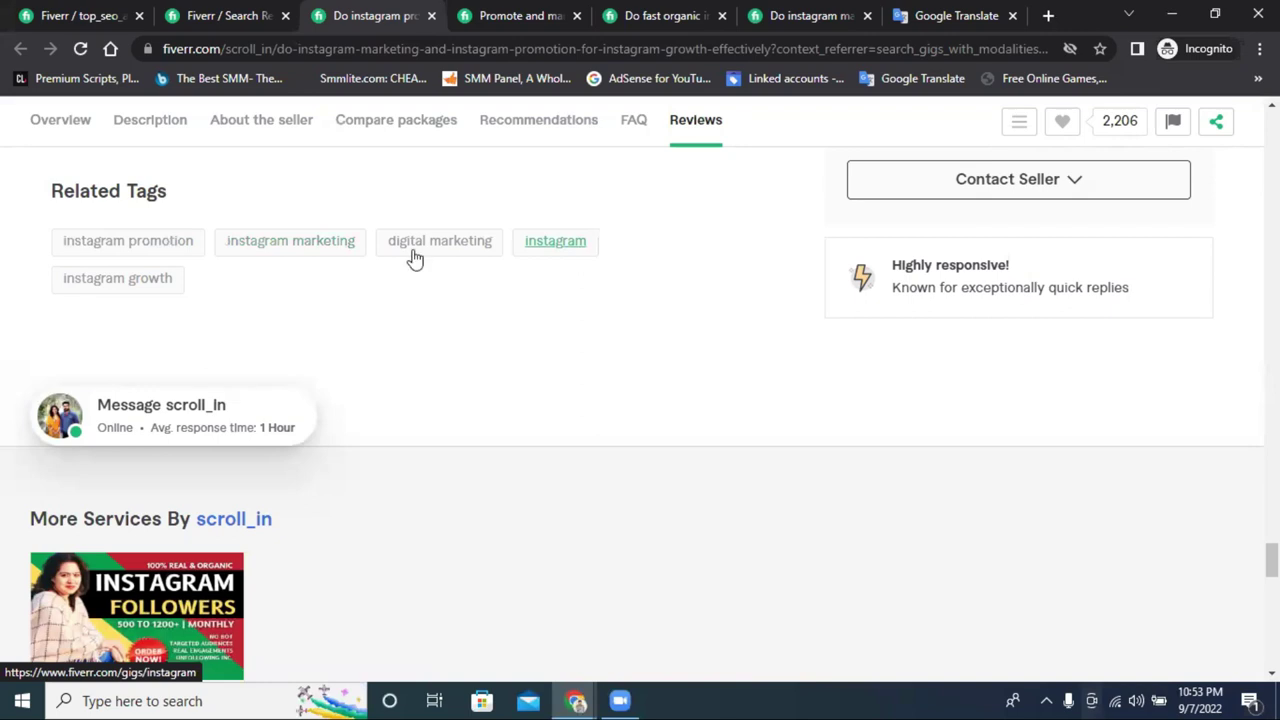
- Copy the related tag "instagram" from the competing "Promote and ma..." gig and add it to the new gig's positive keywords
left_click(474, 12)
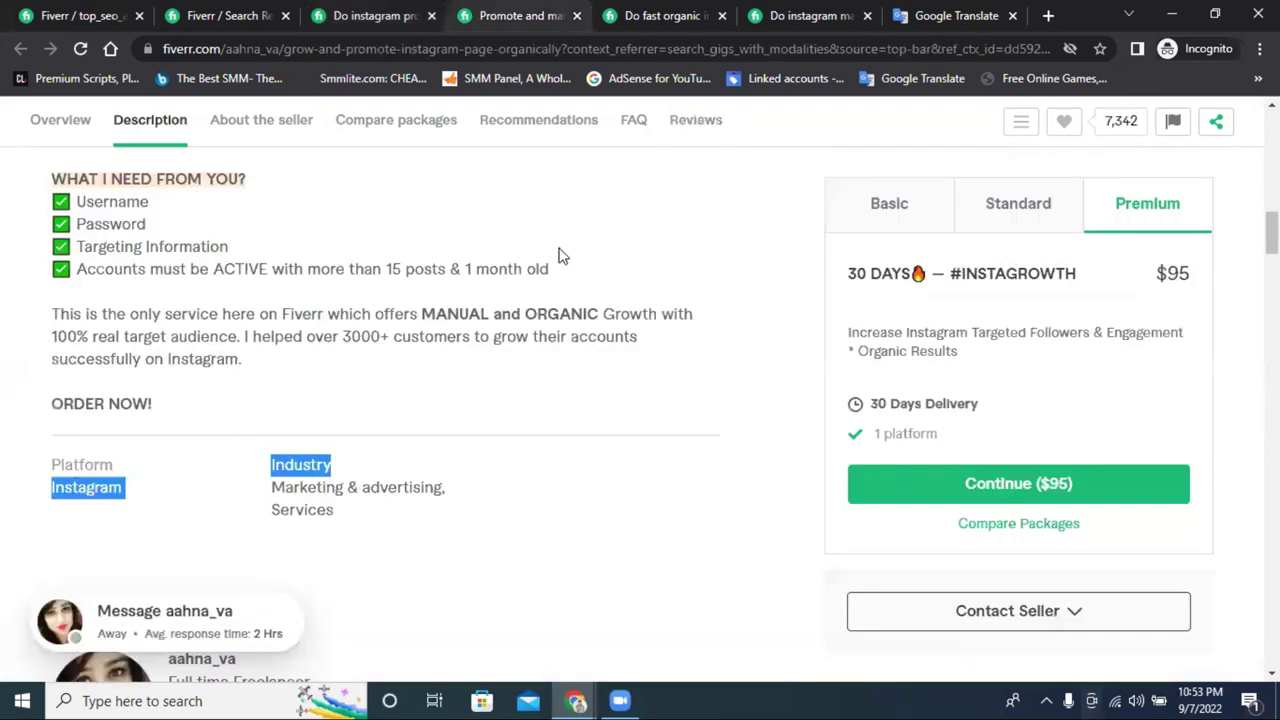
scroll(608, 277, "down", 15)
scroll(617, 290, "down", 10)
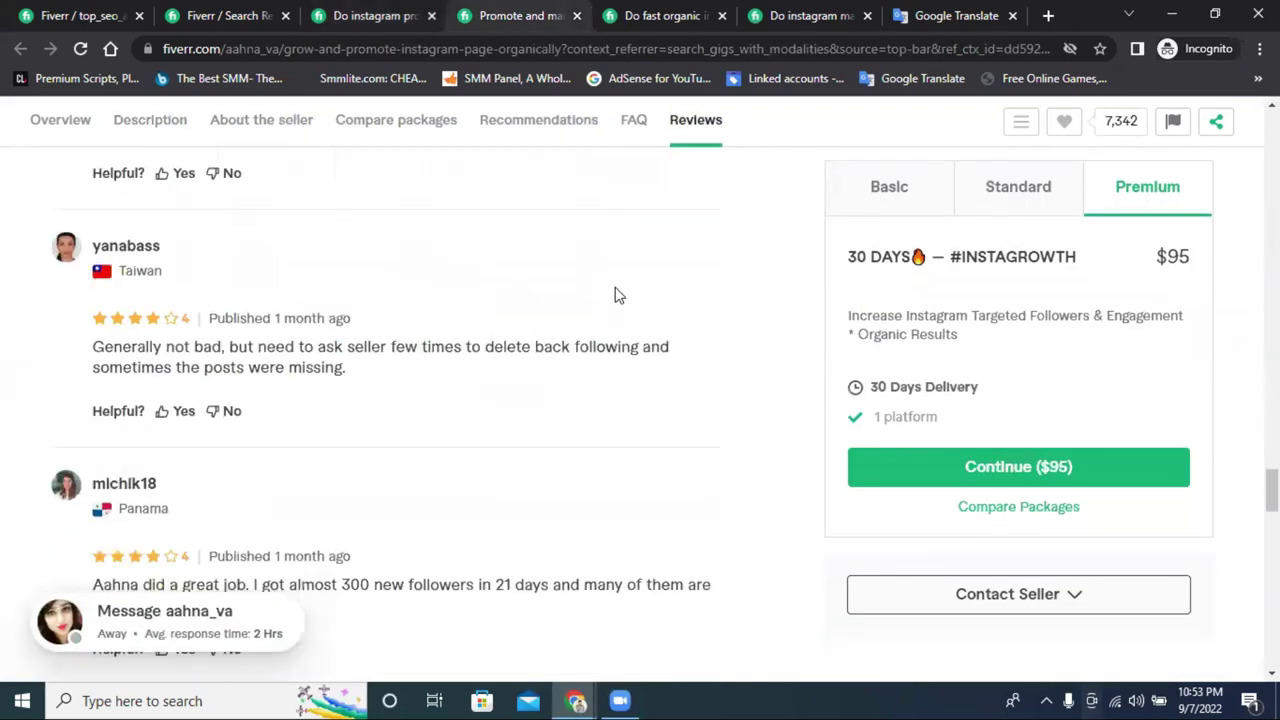
left_click_drag(633, 346, 528, 348)
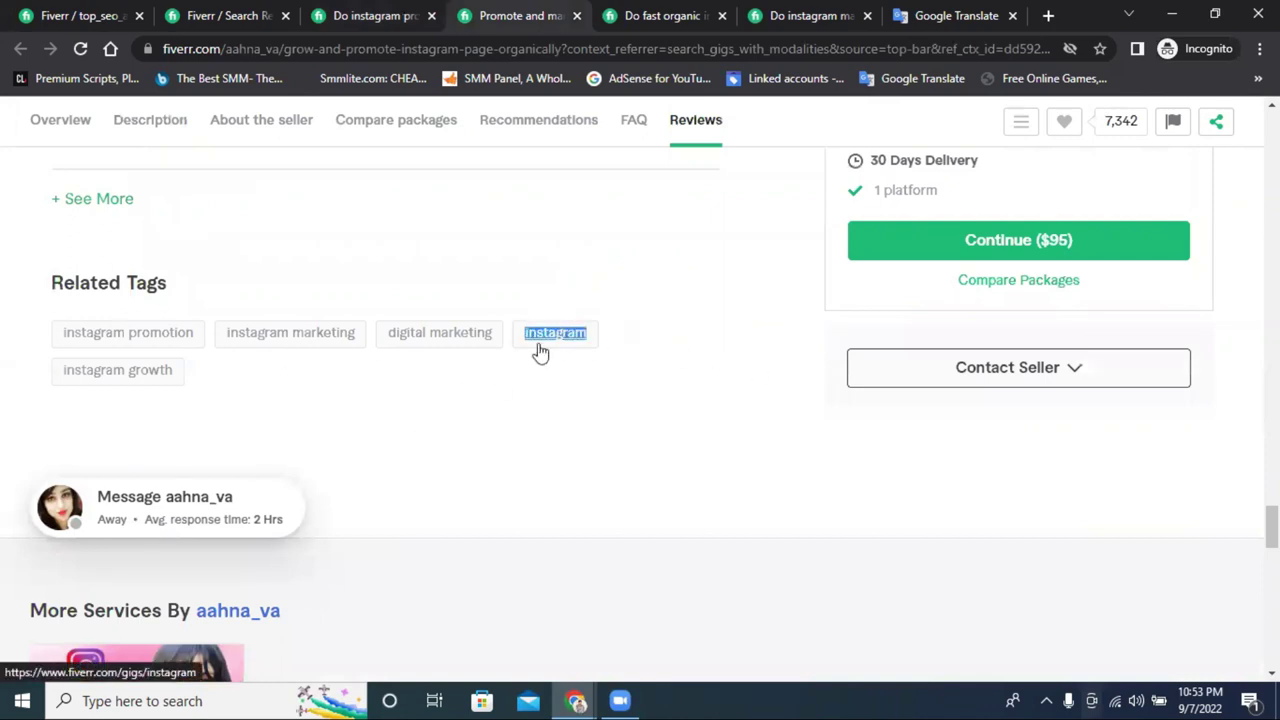
right_click(539, 346)
left_click(624, 492)
key("ctrl+1")
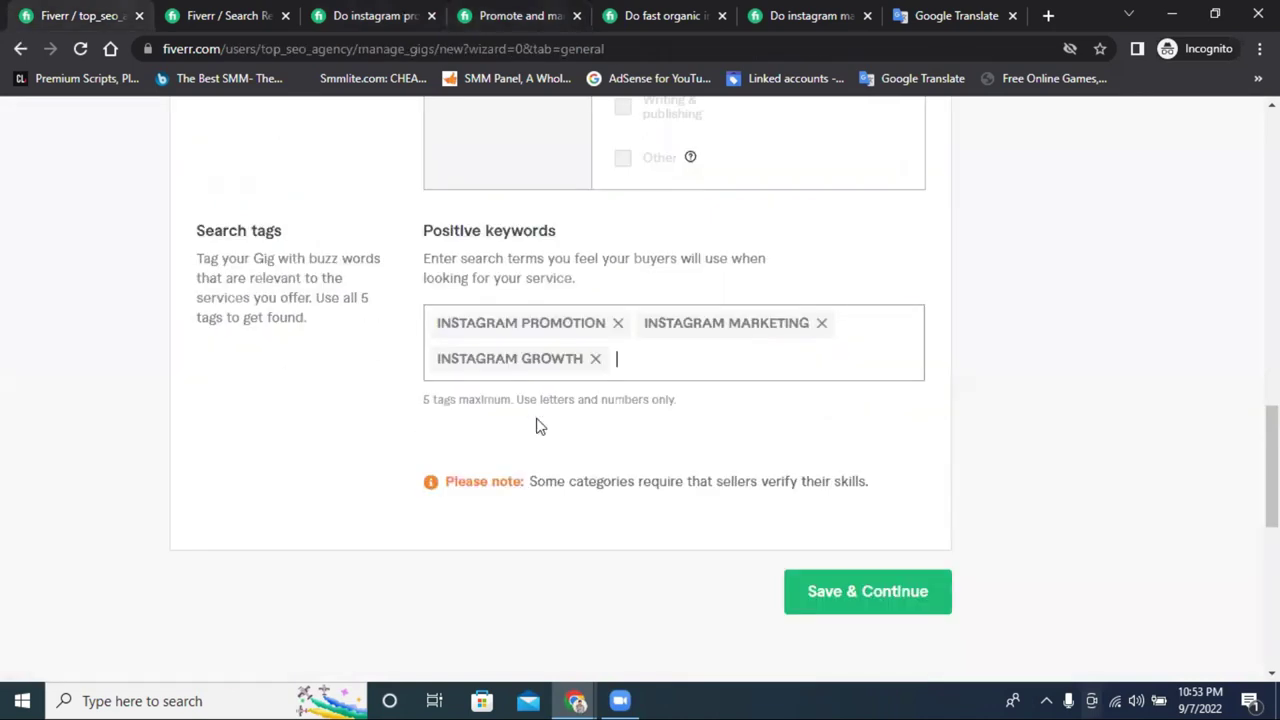
right_click(650, 341)
left_click(618, 364)
key("ctrl+v")
key("Return")
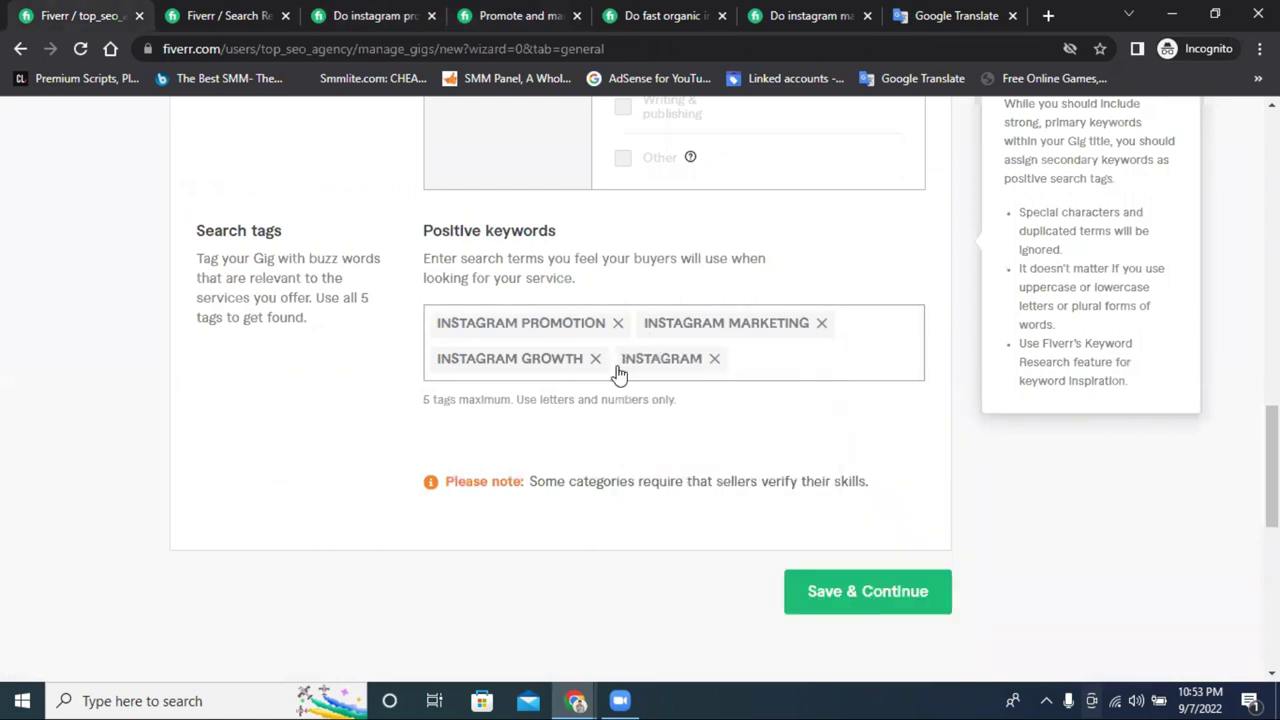
- Copy the related tag "digital marketing" from the same competing gig and add it as the fifth positive keyword
left_click(496, 16)
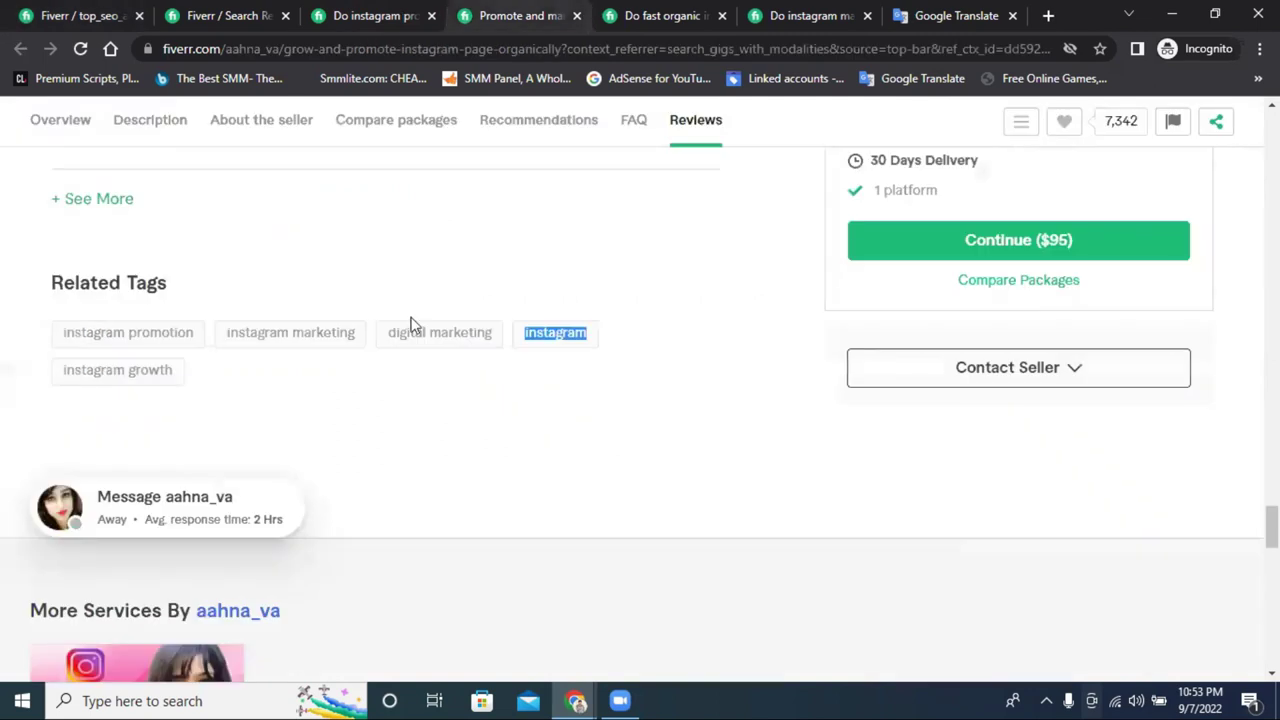
left_click_drag(372, 345, 471, 343)
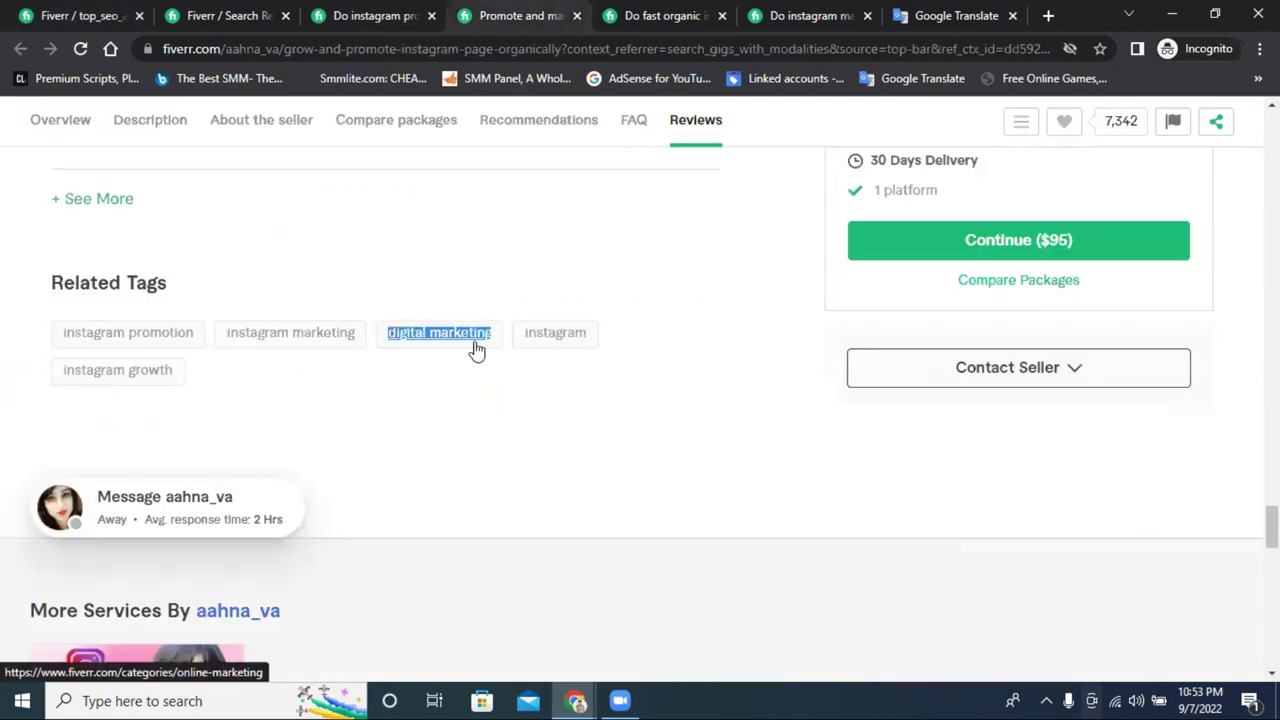
right_click(475, 345)
left_click(551, 491)
left_click(75, 15)
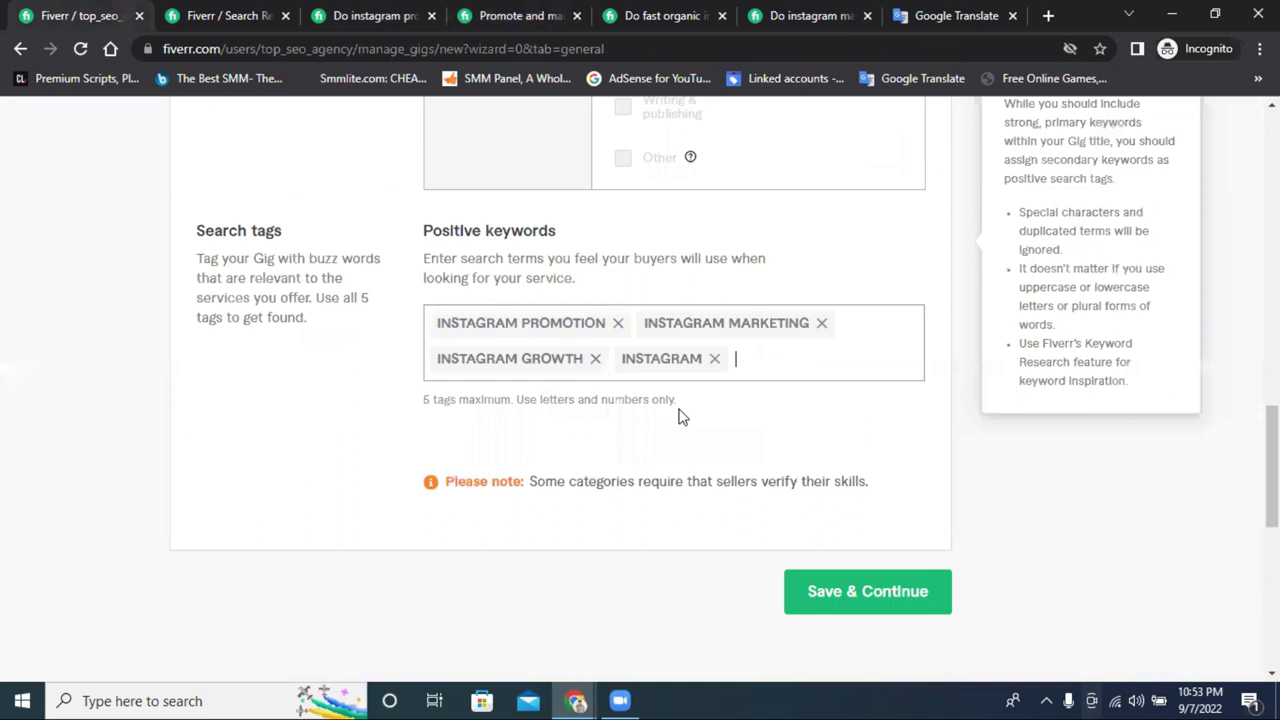
right_click(751, 362)
left_click(753, 363)
key("ctrl+v")
key("Return")
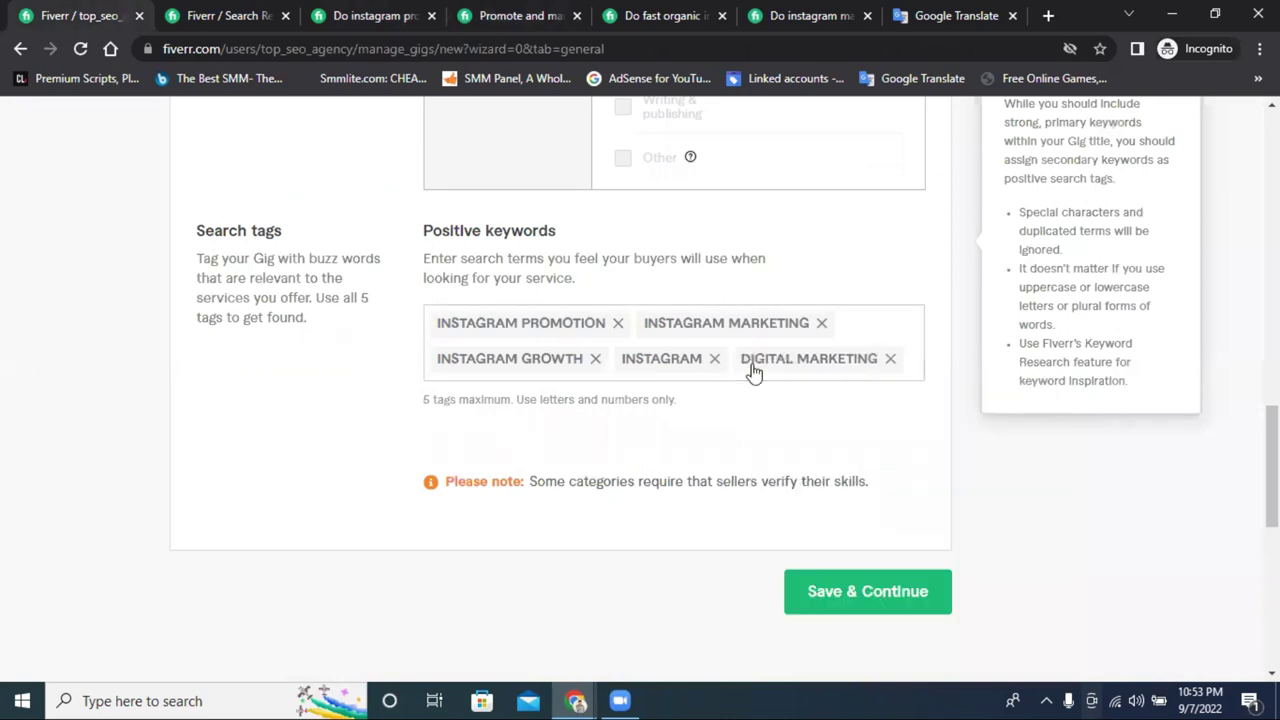
- Review the gig's overview details, metadata and search tags, and save them to continue to pricing
scroll(820, 390, "down", 2)
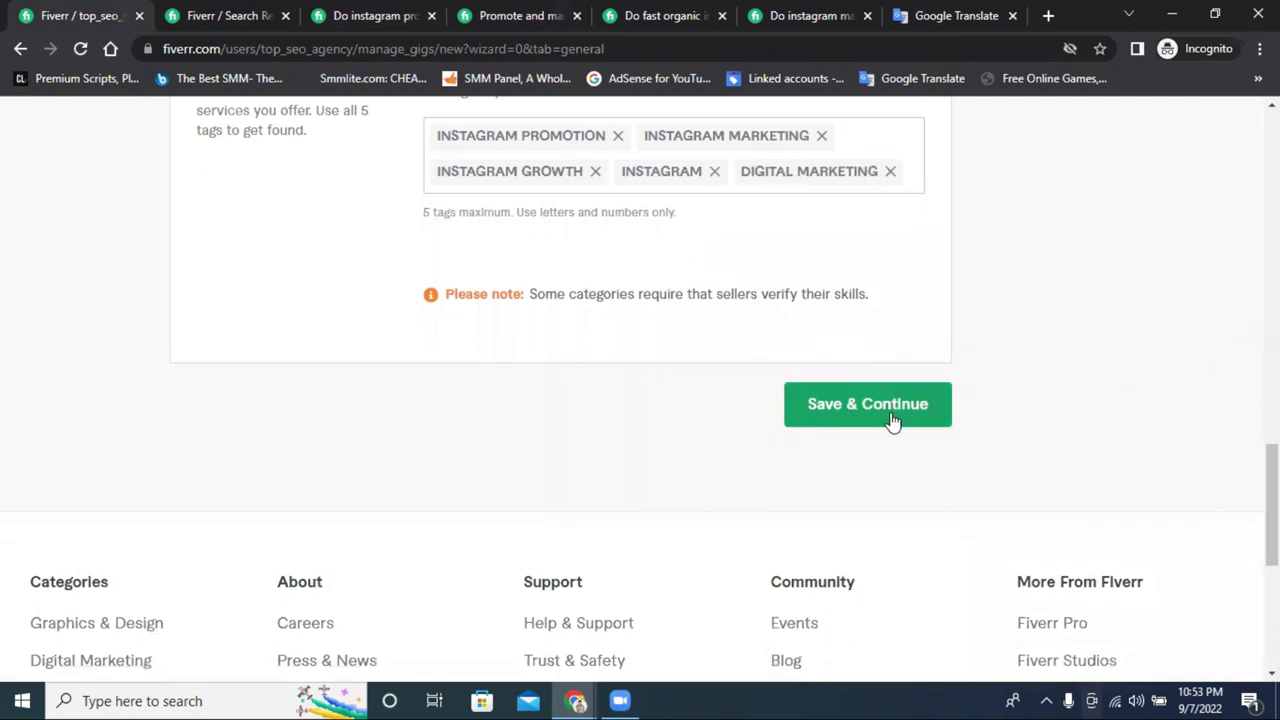
scroll(893, 416, "up", 2)
scroll(893, 416, "up", 10)
scroll(894, 409, "down", 6)
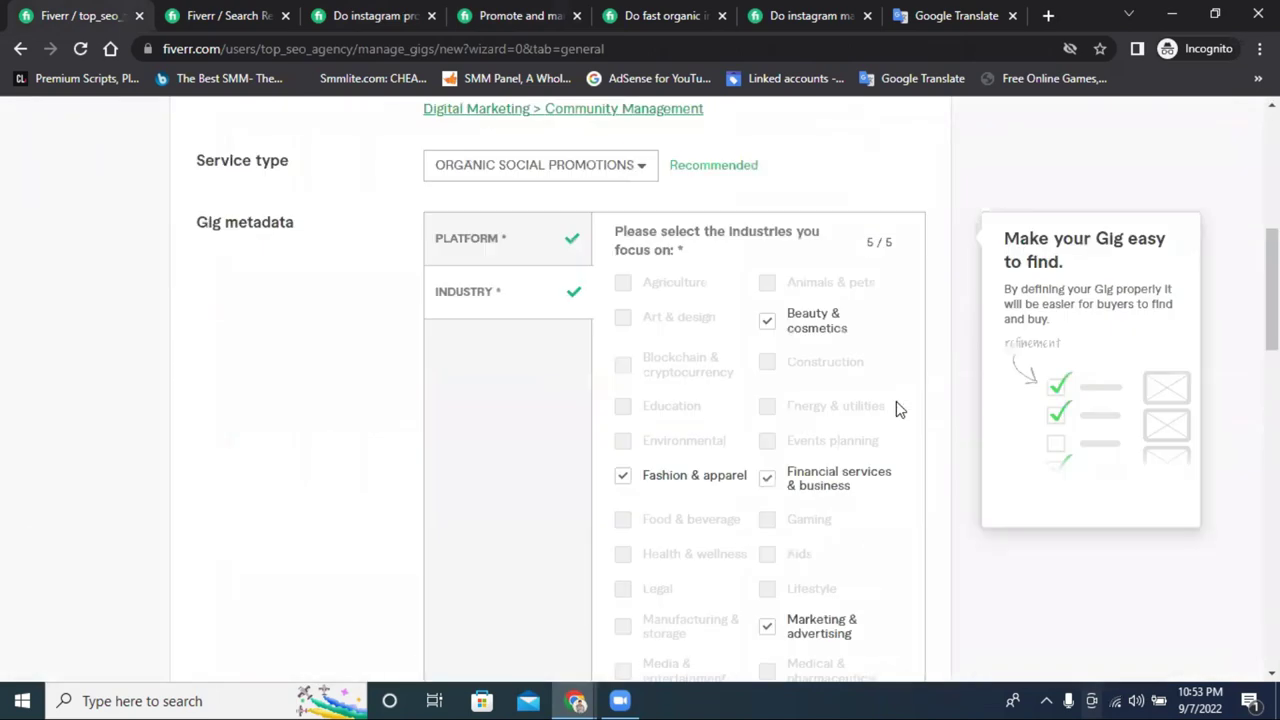
scroll(896, 411, "down", 6)
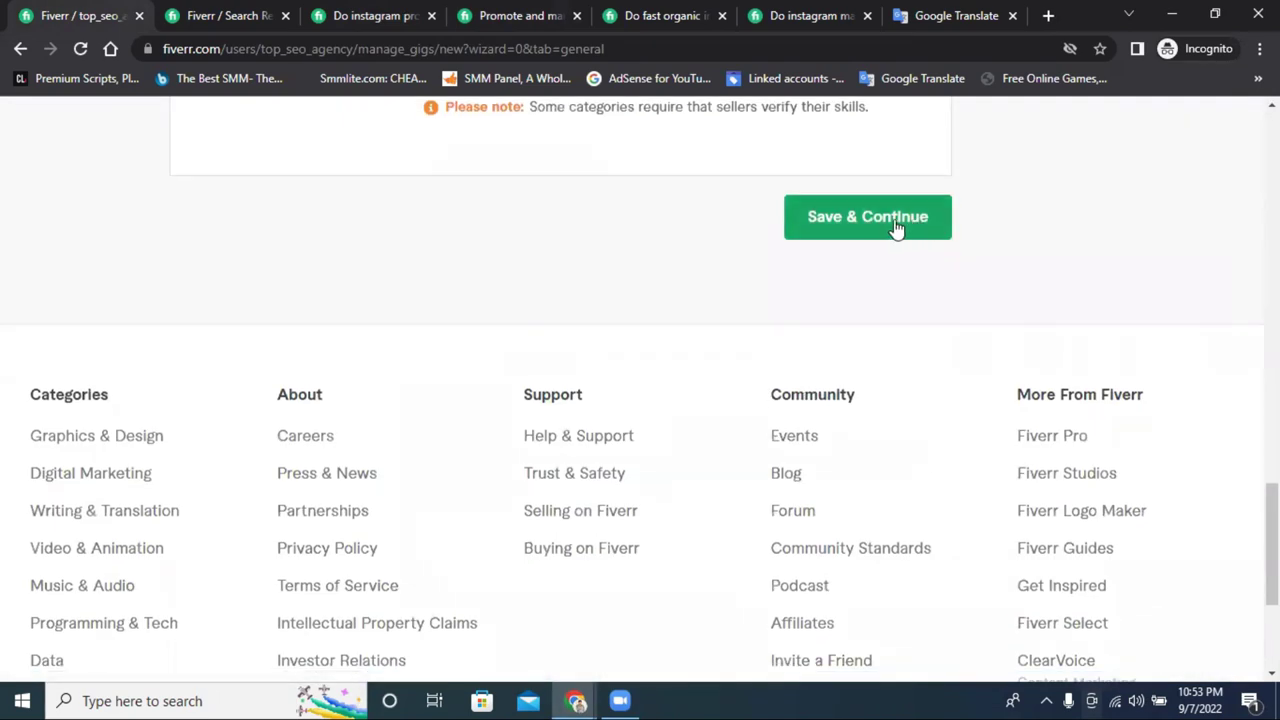
left_click(896, 224)
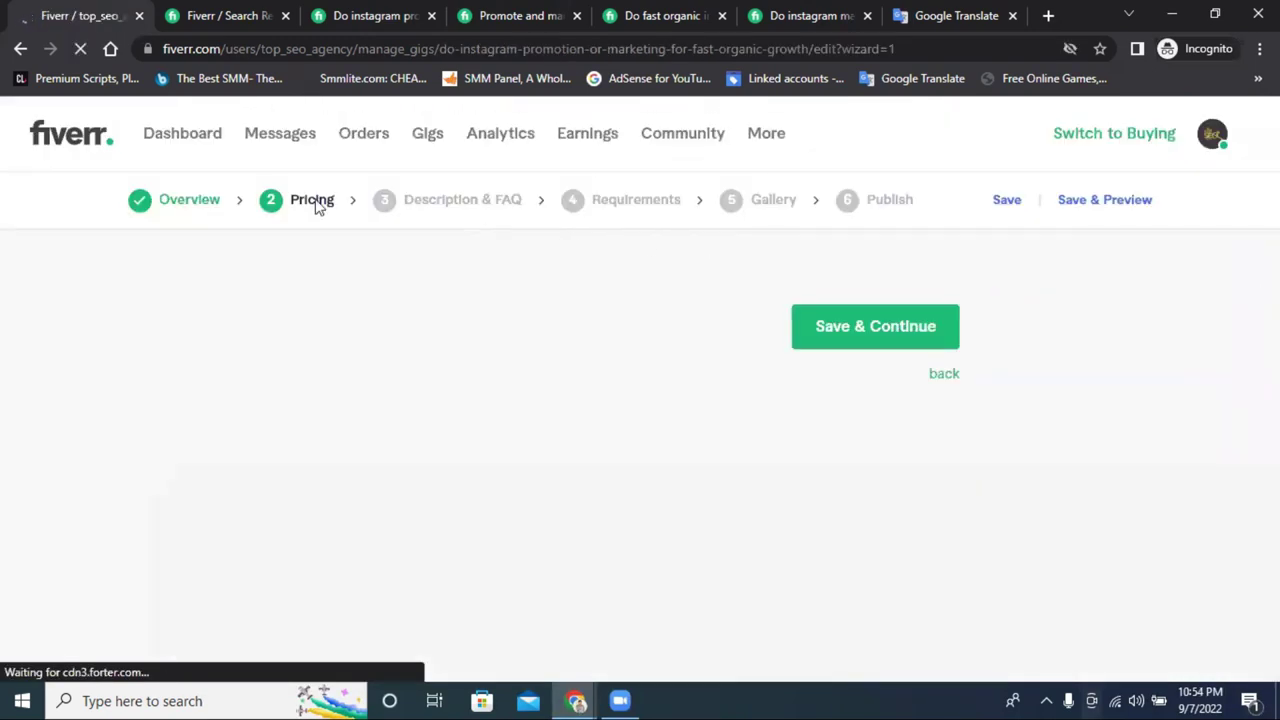
- Return to the gig's Overview section to recheck its title and category, and save it again to continue to pricing
left_click(186, 205)
scroll(432, 367, "down", 2)
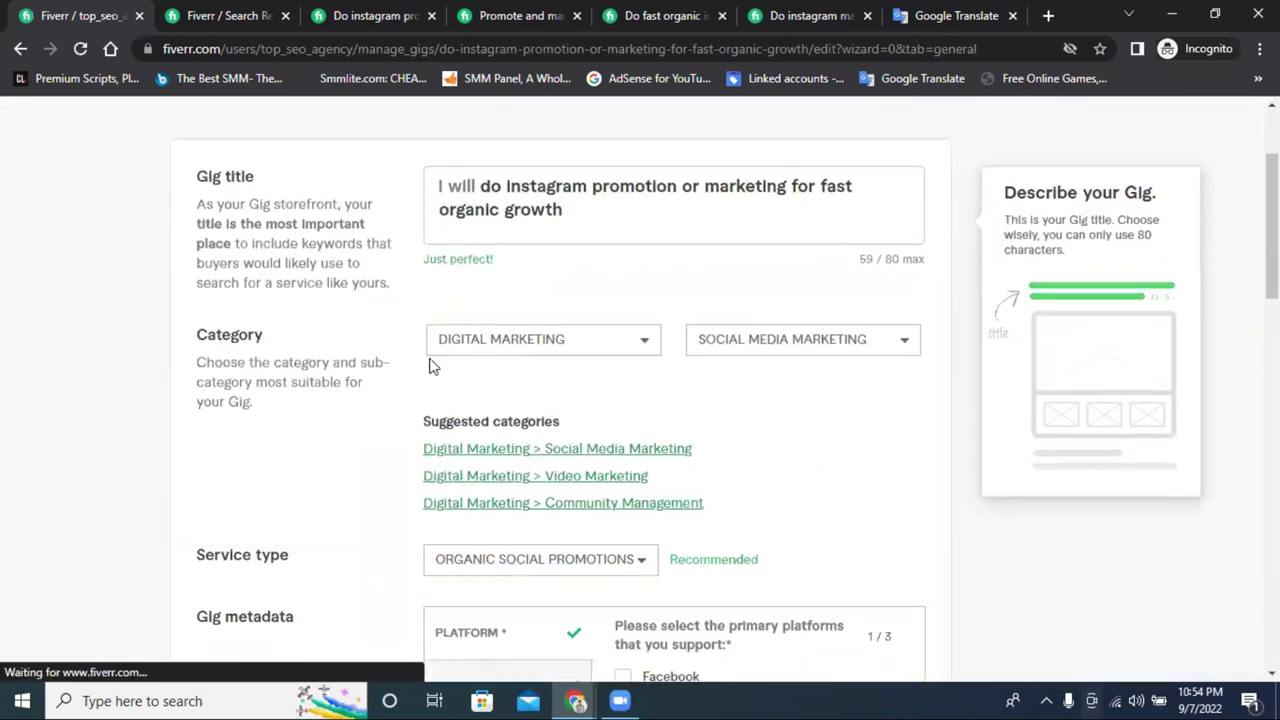
left_click_drag(199, 187, 371, 257)
left_click(420, 262)
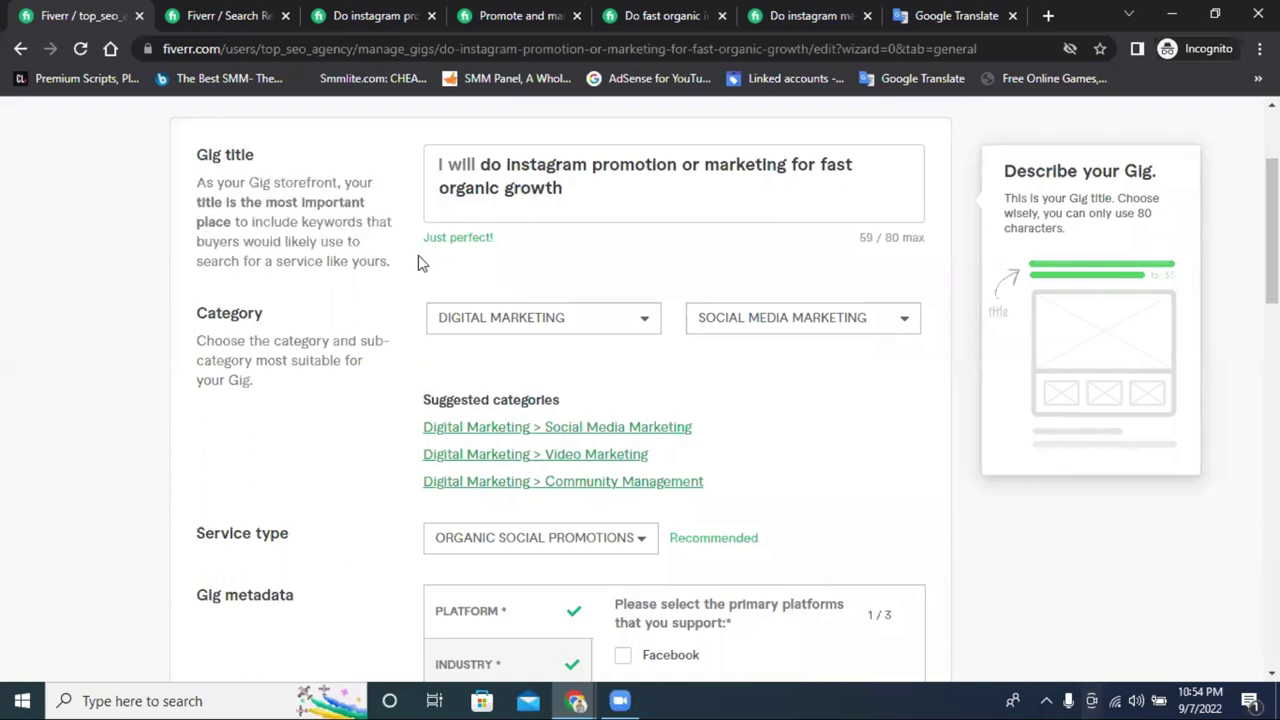
scroll(600, 310, "down", 15)
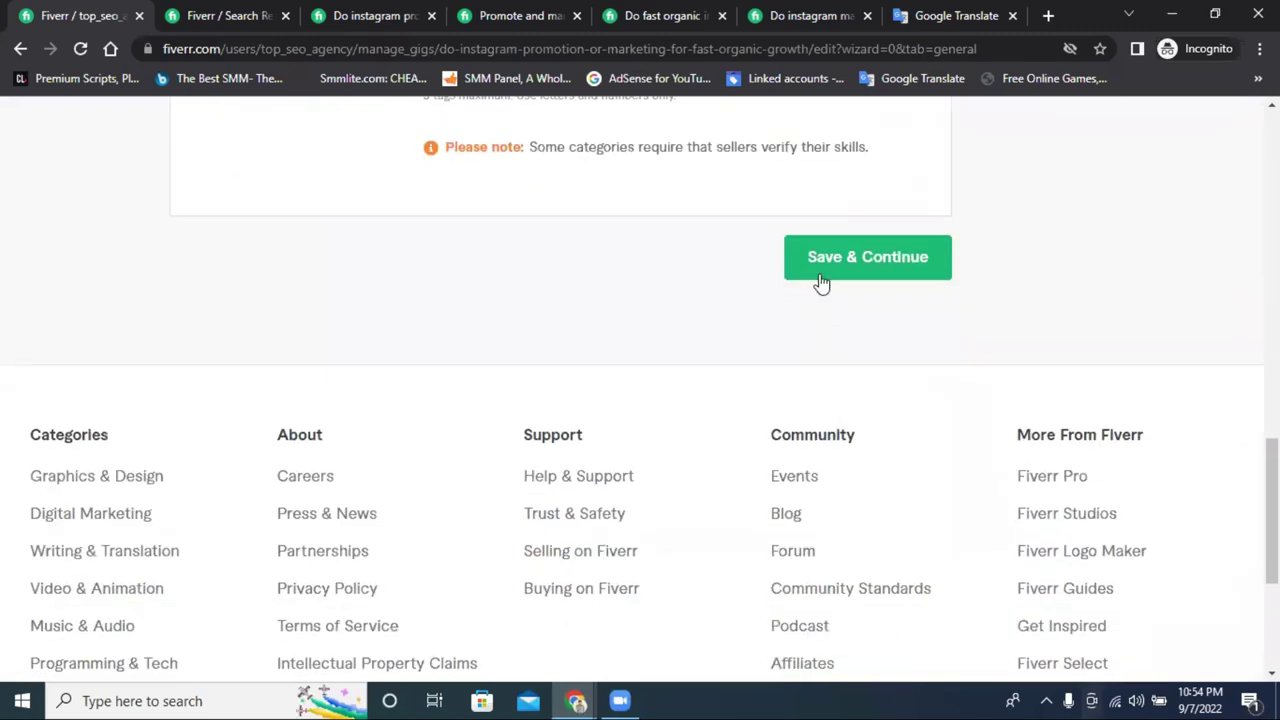
left_click(820, 284)
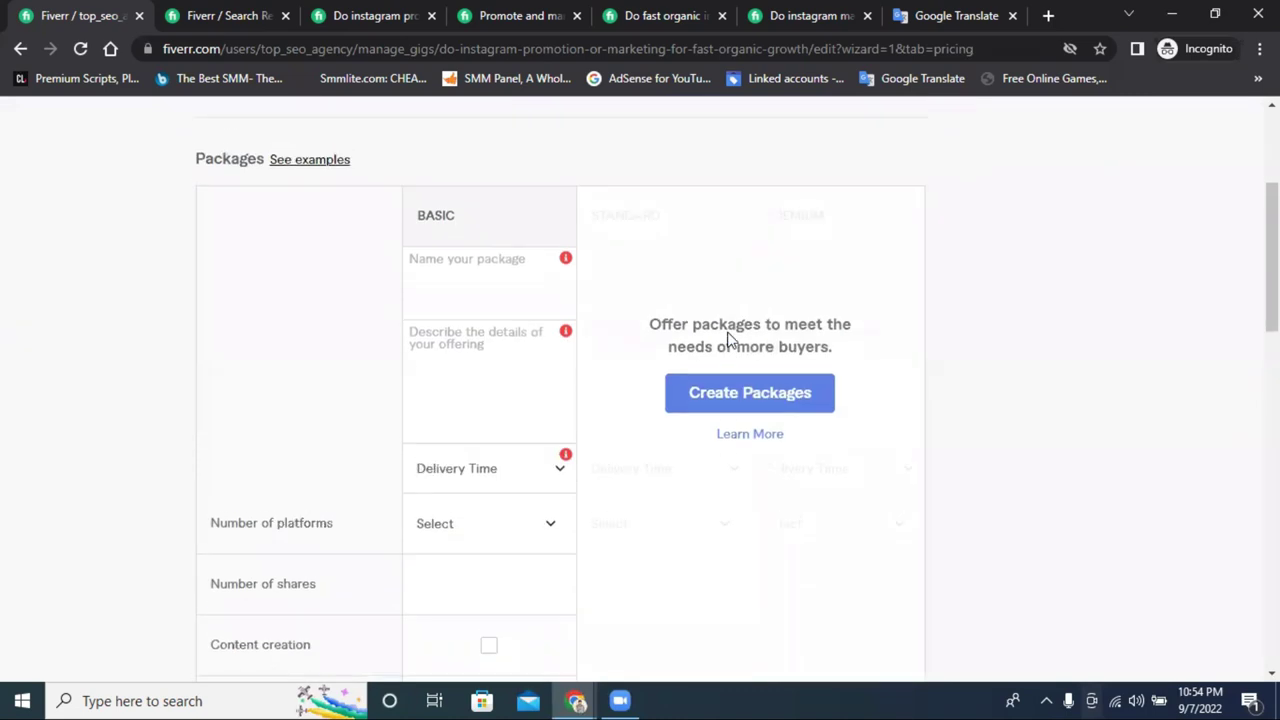
- Examine the Scope & Pricing form, including the package title, description, delivery time, deliverables and price fields
scroll(740, 345, "down", 2)
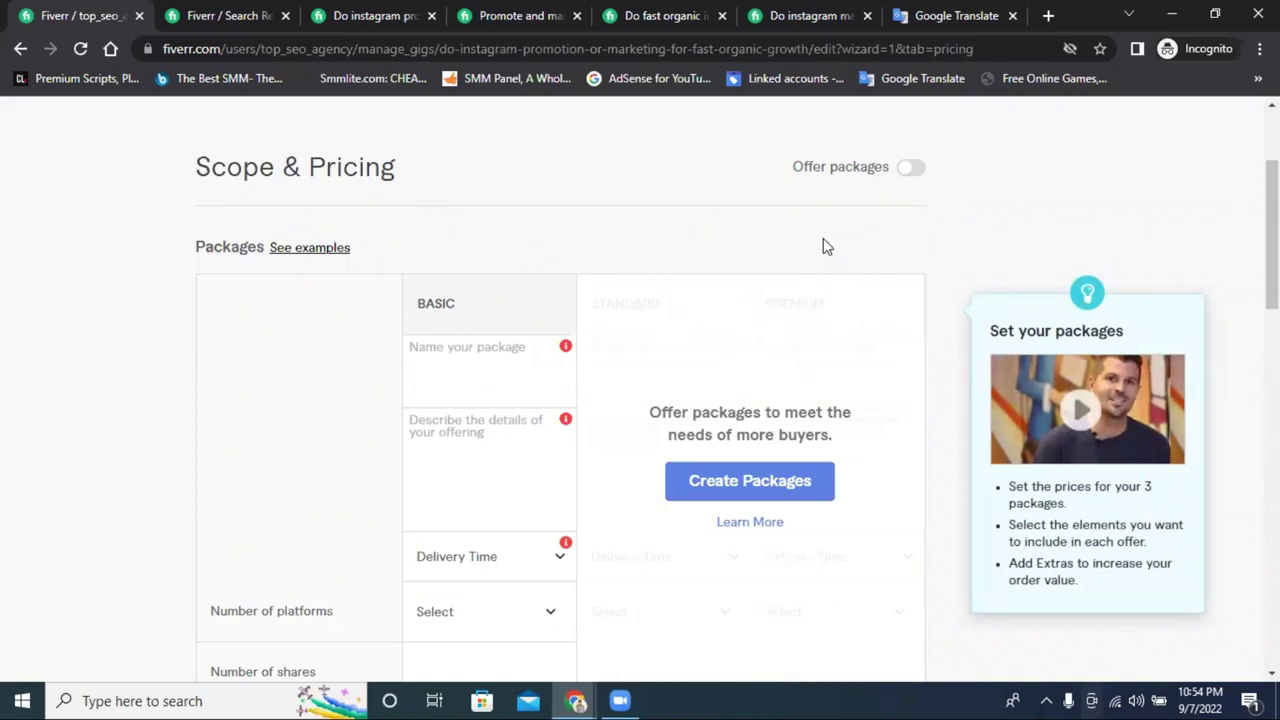
mouse_move(545, 344)
scroll(491, 277, "down", 1)
scroll(455, 480, "down", 3)
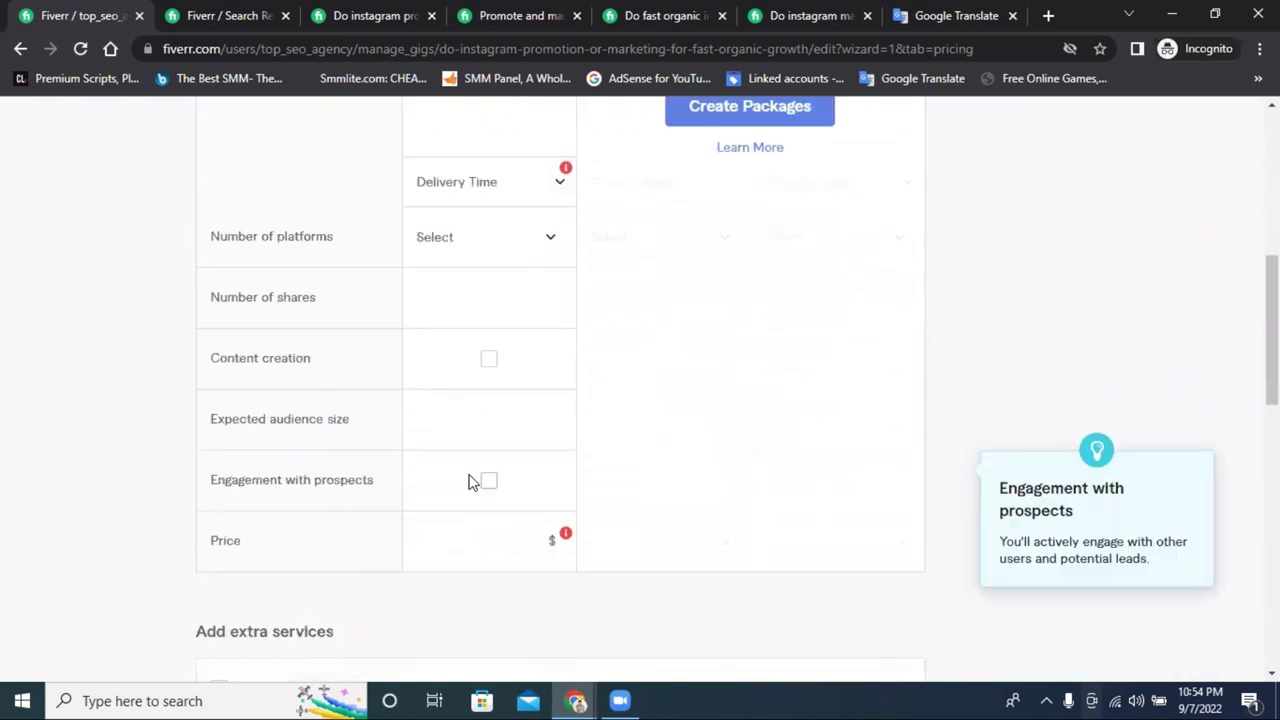
scroll(926, 220, "up", 5)
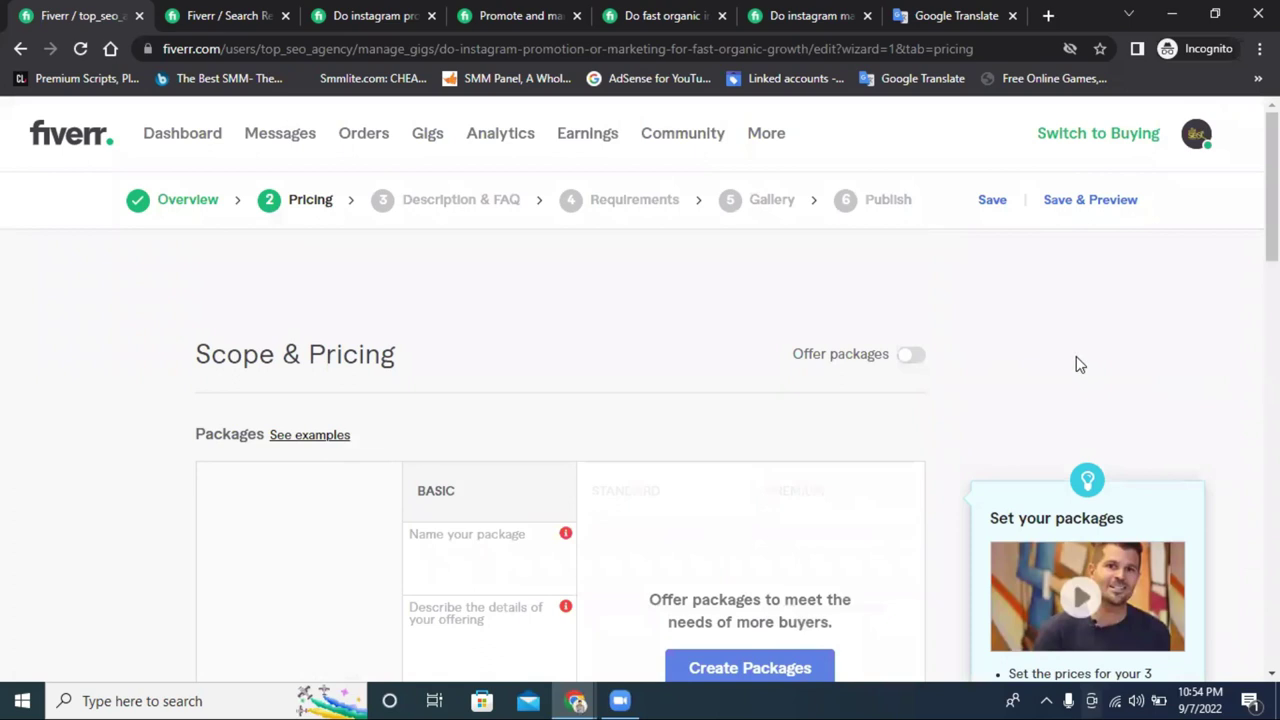
scroll(720, 400, "down", 2)
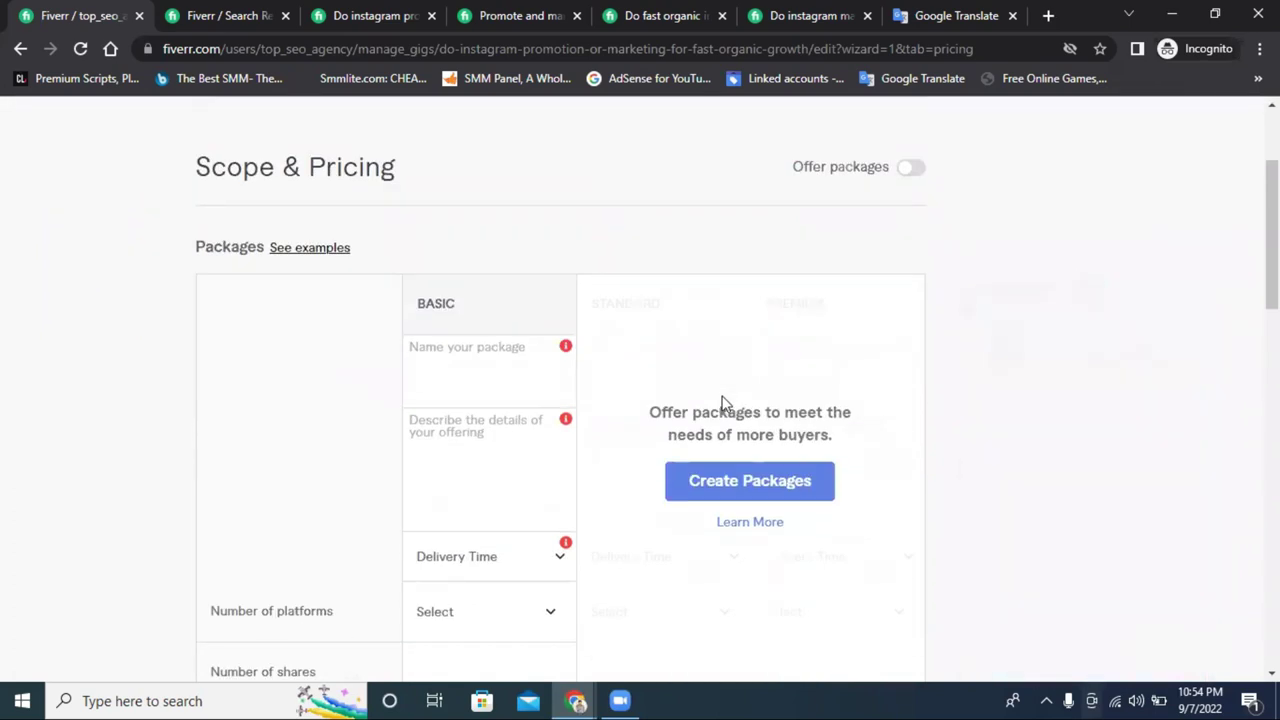
mouse_move(869, 173)
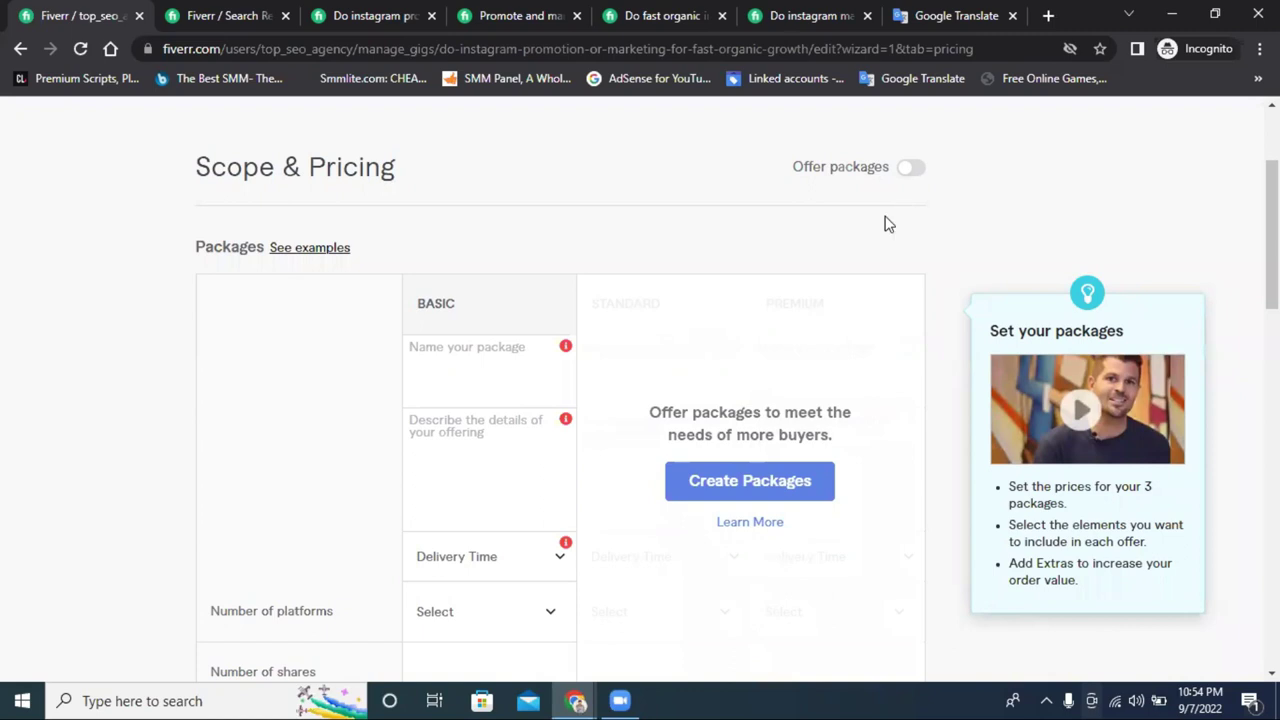
- Turn on Offer packages for the Basic, Standard and Premium tiers and open the Basic package's name for editing
left_click(910, 167)
scroll(880, 257, "down", 2)
scroll(880, 257, "up", 1)
left_click(477, 266)
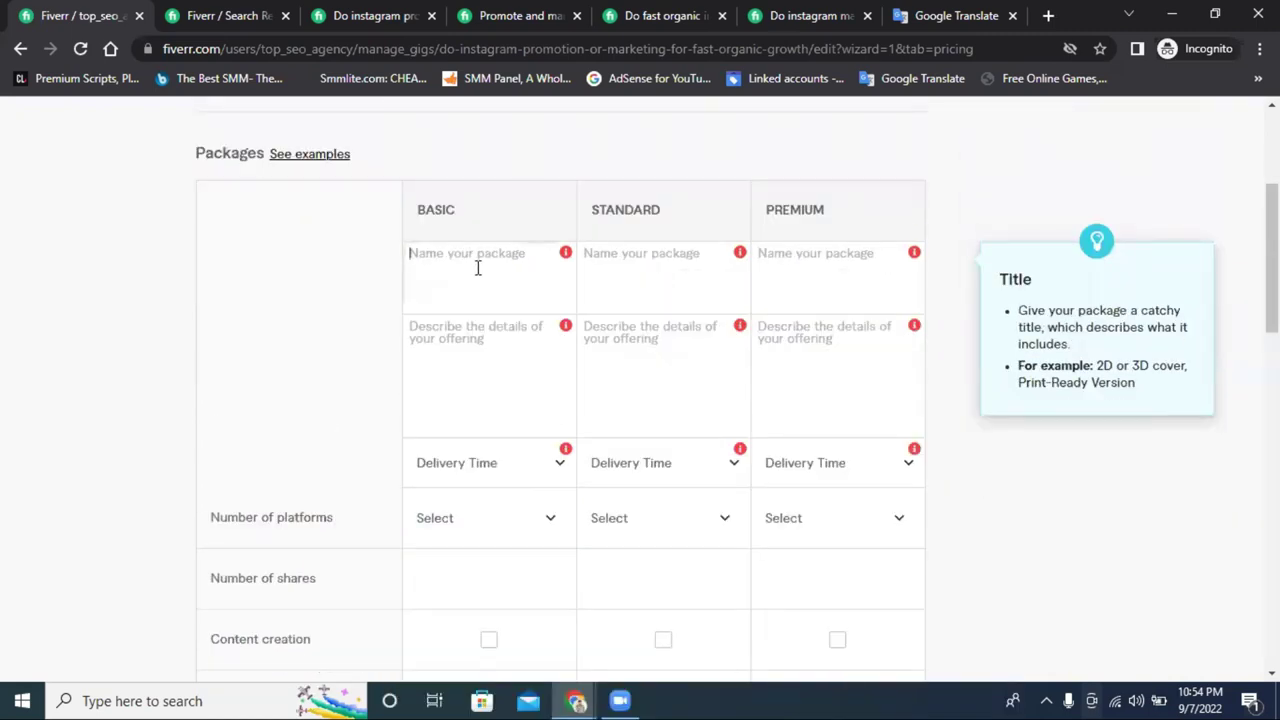
- Examine the price, subscription discount and Basic package details of the first competing Instagram marketing gig
left_click(380, 15)
scroll(700, 329, "up", 5)
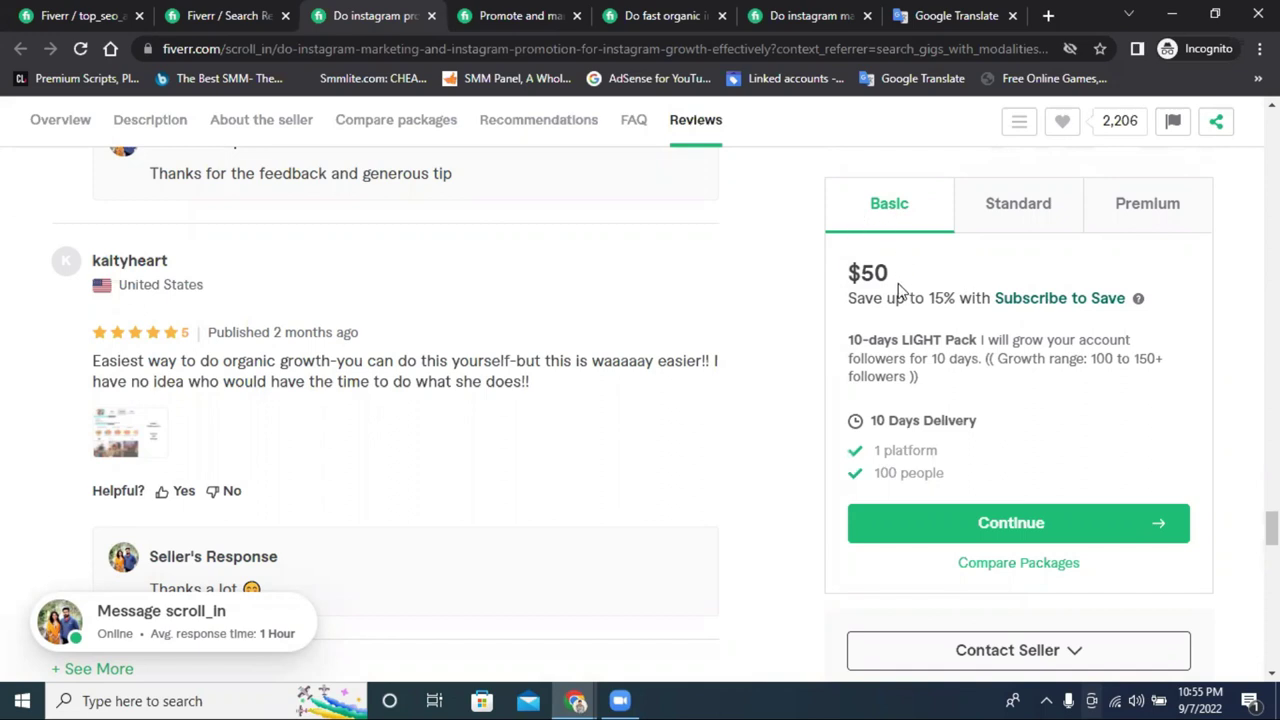
left_click_drag(956, 298, 934, 302)
left_click_drag(932, 302, 929, 301)
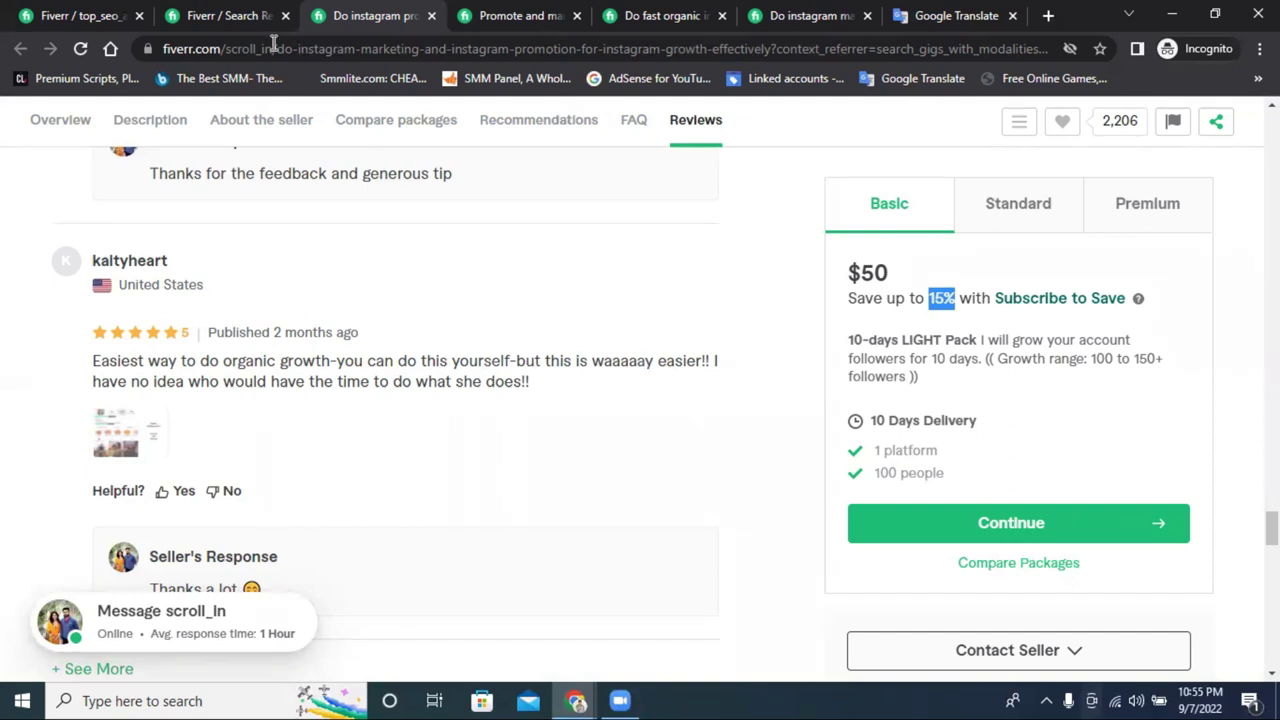
- Compare the package offers of the other competing Instagram gigs with the empty package fields of the new gig
left_click(100, 14)
left_click(228, 15)
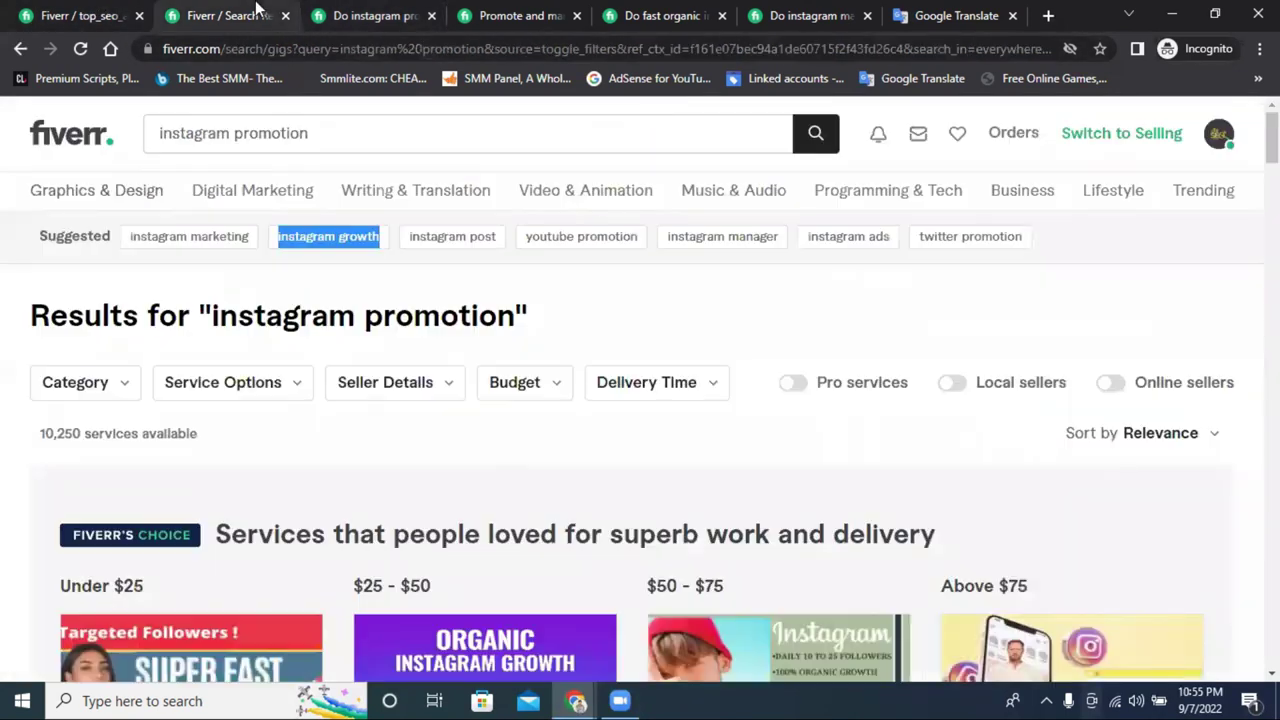
left_click(806, 8)
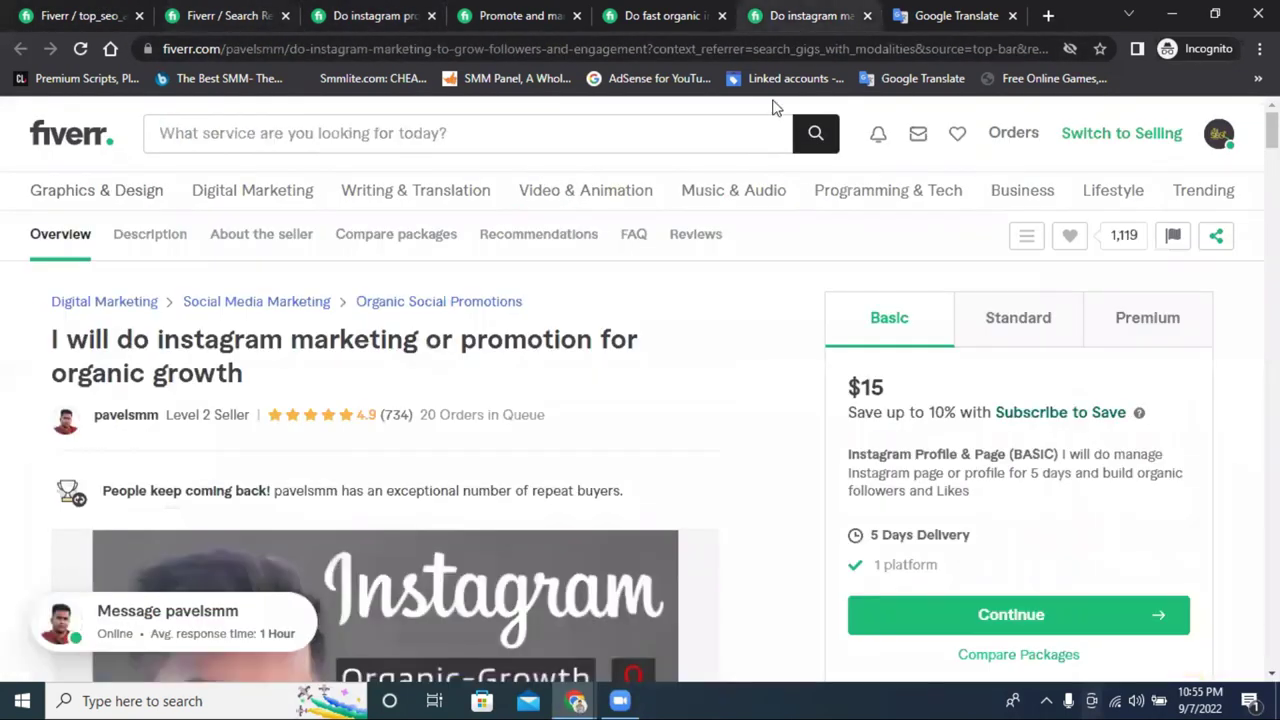
left_click(170, 14)
left_click(103, 10)
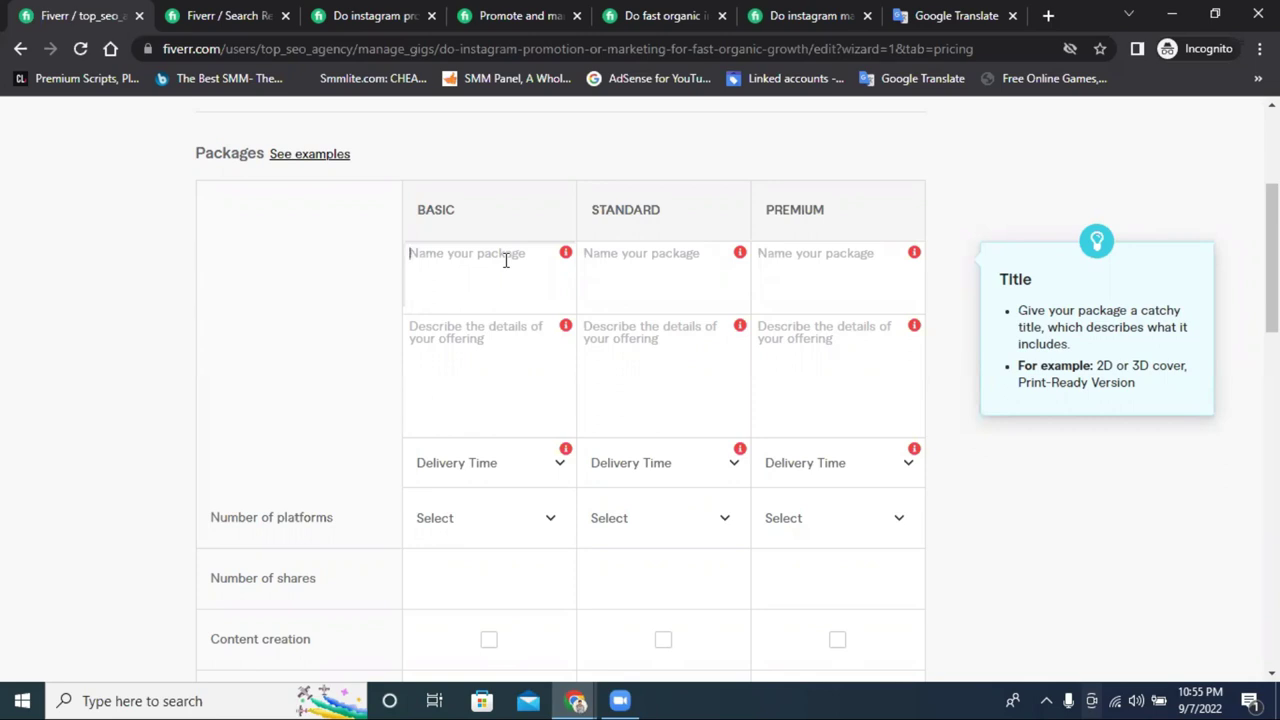
left_click(400, 15)
left_click(783, 22)
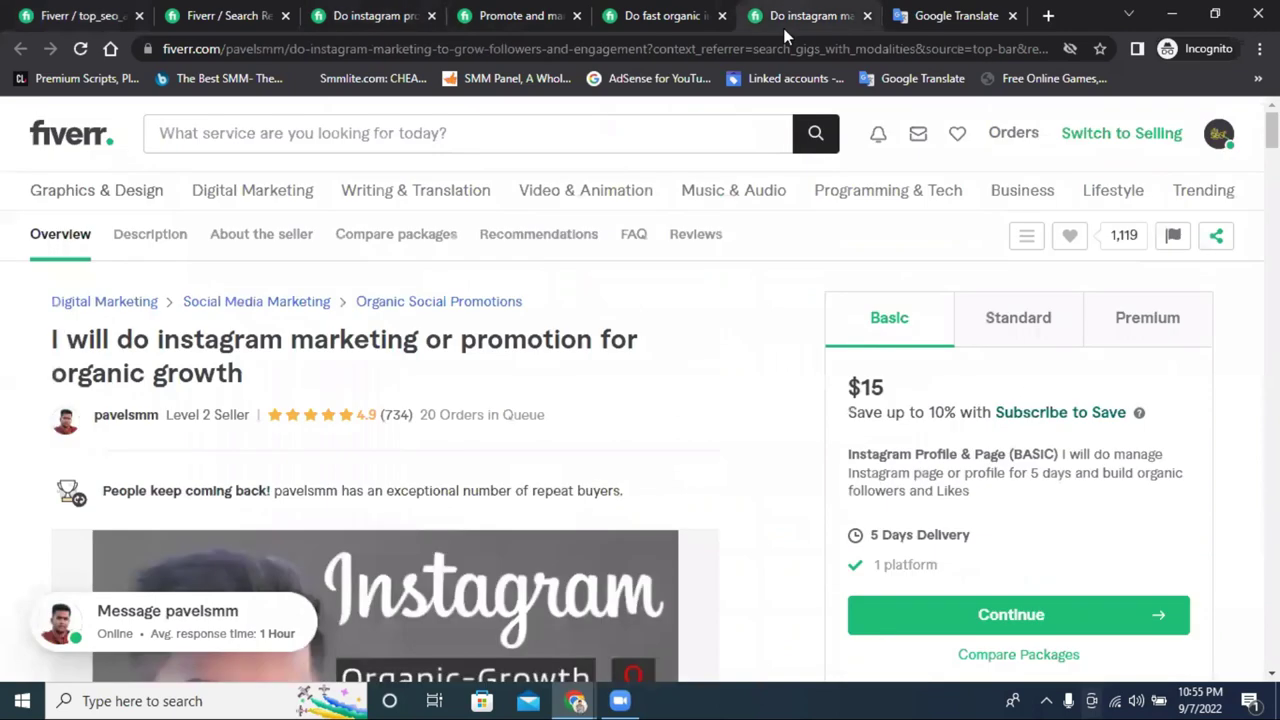
left_click(665, 15)
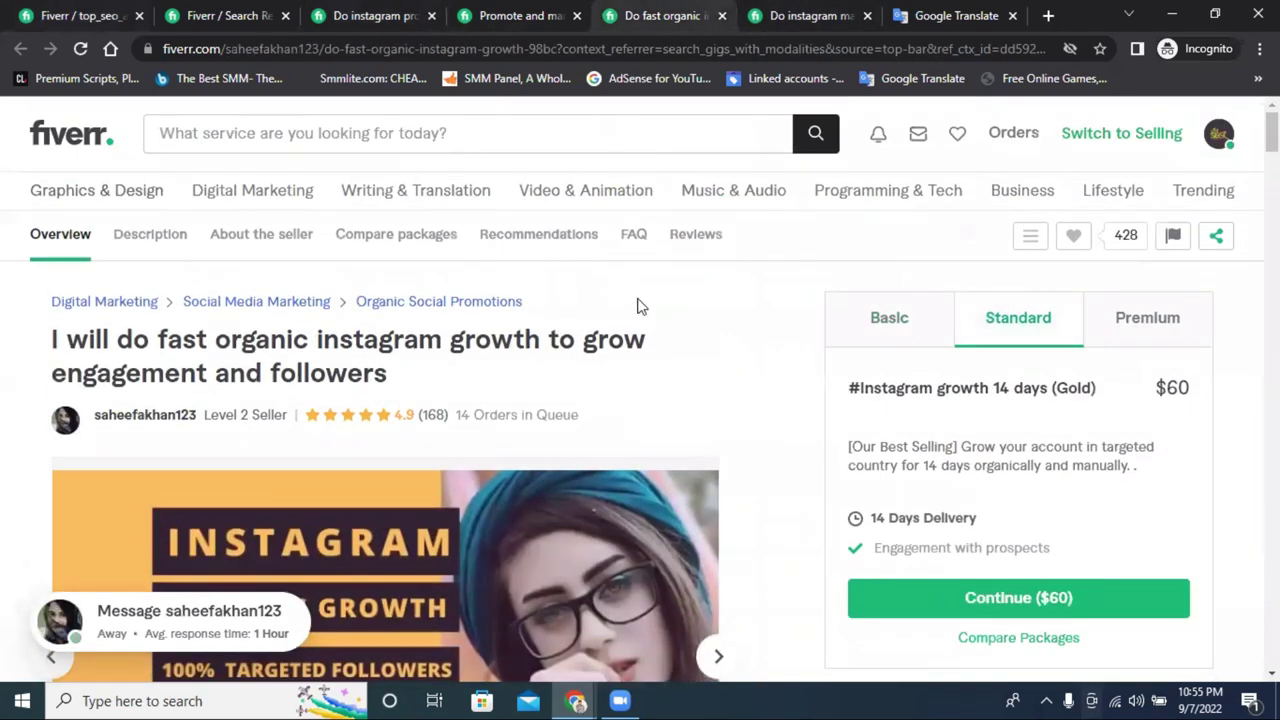
- Open the agency's own seller profile and view its notifications and message inbox
left_click(1220, 136)
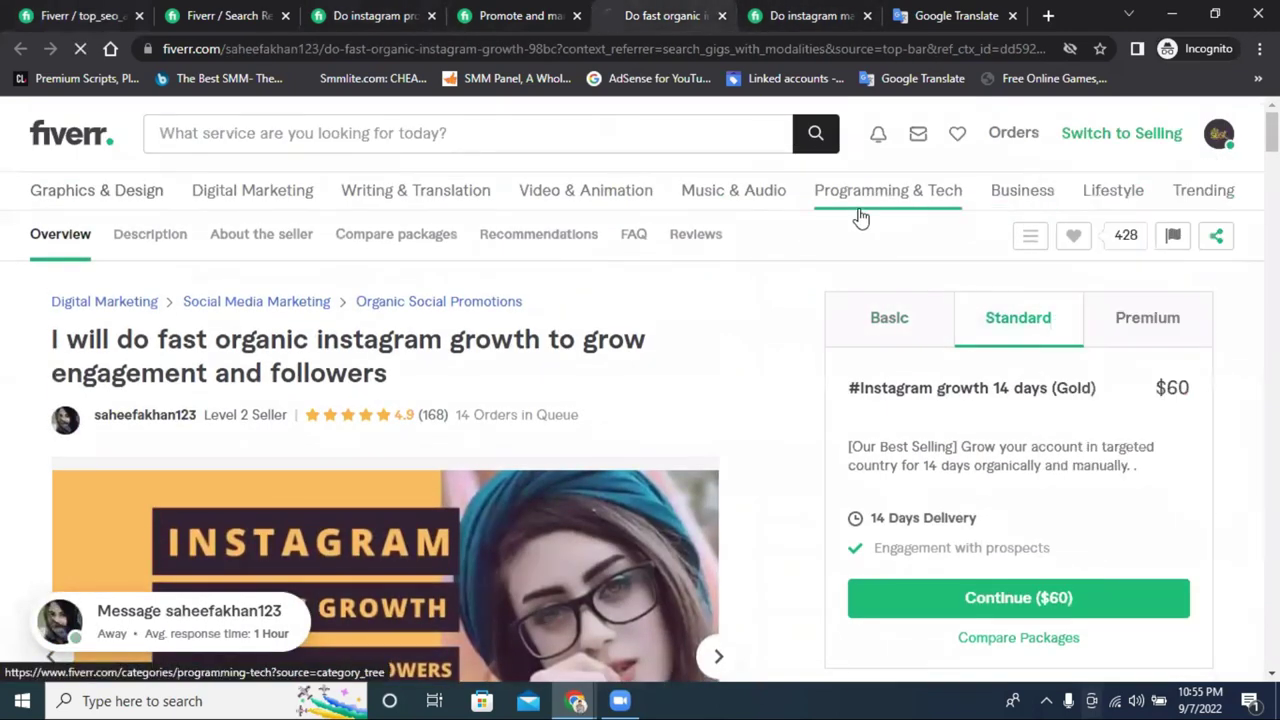
left_click(859, 216)
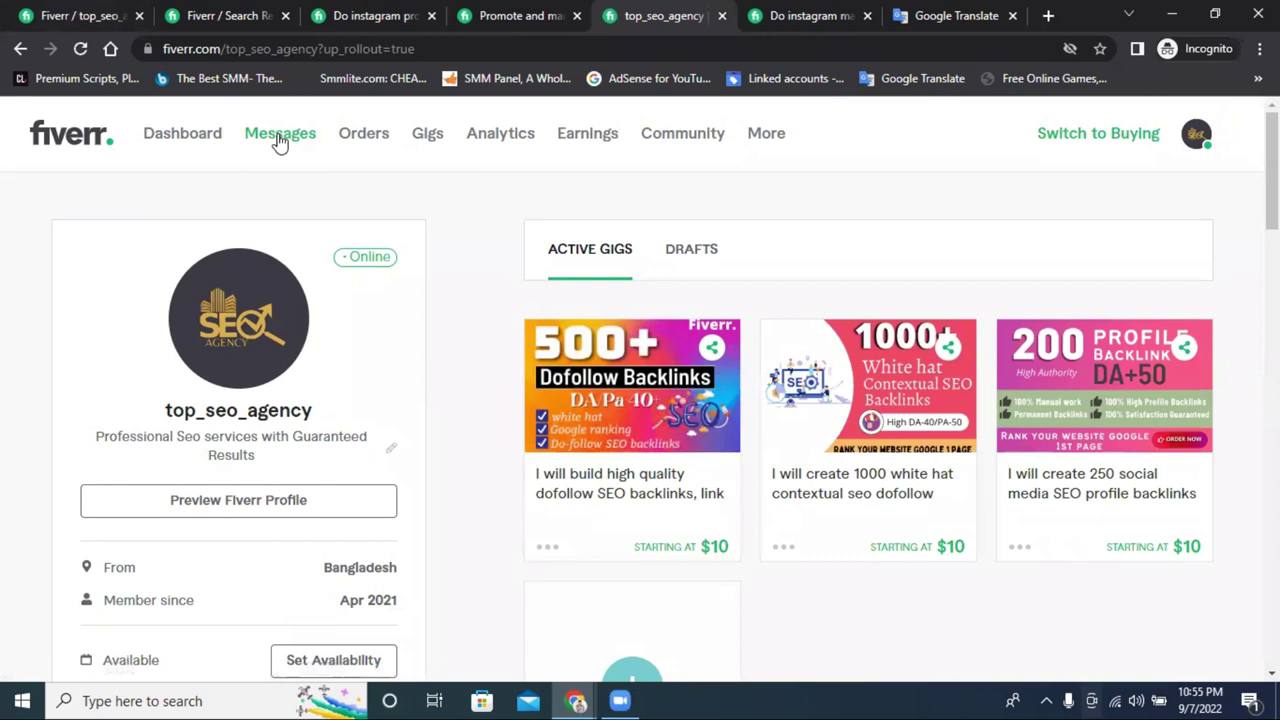
left_click(289, 142)
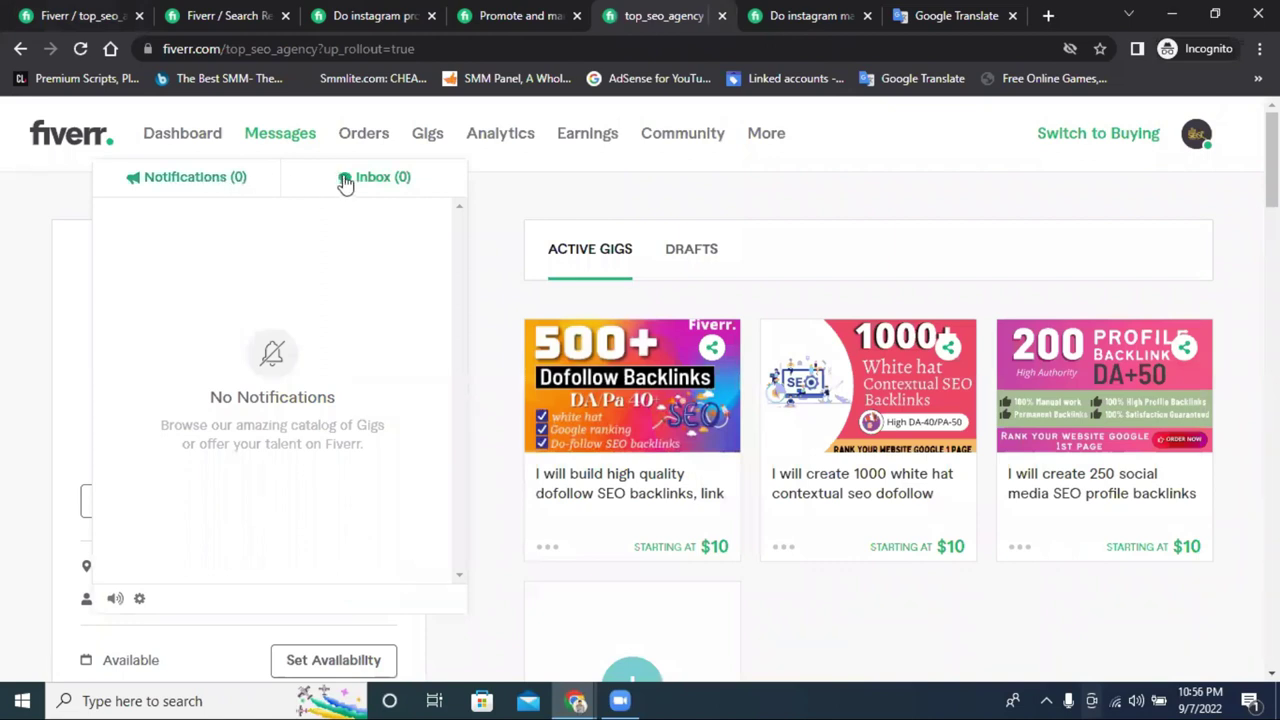
left_click(297, 149)
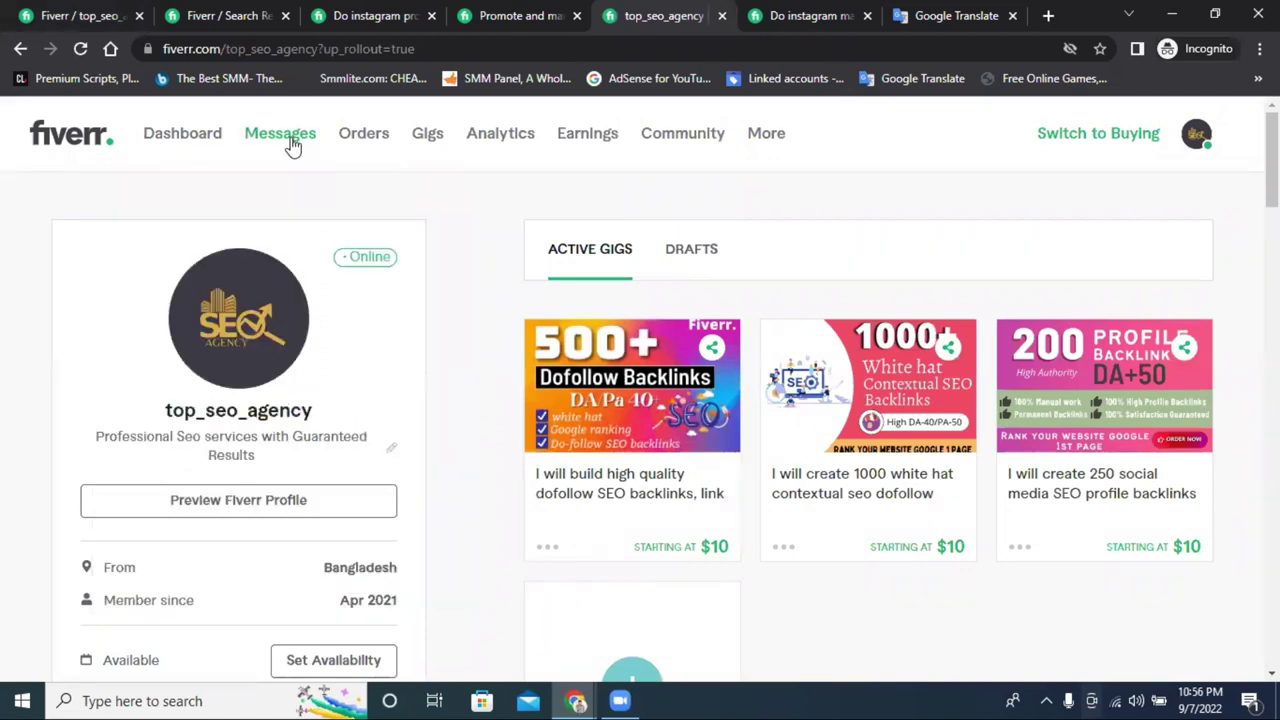
left_click(291, 143)
left_click(378, 183)
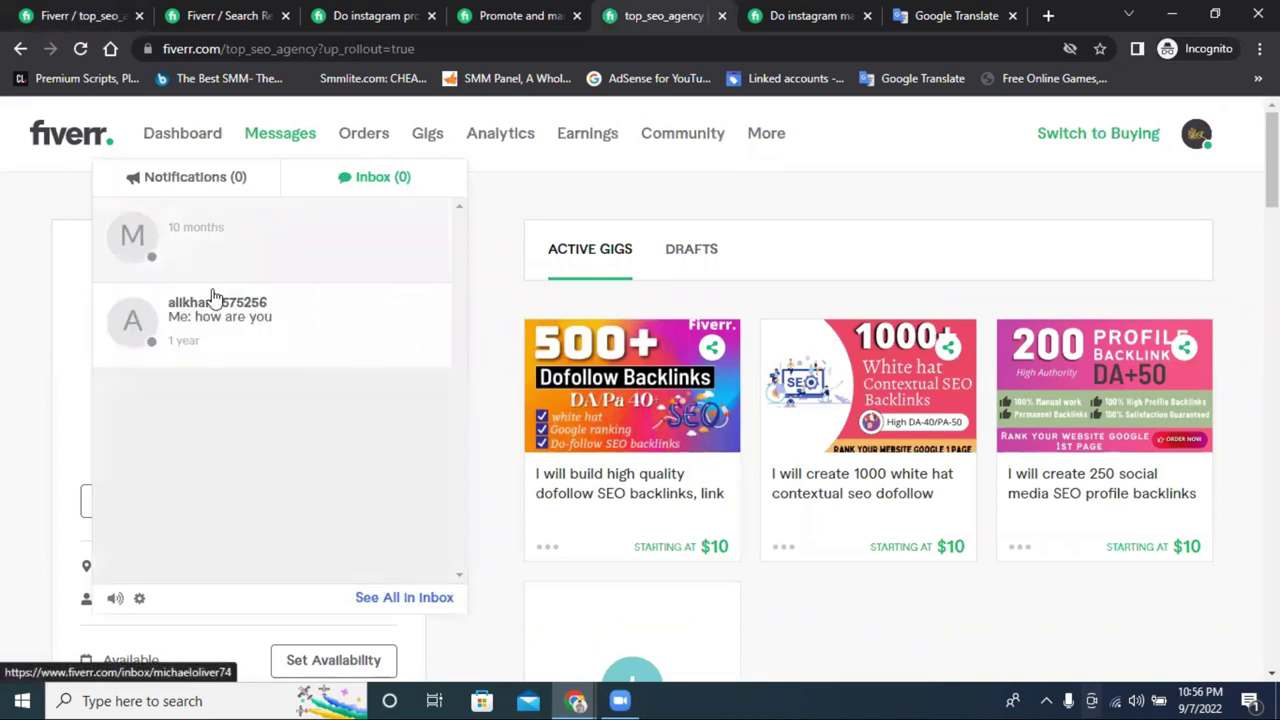
- Open the buyer conversation containing "how are you" and examine the payment options of a custom offer for the dofollow SEO backlinks gig
left_click(272, 328)
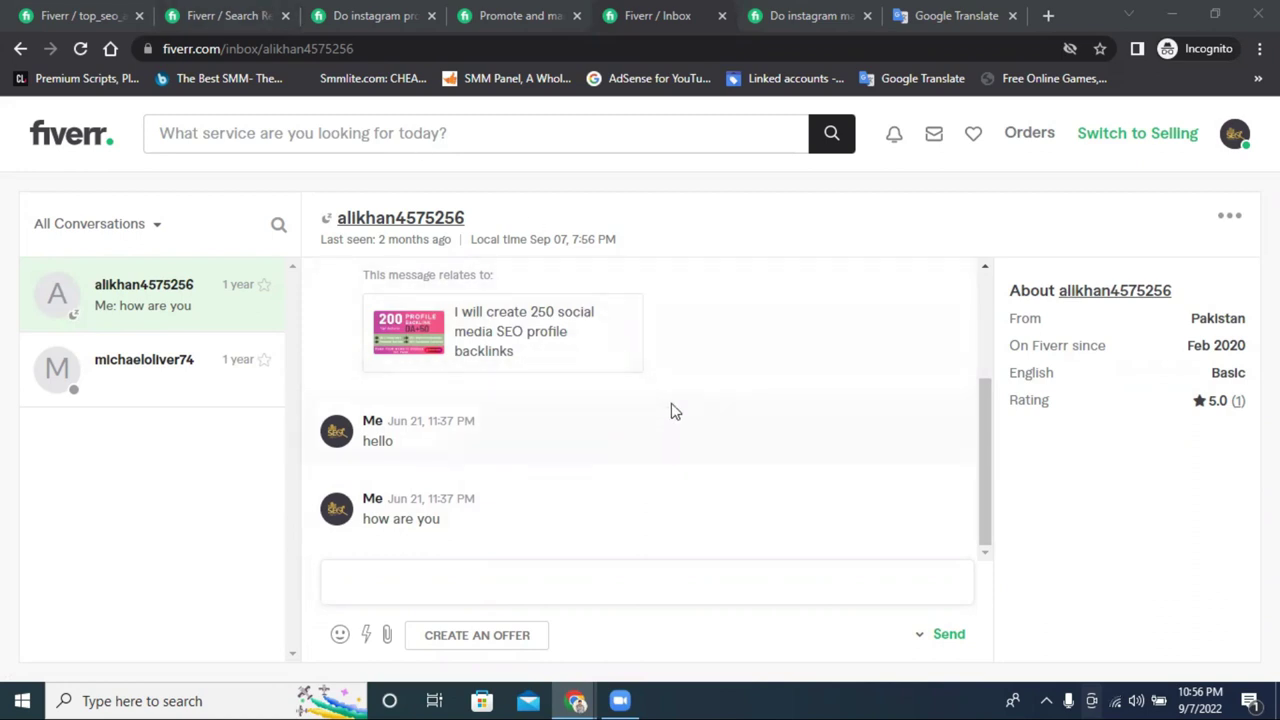
left_click(472, 644)
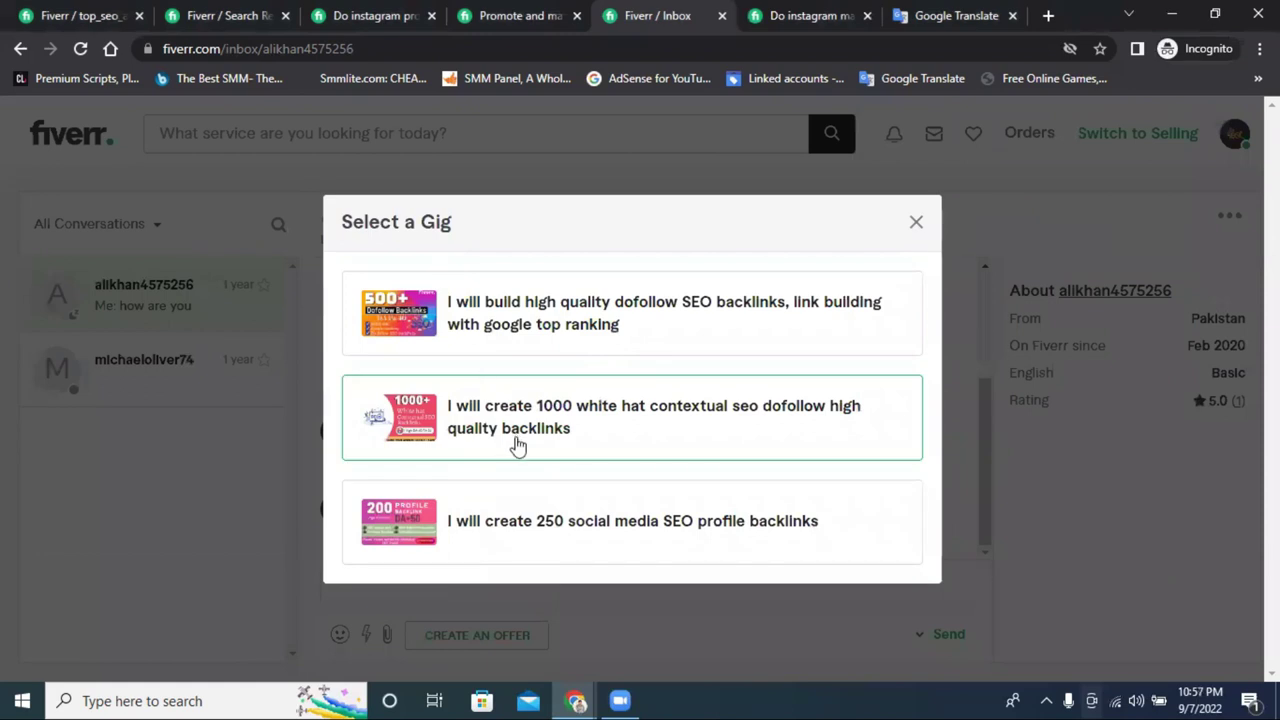
left_click(523, 320)
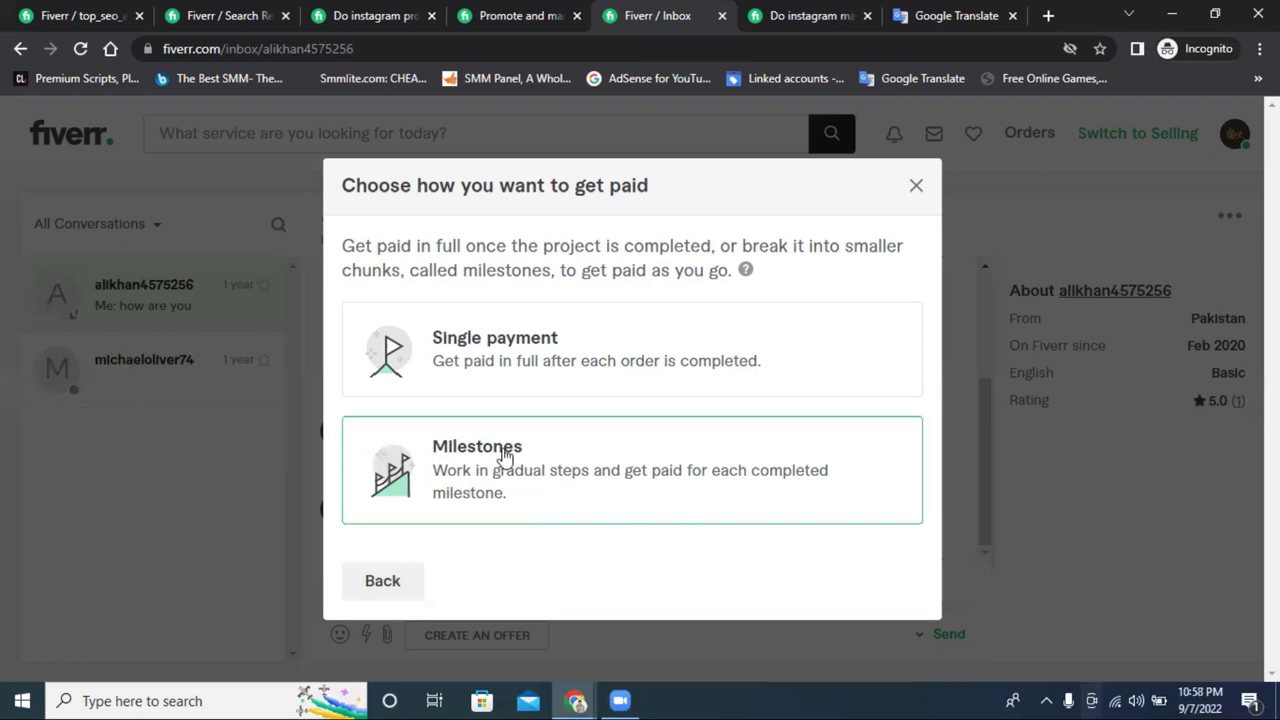
left_click(916, 190)
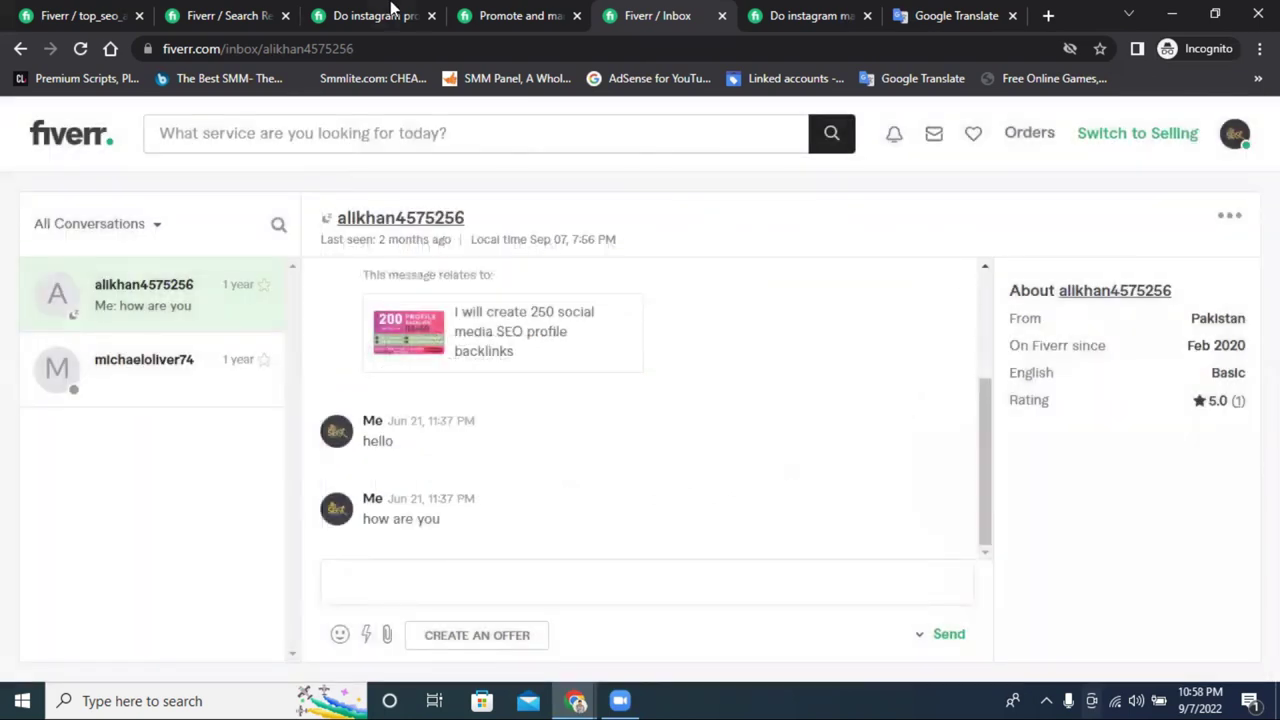
- Compare the first competing Instagram gig's Basic package with the empty package fields of the new gig
left_click(515, 15)
left_click(265, 12)
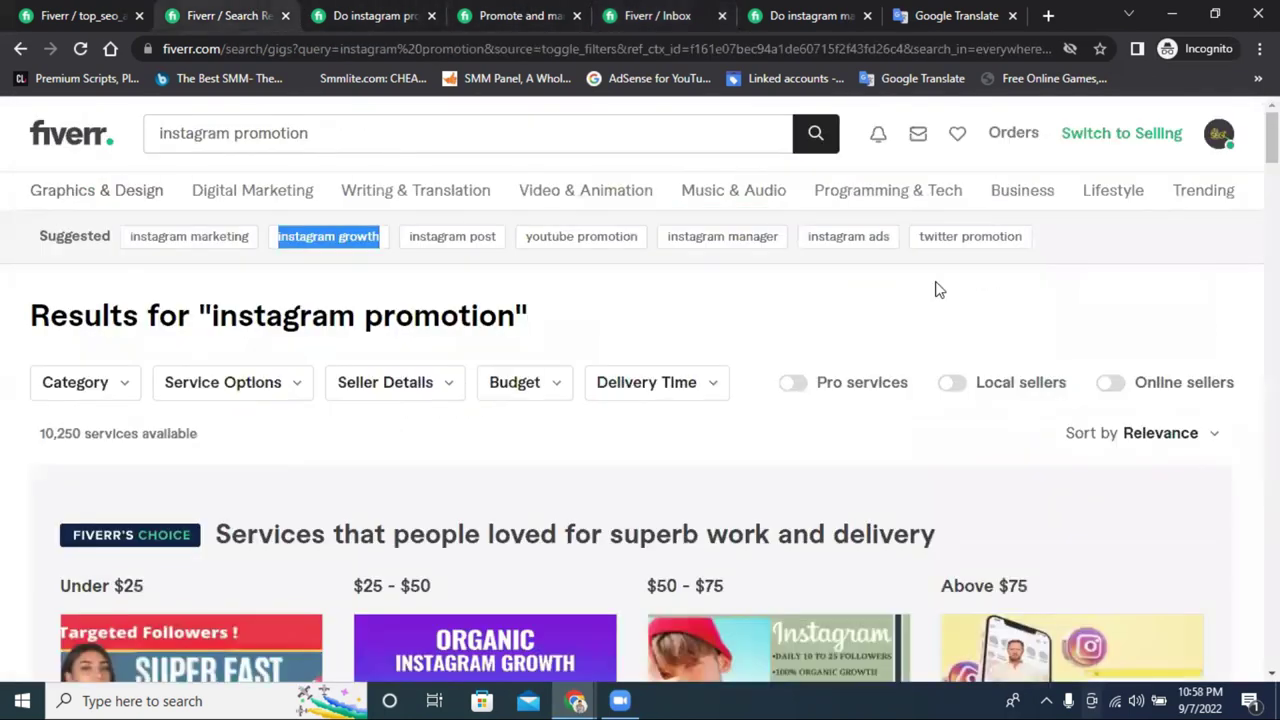
left_click(366, 11)
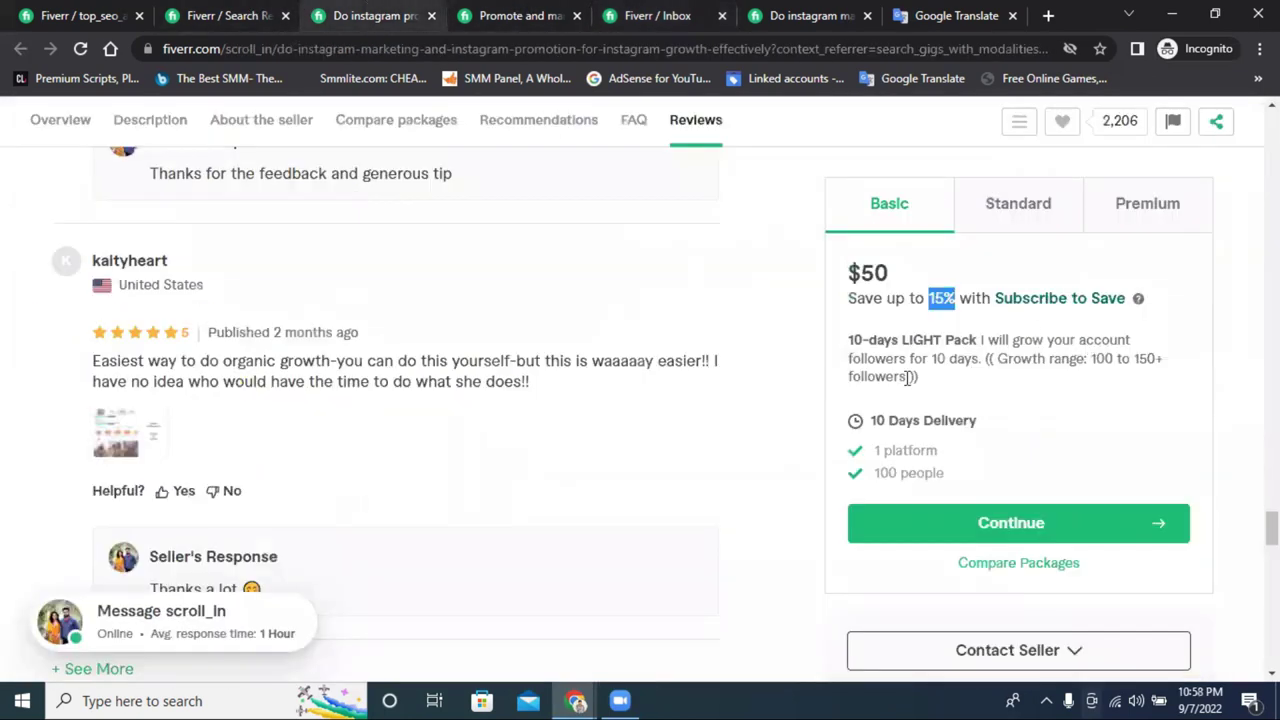
left_click(240, 12)
left_click(75, 15)
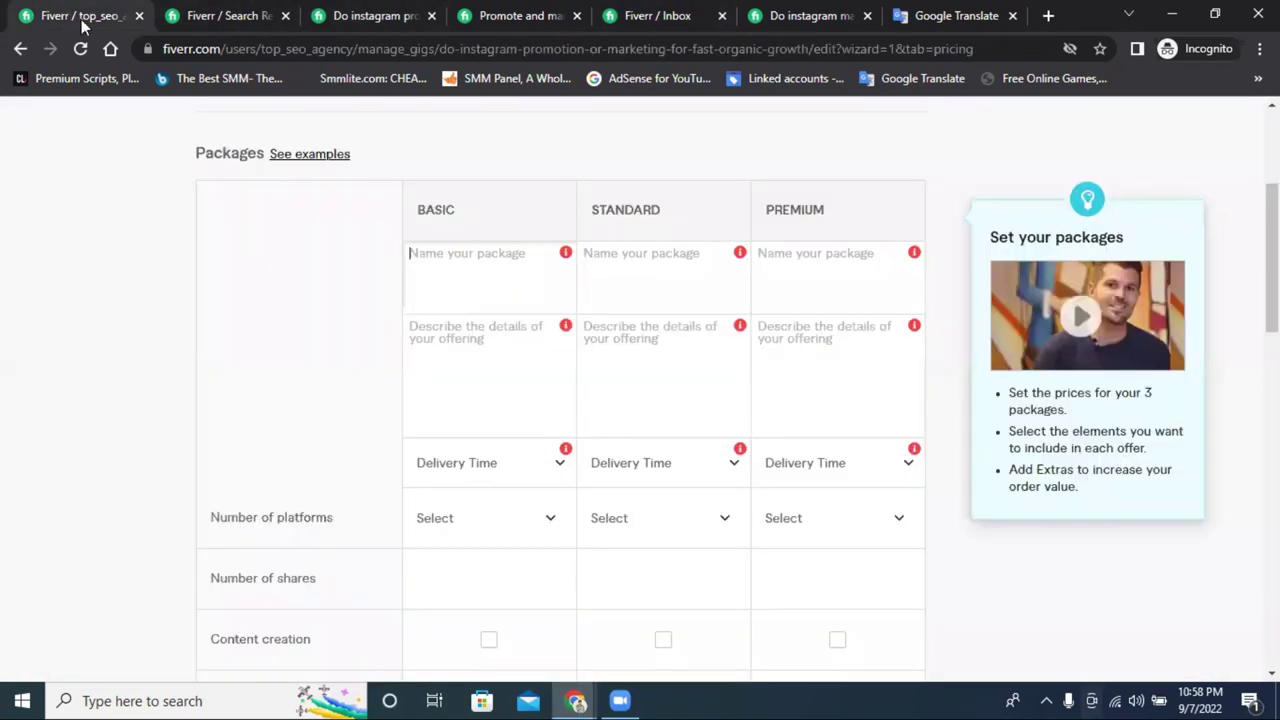
left_click(481, 247)
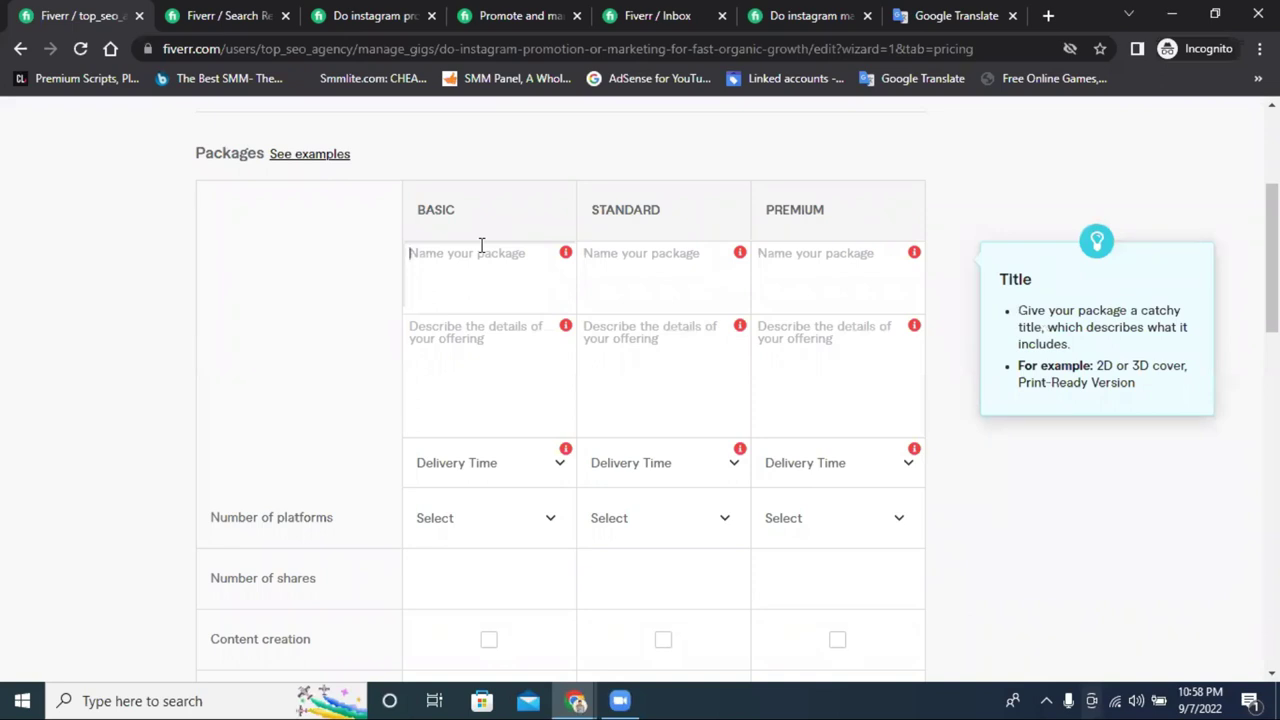
left_click(371, 14)
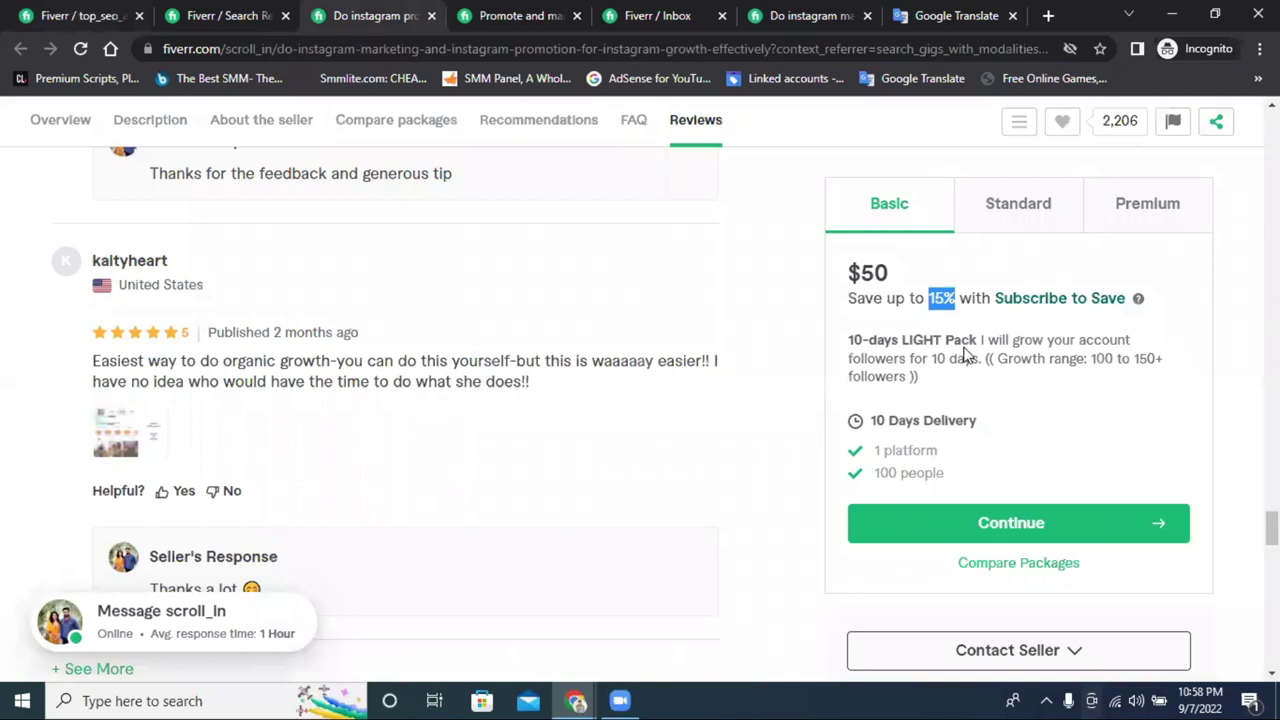
left_click(225, 14)
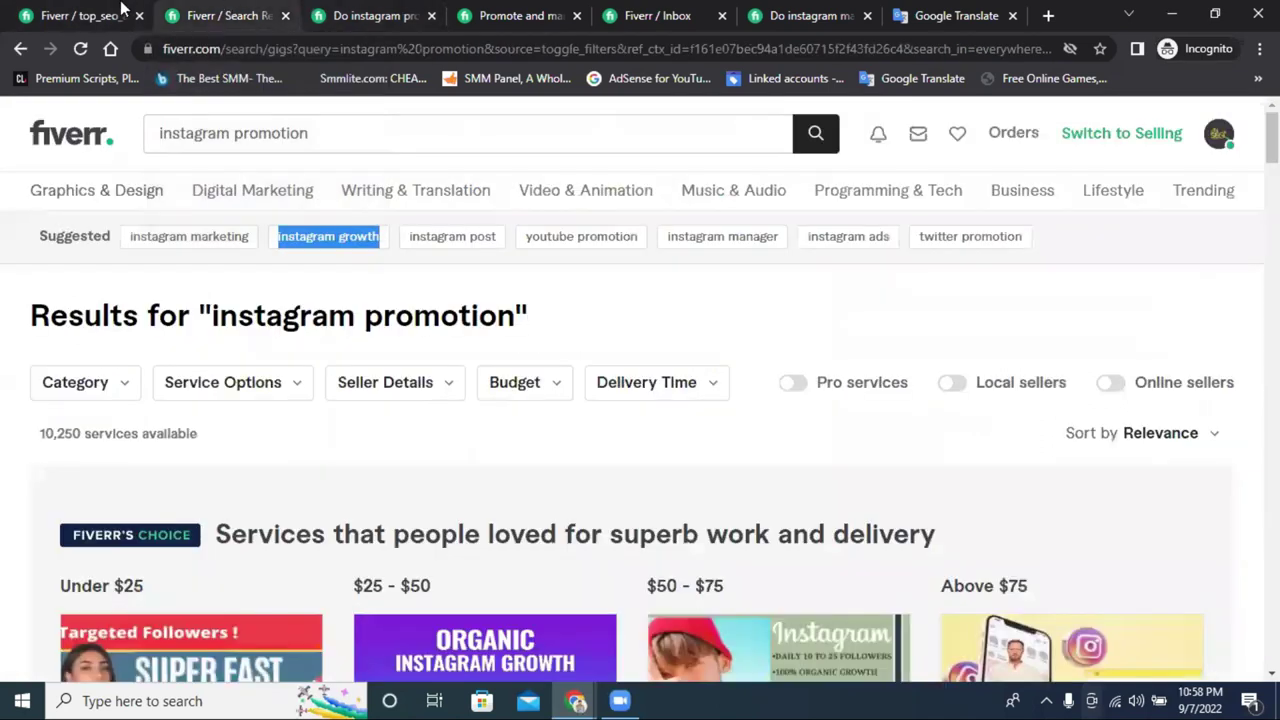
left_click(121, 12)
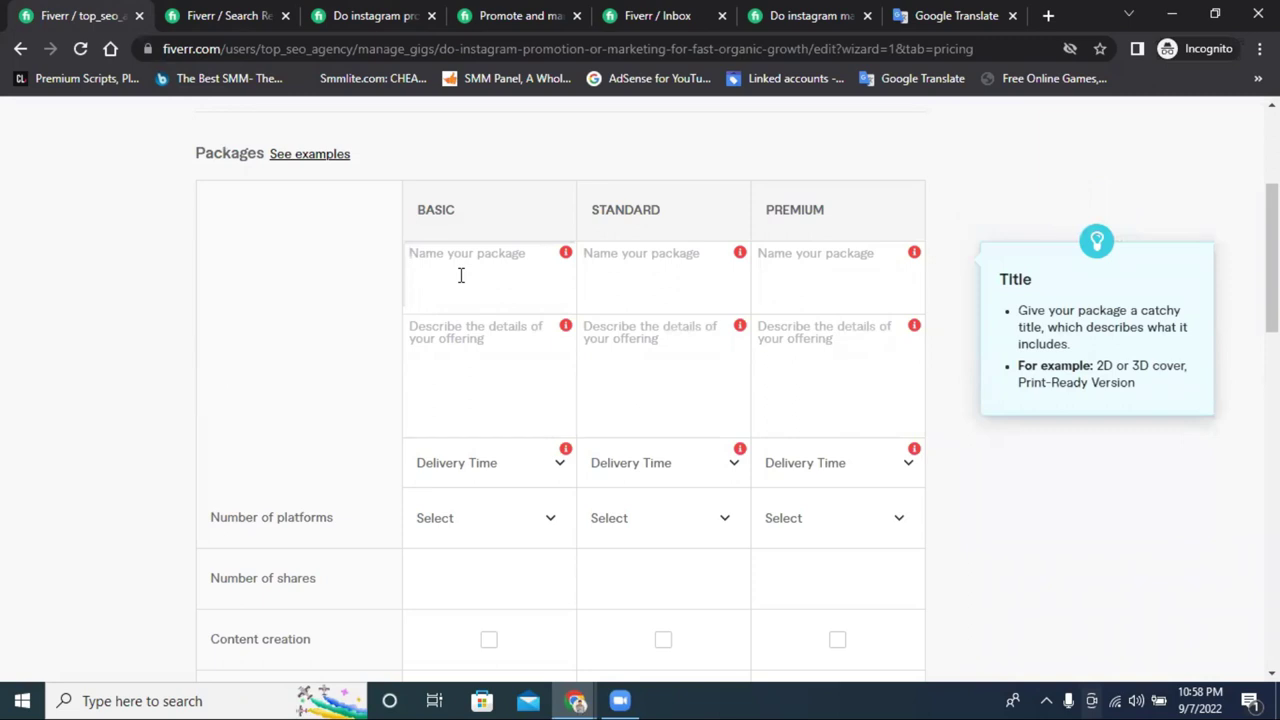
- Name the Basic package "7 DAYS INSTAGRAM GROWTH"
type("& days")
left_click(413, 253)
key("Delete")
key("ctrl+a")
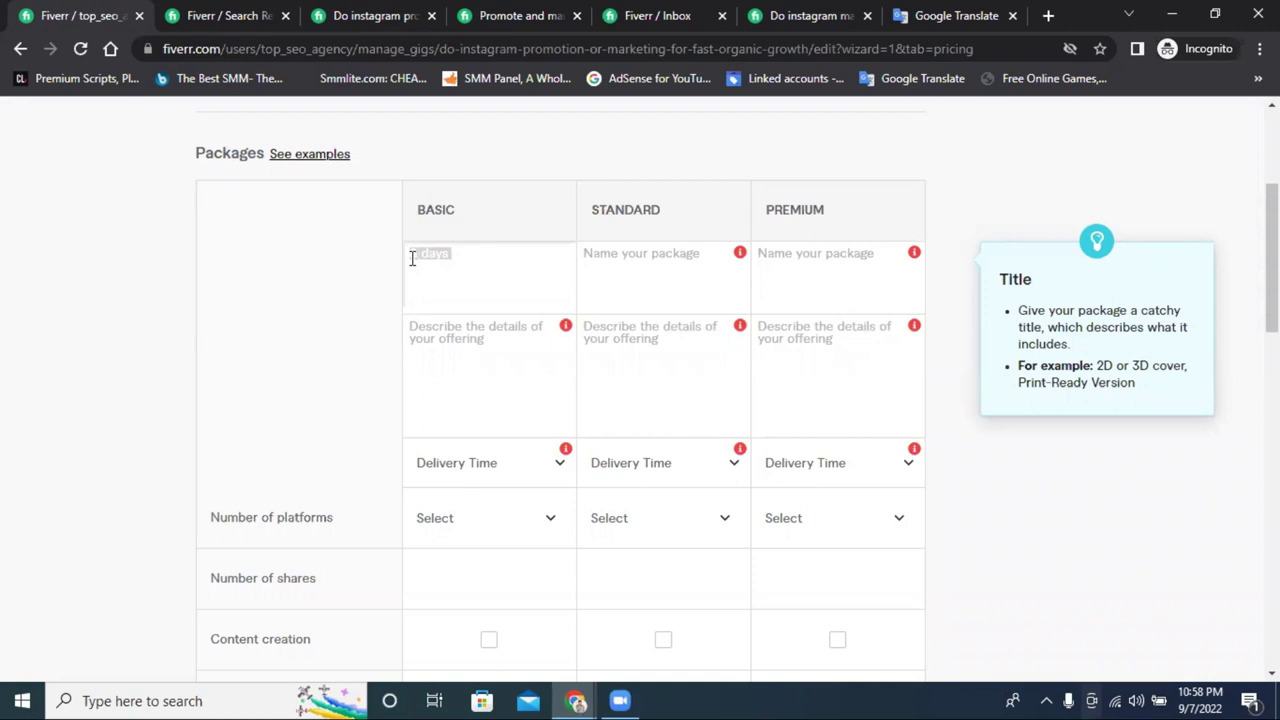
key("BackSpace")
type("7 DAYS INSTAGRAM")
left_click(437, 134)
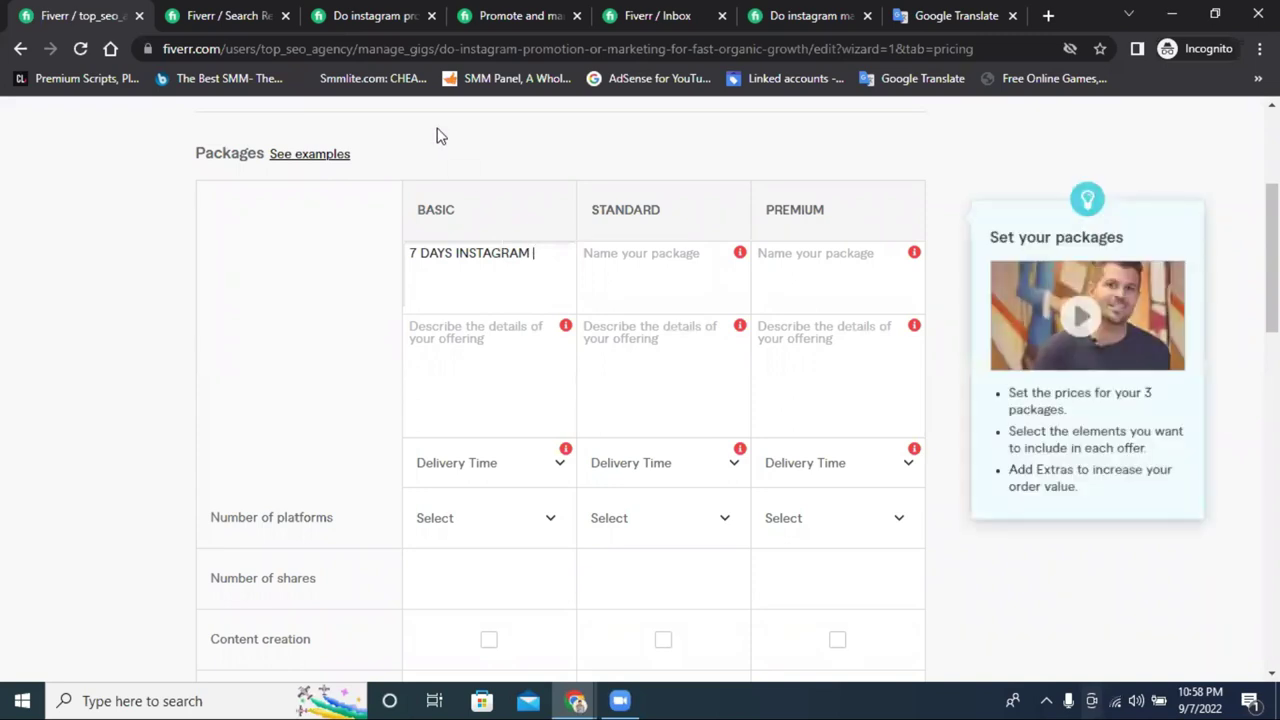
left_click(487, 323)
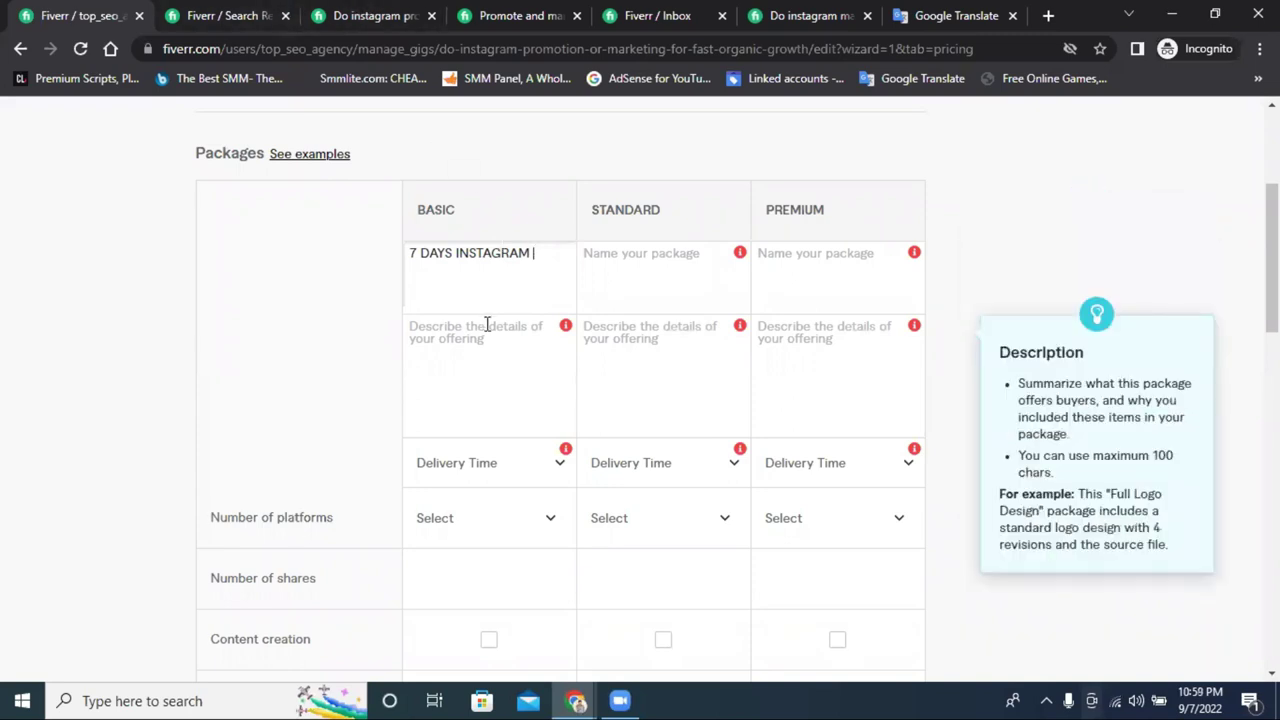
type("GROWTH")
- Reuse the Basic package's name to name the Standard package "14 DAYS INSTAGRAM GROWTH" and the Premium package "30 DAYS INSTAGRAM GROWTH"
triple_click(459, 261)
key("ctrl+c")
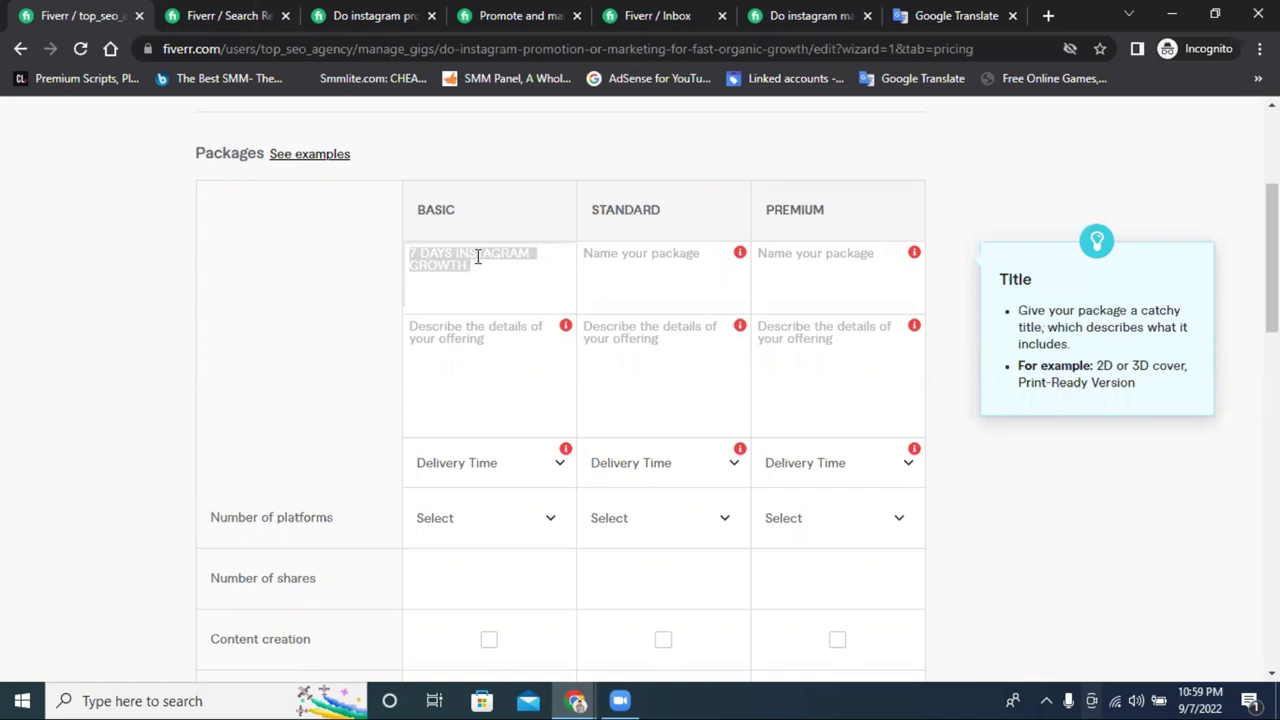
left_click(633, 257)
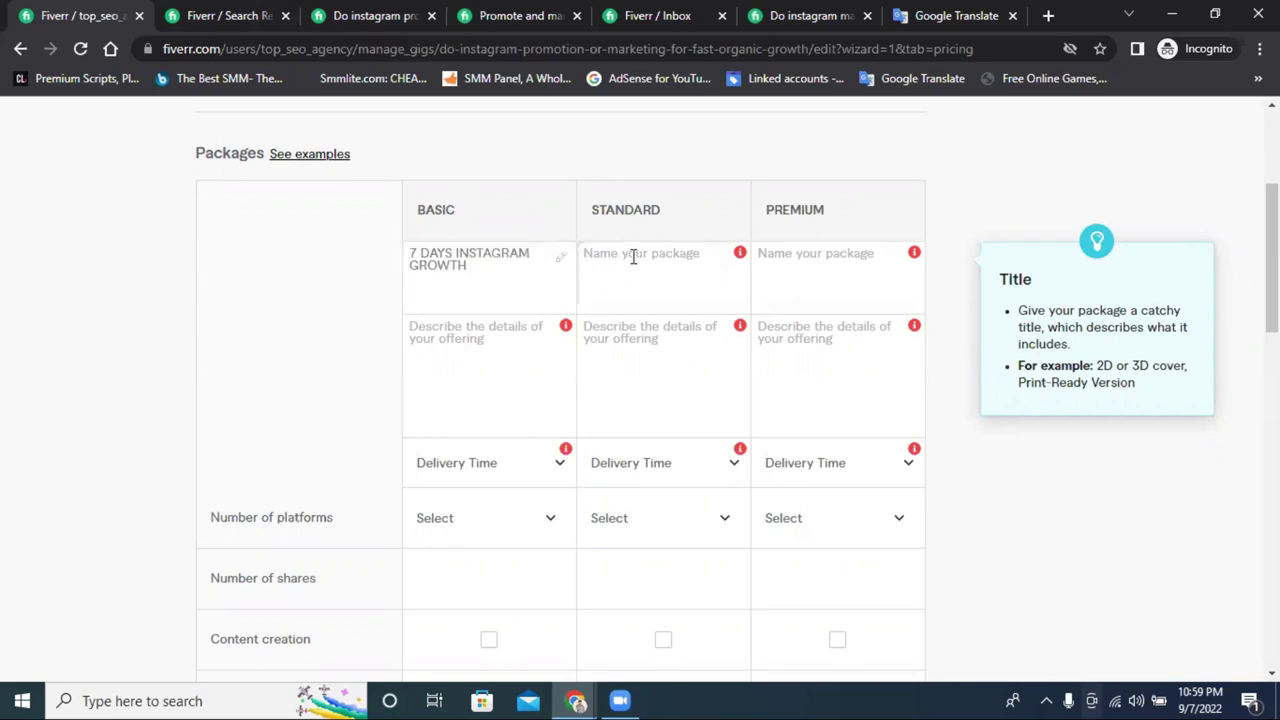
key("ctrl+v")
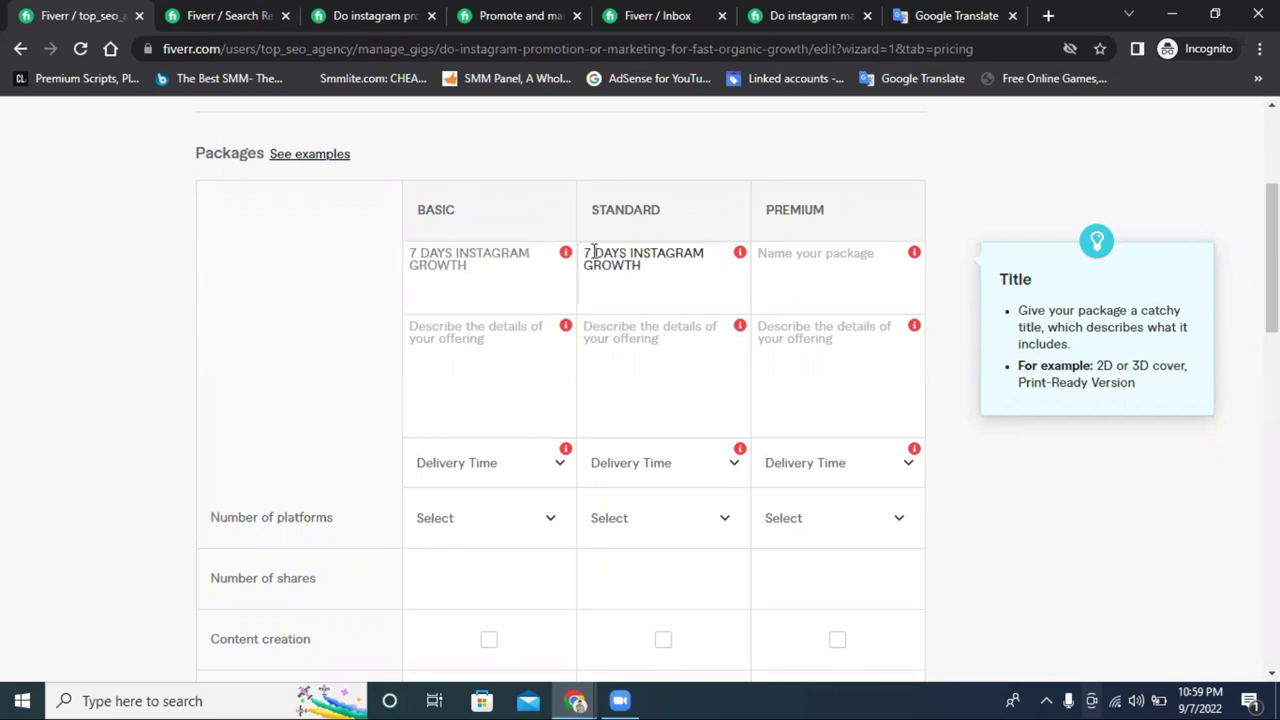
double_click(589, 253)
type("14")
left_click(787, 266)
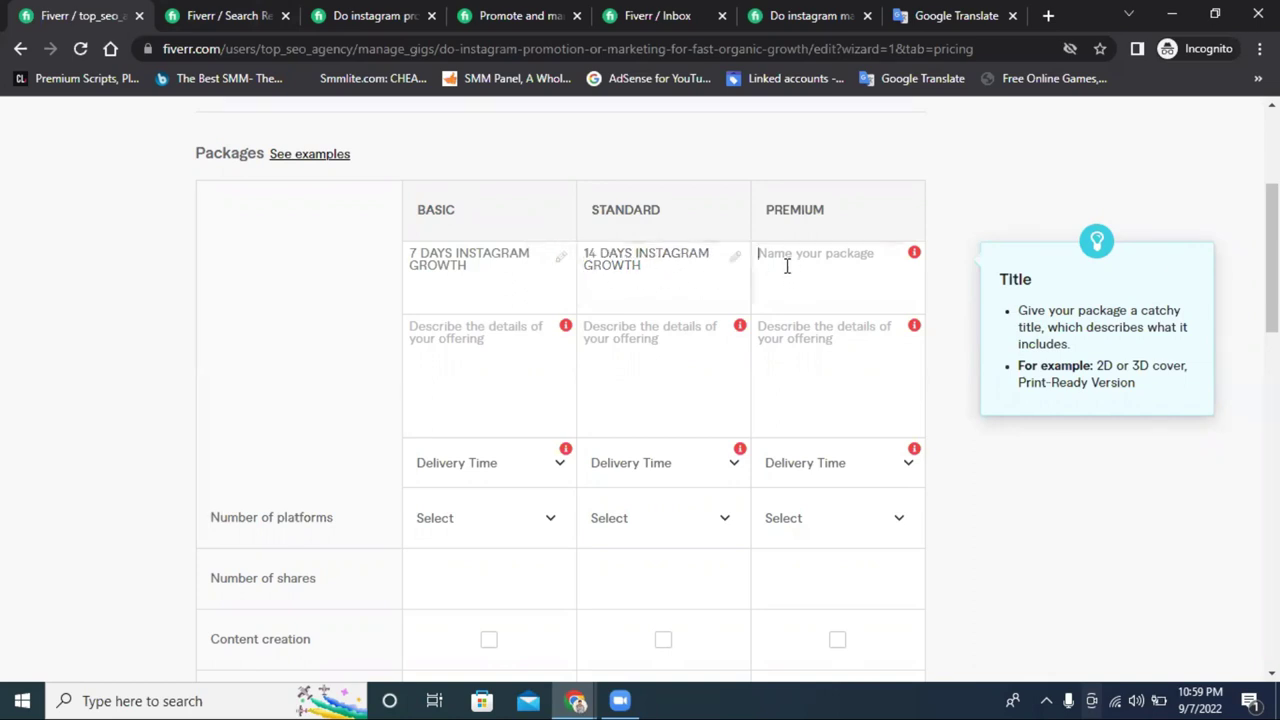
key("ctrl+v")
double_click(760, 253)
type("30")
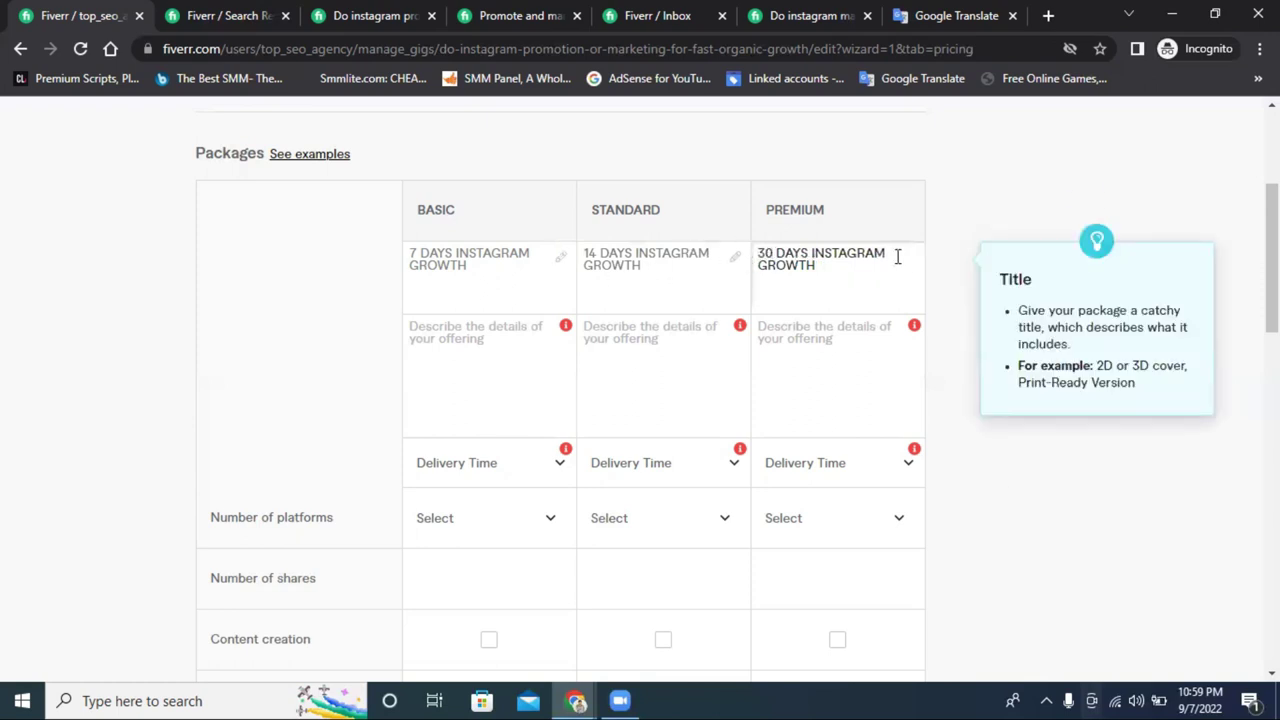
- Examine the delivery time options available for the Basic package without choosing one
left_click(482, 480)
scroll(488, 372, "down", 5)
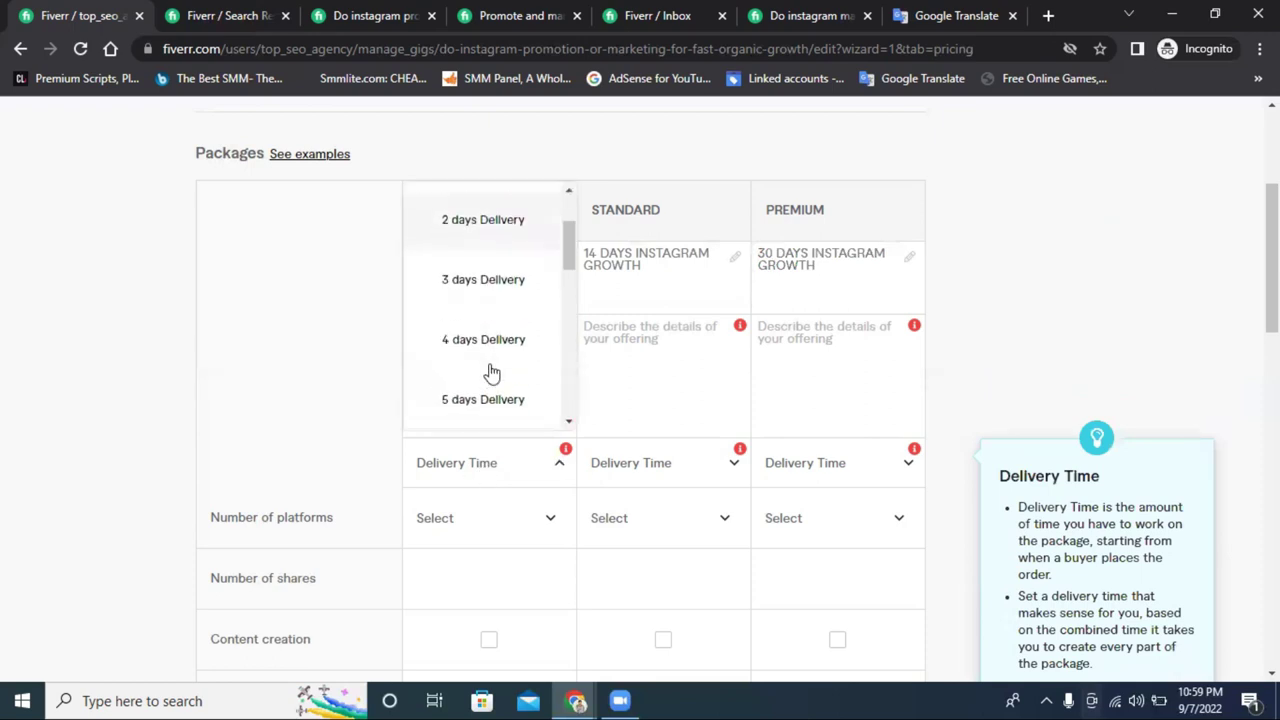
scroll(480, 378, "down", 3)
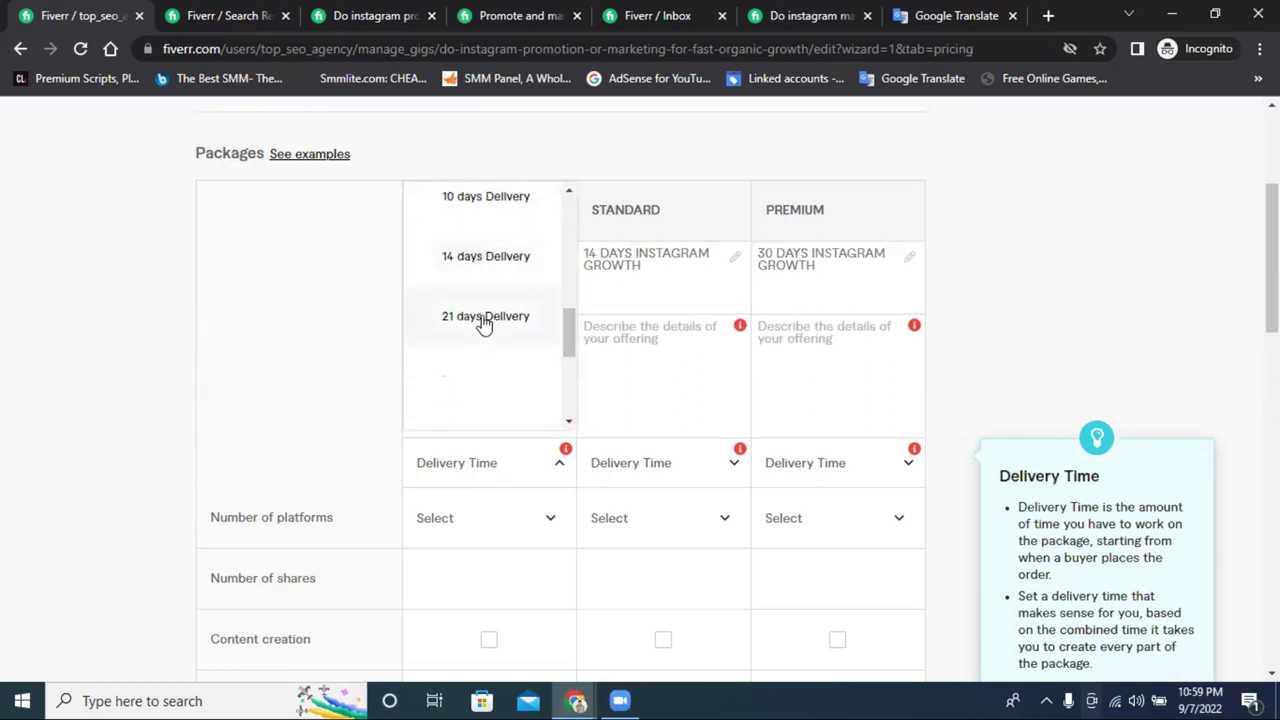
scroll(490, 360, "down", 2)
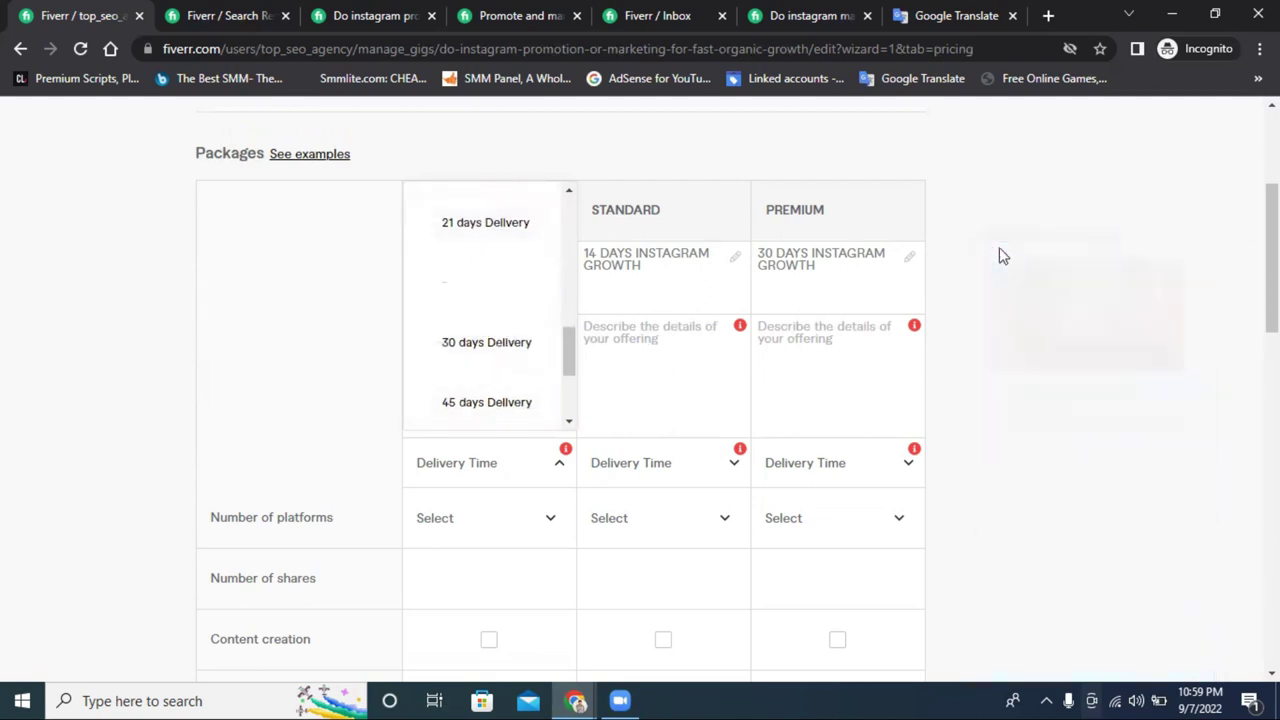
left_click(943, 333)
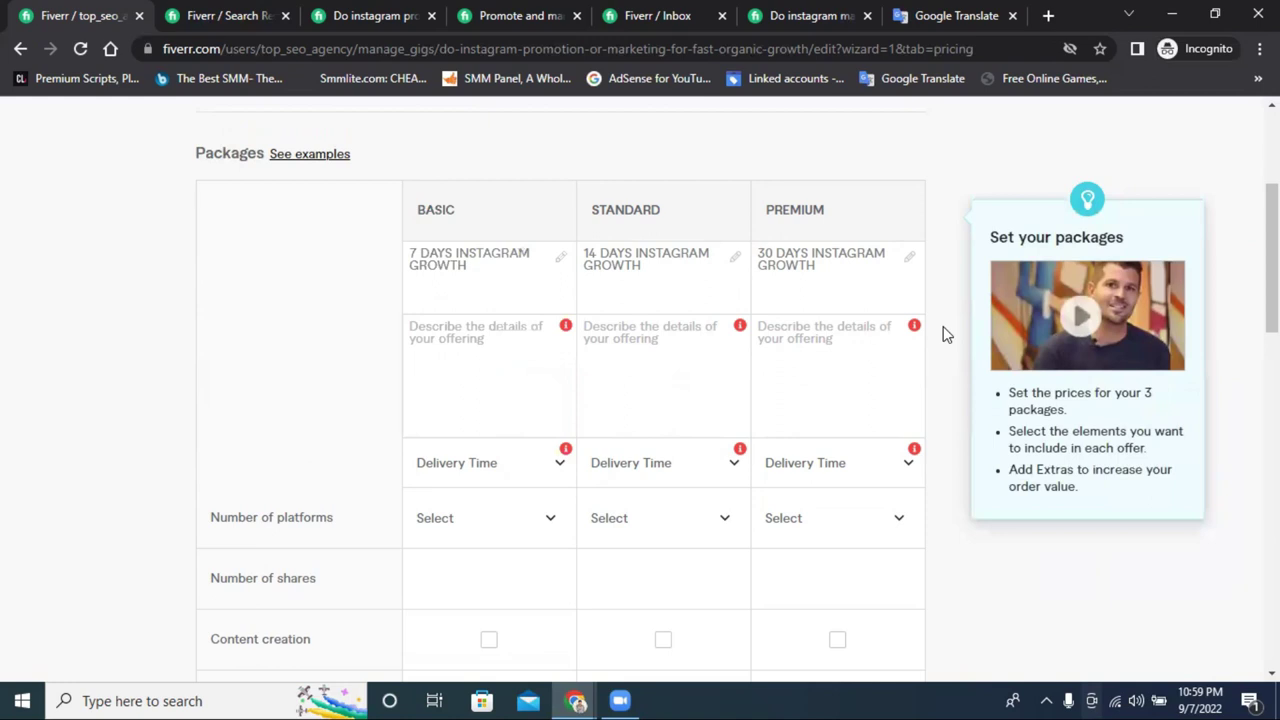
left_click(586, 255)
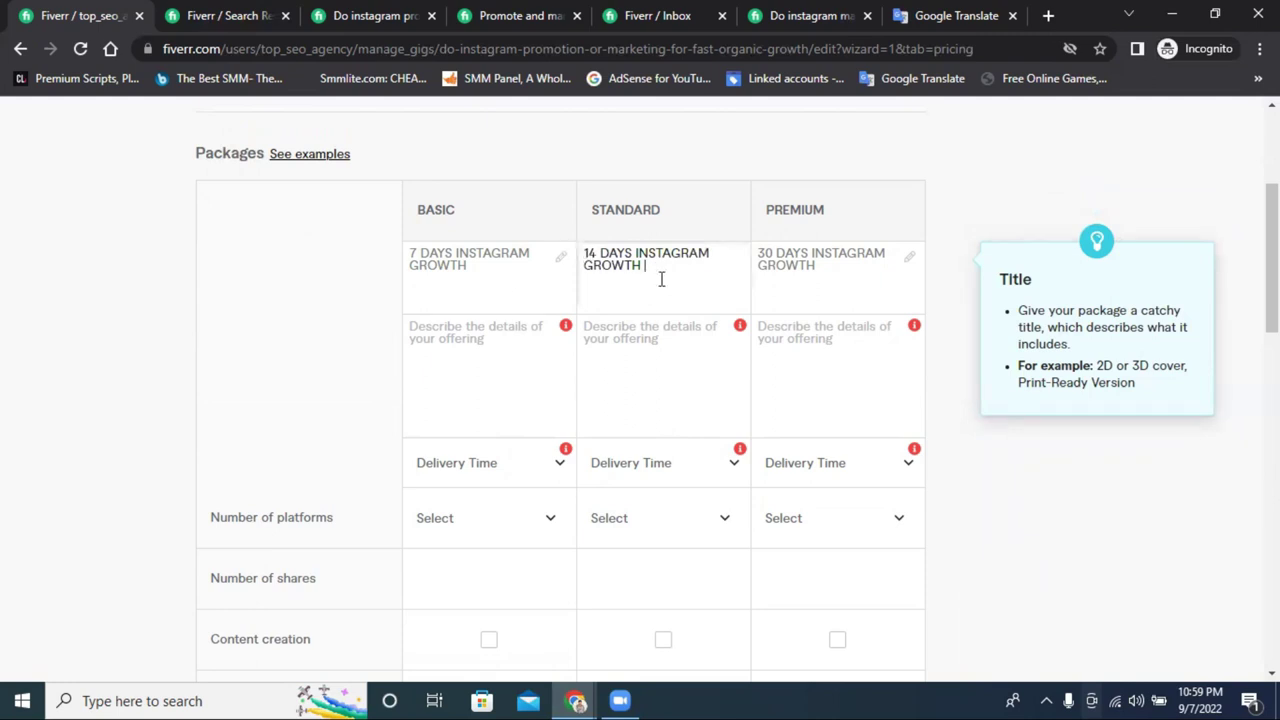
type("(Best")
left_click_drag(680, 268, 655, 268)
type("EST RESU")
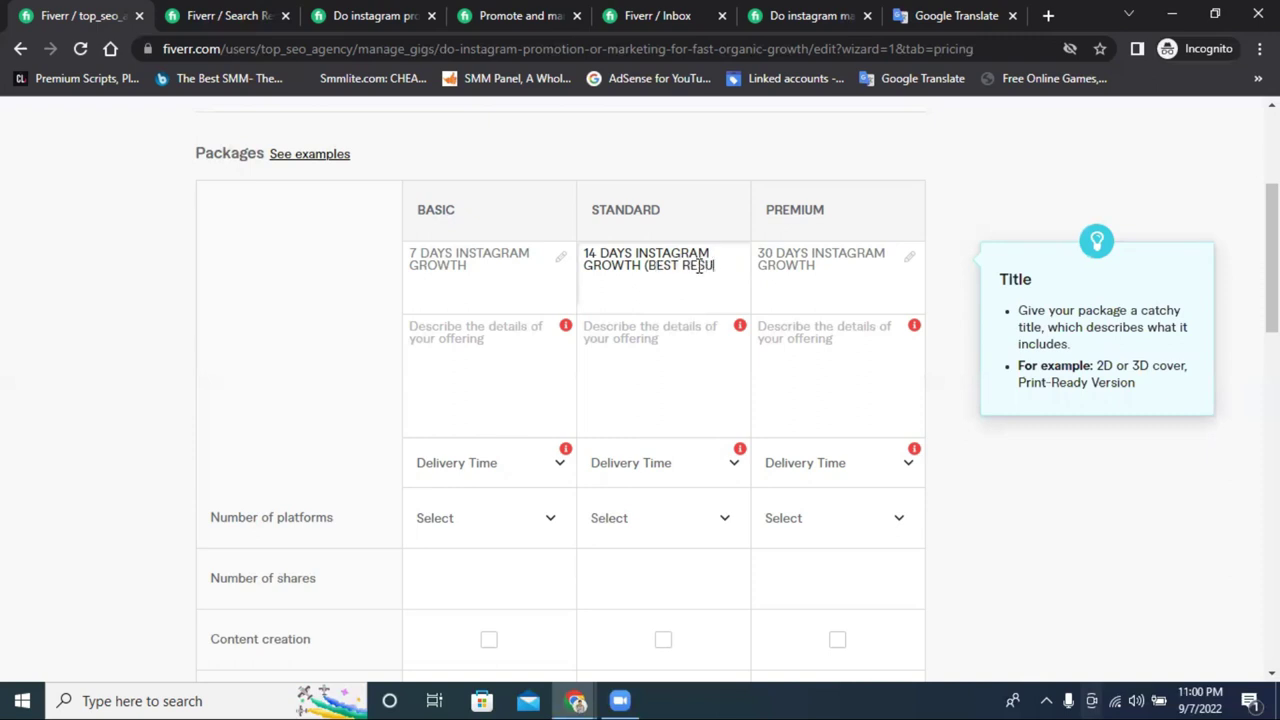
left_click_drag(717, 264, 682, 266)
left_click(838, 314)
key("BackSpace")
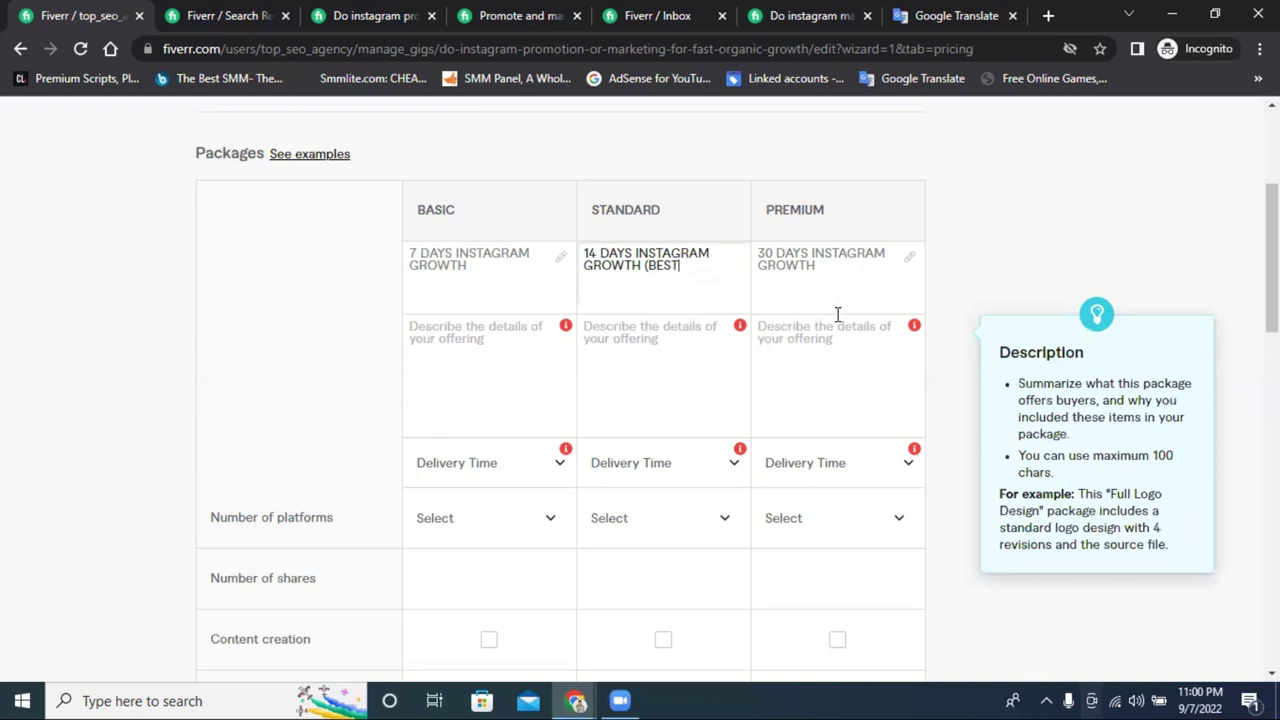
key("BackSpace")
key("BackSpace")
key("BackSpace")
key("BackSpace")
key("BackSpace")
key("BackSpace")
type("H")
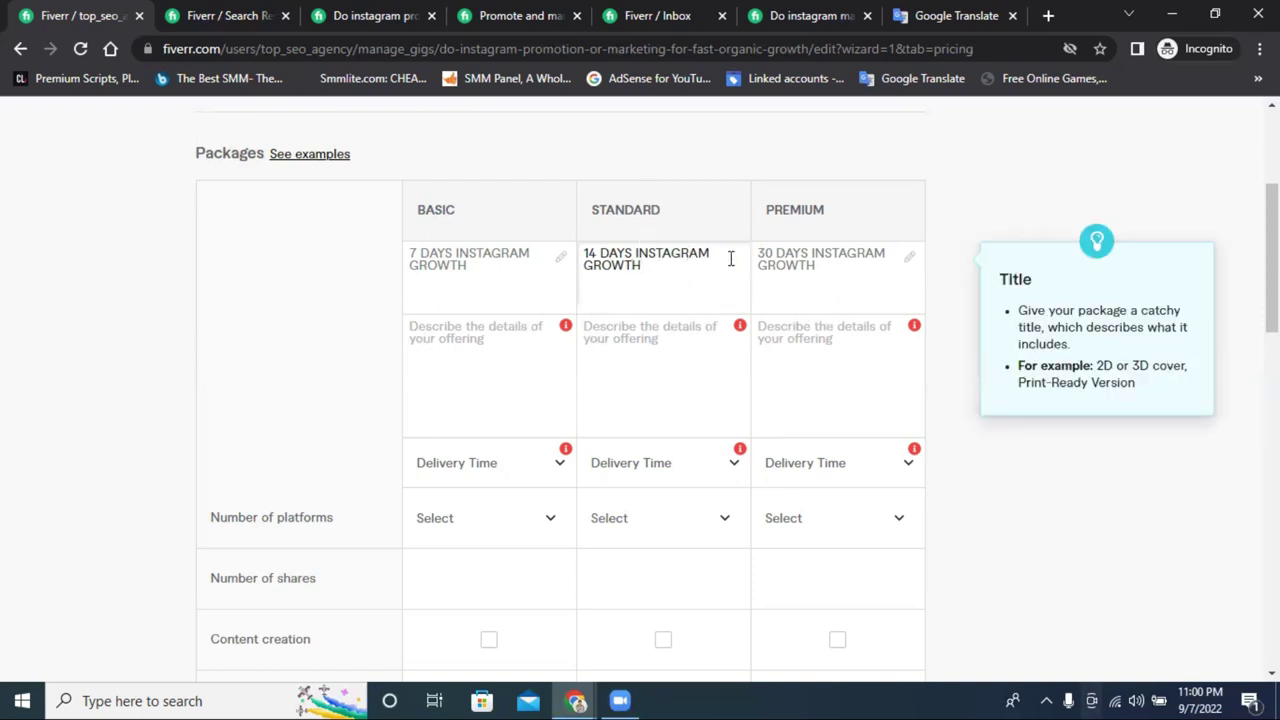
- Examine the package descriptions of the other two competing Instagram gigs as a model for the Basic package's description
left_click(466, 340)
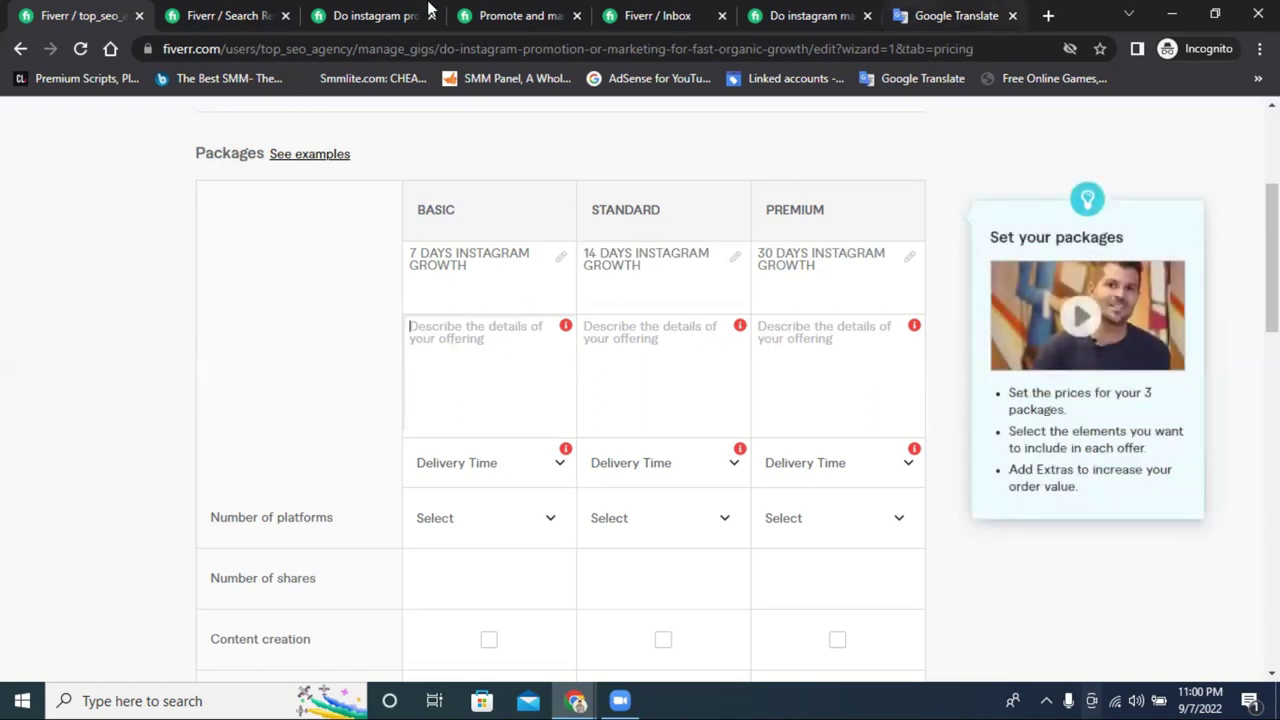
left_click(515, 14)
scroll(731, 326, "up", 5)
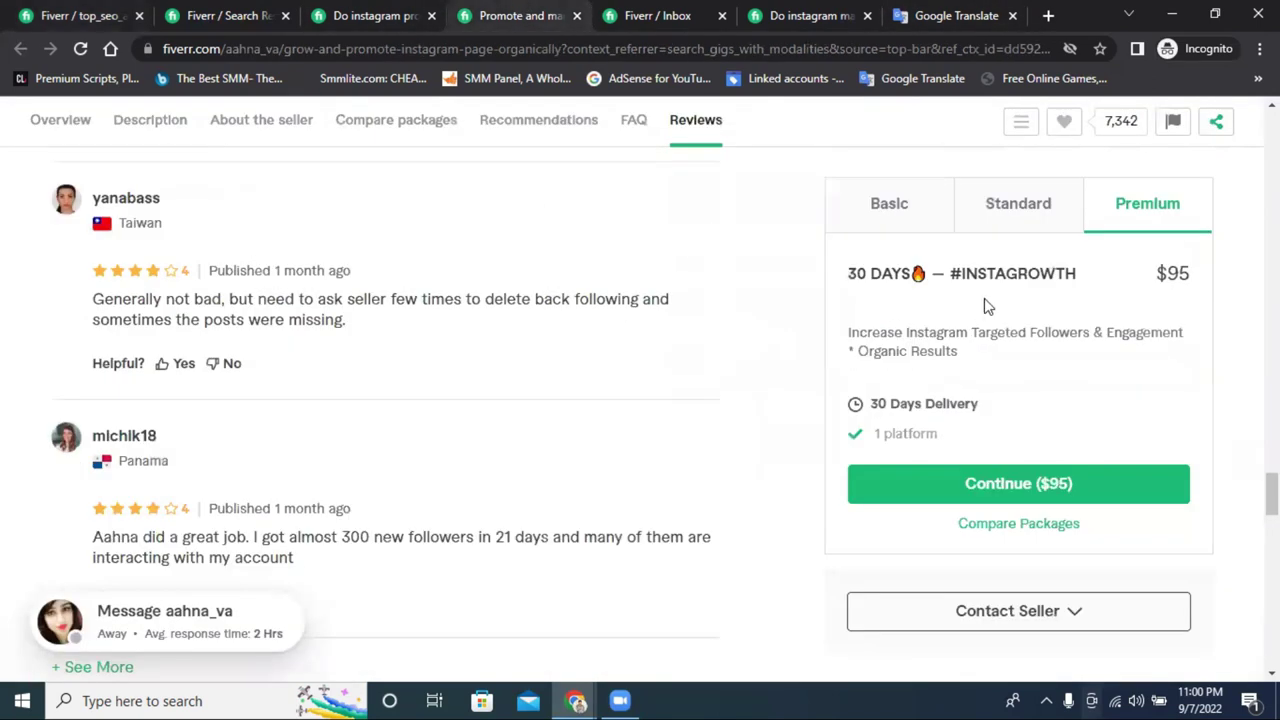
left_click(786, 12)
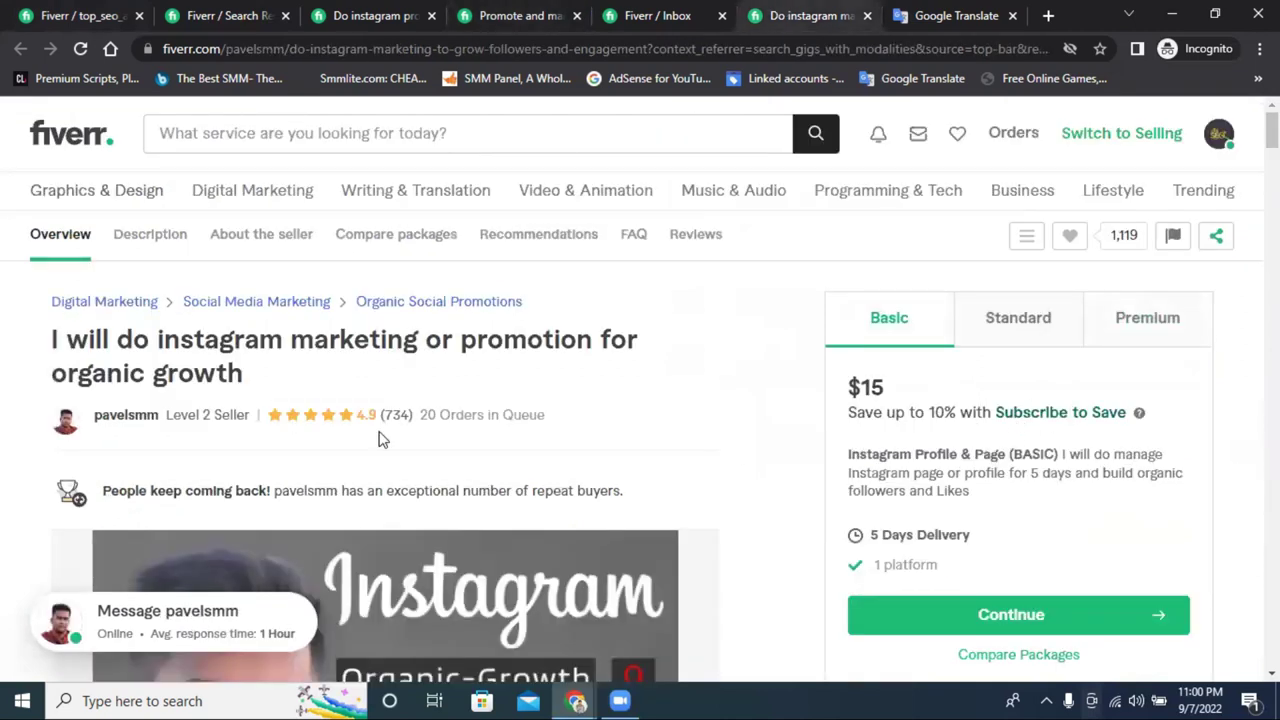
left_click(79, 12)
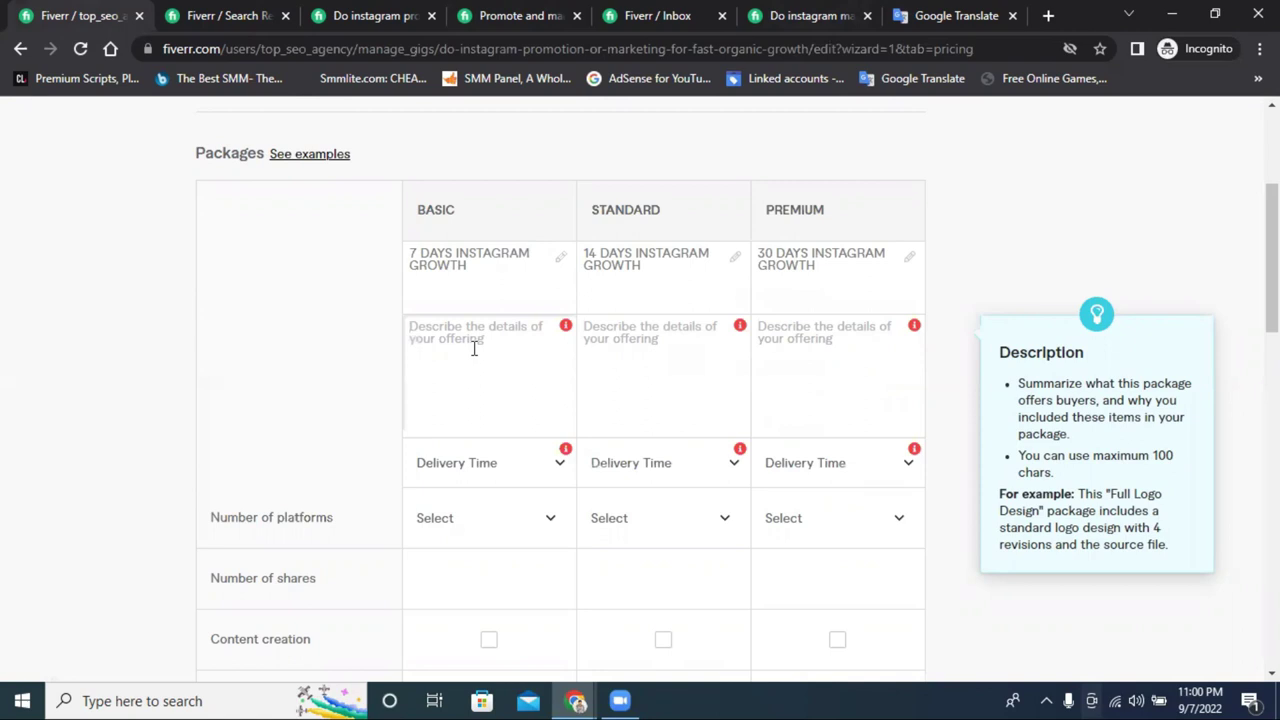
- Begin the Basic package's description with "I Will Do Instagram Promotion & Marketing For"
left_click(474, 348)
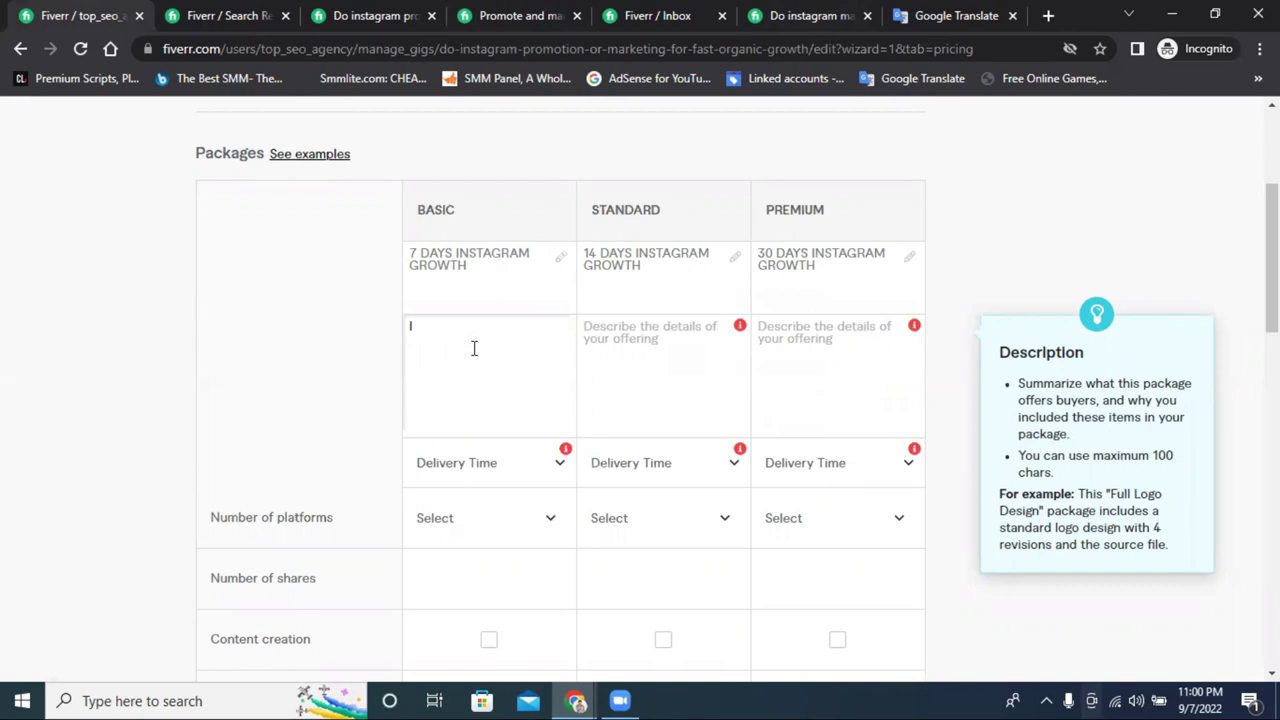
type("I Will Do Instah")
key("BackSpace")
type("gram")
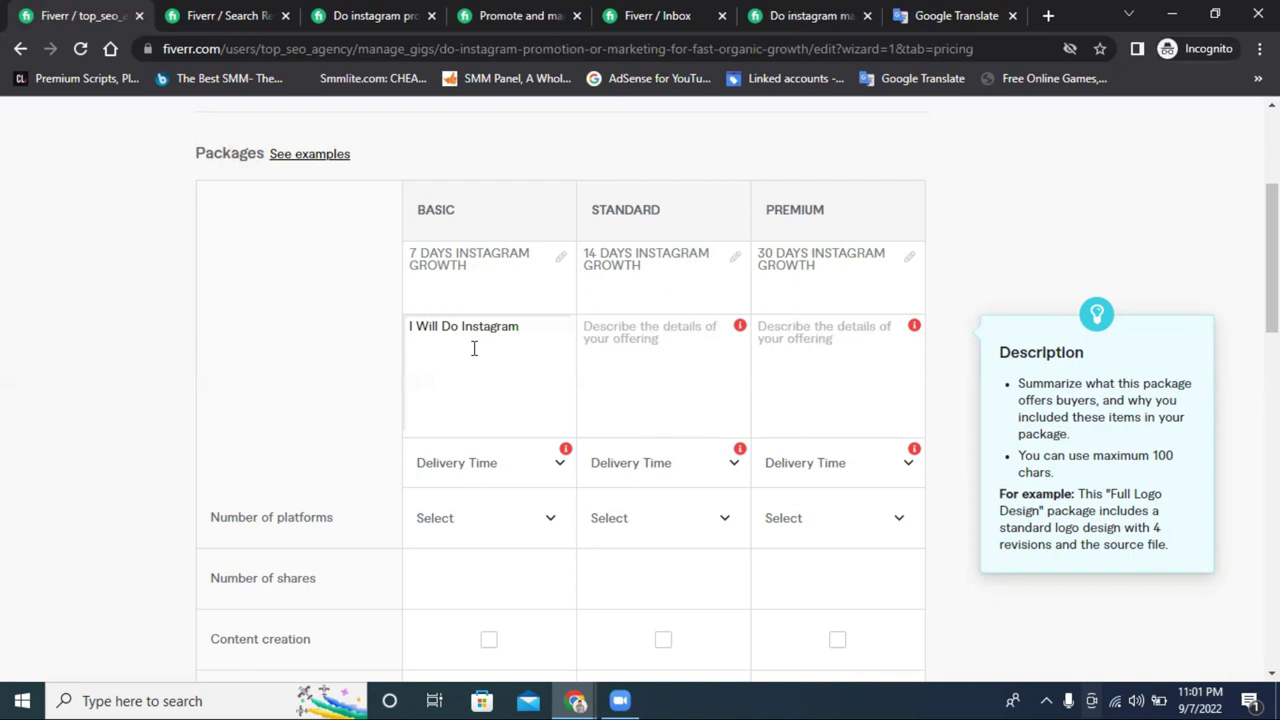
type("Promo")
type("tion")
type(" Or")
key("BackSpace")
key("BackSpace")
key("BackSpace")
type("& Marketing ")
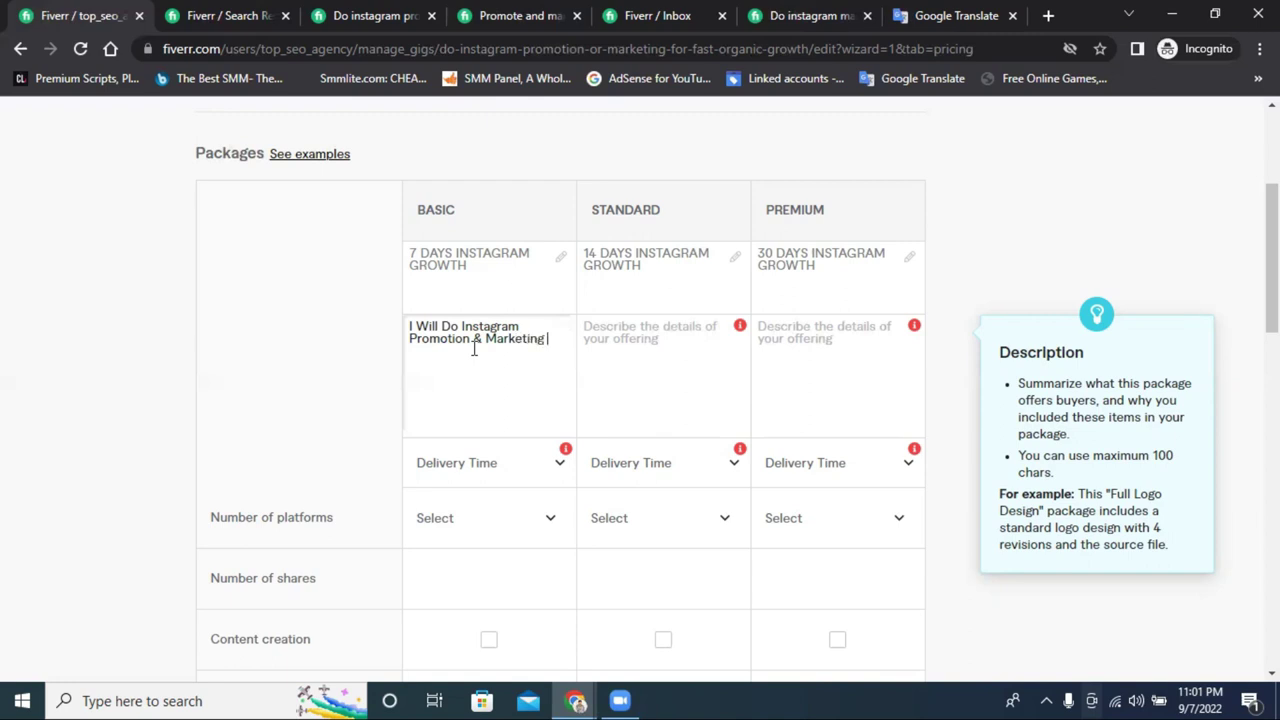
type("For")
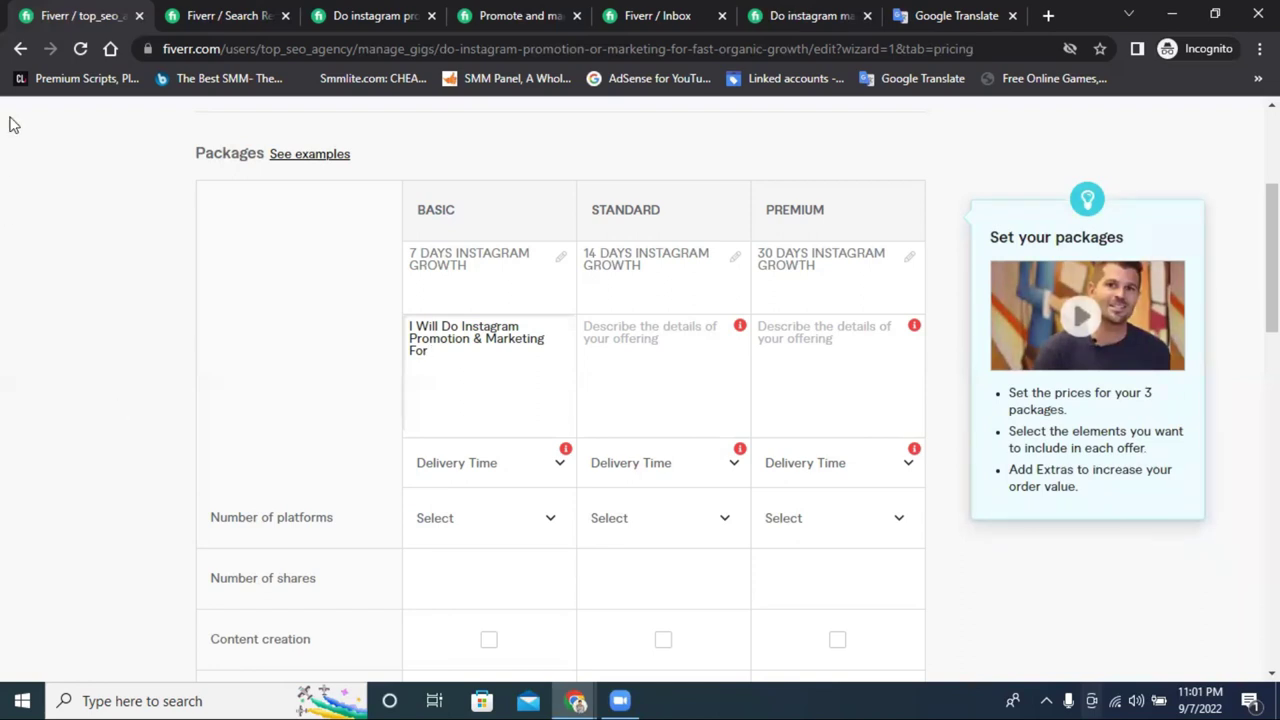
- Copy "fast organic growth" from the title ideas in Google Translate and append it to the Basic package's description on Fiverr
left_click(945, 15)
left_click(271, 430)
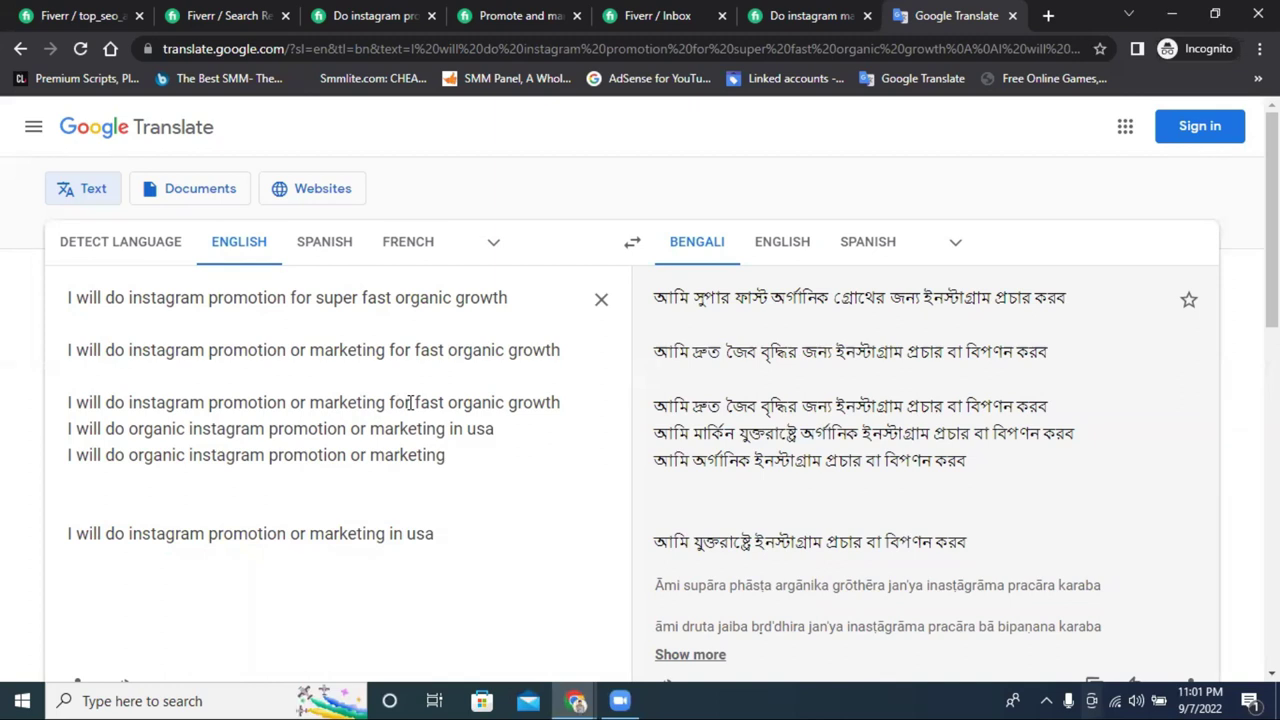
left_click_drag(564, 402, 415, 403)
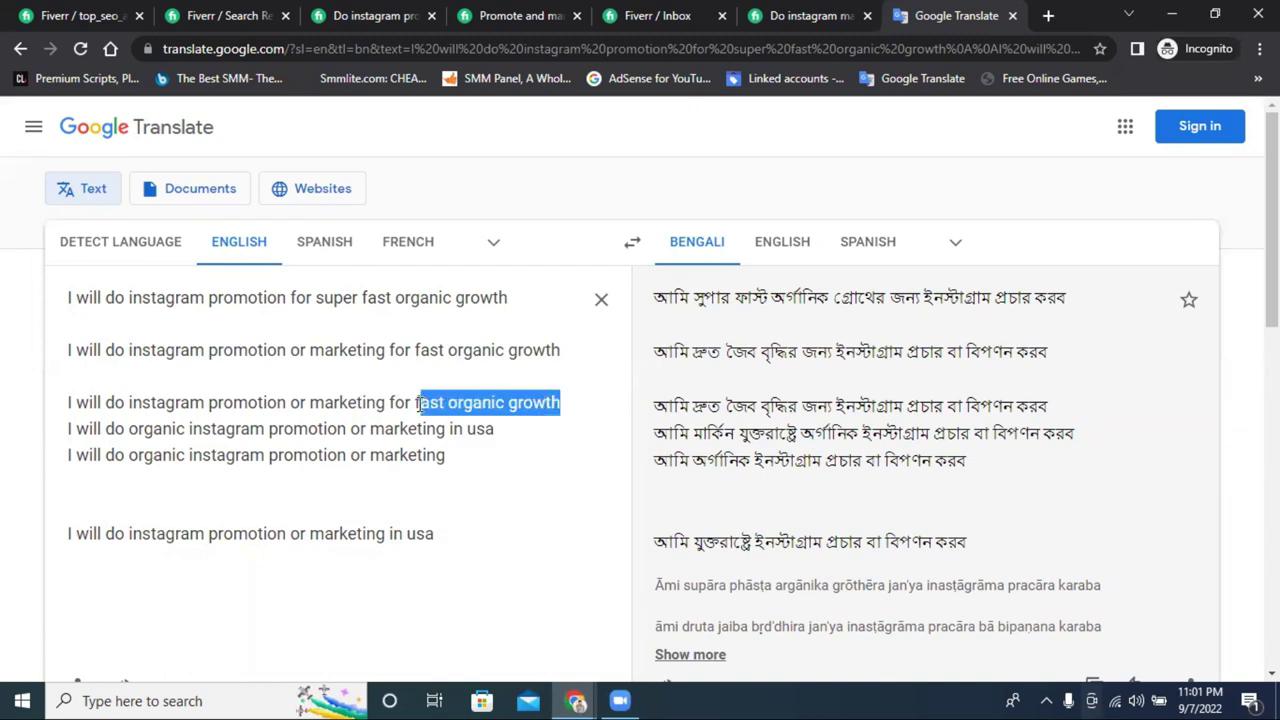
right_click(415, 403)
left_click(478, 180)
key("ctrl+1")
key("ctrl+v")
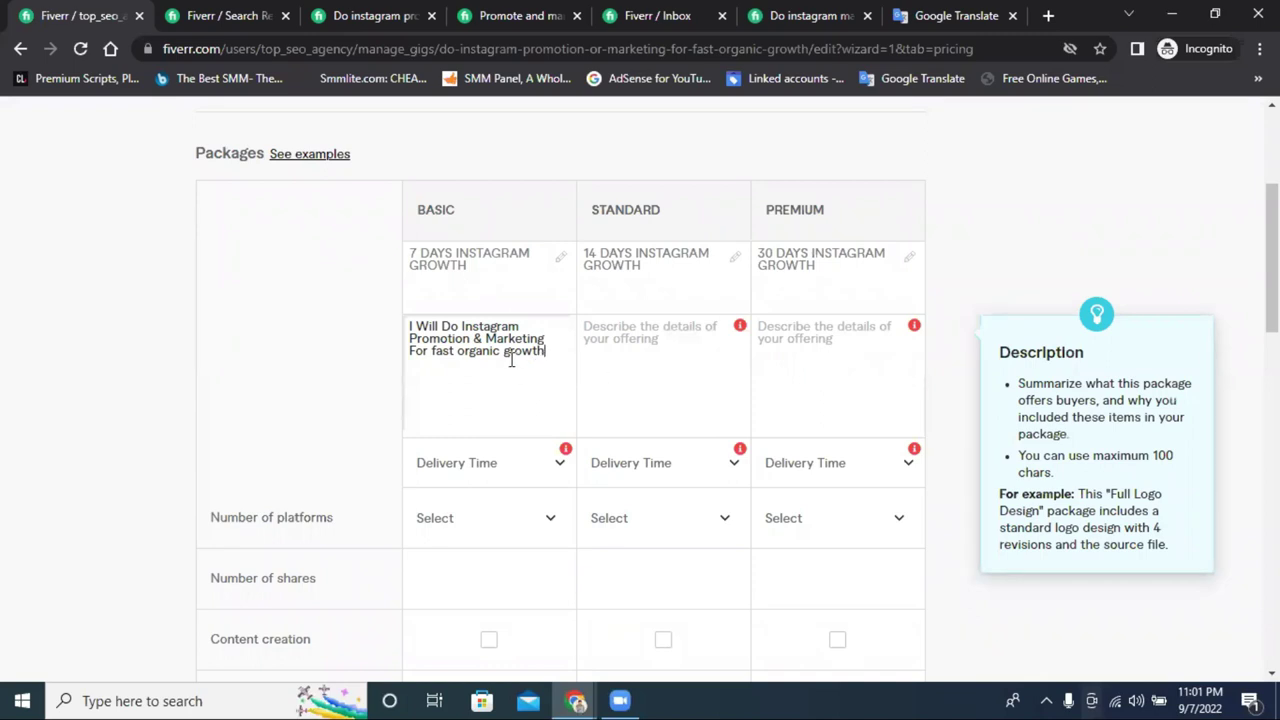
- Capitalize the closing words of the Basic package's description so they read "Fast Organic Growth"
left_click(504, 356)
key("BackSpace")
type("G")
left_click(460, 350)
key("BackSpace")
type("O")
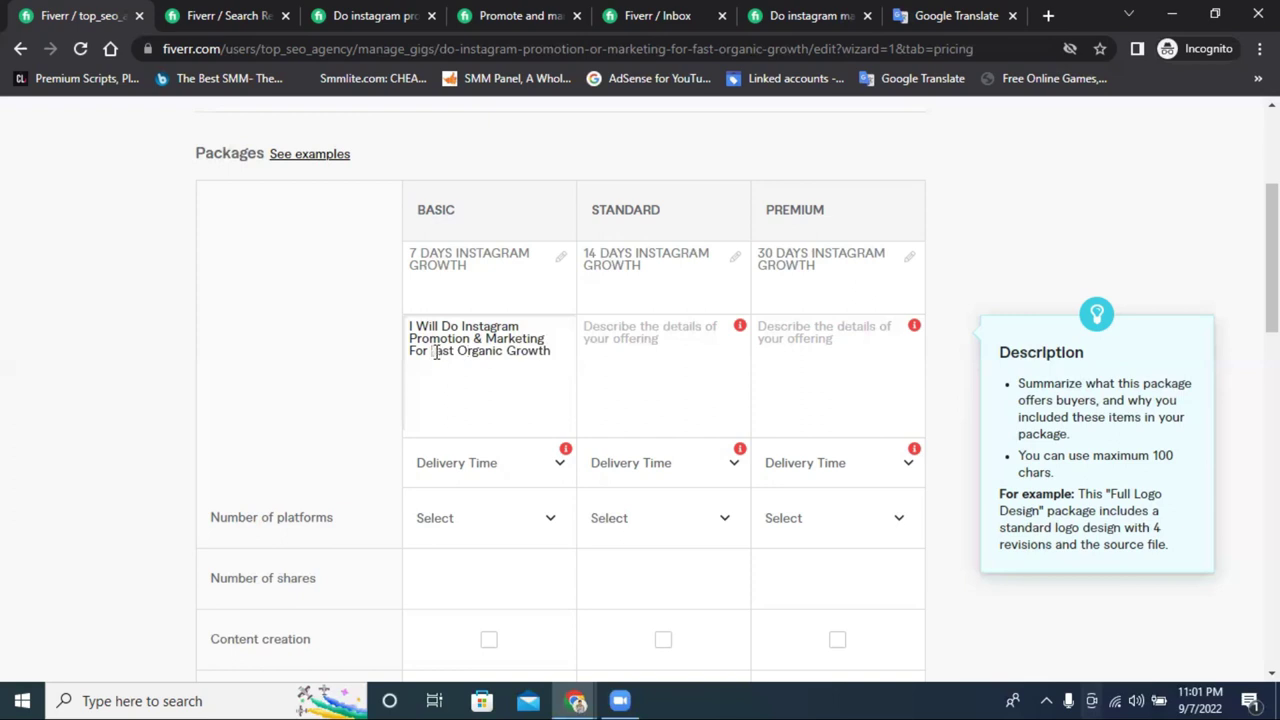
left_click(436, 352)
key("BackSpace")
type("F")
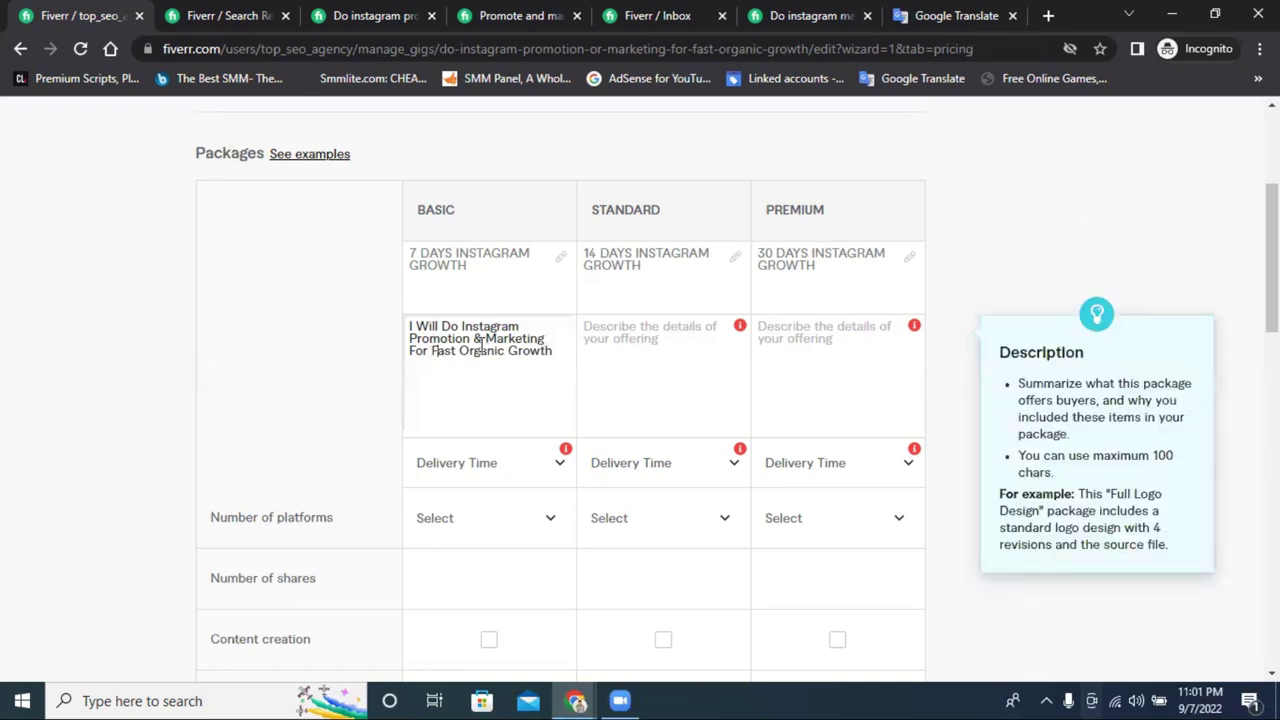
- Append "(Up To 300-400 Follower)" to the Basic package's description
left_click(556, 354)
type("(")
mouse_move(528, 491)
type("300-400")
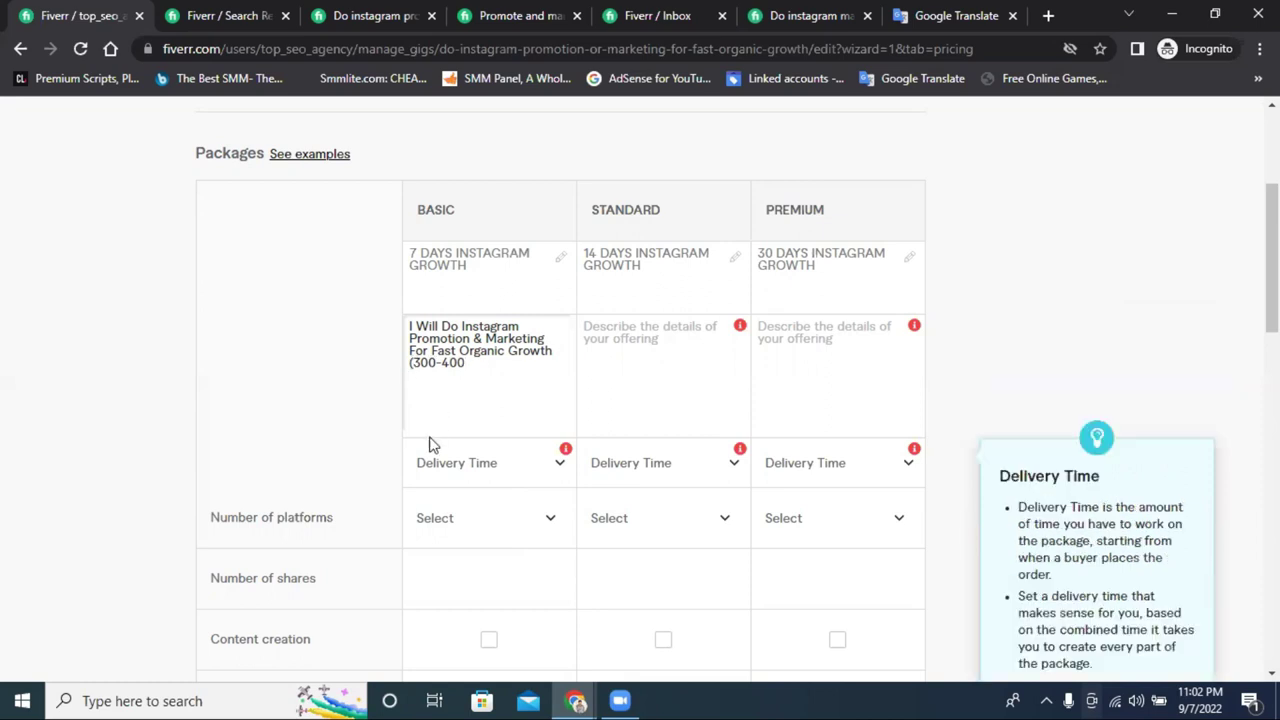
type("Up To")
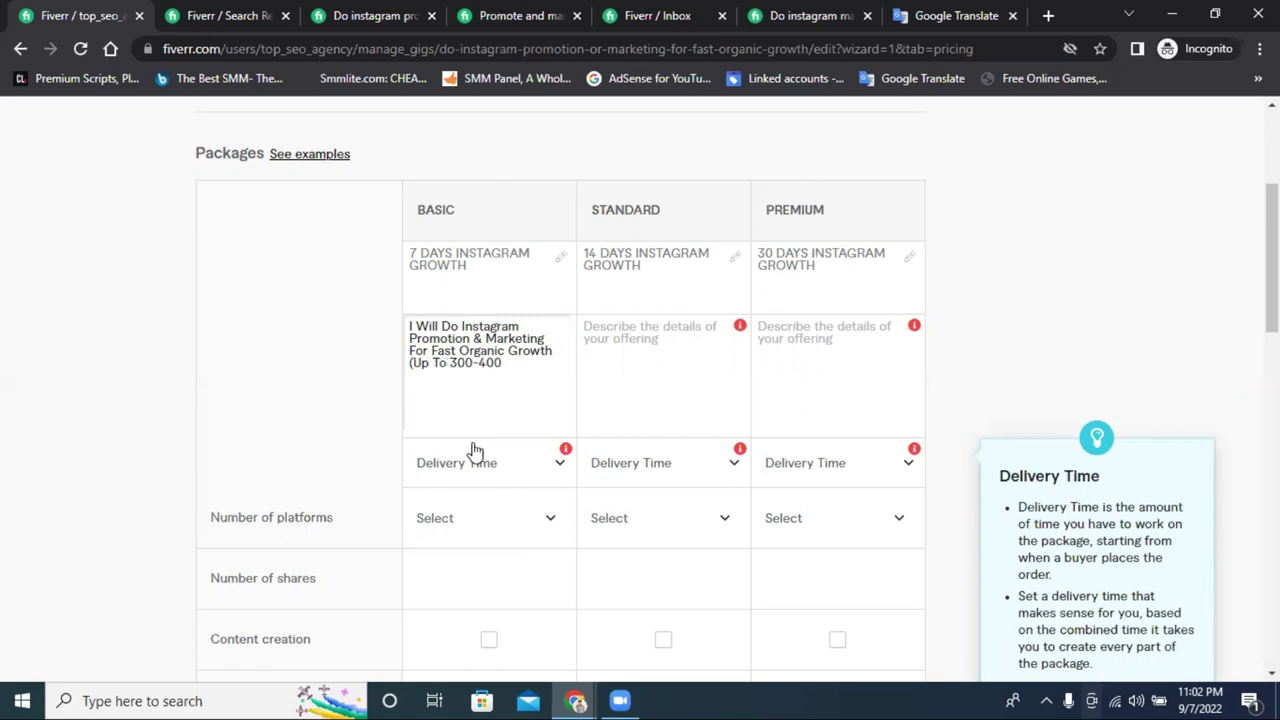
left_click(507, 362)
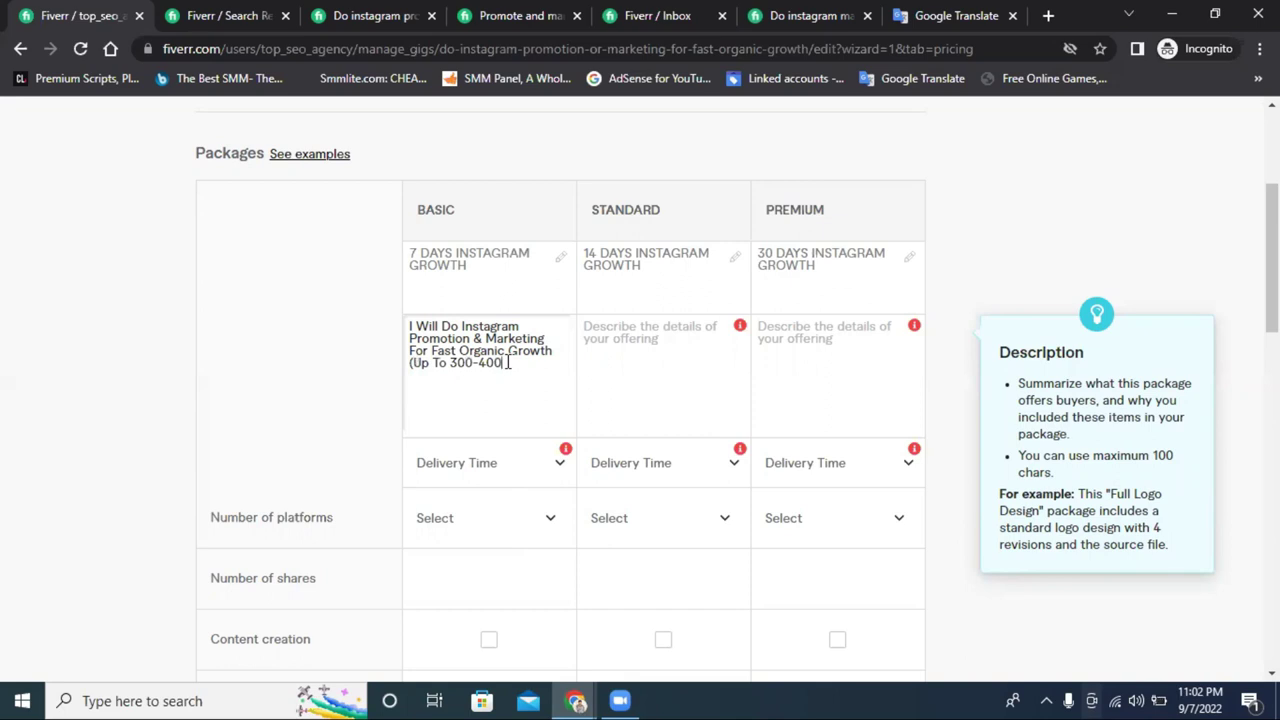
type("Follower)")
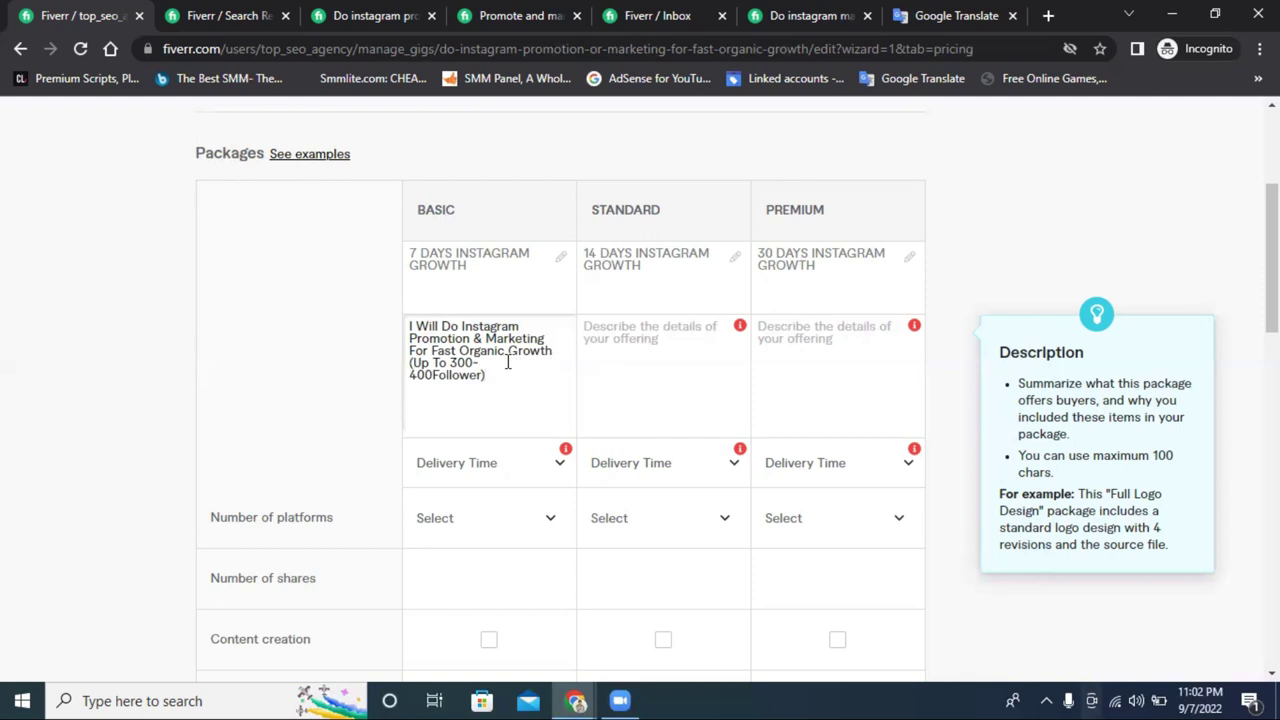
left_click(432, 374)
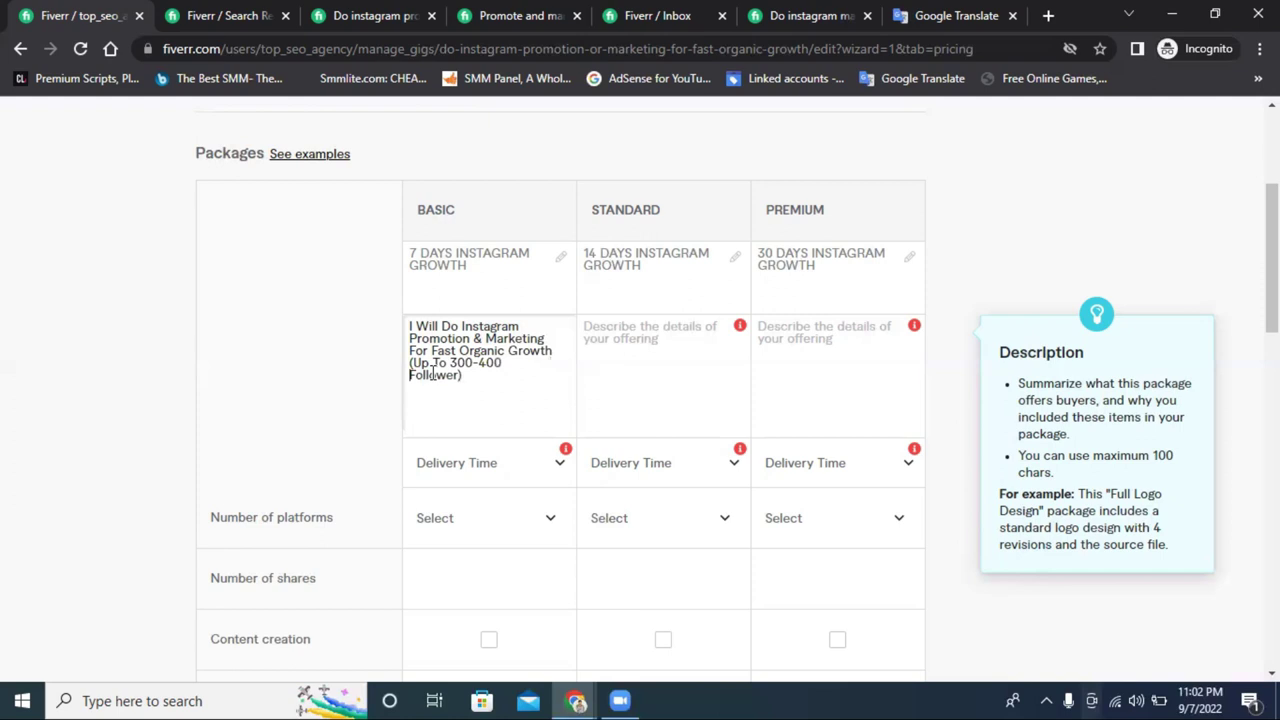
- Copy the Basic package's description into the Standard and Premium packages
triple_click(490, 355)
left_click(701, 352)
key("ctrl+v")
left_click(828, 346)
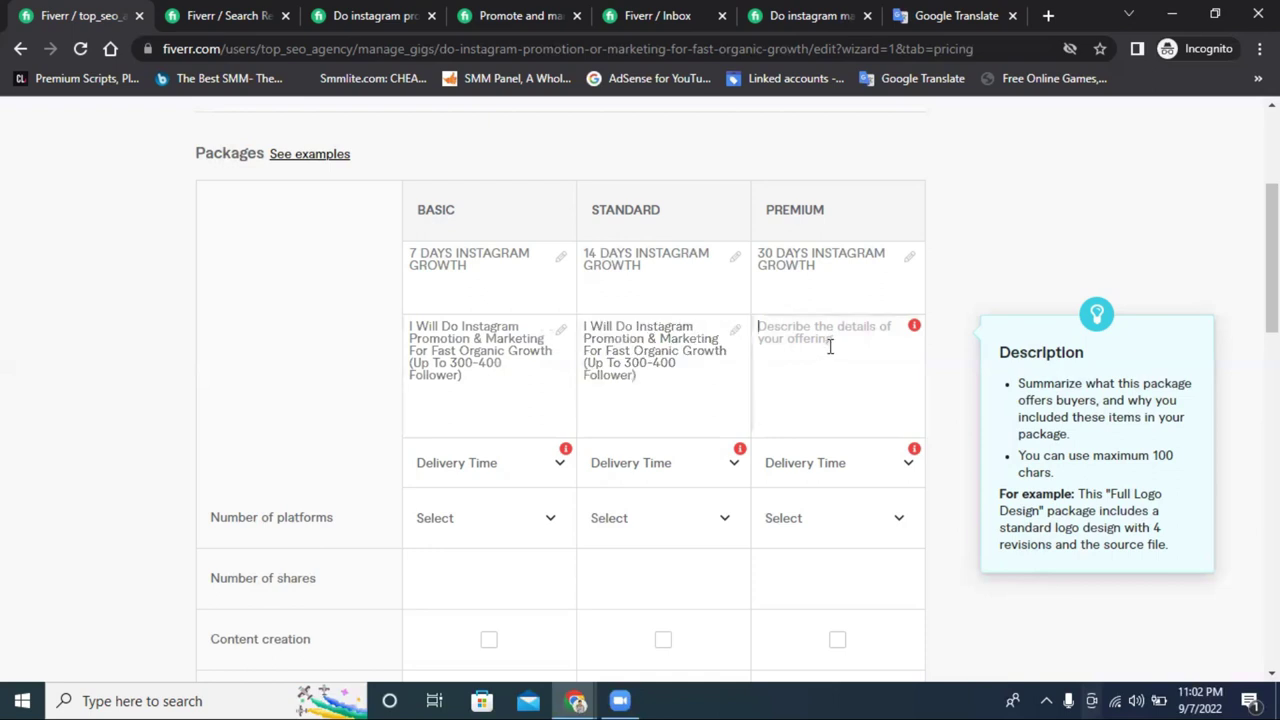
key("ctrl+v")
- Change the follower range in the Standard package's description to 500-800
left_click(632, 362)
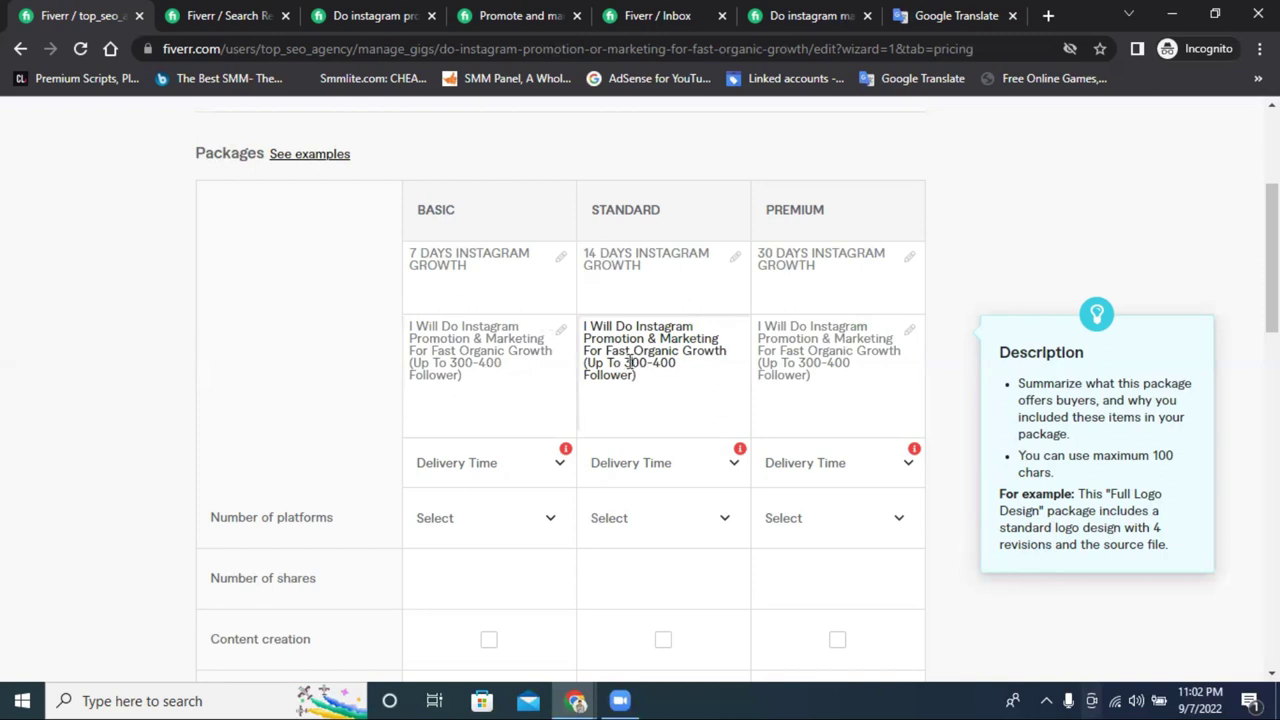
left_click(629, 362)
key("BackSpace")
type("5")
left_click(656, 362)
key("BackSpace")
type("8")
- Change the follower range in the Premium package's description to 1000-1400
left_click_drag(821, 362, 796, 362)
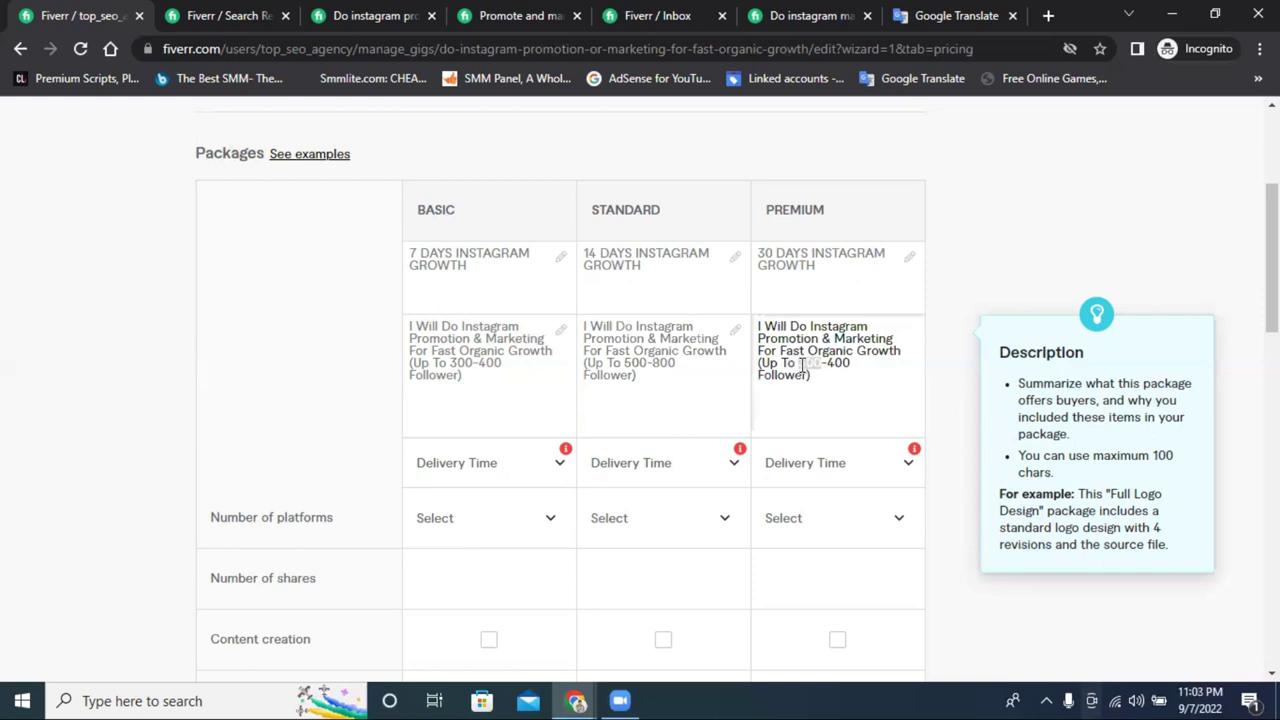
type("1")
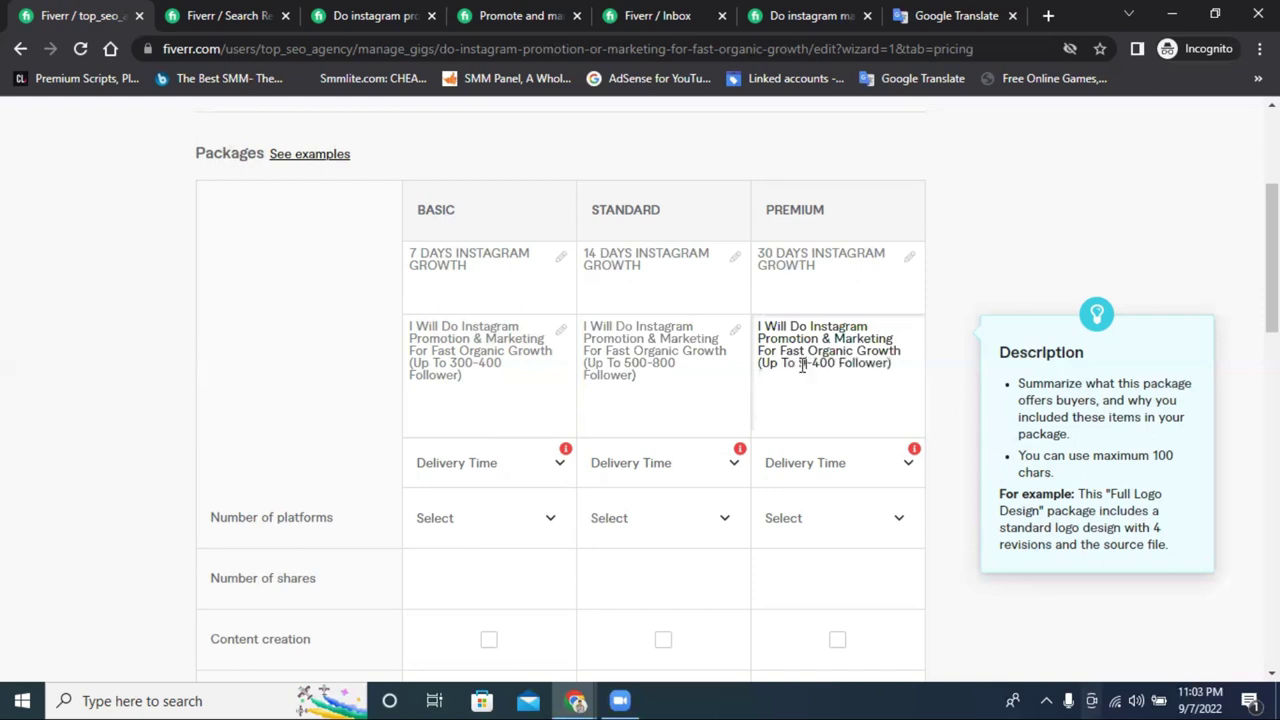
type("0")
key("BackSpace")
key("BackSpace")
type("100")
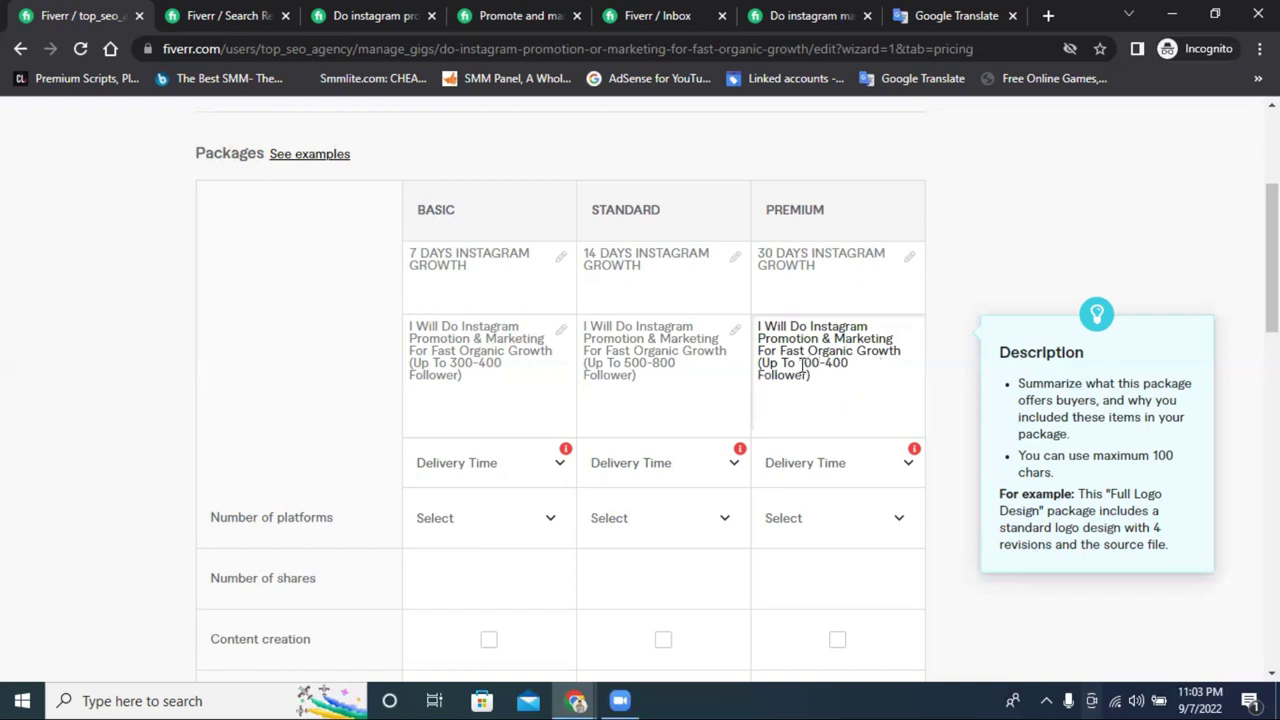
type("0-1")
- Set the delivery time to 7 days for the Basic package and 14 days for the Standard package
scroll(661, 406, "down", 1)
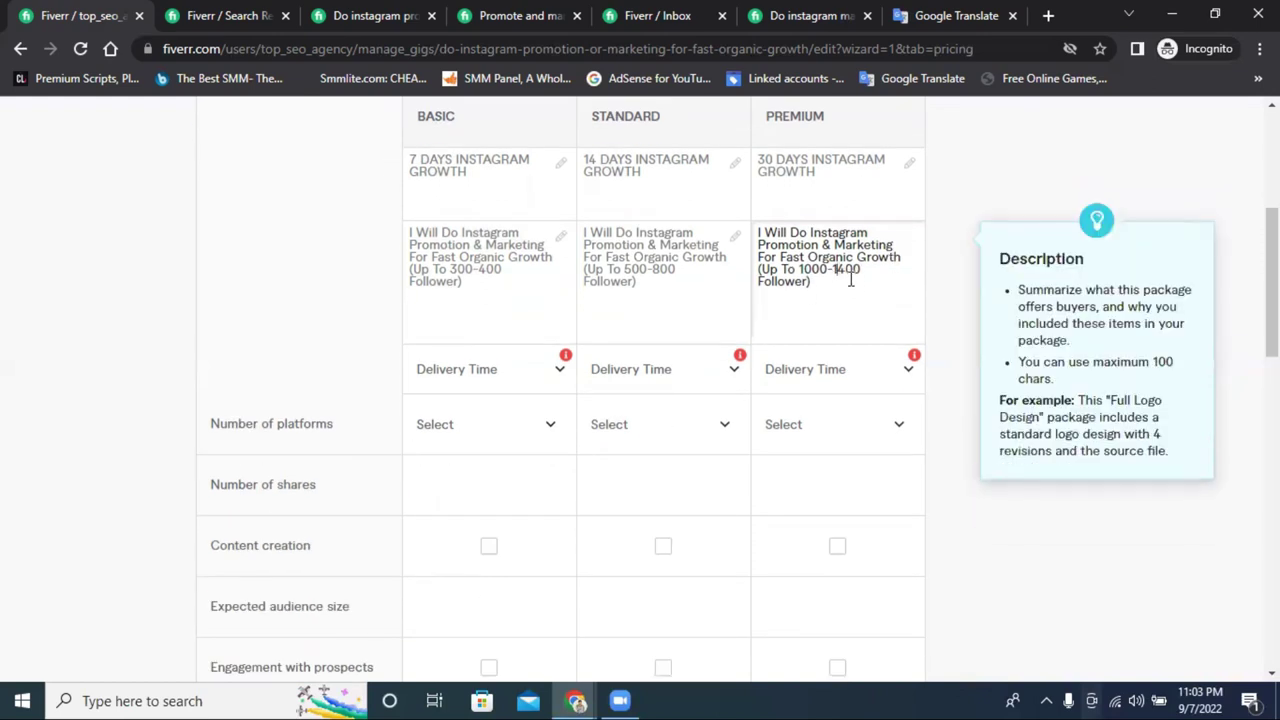
left_click(469, 372)
scroll(461, 566, "down", 2)
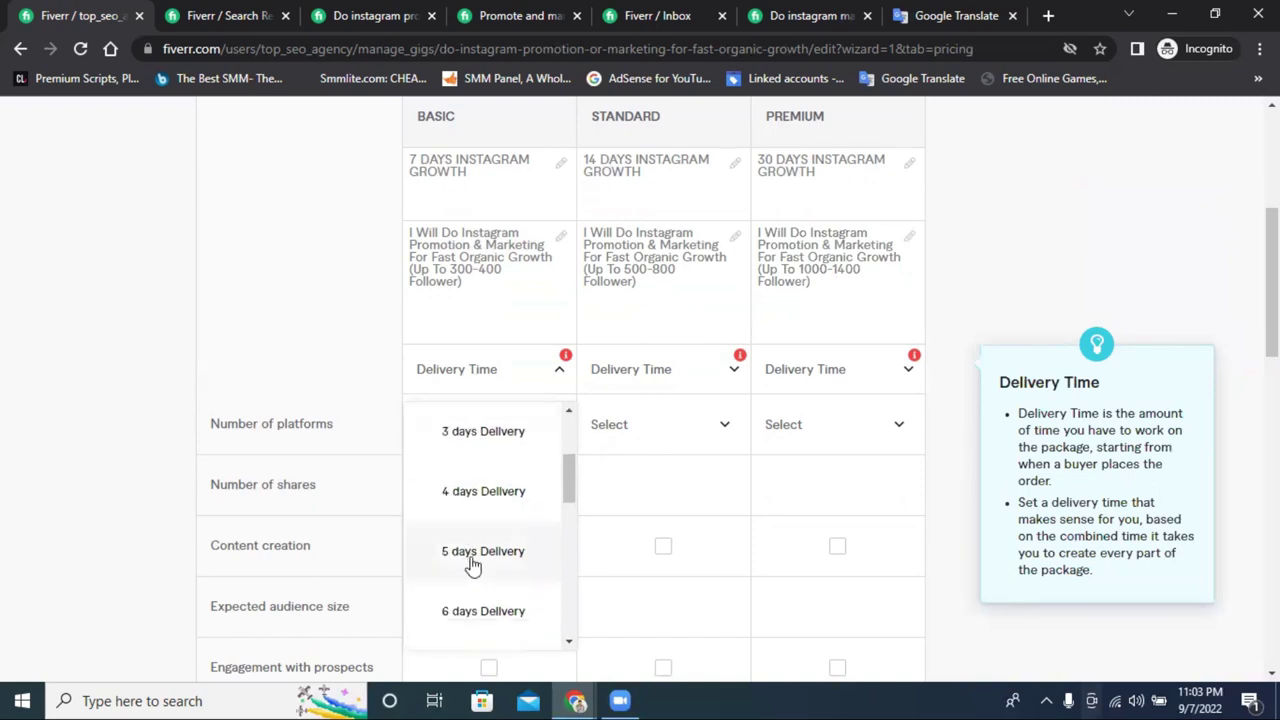
scroll(472, 566, "down", 1)
left_click(488, 577)
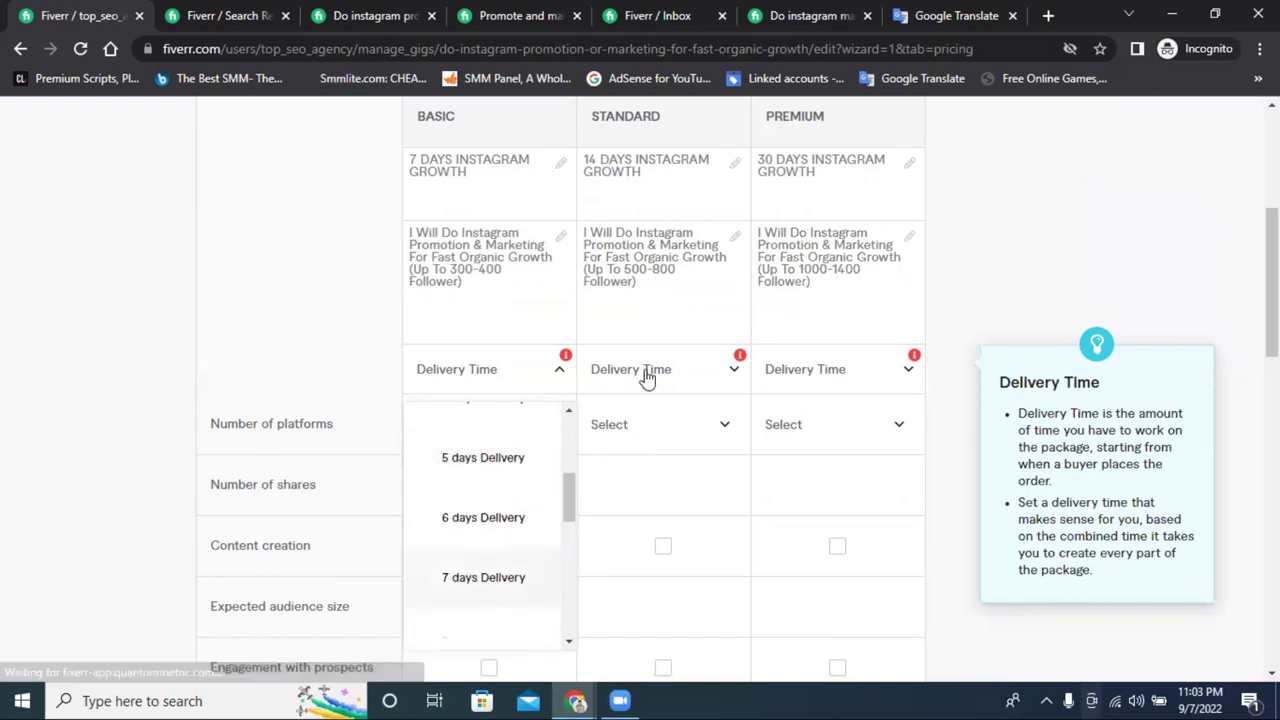
left_click(649, 371)
scroll(669, 530, "down", 4)
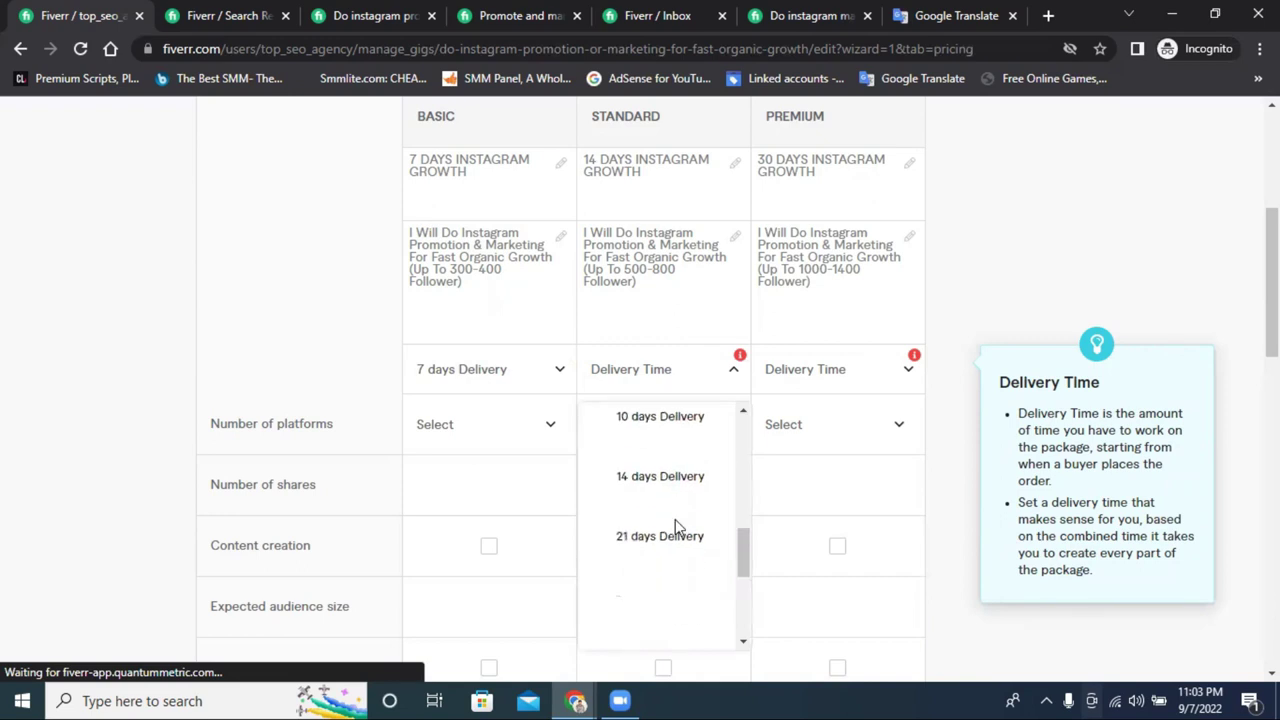
left_click(654, 478)
- Set the Premium package's delivery time to 30 days
left_click(855, 378)
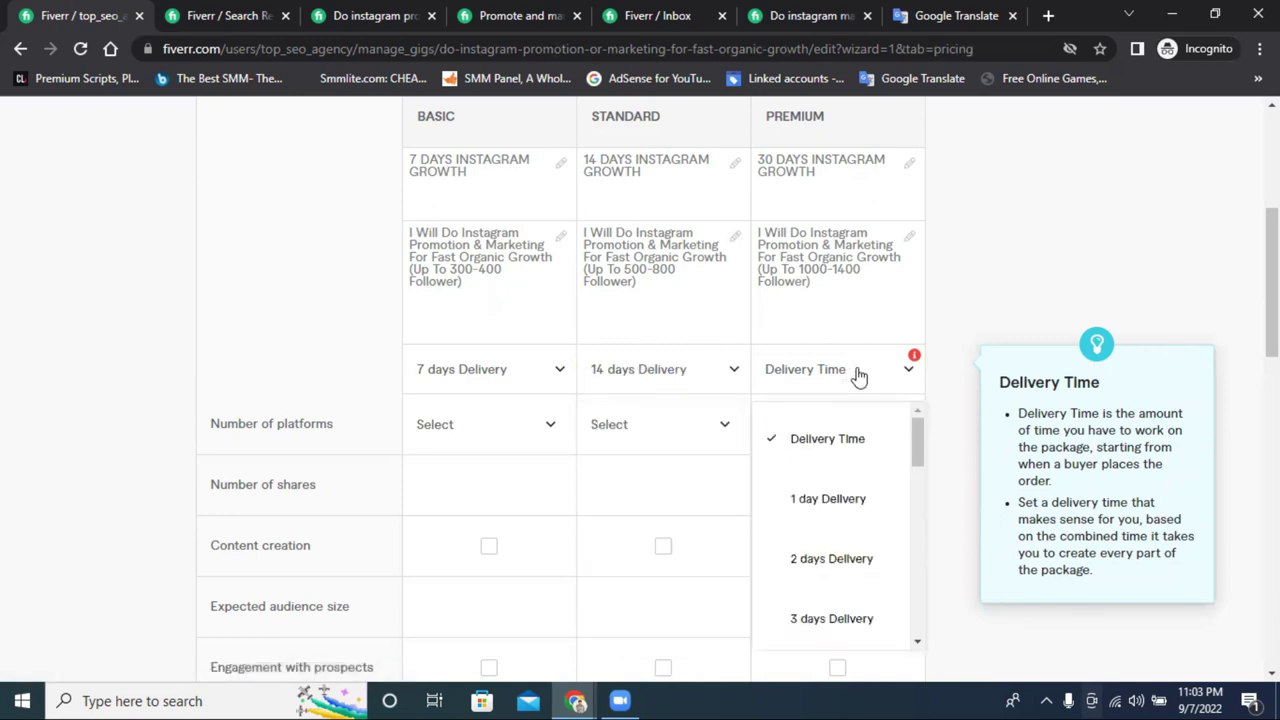
scroll(826, 580, "down", 6)
scroll(826, 592, "down", 3)
scroll(831, 540, "up", 5)
scroll(829, 565, "down", 1)
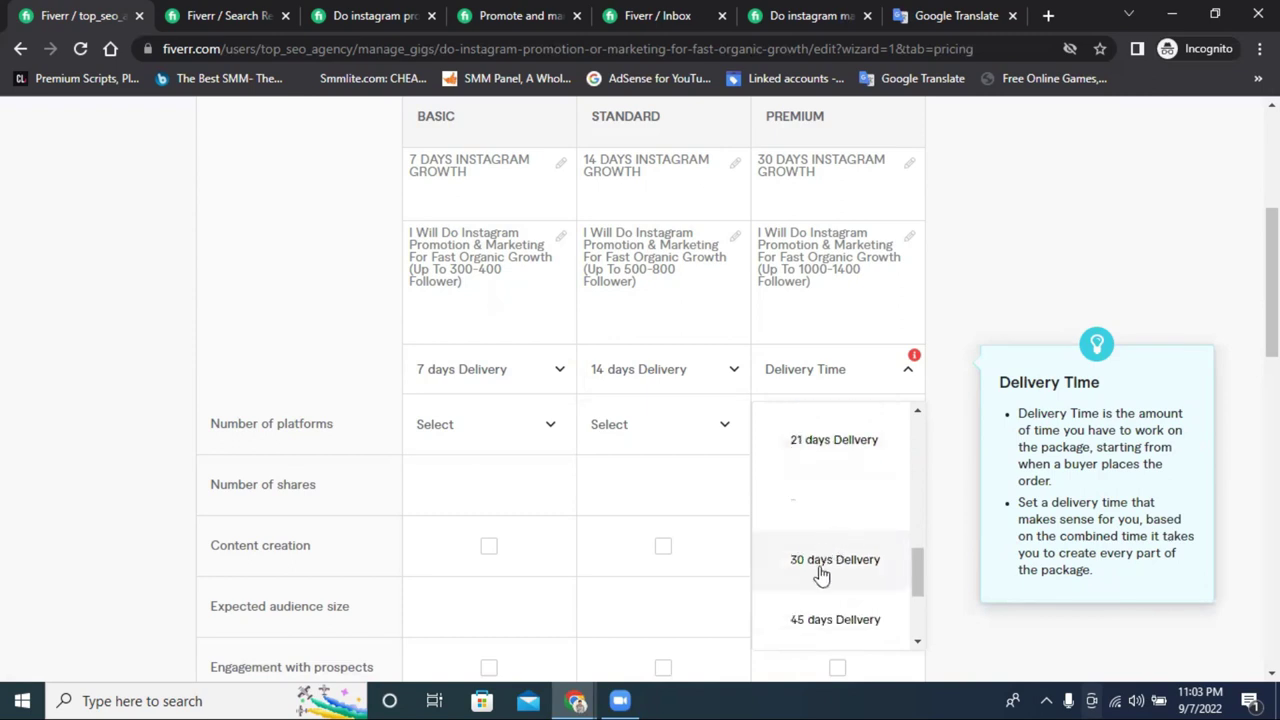
left_click(820, 572)
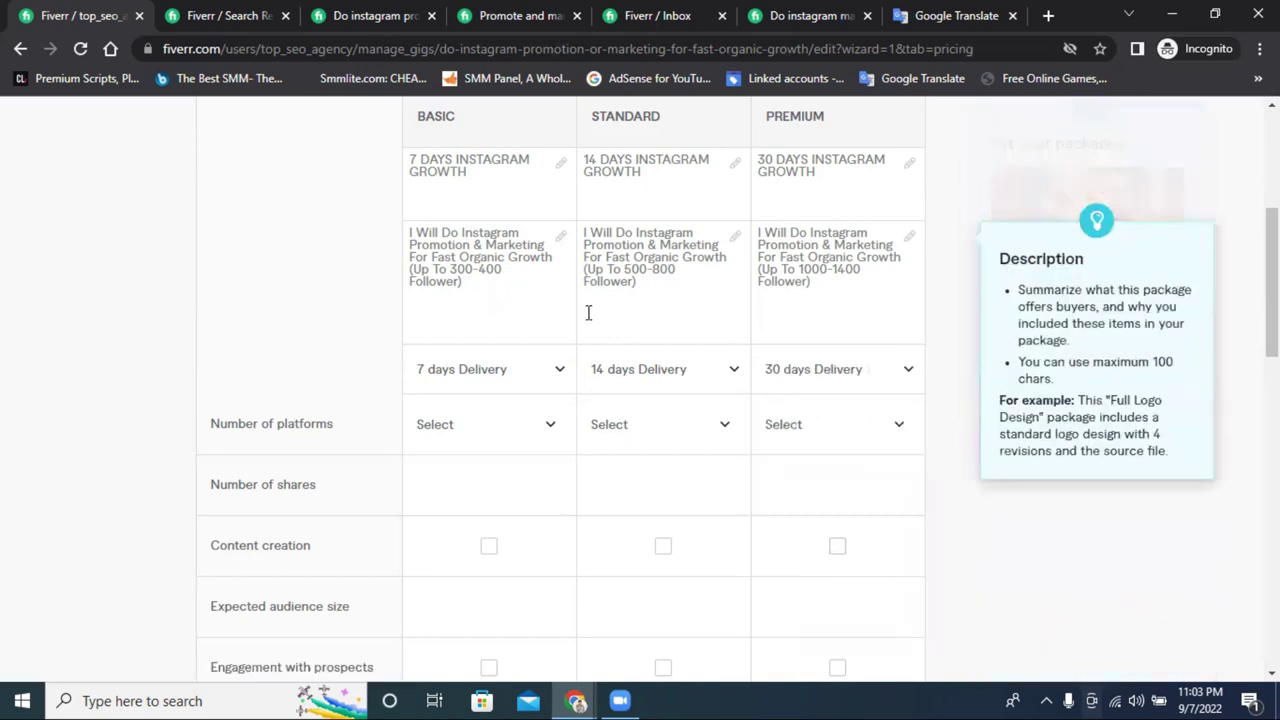
- Check the platform count on a competing gig and set the number of platforms to 1 for all three packages
scroll(600, 330, "down", 2)
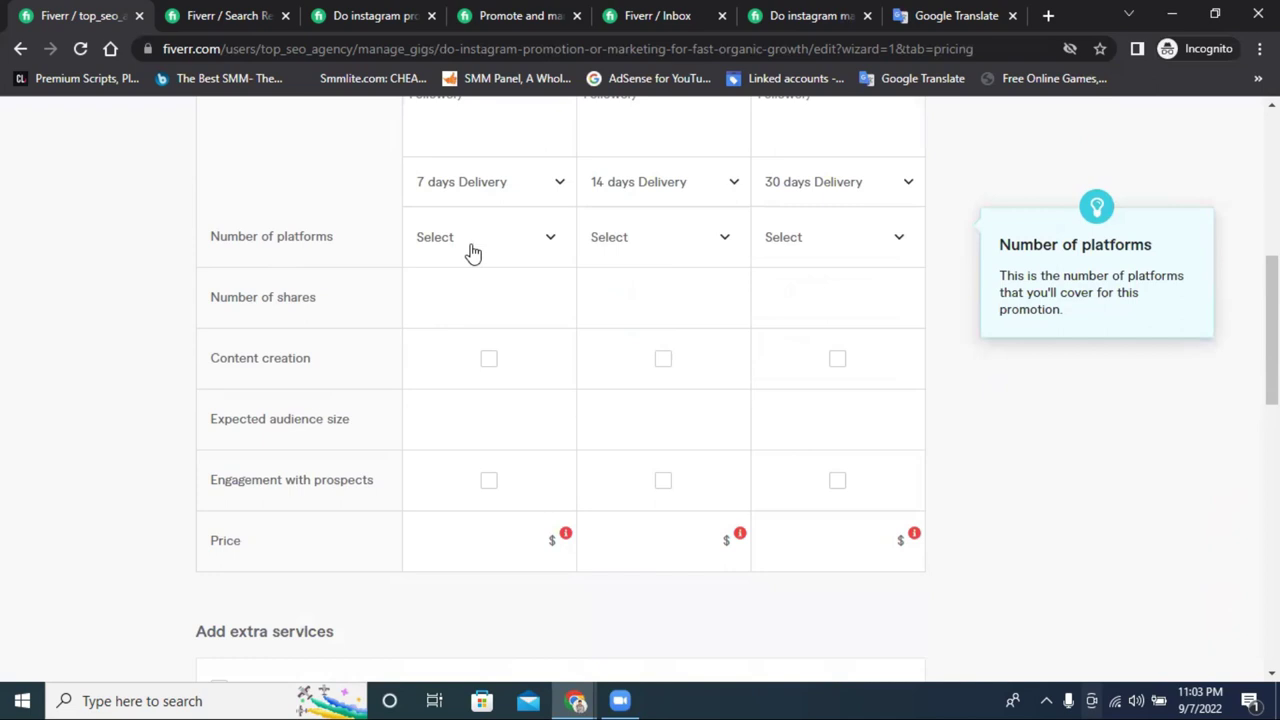
left_click(522, 15)
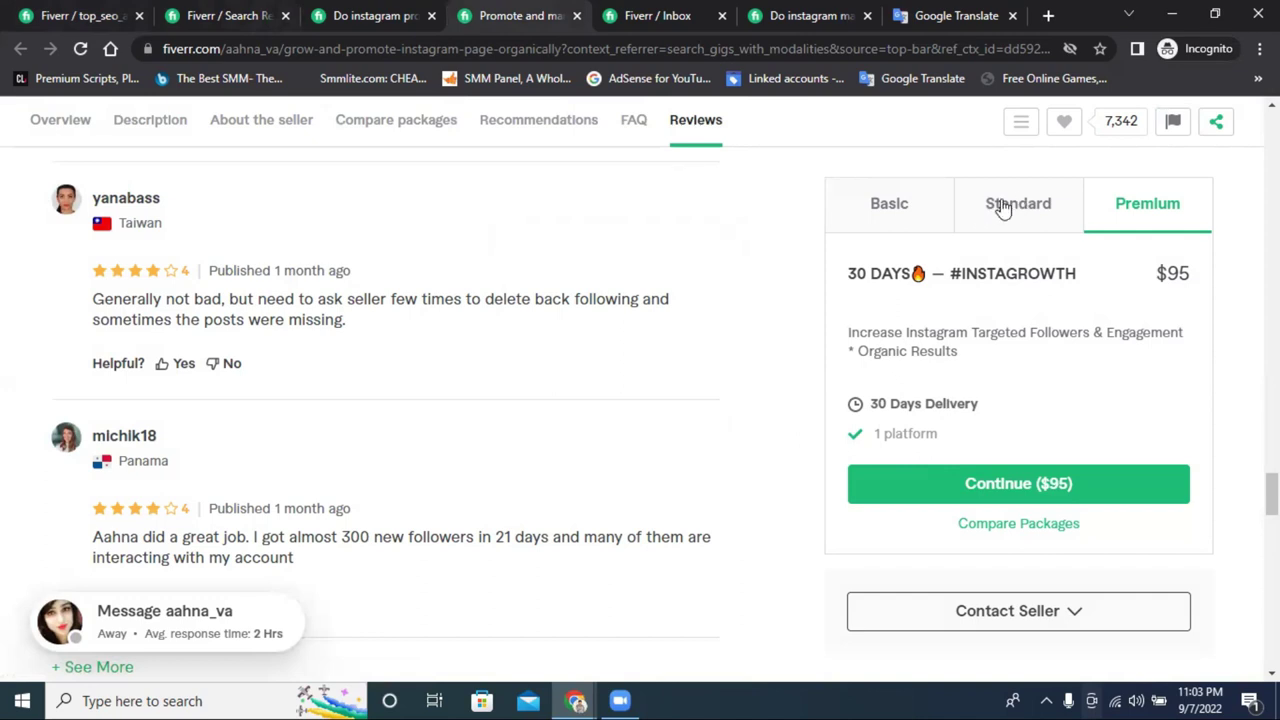
left_click(58, 14)
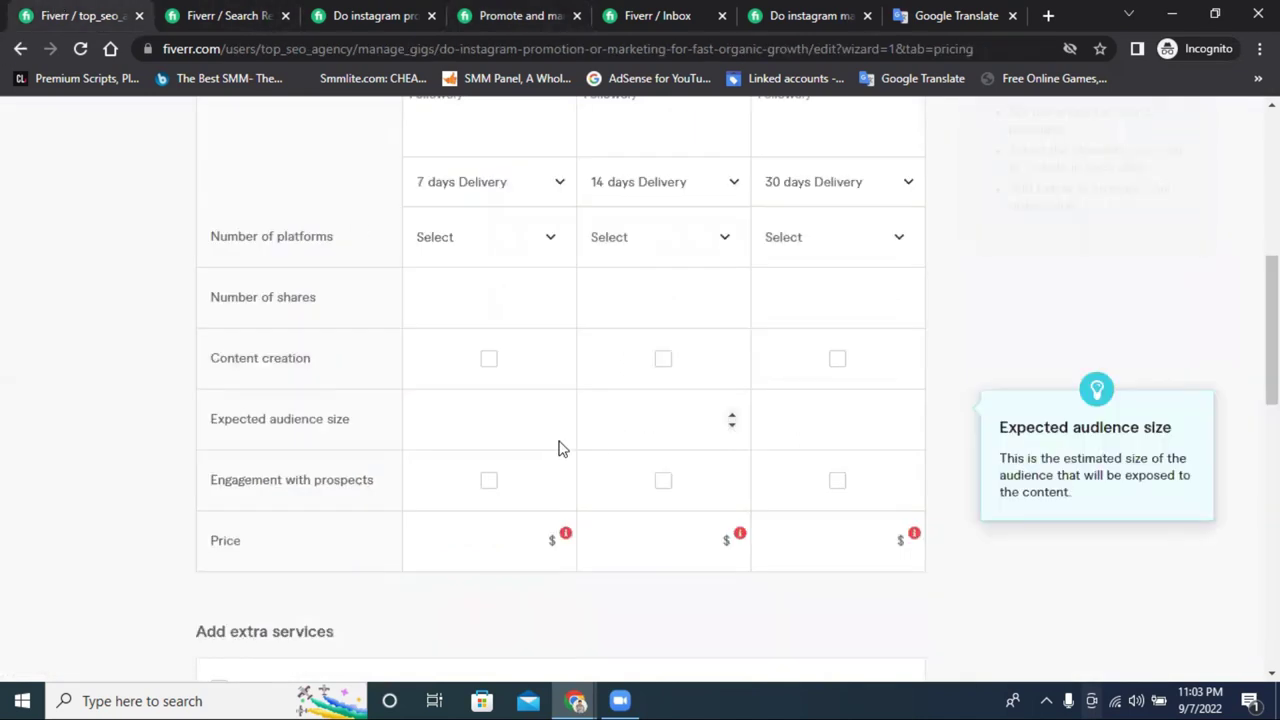
left_click(477, 251)
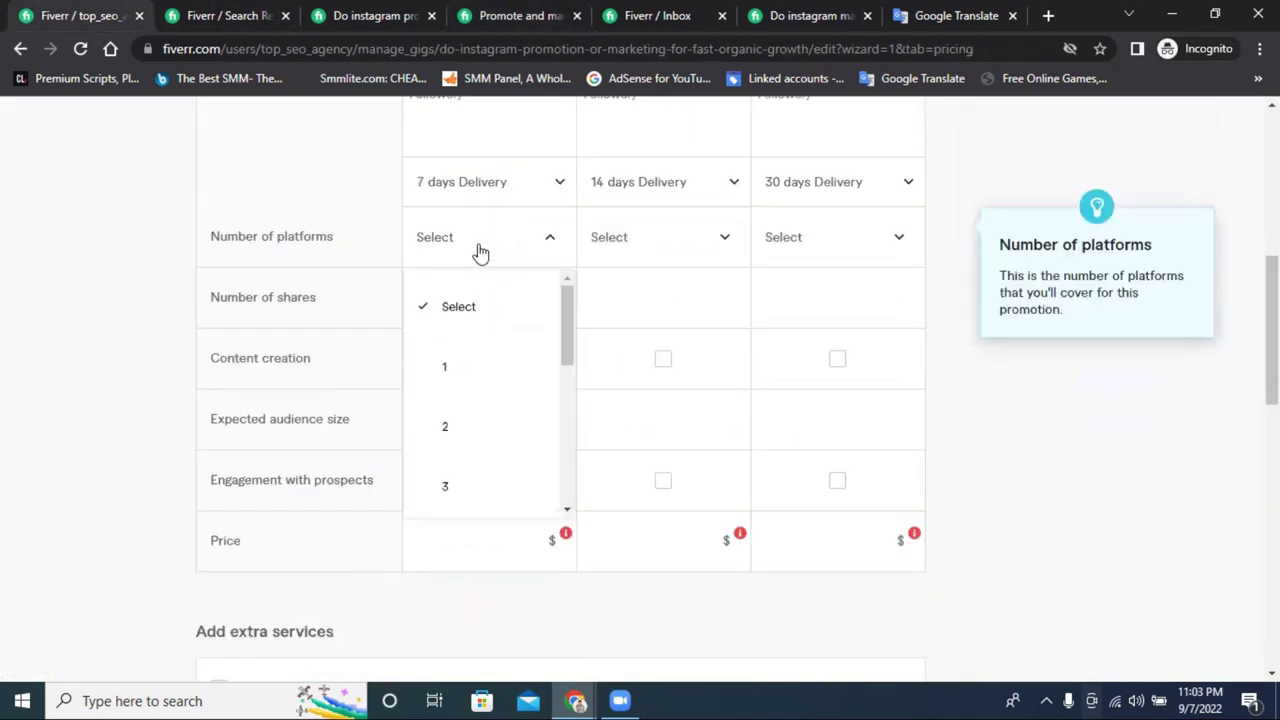
left_click(648, 248)
left_click(803, 249)
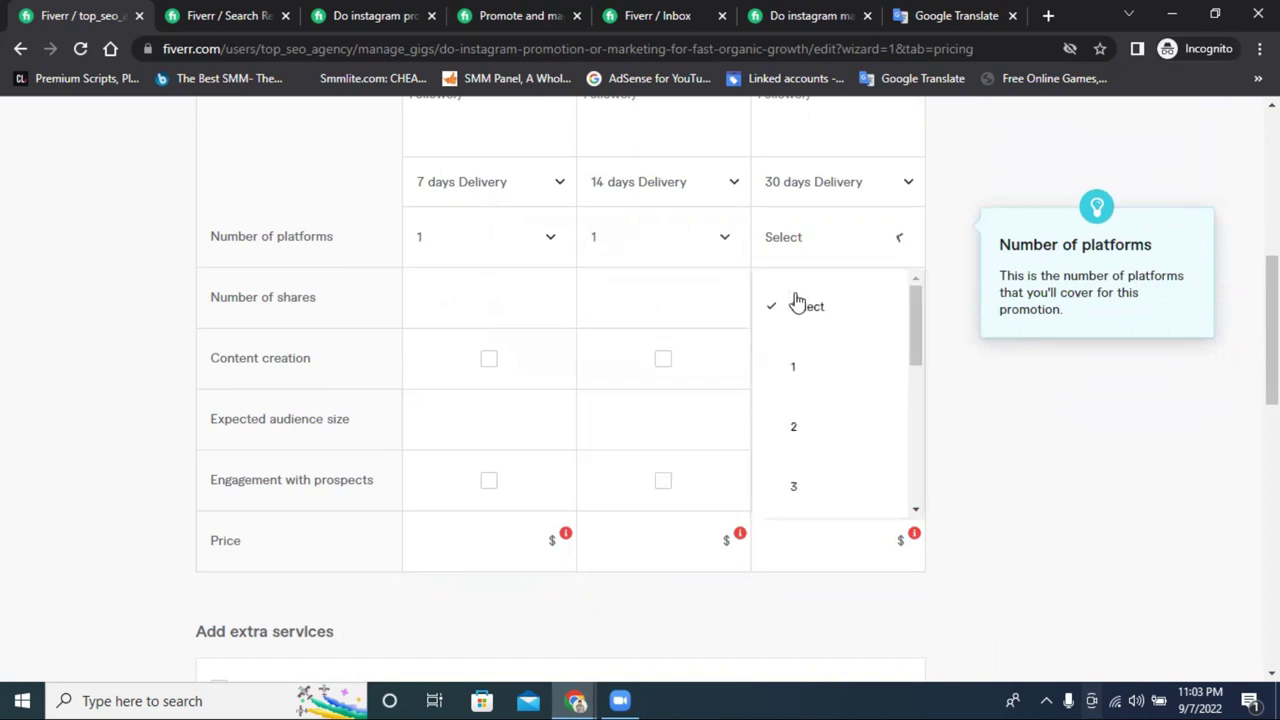
left_click(803, 369)
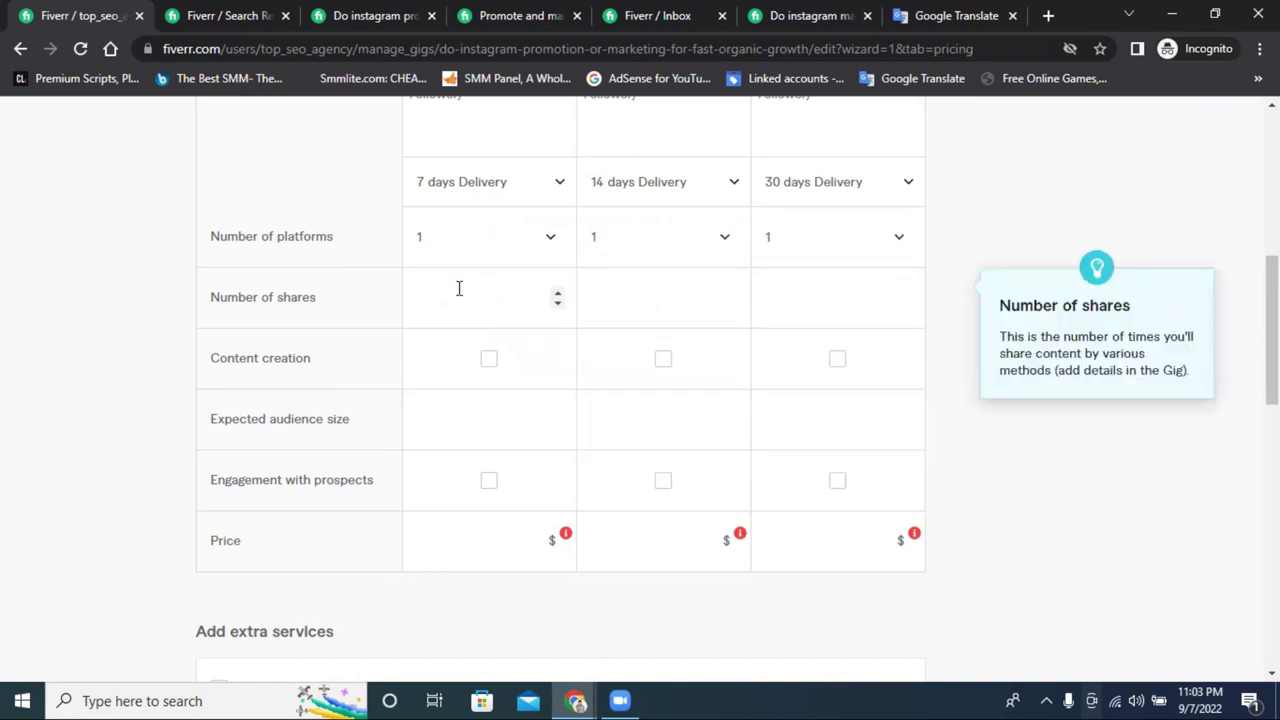
scroll(645, 252, "up", 3)
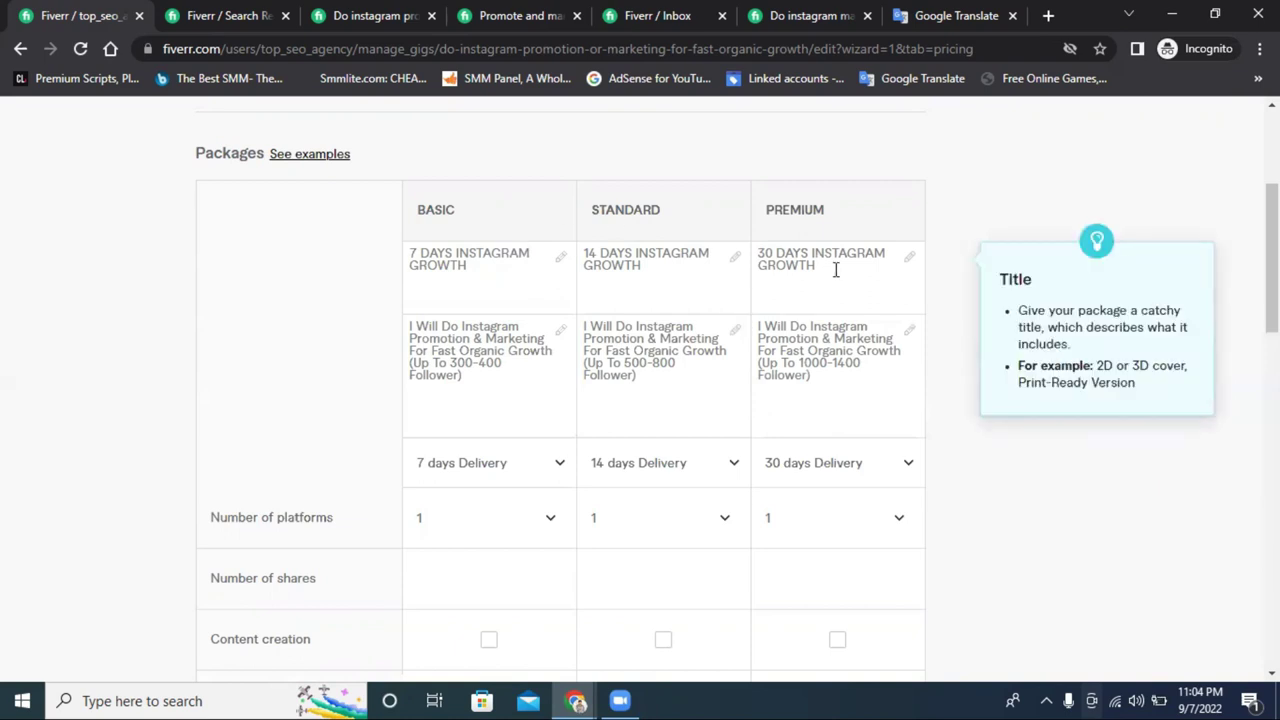
scroll(897, 268, "down", 1)
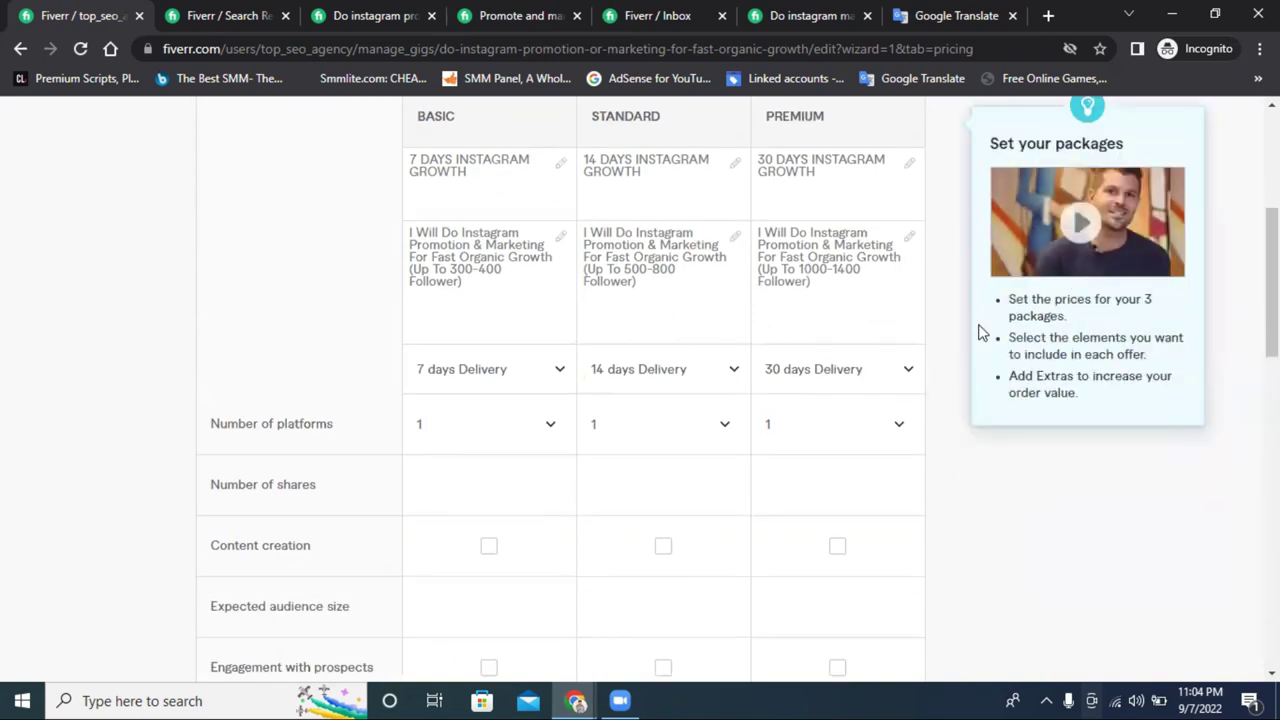
scroll(952, 341, "down", 2)
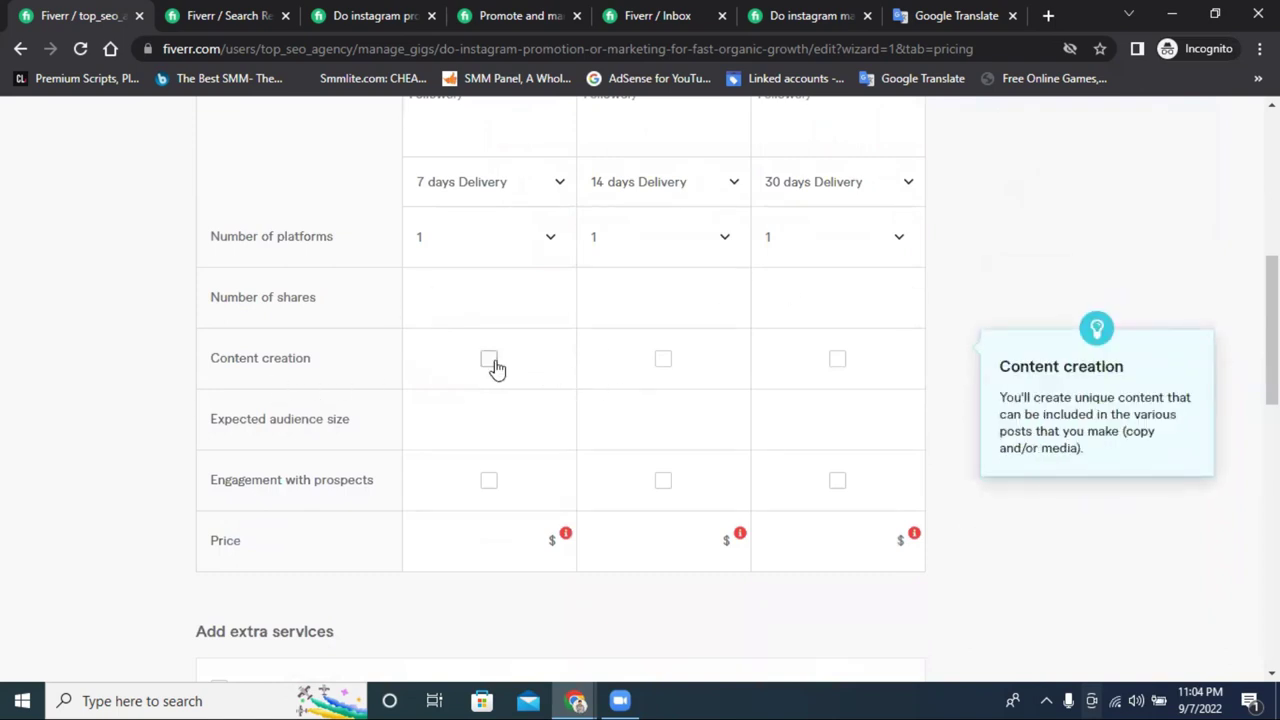
- Include content creation in the Standard and Premium packages and engagement with prospects in all three packages
left_click(663, 360)
left_click(837, 358)
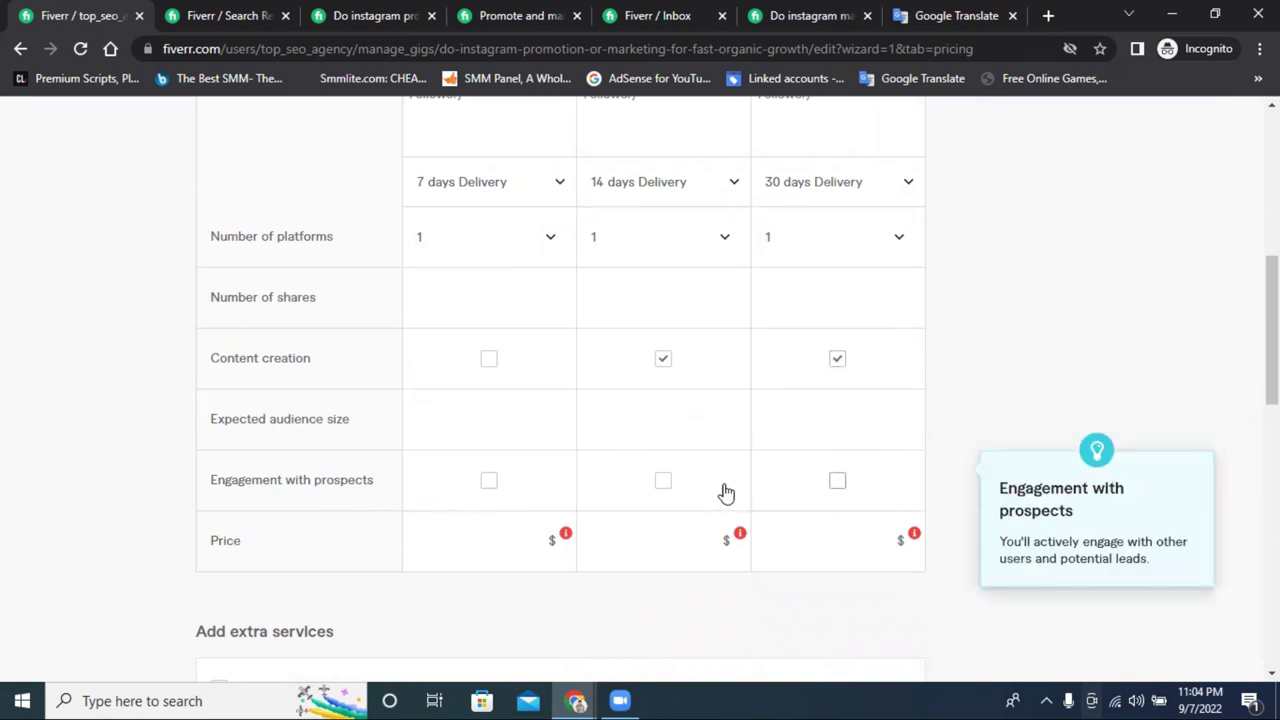
left_click(662, 484)
left_click(490, 484)
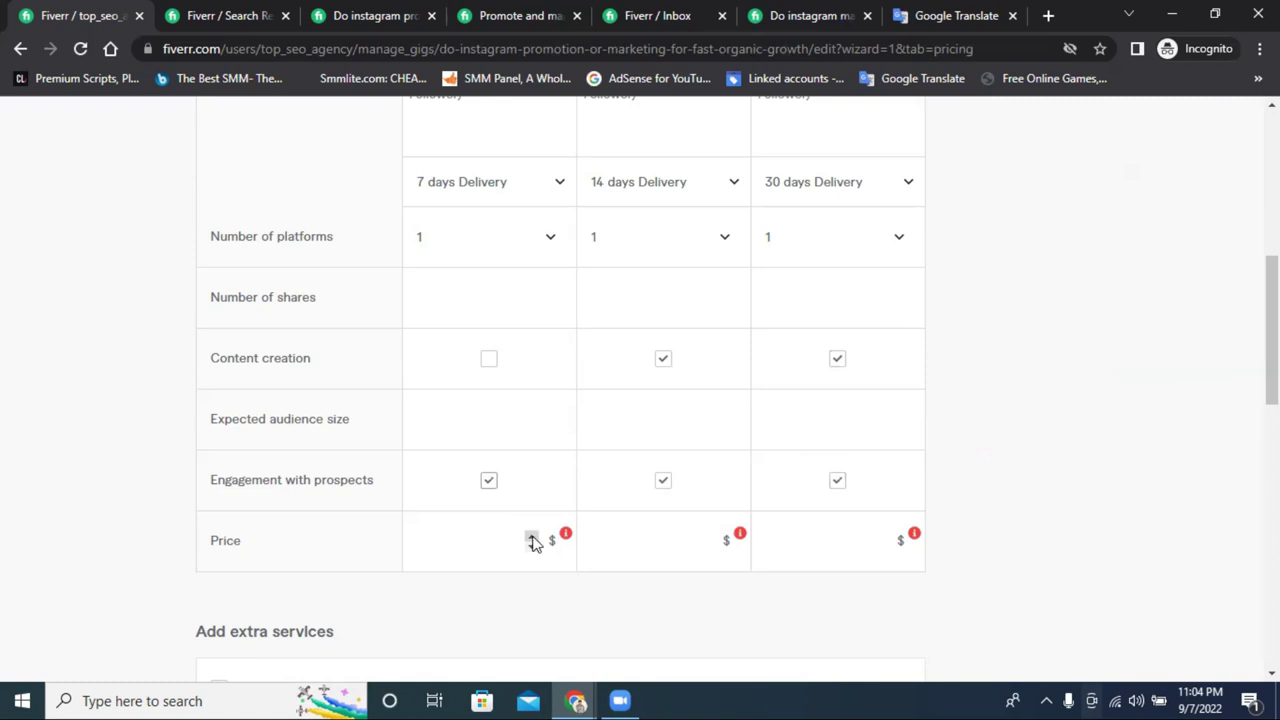
- Check the Basic package's price and follower growth range on the competing Instagram marketing gig
left_click(352, 10)
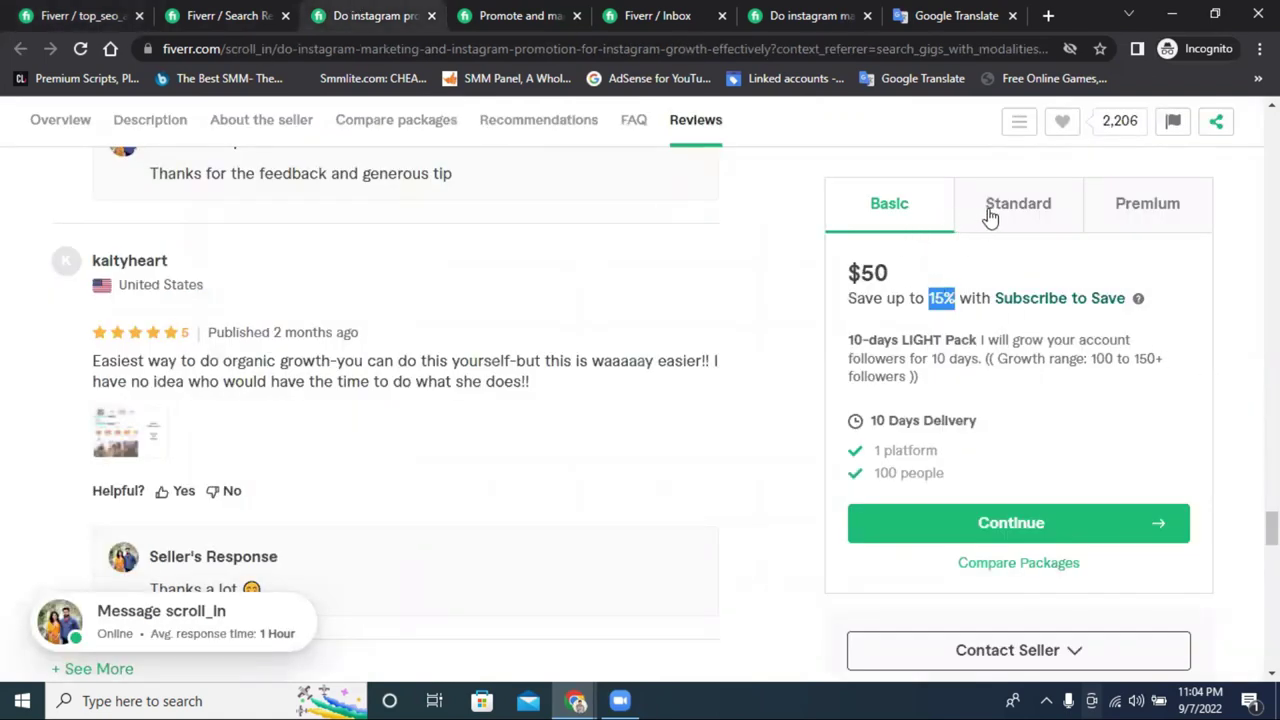
left_click(1031, 415)
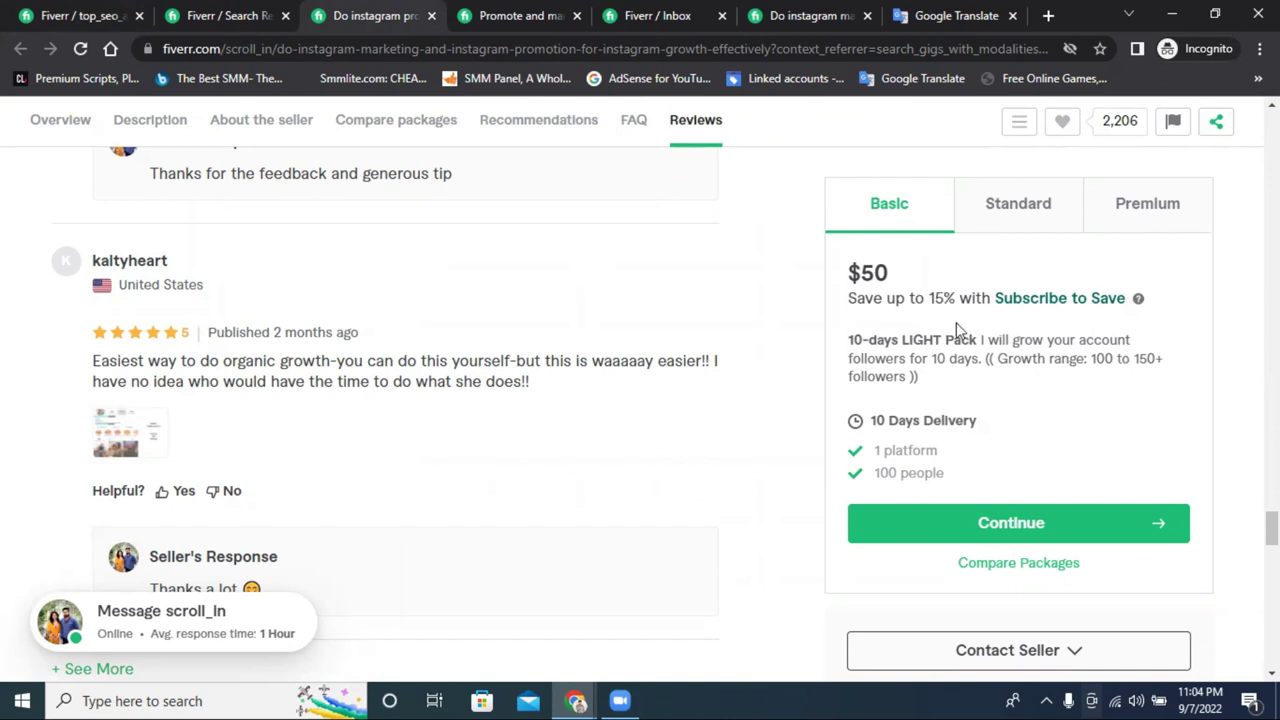
left_click_drag(1084, 358, 1168, 360)
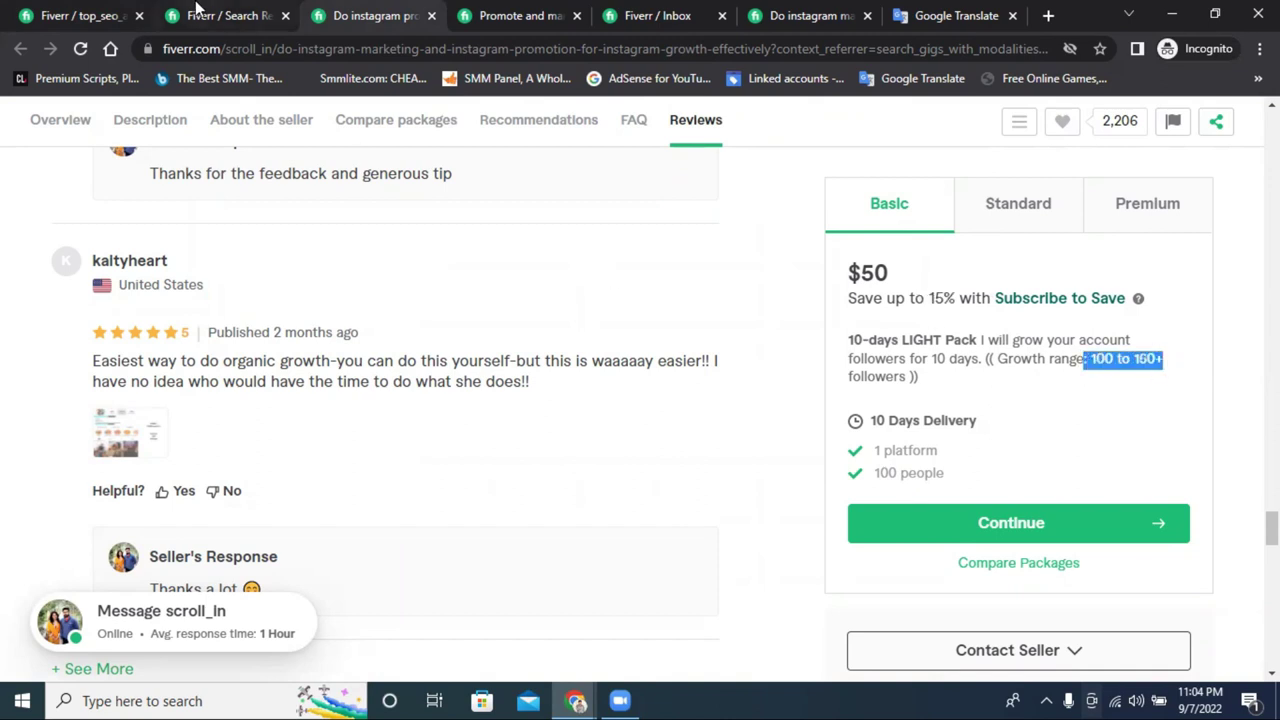
left_click(112, 12)
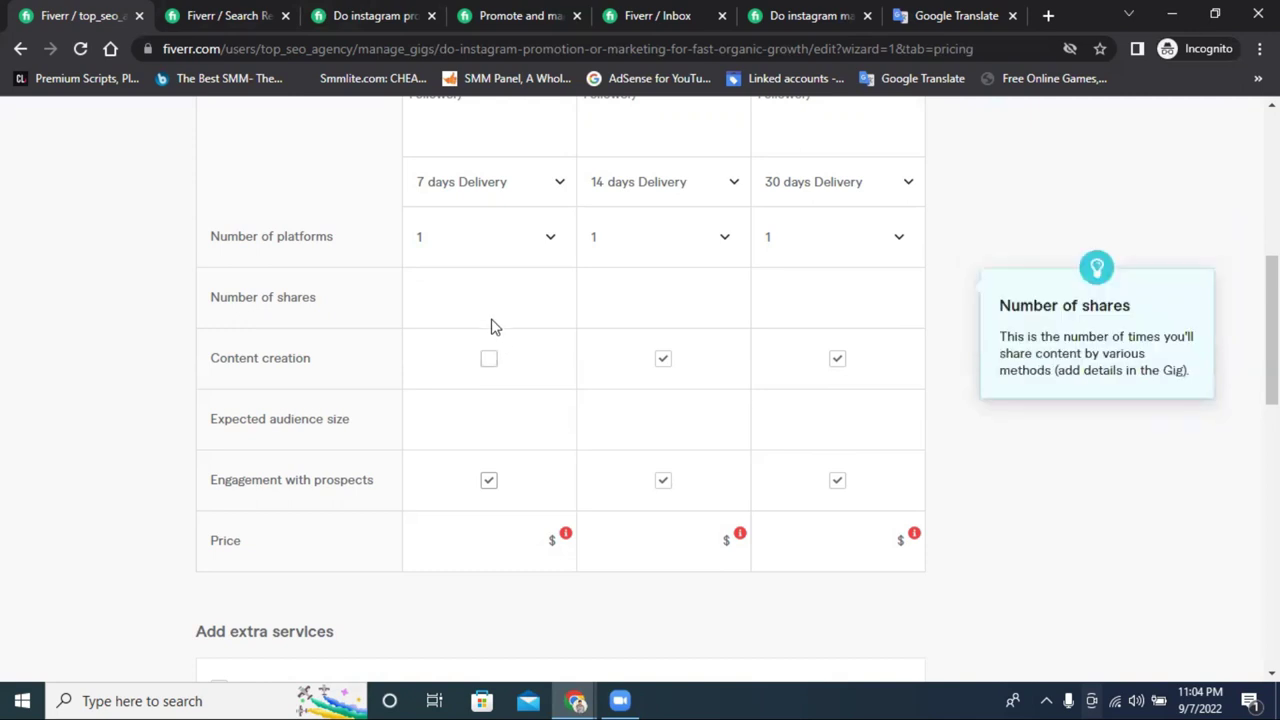
- Set the Basic package's price to $10 and the Standard package's price to $40
left_click(537, 545)
type("16")
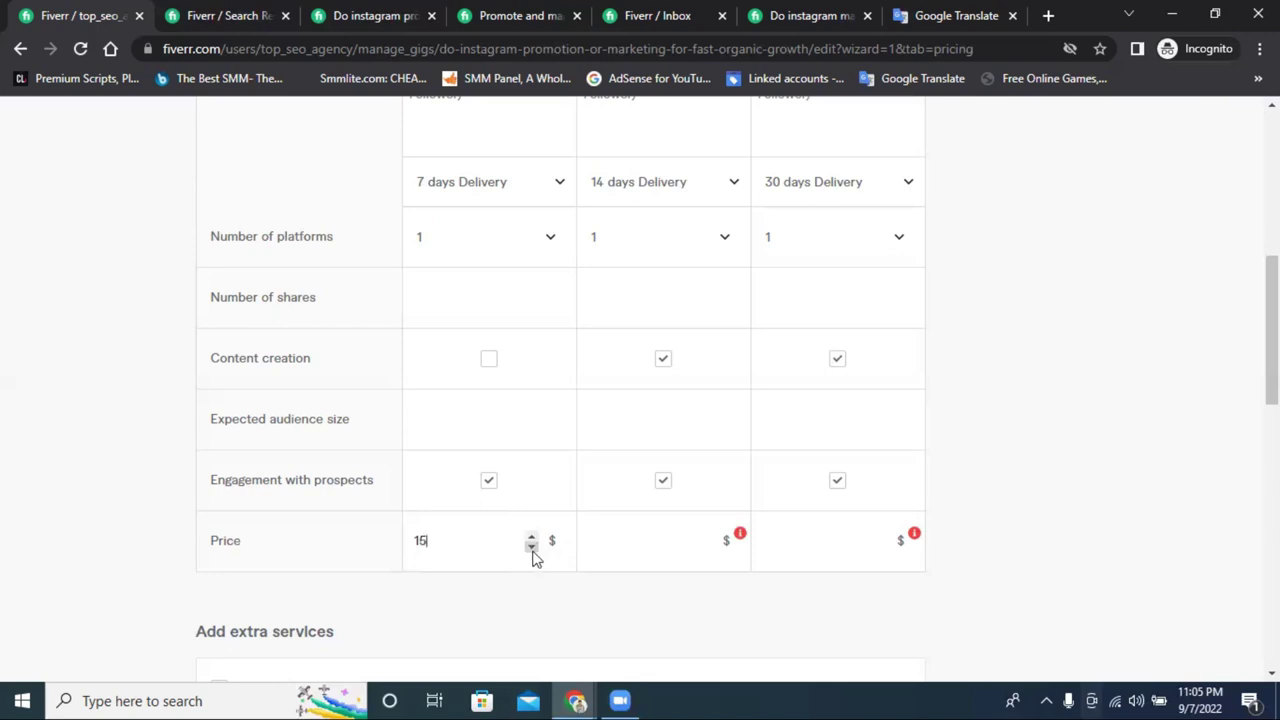
left_click(534, 552)
left_click(705, 536)
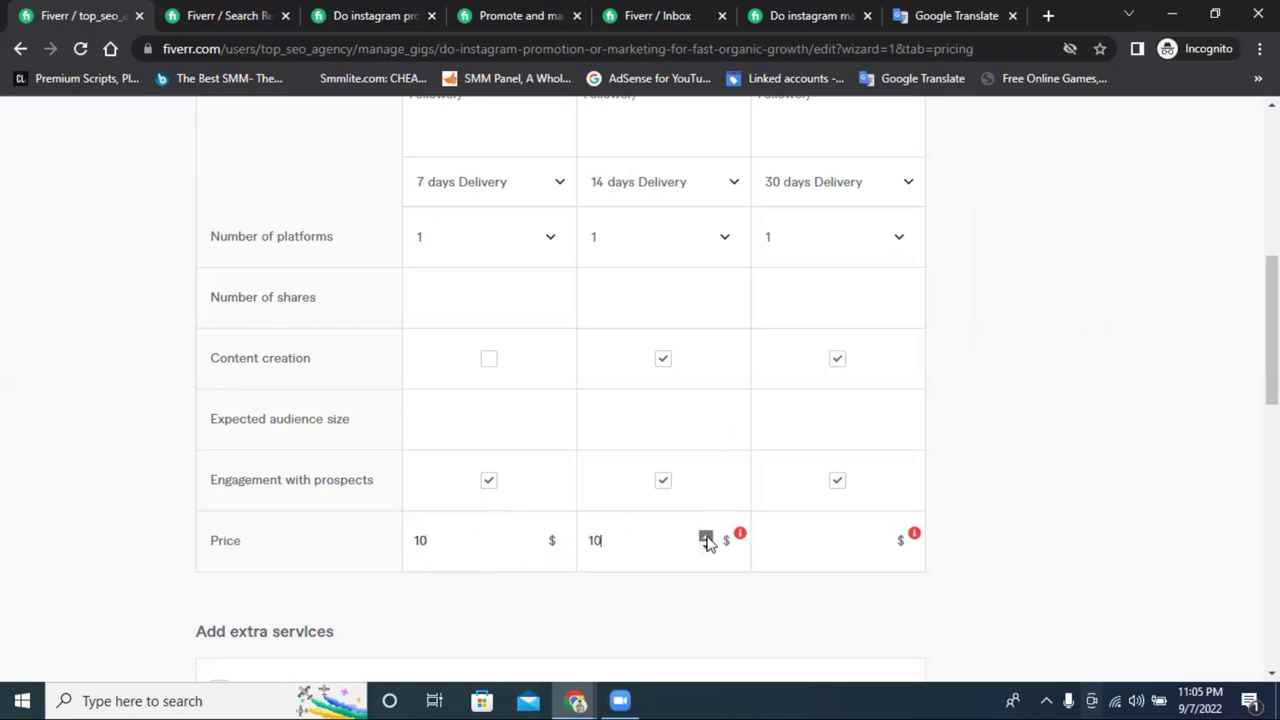
left_click(705, 536)
left_click(705, 536)
left_click(705, 536)
left_click(705, 546)
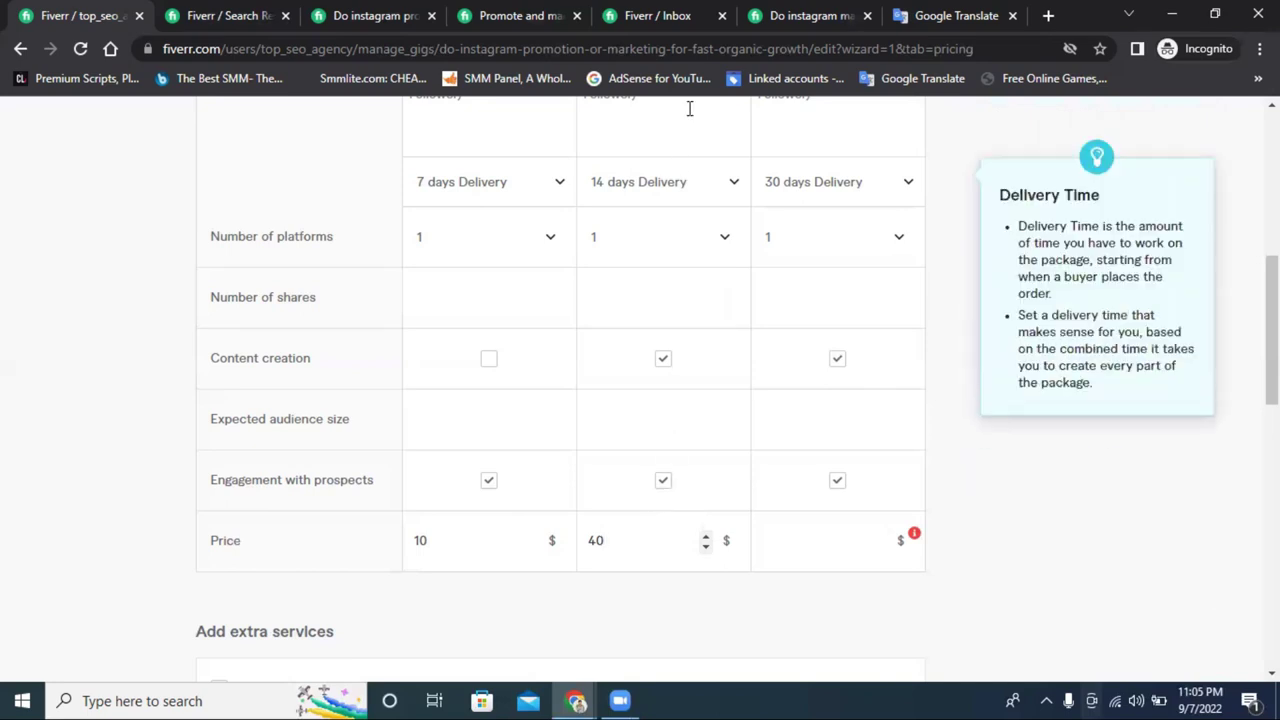
- Check the Standard package's price on another competing gig and set the own Standard package's price to $30
left_click(509, 8)
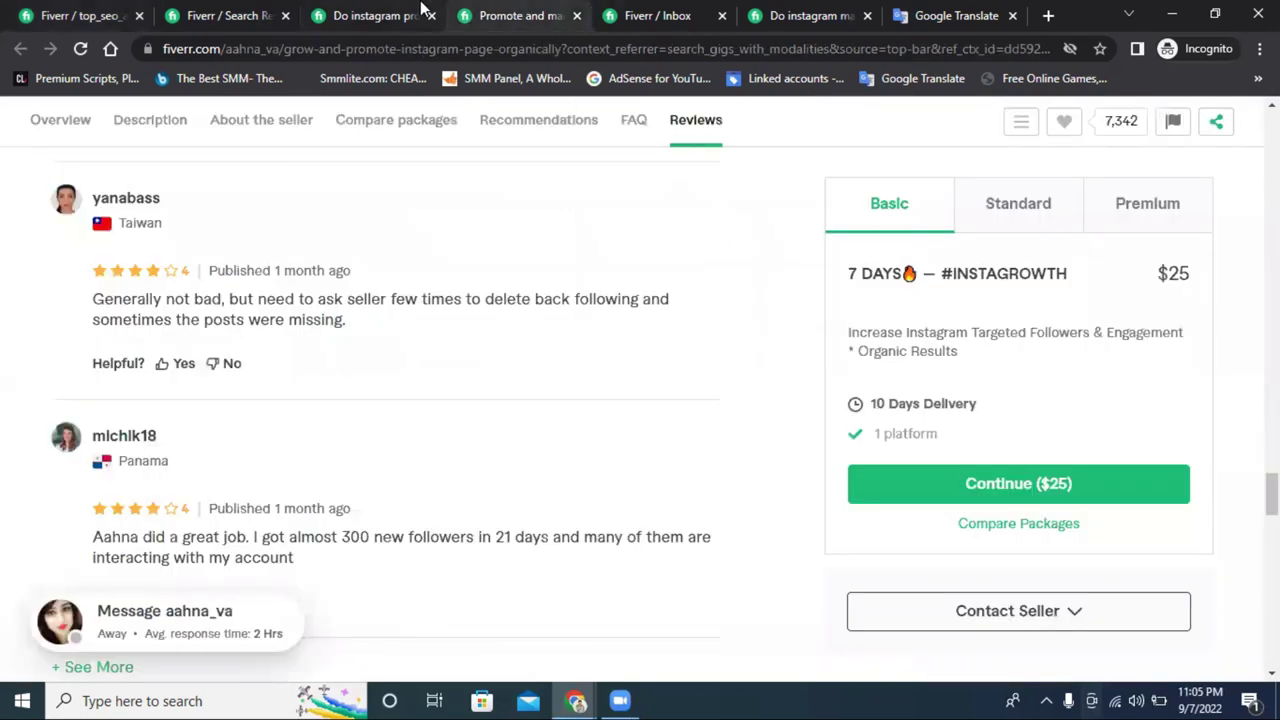
left_click(1003, 210)
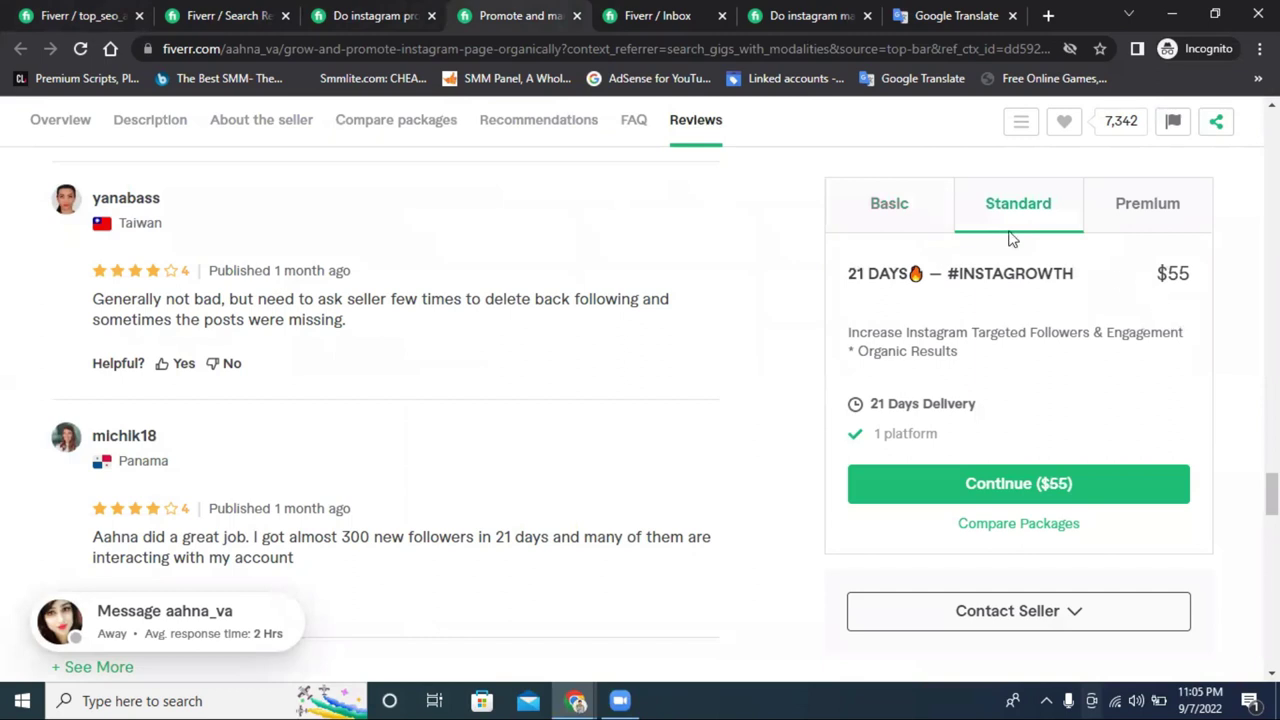
left_click(243, 10)
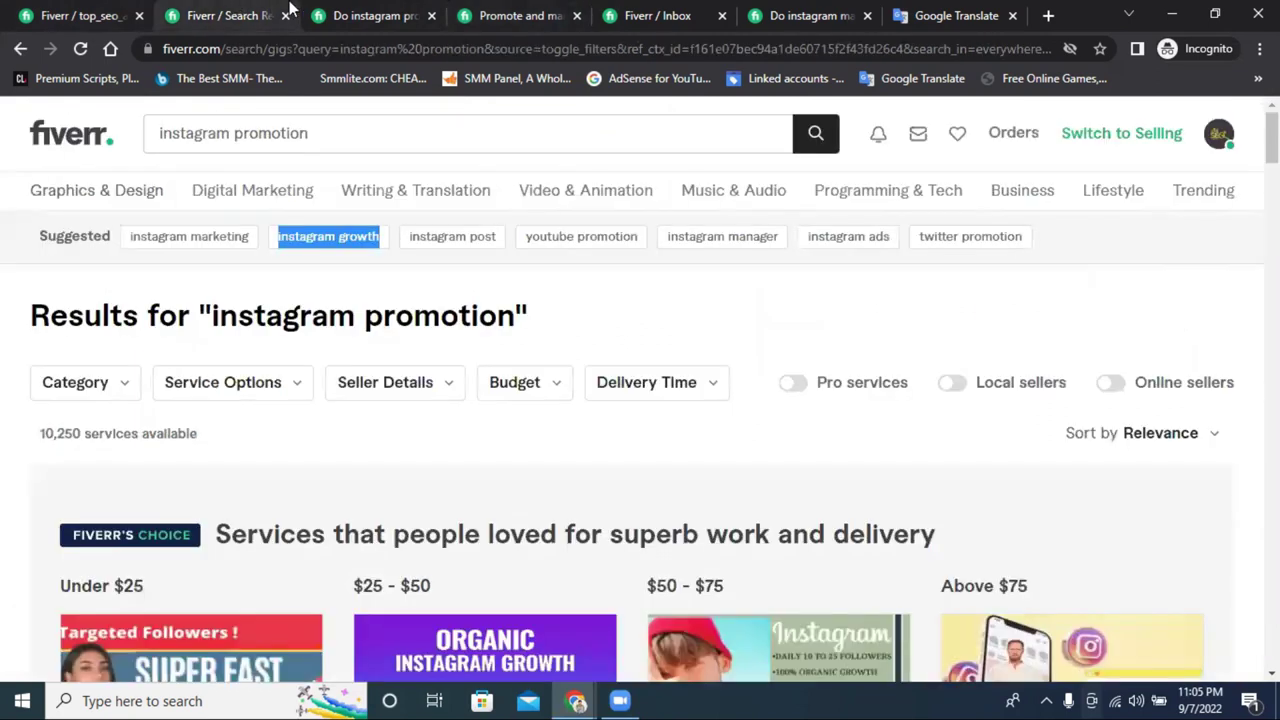
left_click(118, 12)
left_click(705, 546)
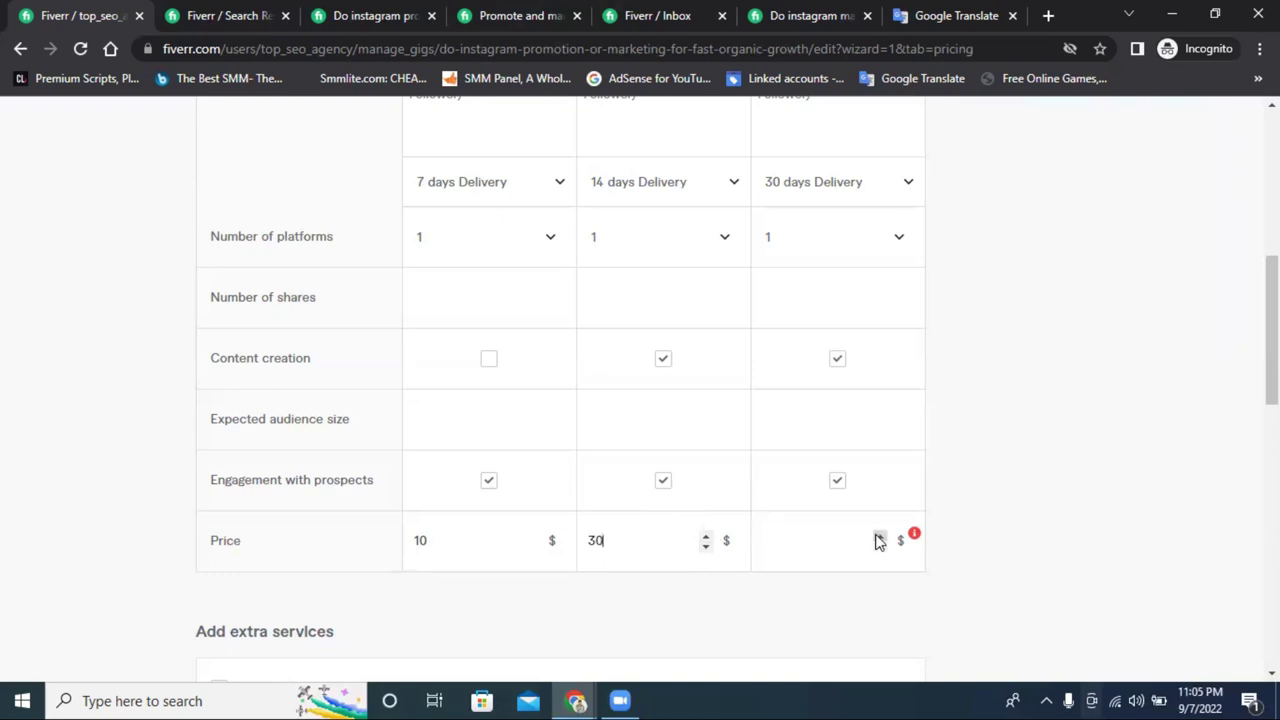
- Set the Premium package's price to $70
left_click(879, 536)
left_click(879, 536)
left_click(879, 536)
left_click(879, 536)
left_click(879, 536)
left_click(879, 536)
left_click(879, 536)
left_click(879, 536)
left_click(879, 536)
left_click(880, 548)
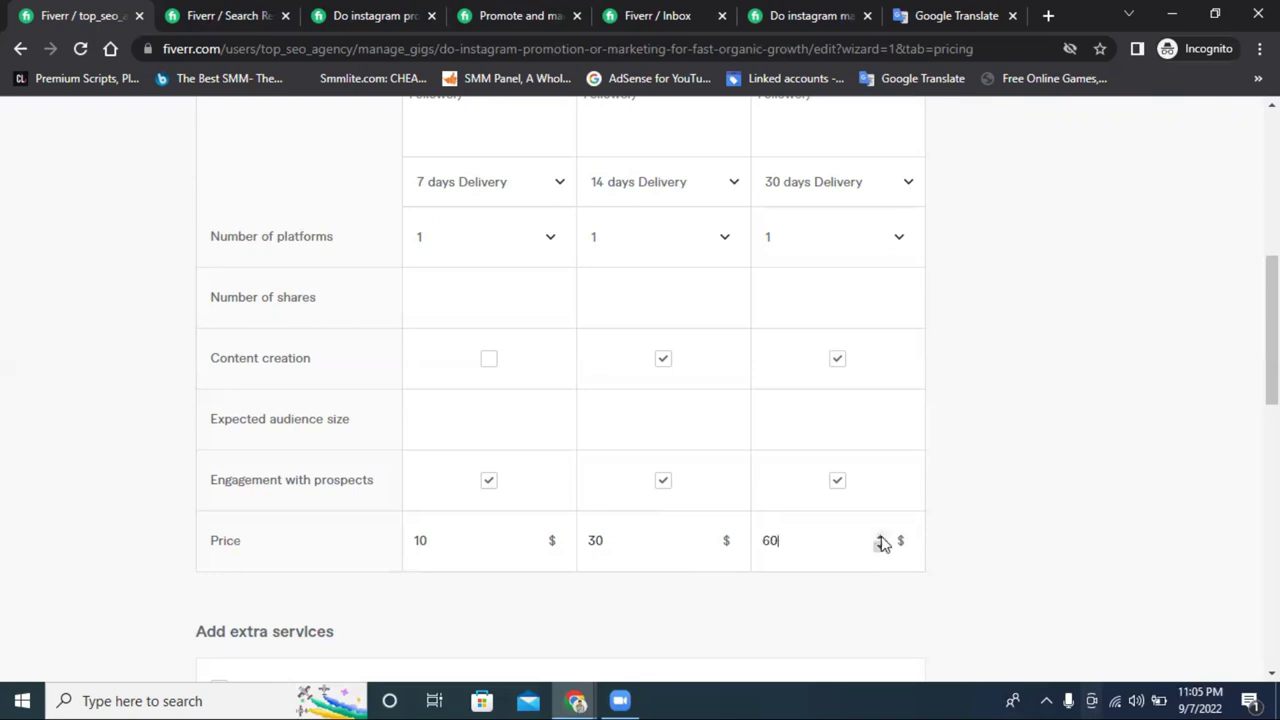
left_click(880, 537)
left_click(880, 537)
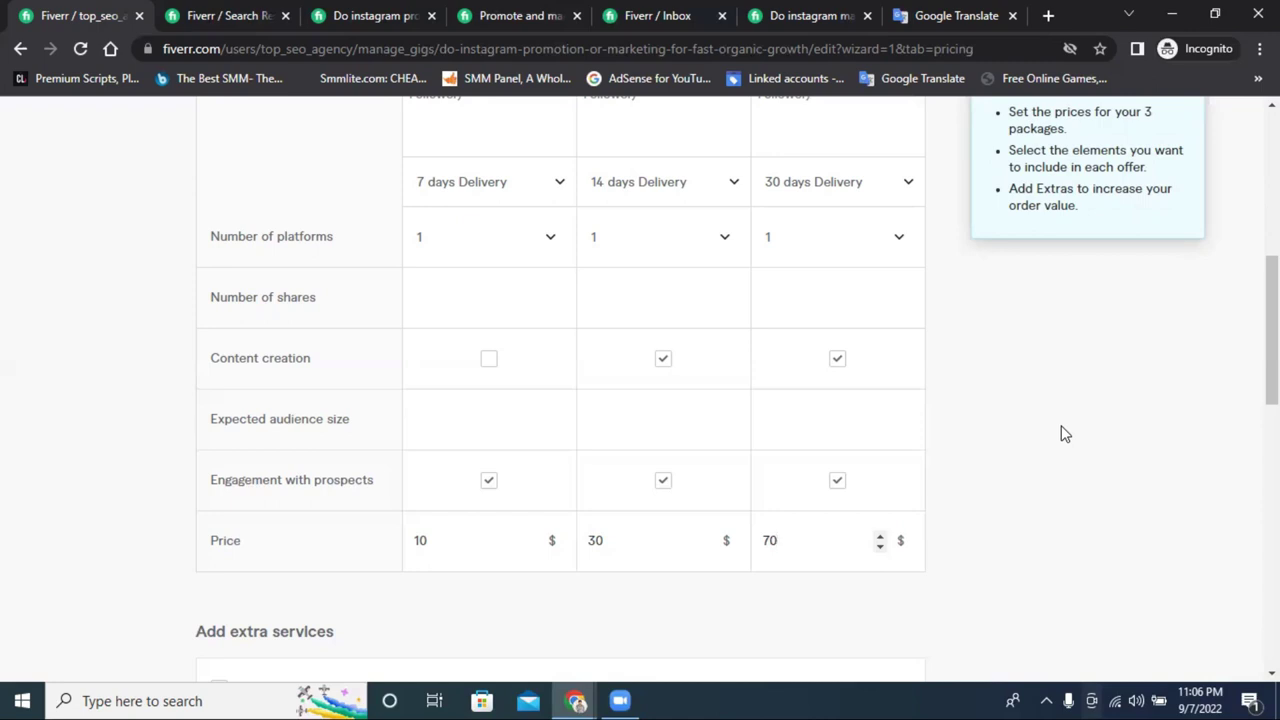
- Review the filled-in packages, and examine the rating and orders in queue of the gig for growing an Instagram page organically
scroll(966, 400, "down", 3)
scroll(954, 437, "up", 2)
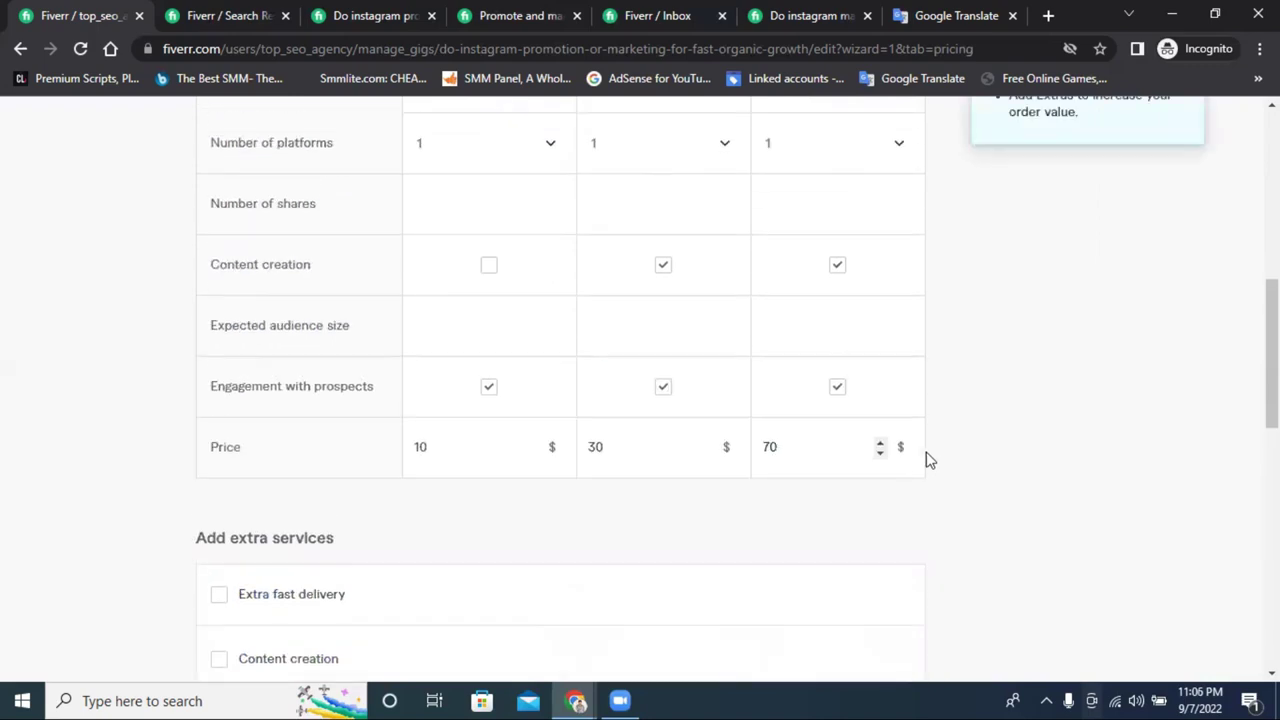
scroll(926, 458, "up", 7)
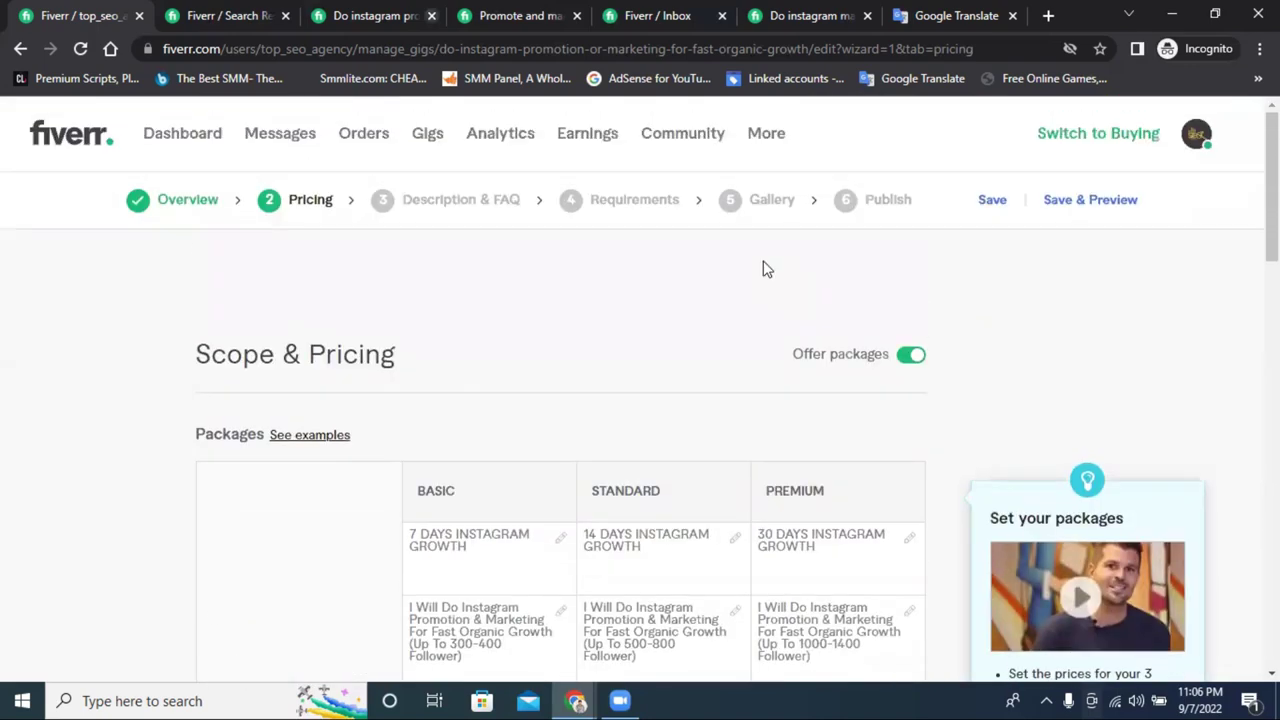
left_click(515, 15)
scroll(586, 300, "up", 10)
scroll(584, 347, "up", 15)
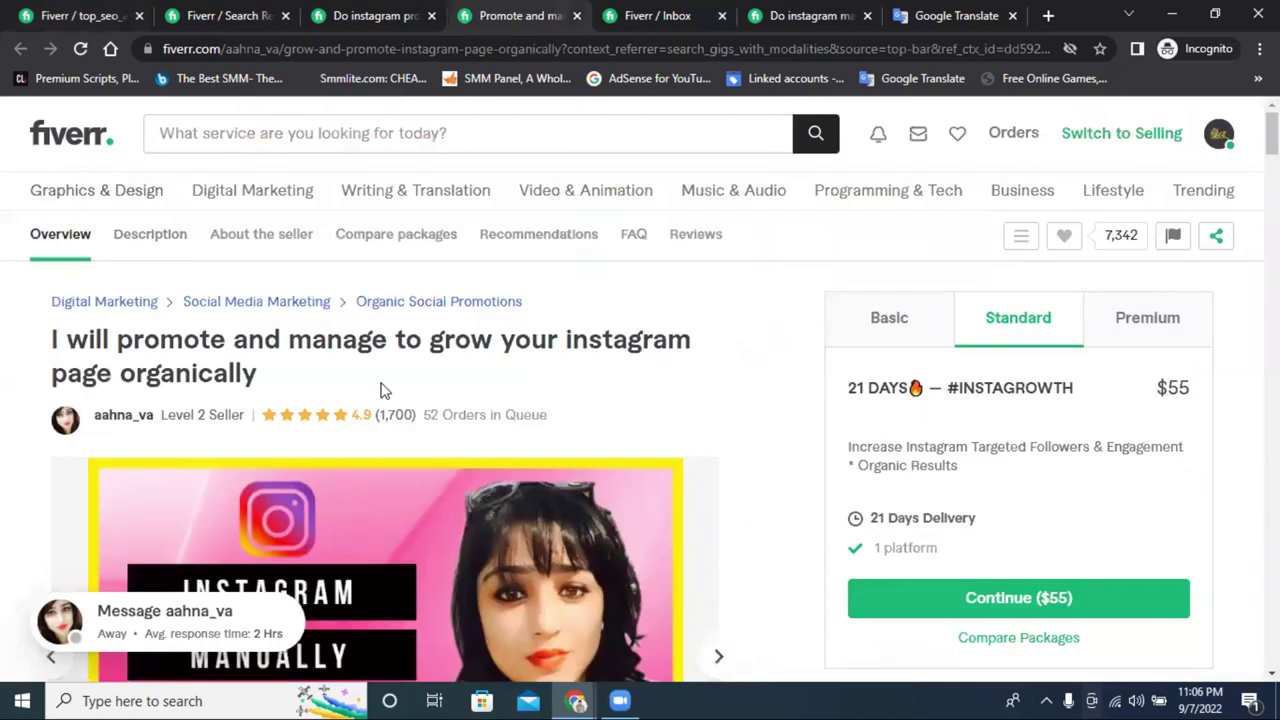
double_click(433, 414)
left_click(708, 426)
scroll(716, 440, "down", 1)
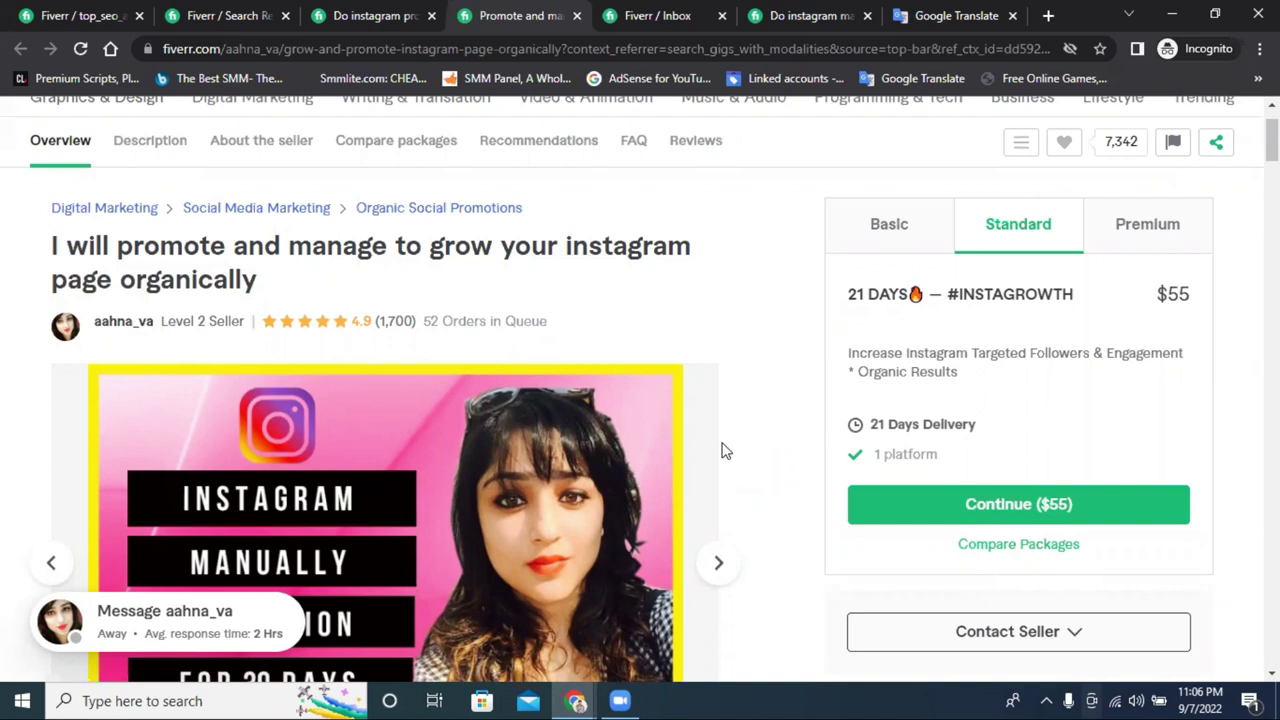
left_click(57, 12)
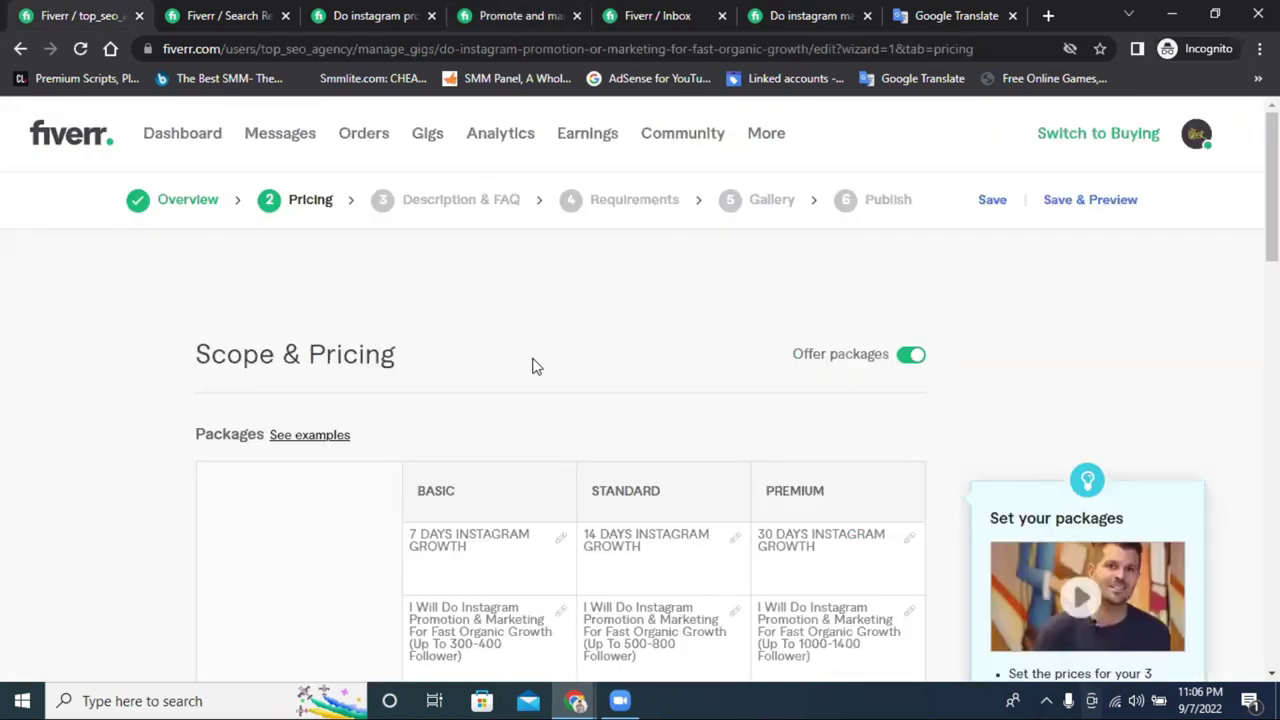
- Recheck the three packages' contents and set the Premium package's price to $60
scroll(757, 420, "down", 5)
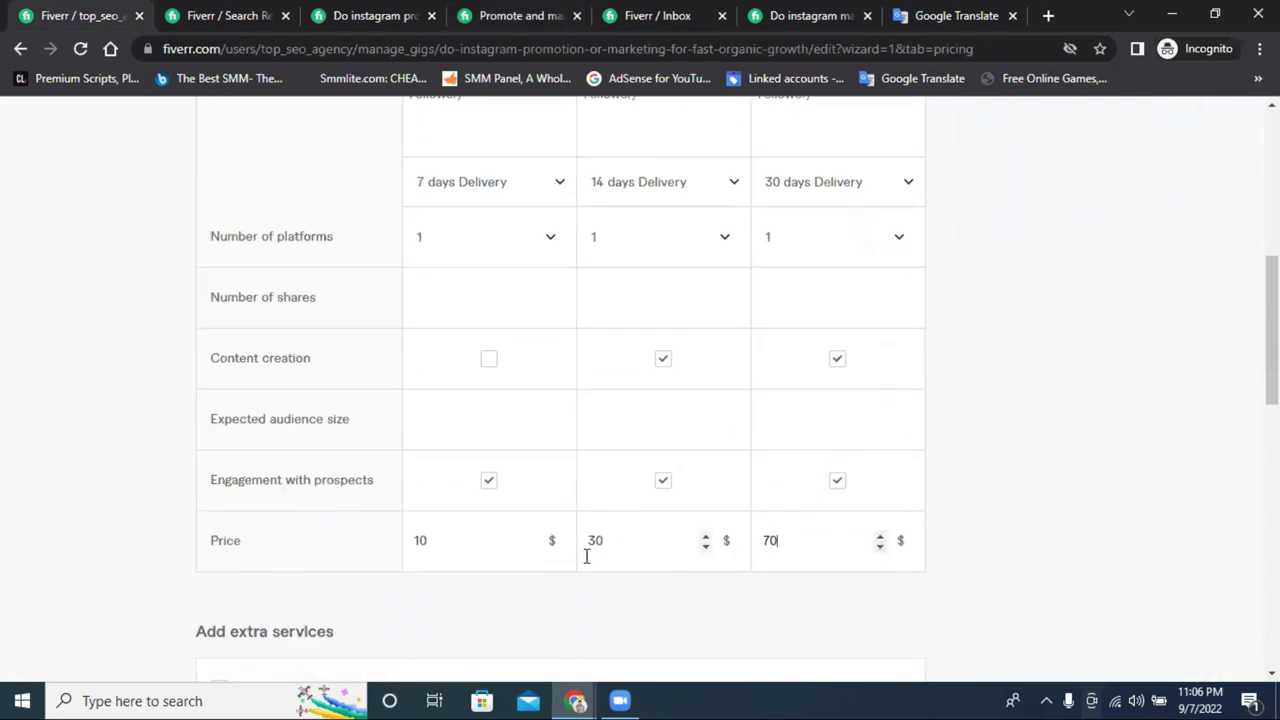
left_click(852, 556)
scroll(783, 533, "up", 5)
scroll(794, 534, "down", 4)
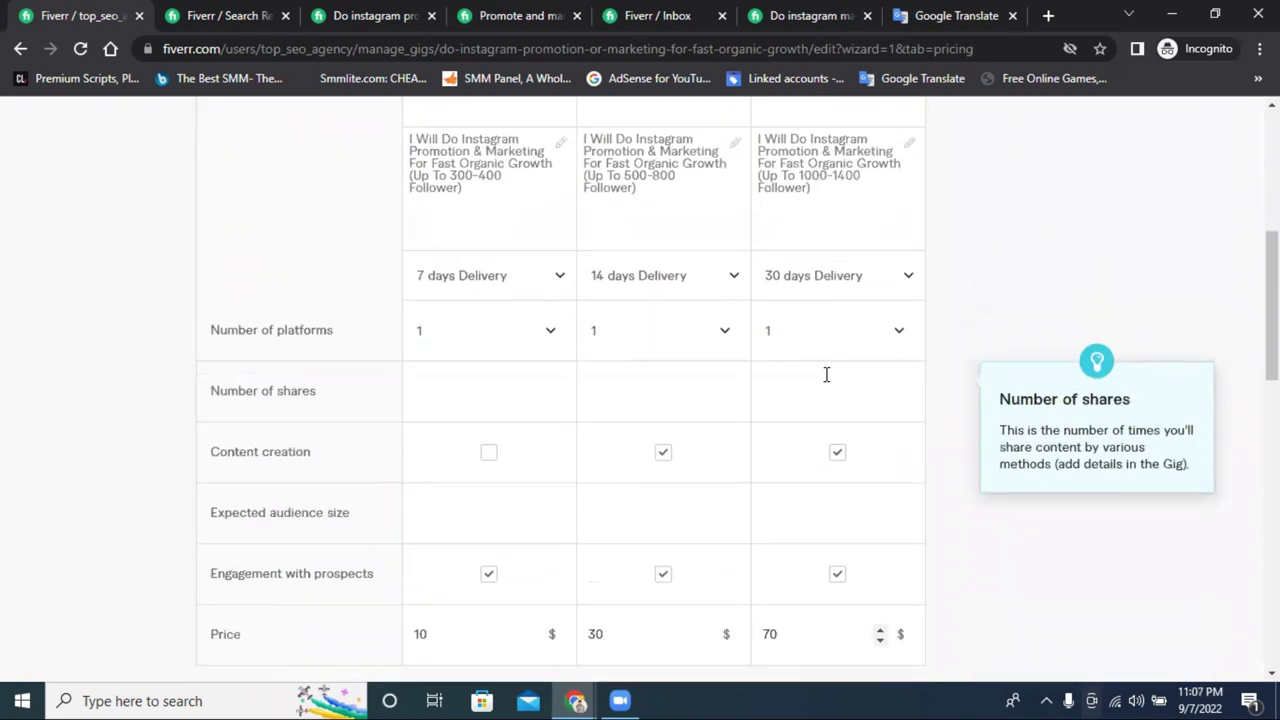
scroll(834, 471, "down", 2)
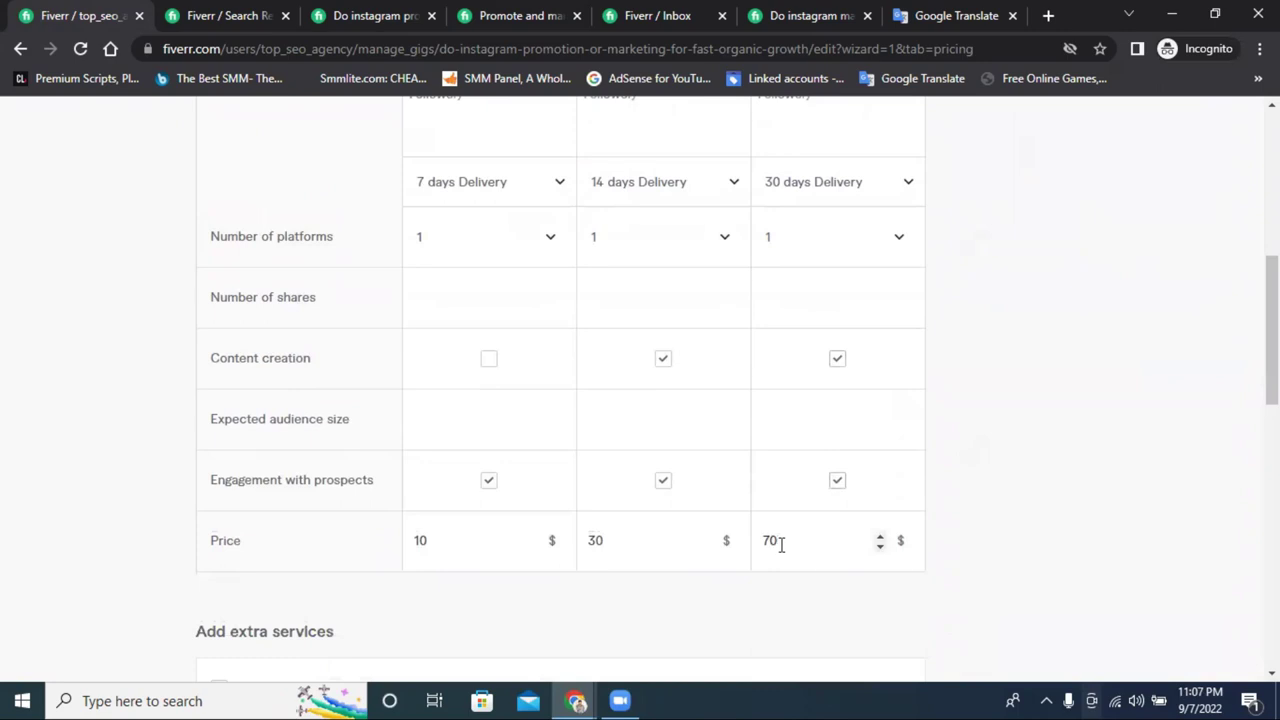
left_click(880, 547)
- Set the Basic package's price to $15 and look over the pricing page
scroll(723, 536, "up", 2)
scroll(723, 536, "down", 10)
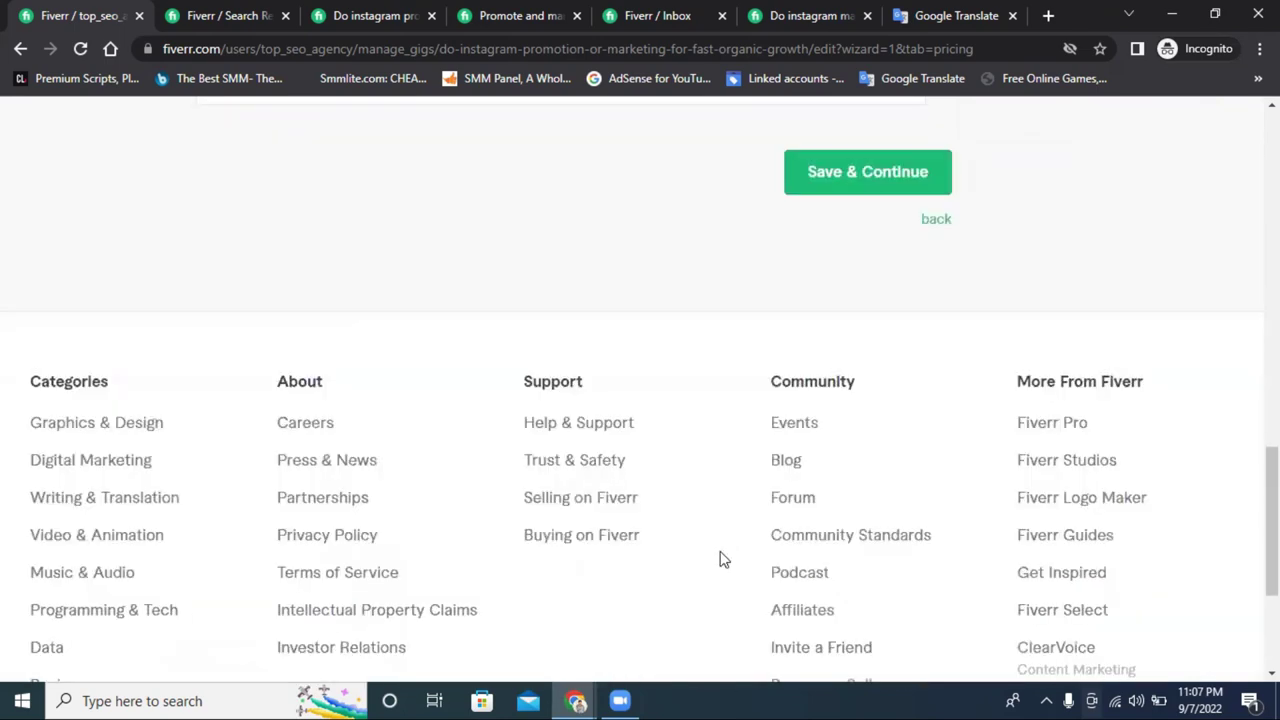
scroll(743, 517, "up", 8)
scroll(743, 519, "up", 2)
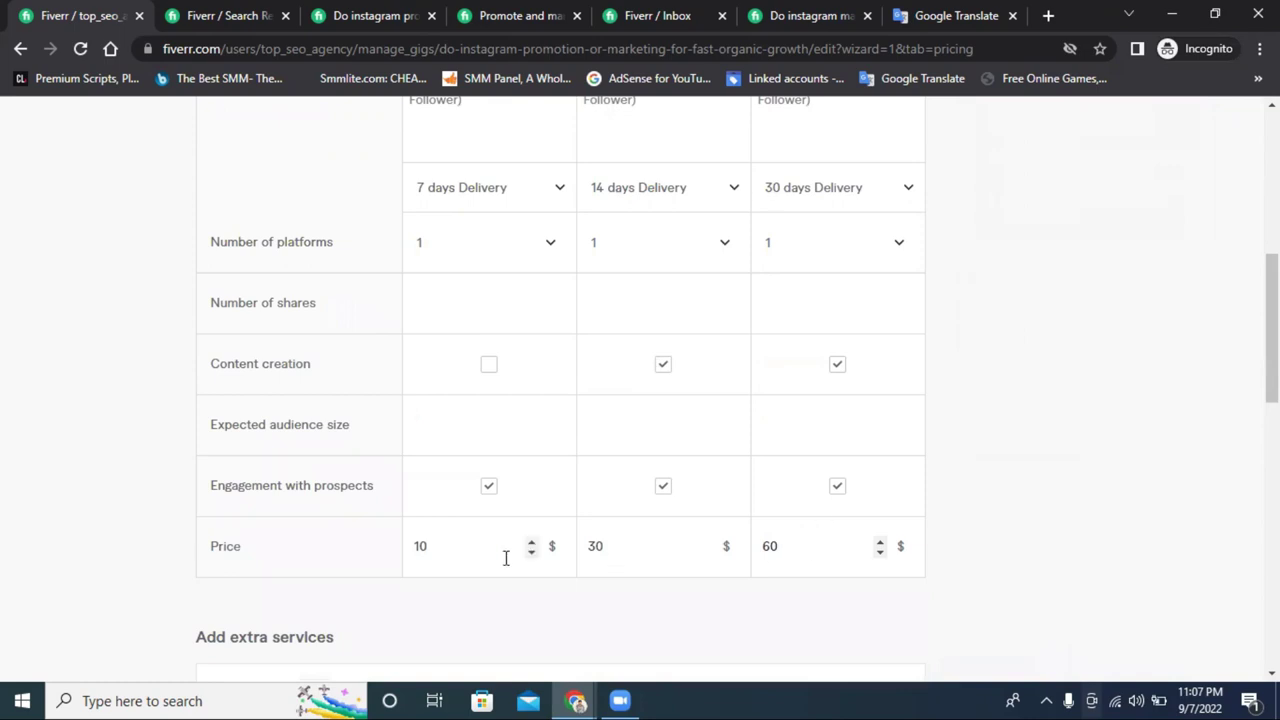
left_click(532, 541)
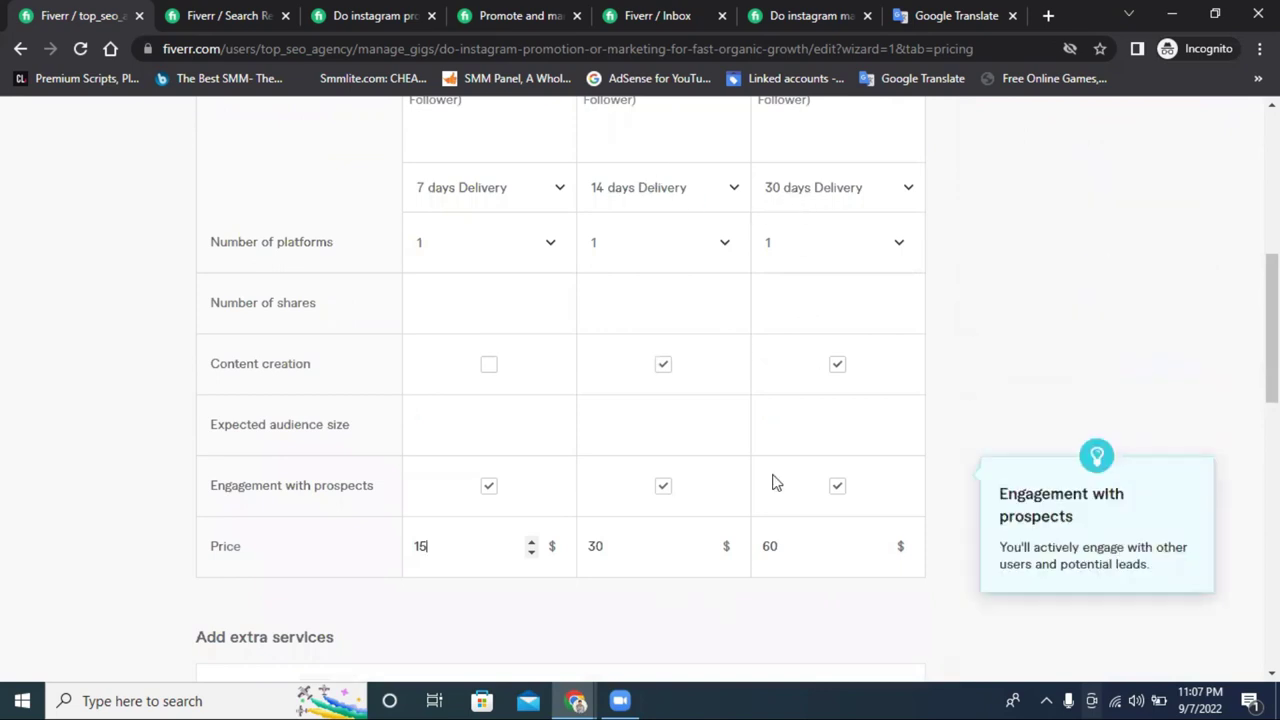
left_click(514, 529)
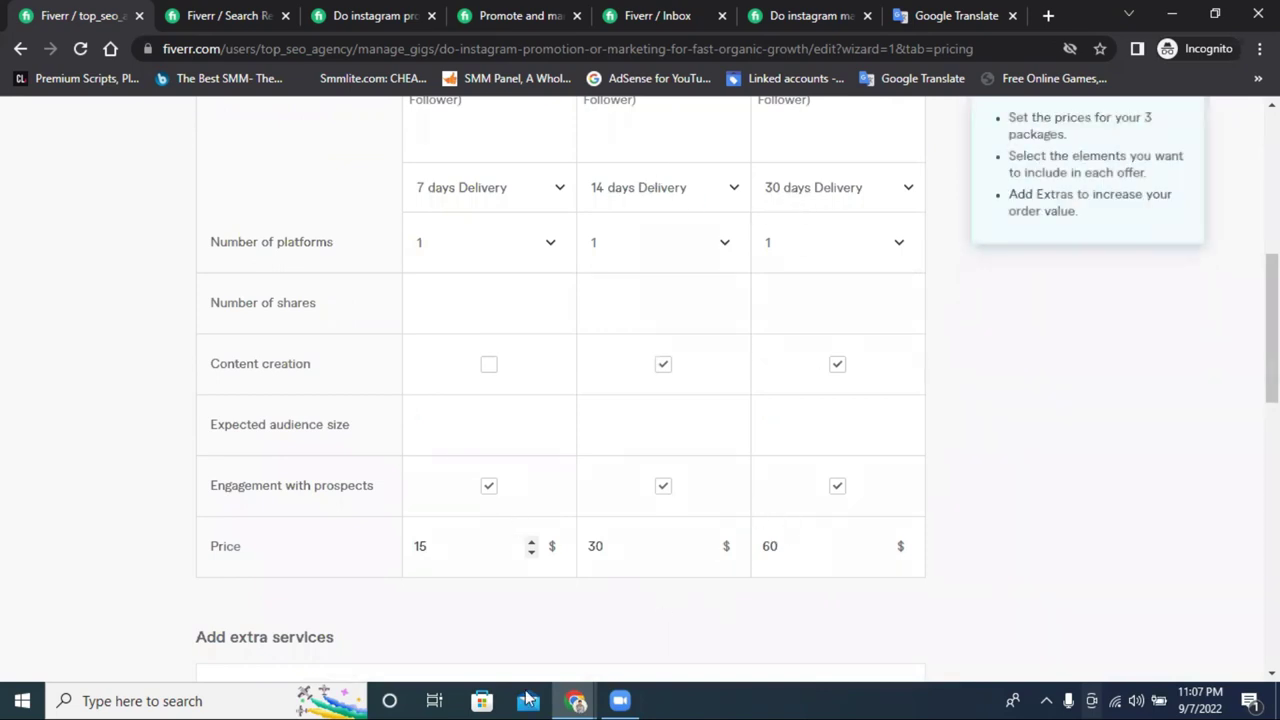
scroll(677, 489, "down", 5)
scroll(750, 475, "up", 3)
scroll(780, 475, "down", 2)
scroll(786, 480, "up", 7)
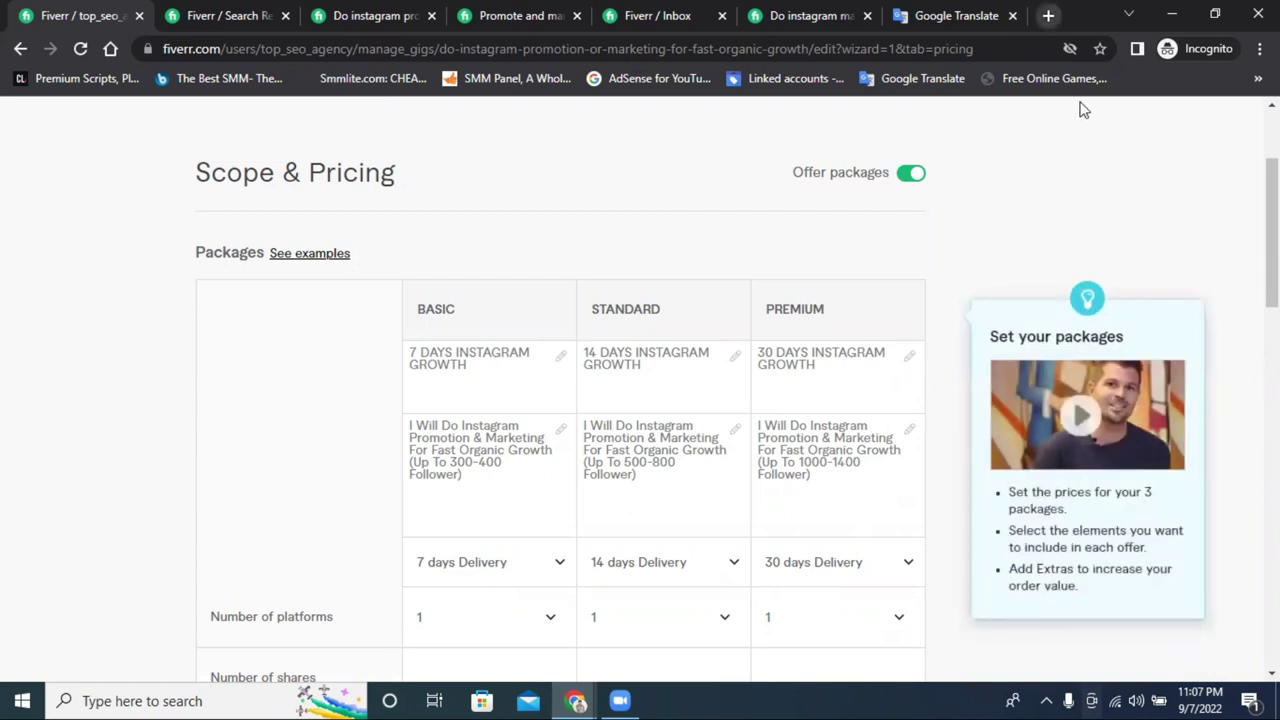
- Search Google for "social mako" in a new browser tab and look through the results
key("ctrl+t")
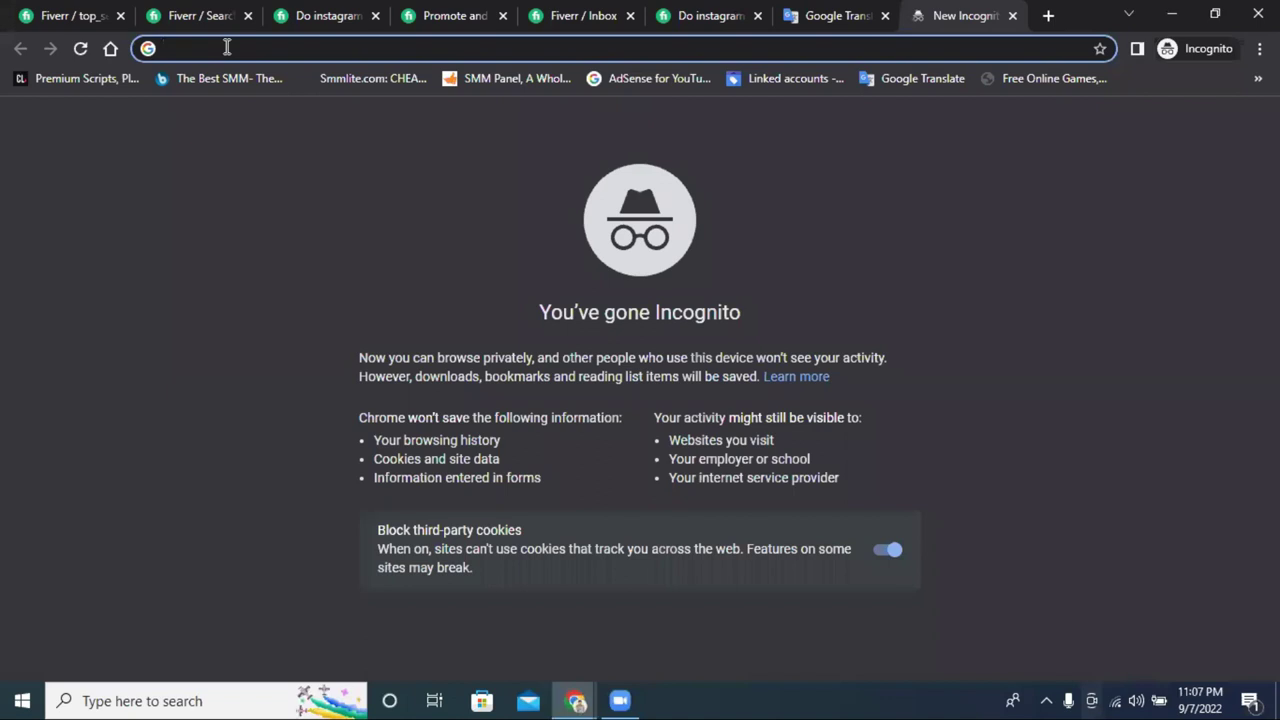
type("so")
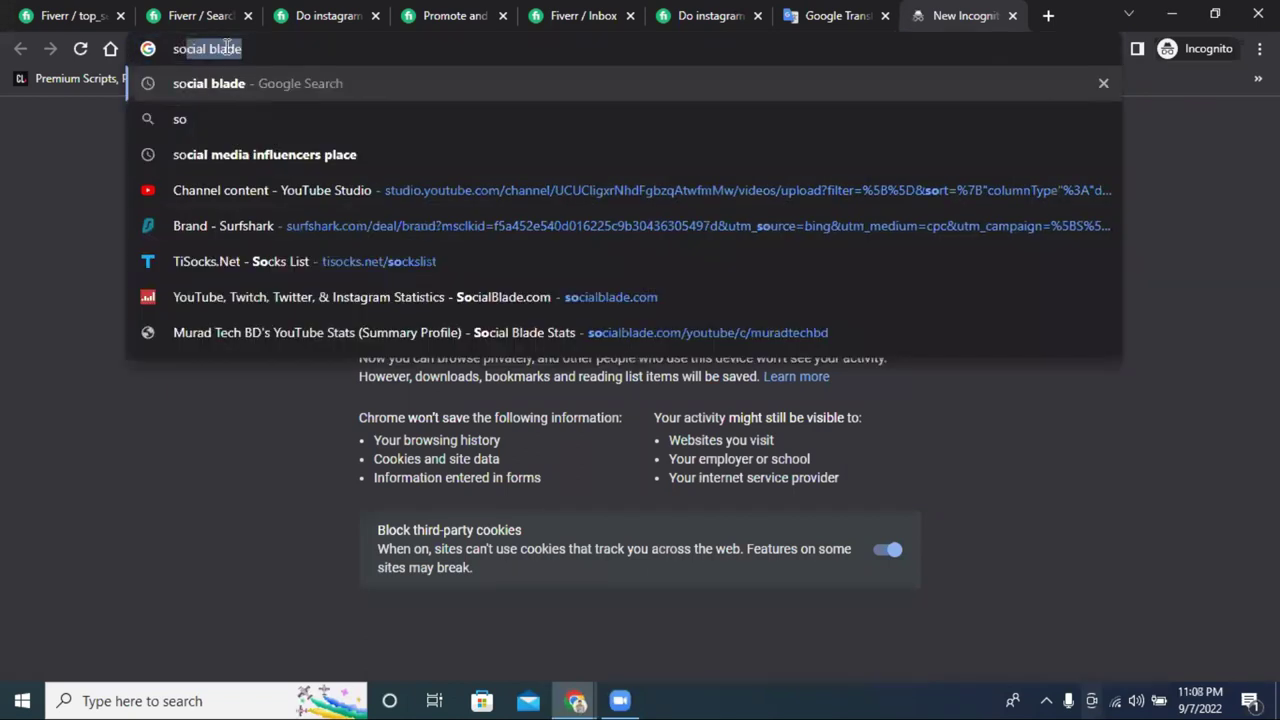
type("cia")
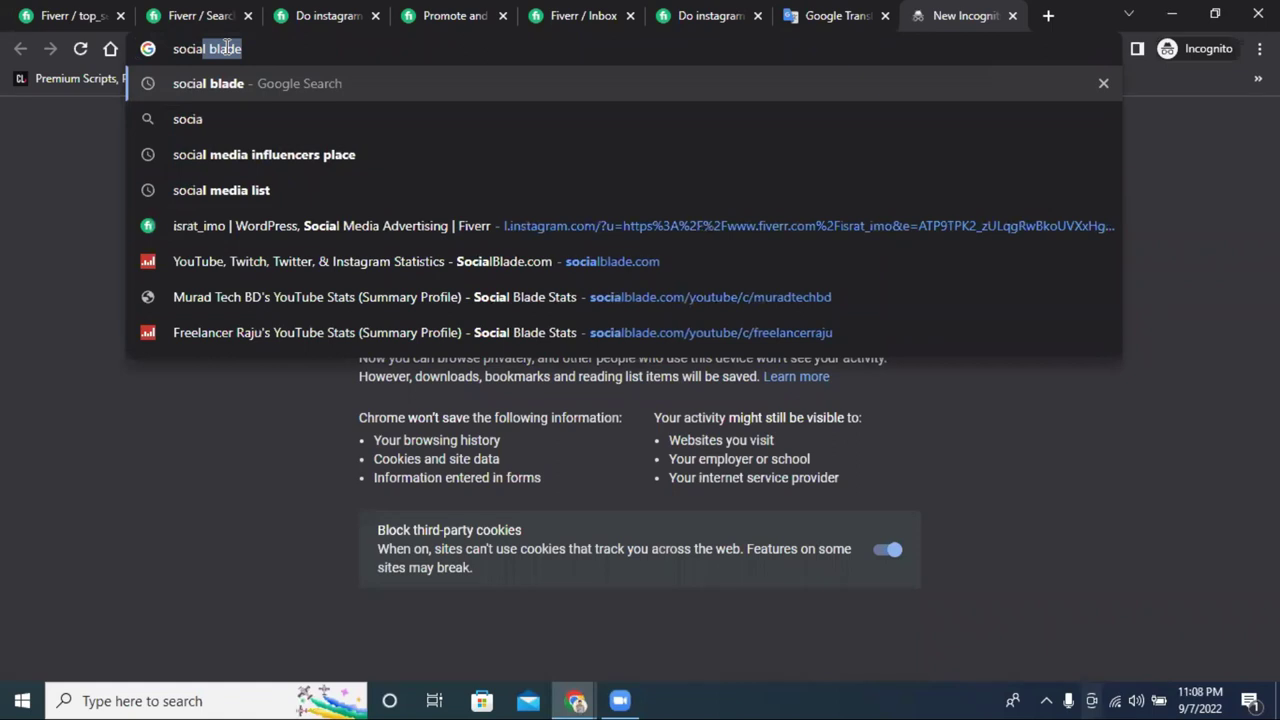
type("l mako")
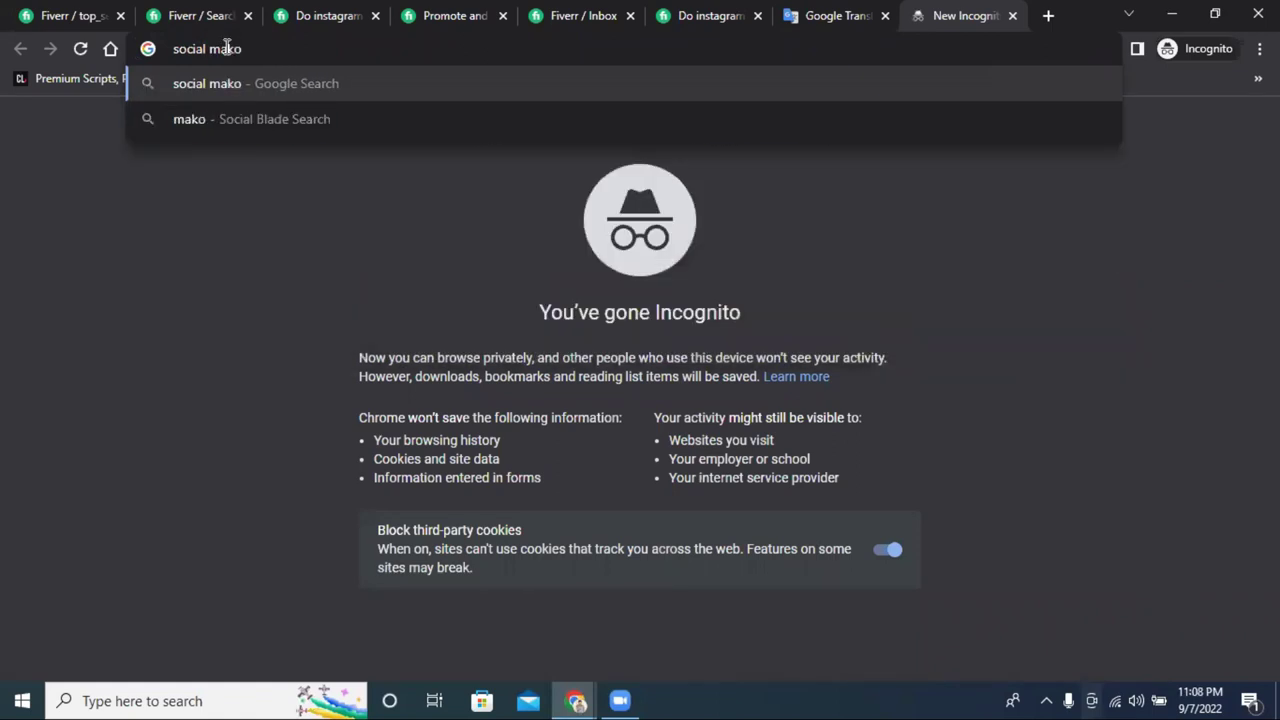
key("Return")
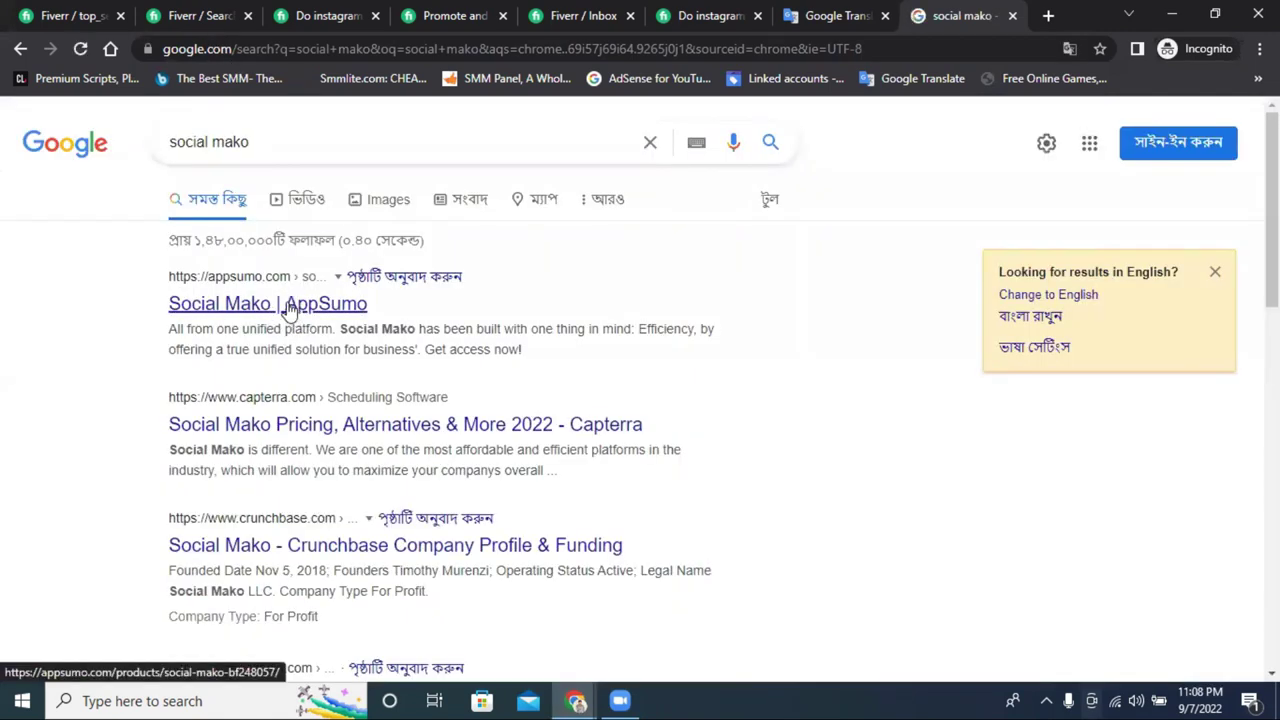
scroll(516, 378, "down", 1)
scroll(516, 378, "down", 3)
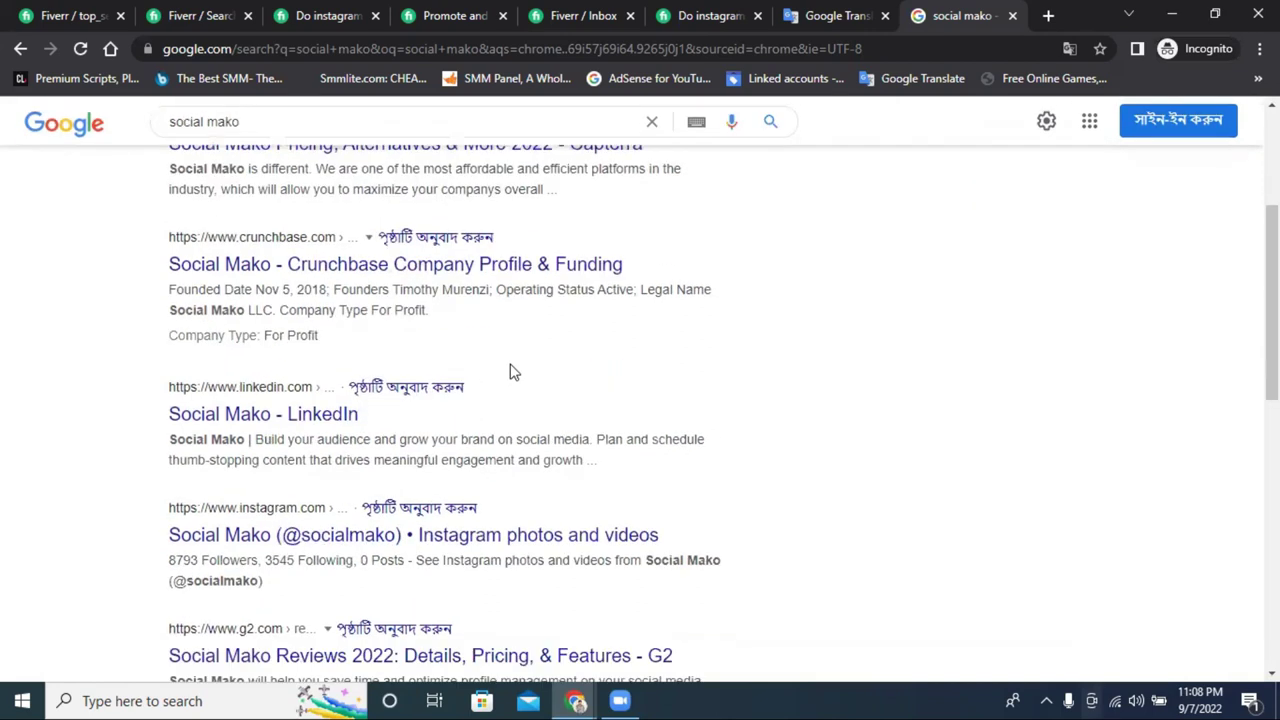
scroll(510, 370, "down", 4)
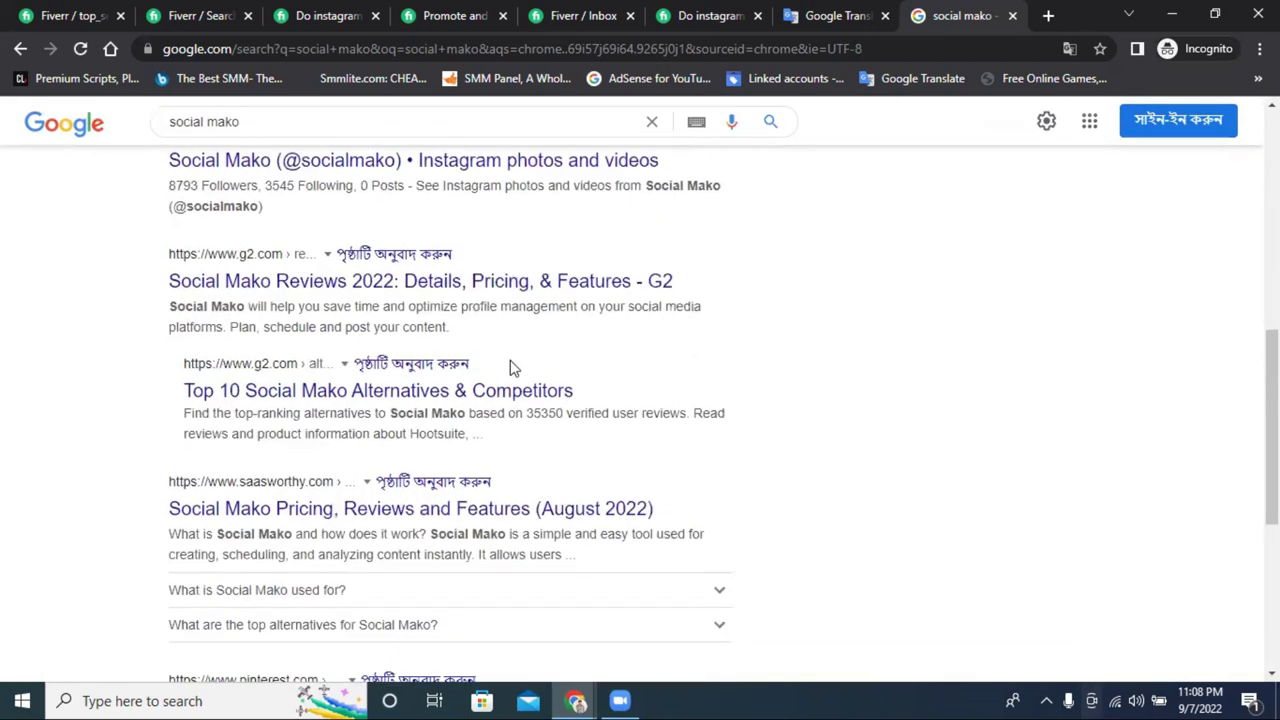
- Open the AppSumo and Capterra search results for Social Mako and look over both product pages
scroll(511, 366, "up", 5)
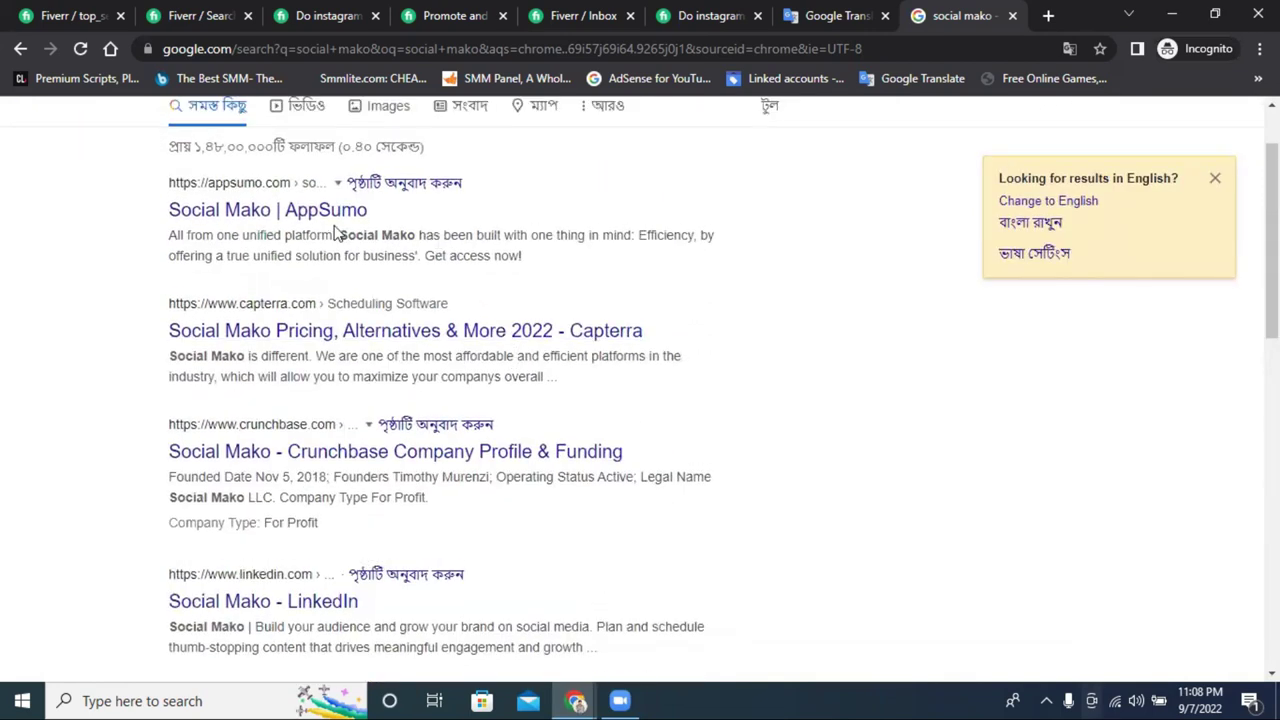
left_click(222, 218)
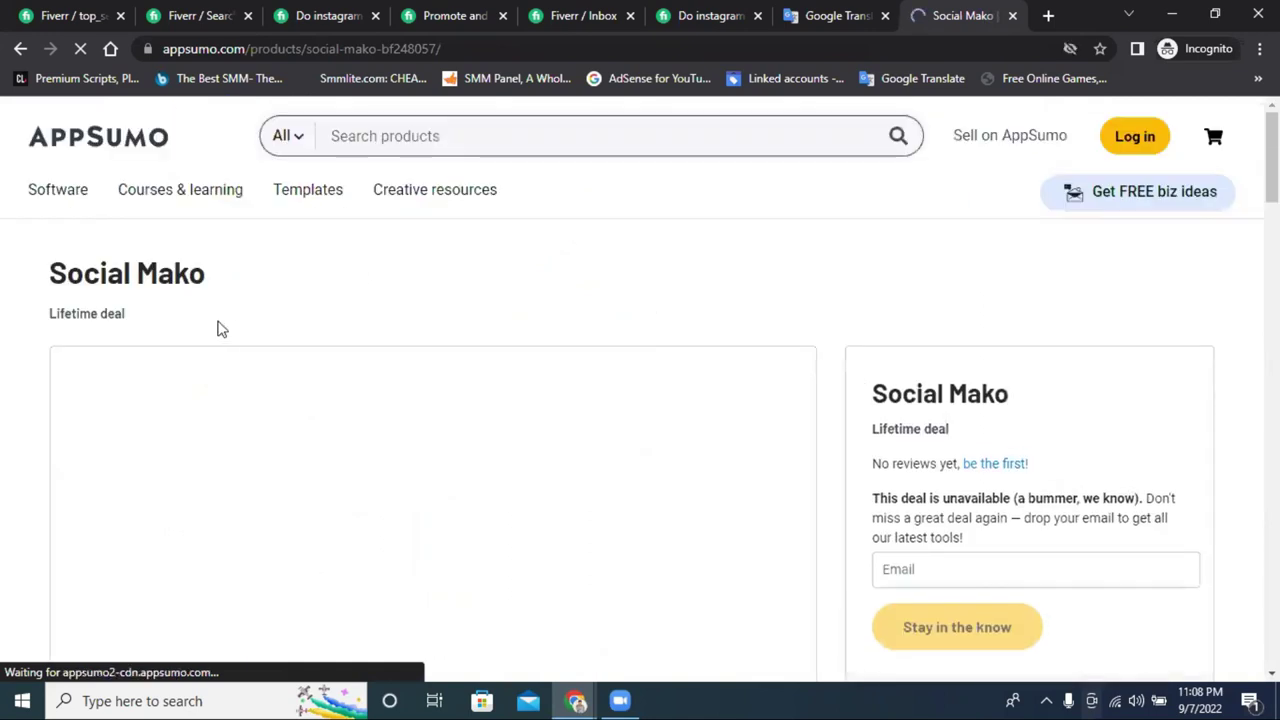
scroll(486, 302, "down", 2)
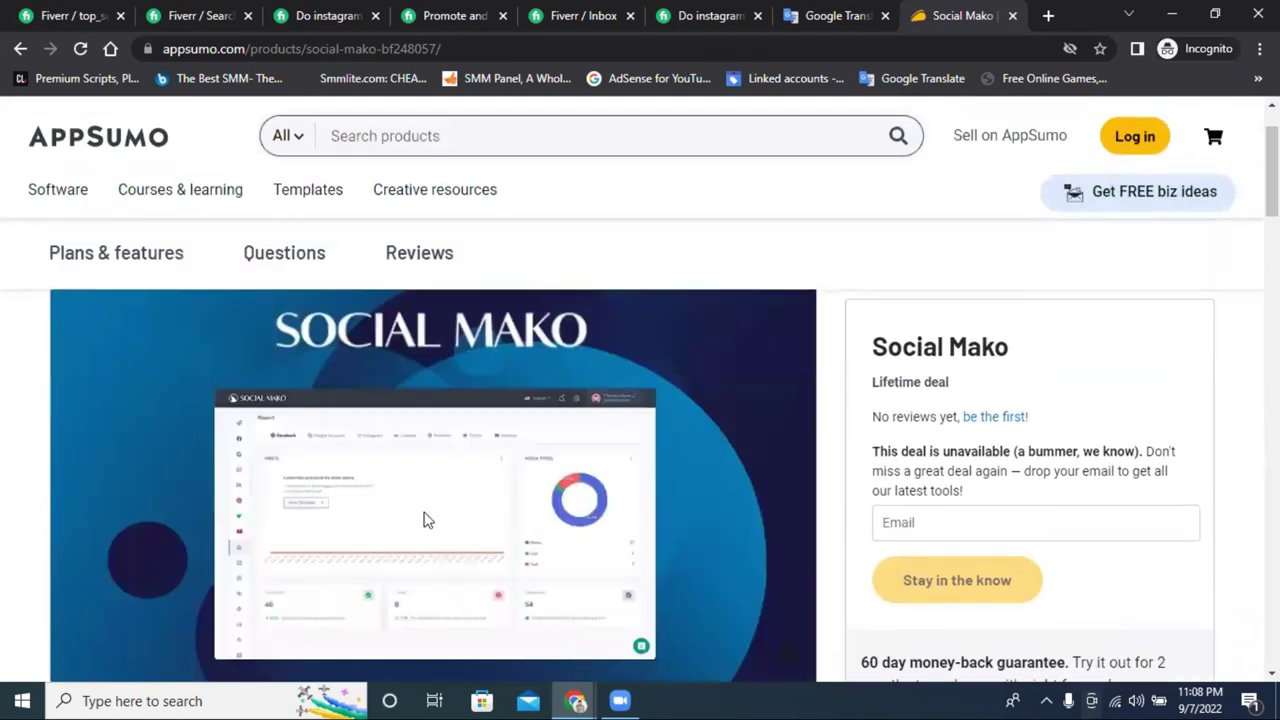
left_click(20, 48)
scroll(403, 388, "down", 1)
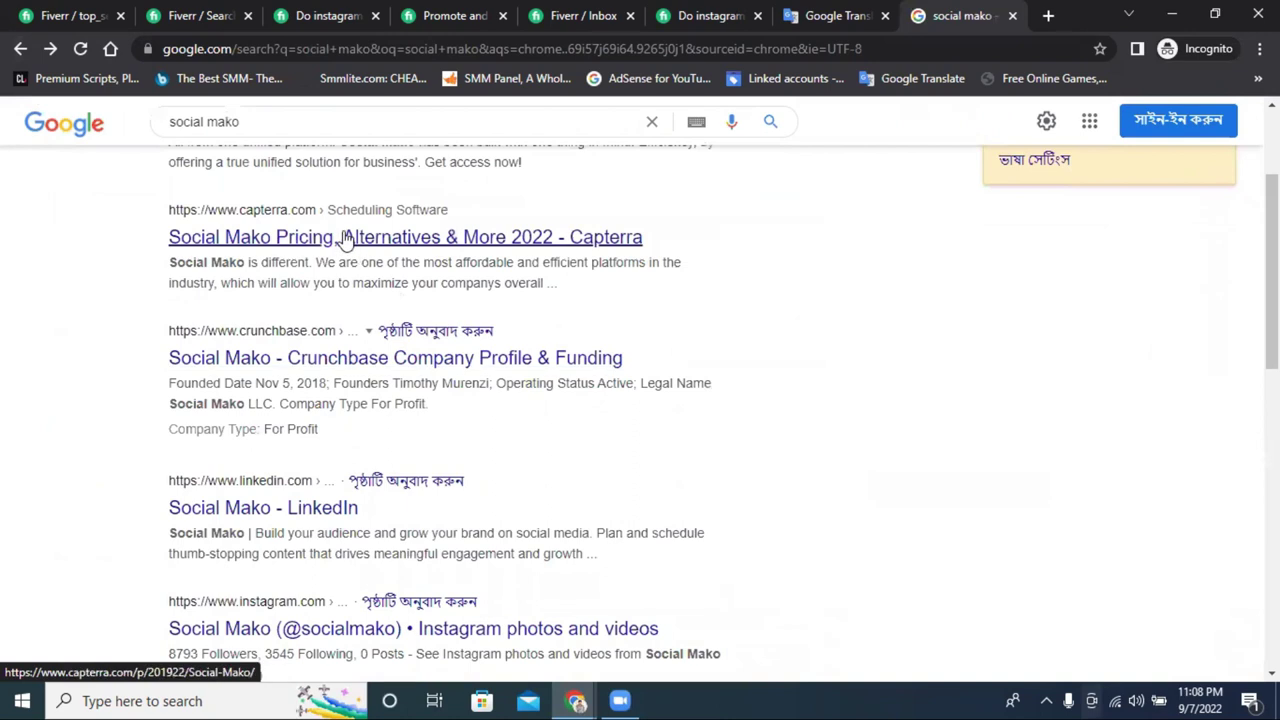
left_click(345, 238)
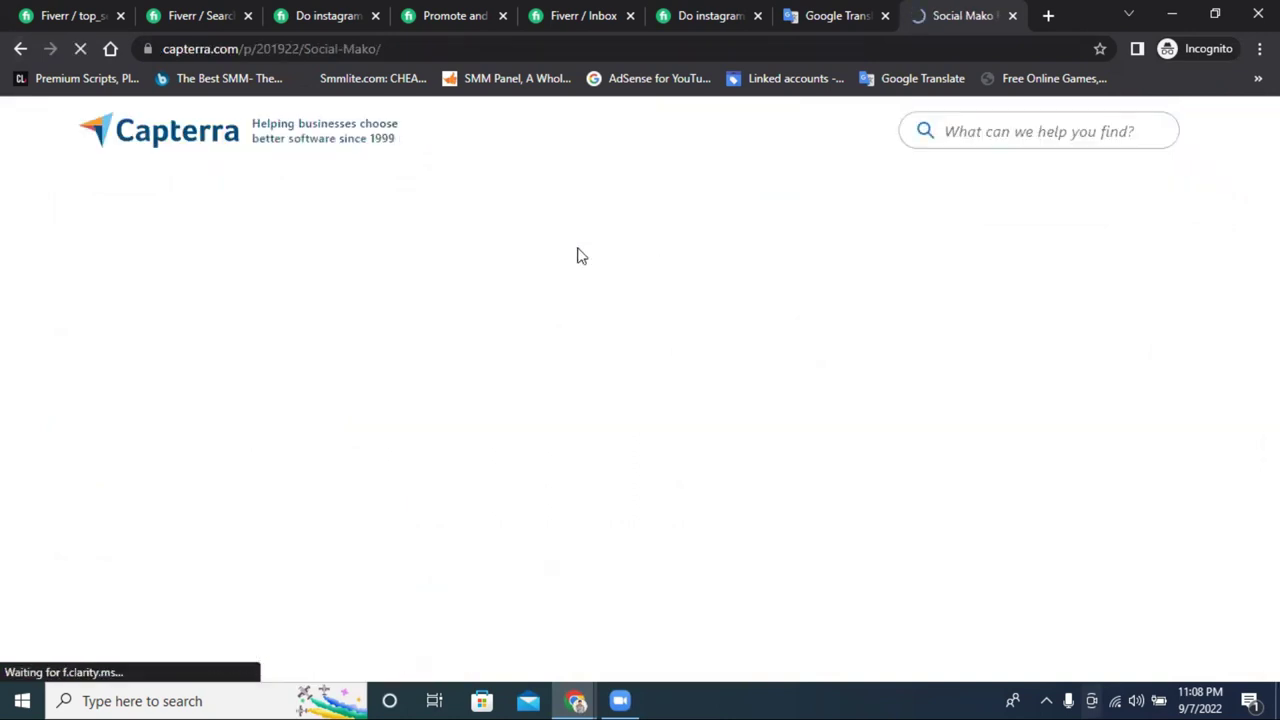
left_click(266, 50)
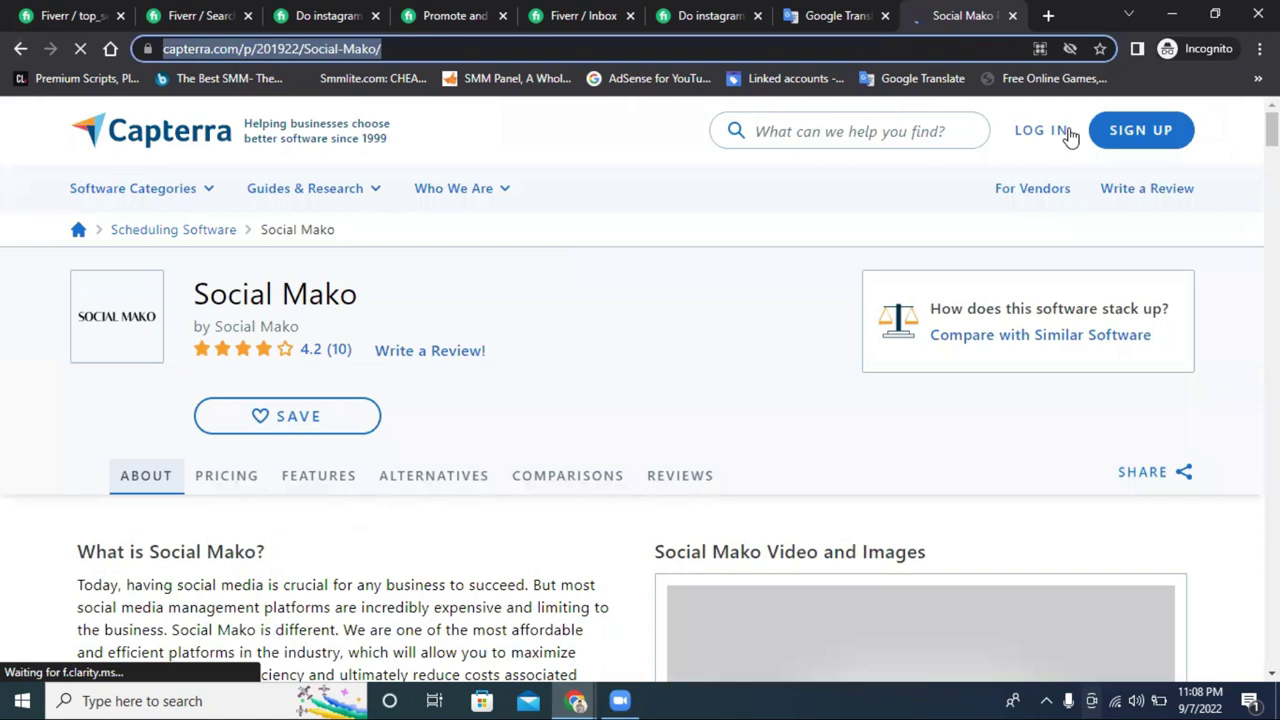
- Open PhantomBuster from its browser extension in a new non-incognito window and look over its login page
key("ctrl+n")
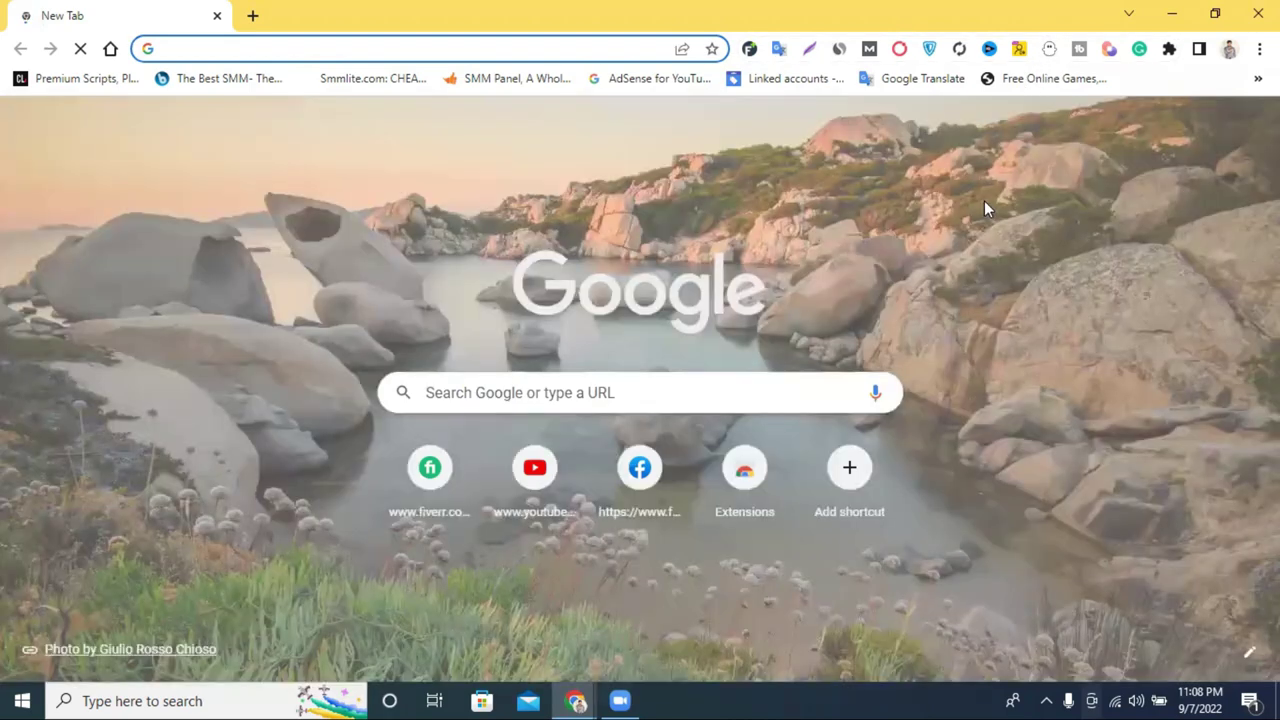
left_click(1049, 50)
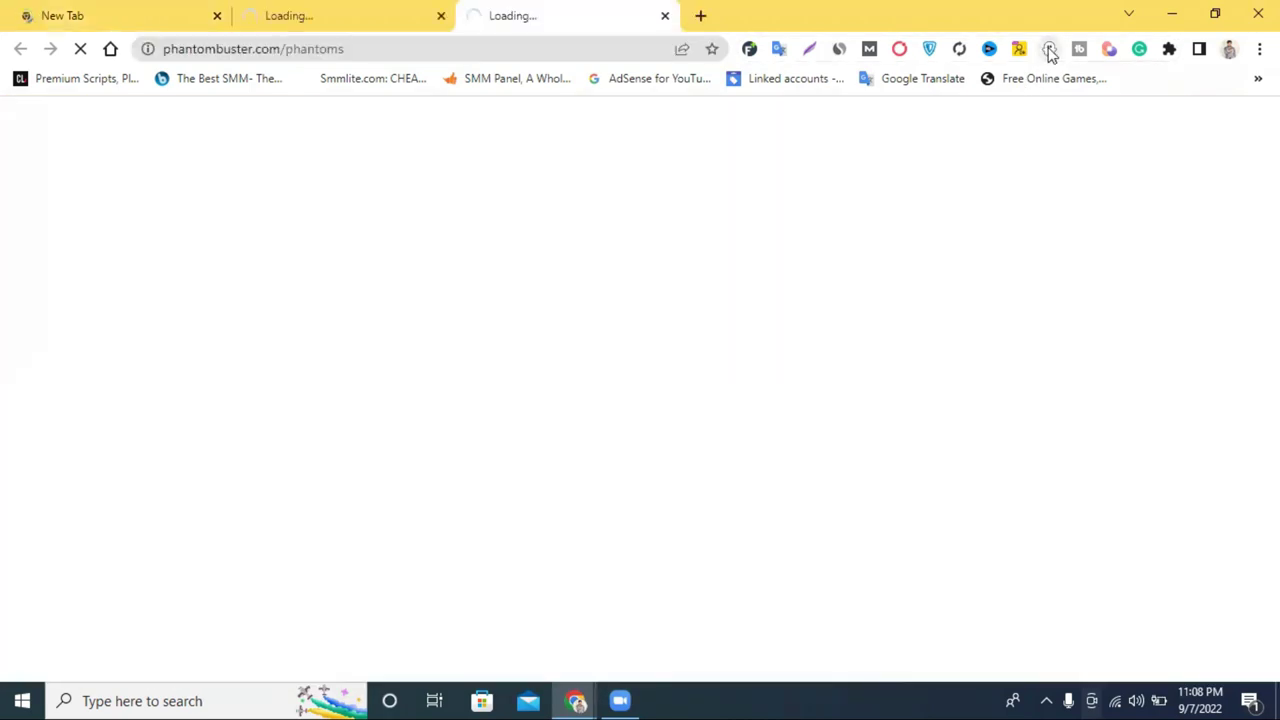
left_click(666, 16)
left_click(666, 16)
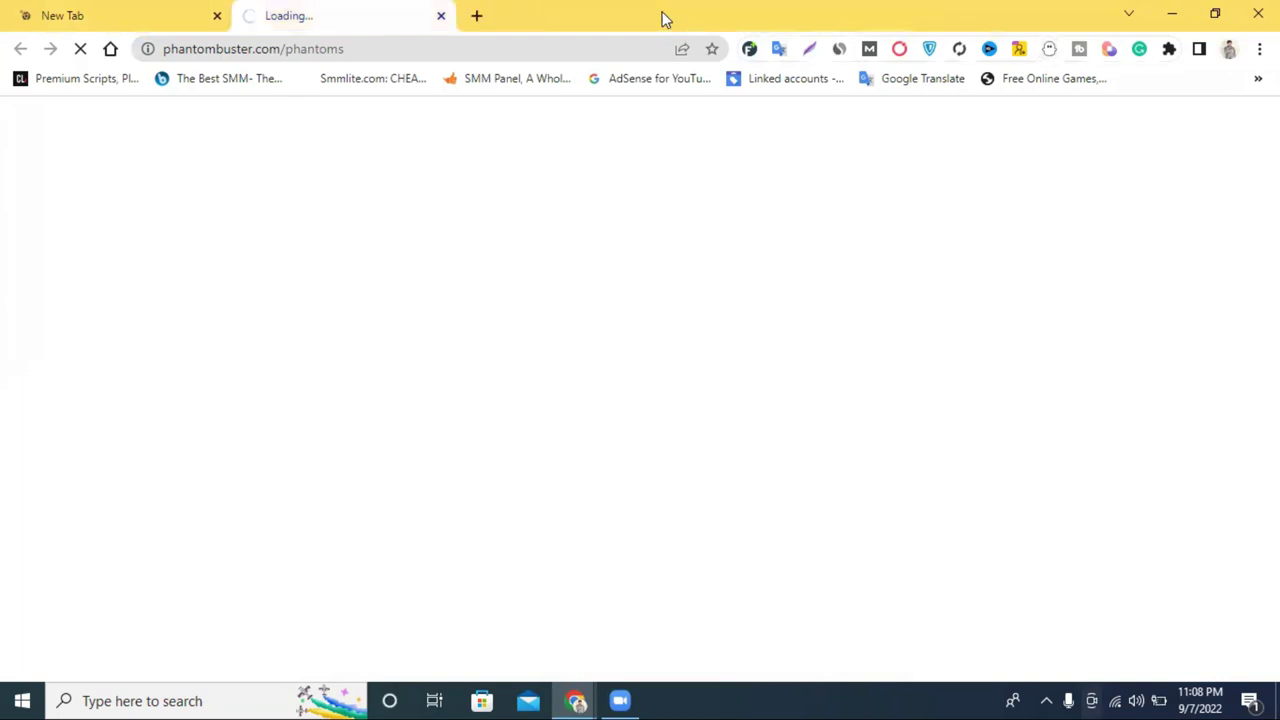
left_click(1049, 52)
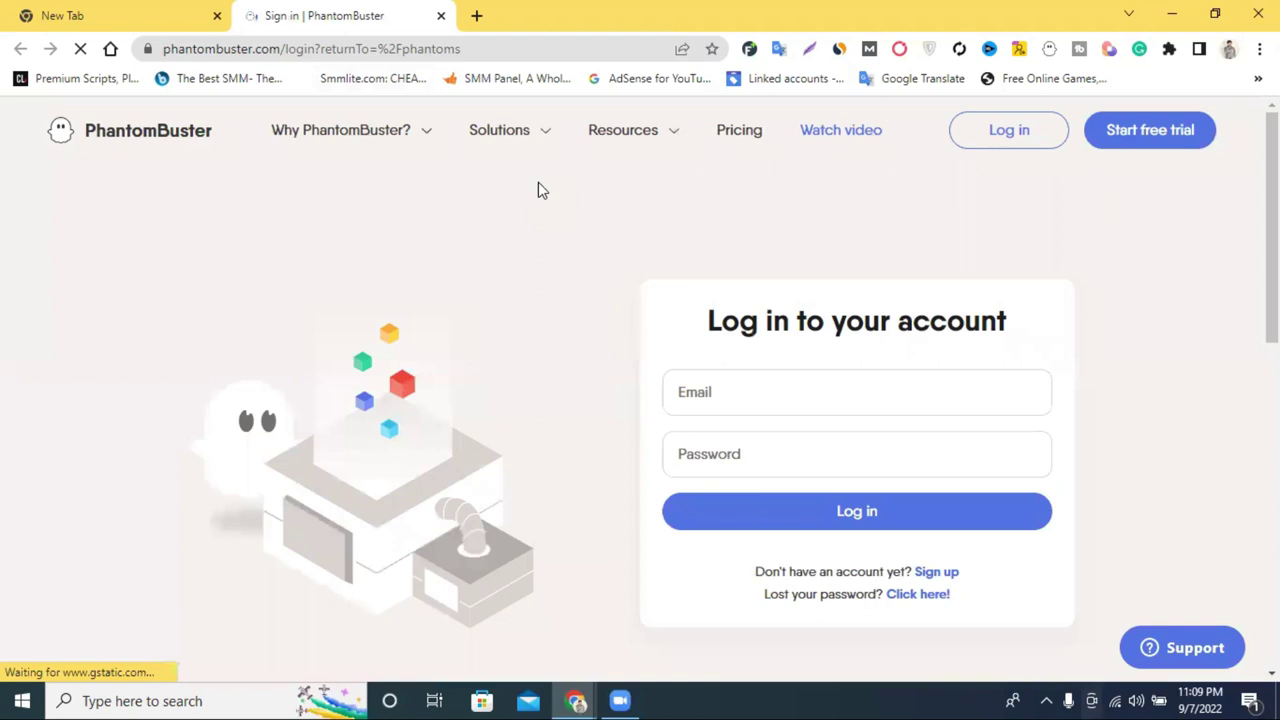
scroll(590, 168, "down", 2)
scroll(611, 166, "up", 2)
scroll(640, 178, "down", 4)
scroll(677, 178, "up", 1)
scroll(677, 180, "down", 5)
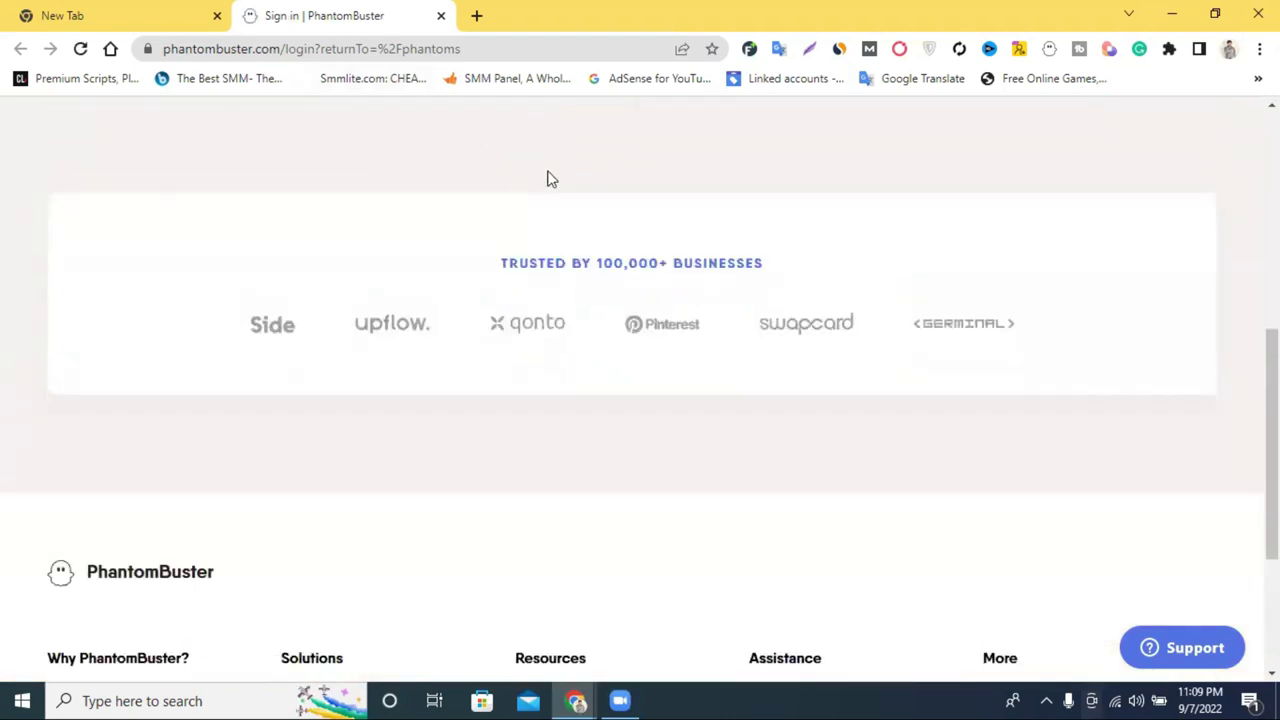
scroll(551, 184, "up", 10)
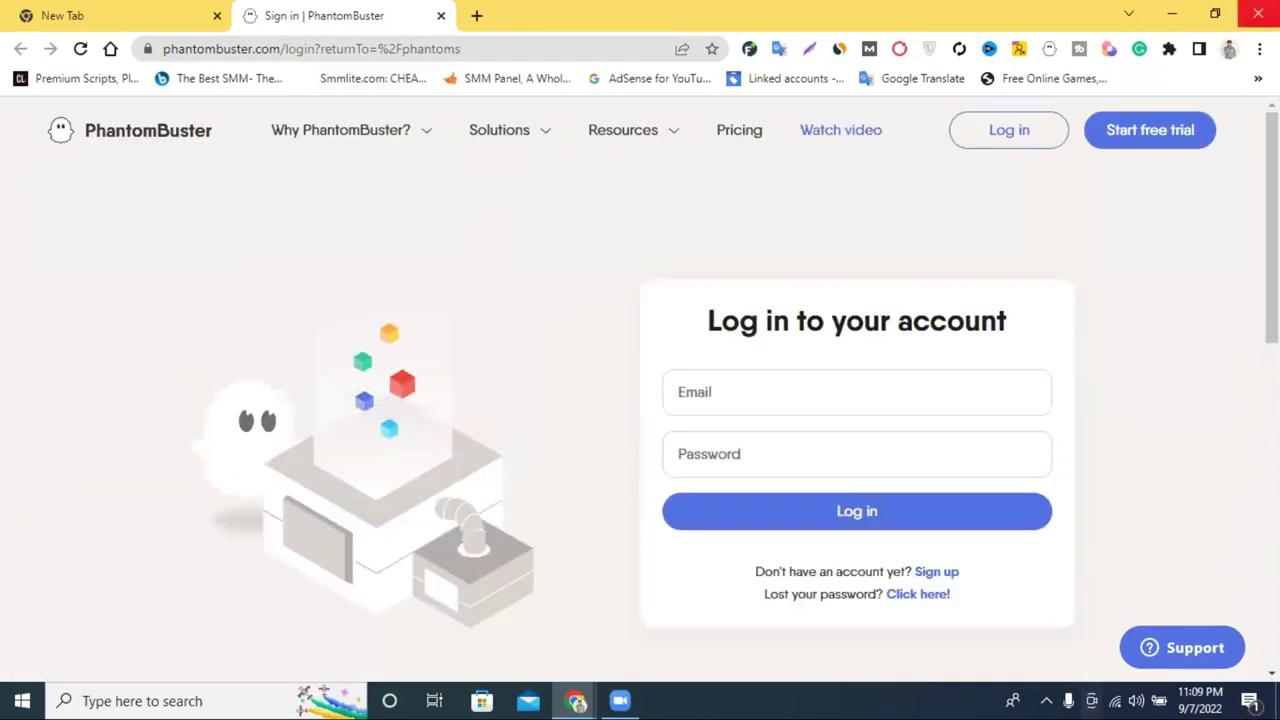
- Return to the incognito window, dismiss Capterra's top-rated software form, look over the Social Mako page and close its tab
left_click(575, 700)
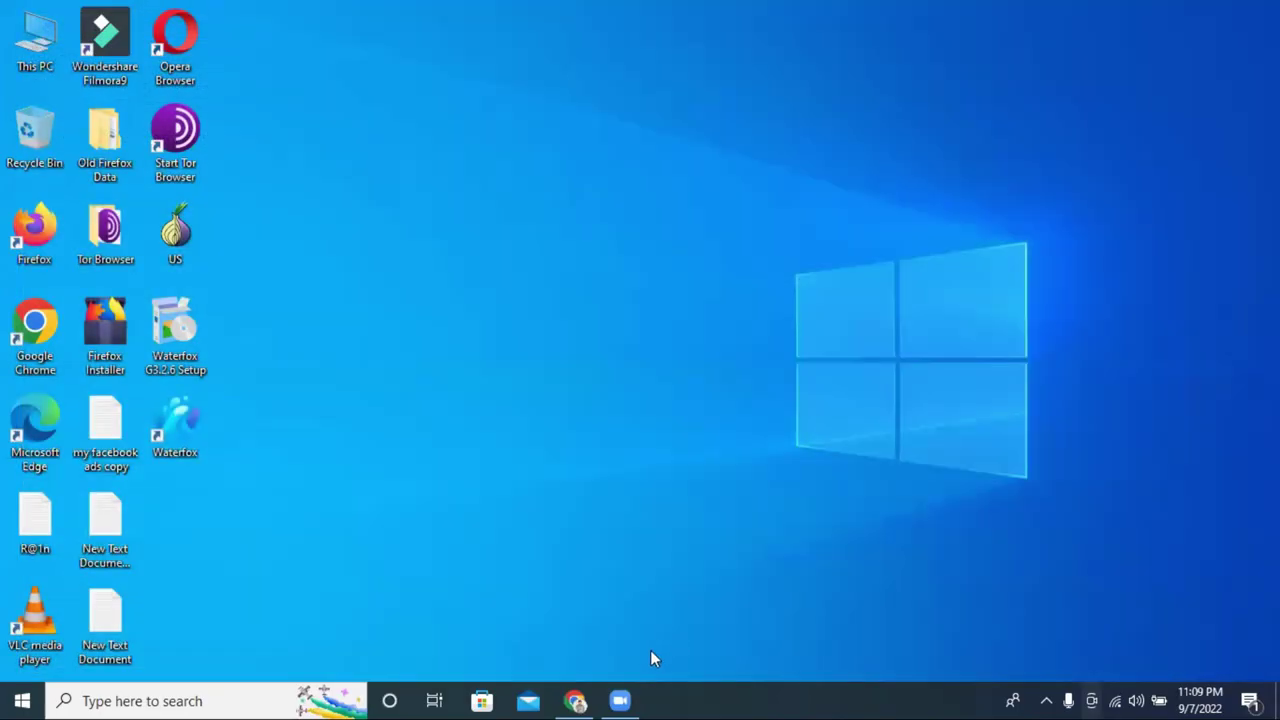
left_click(575, 700)
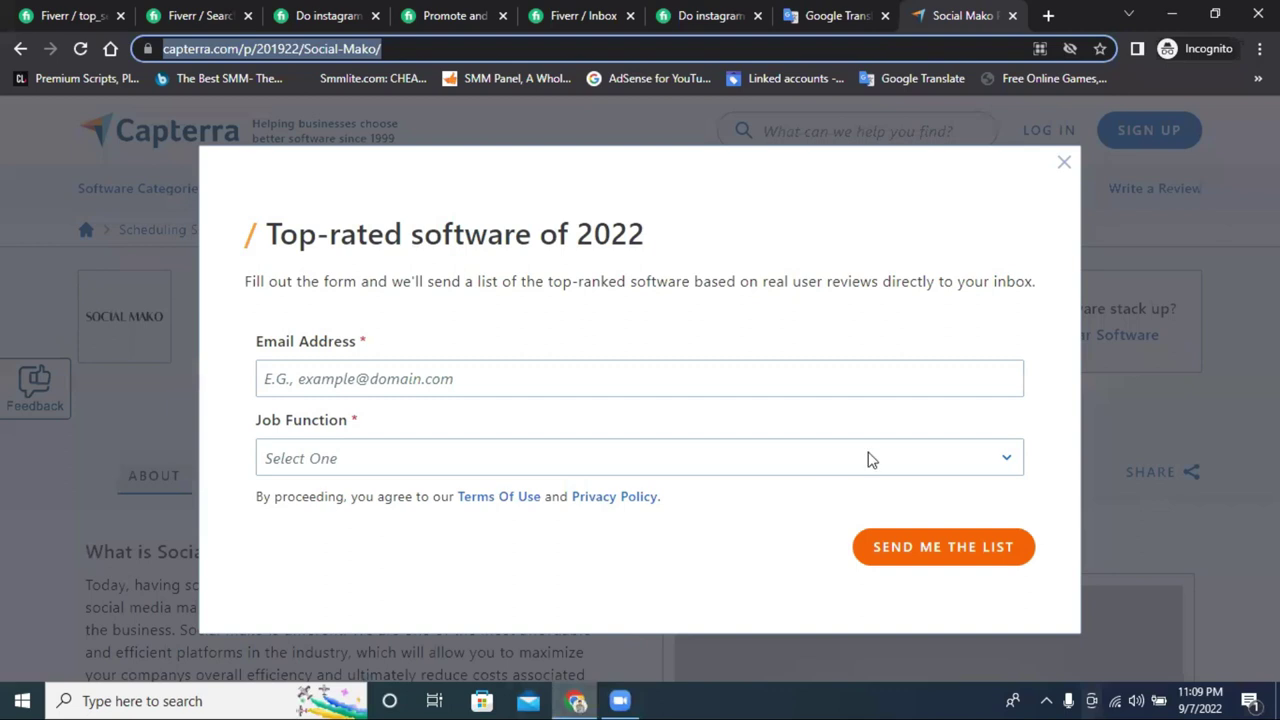
left_click(1058, 186)
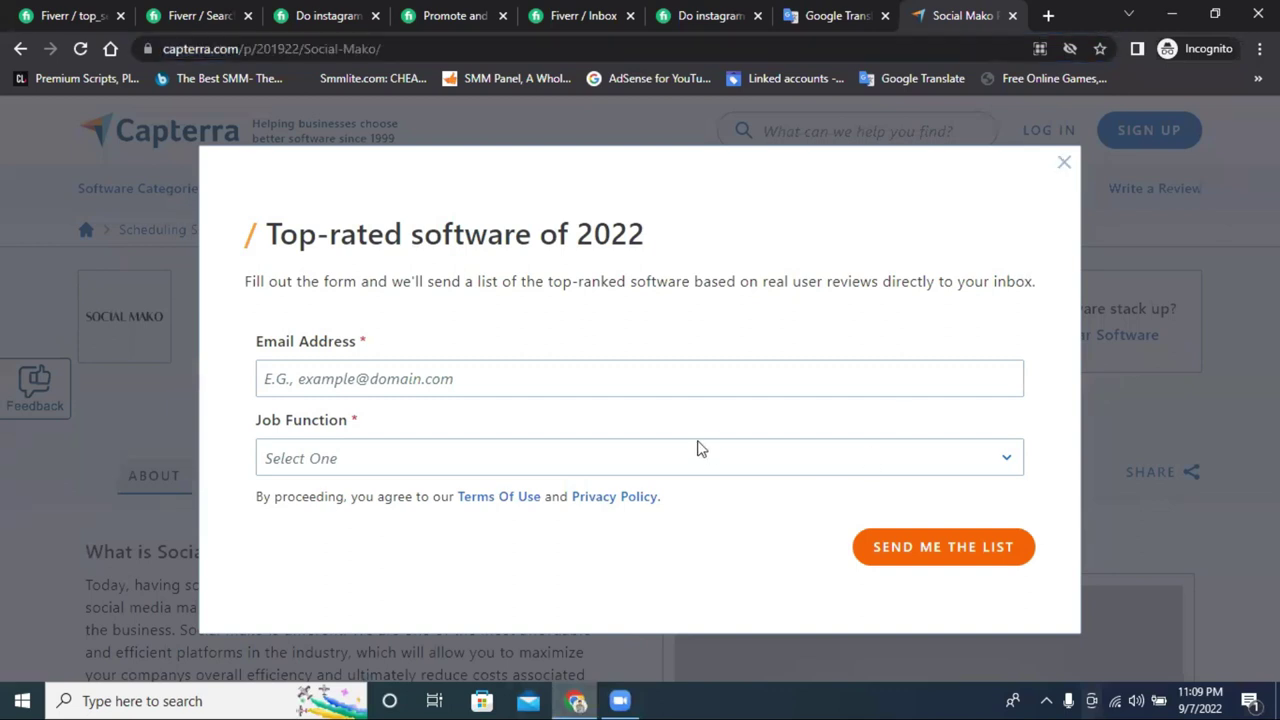
scroll(700, 449, "down", 3)
scroll(697, 449, "down", 3)
scroll(691, 449, "up", 5)
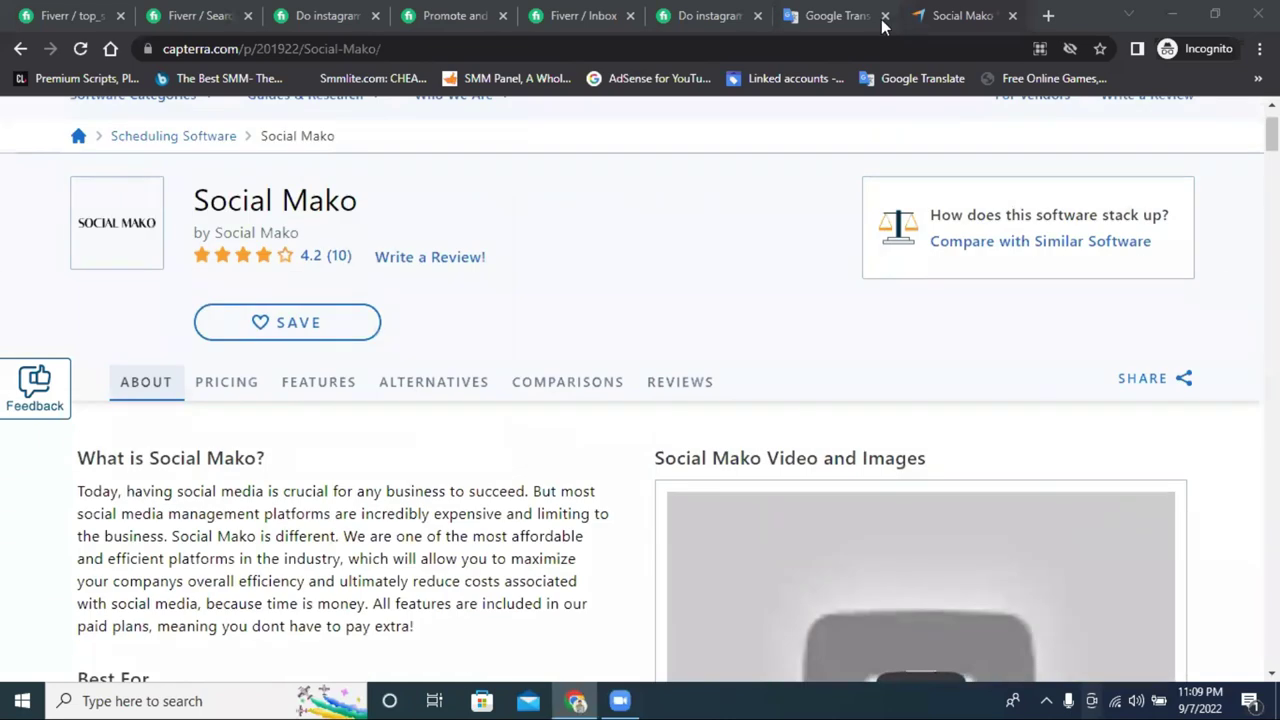
left_click(1013, 17)
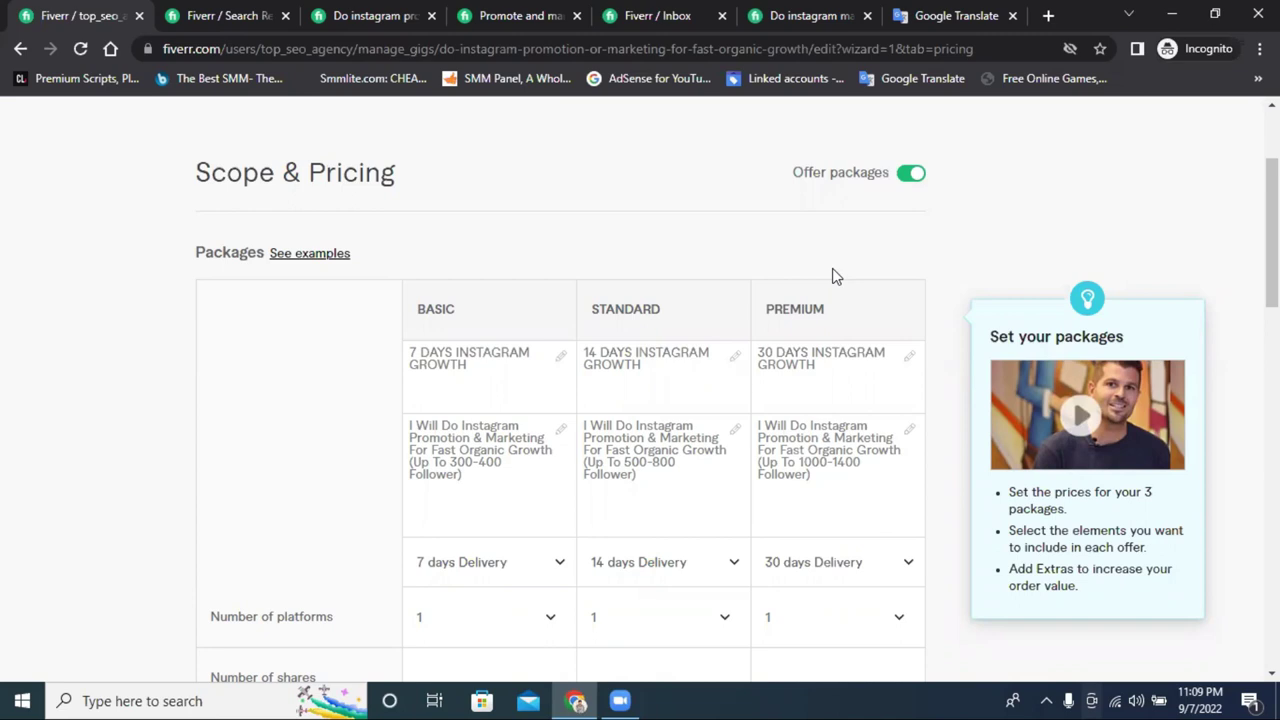
- Review the three packages' details and prices and the extra services on the gig's pricing page
scroll(957, 294, "down", 7)
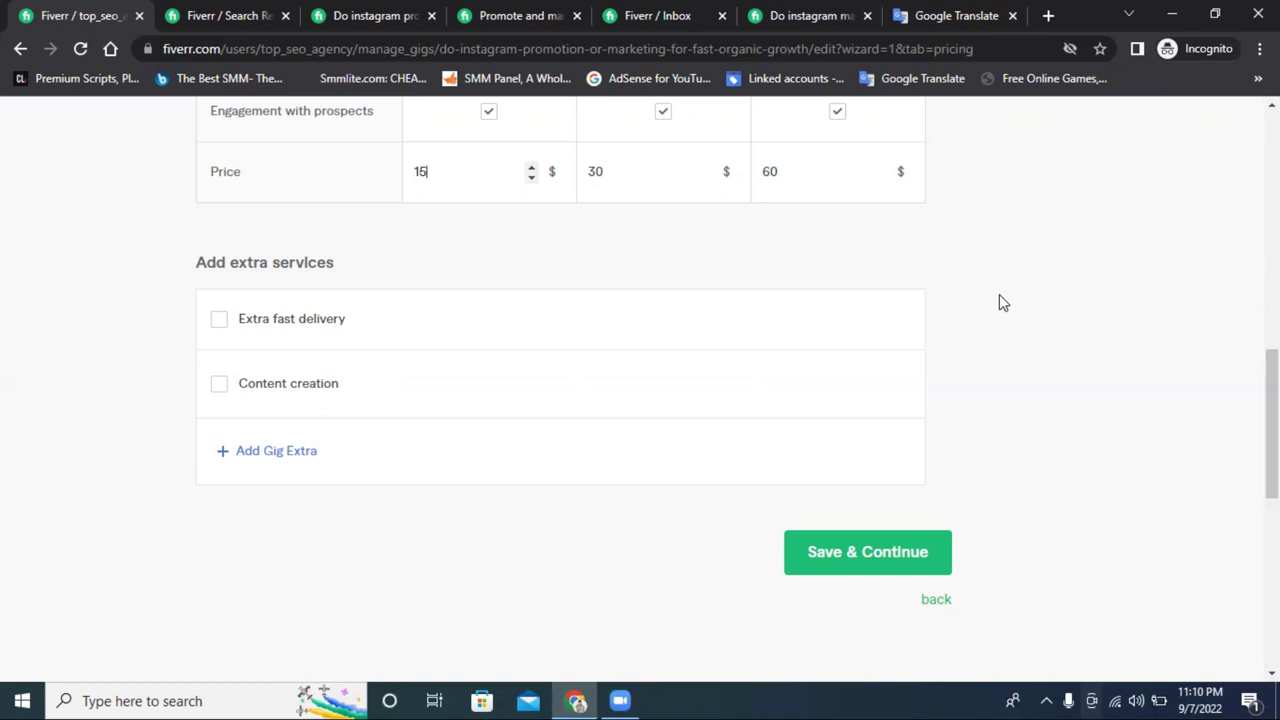
scroll(1007, 209, "up", 1)
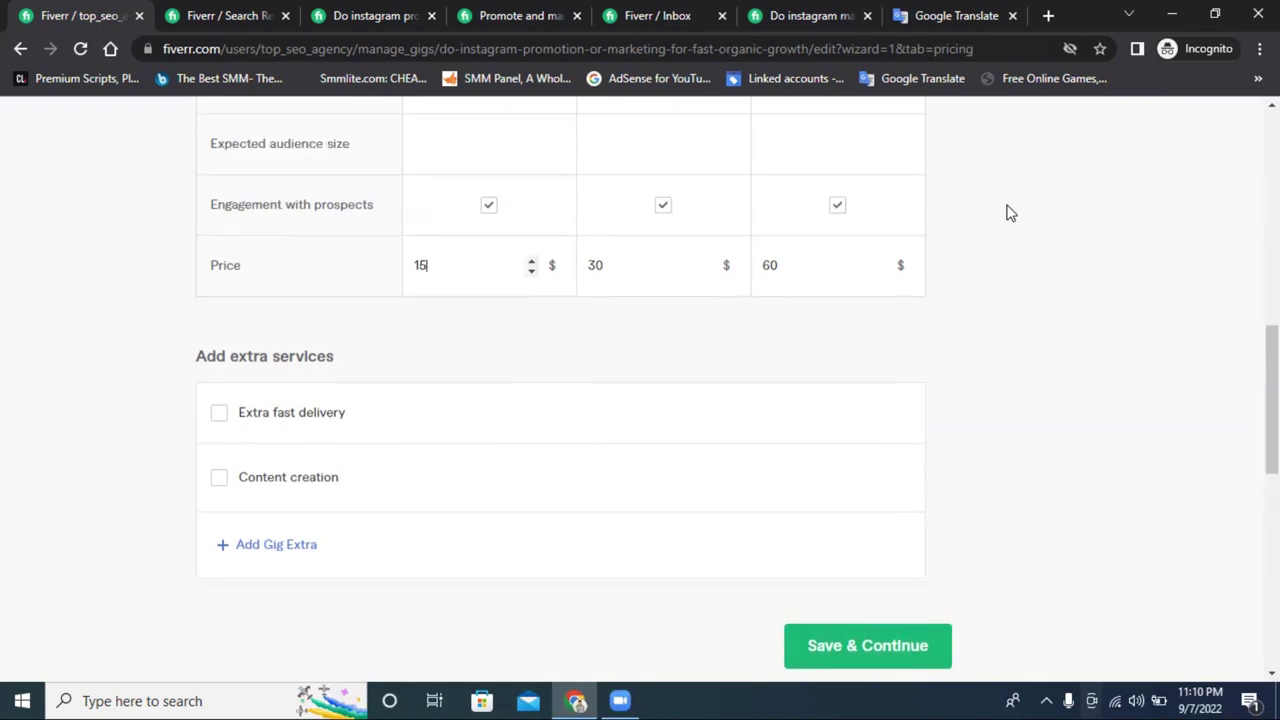
scroll(1007, 212, "down", 1)
scroll(1007, 212, "up", 3)
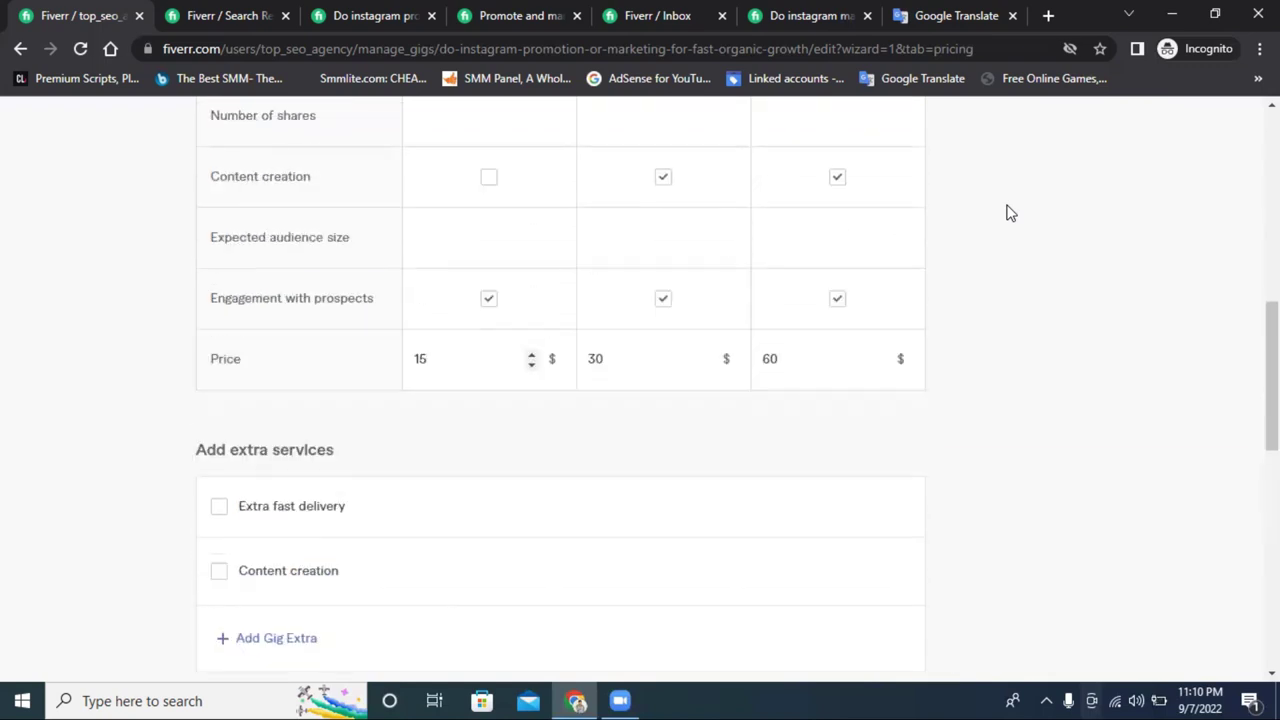
scroll(1008, 212, "up", 4)
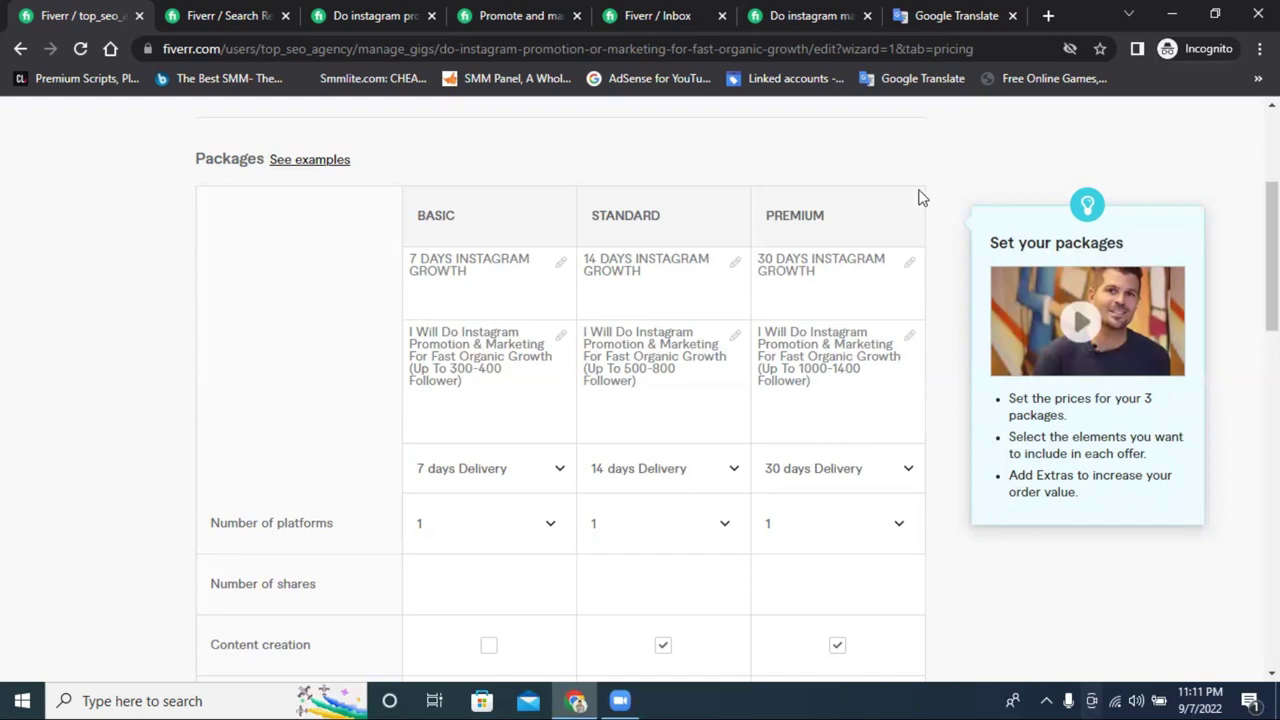
- Look at the competing gigs for Instagram marketing and organic page growth, and return to the gig being edited
left_click(812, 20)
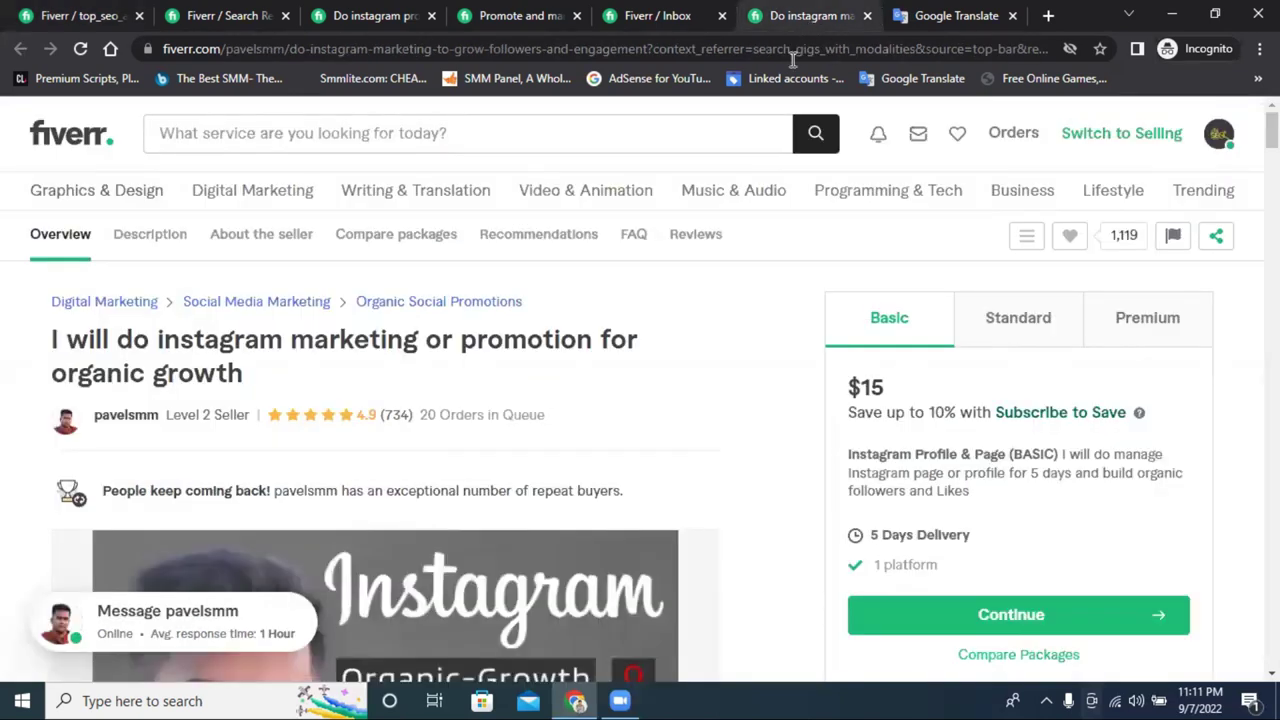
left_click(643, 20)
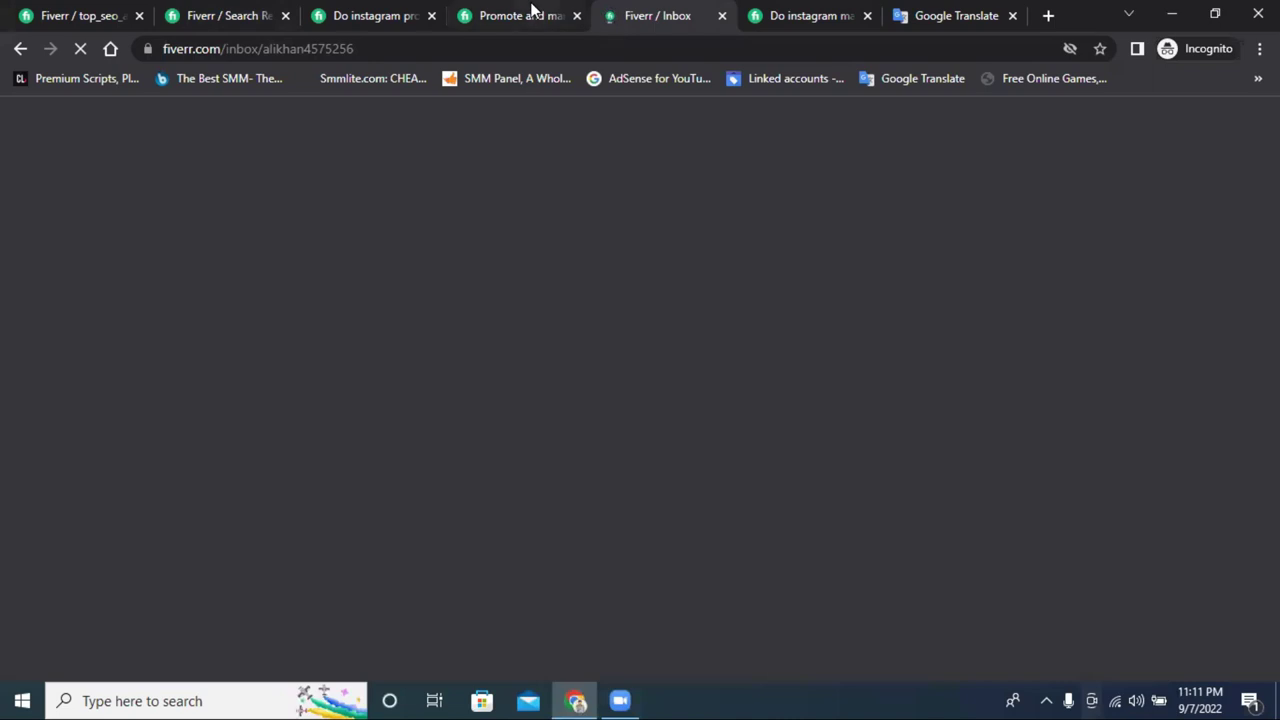
left_click(531, 12)
left_click(628, 12)
left_click(494, 10)
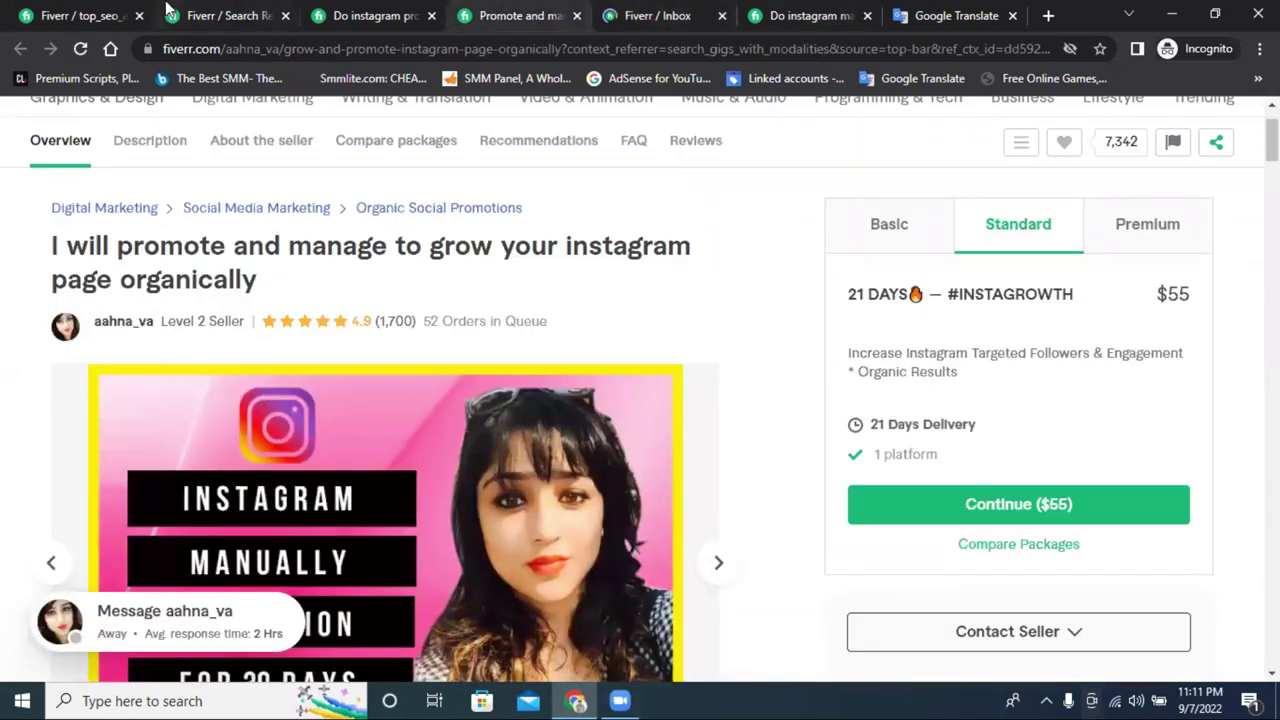
left_click(100, 10)
- Recheck the packages from titles to prices, and save the pricing to continue to Description & FAQ
scroll(560, 263, "down", 1)
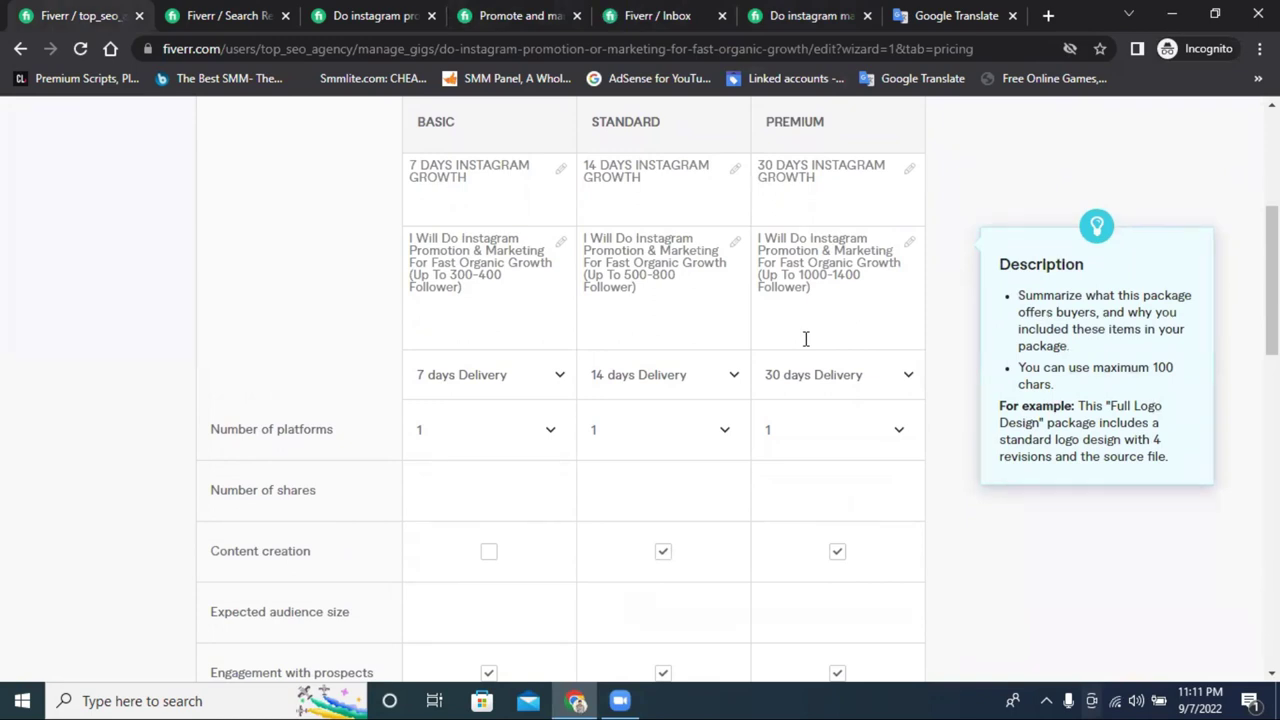
scroll(943, 366, "down", 9)
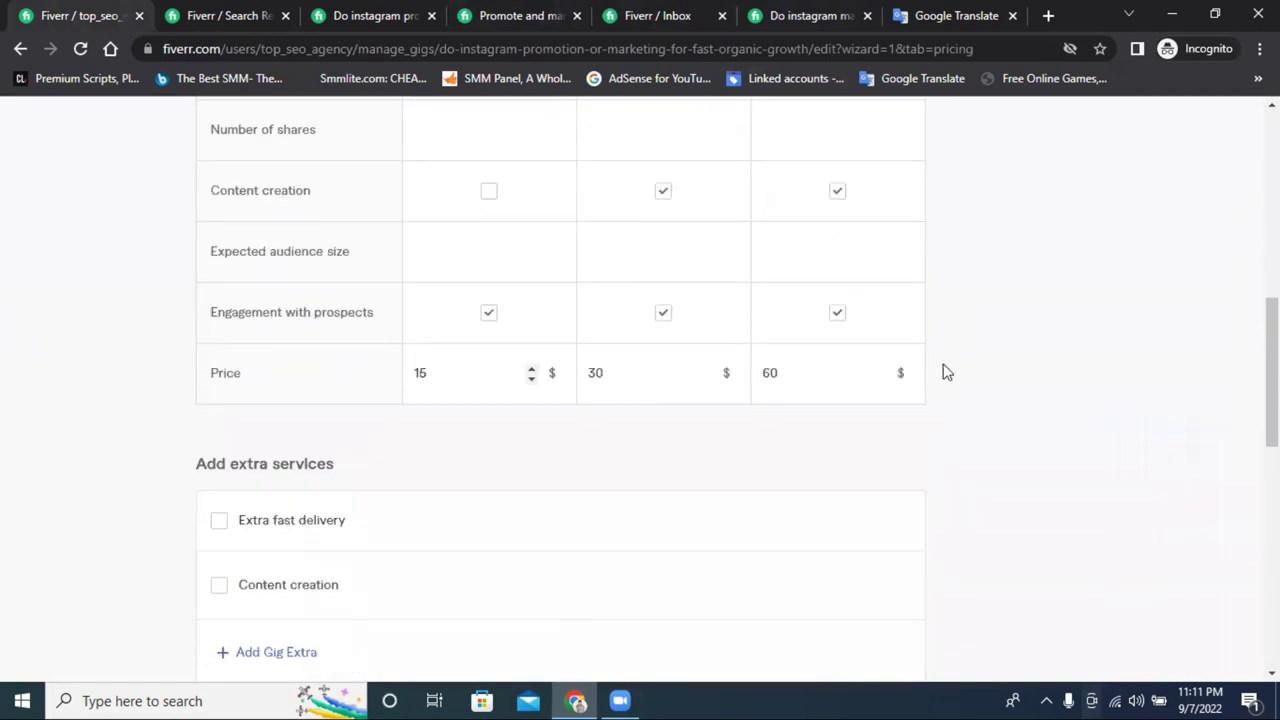
scroll(994, 326, "up", 4)
scroll(829, 323, "up", 6)
scroll(869, 311, "down", 4)
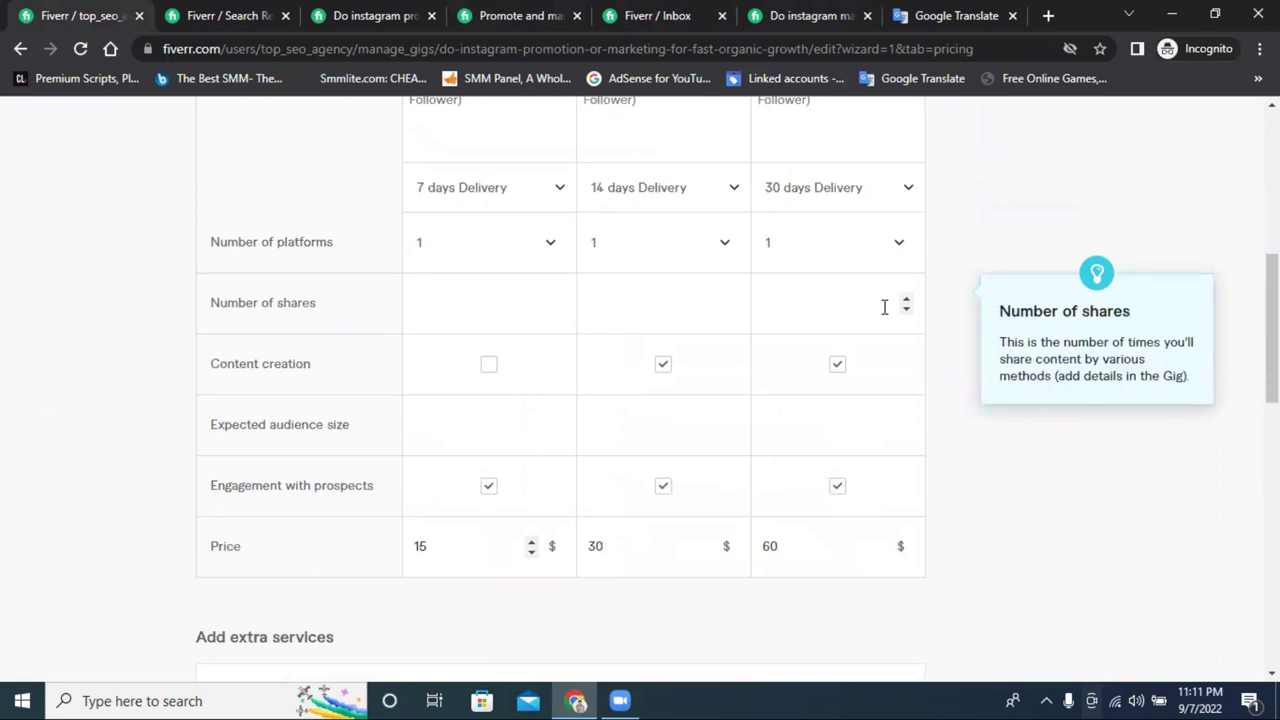
scroll(883, 310, "down", 7)
scroll(883, 320, "up", 3)
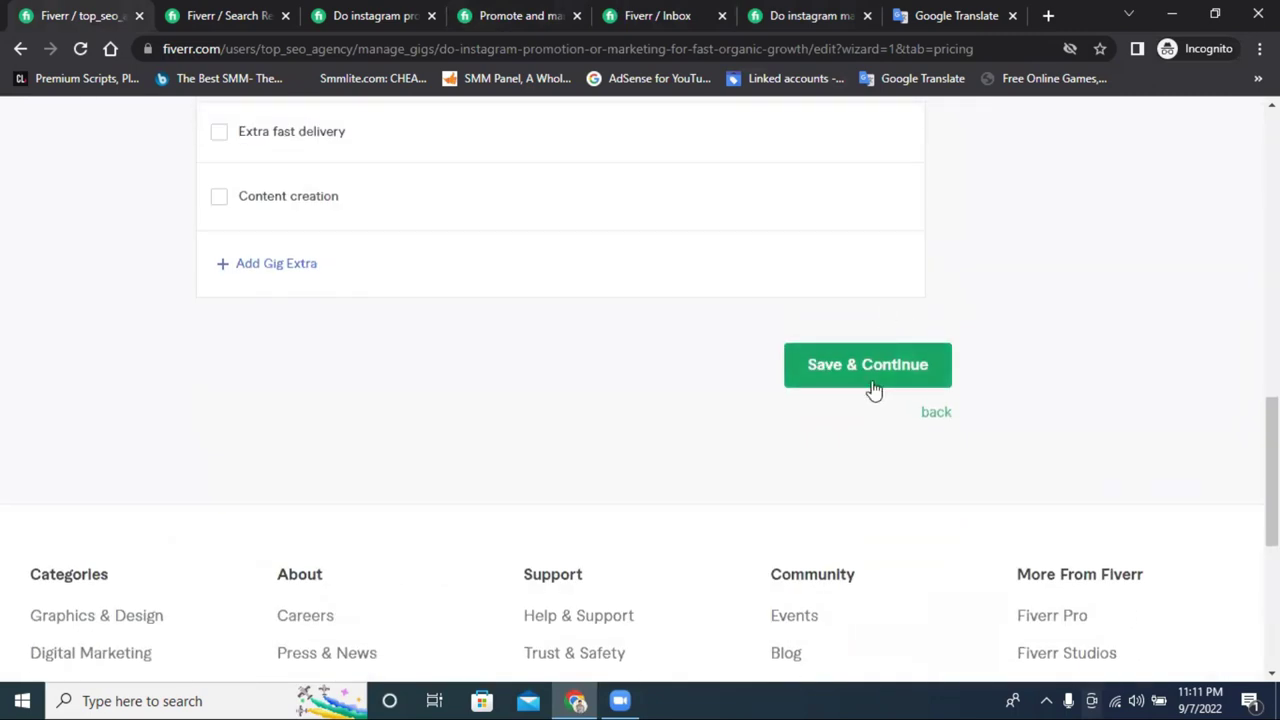
left_click(858, 385)
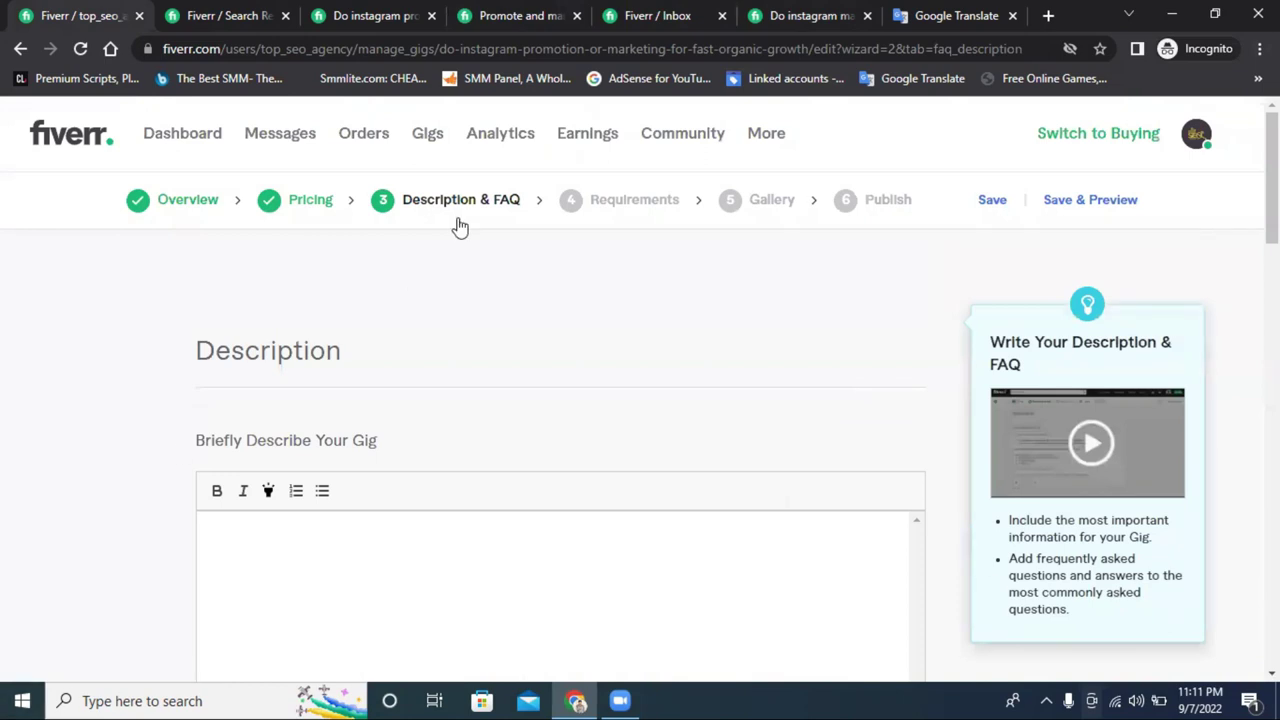
- Start the gig description with the heading "Services:"
scroll(651, 271, "down", 1)
left_click(234, 476)
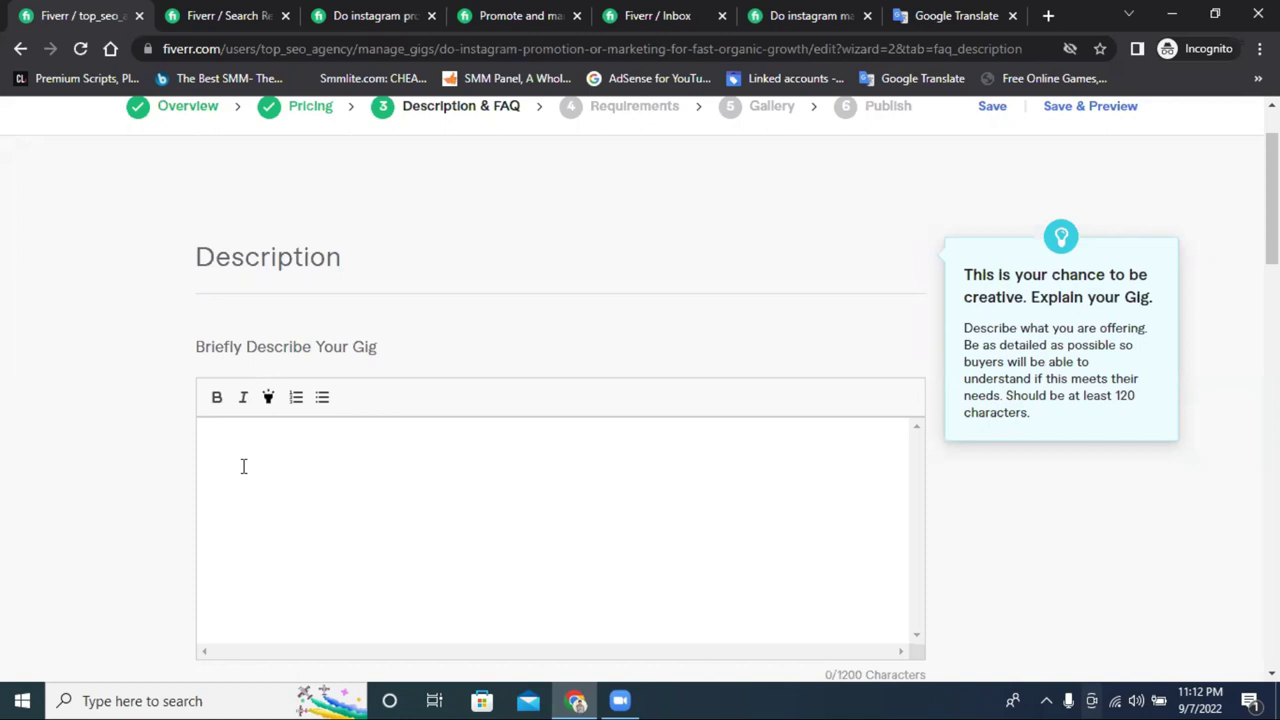
type("Services:")
left_click(281, 438)
- Switch to Google Translate and reword the third draft line to "I will do organic instagram marketing for fast organic growth"
left_click(218, 12)
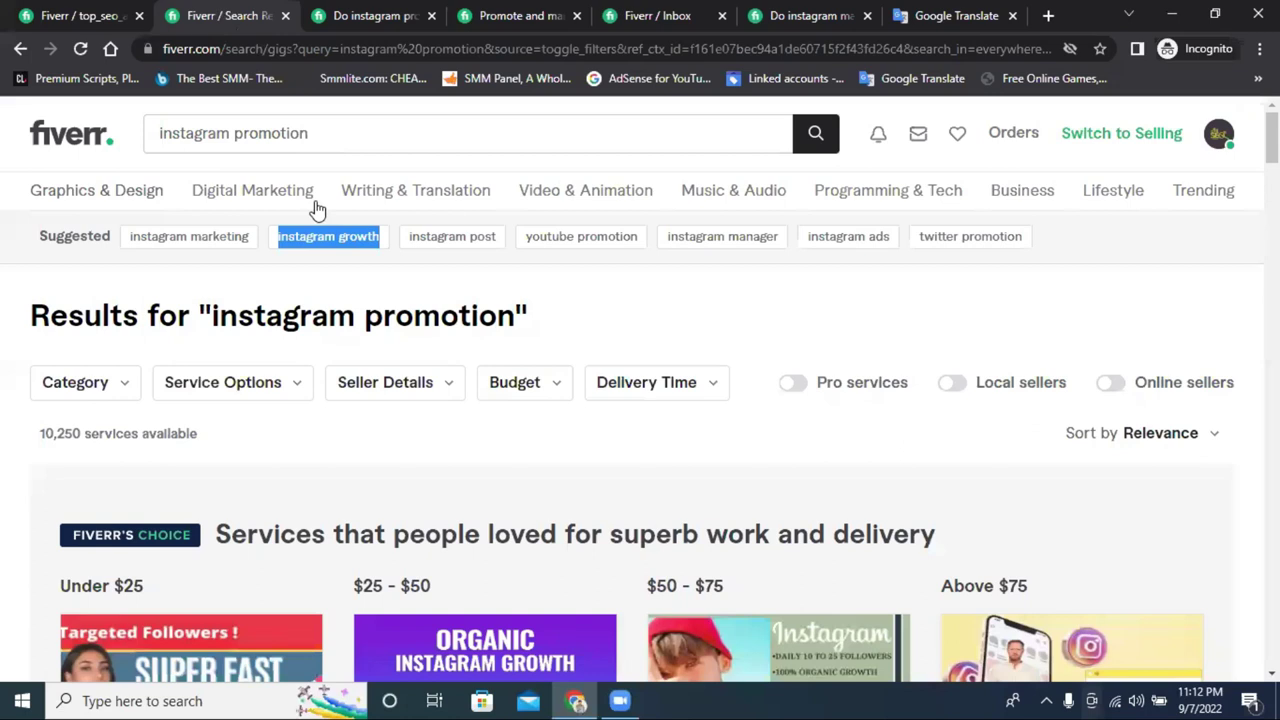
left_click(303, 12)
left_click(52, 12)
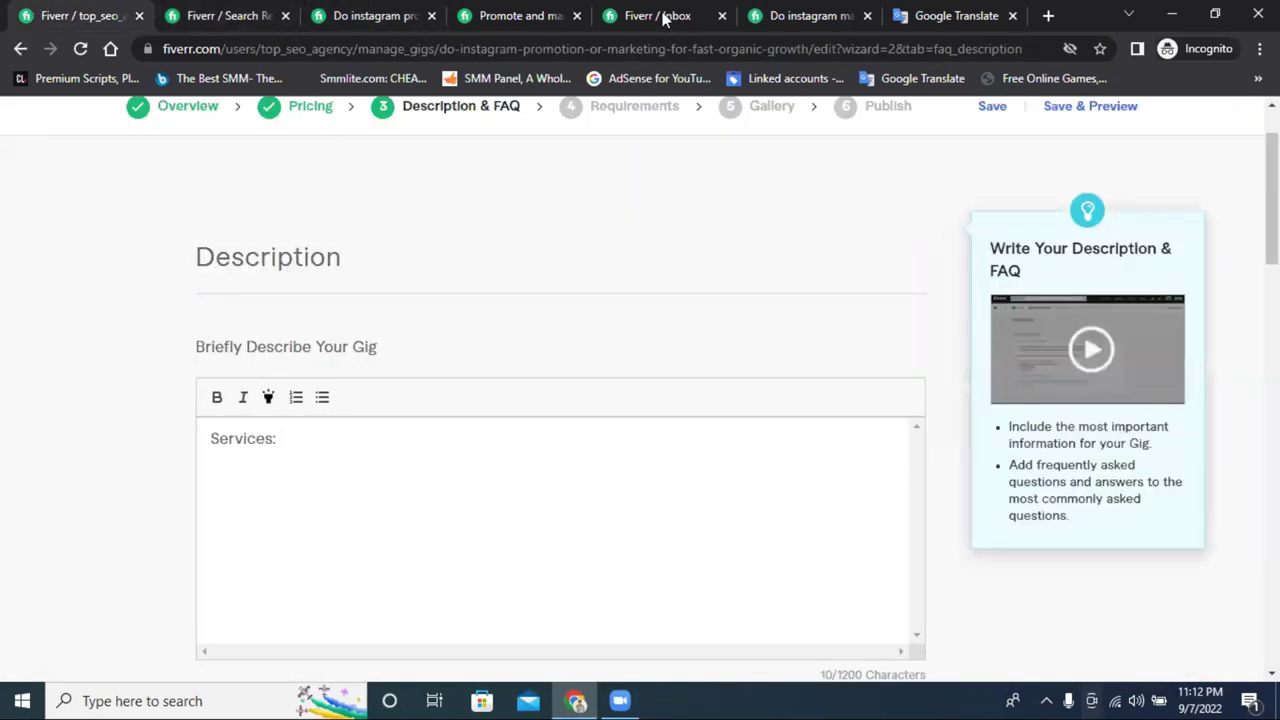
left_click(897, 12)
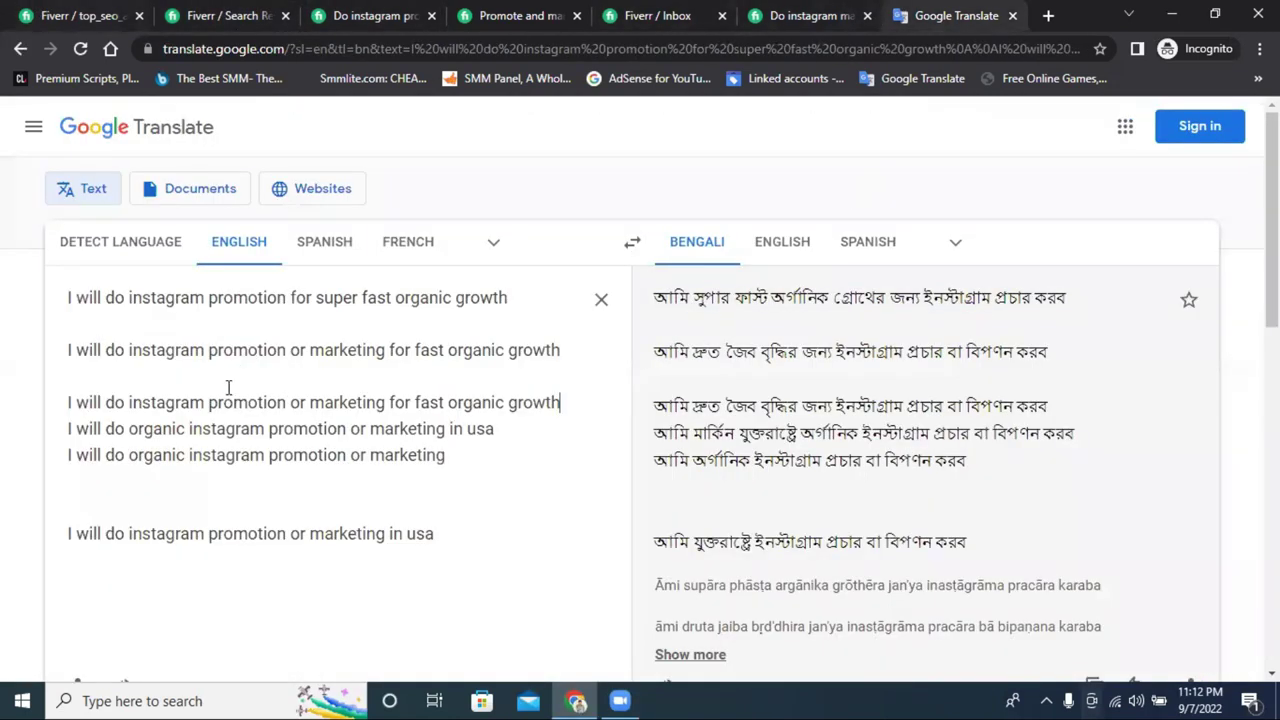
left_click_drag(128, 402, 212, 403)
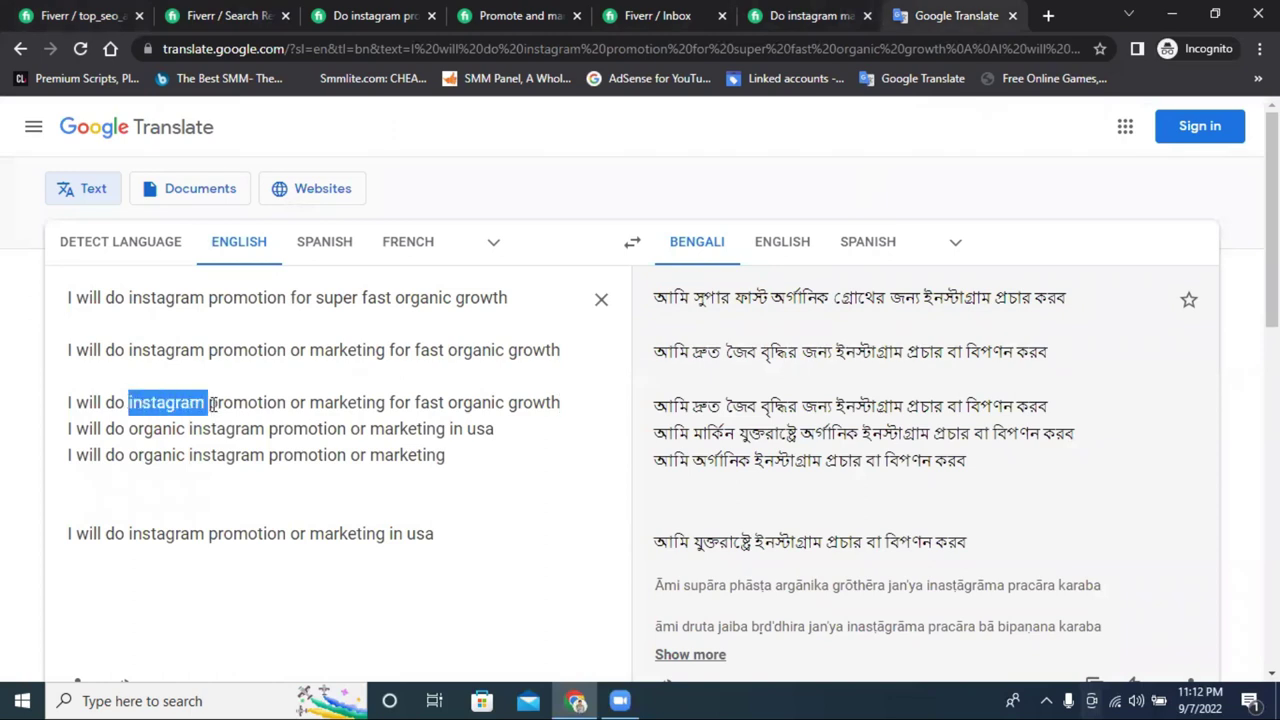
double_click(478, 402)
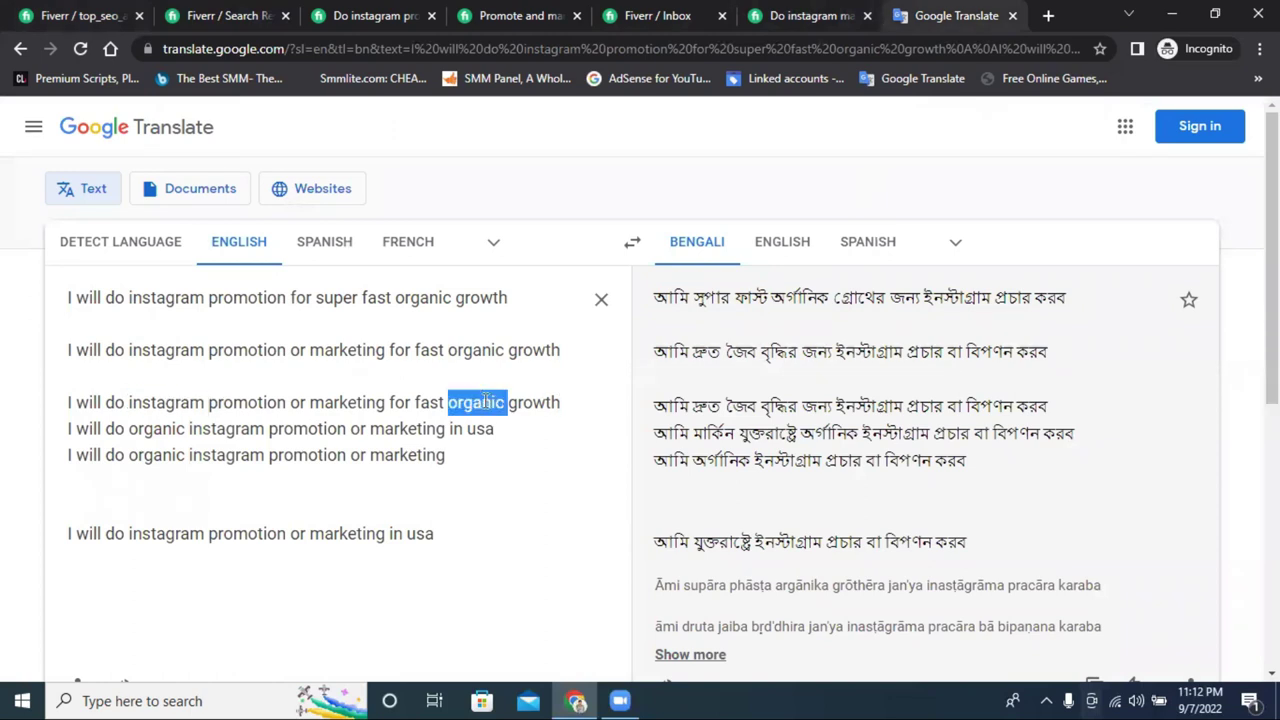
right_click(480, 400)
left_click(562, 174)
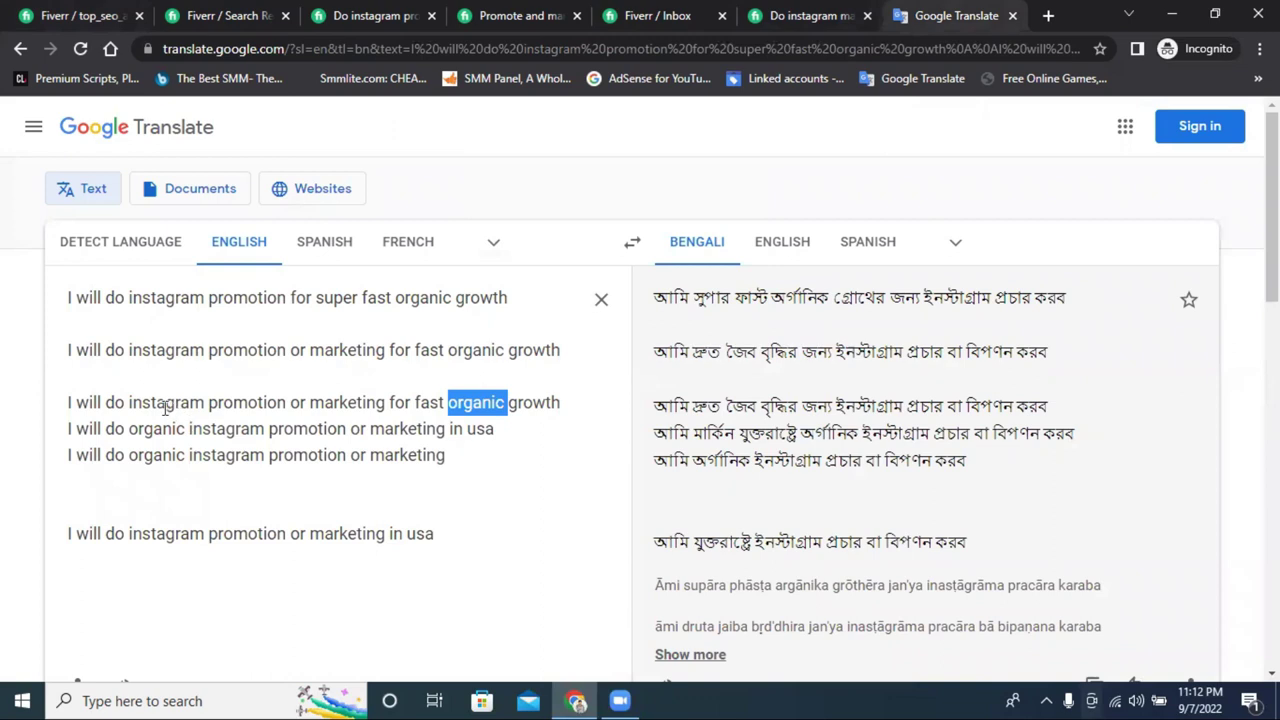
left_click(129, 402)
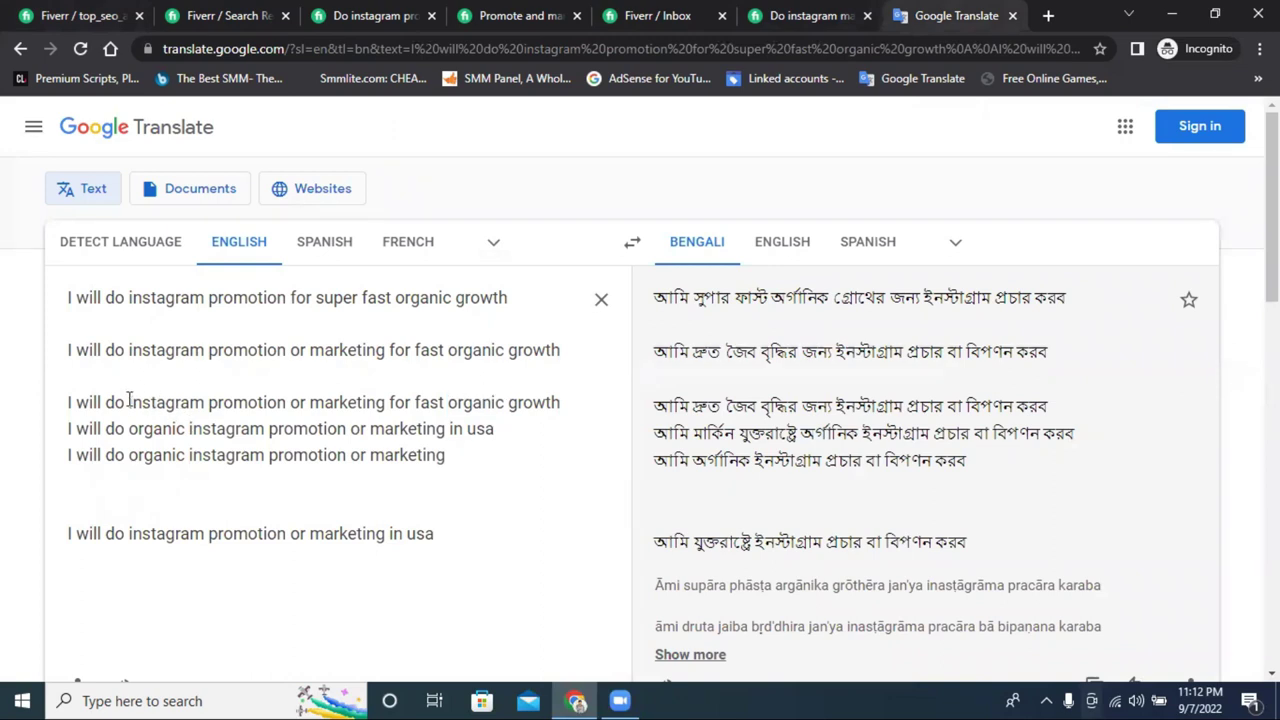
key("ctrl+v")
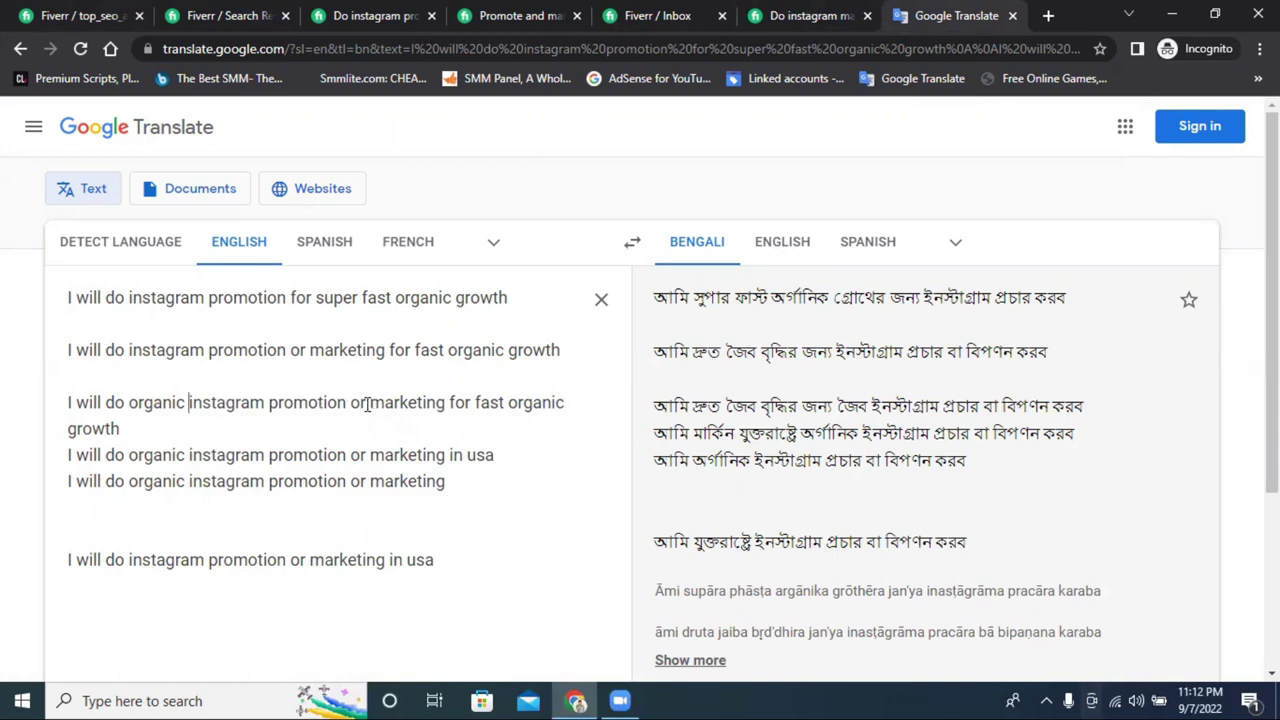
left_click_drag(367, 404, 270, 405)
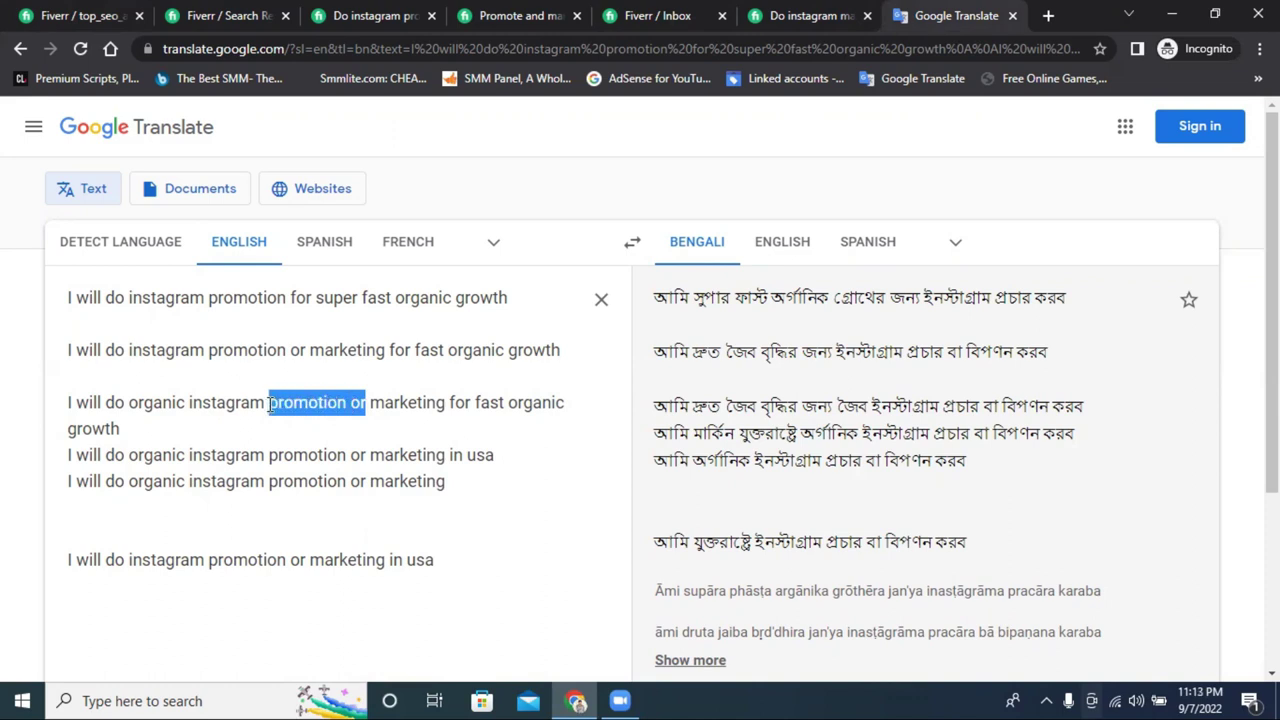
key("BackSpace")
- Copy "organic instagram marketing" from that line into the gig description after "Services:", correcting the spelling to "Instagram"
key("ctrl+Left")
key("ctrl+Left")
key("shift+Right")
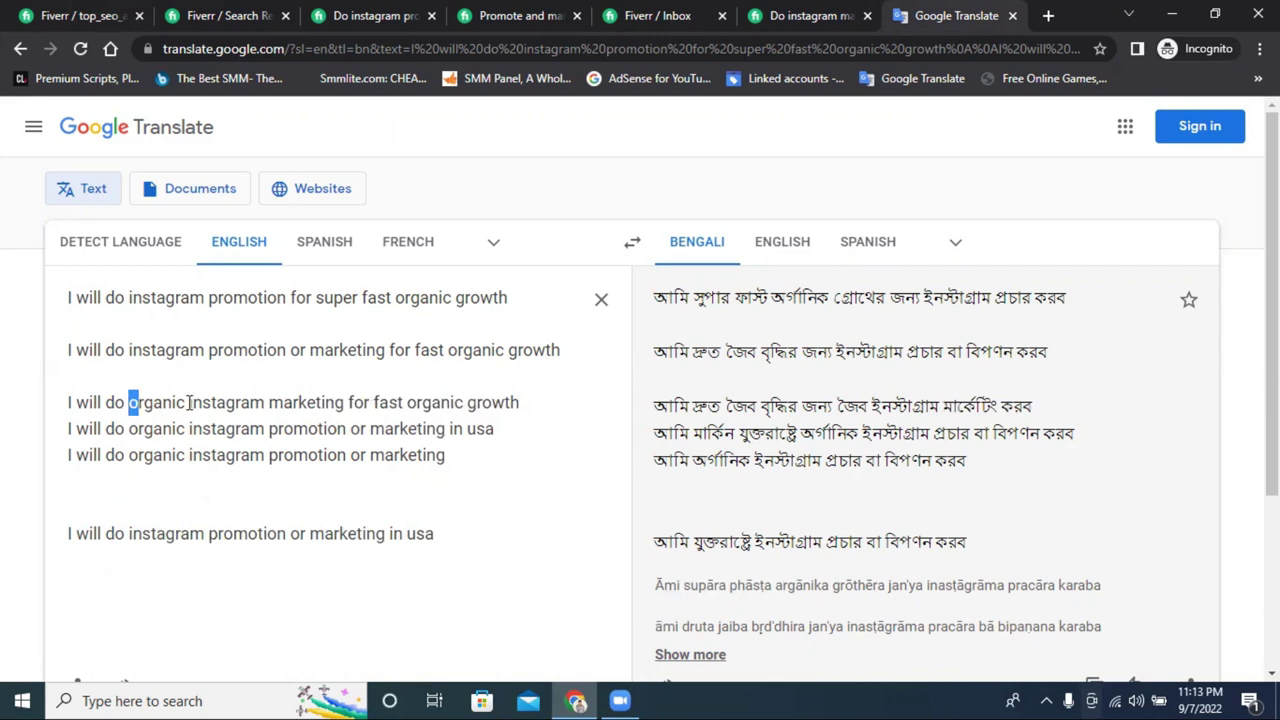
key("ctrl+shift+Right")
key("ctrl+shift+Right")
key("ctrl+shift+Right")
key("shift+Left")
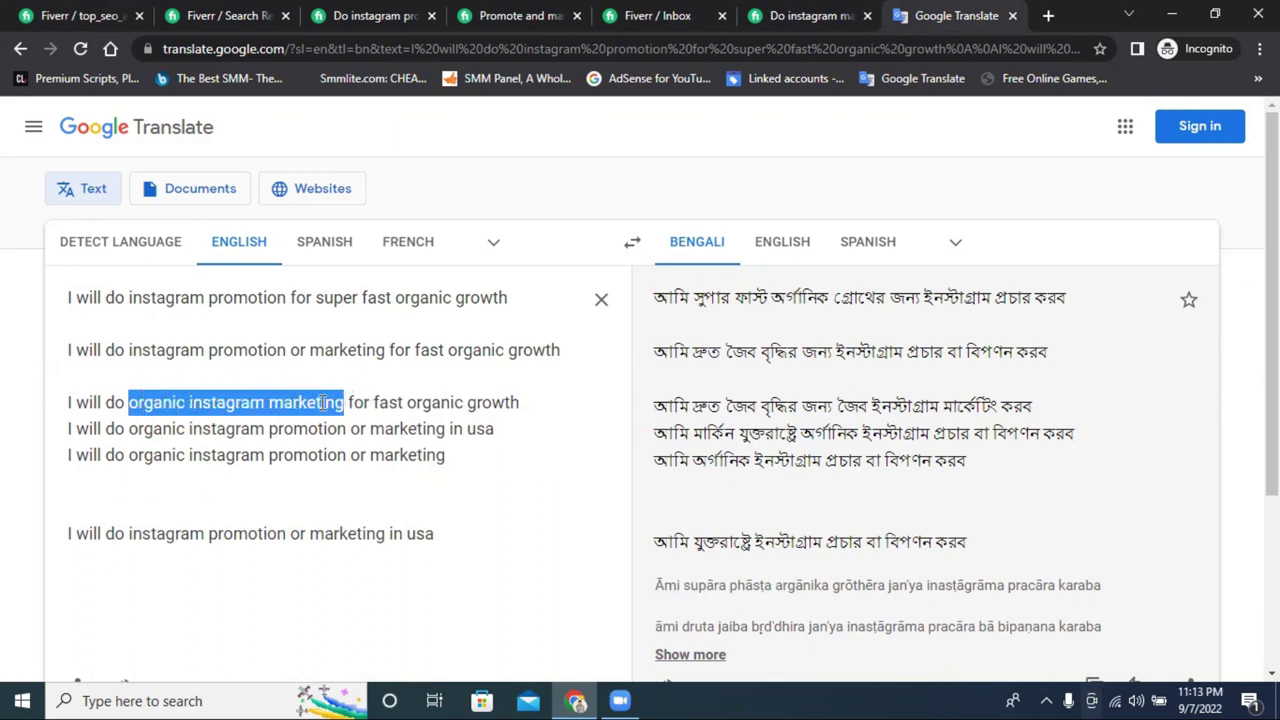
right_click(323, 402)
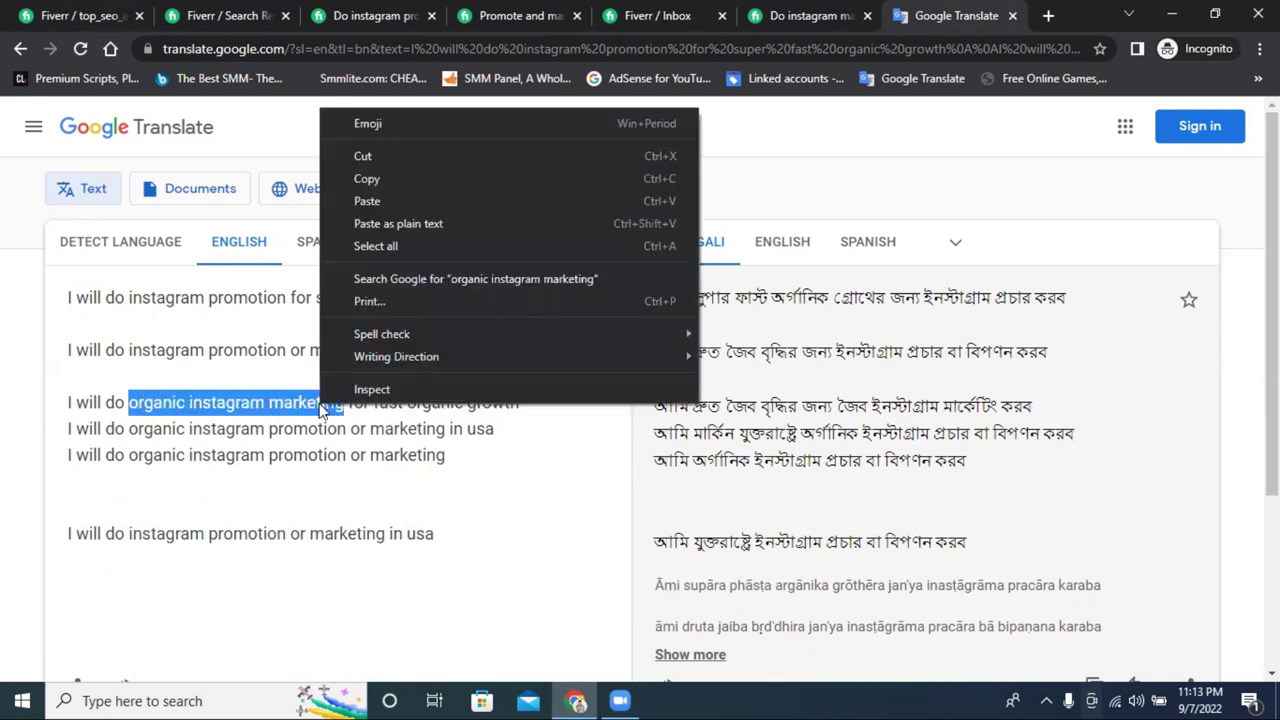
left_click(391, 176)
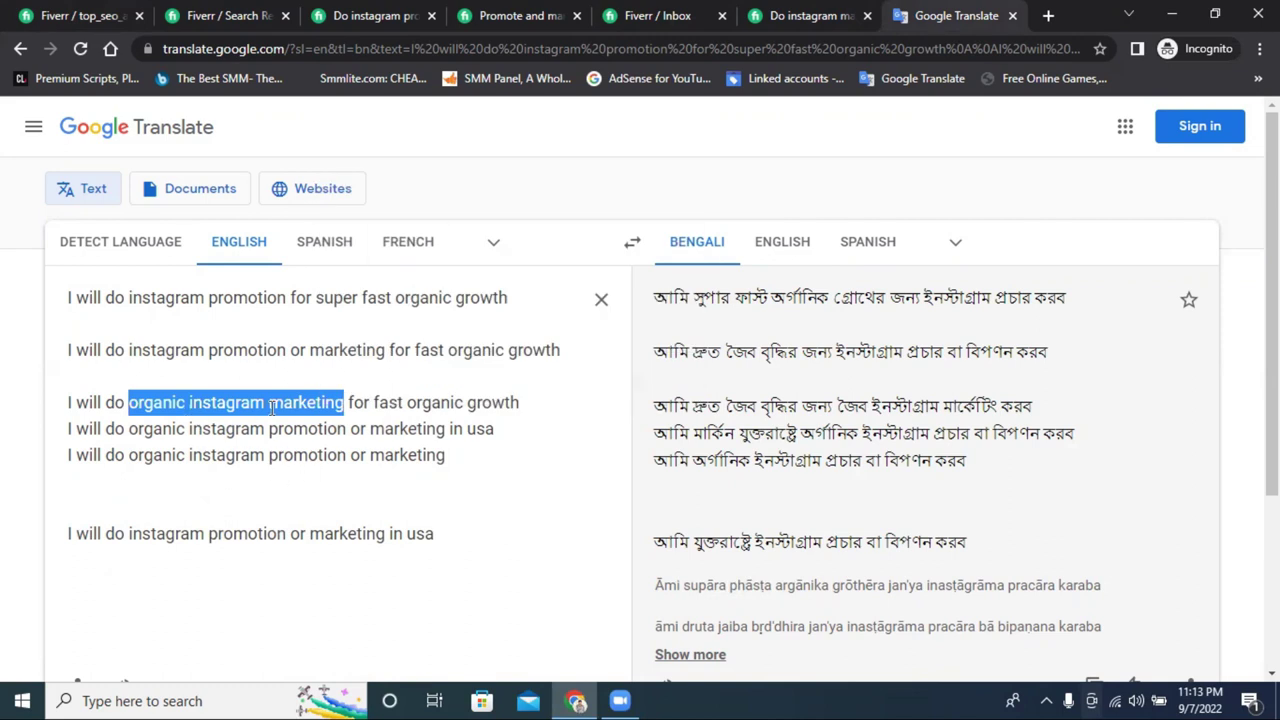
left_click(199, 10)
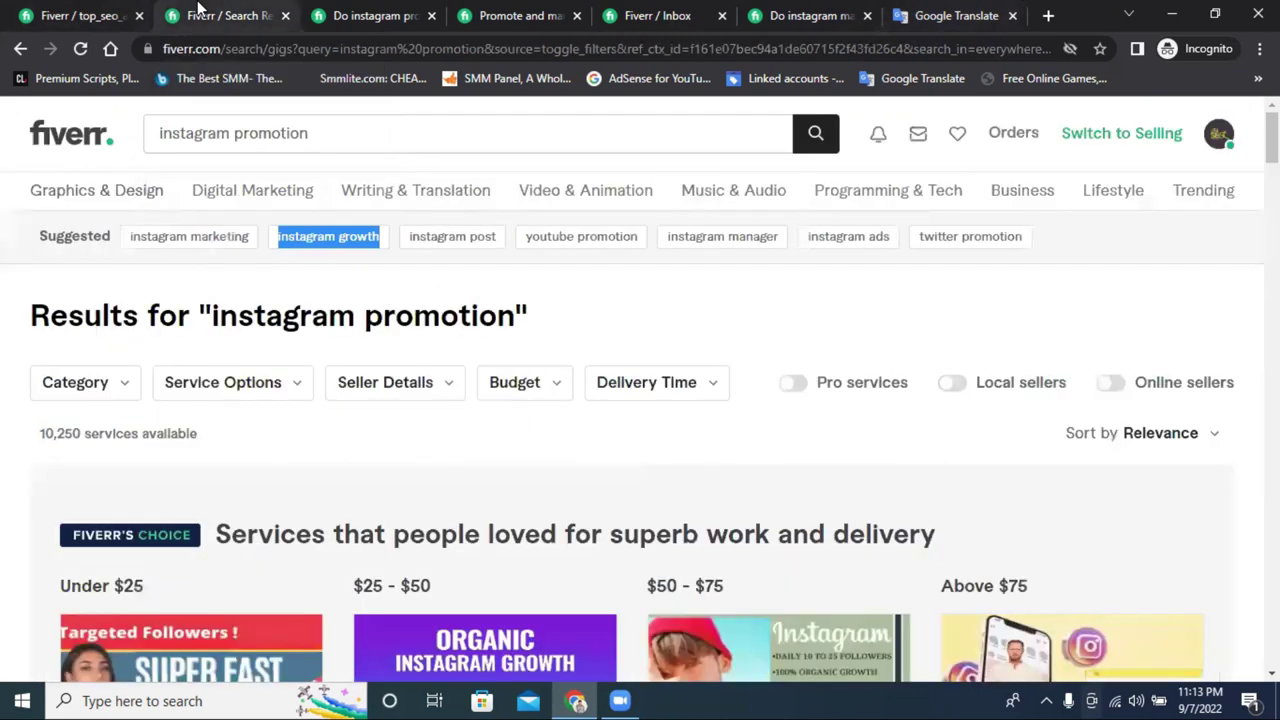
left_click(78, 15)
key("ctrl+v")
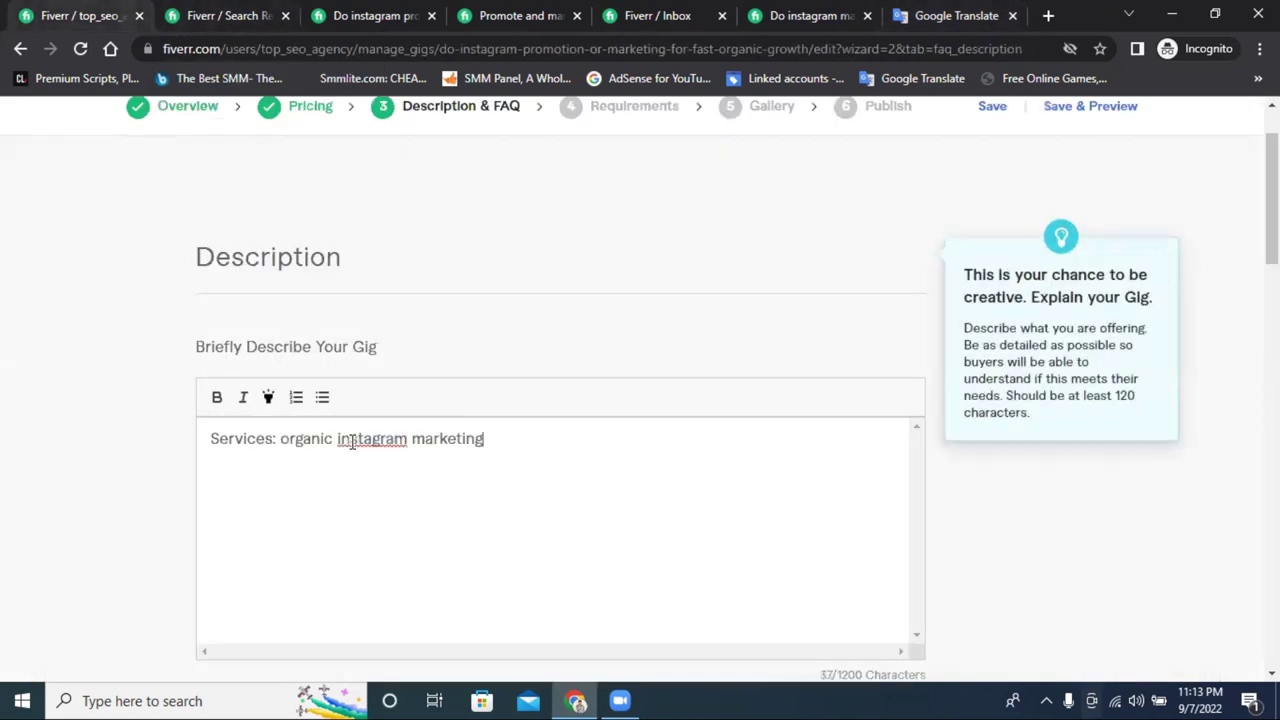
right_click(370, 440)
left_click(437, 236)
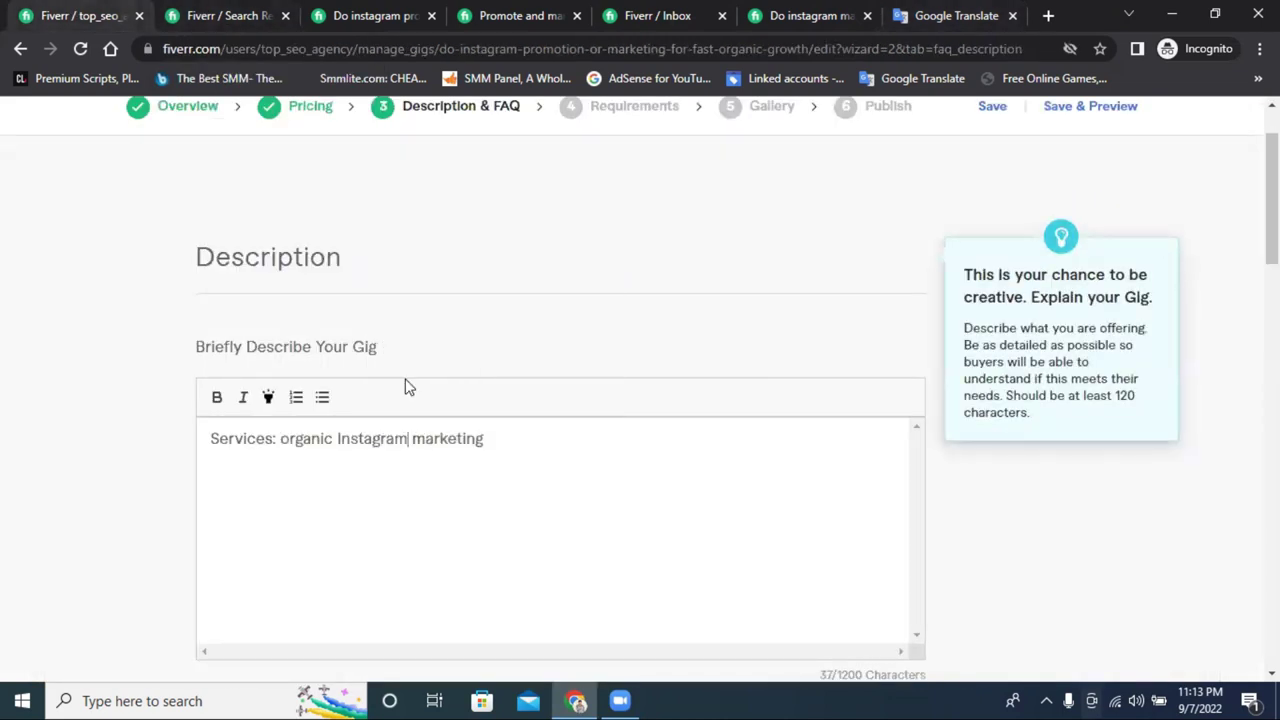
- Make the whole "Services: organic Instagram marketing" line bold and highlighted
left_click(337, 436)
left_click_drag(500, 438, 228, 447)
left_click_drag(222, 445, 212, 442)
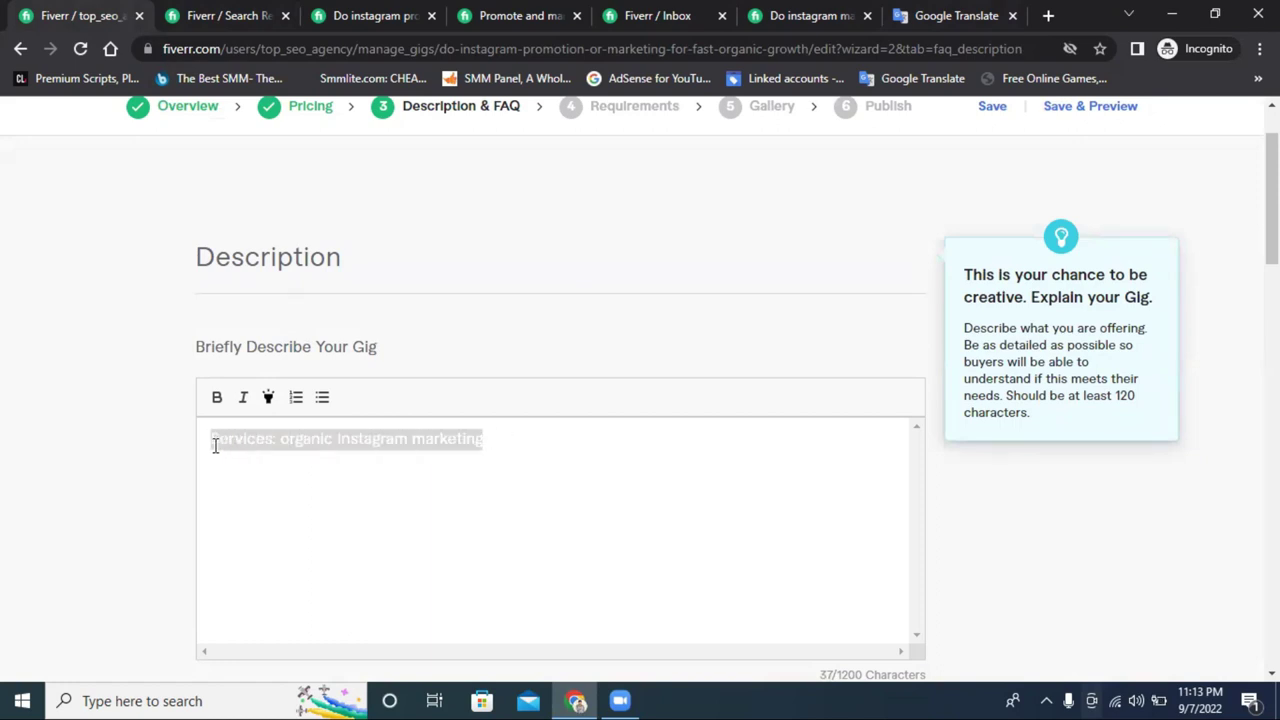
left_click(216, 400)
left_click(268, 400)
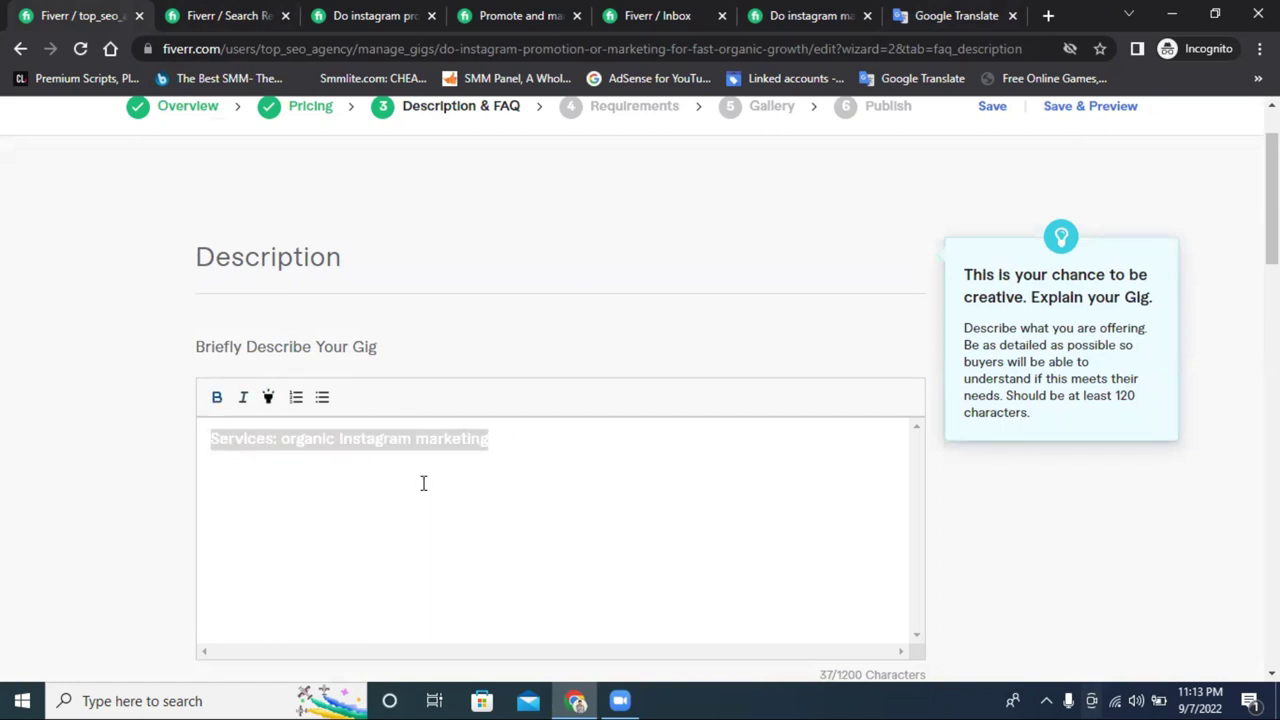
left_click(440, 472)
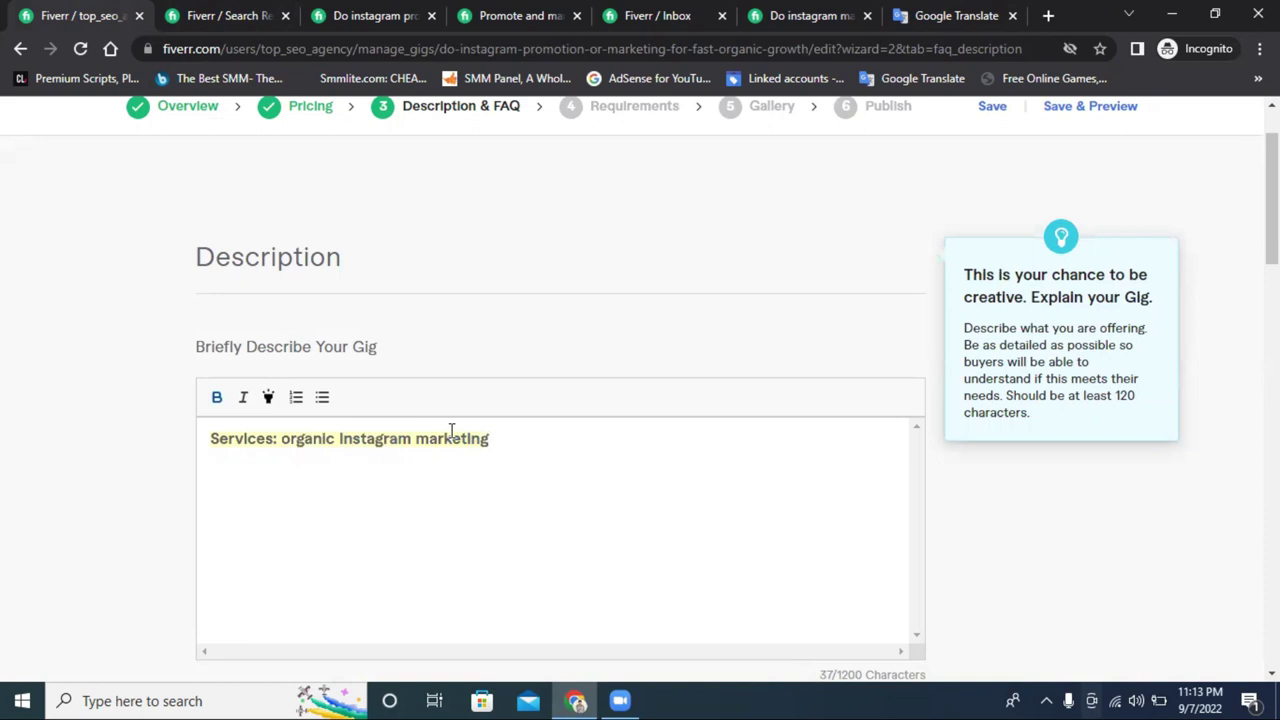
- Copy the word "promotion" from the Google Translate draft and append it with an "&" to the services line
left_click(392, 20)
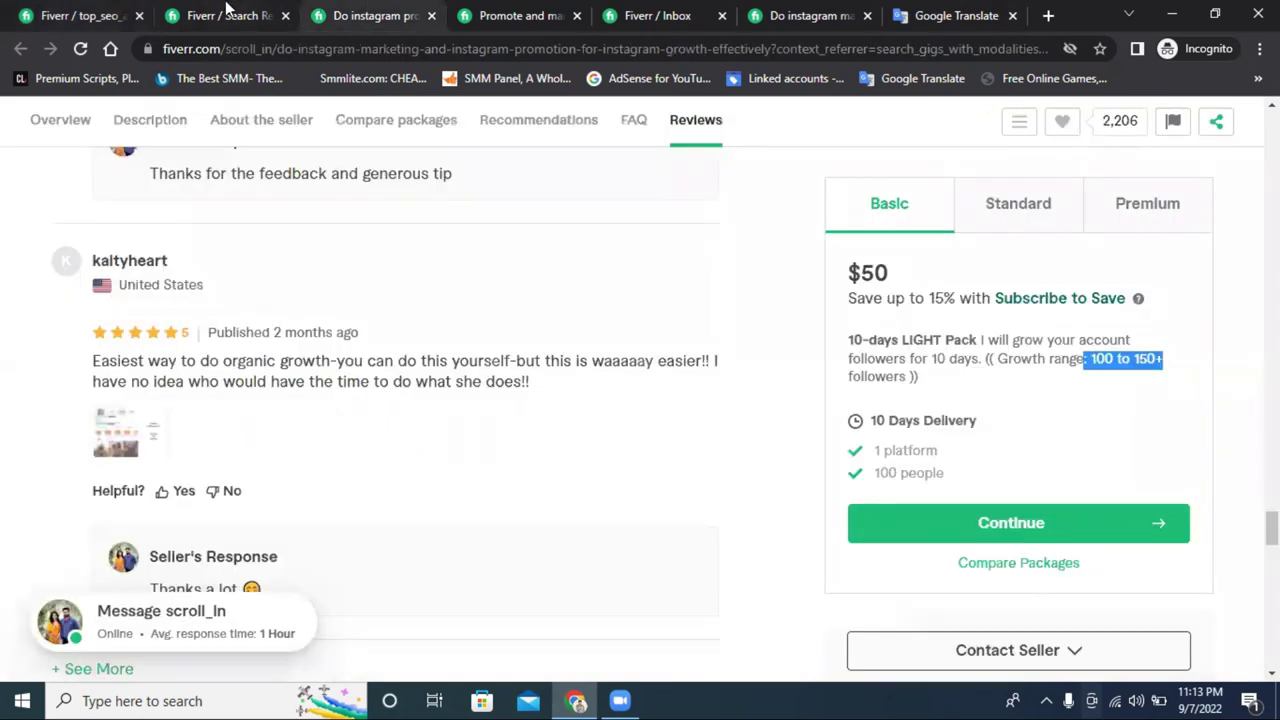
left_click(227, 12)
left_click(925, 14)
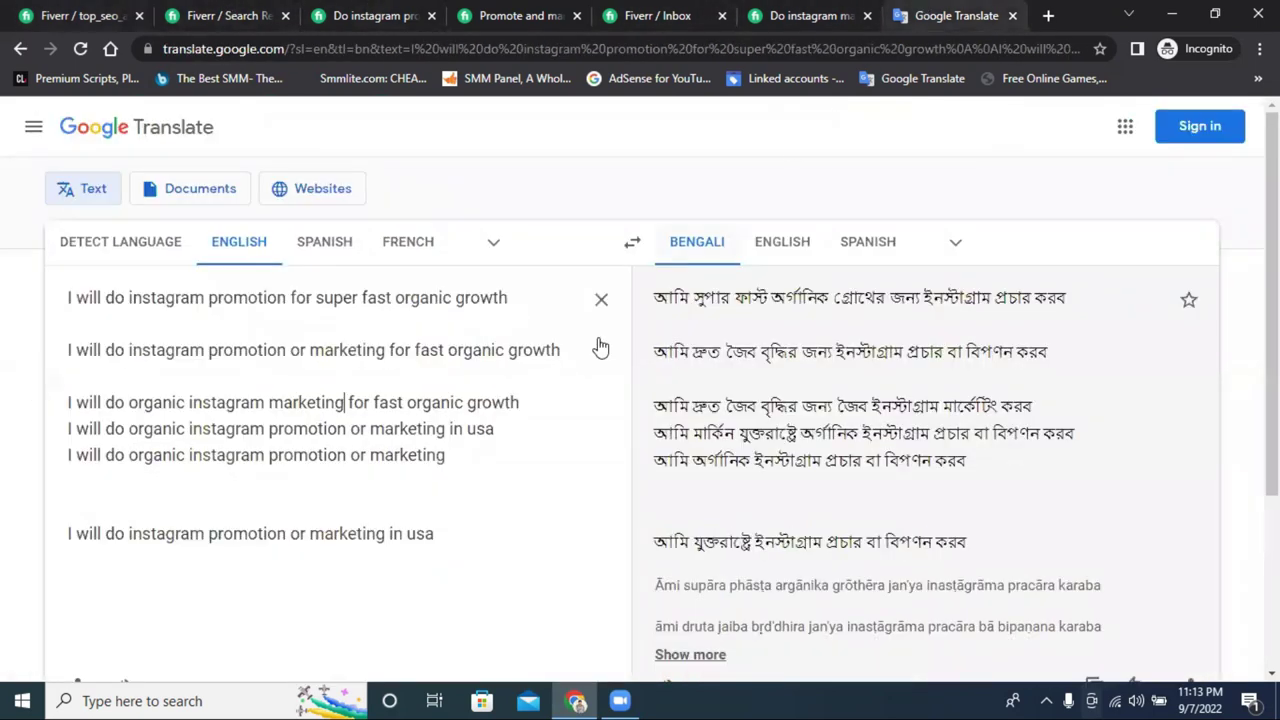
double_click(300, 432)
right_click(300, 432)
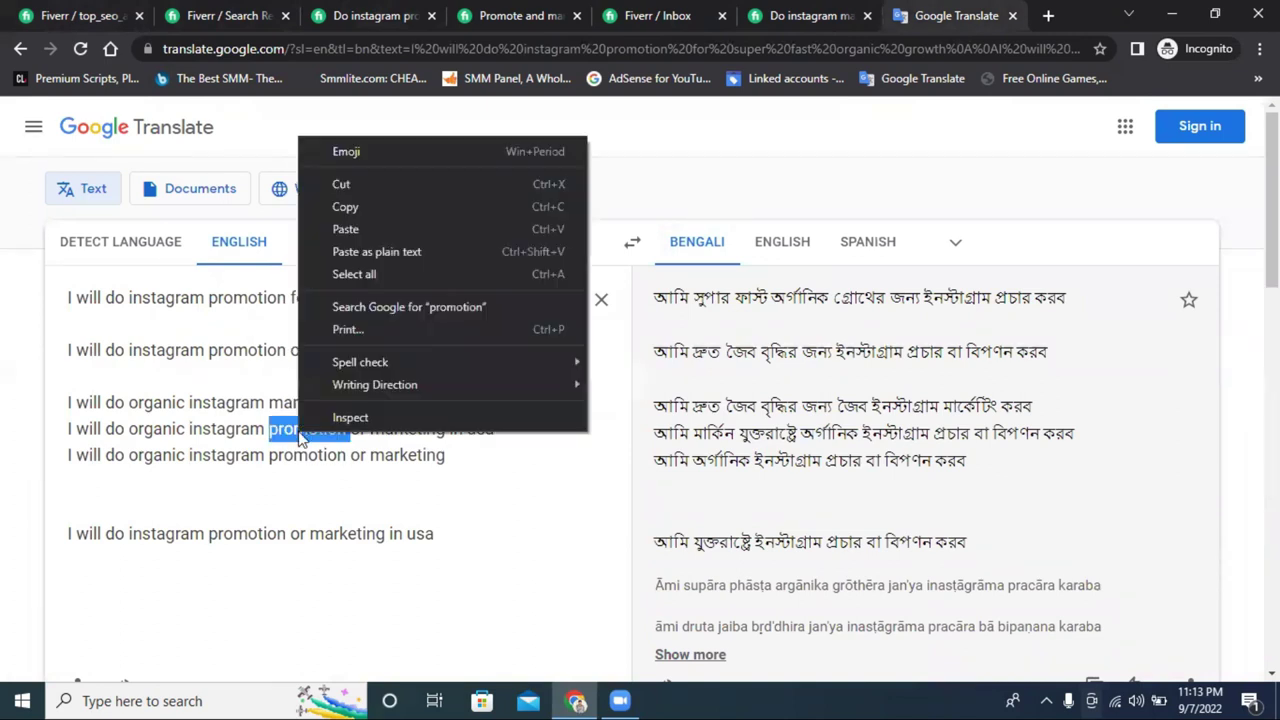
left_click(394, 206)
left_click(243, 12)
left_click(122, 12)
left_click(518, 438)
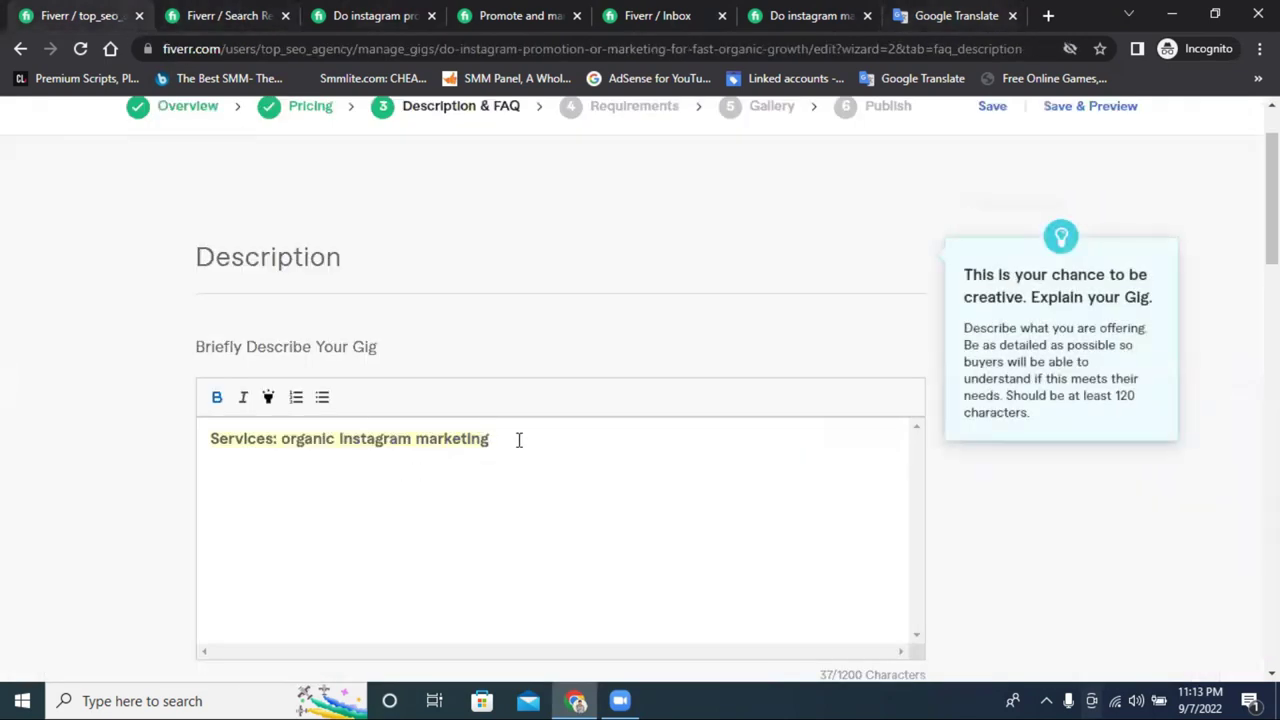
type("&promotion")
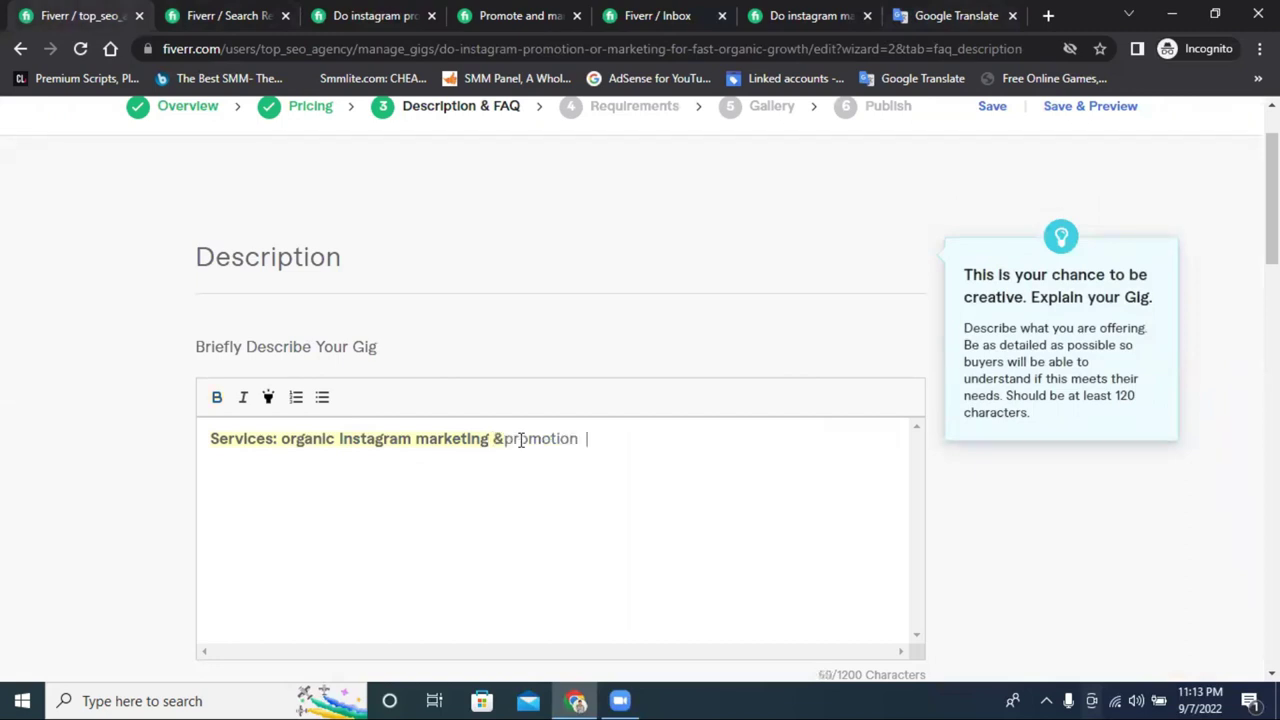
- Make the added word "promotion" bold and highlighted, and insert a space between it and the "&"
double_click(521, 440)
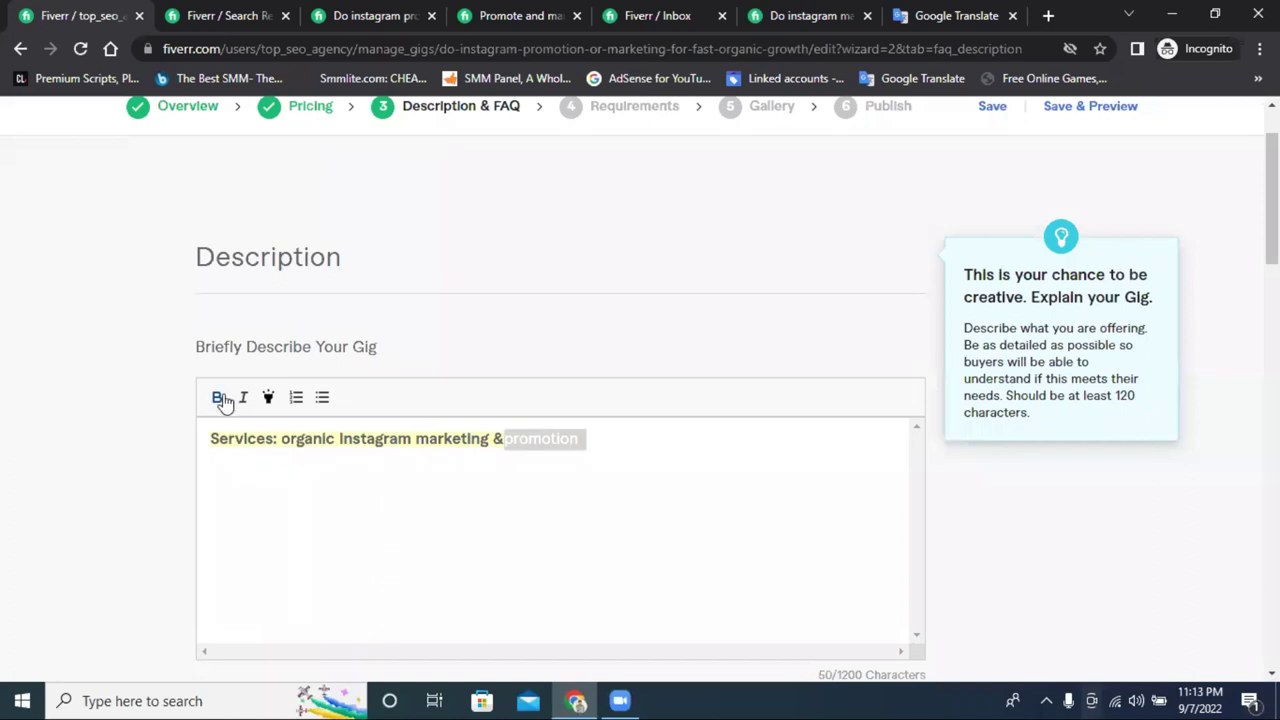
left_click(277, 401)
left_click(509, 440)
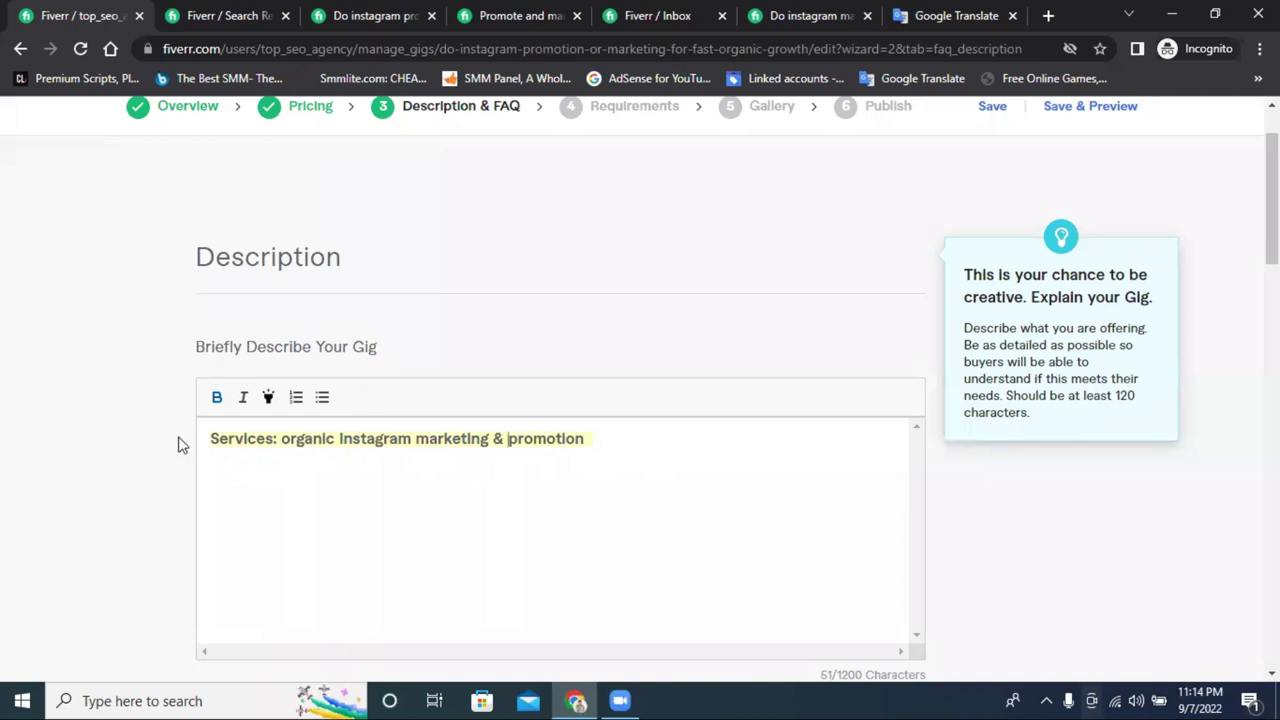
- Leave a blank line below the services line and start a paragraph with "Are you Looking for Someone who can organically grow your"
scroll(723, 477, "down", 2)
left_click(620, 251)
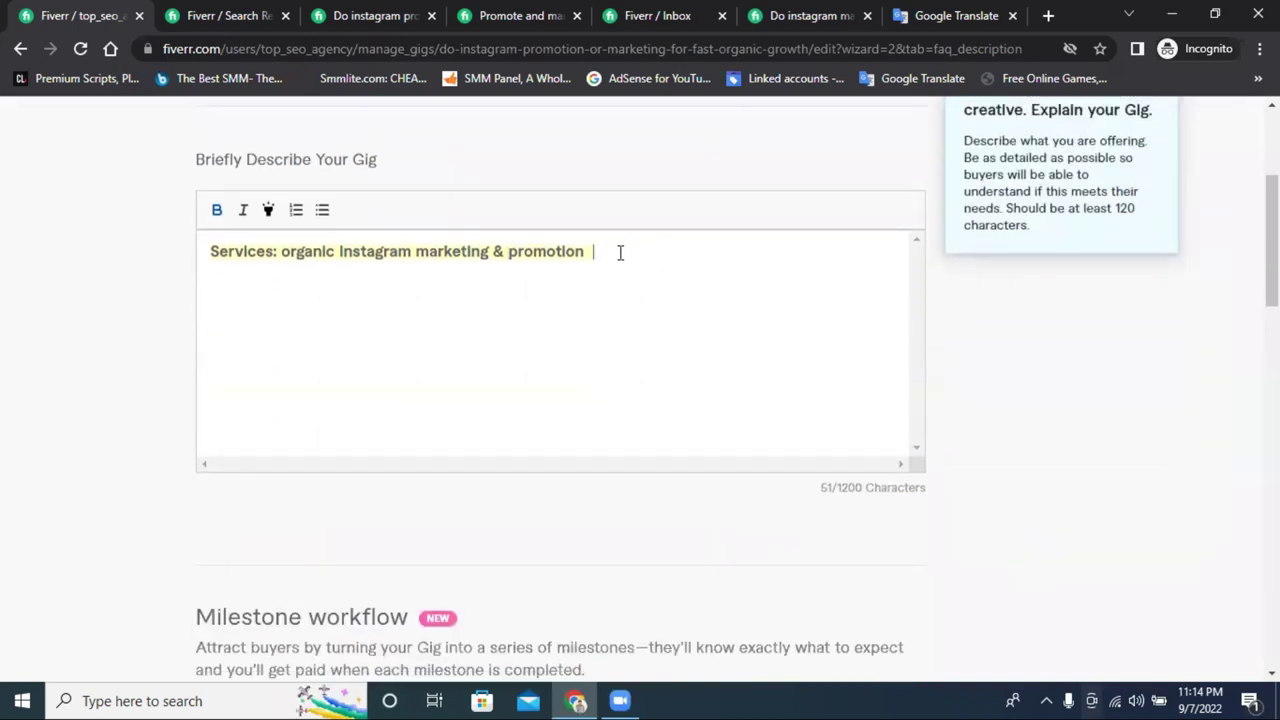
key("Return")
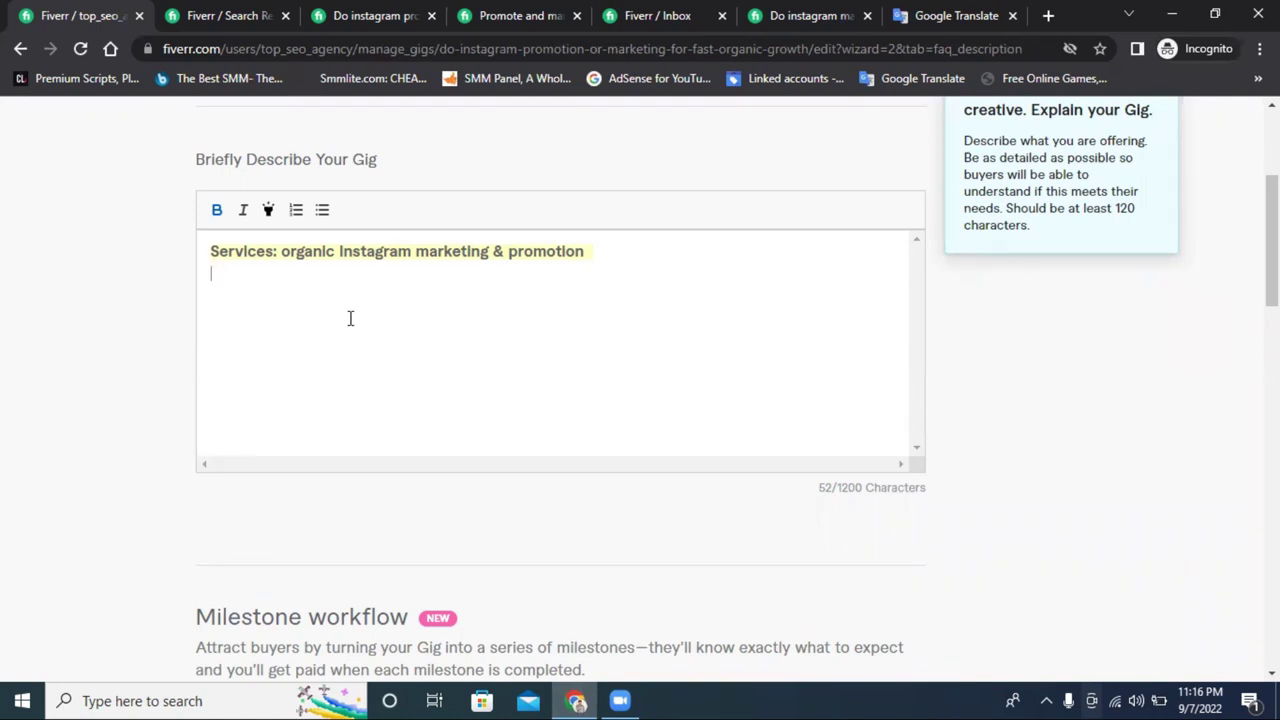
type("ARe")
key("BackSpace")
key("BackSpace")
key("BackSpace")
key("BackSpace")
type("Are you Looking ")
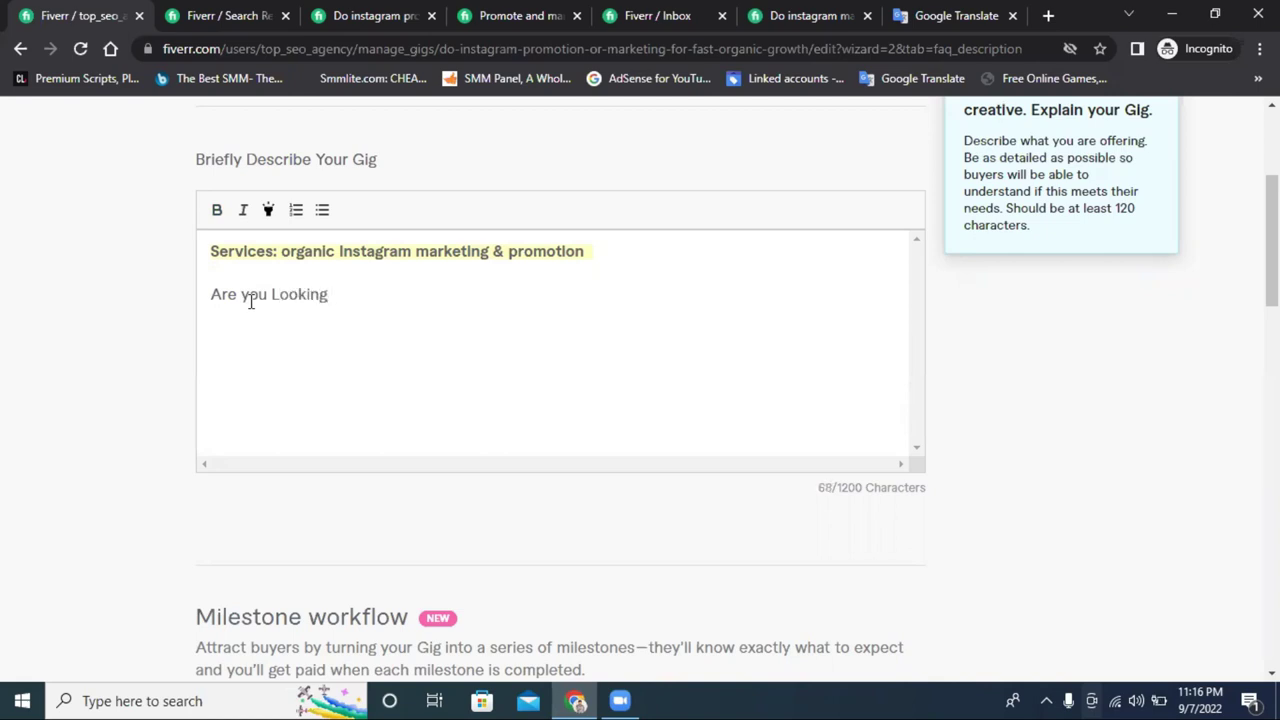
type("for Someone w")
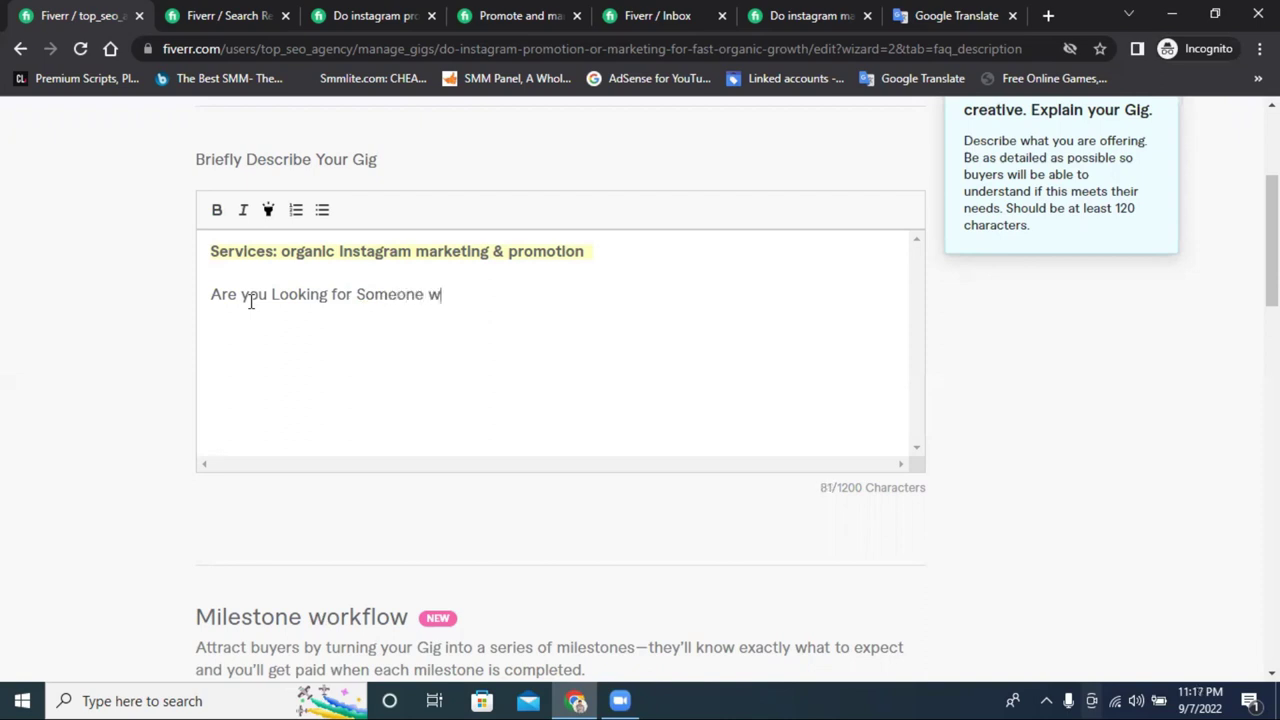
type("ho can organi")
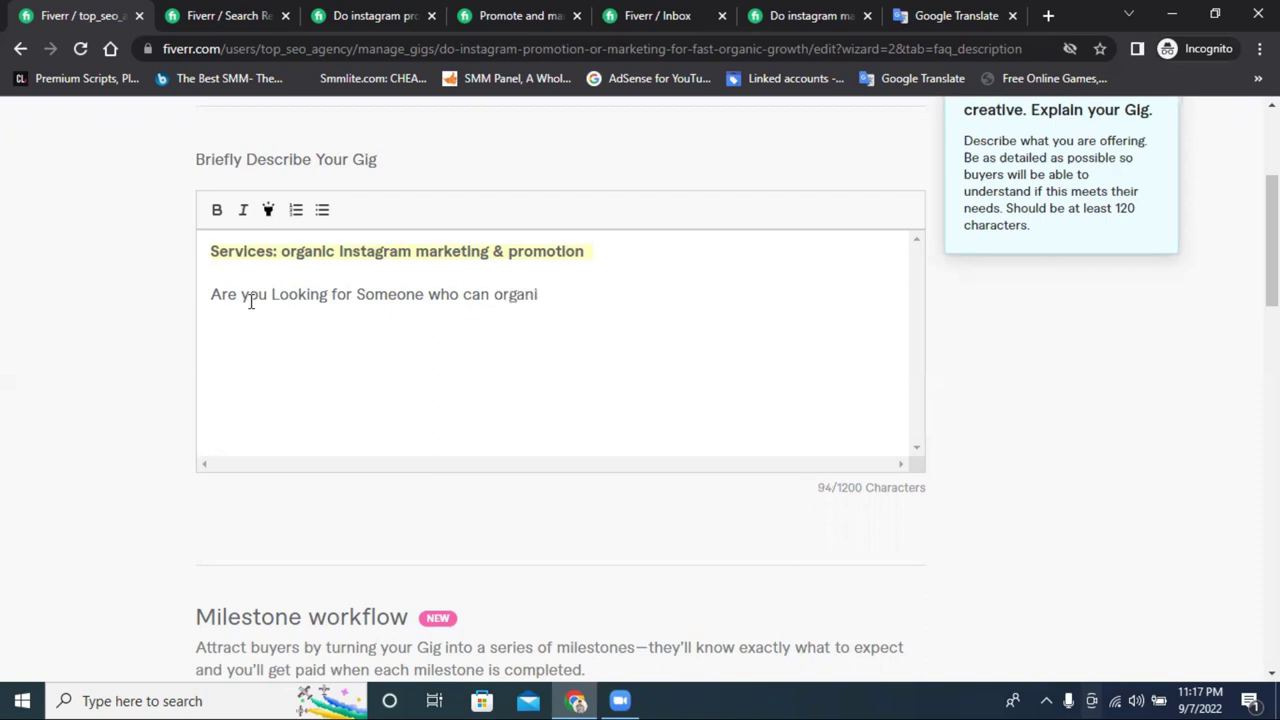
type("cally grow your")
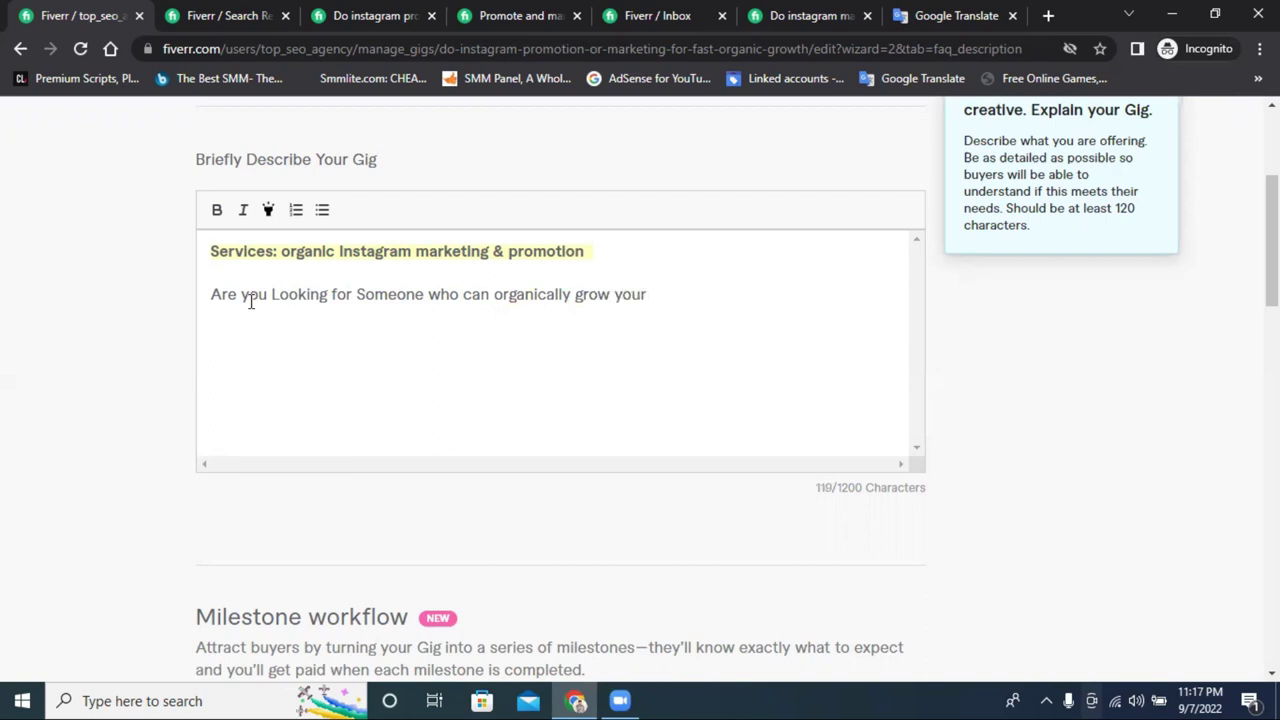
- Continue the paragraph with "Instagram account very quickly", correcting the spelling of "Instagram"
type(" instah")
key("BackSpace")
type("gram")
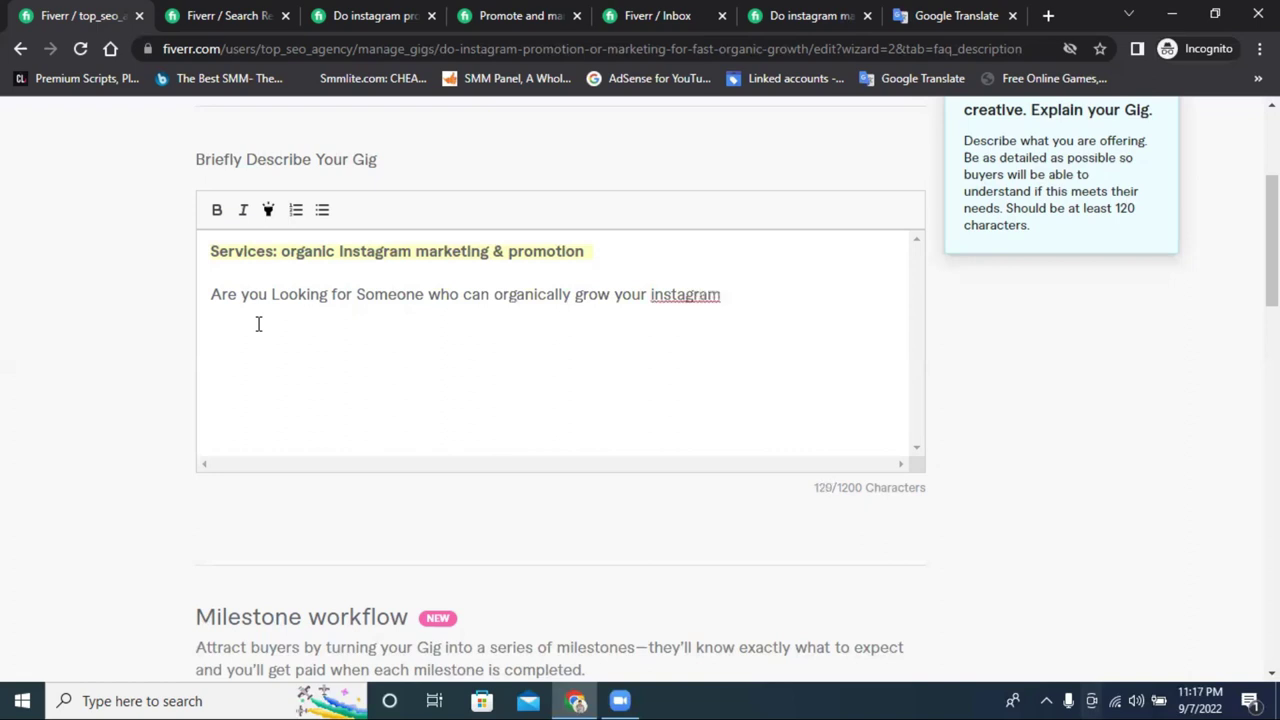
right_click(665, 296)
left_click(697, 312)
type("ascount ")
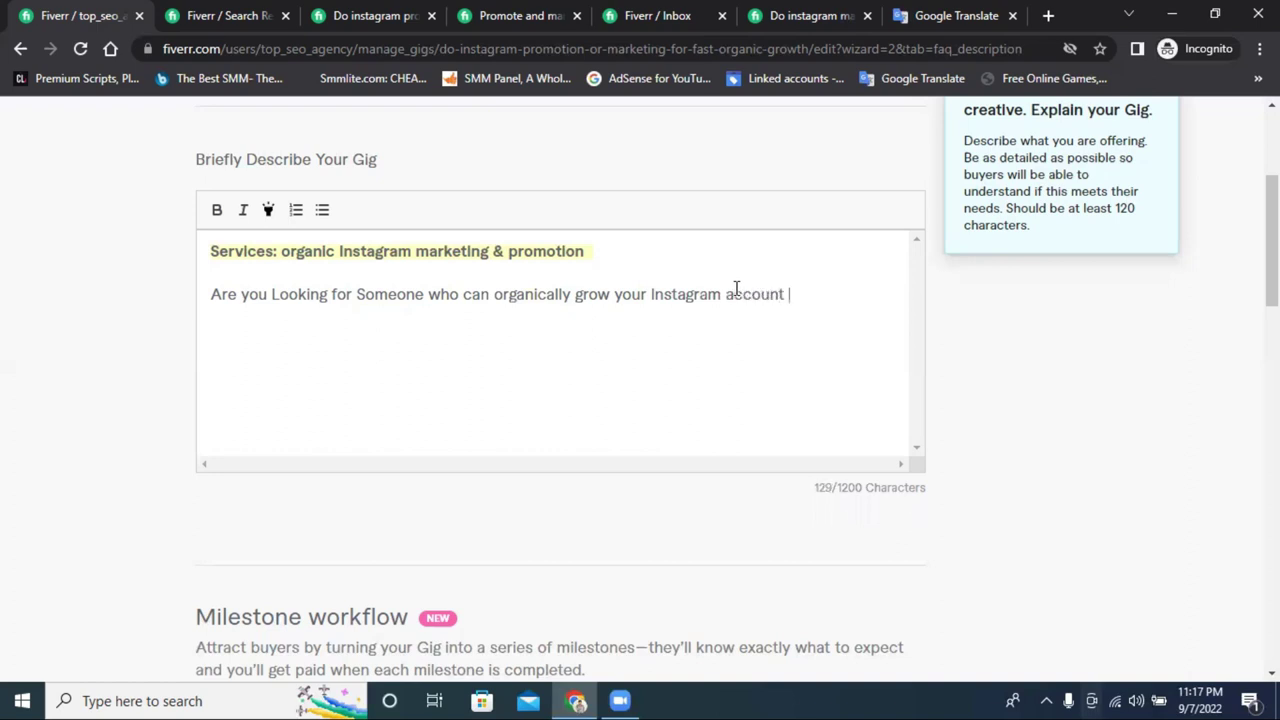
type("very quickly")
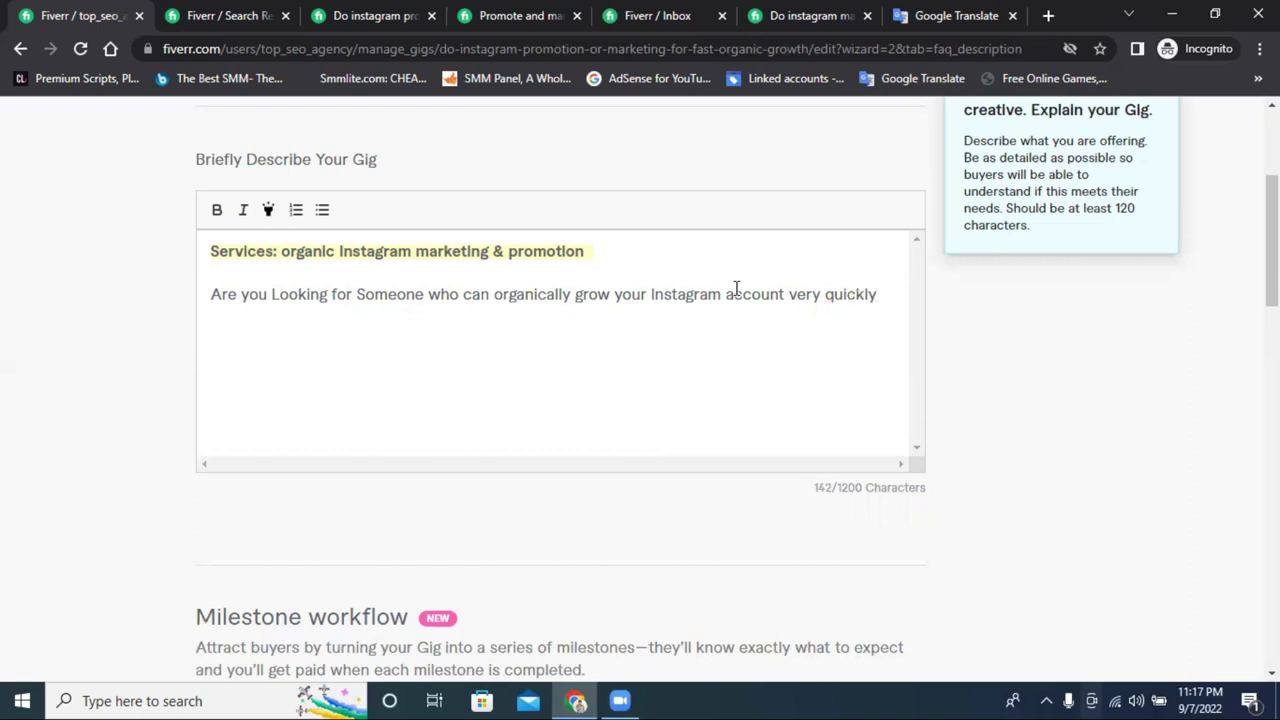
- End the buyer question with a question mark and start a new line with "If you yes then"
key("BackSpace")
type("?")
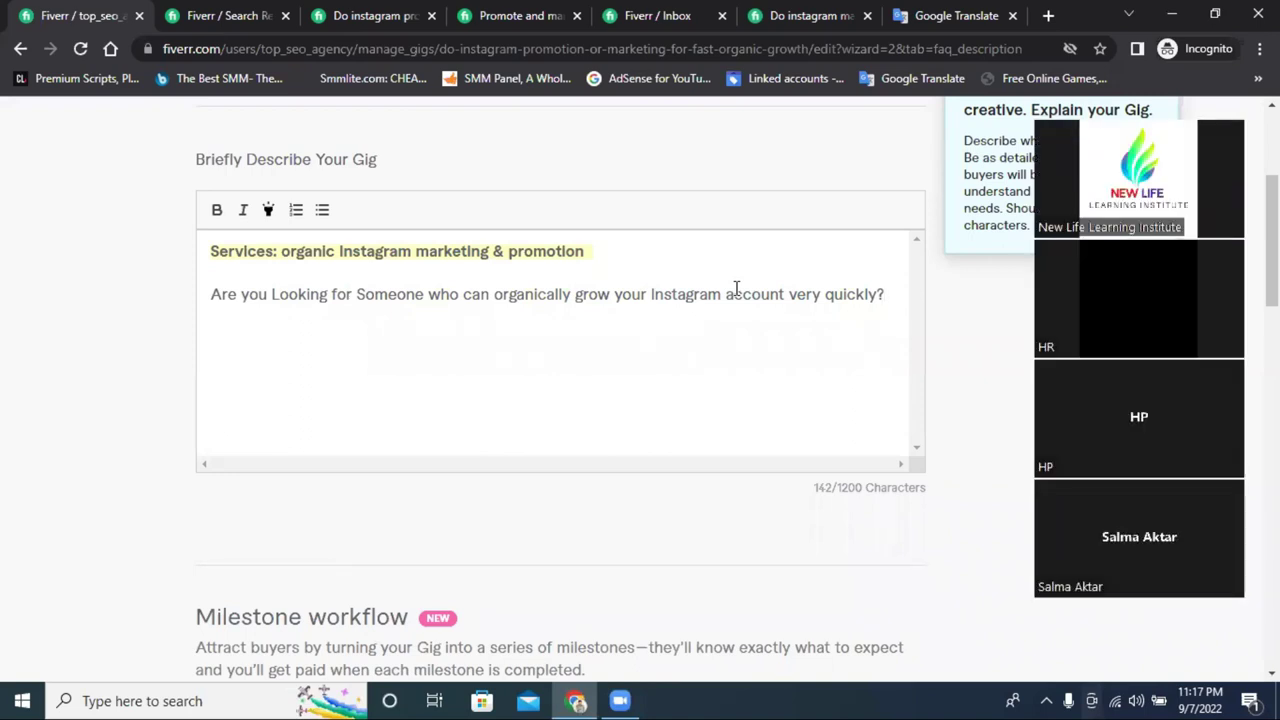
key("Return")
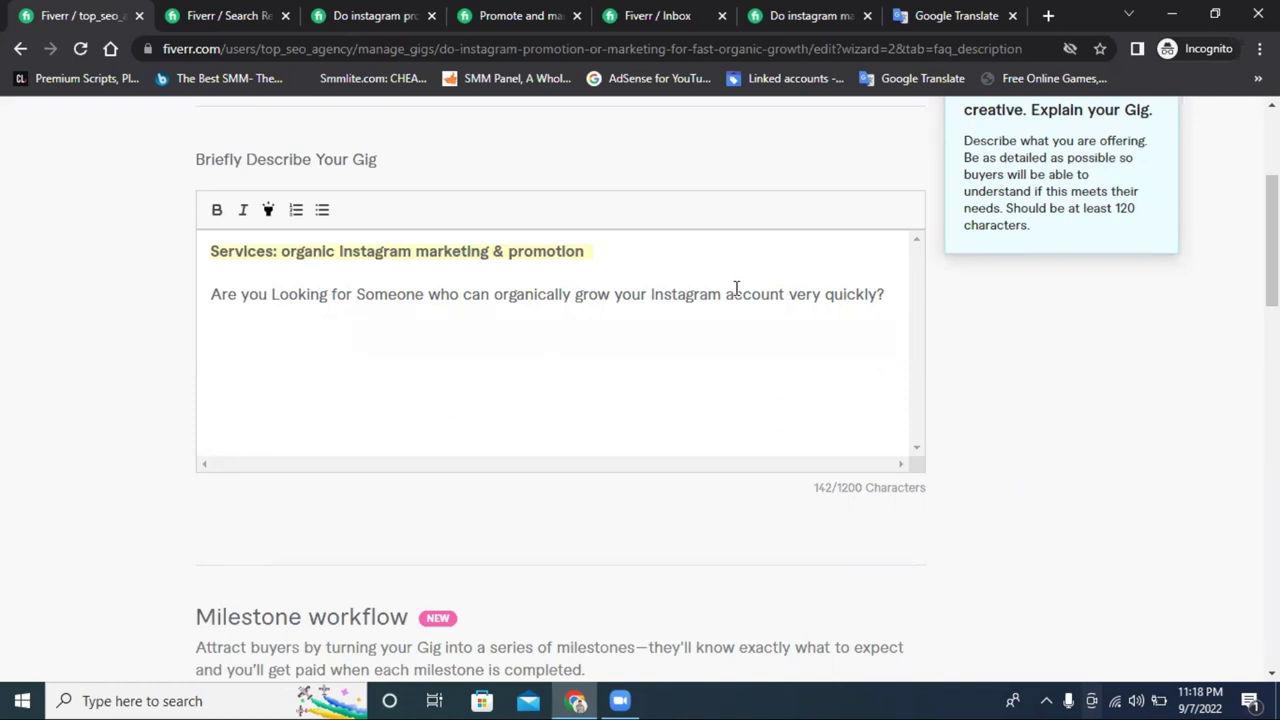
type("If you")
type("yt")
key("BackSpace")
type("es")
type("then ")
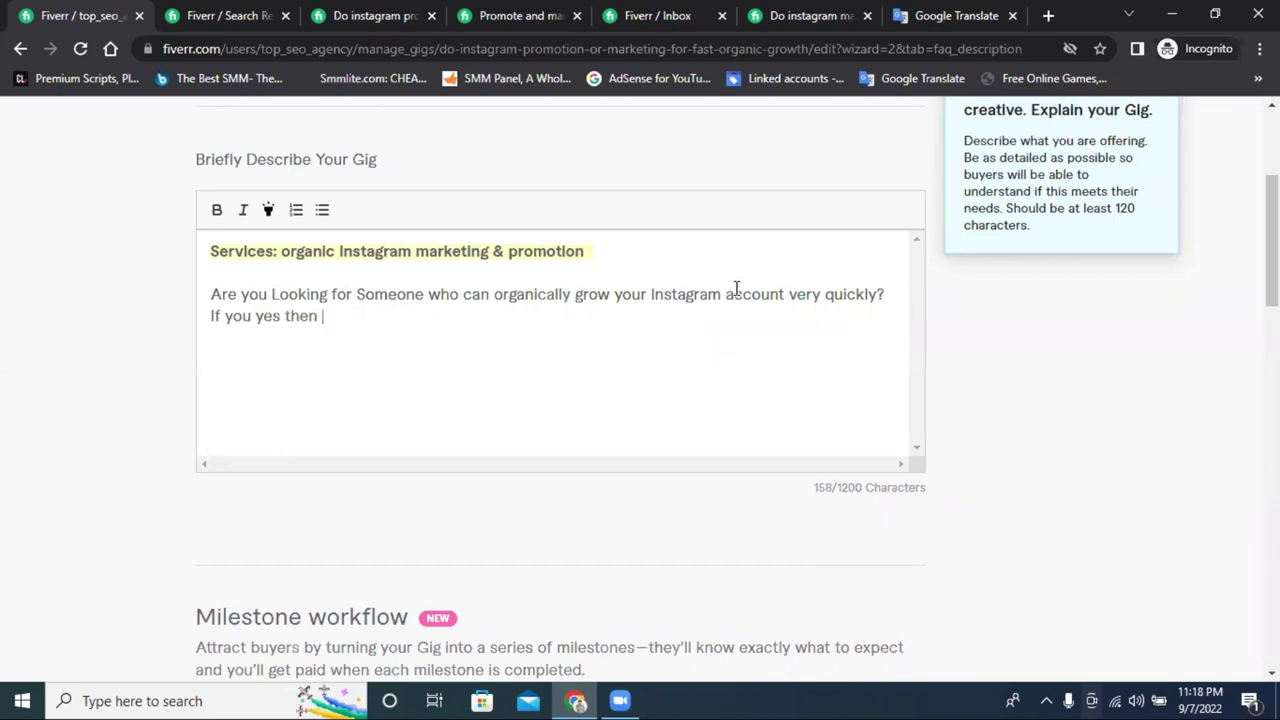
- Continue the line with "congratulation you are on the", correcting the spelling of "congratulation"
type("congratuli")
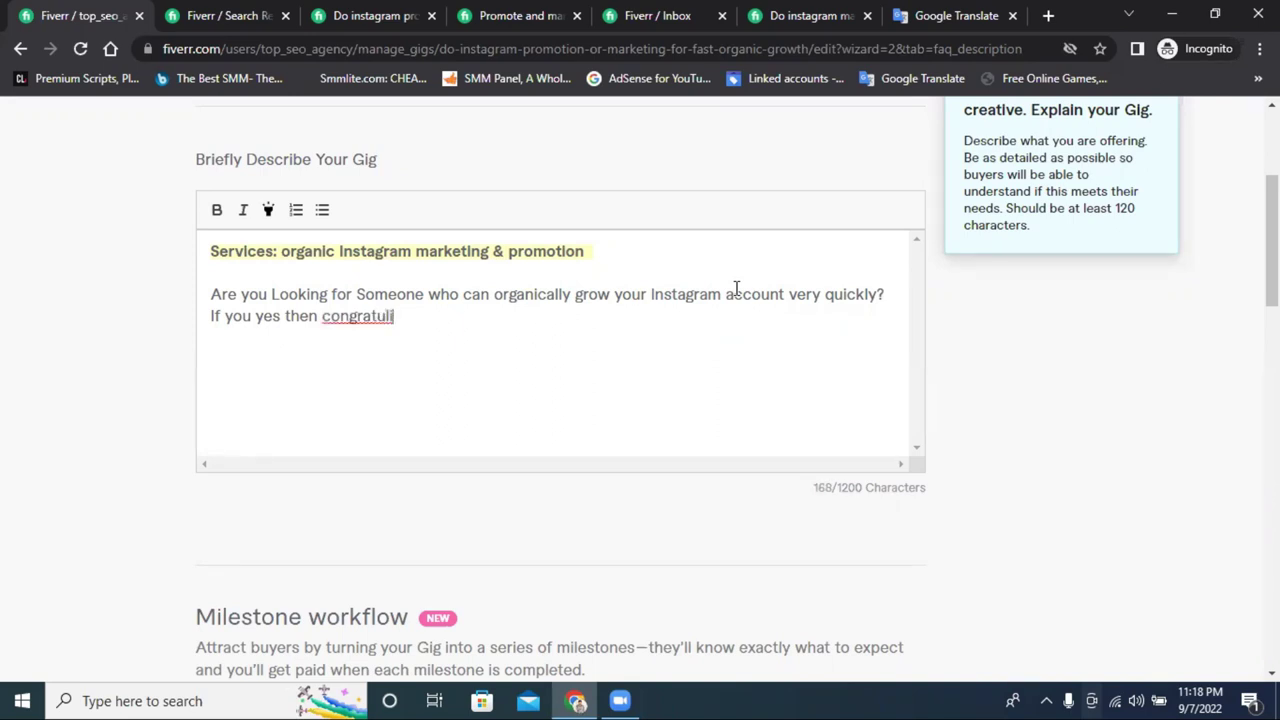
type("tion")
right_click(402, 318)
left_click(450, 335)
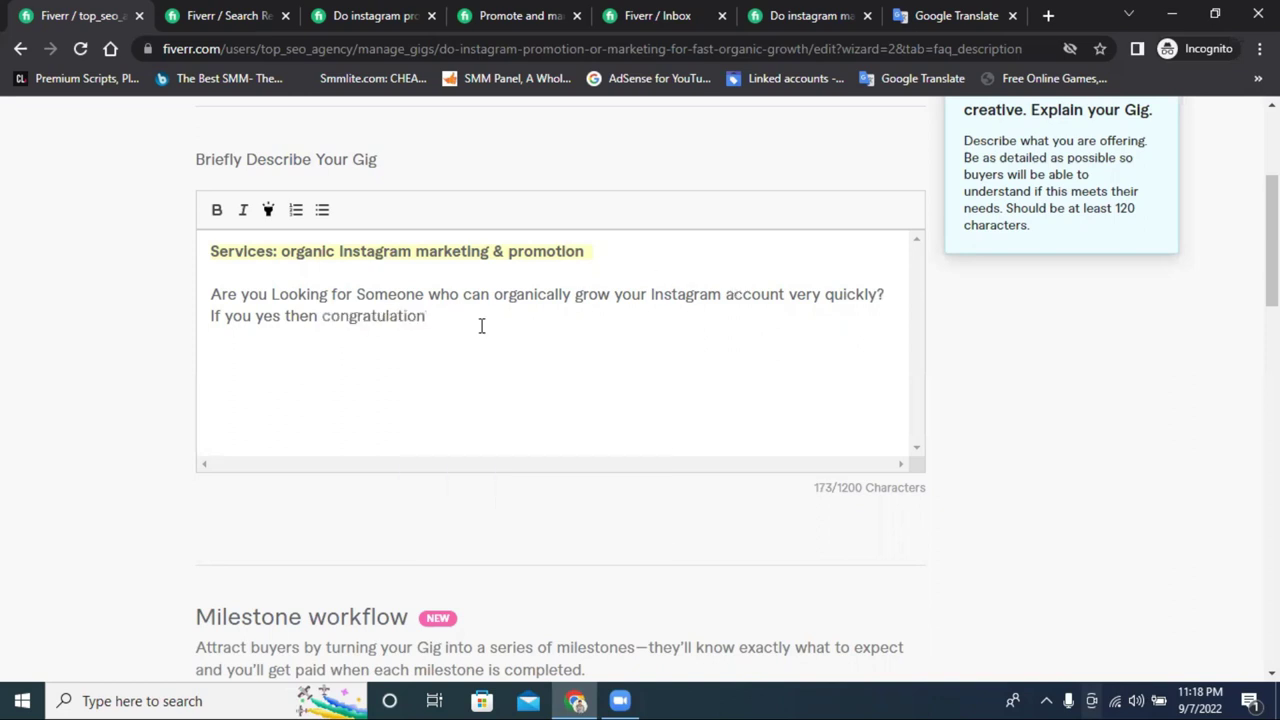
type("you")
key("BackSpace")
type("are on the ")
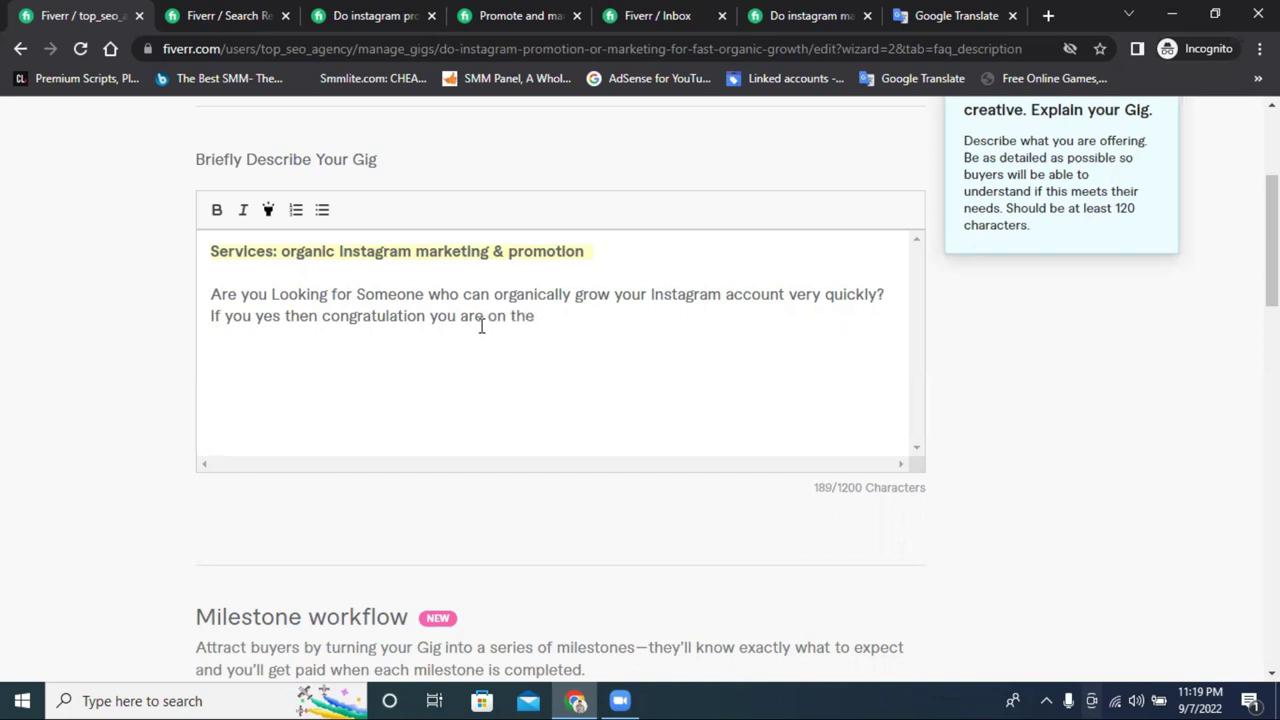
- Finish the sentence with "right services." and start a new line
type("right ")
type("pl")
key("BackSpace")
key("BackSpace")
type("services")
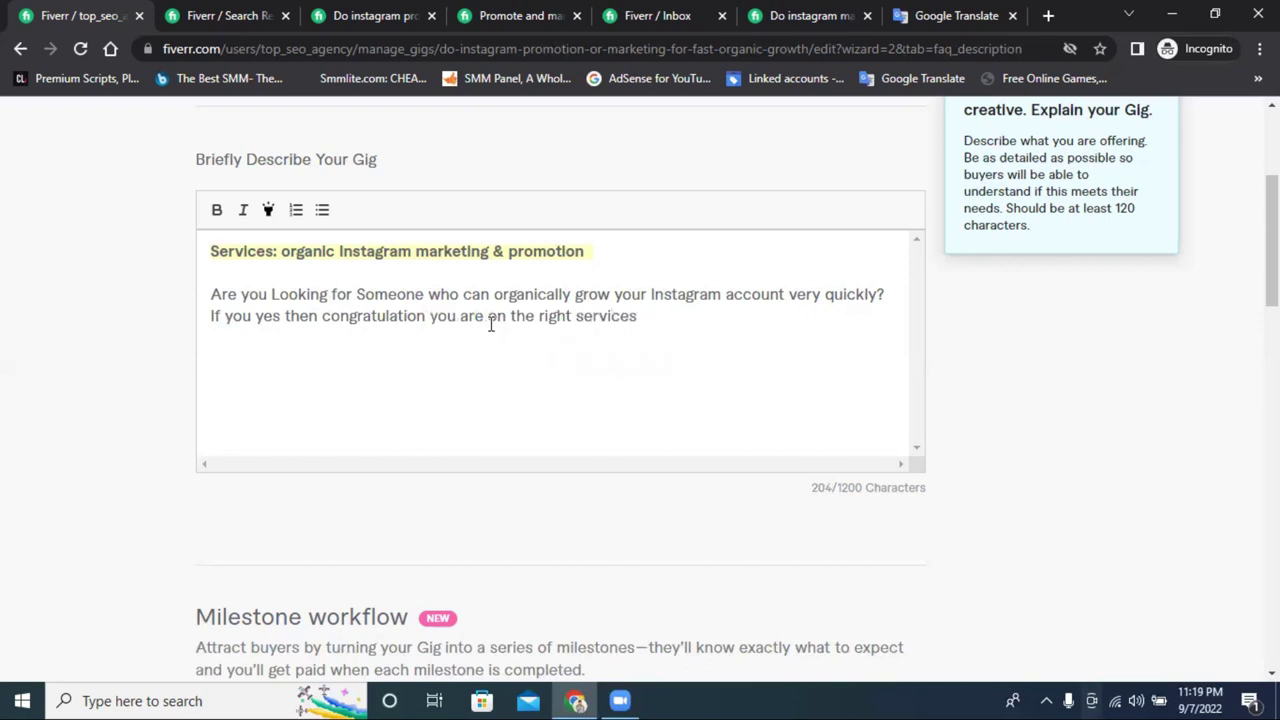
key("BackSpace")
type(".")
key("Return")
- Copy "organic instagram marketing for fast organic growth" from the Google Translate draft and return to the gig description
left_click(300, 14)
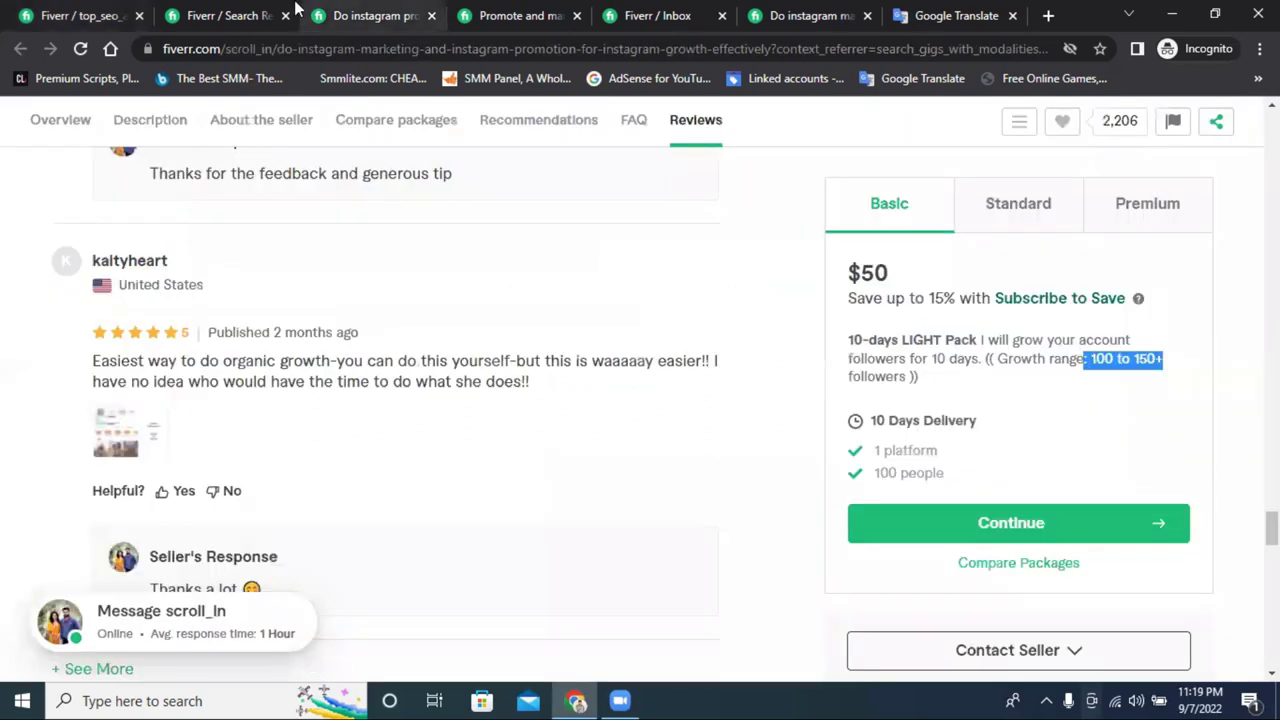
left_click(255, 15)
left_click(955, 15)
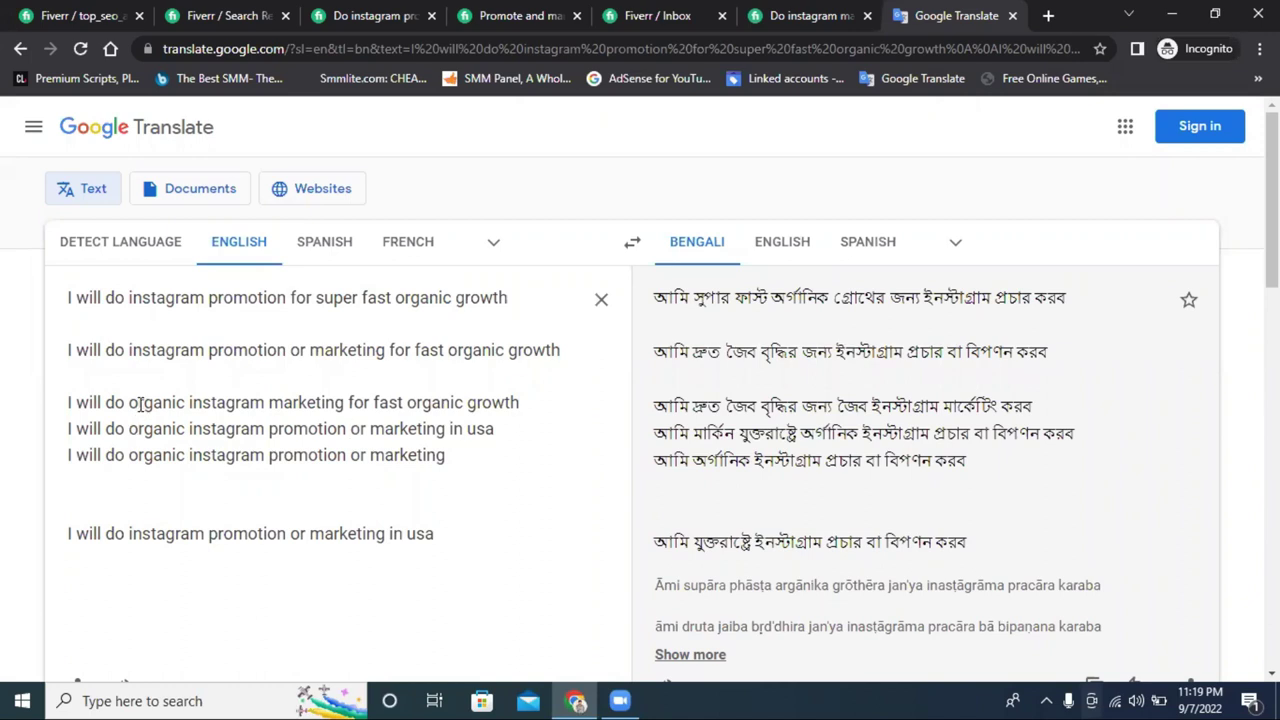
left_click_drag(127, 402, 516, 402)
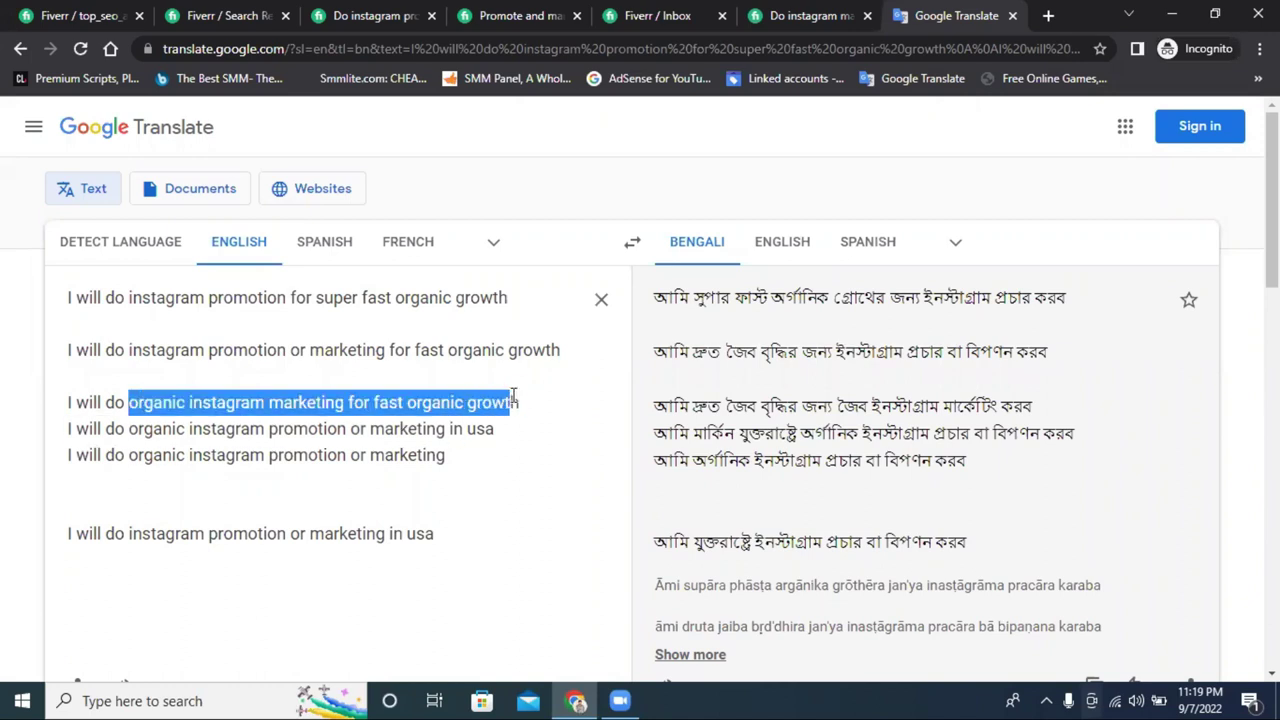
right_click(518, 402)
left_click(604, 169)
left_click(225, 15)
left_click(85, 15)
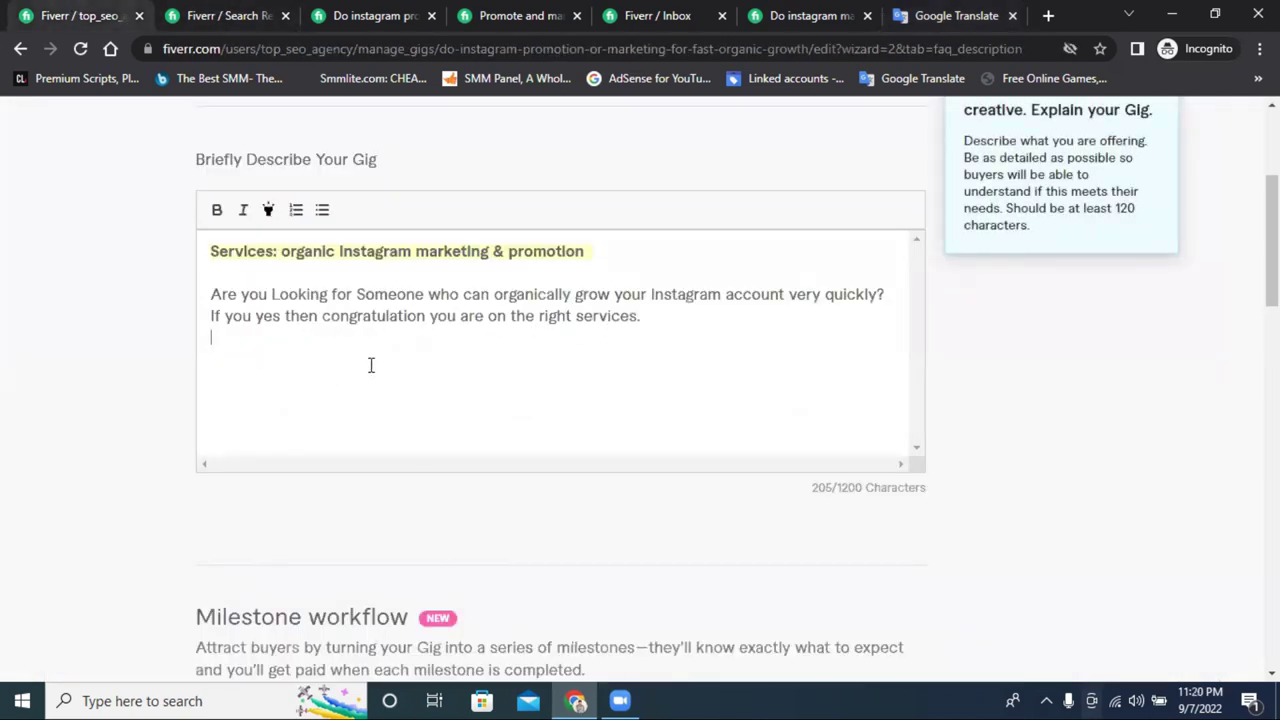
- Add "This Services" after "right services." and paste the copied marketing phrase behind it
left_click(667, 323)
type("This ")
type("Serv")
type("ices")
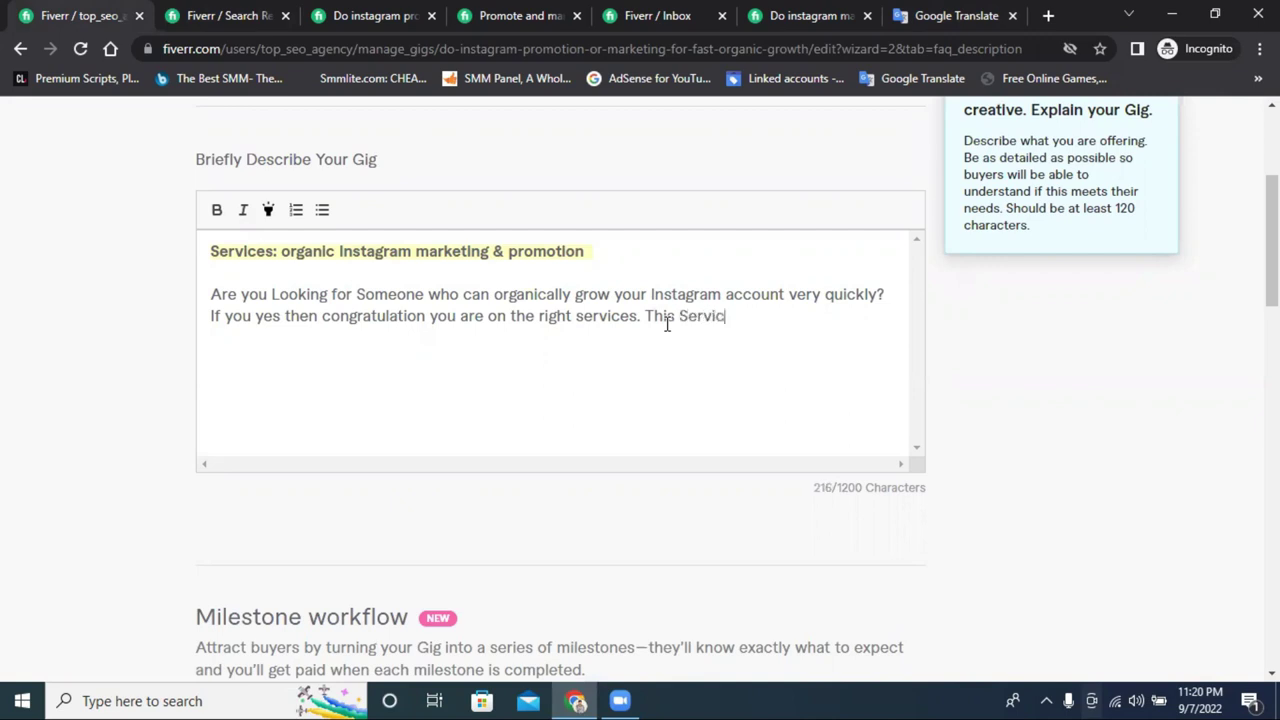
key("ctrl+v")
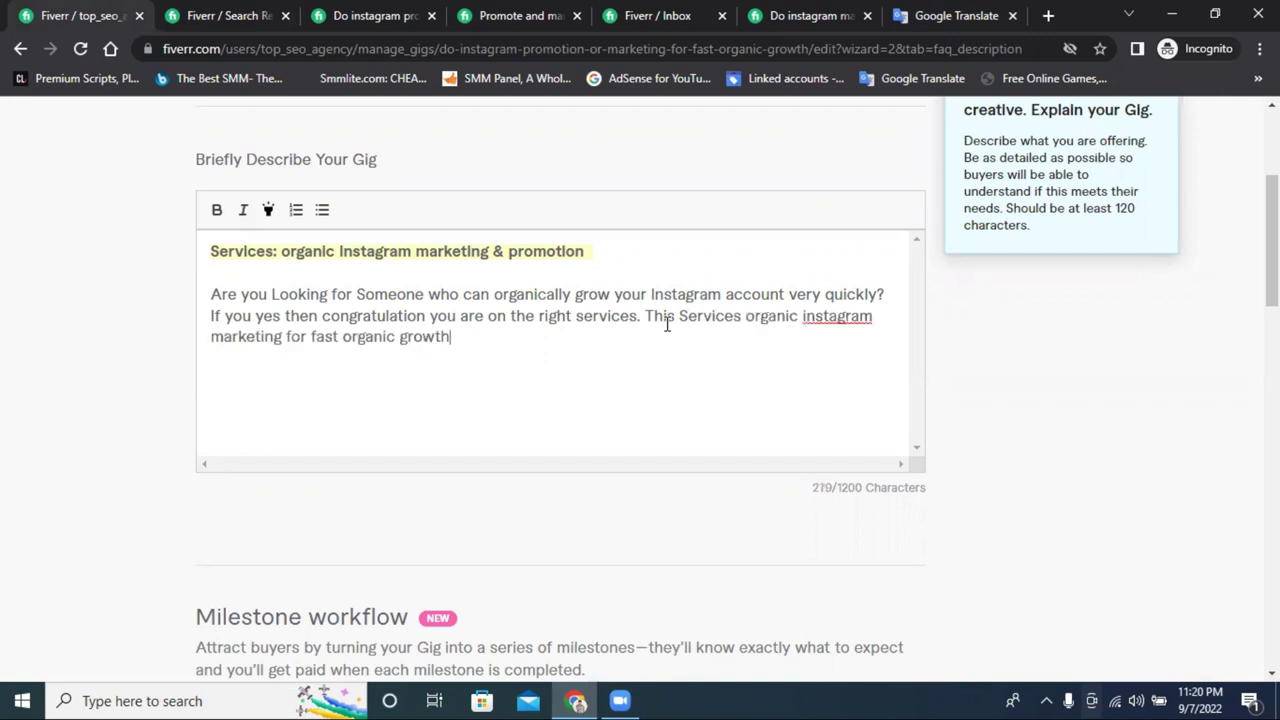
- Correct "instagram" to "Instagram" in the pasted phrase and insert "for" before "organic"
right_click(841, 327)
left_click(887, 339)
left_click(748, 316)
type("for")
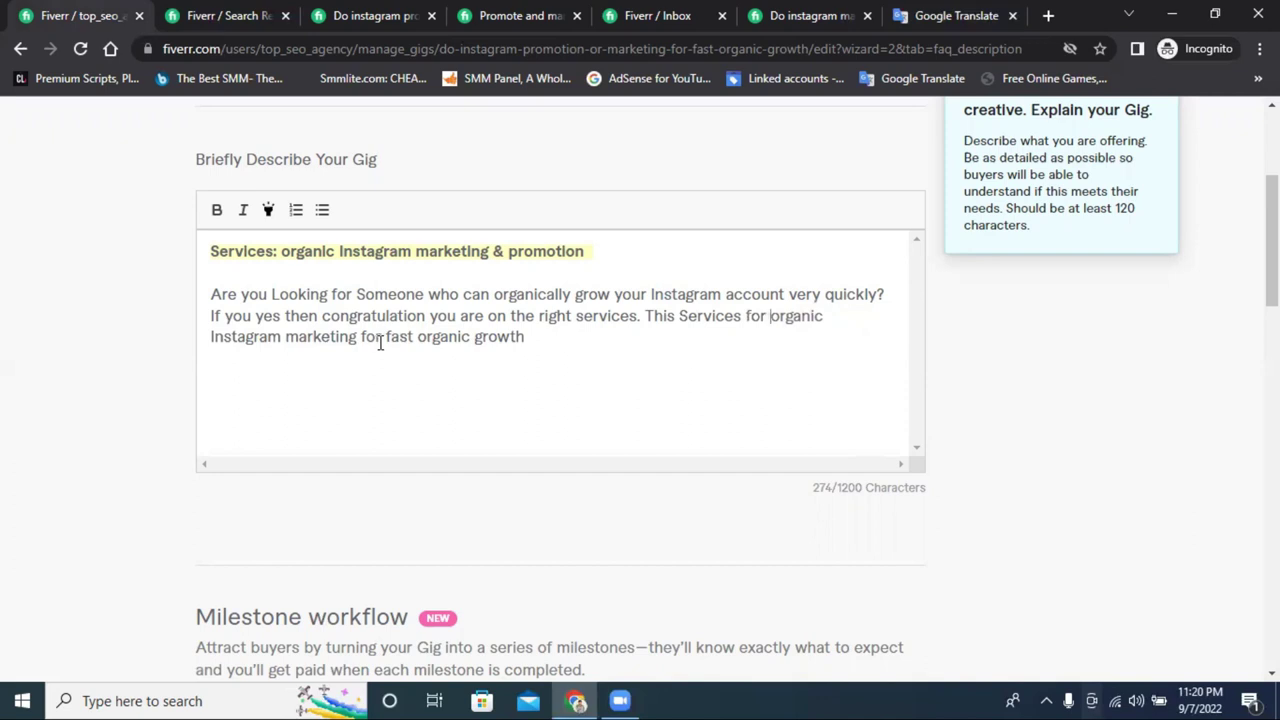
- Replace "for fast organic growth" with "or promotion", writing the word's first "o" as a zero: "pr0motion"
left_click_drag(537, 340, 359, 340)
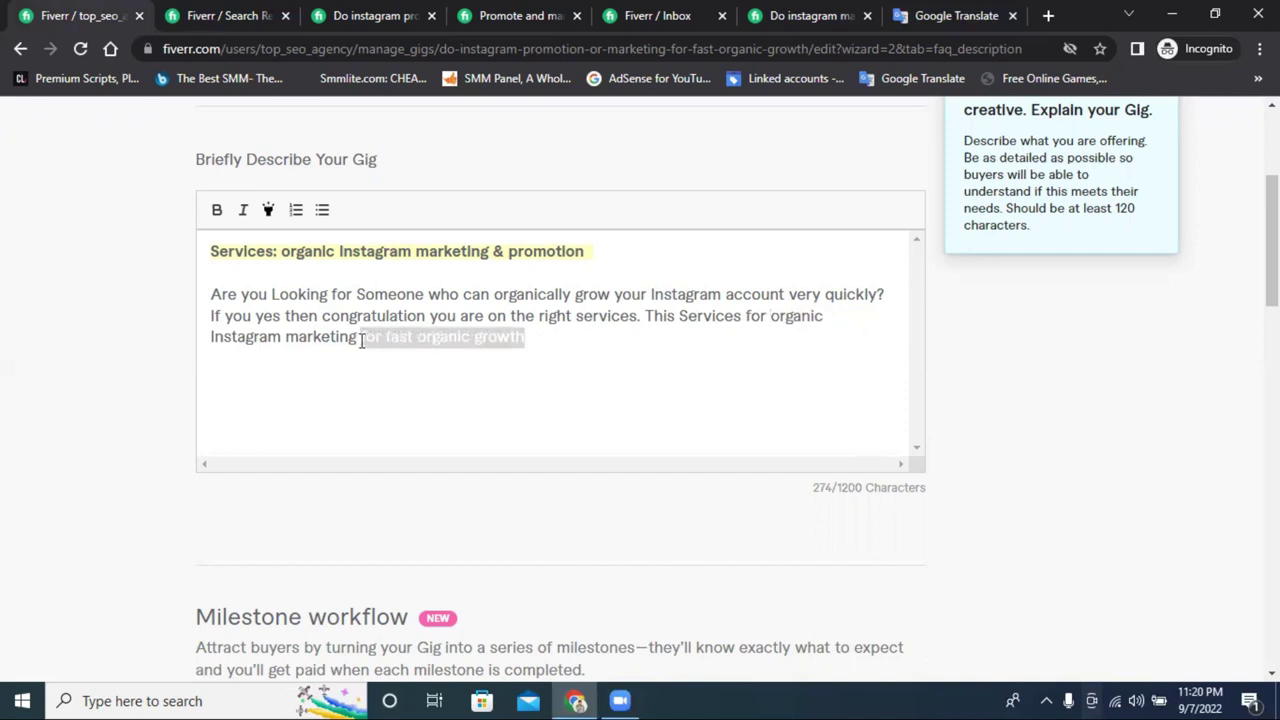
type("pr ")
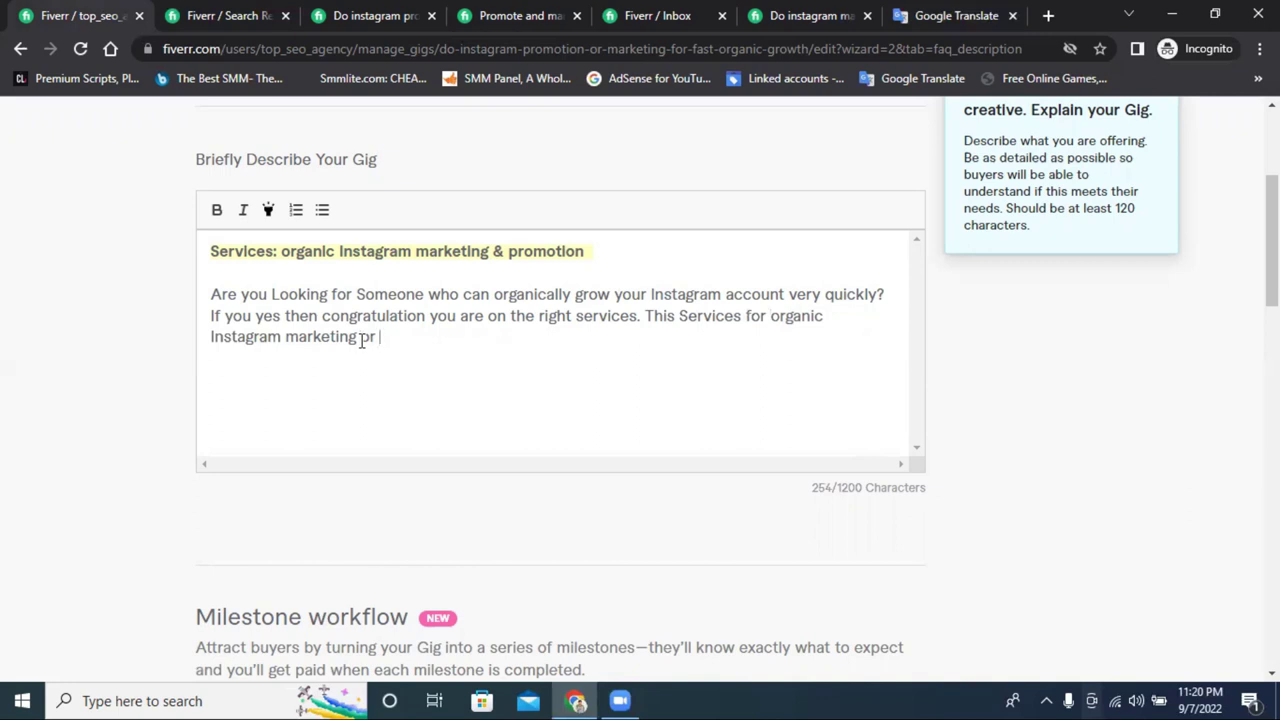
type("promotion")
scroll(404, 336, "up", 1)
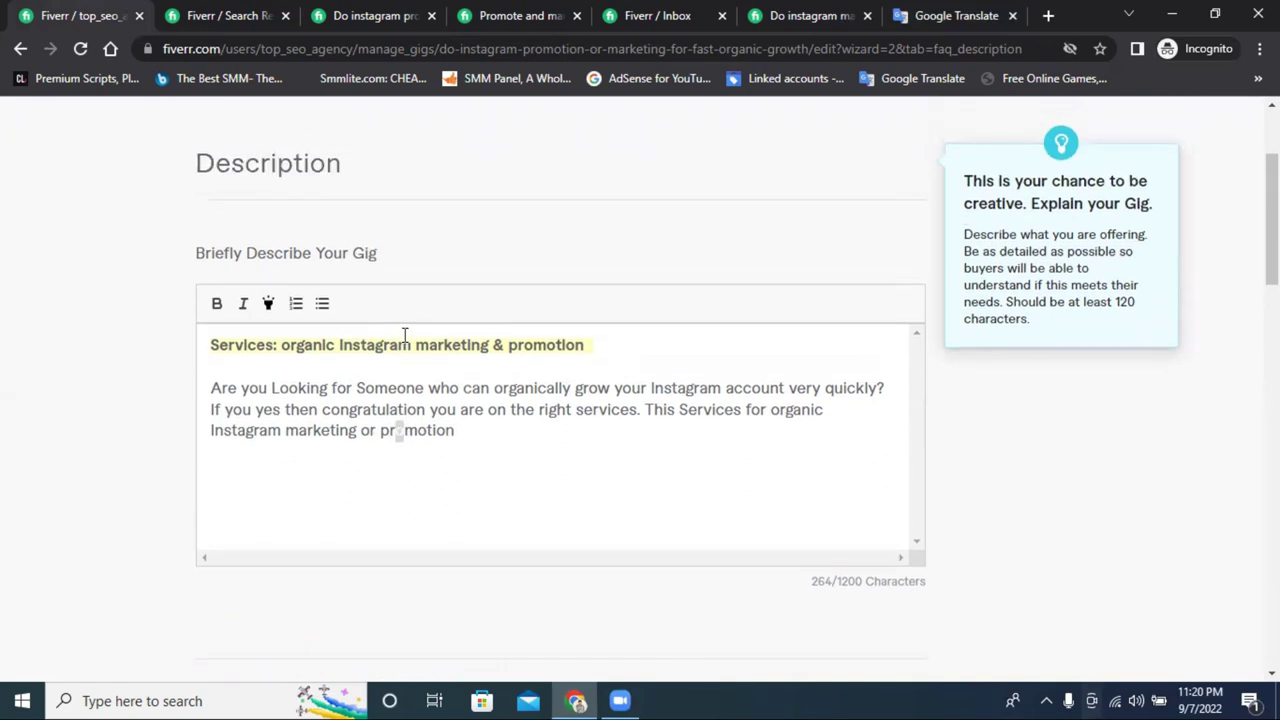
scroll(409, 491, "down", 2)
type("0")
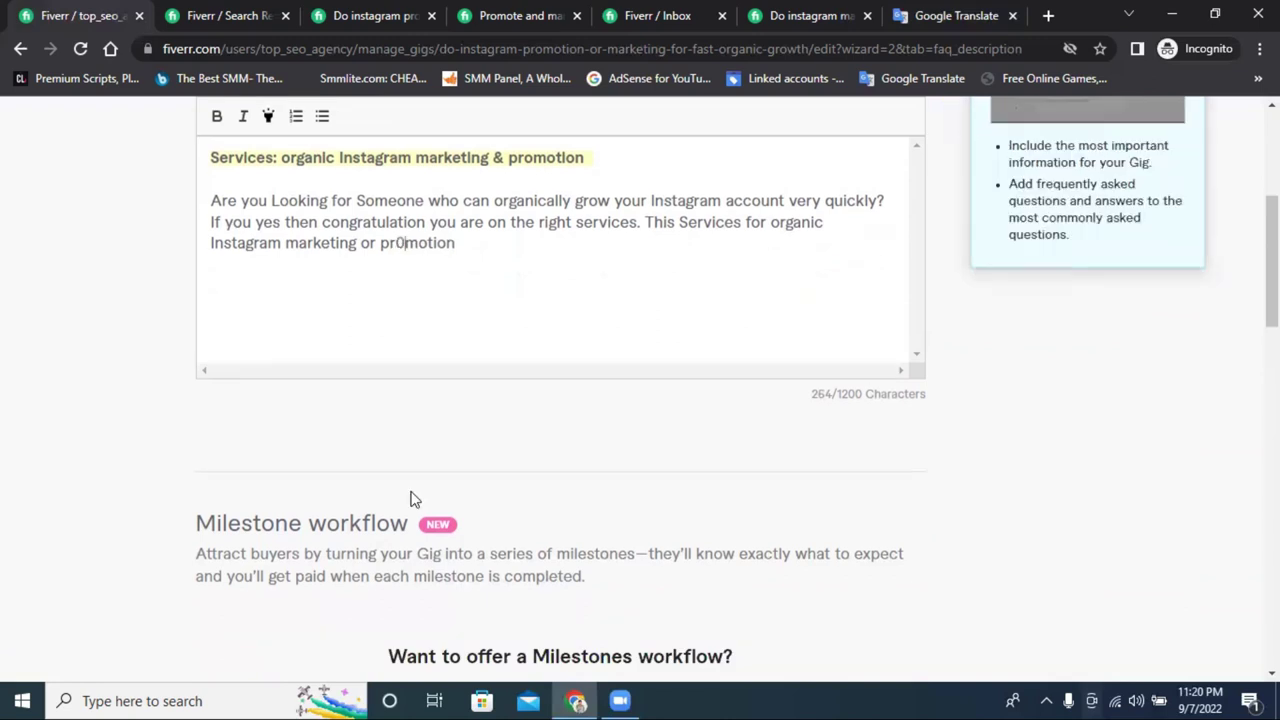
left_click(489, 249)
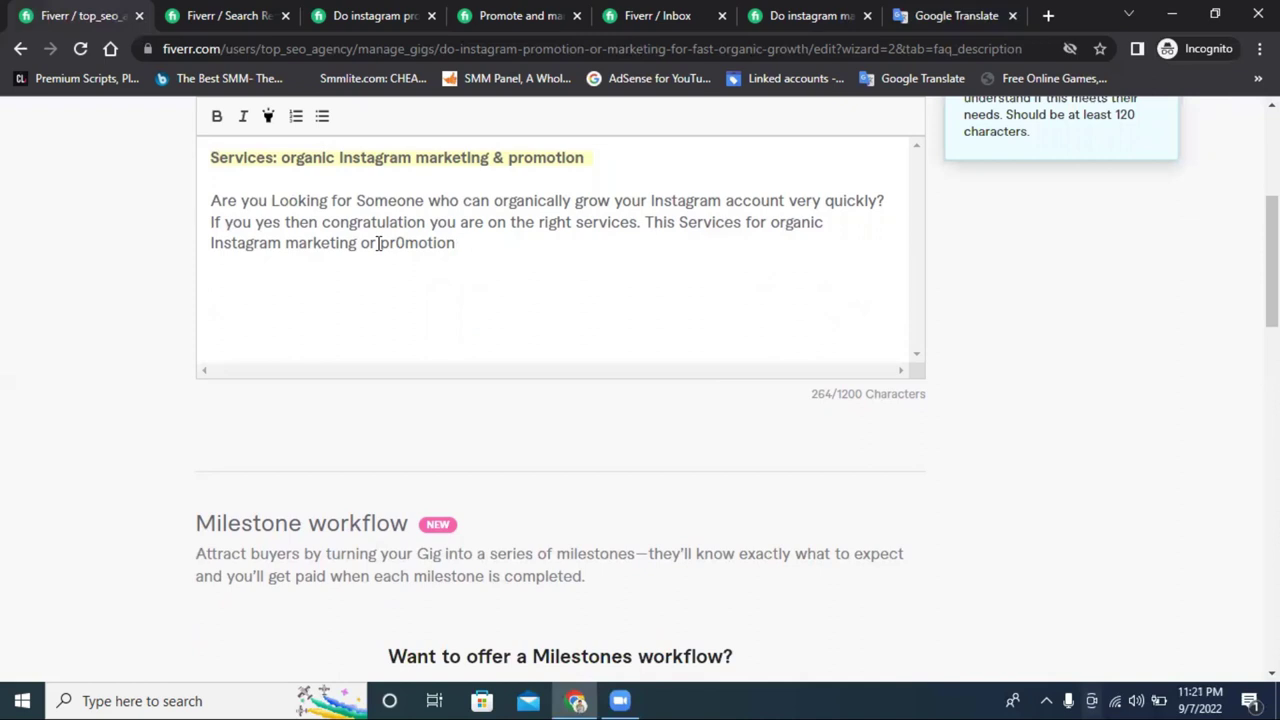
- Replace "or" before "pr0motion" with a comma
left_click_drag(379, 245, 359, 248)
key("BackSpace")
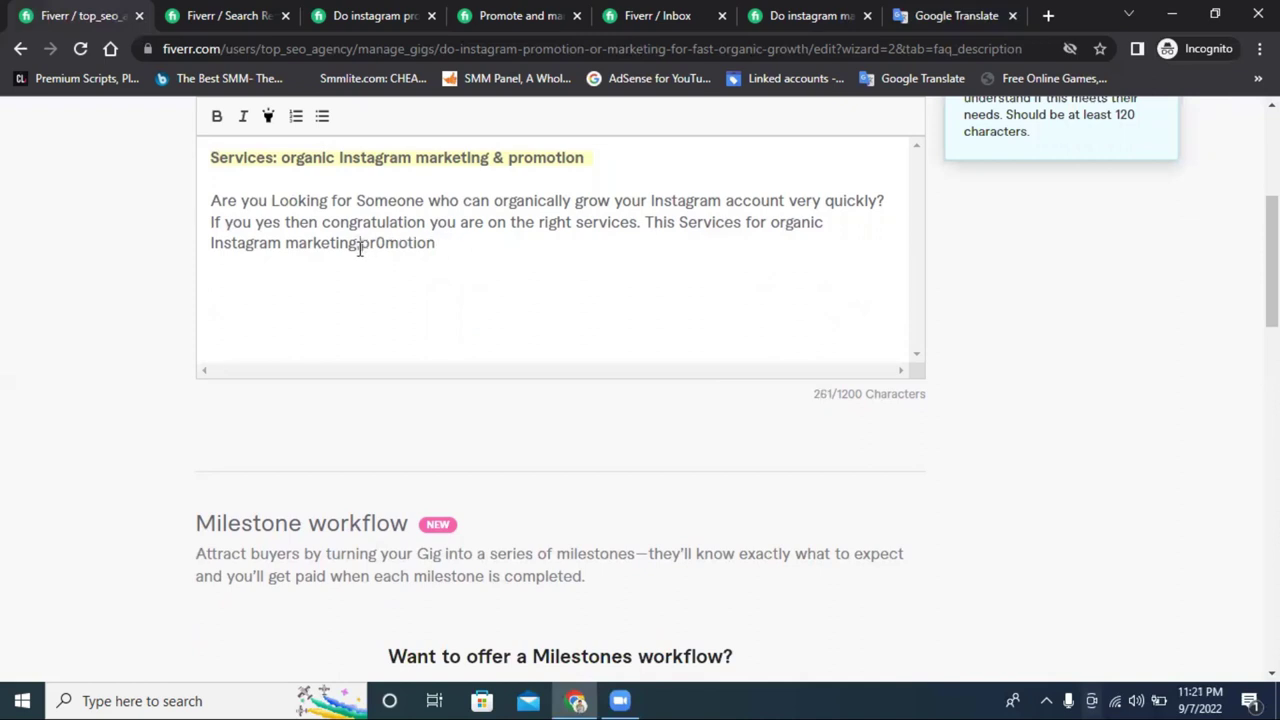
type(",")
- Extend the list of services after "pr0motion" with ", Engagement, management"
left_click(446, 242)
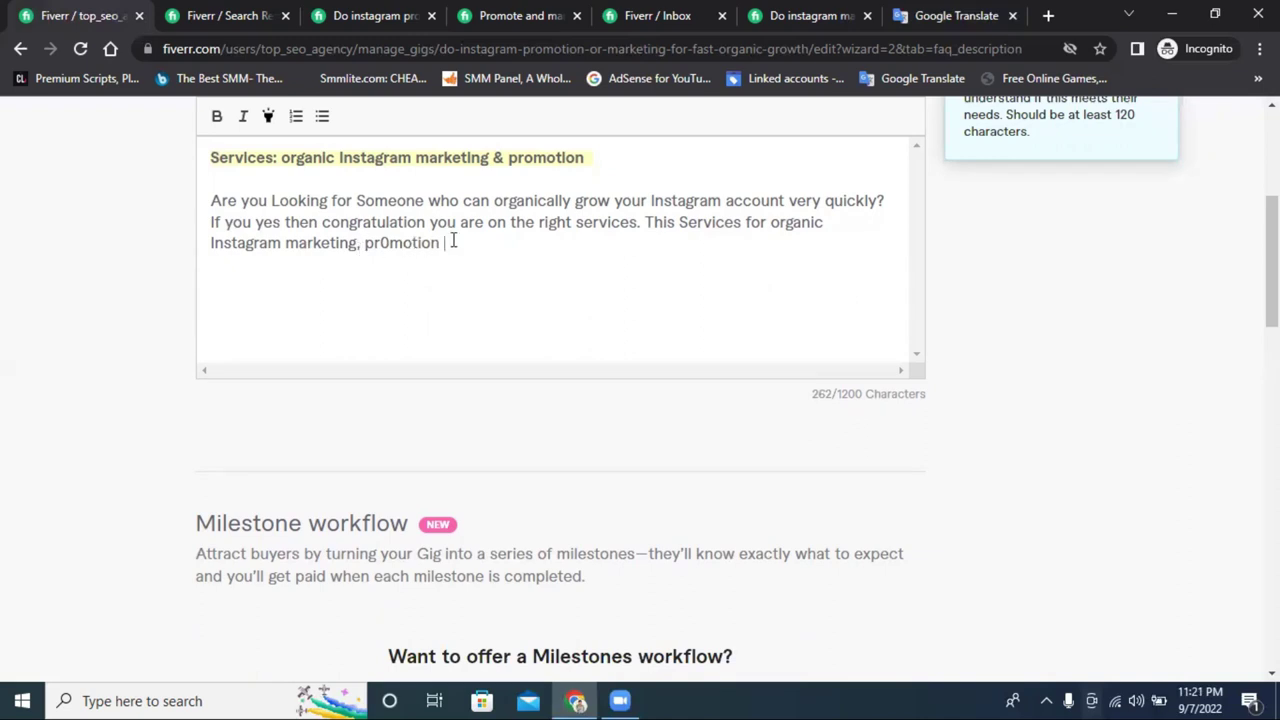
type(", Inga")
type("gement")
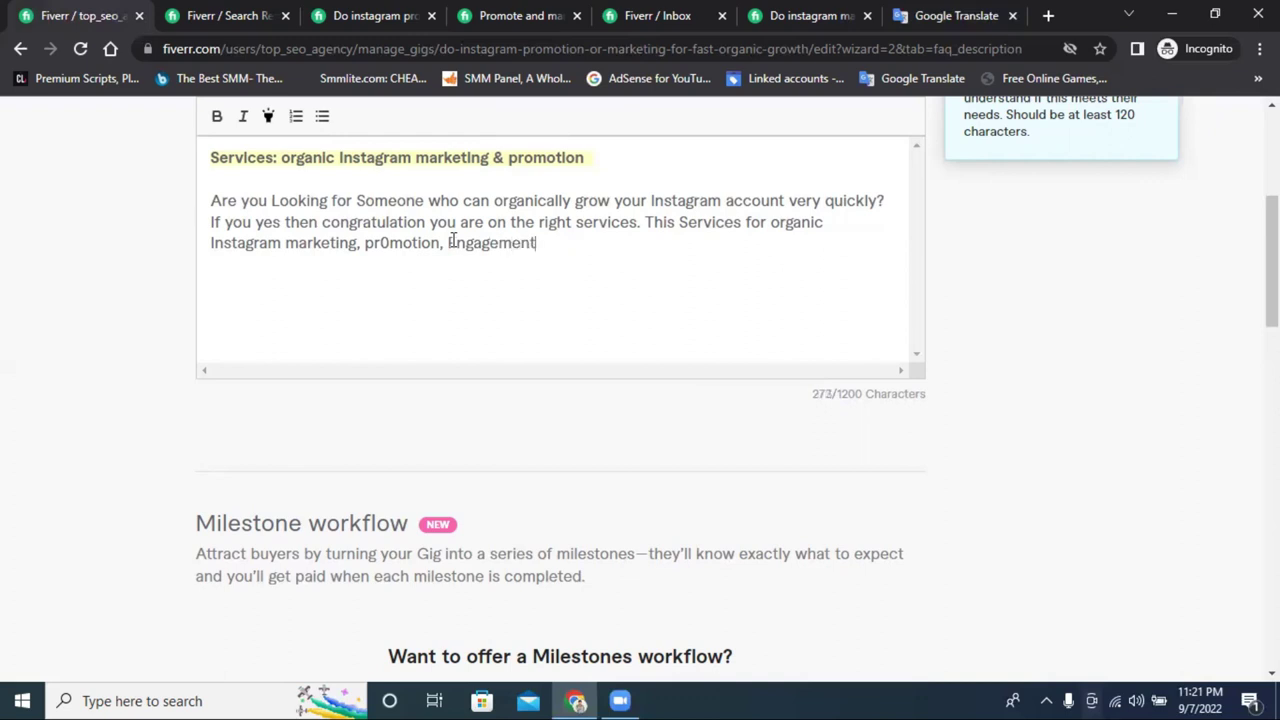
type(", management ")
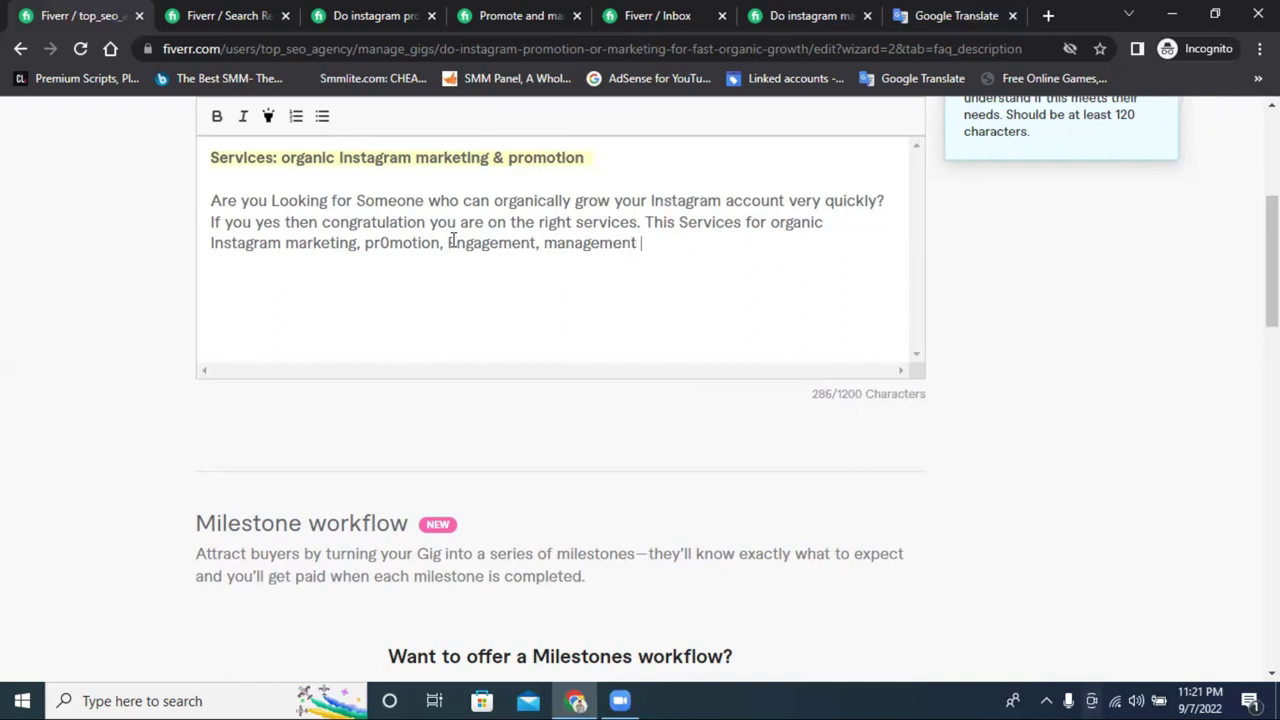
- Complete the services sentence with "& Growth Follower services."
type("and")
key("BackSpace")
key("BackSpace")
key("BackSpace")
type("& Grot")
key("BackSpace")
type("wth Follower")
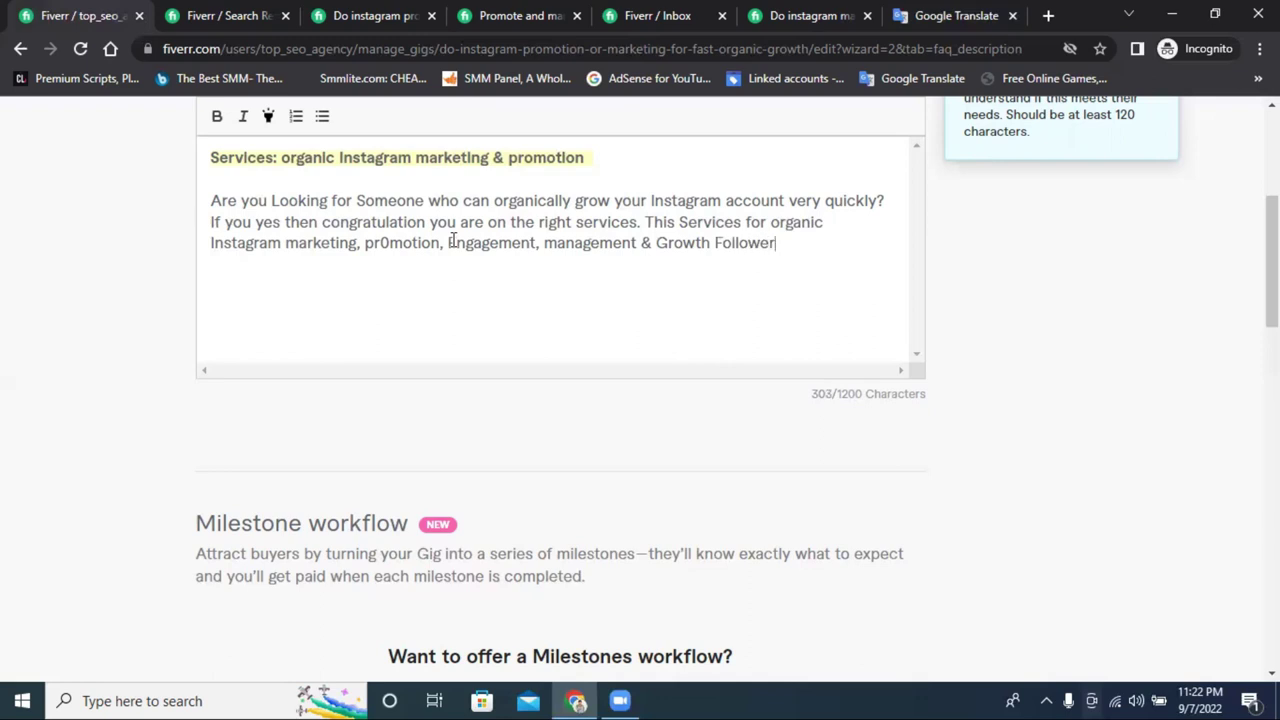
type(" services")
type(".")
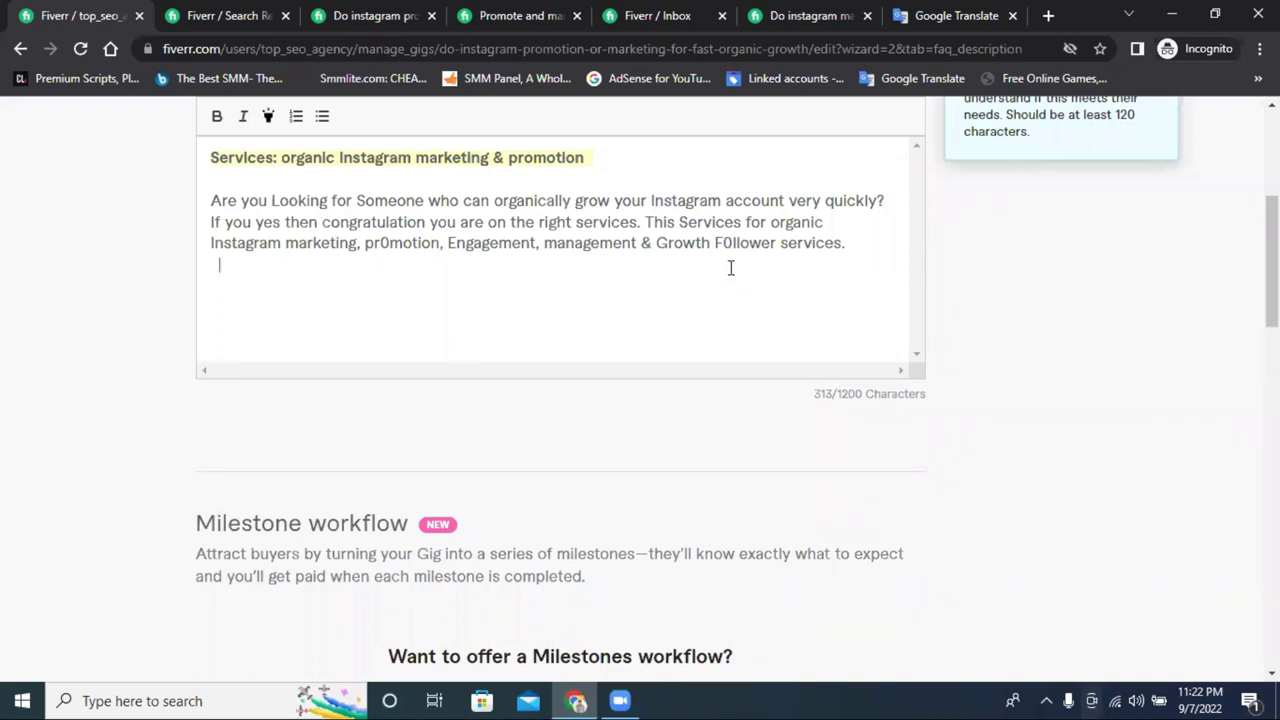
- Change "Follower" to "F0llower" and leave a blank line below the paragraph
left_click_drag(721, 243, 733, 243)
left_click(764, 285)
key("Return")
key("Return")
scroll(722, 251, "up", 1)
scroll(714, 255, "down", 1)
key("BackSpace")
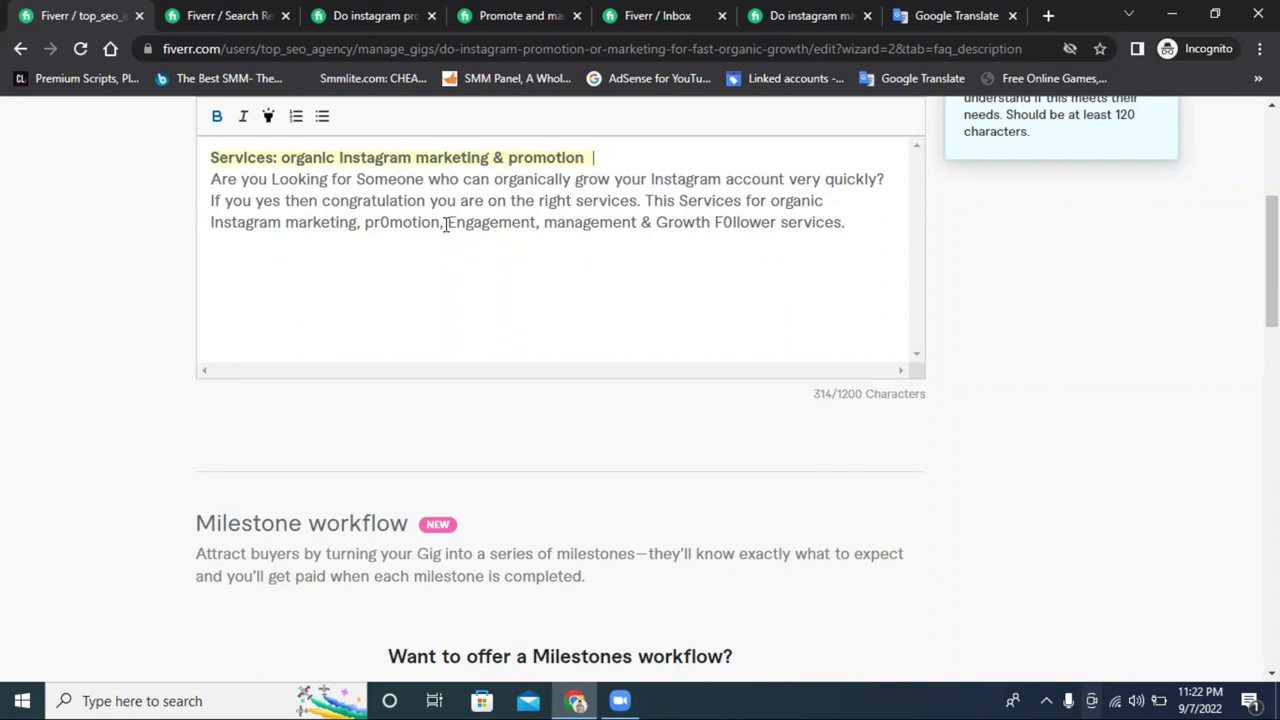
key("Return")
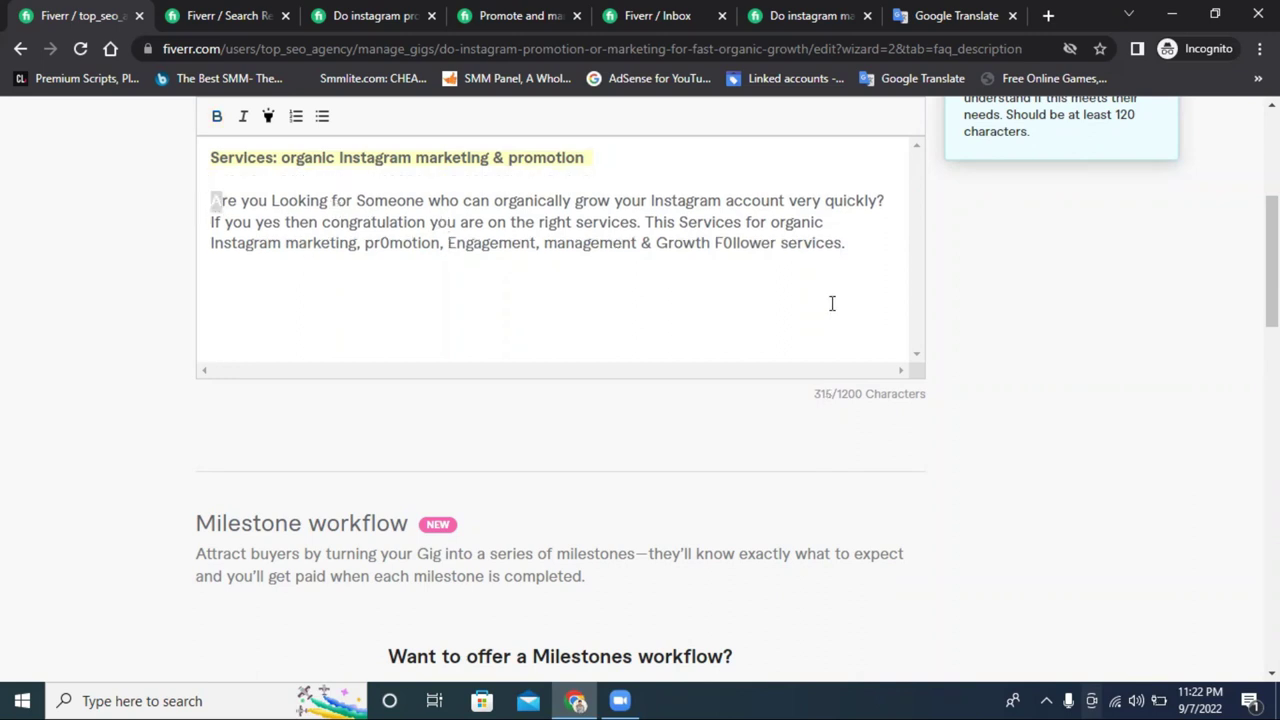
left_click_drag(850, 245, 206, 206)
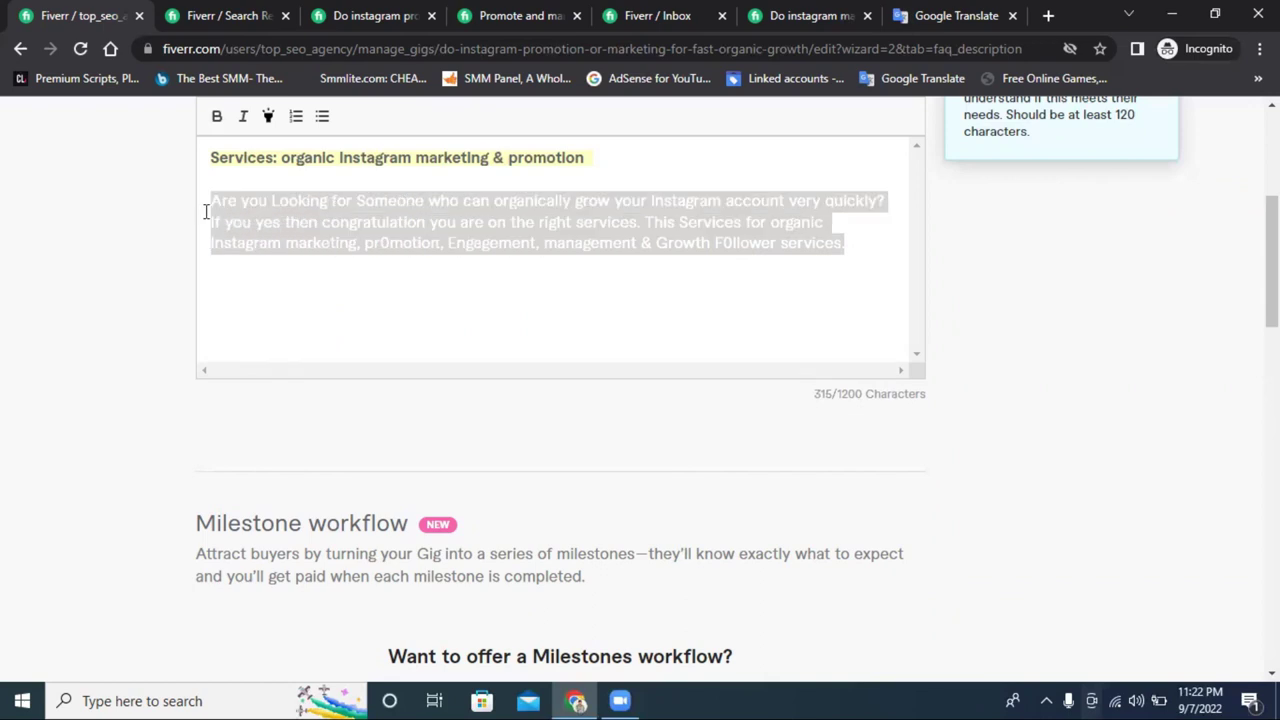
- Start a new paragraph with "I am" and the seller's name, applying the suggested spelling corrections to the name
left_click(303, 279)
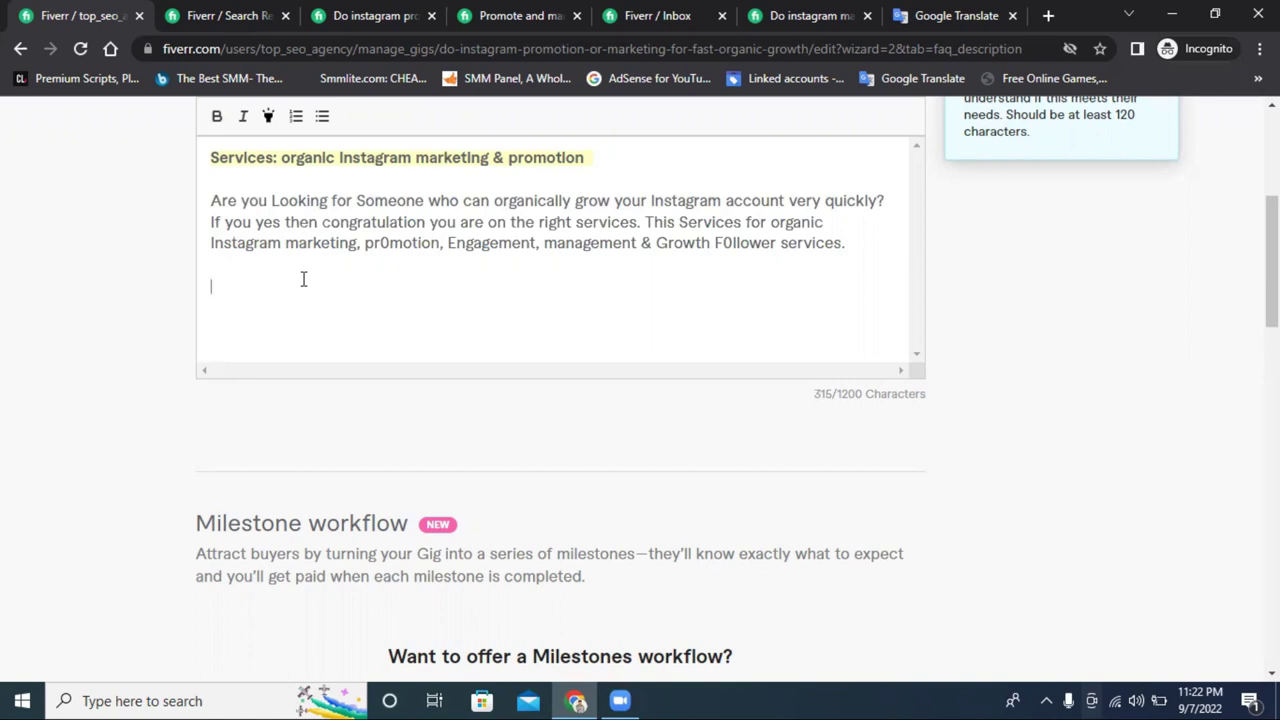
type("I am raju ahamed")
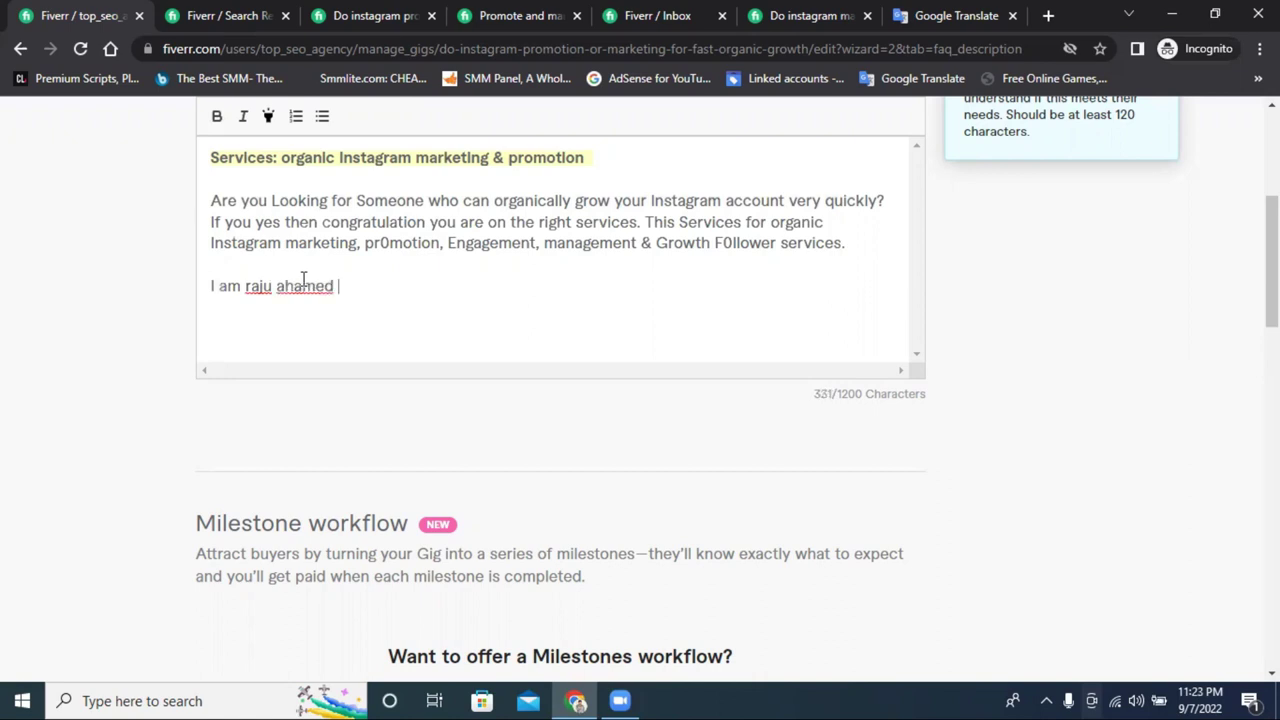
right_click(303, 282)
left_click(332, 292)
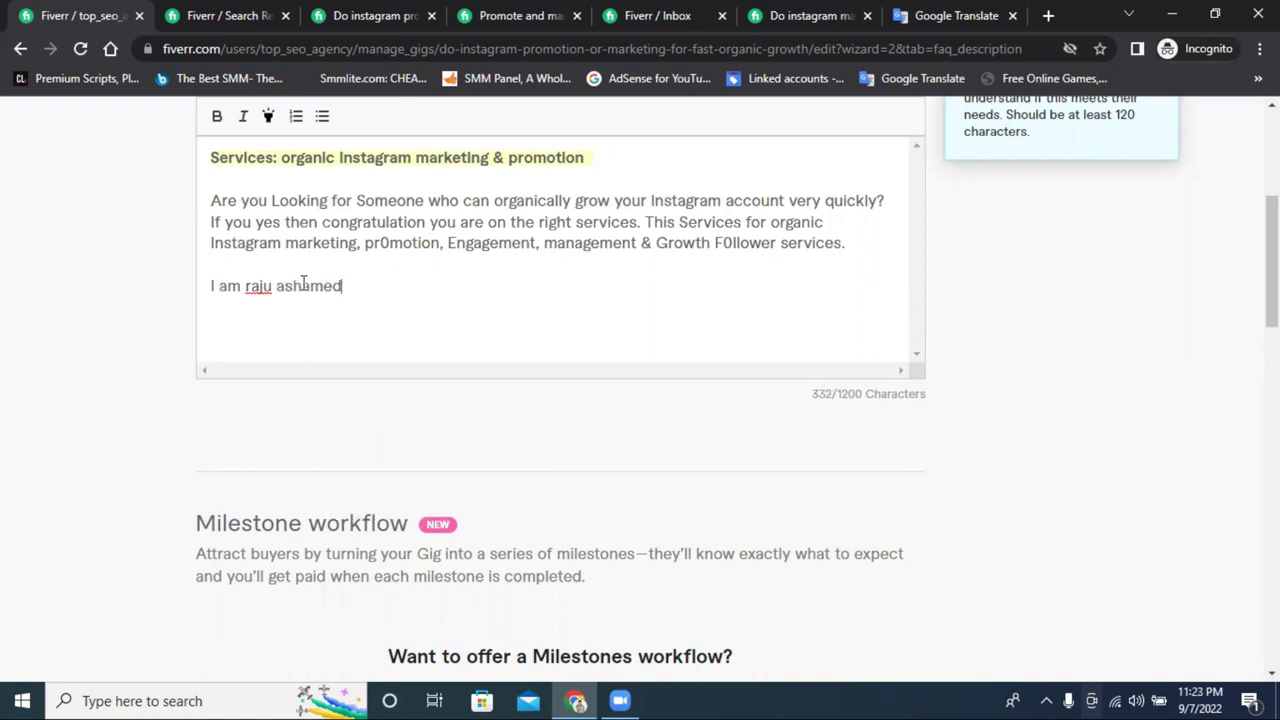
right_click(252, 288)
left_click(283, 303)
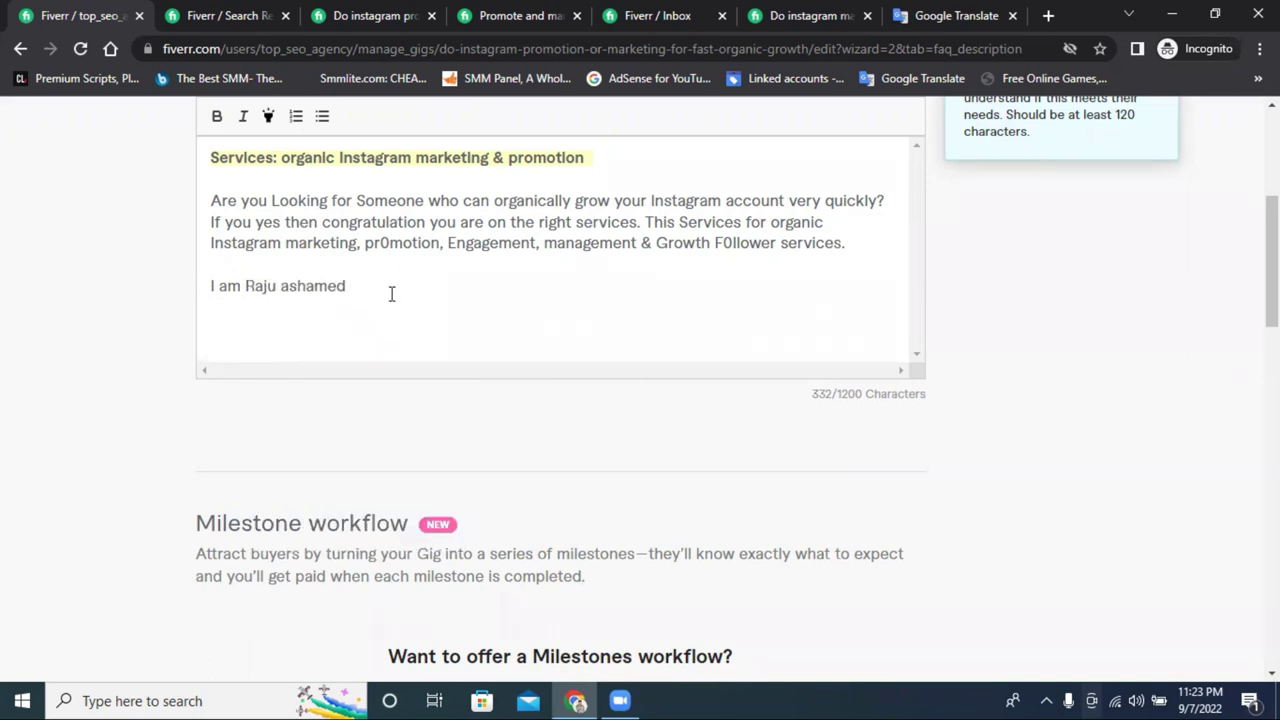
- Add ". I have 4+ years experiences" after the seller's name, correcting the spelling of "experiences"
type(". I have 3")
key("BackSpace")
key("BackSpace")
type("4+ years ")
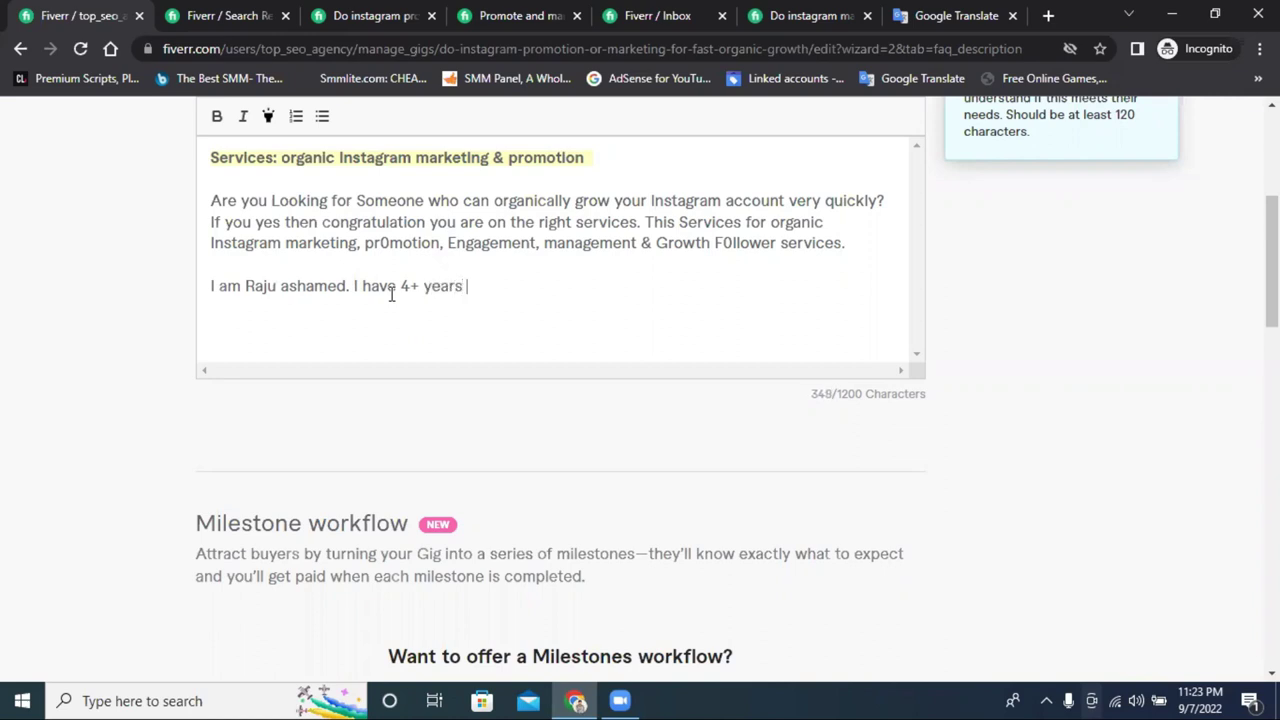
type("experines")
right_click(490, 289)
left_click(525, 298)
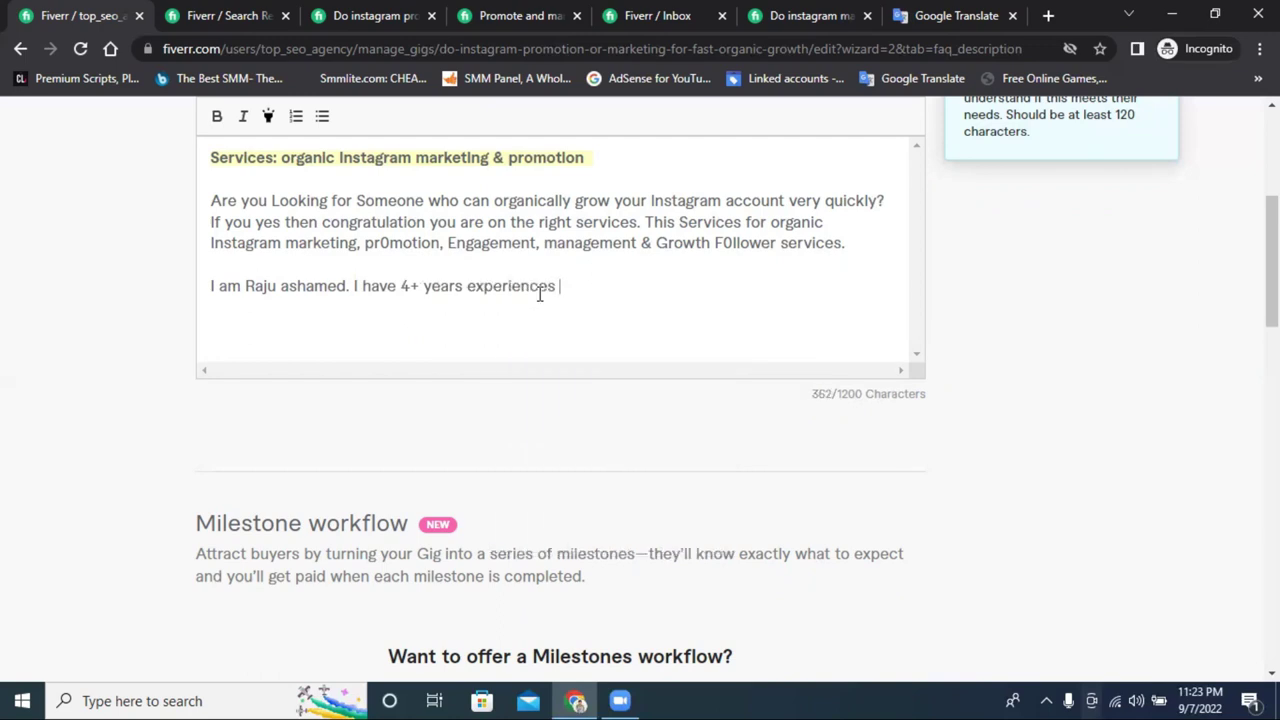
- Continue the experience sentence with "on Instagram", correcting the spelling of "Instagram"
type("on instah")
key("BackSpace")
type("gram")
right_click(600, 286)
left_click(641, 305)
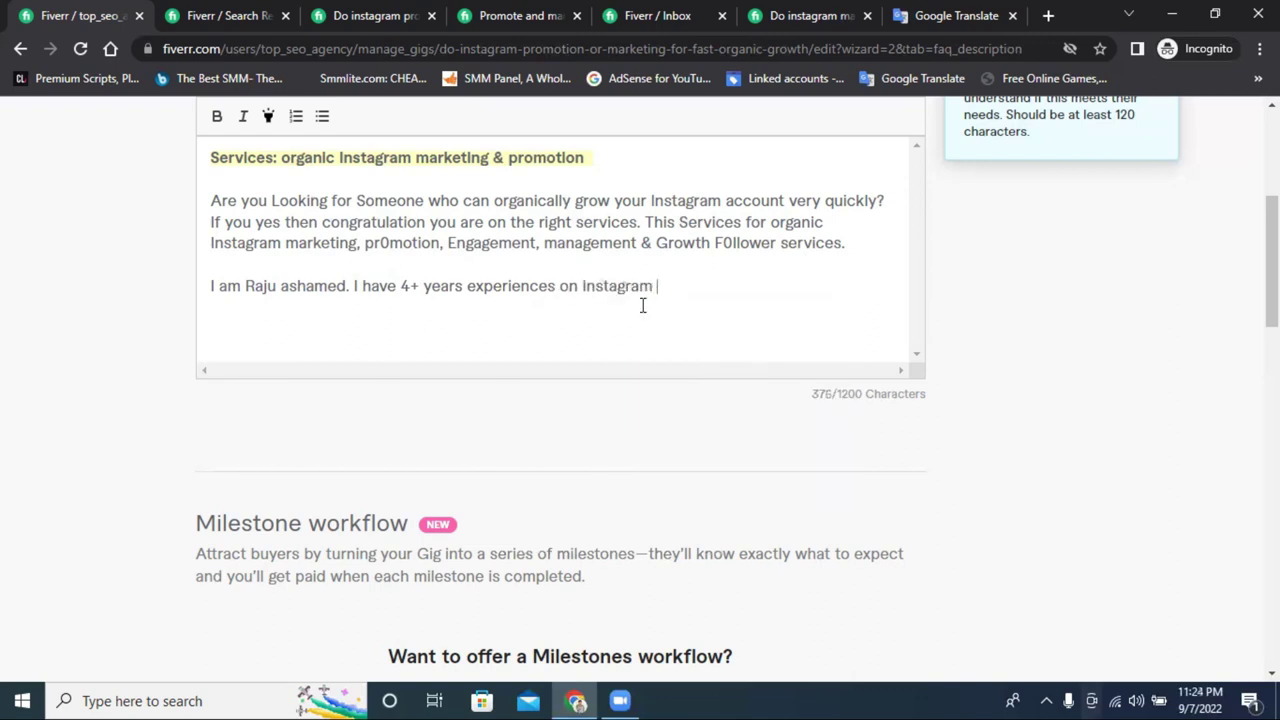
- Finish the experience sentence with "Marketing." and add "I'm working as a full time freelancer in fiverr"
type("Marketing")
type(".")
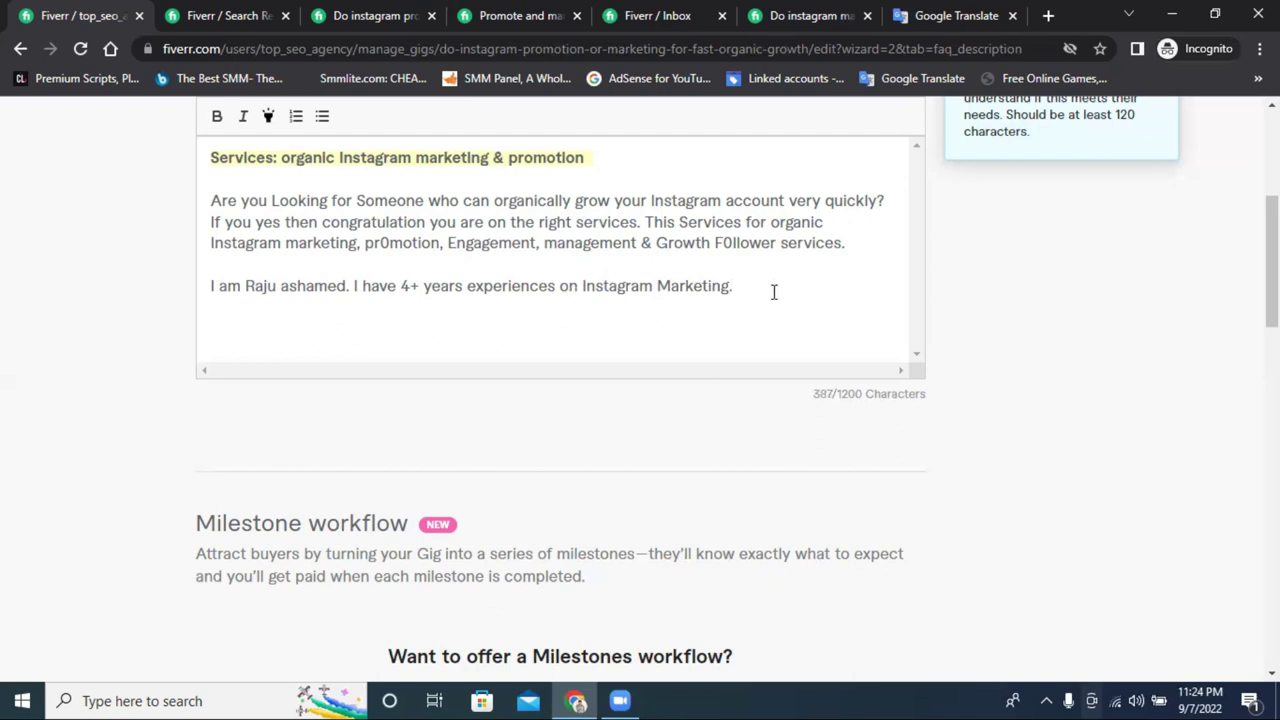
type(" I am")
key("BackSpace")
key("BackSpace")
key("BackSpace")
type("'m working ")
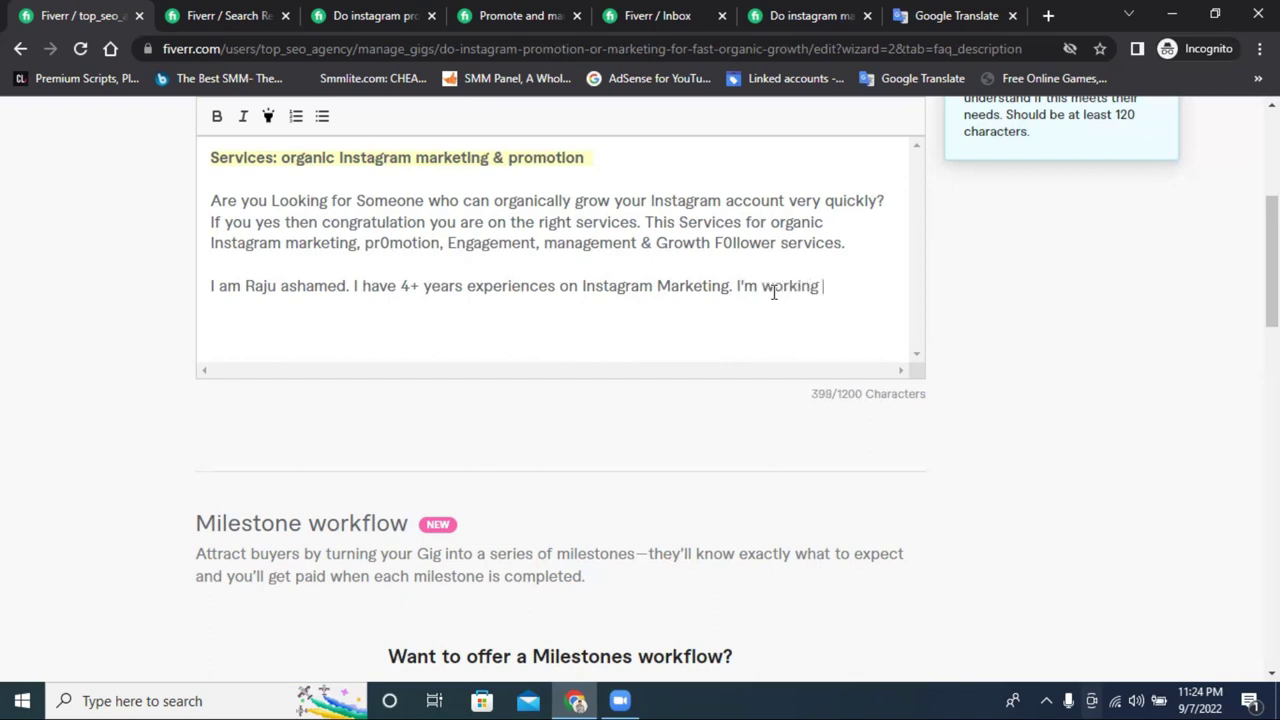
type("as a full time ")
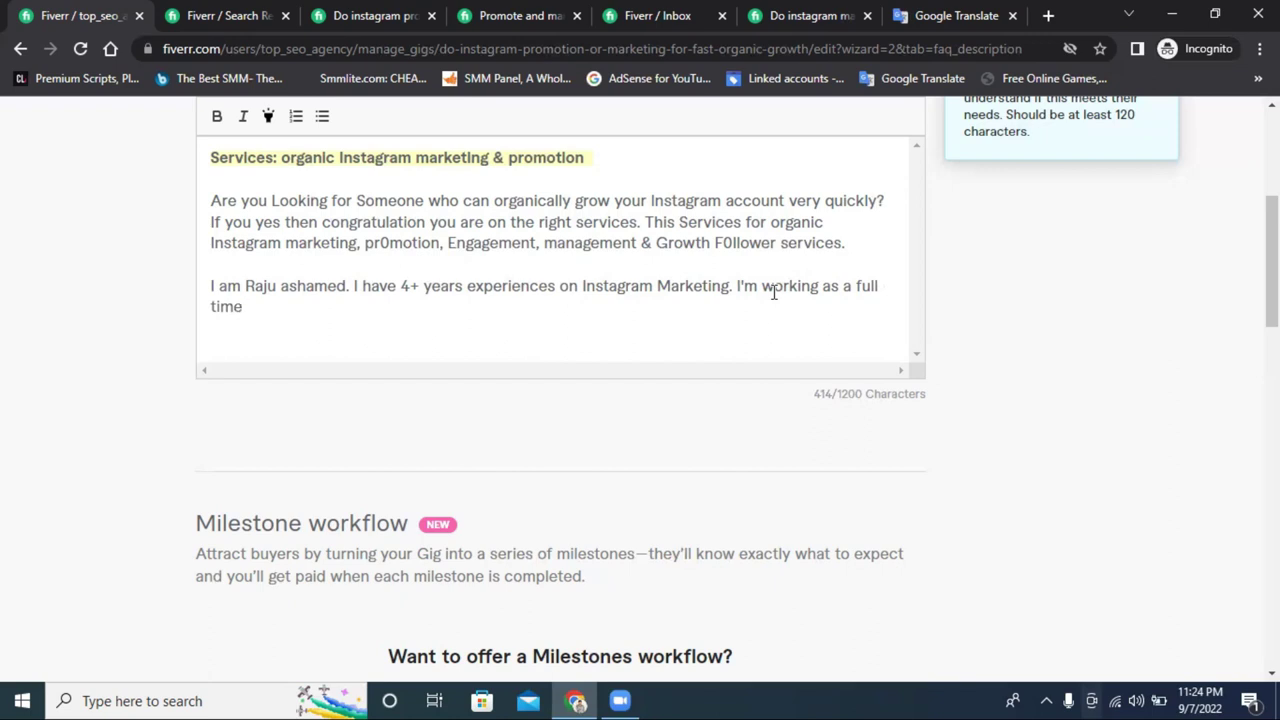
type("freelancer in fiverr")
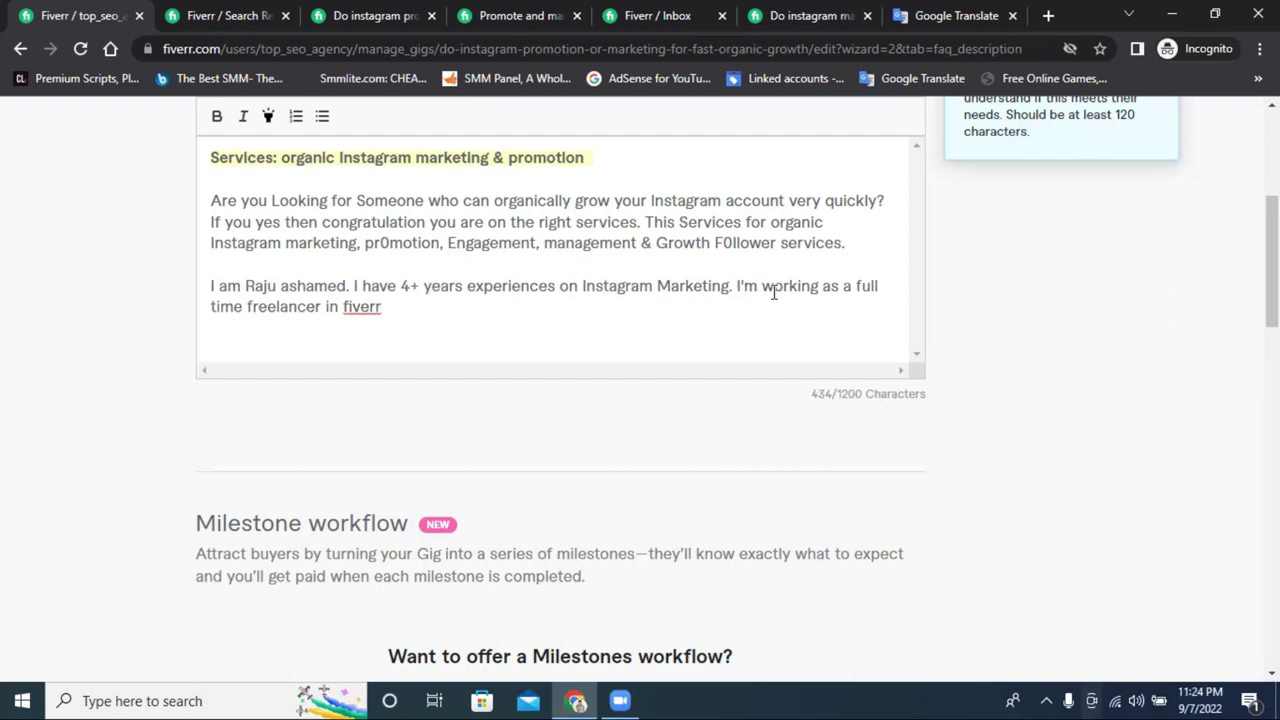
- Continue the seller paragraph with ". I'm at your services i am active", removing the stray characters and extra spaces
type(". I'm at your ")
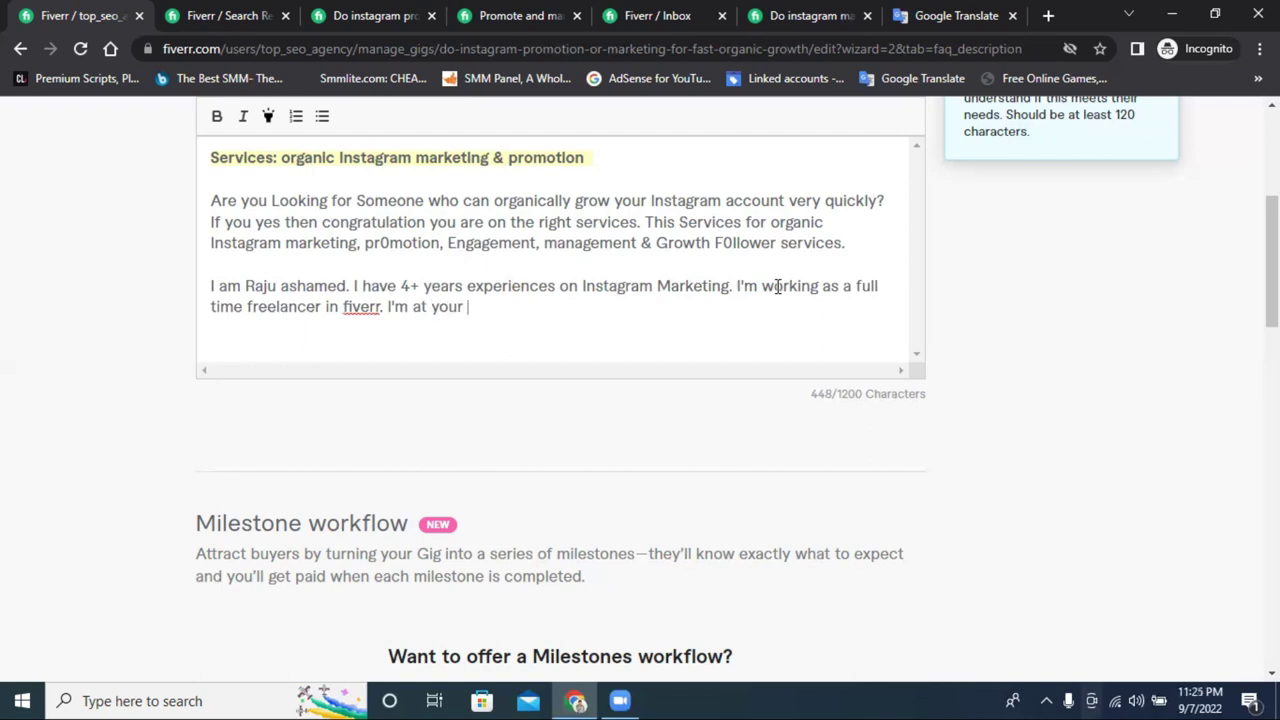
type("services")
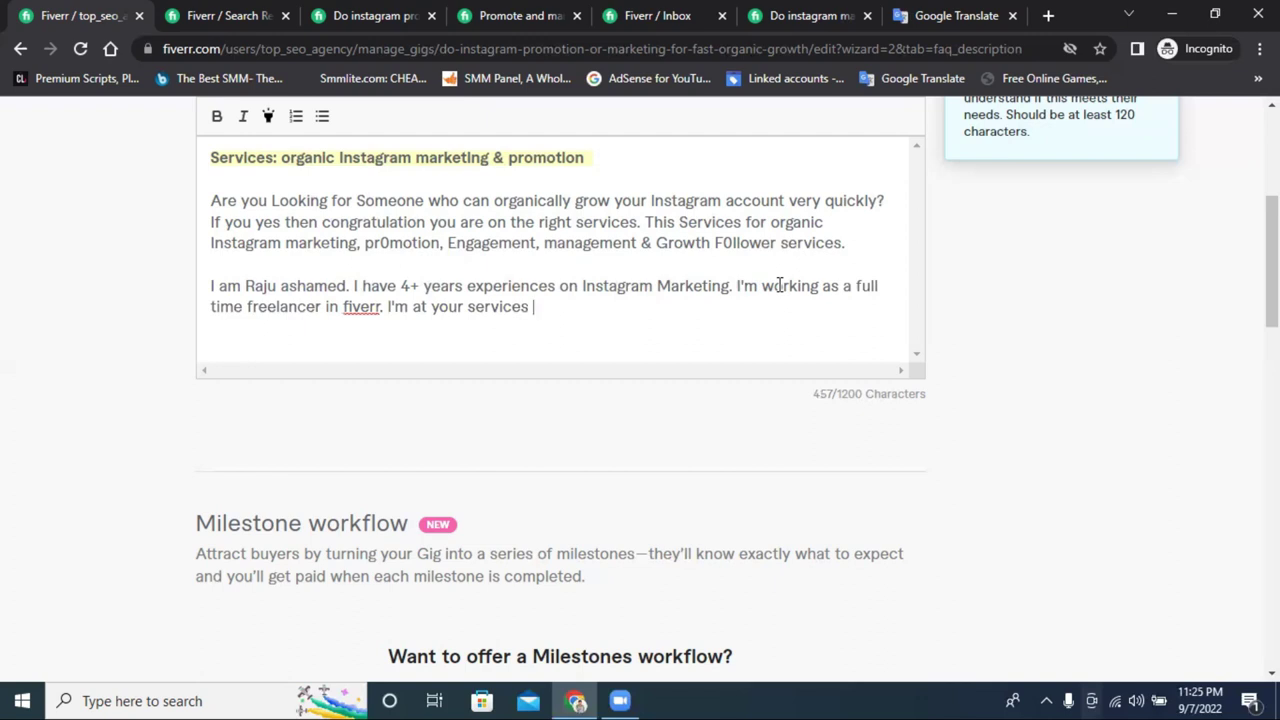
type("i asm")
left_click(556, 307)
key("BackSpace")
type("active c")
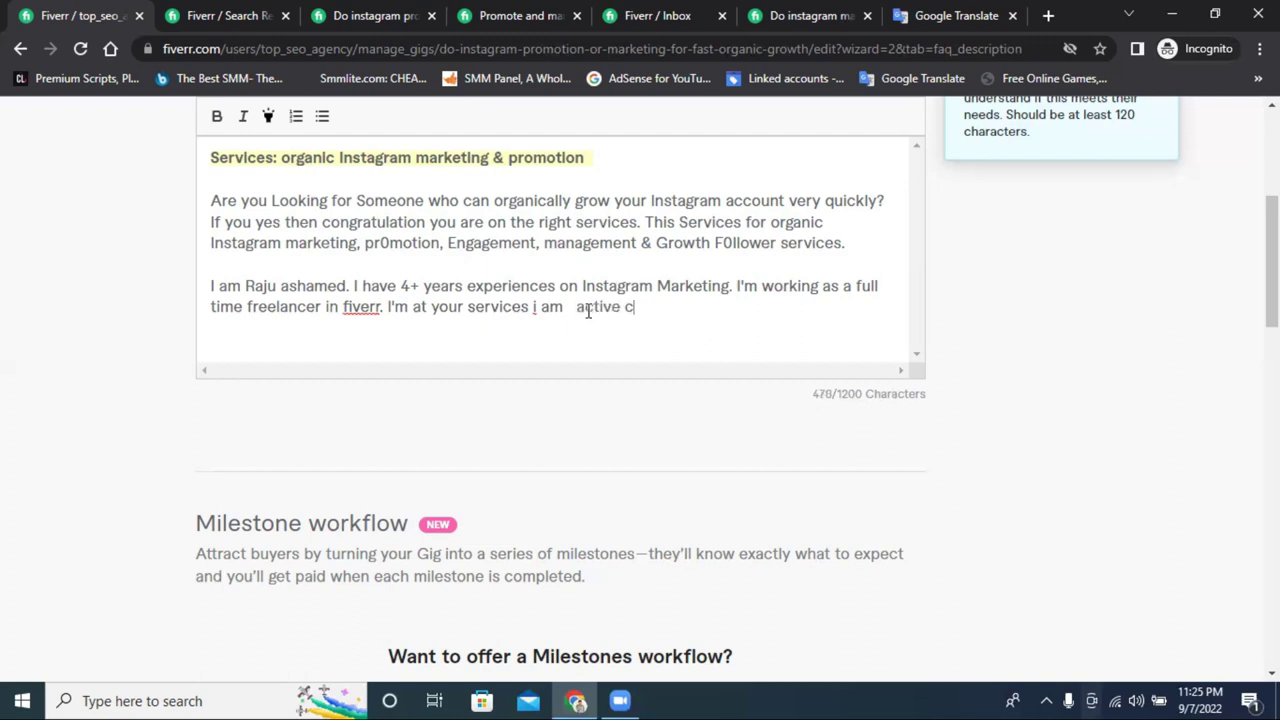
left_click(579, 308)
key("BackSpace")
left_click(622, 307)
key("BackSpace")
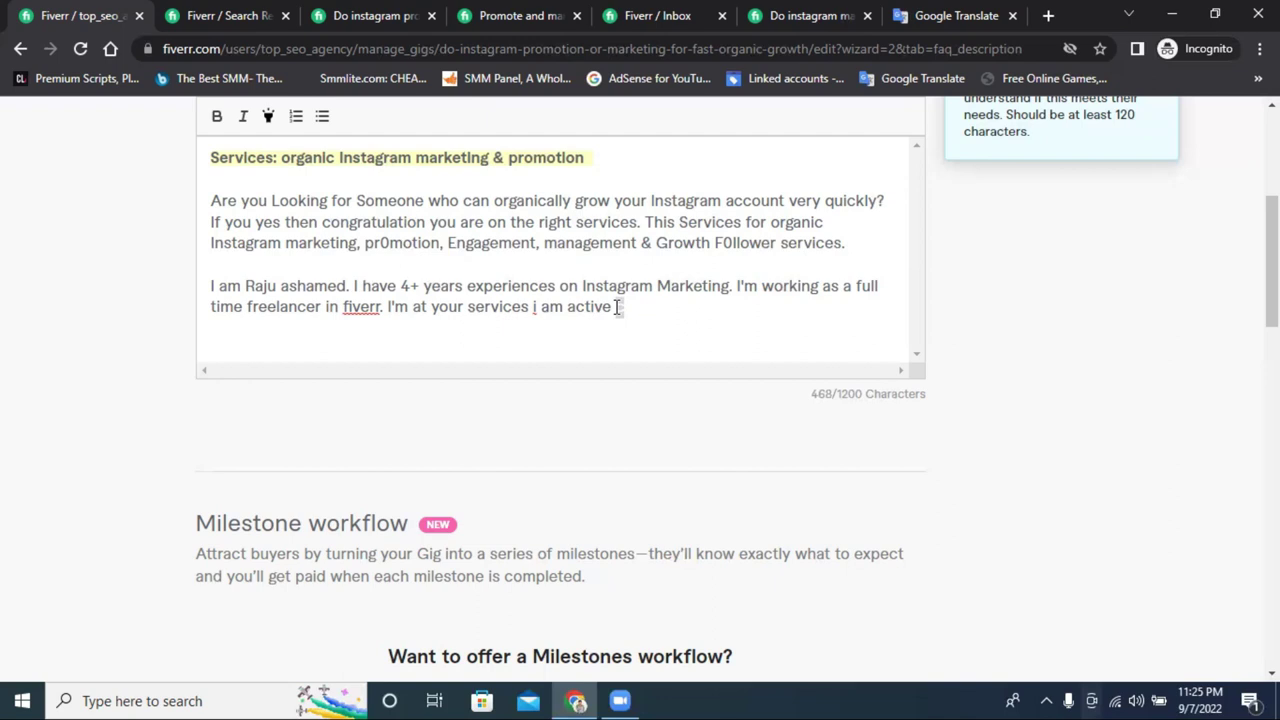
- Add "24/7 hours online" after "active", correcting the spelling of "hours"
type("24/7 hourse")
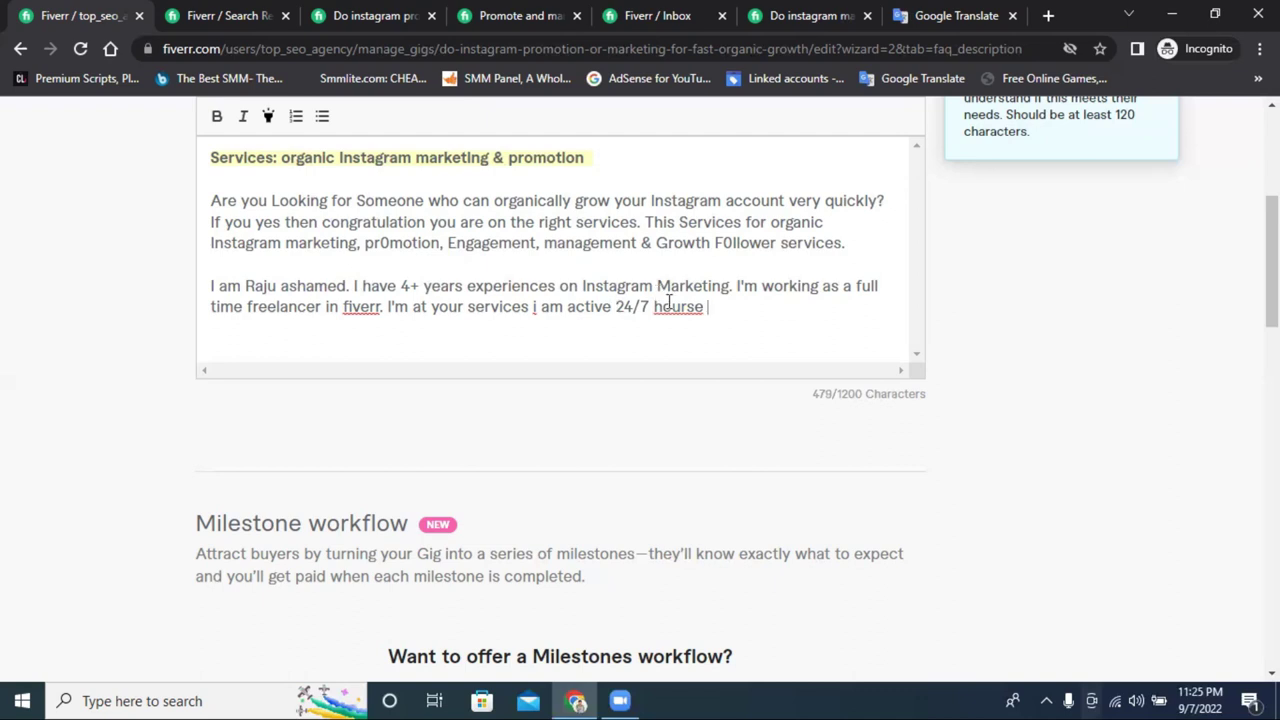
right_click(669, 305)
left_click(705, 338)
type("online")
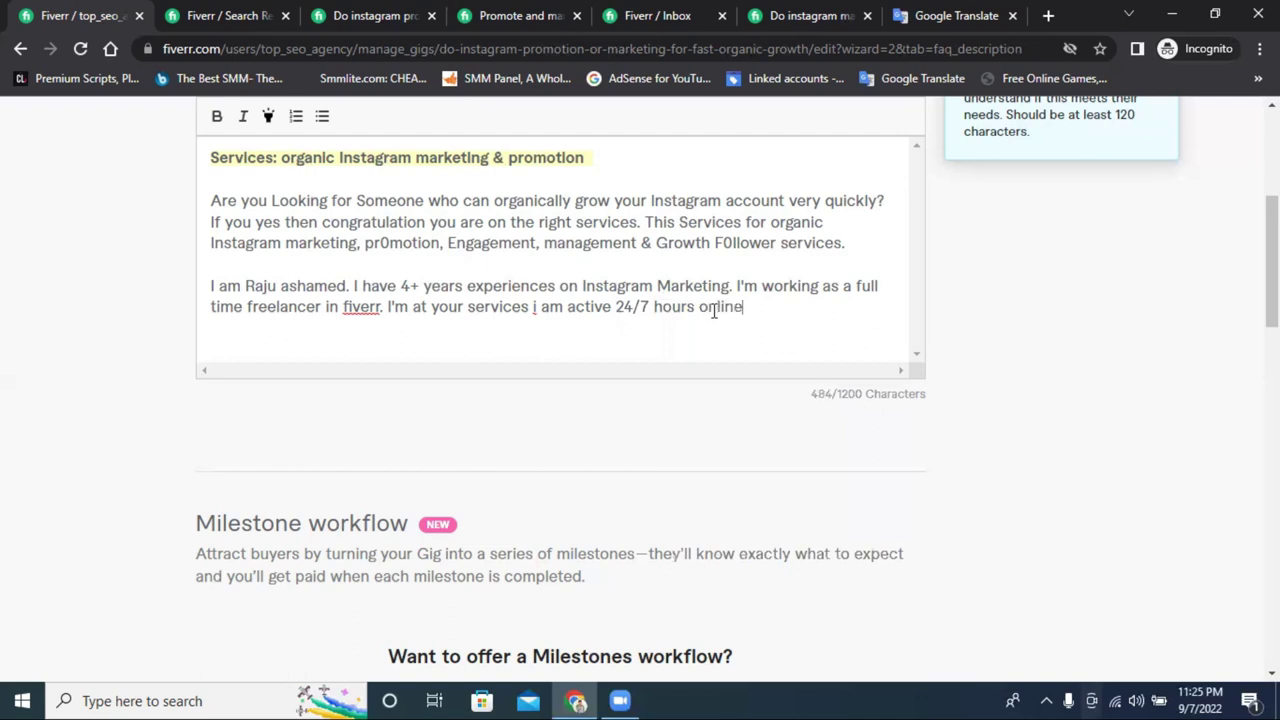
- Copy the description paragraphs below the heading and paste them into Google Translate under the existing title lines
mouse_move(760, 306)
left_mouse_down()
mouse_move(240, 200)
mouse_move(214, 160)
mouse_move(254, 245)
mouse_move(803, 323)
mouse_move(768, 304)
left_mouse_up()
key("ctrl+c")
left_click(231, 200)
right_click(718, 284)
left_click(823, 357)
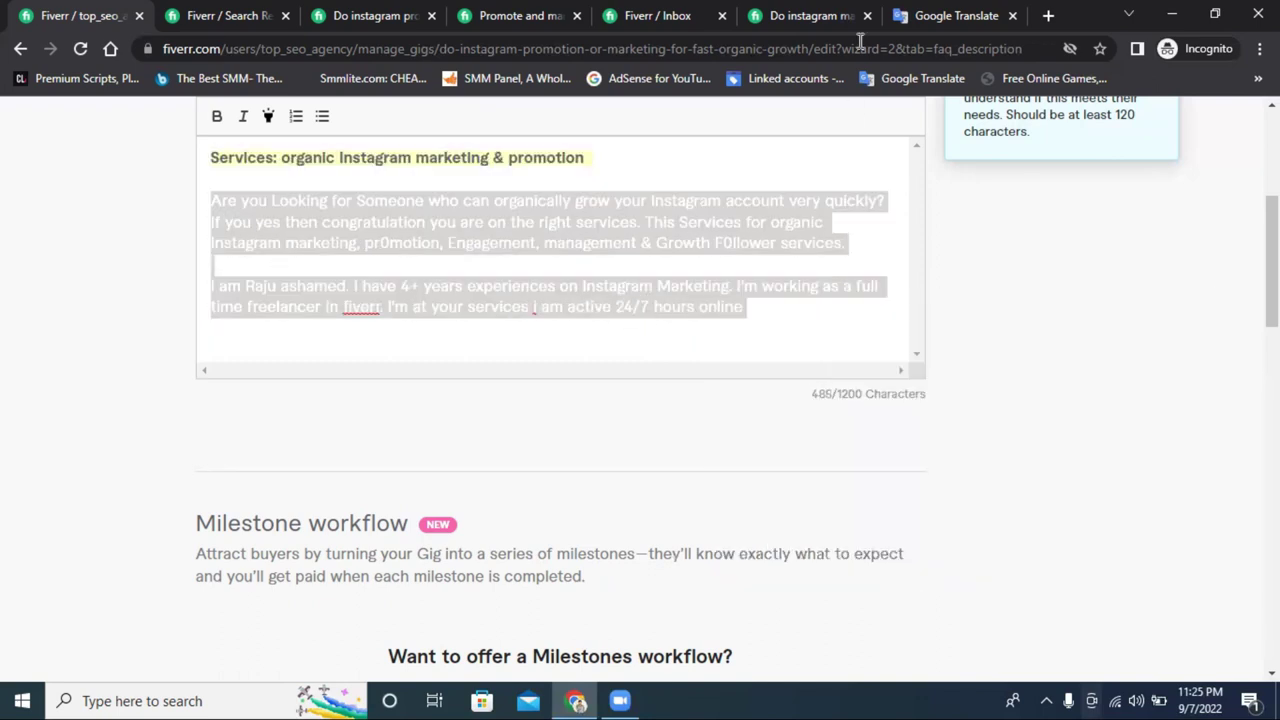
key("ctrl+9")
left_click(491, 532)
key("Return")
key("Return")
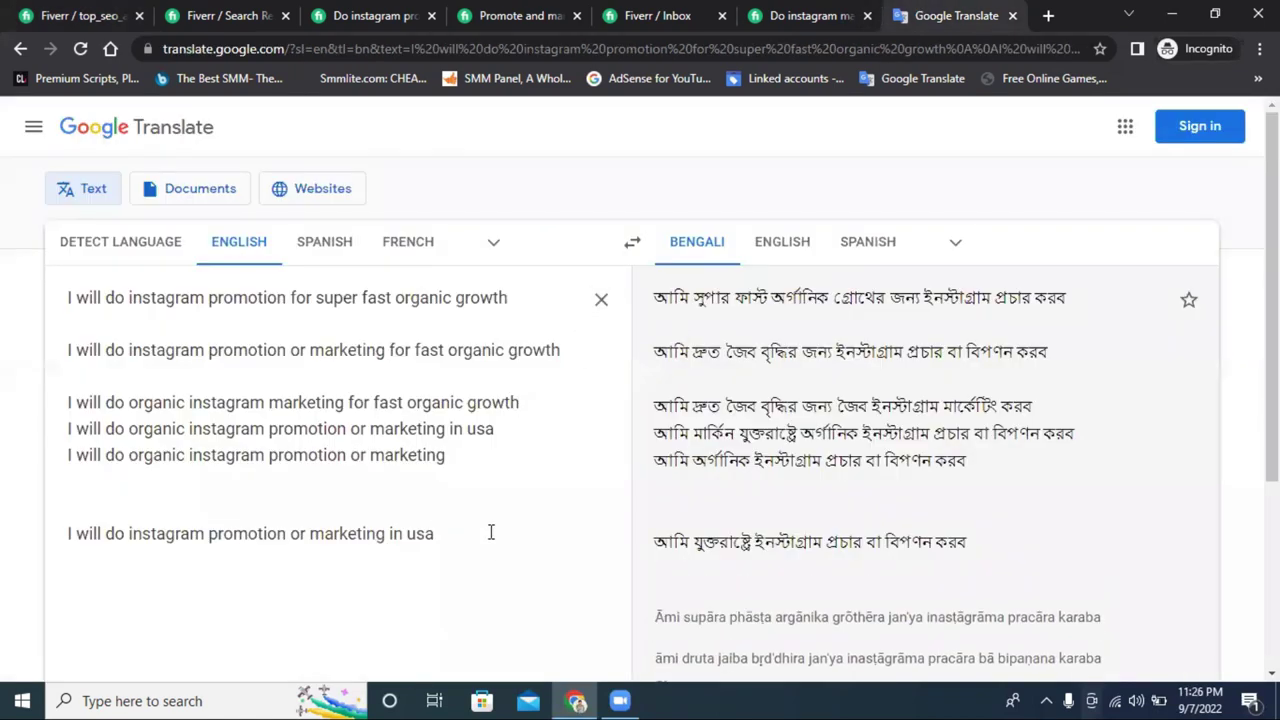
key("ctrl+v")
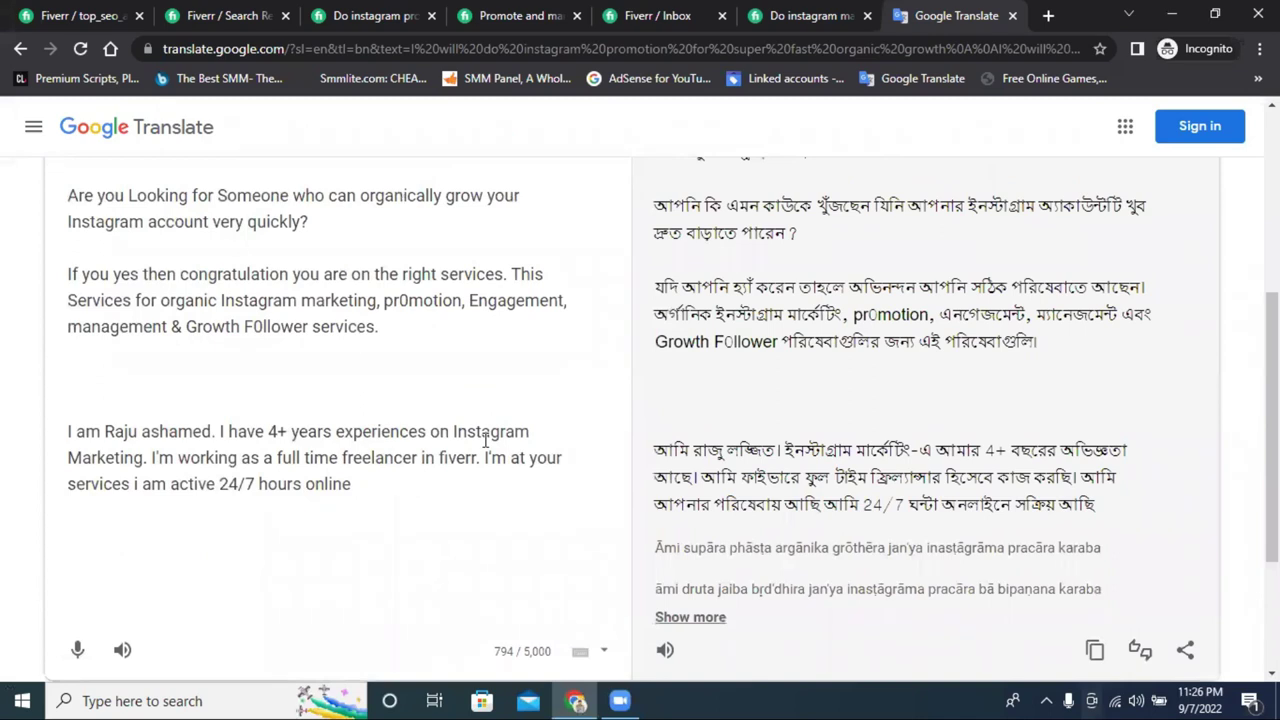
scroll(250, 350, "up", 2)
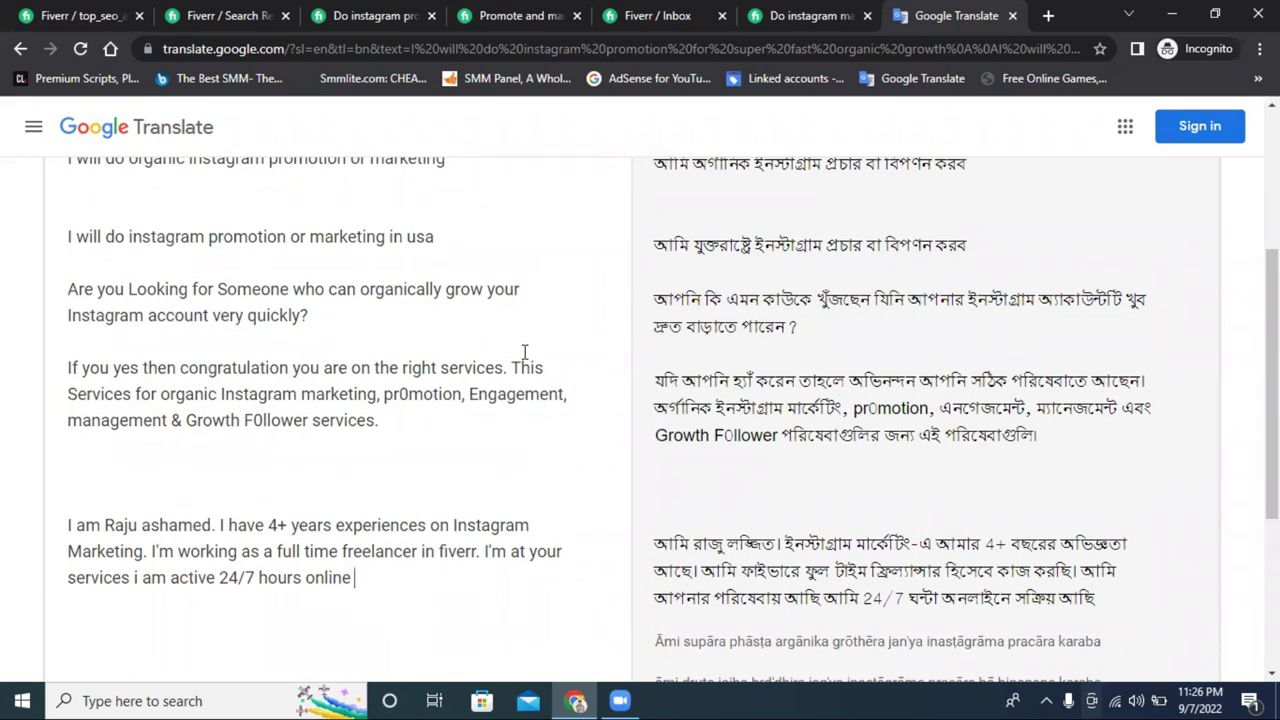
scroll(525, 352, "down", 2)
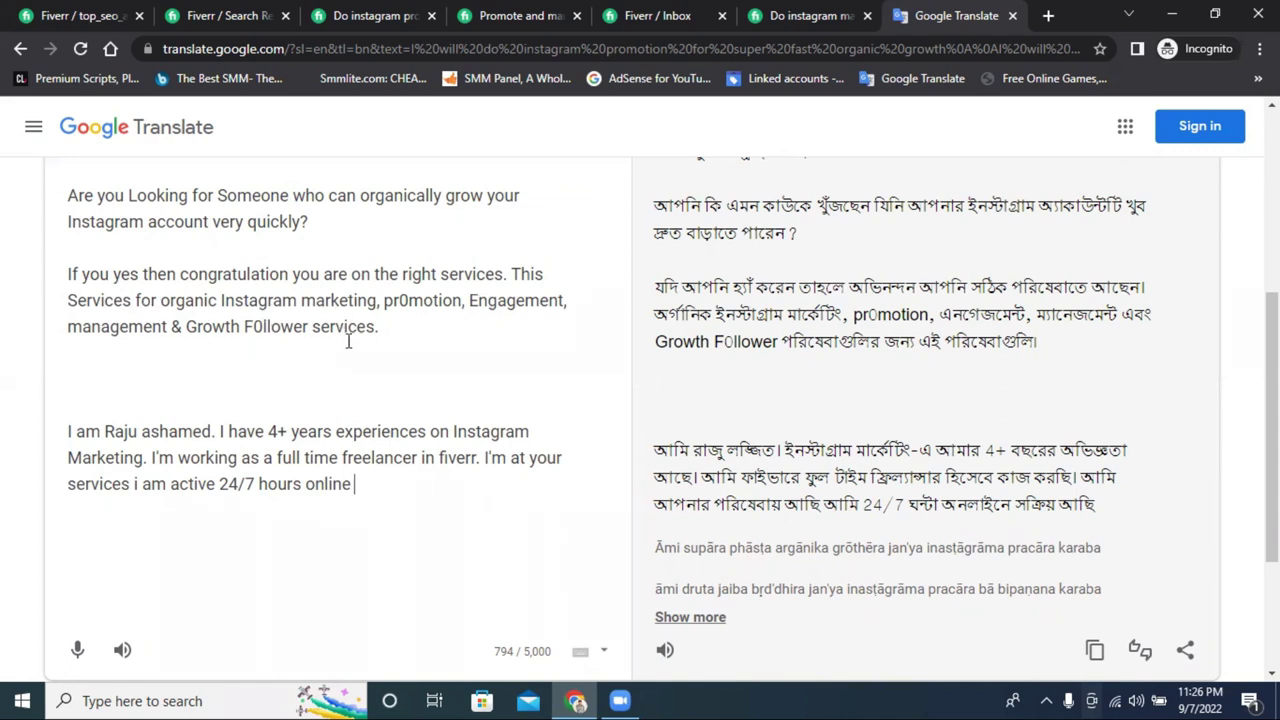
- In the English source text, delete "services" after "Growth F0llower" and remove the extra "s" from the seller's surname
left_click_drag(377, 326, 313, 330)
key("BackSpace")
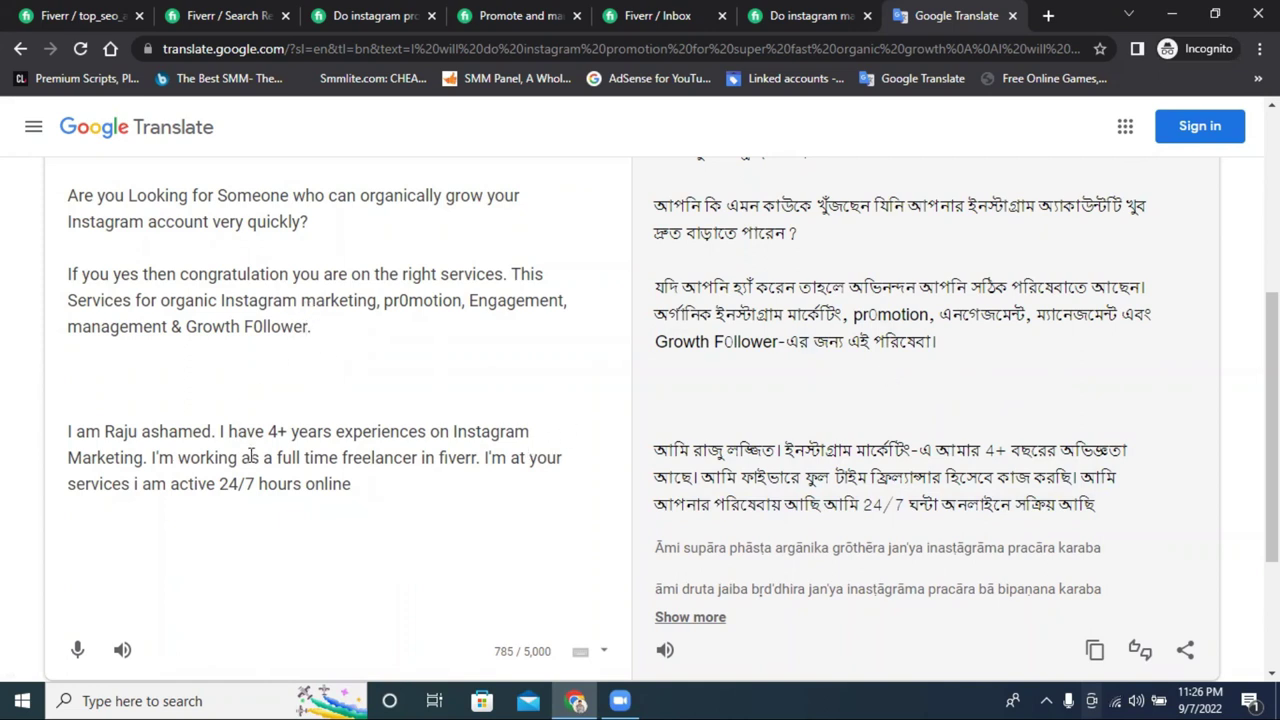
left_click_drag(159, 430, 151, 431)
key("BackSpace")
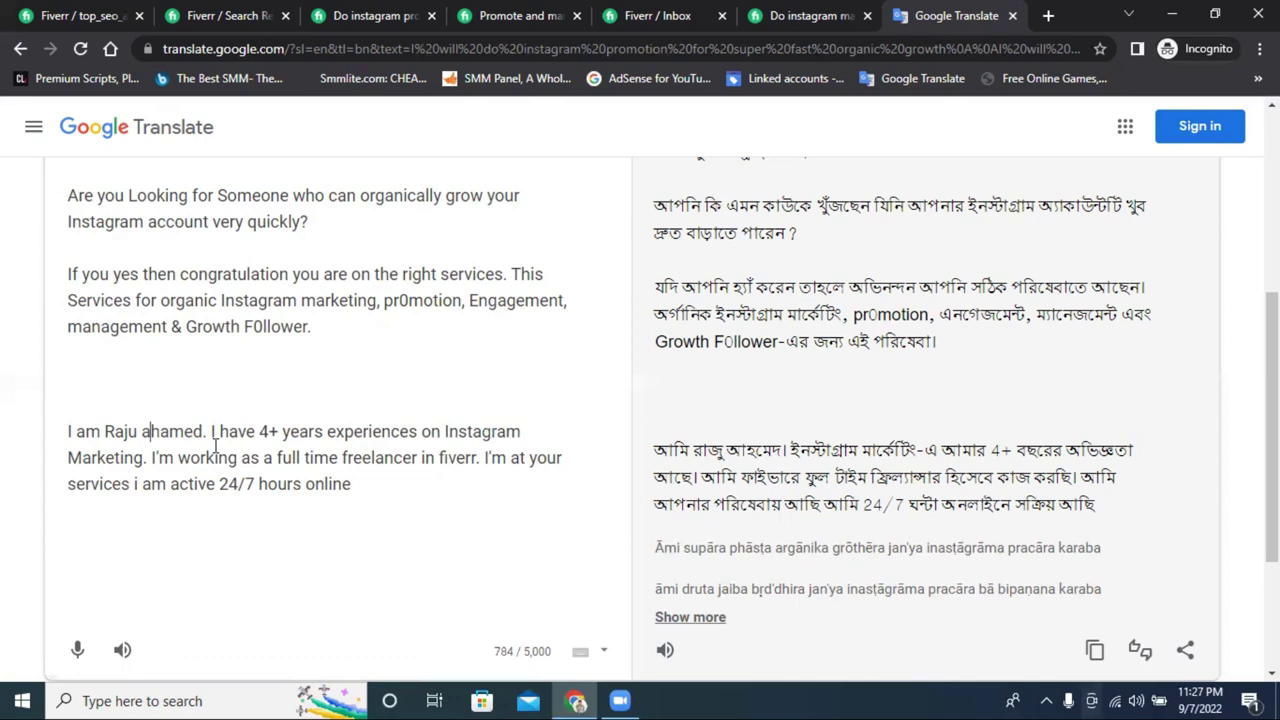
- End the sentences with periods after "I'm at your services" and after "24/7 hours online"
left_click_drag(484, 457, 493, 457)
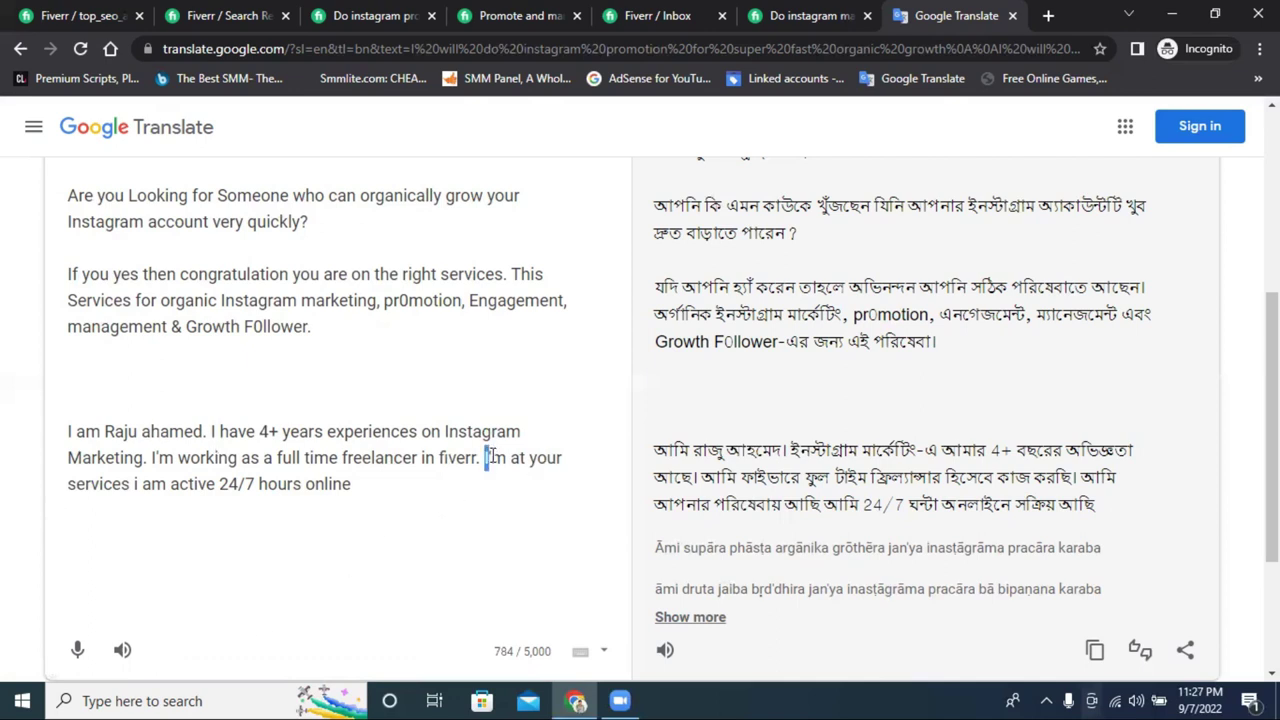
left_click(129, 483)
type(".")
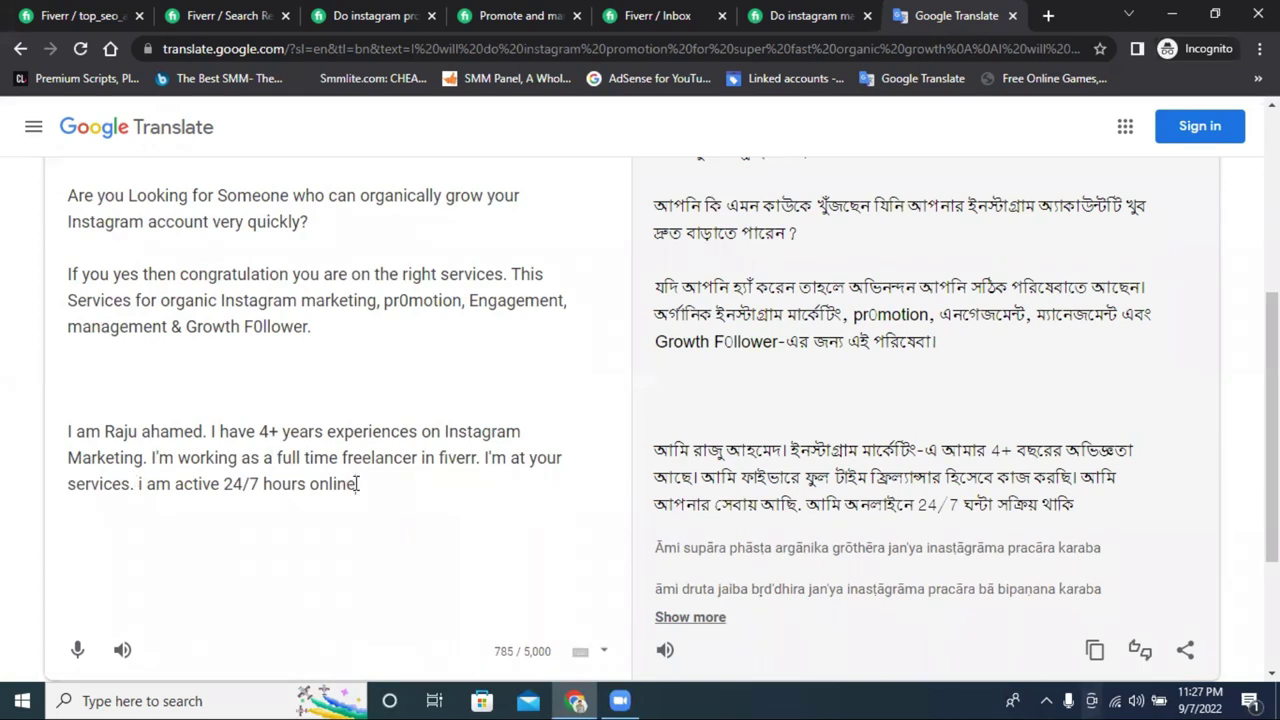
- Copy the corrected paragraphs and paste them over the selected paragraphs in the Fiverr gig description
left_click_drag(362, 484, 73, 205)
right_click(85, 204)
left_click(177, 274)
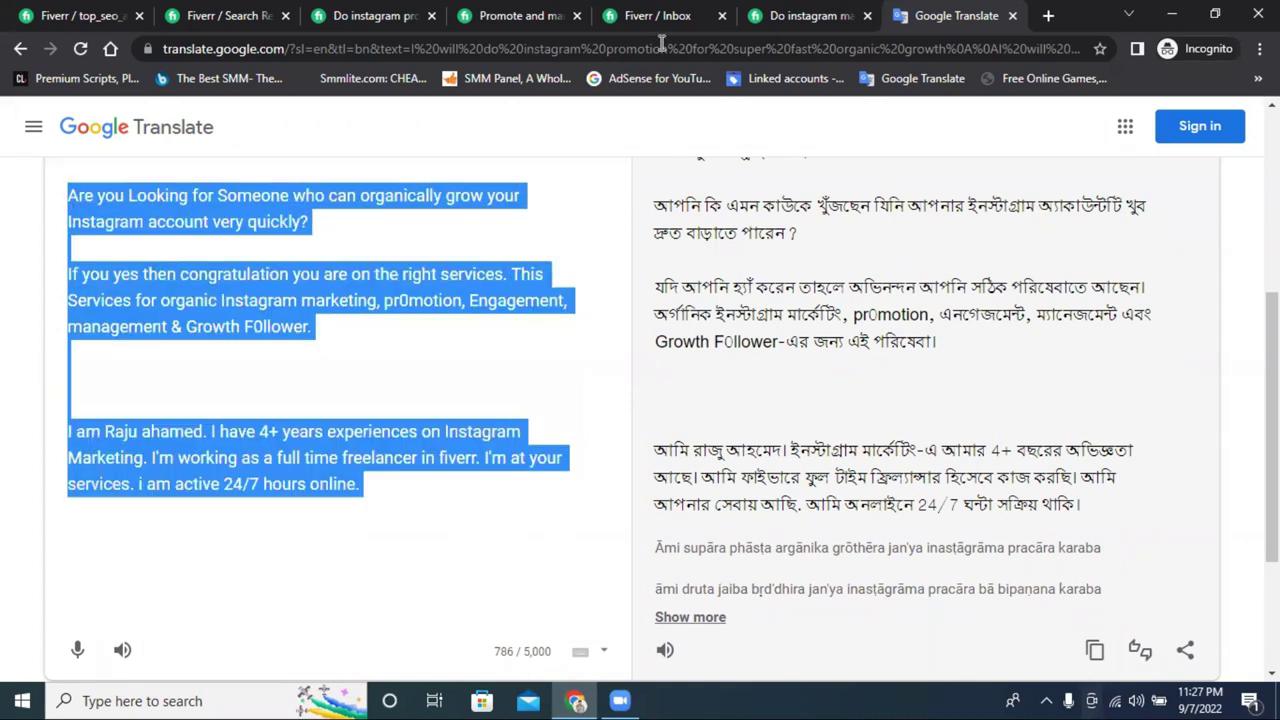
left_click(38, 8)
right_click(440, 266)
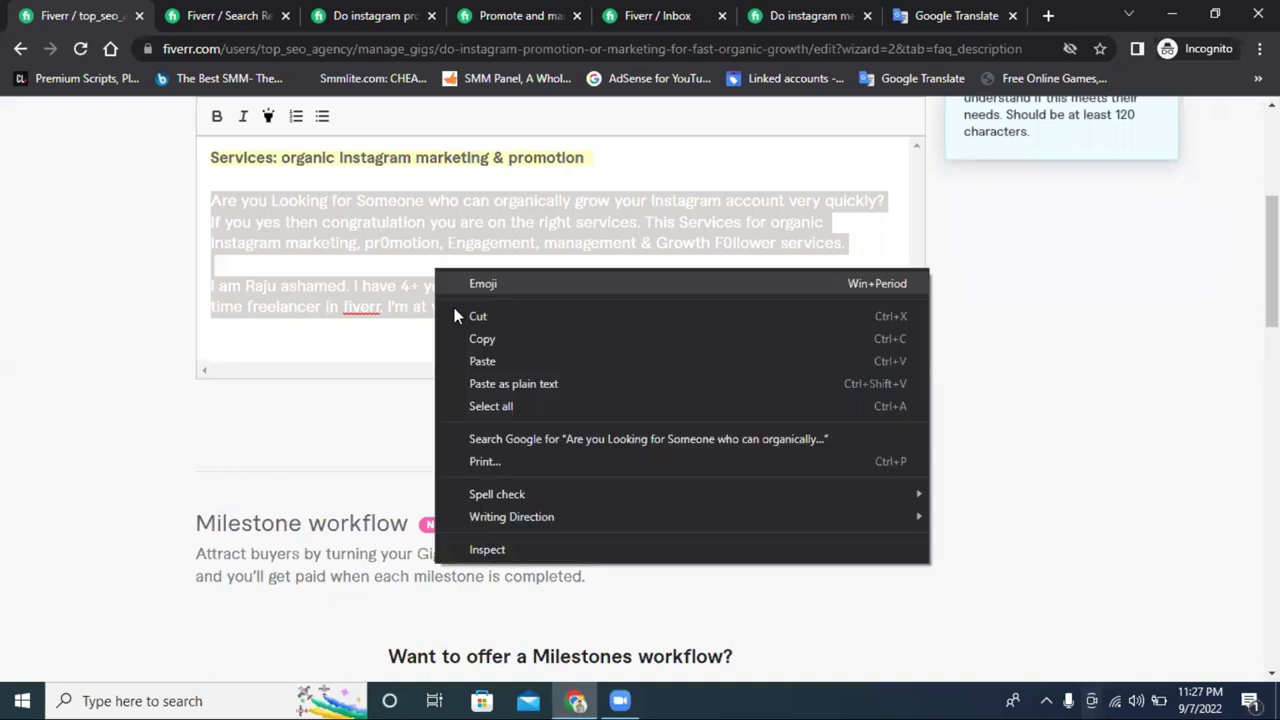
left_click(503, 360)
scroll(395, 290, "up", 2)
scroll(395, 288, "down", 2)
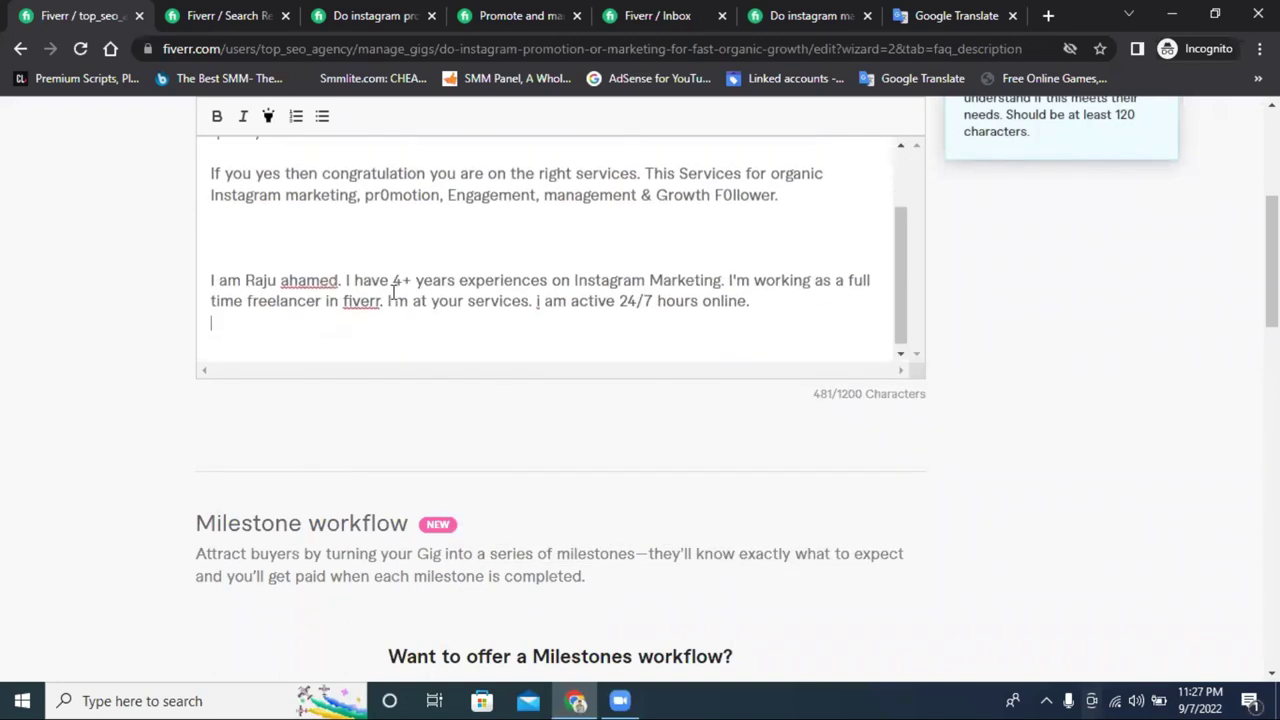
- Reduce the gap above the "I am" paragraph to one blank line and remove the blank line above "If you yes"
left_click(226, 253)
key("BackSpace")
key("BackSpace")
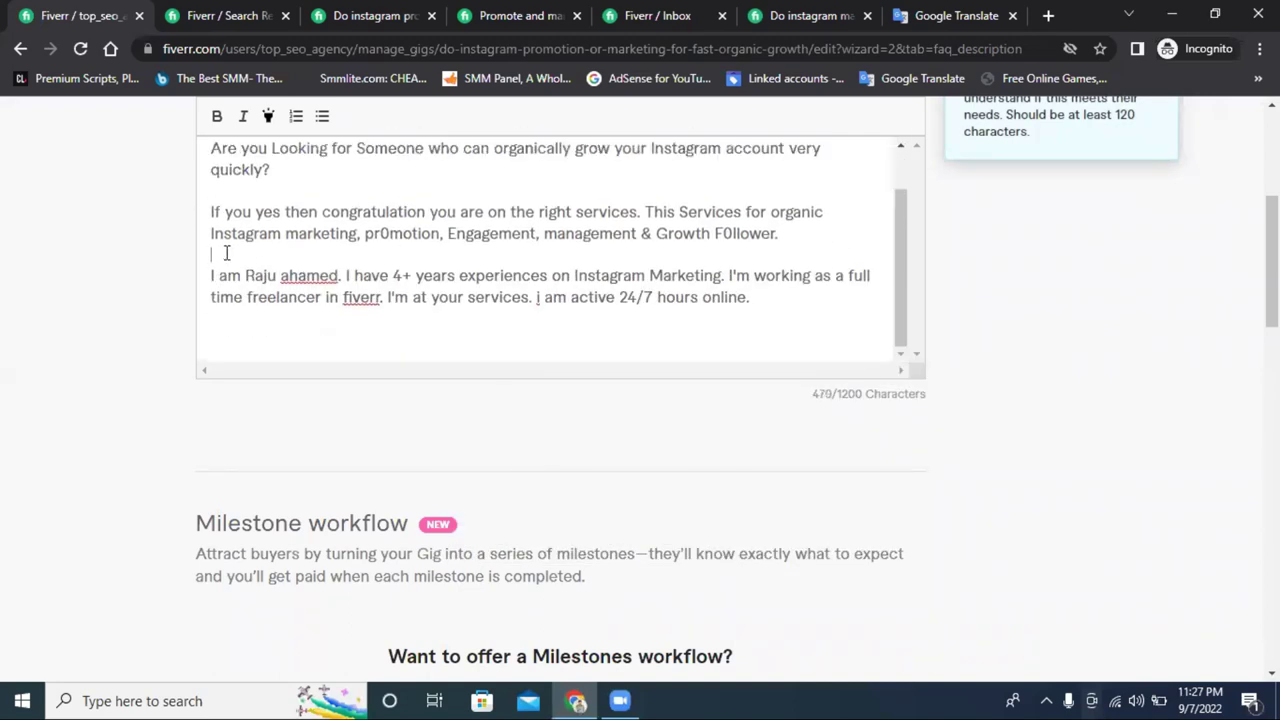
key("BackSpace")
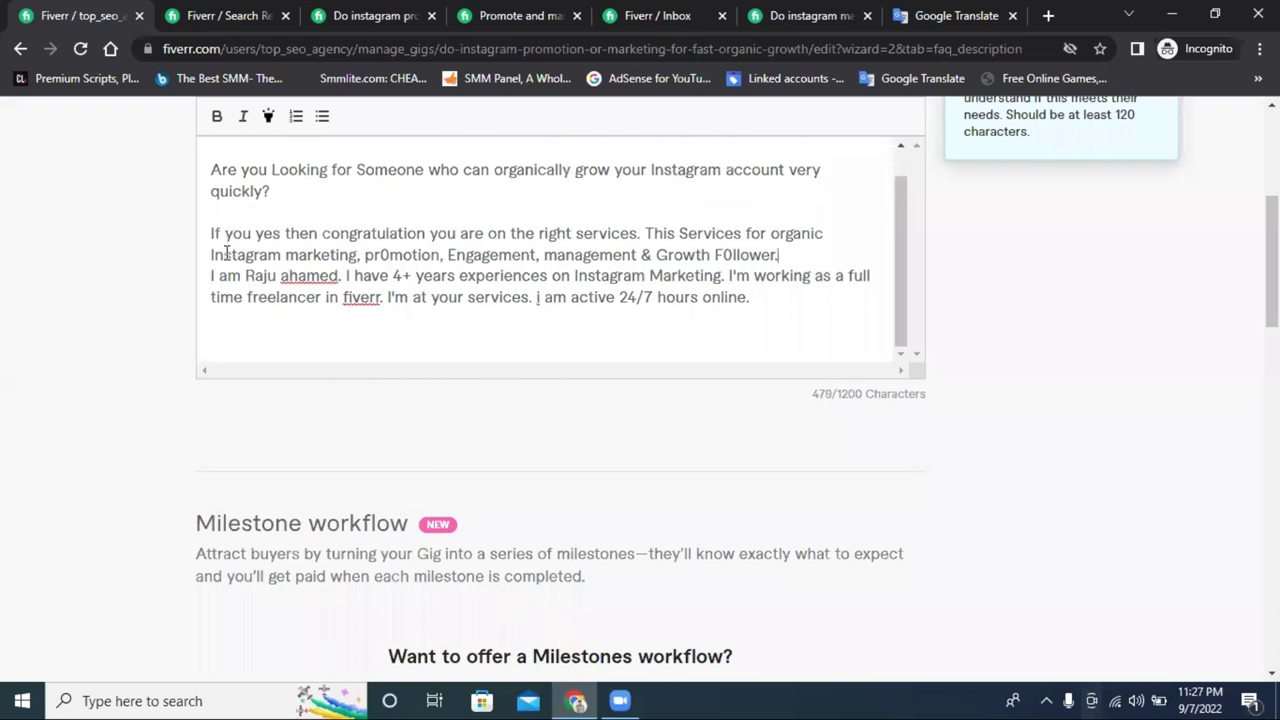
key("Return")
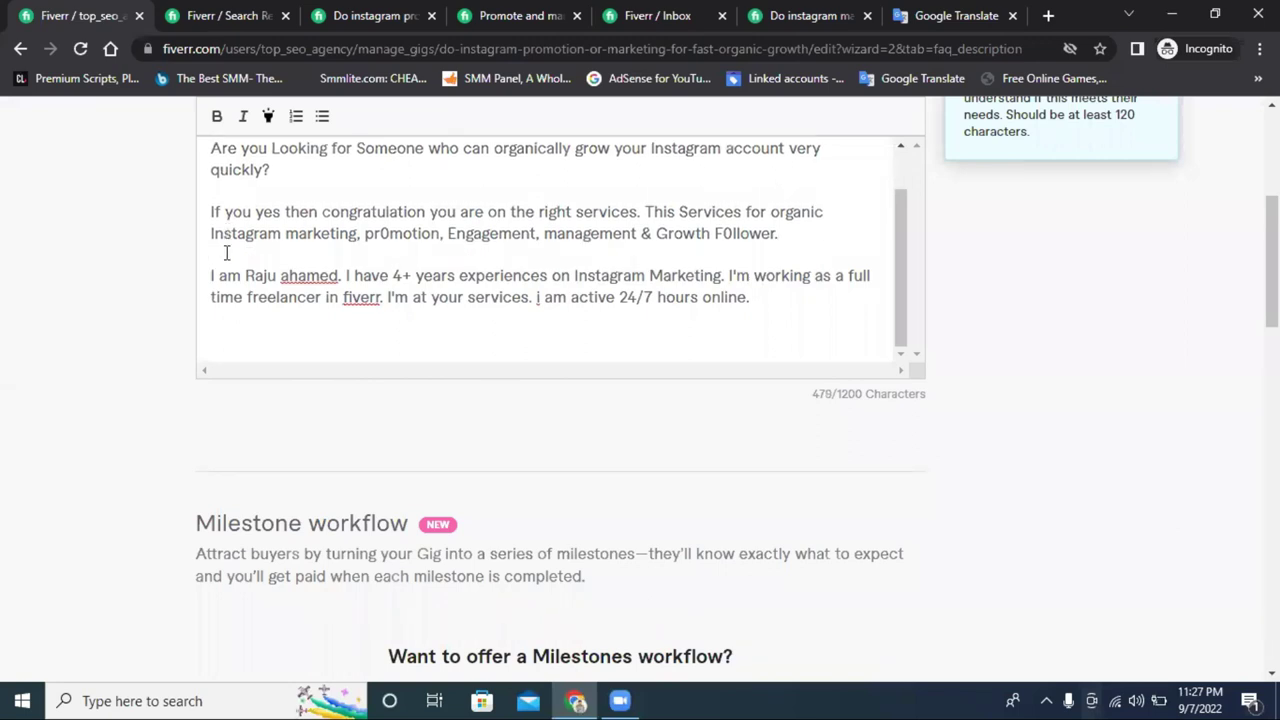
scroll(226, 253, "up", 1)
left_click(213, 246)
key("BackSpace")
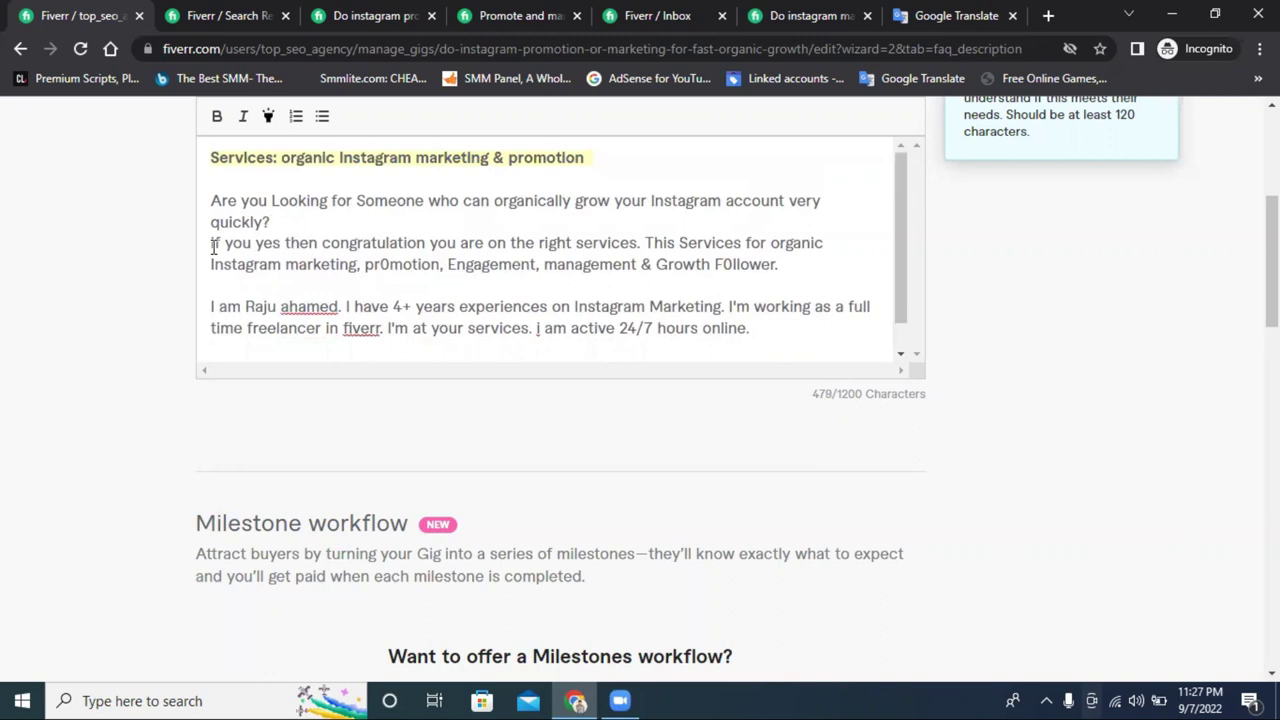
- Apply the first suggested spelling to the seller's surname in the gig description
scroll(437, 306, "down", 1)
right_click(328, 273)
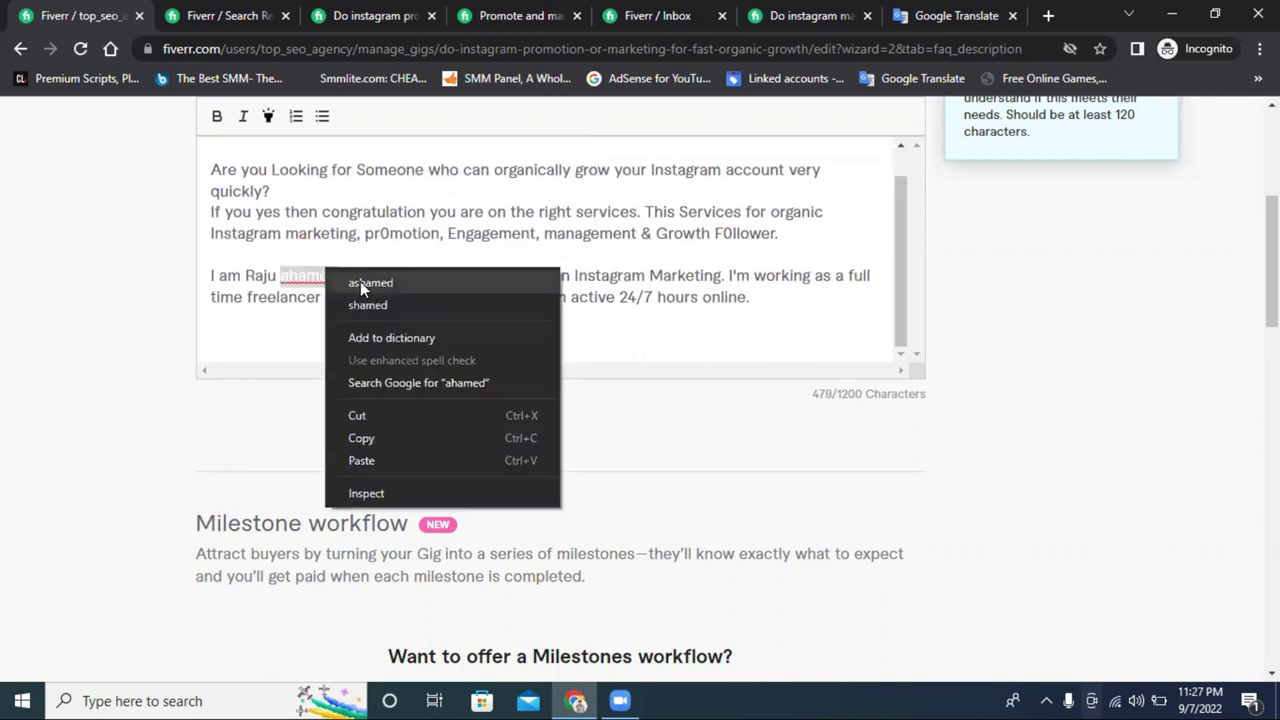
left_click(360, 283)
- Copy the entire gig description, from the "Services" heading through "24/7 hours online."
left_click_drag(774, 297, 204, 161)
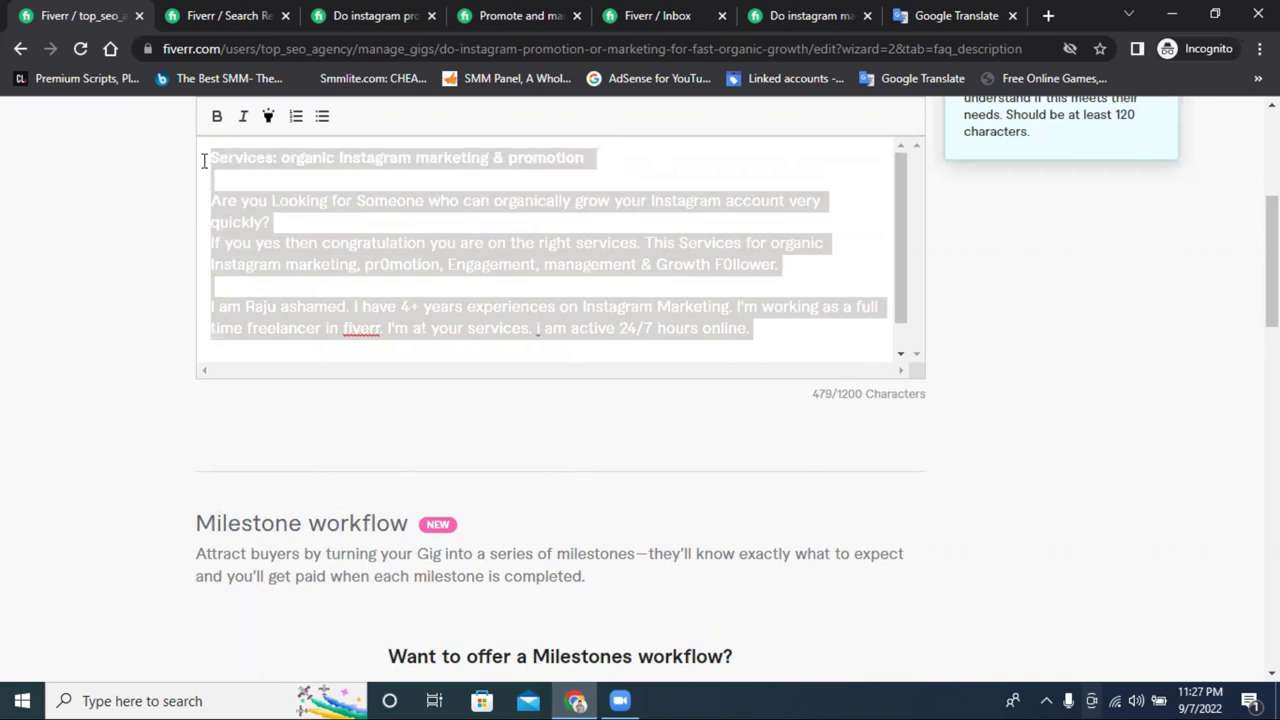
right_click(336, 198)
left_click(448, 266)
right_click(366, 230)
left_click(469, 293)
scroll(509, 269, "up", 2)
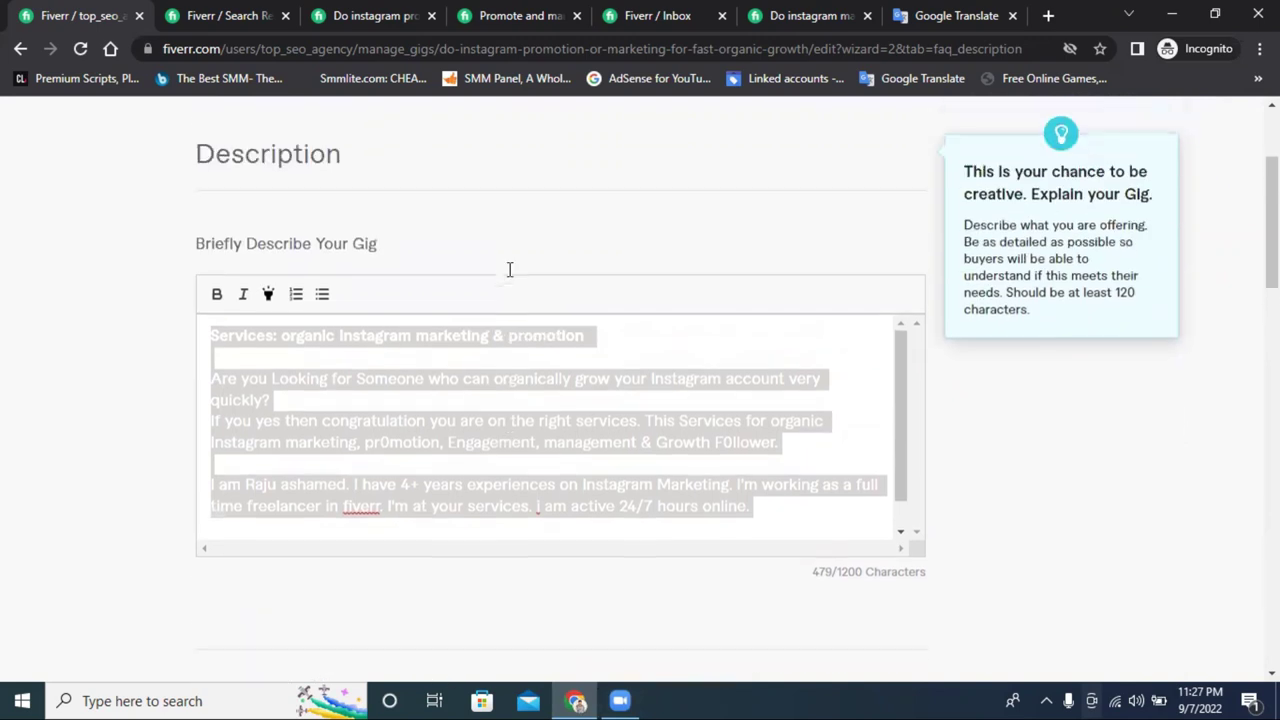
scroll(509, 269, "down", 3)
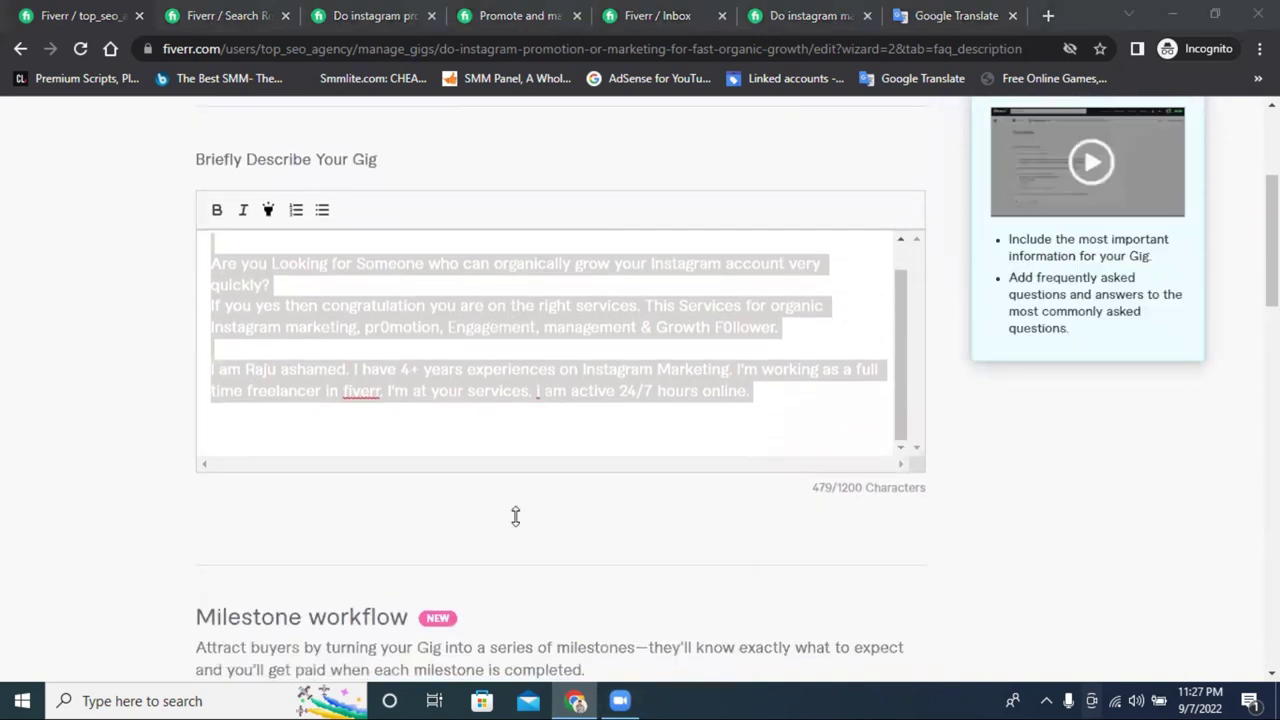
- In Google Translate, copy all the "I will do" title lines above the description text
left_click(944, 12)
left_click(862, 182)
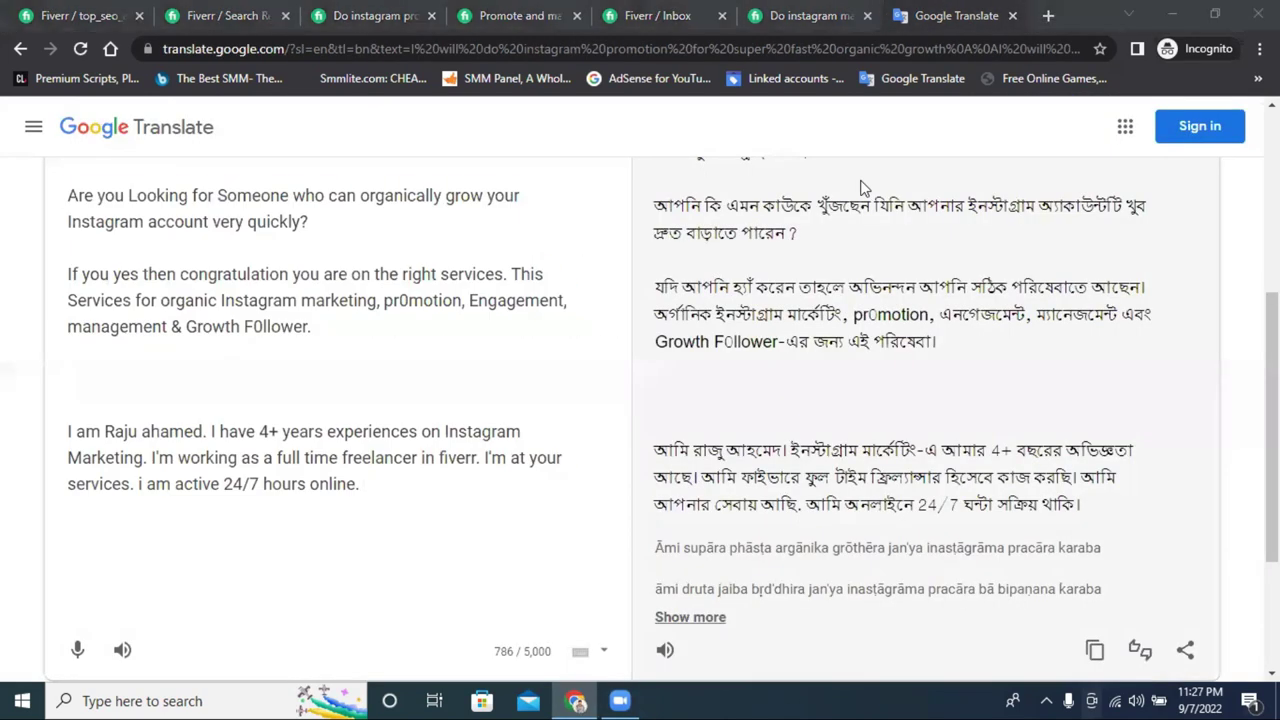
scroll(558, 288, "up", 2)
scroll(558, 288, "up", 3)
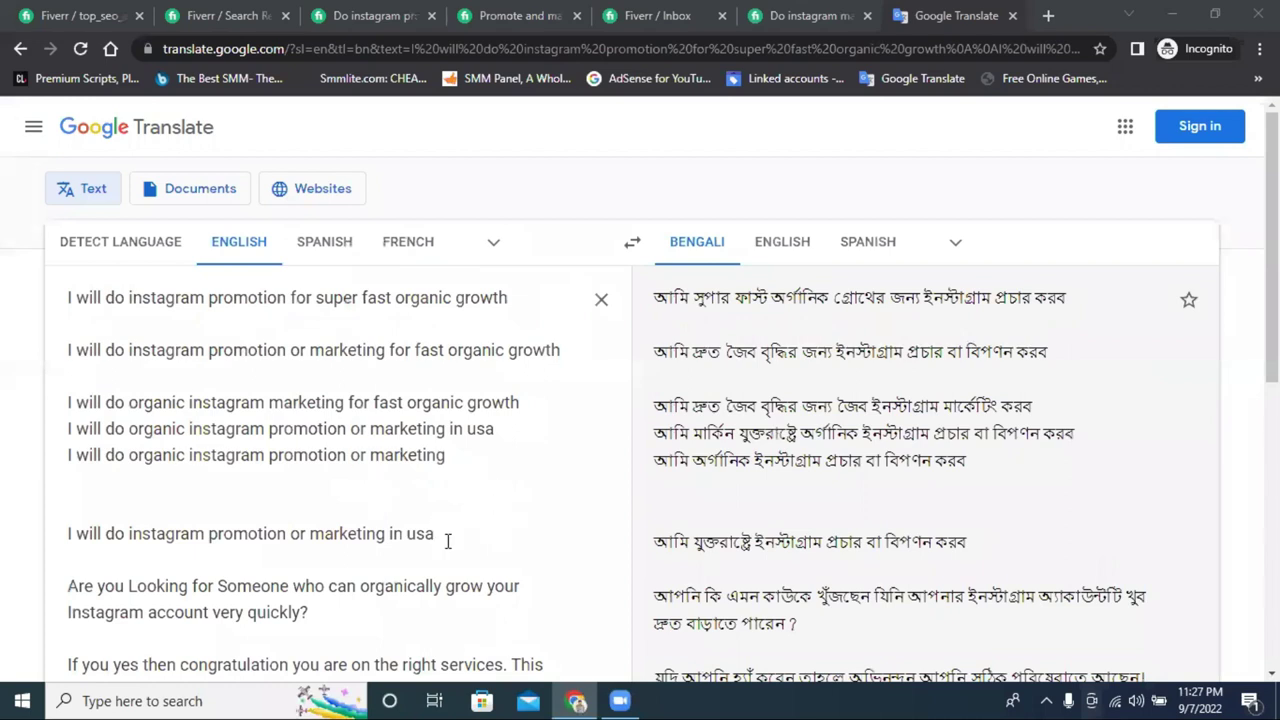
left_click_drag(440, 535, 41, 296)
right_click(207, 332)
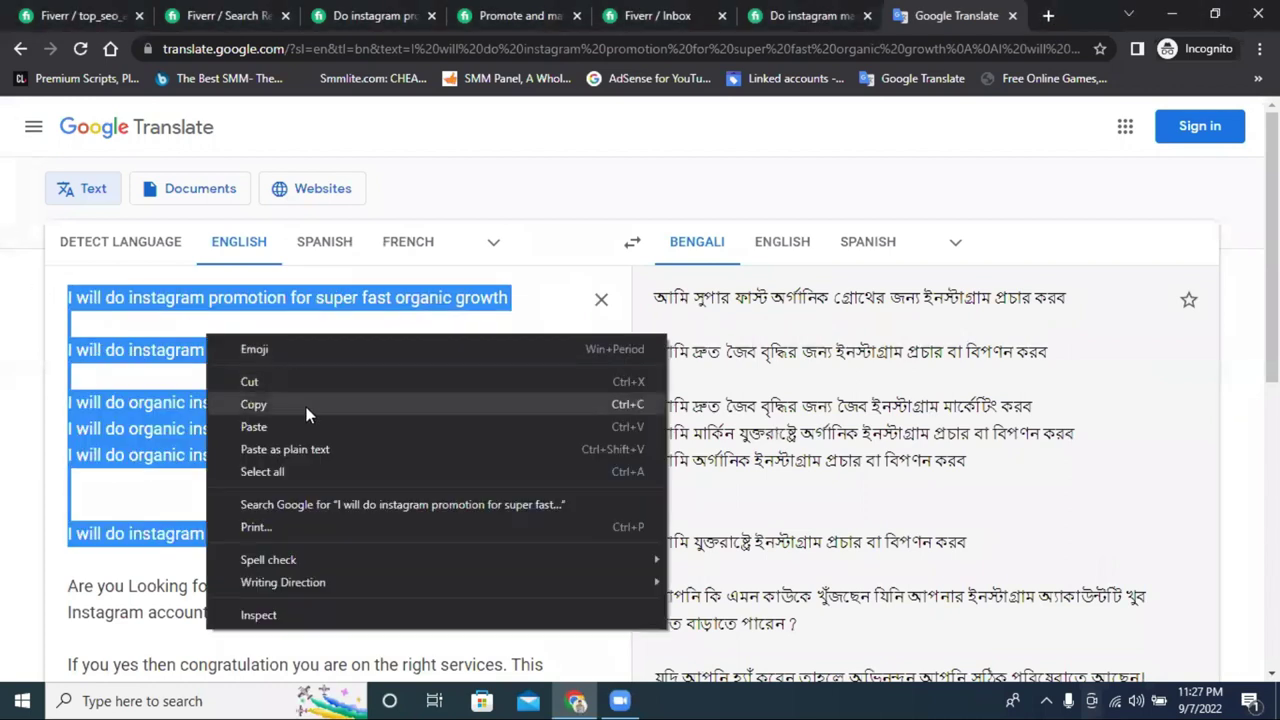
left_click(304, 407)
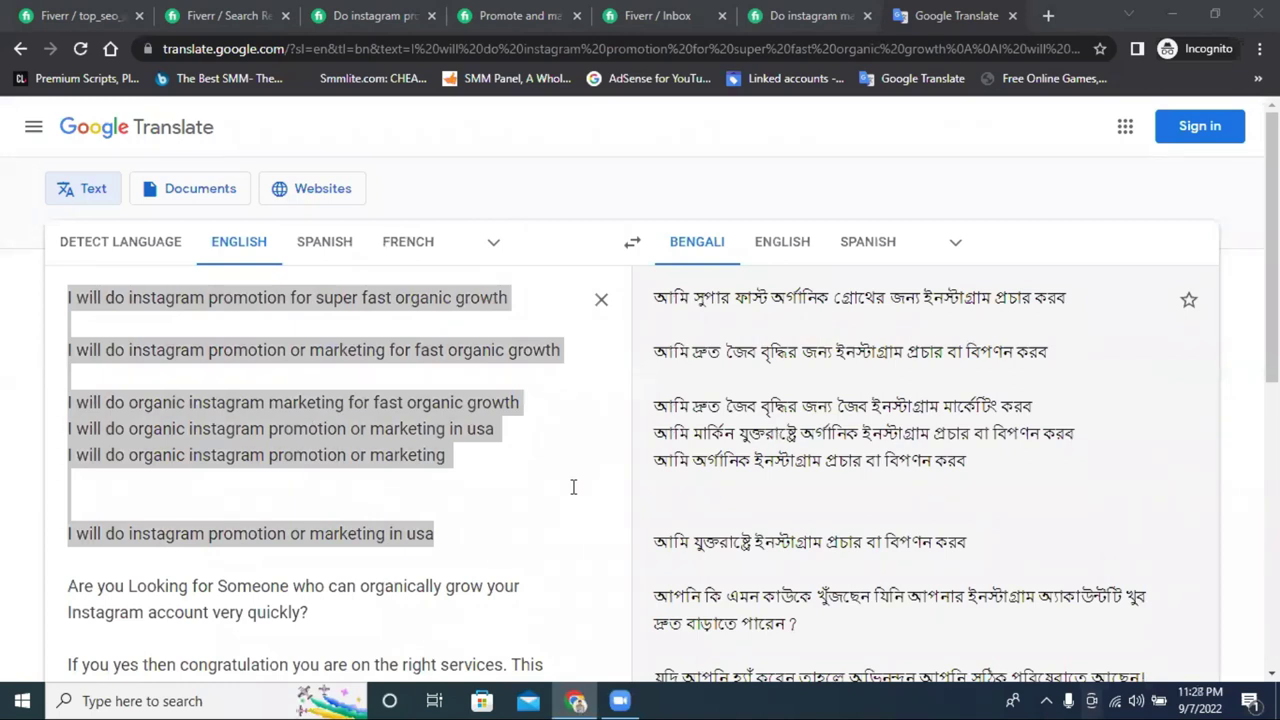
scroll(573, 487, "down", 5)
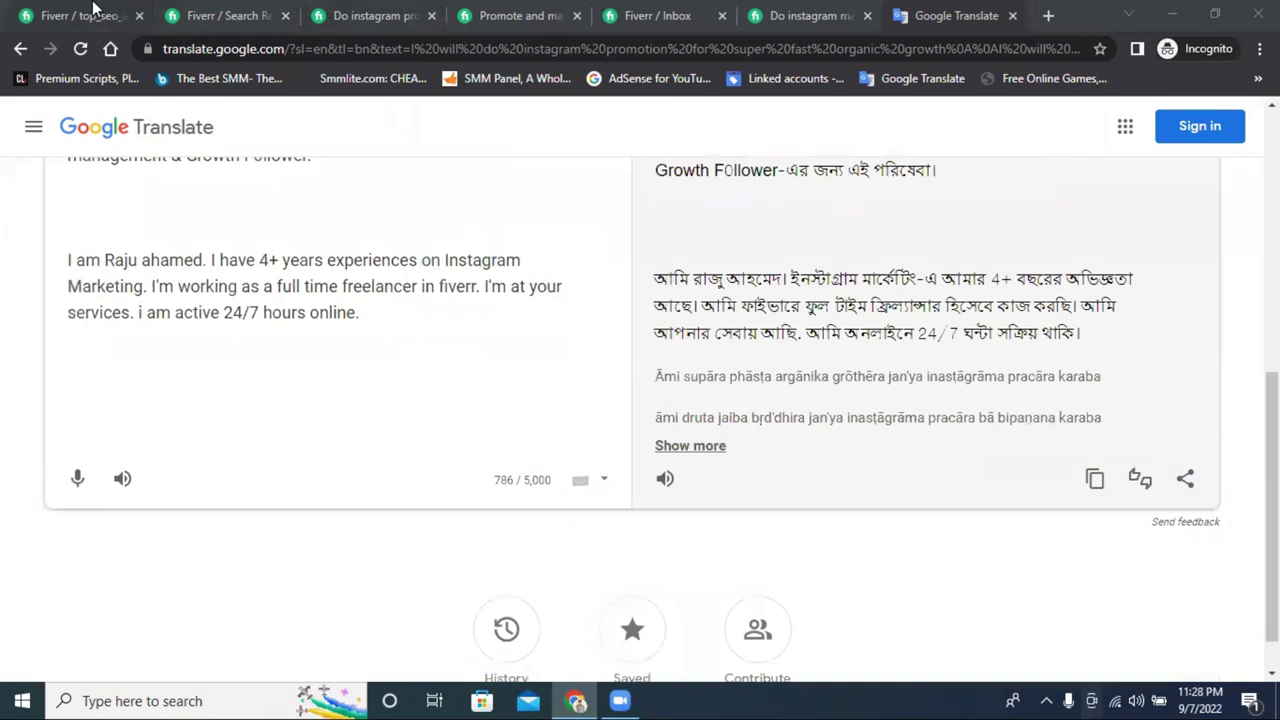
- Return to the Fiverr gig description and add a line break after "24/7 hours online."
left_click(92, 8)
scroll(534, 383, "down", 1)
left_click(775, 296)
key("Return")
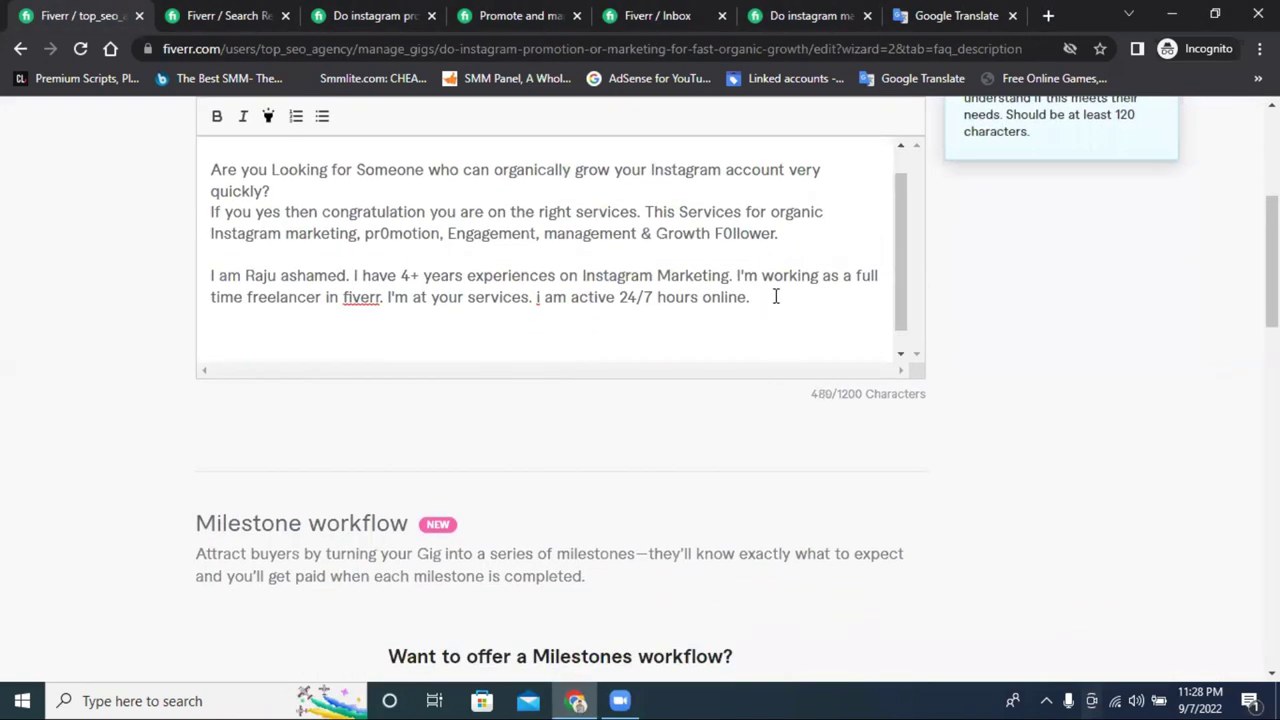
- Review the descriptions of the competing Instagram promotion gigs to see how they present their services
left_click(380, 15)
left_click(506, 15)
scroll(466, 218, "down", 9)
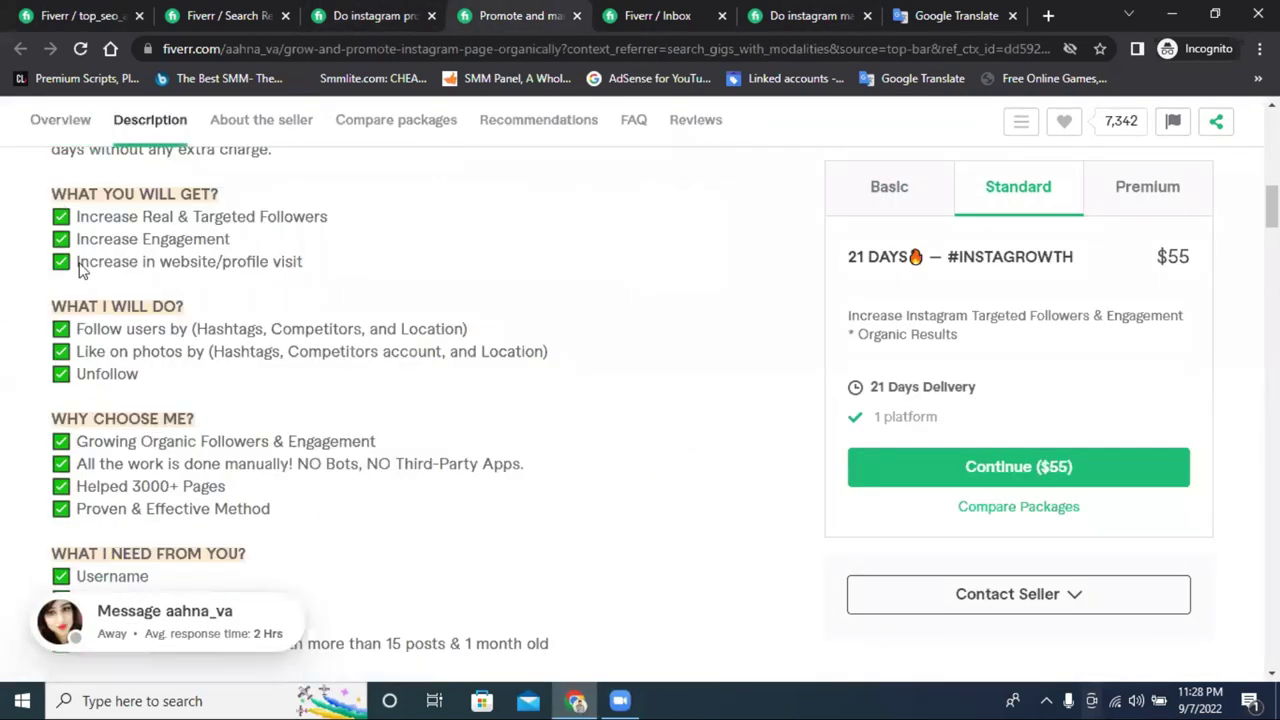
left_click(652, 15)
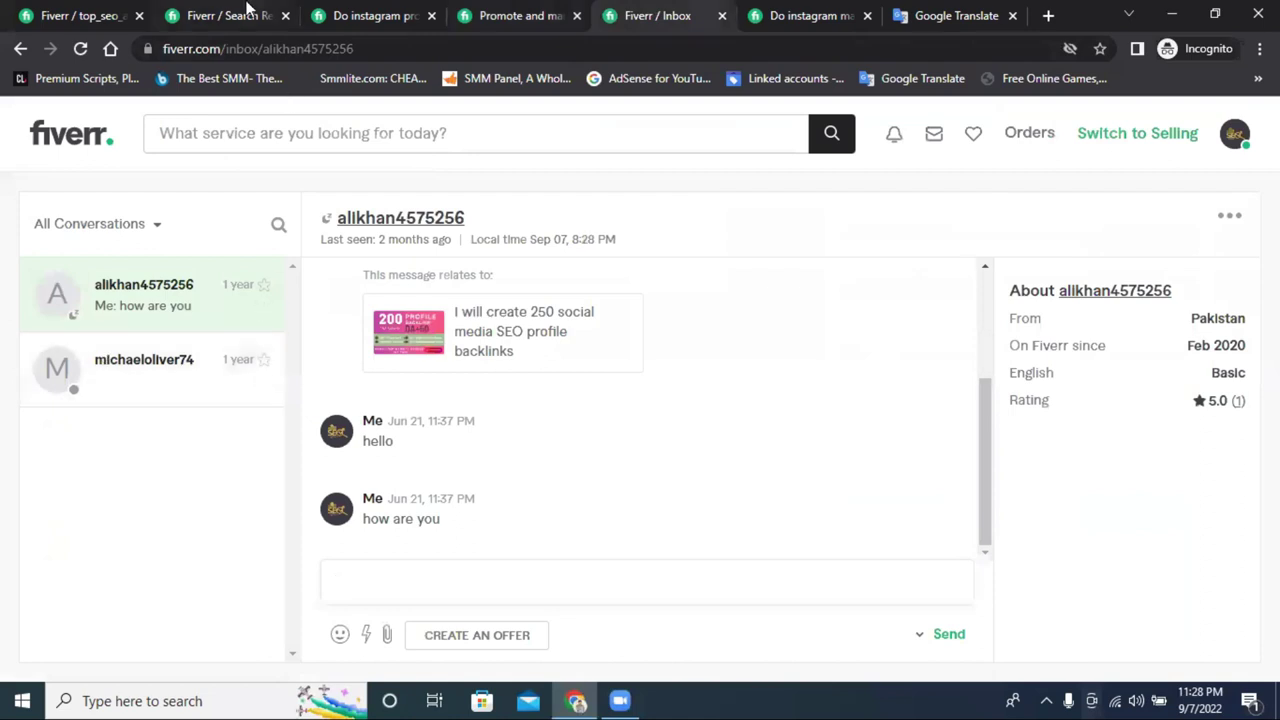
left_click(240, 15)
left_click(850, 15)
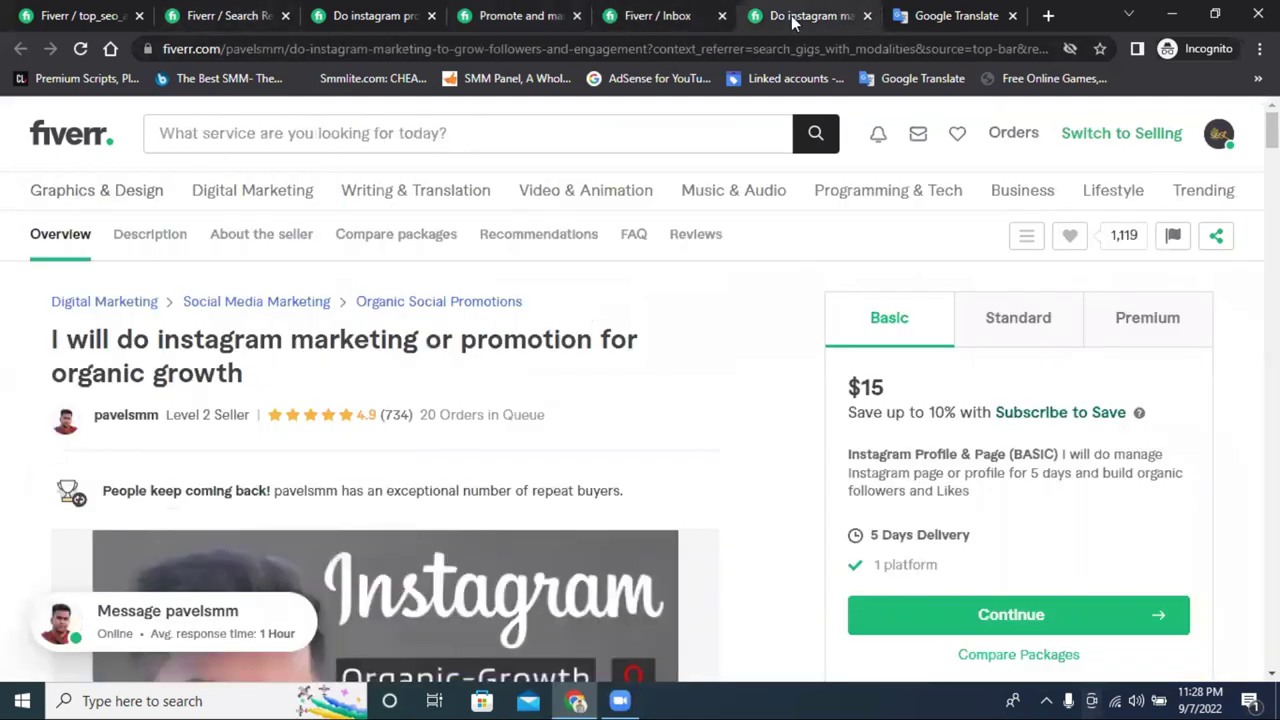
scroll(512, 397, "down", 5)
scroll(510, 397, "down", 10)
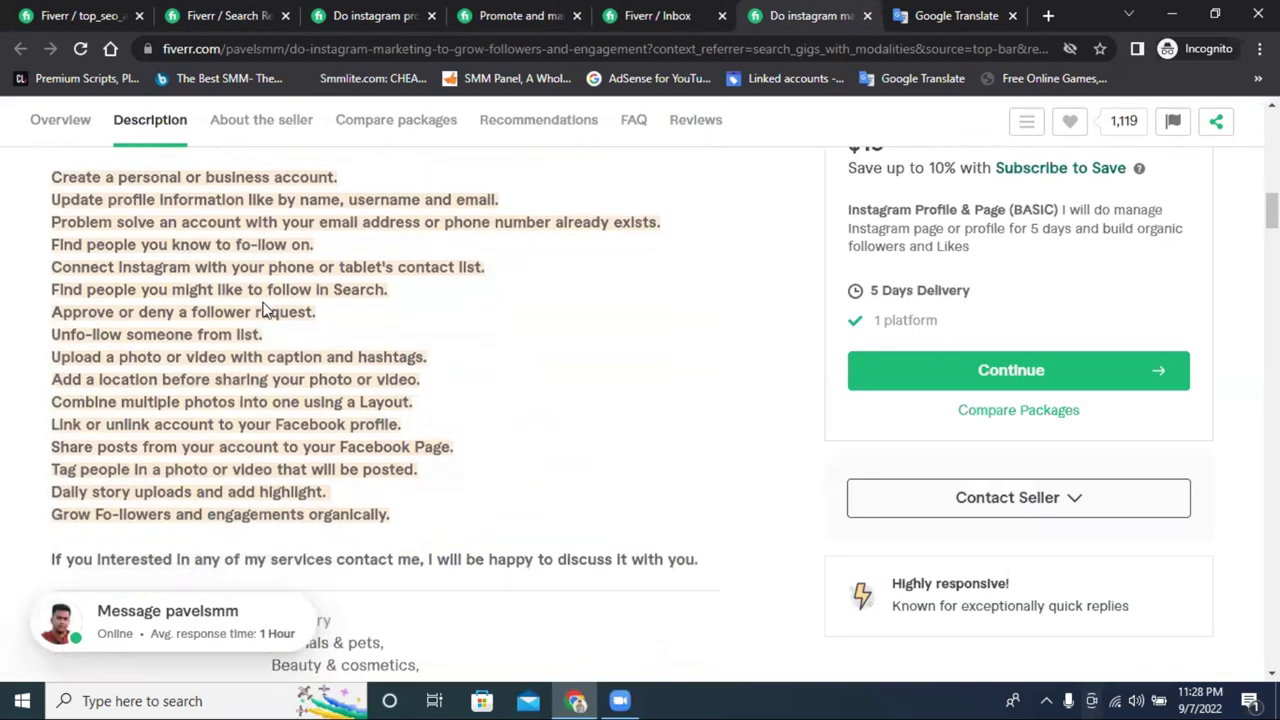
scroll(436, 540, "down", 1)
scroll(429, 523, "up", 4)
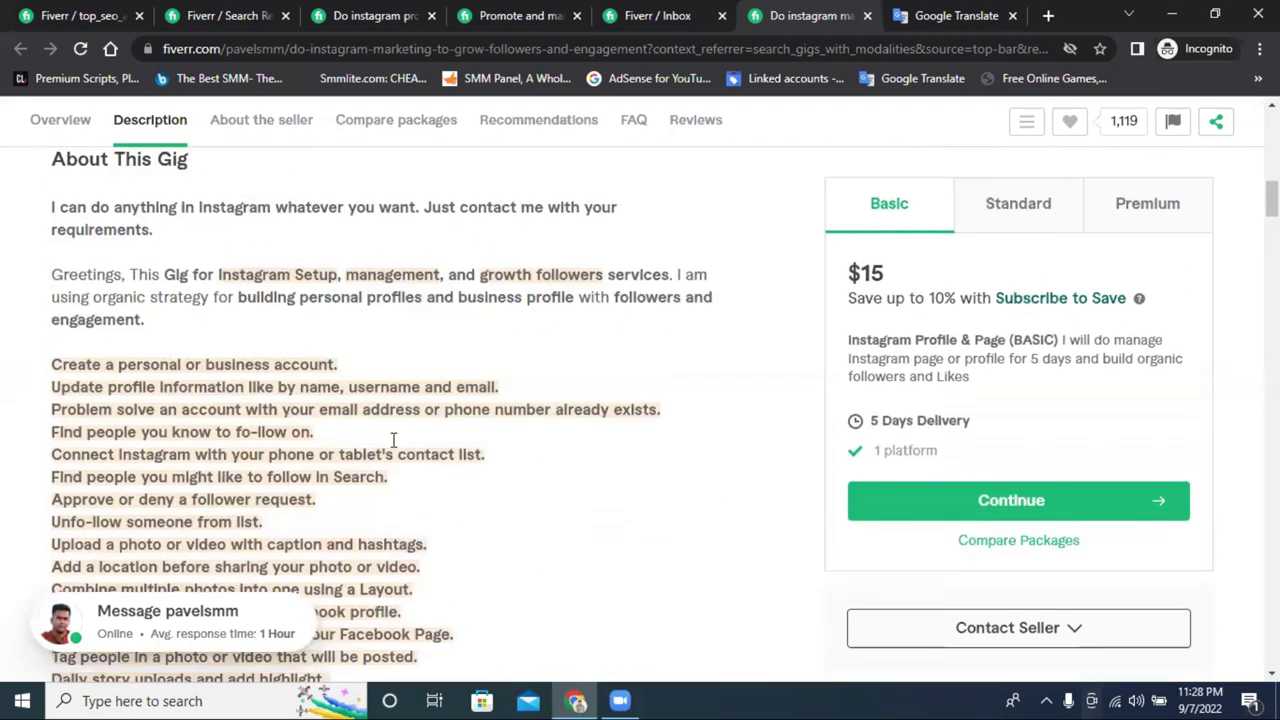
left_click(651, 20)
left_click(520, 15)
left_click(362, 14)
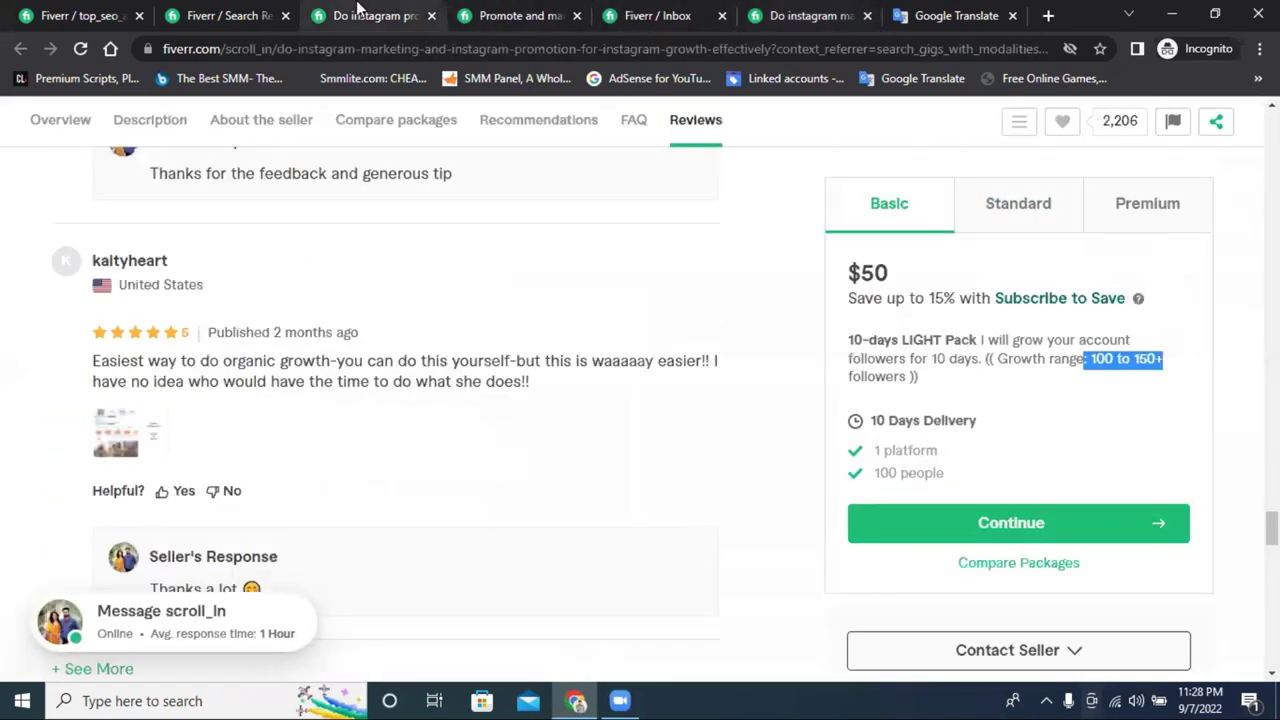
scroll(398, 320, "up", 15)
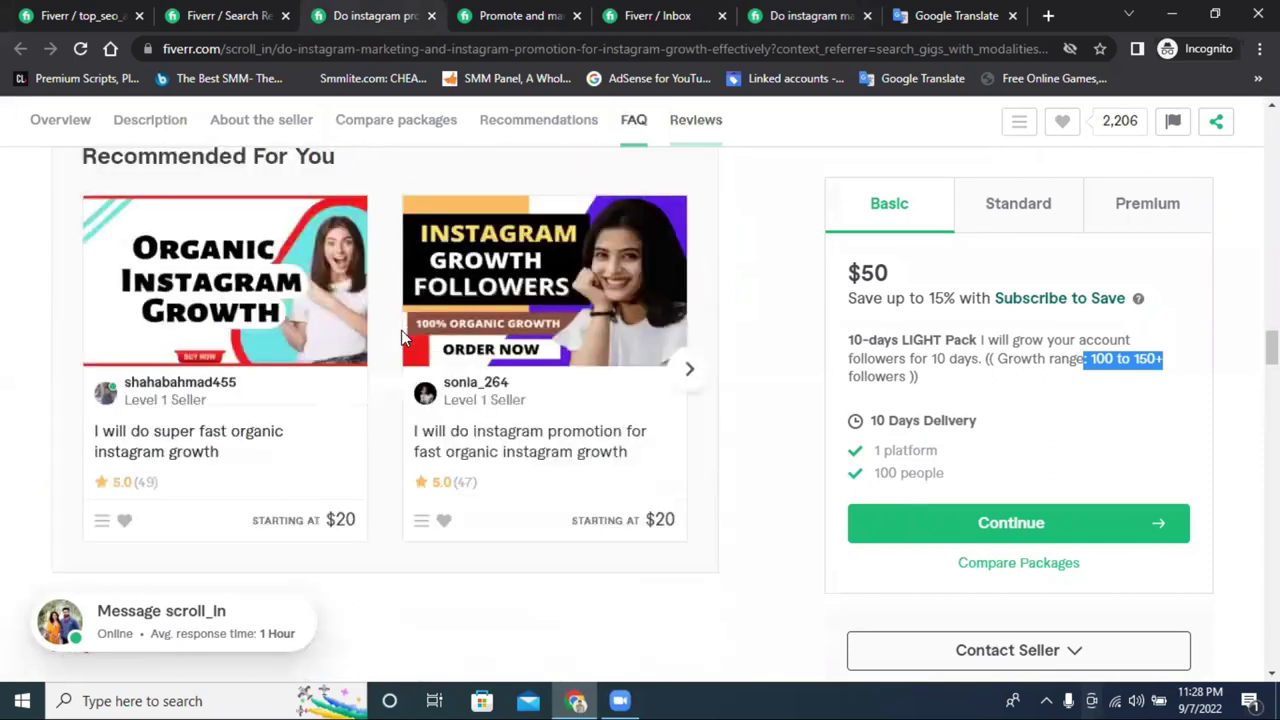
scroll(401, 335, "up", 8)
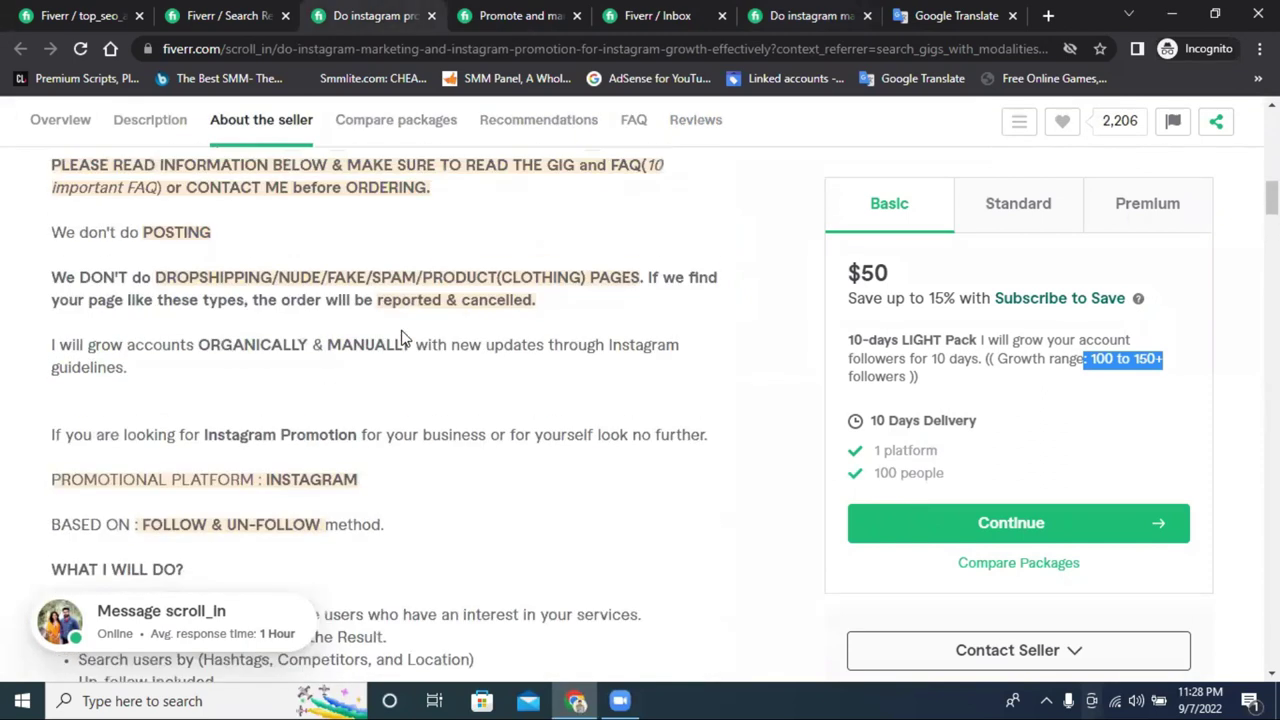
- Add the heading "My services description:" below the seller's introduction in the gig description, separated by a blank line
left_click(40, 12)
left_click(260, 340)
key("Return")
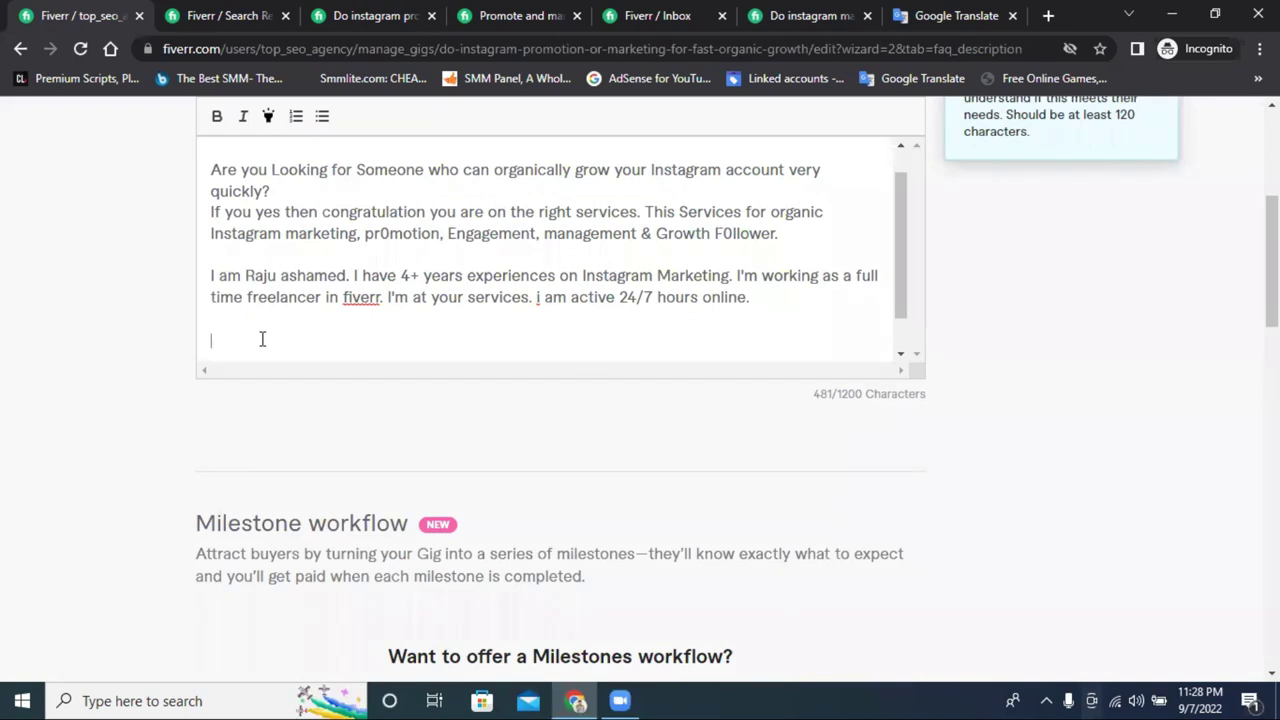
type("My services description")
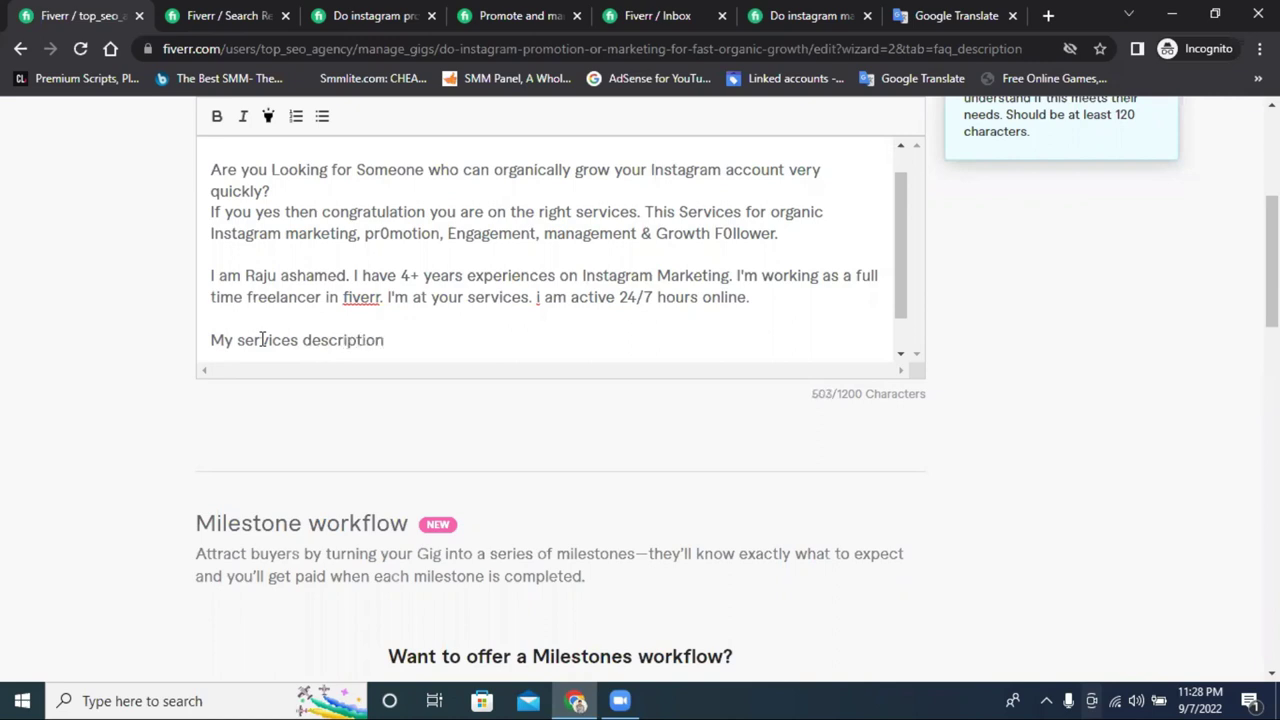
type(":")
- Capitalize the heading's words so it reads "My Services Description:"
left_click(310, 339)
type("D")
left_click_drag(238, 340, 252, 336)
type("SD")
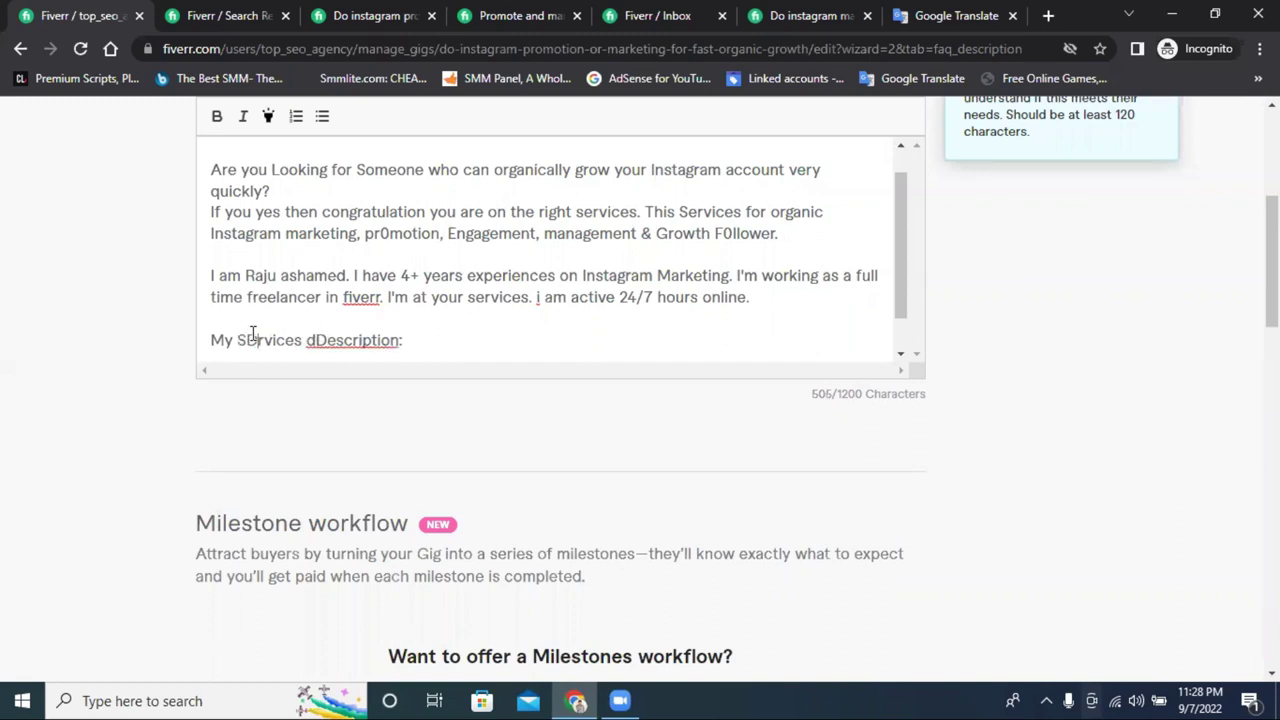
key("BackSpace")
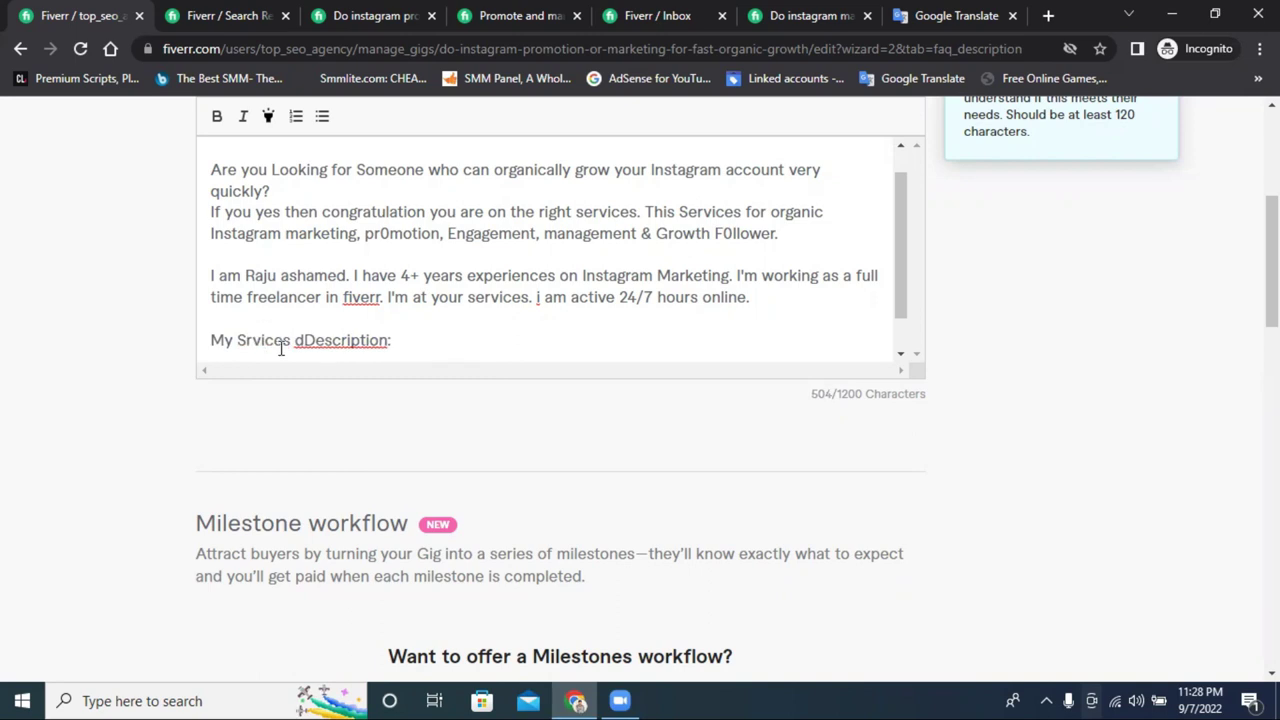
left_click(303, 340)
key("BackSpace")
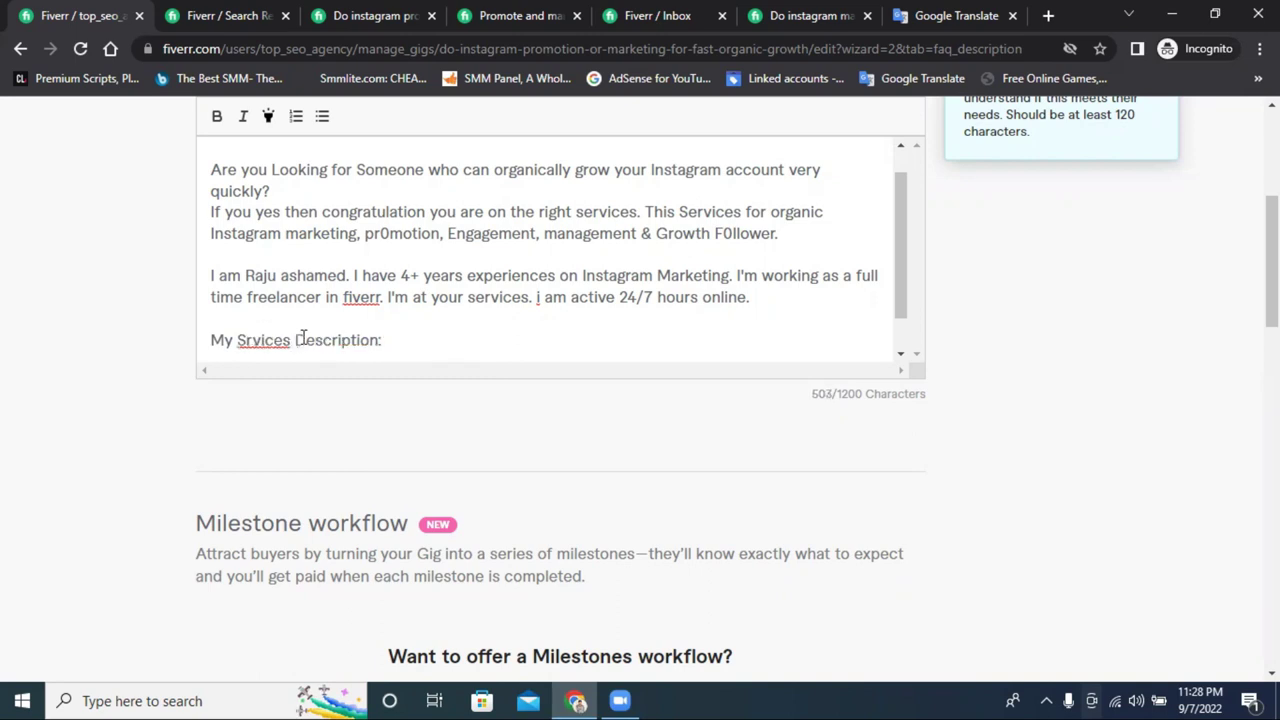
right_click(264, 340)
left_click(272, 347)
left_click(429, 341)
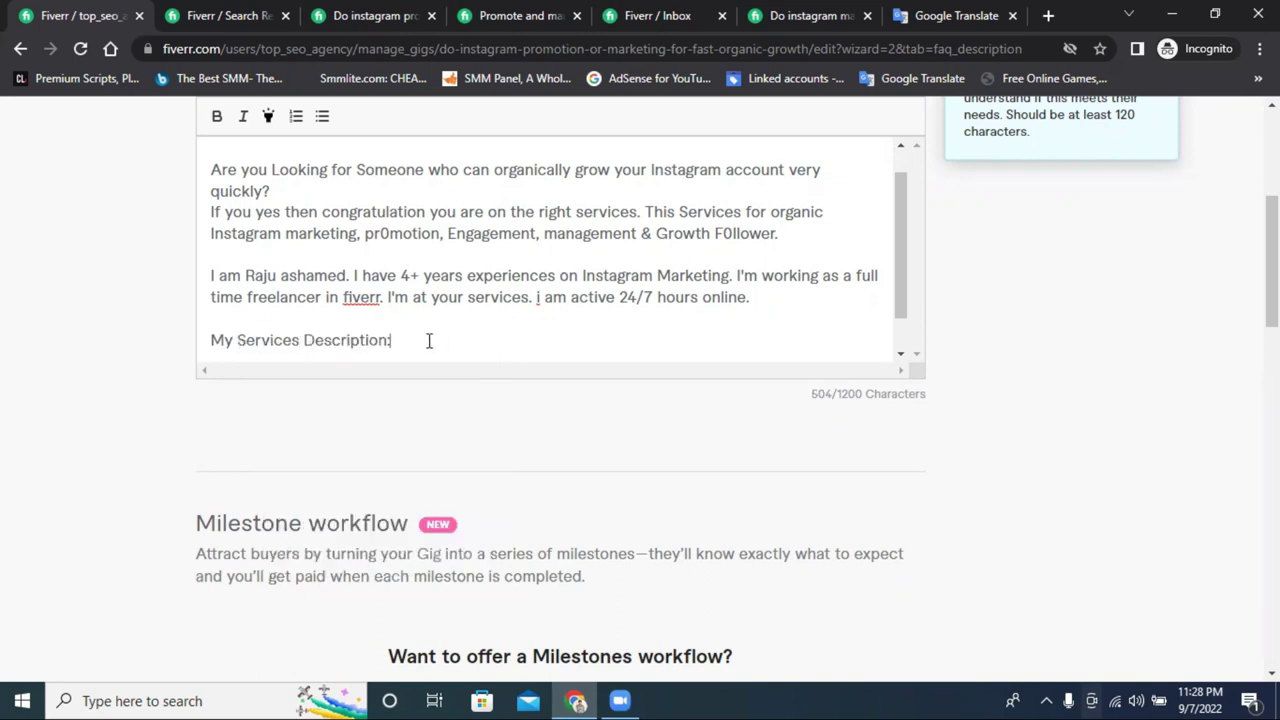
- Make the "My Services Description:" heading bold and highlighted, with the cursor placed ready below it
left_click_drag(429, 341, 195, 294)
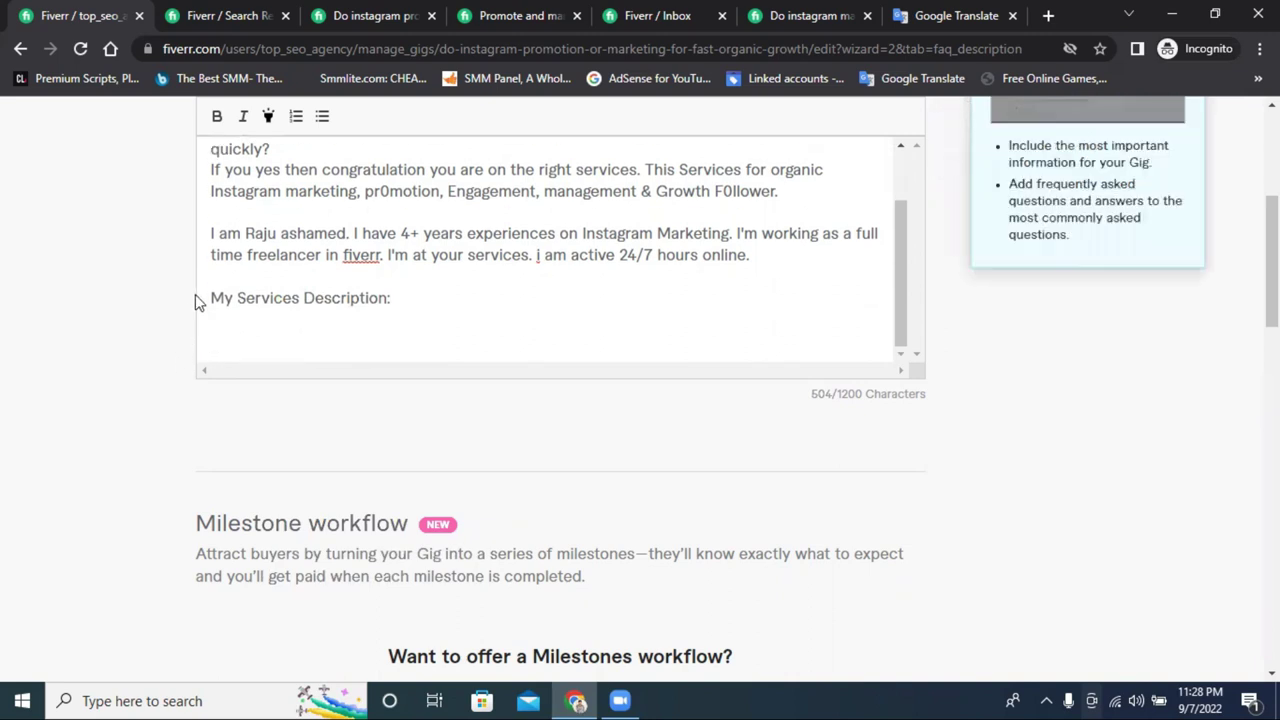
left_click(362, 322)
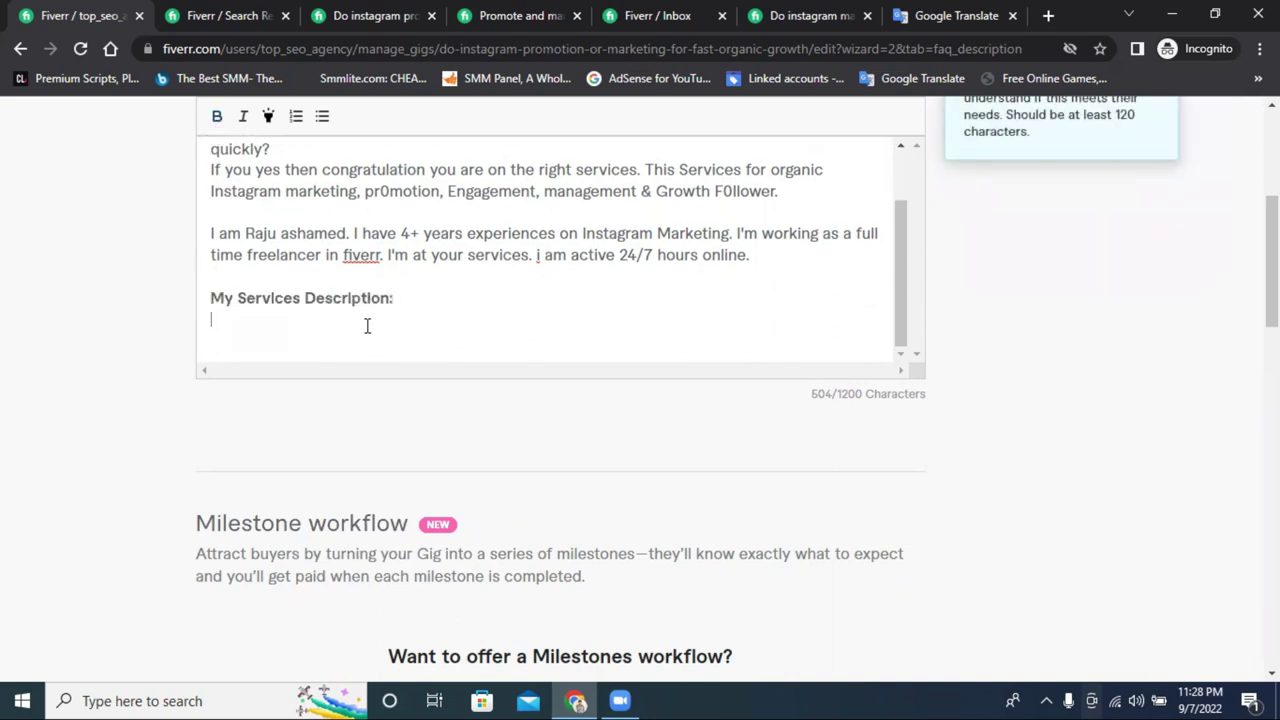
left_click_drag(395, 298, 209, 290)
left_click(268, 116)
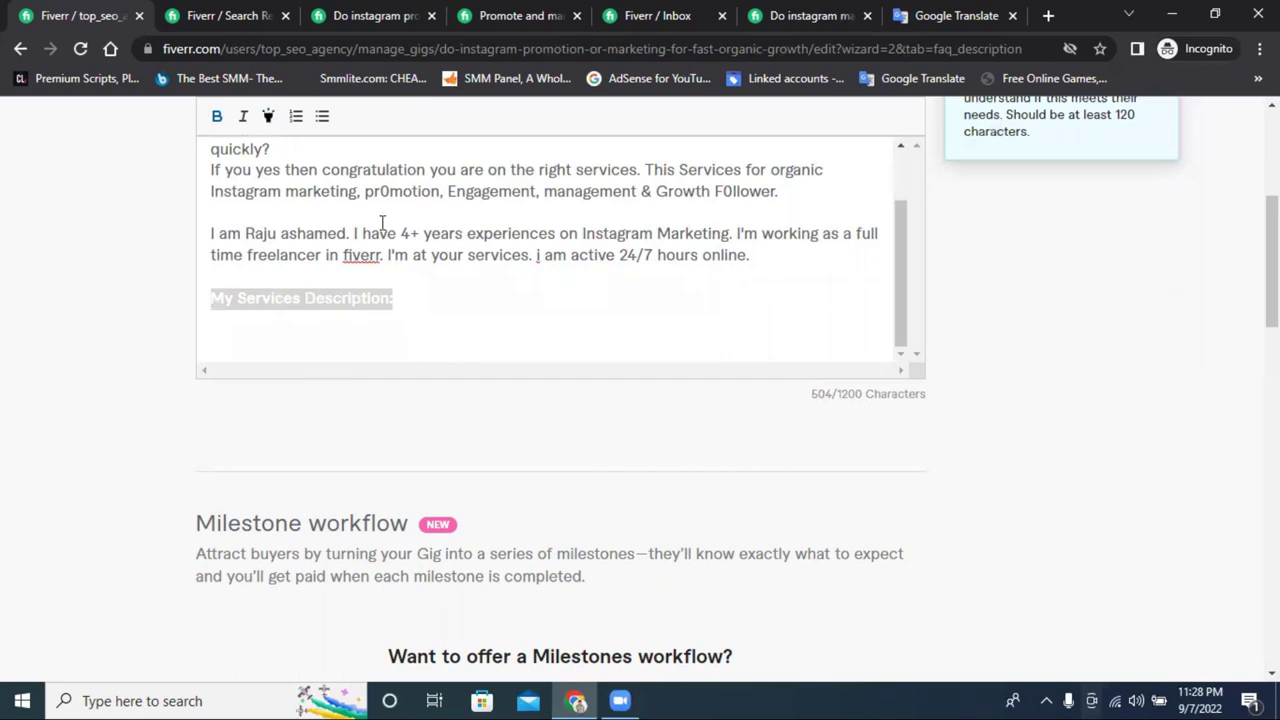
left_click(464, 313)
left_click(438, 305)
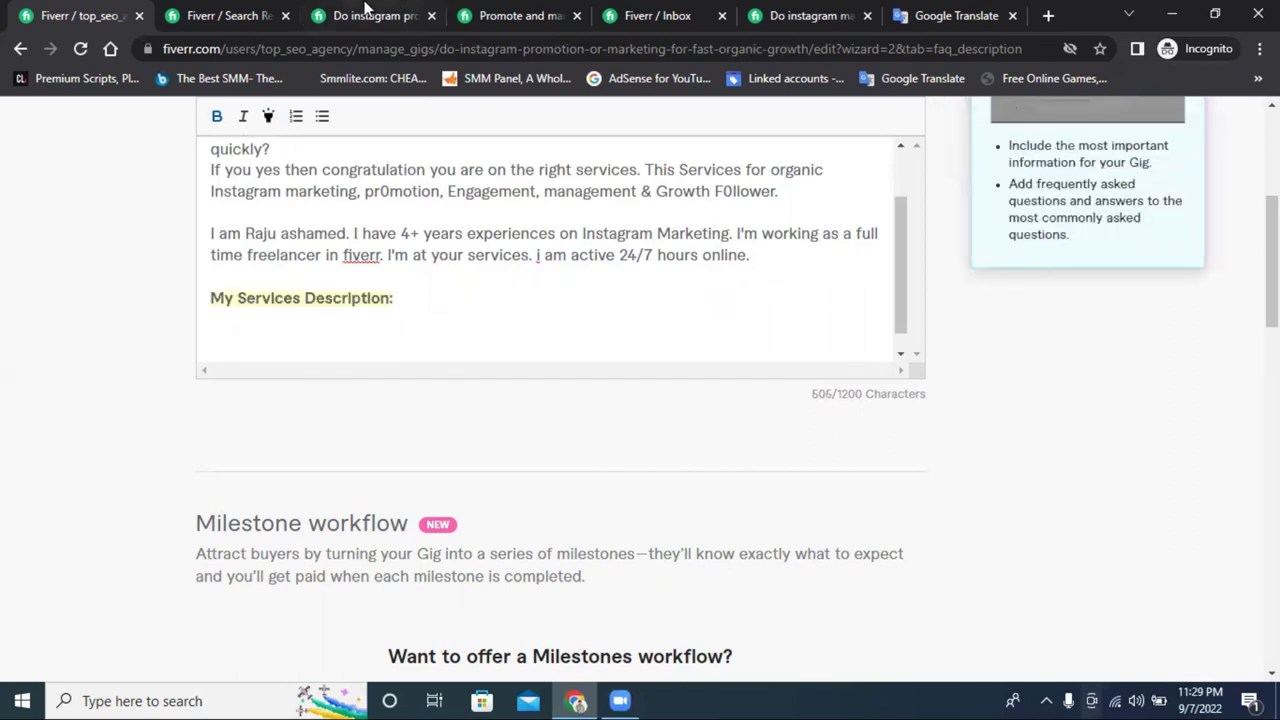
- Try to copy the green check mark from a competitor's gig description and paste it below the "My Services Description:" heading
left_click(372, 14)
left_click(553, 10)
left_click_drag(58, 329, 60, 333)
right_click(66, 334)
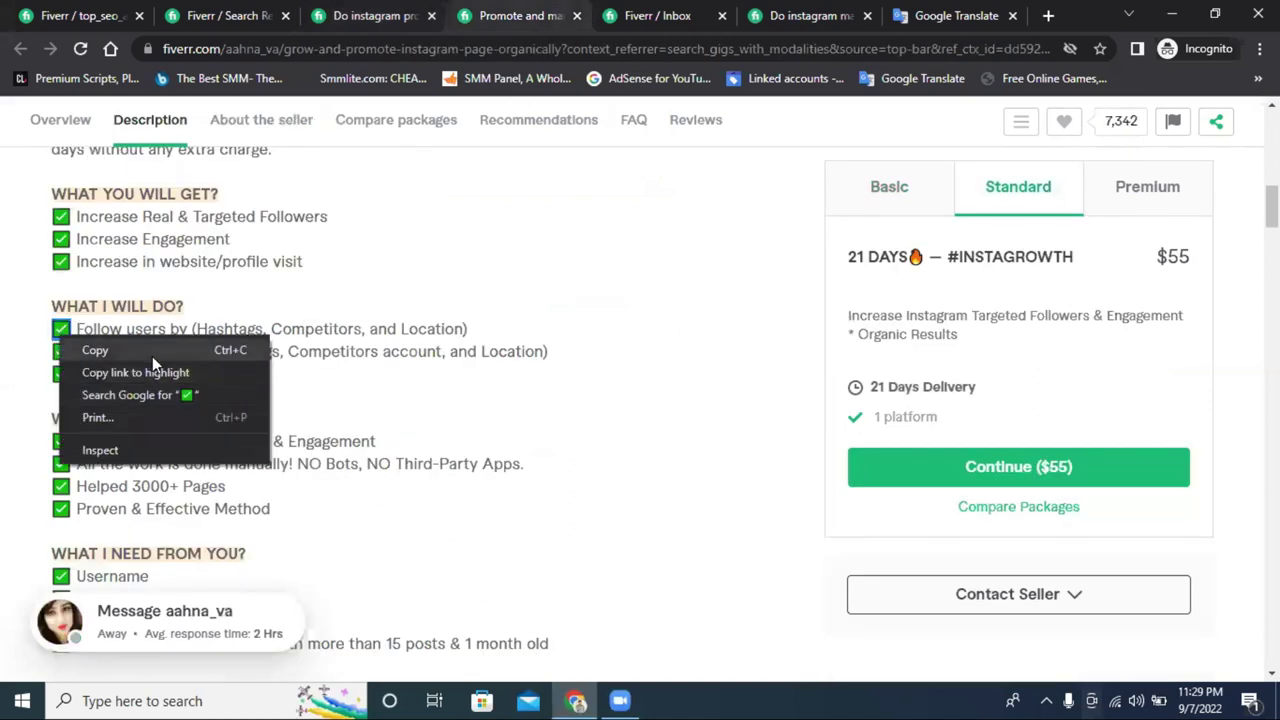
left_click(152, 352)
left_click(72, 14)
right_click(235, 287)
left_click(214, 333)
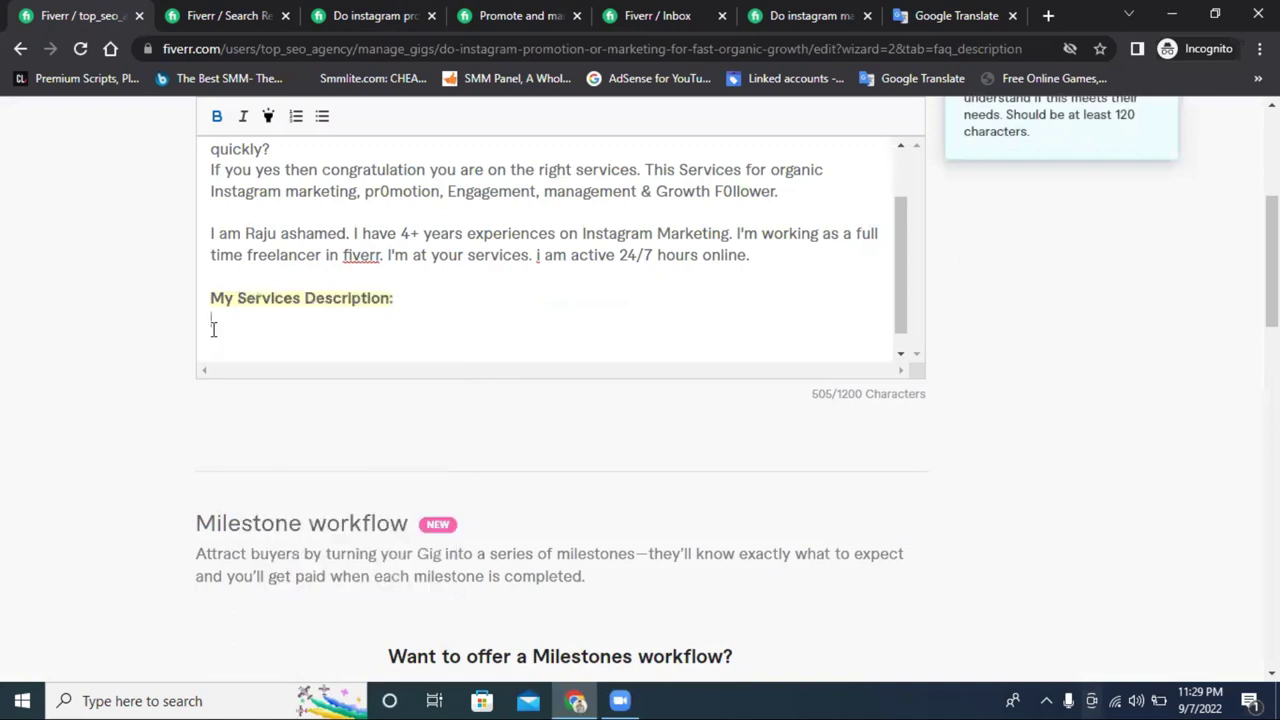
right_click(213, 331)
left_click(260, 479)
key("BackSpace")
- Start a bulleted list under "My Services Description:" with "Real Targeted F0llower" as its first item, spelled with a zero
scroll(240, 345, "up", 1)
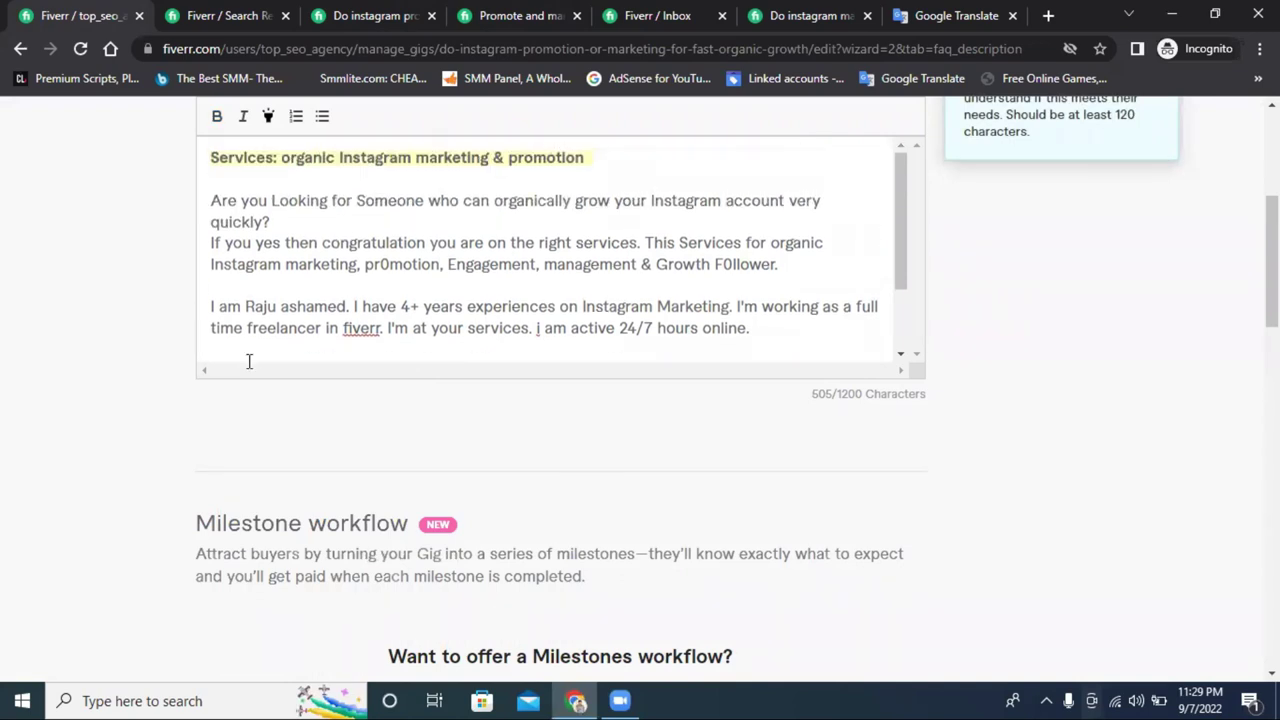
scroll(245, 355, "down", 1)
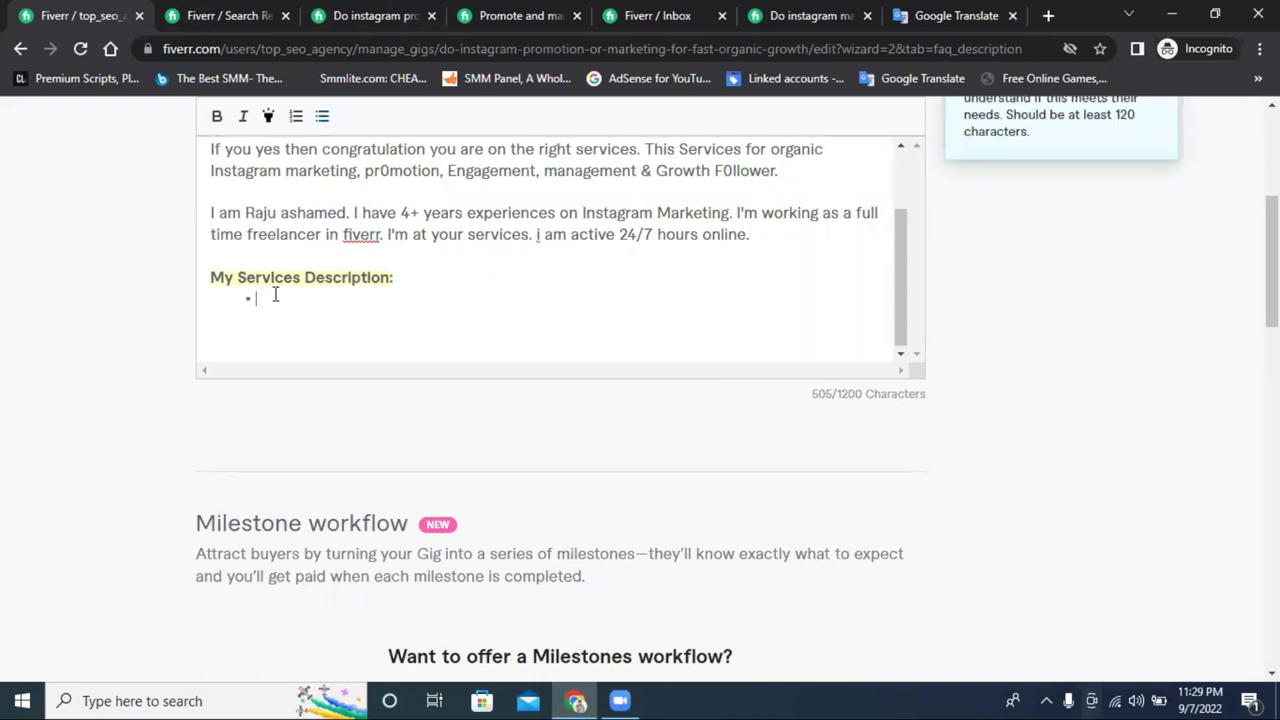
type("Real Target")
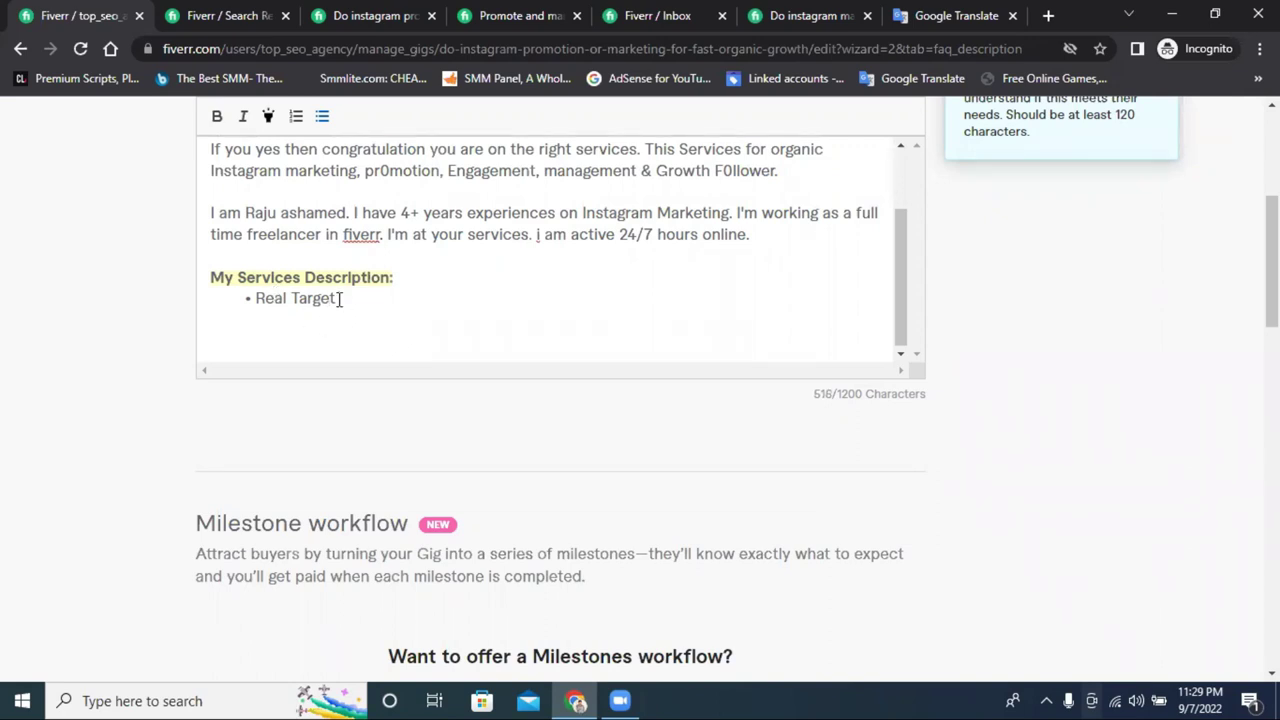
key("BackSpace")
type("ed Follower")
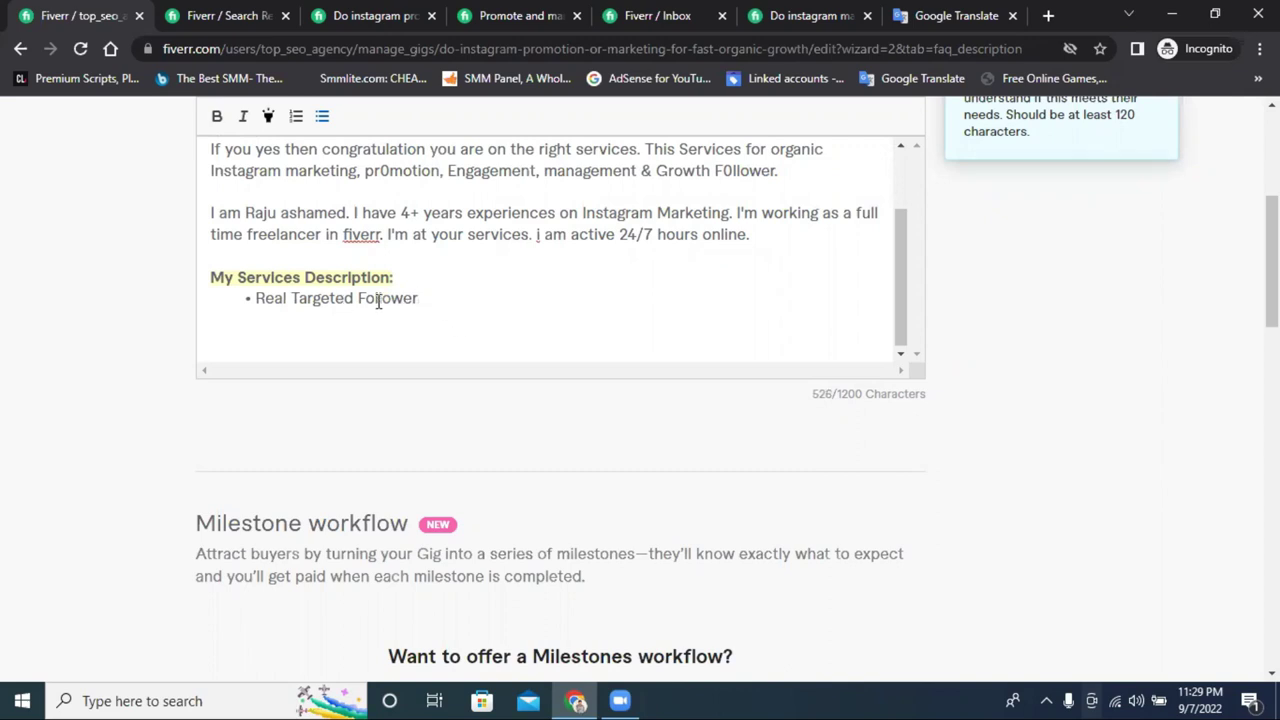
left_click_drag(373, 298, 365, 296)
type("0")
left_click(441, 298)
- Add a second bullet reading "Increase website Traffic & sales"
key("Return")
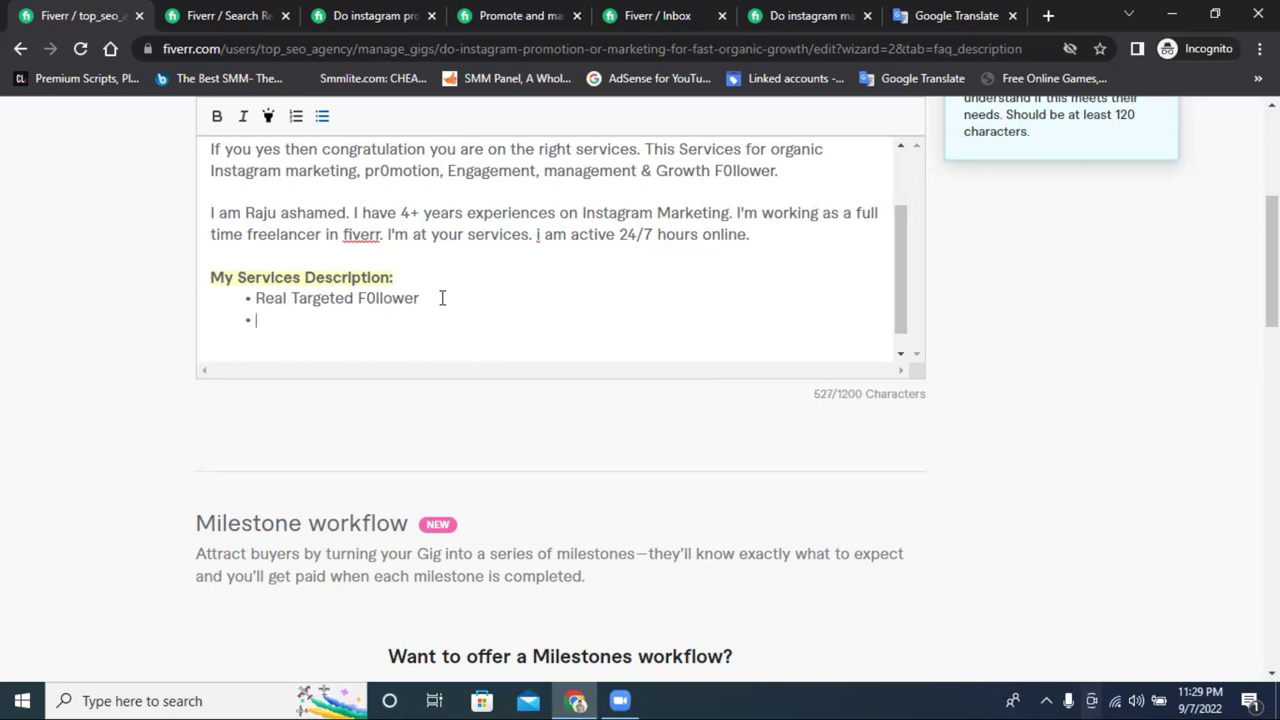
type("Increase website")
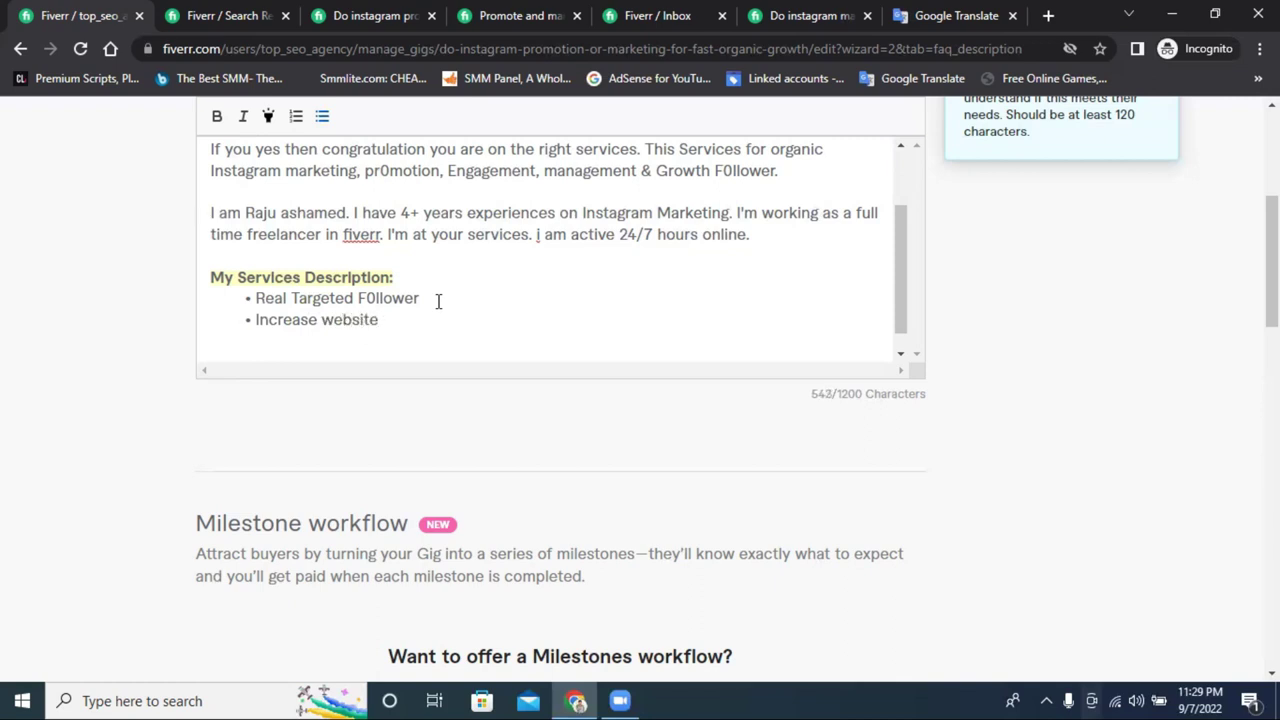
type(" Traffic & sal")
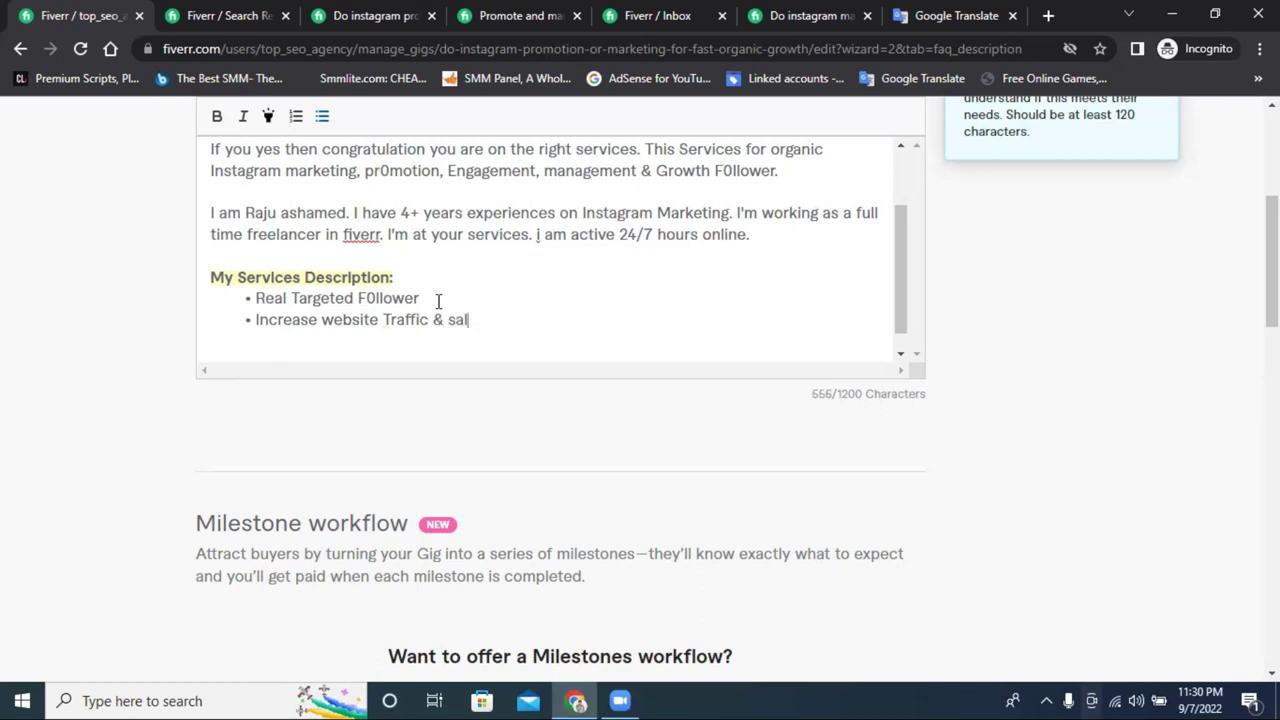
type("es")
- Add a third bullet reading "Brand Awareness", using the spelling suggestion to correct the second word
key("Return")
type("Brand A")
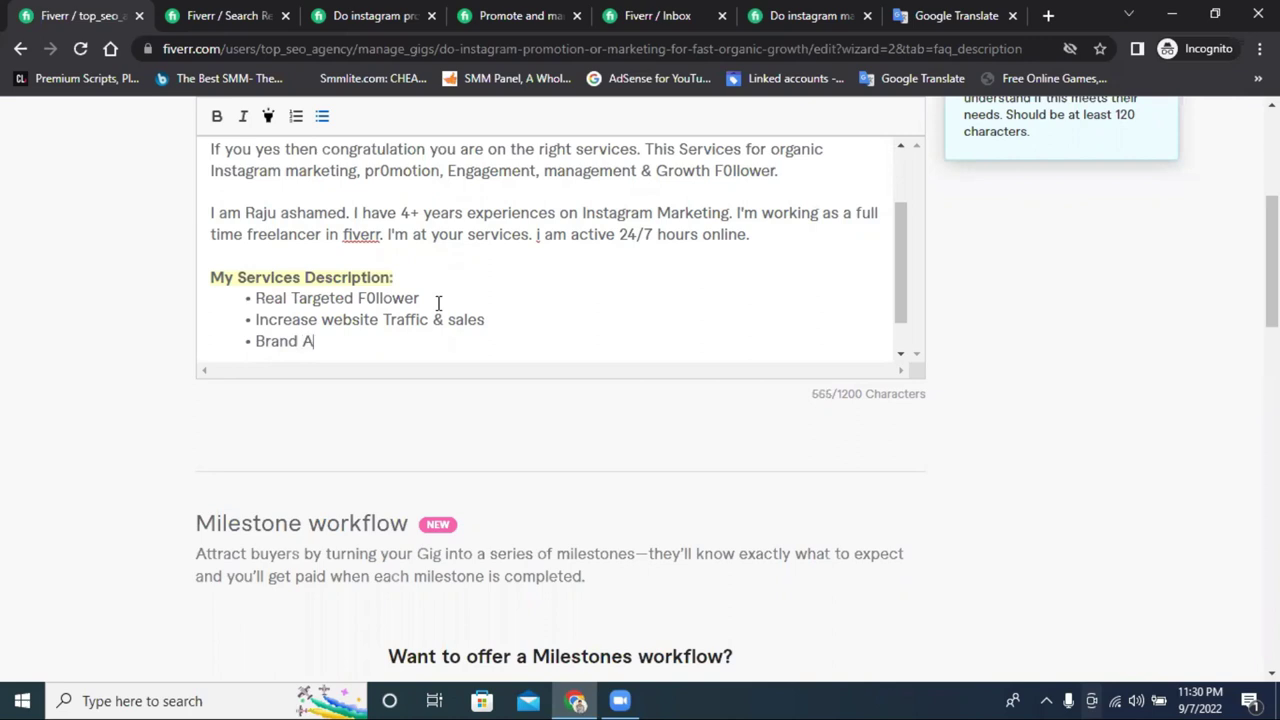
type("wearness")
right_click(359, 341)
left_click(375, 356)
- Add a fourth bullet reading "Hashtag Research", using the spelling suggestion to correct the first word
key("Return")
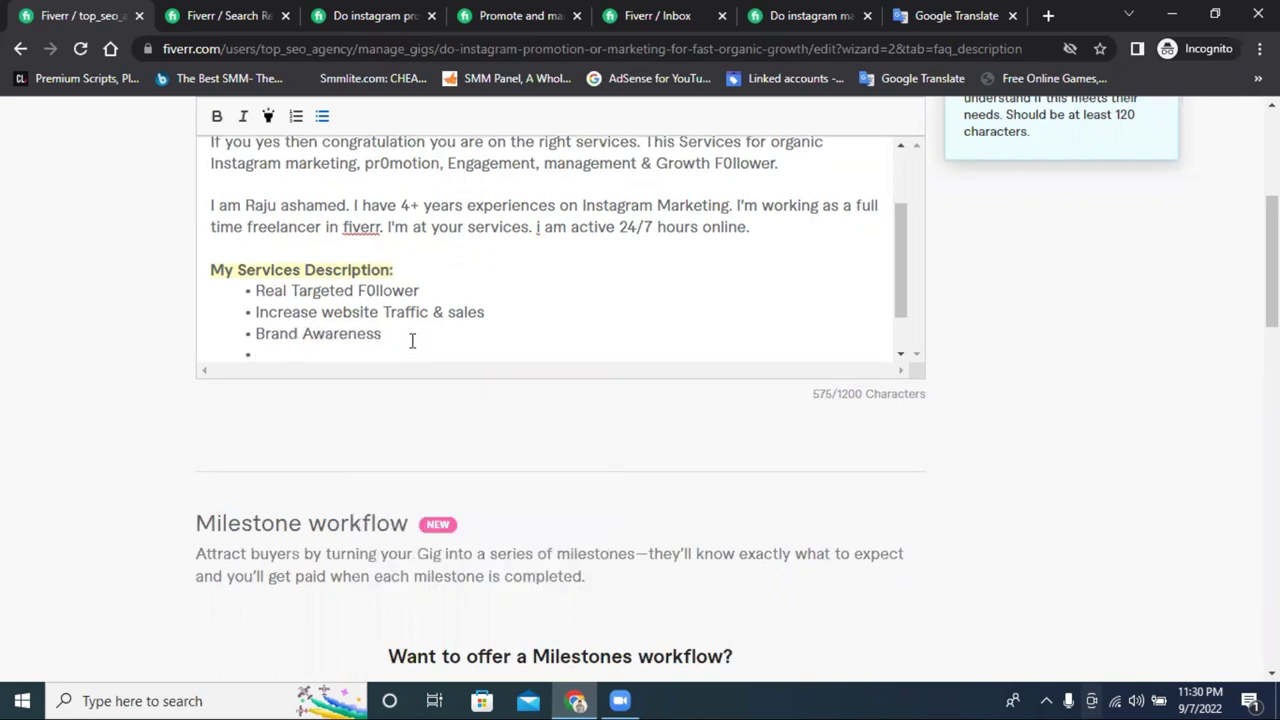
type("Hasta")
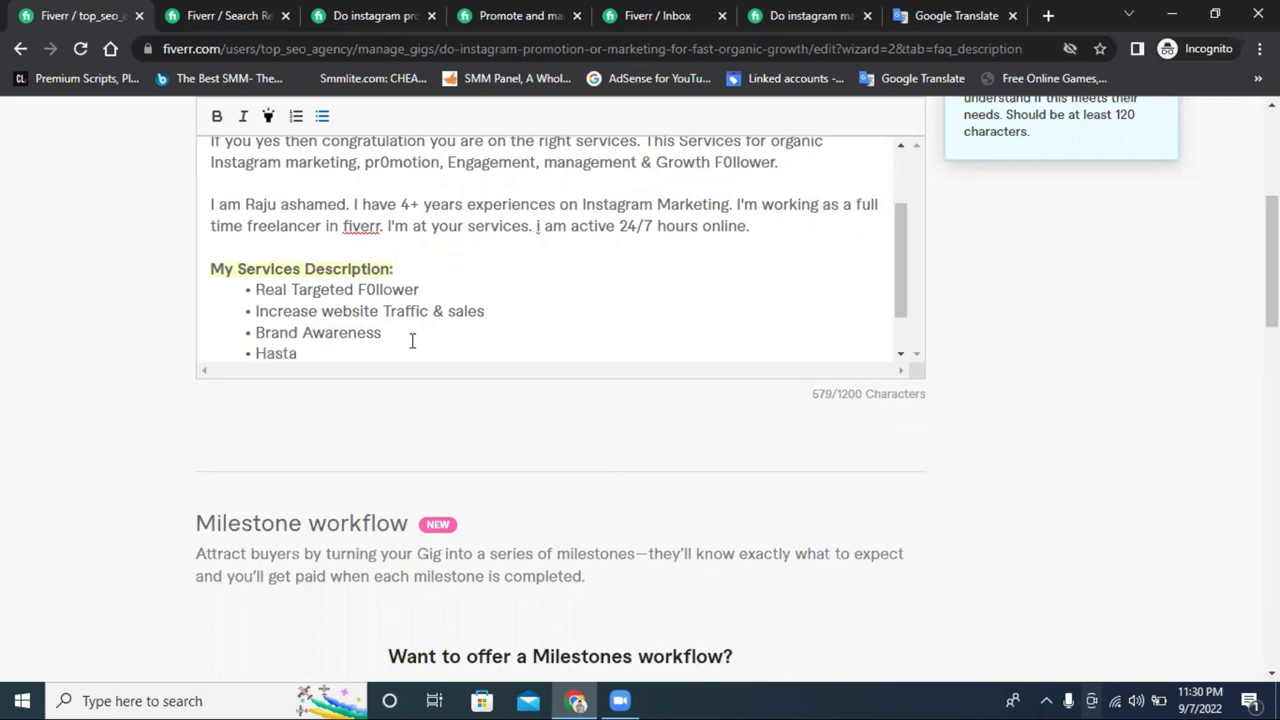
type("g")
right_click(310, 360)
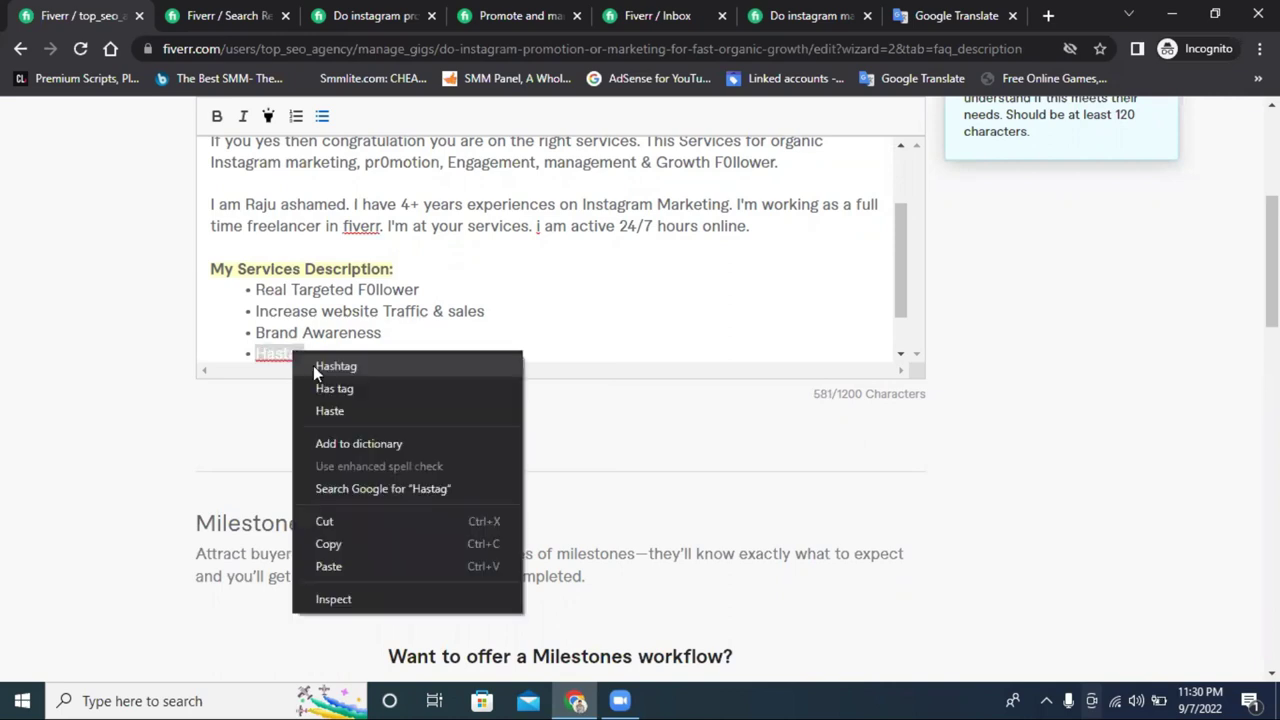
left_click(320, 366)
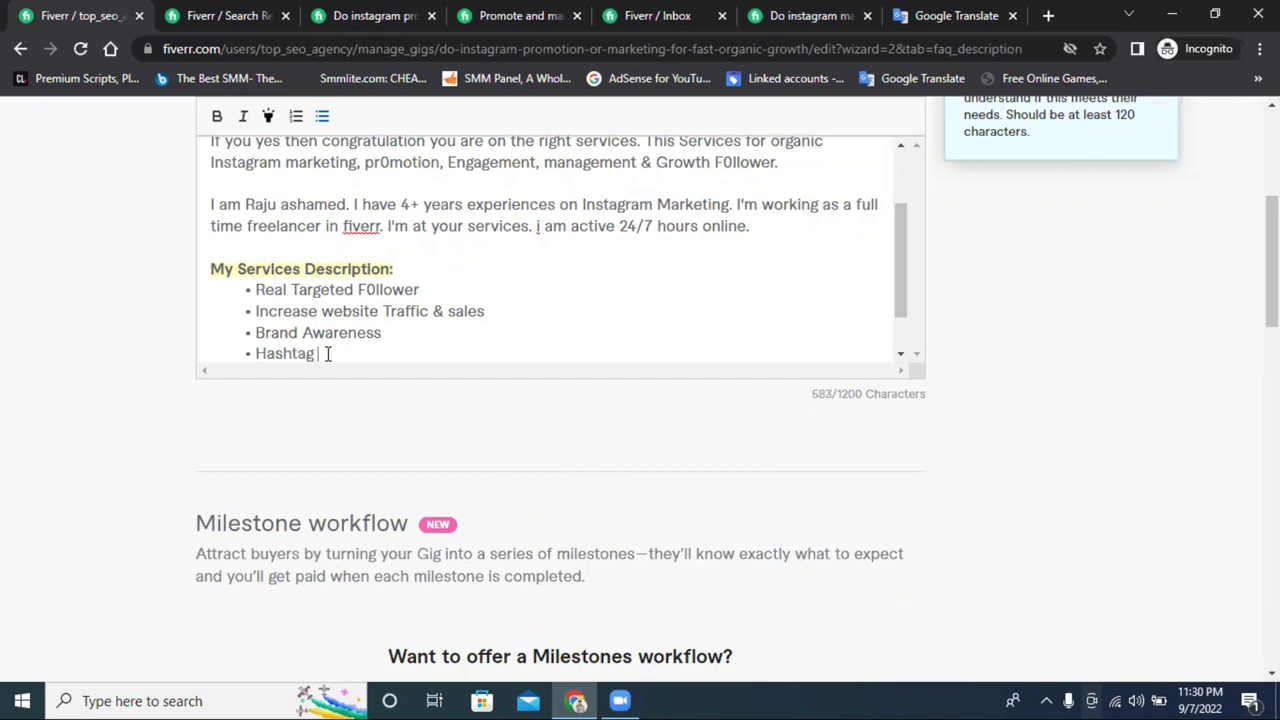
type("Research")
- Add a fifth bullet reading "Grow organic real Engagement", copying the last word from the introductory paragraph
key("Return")
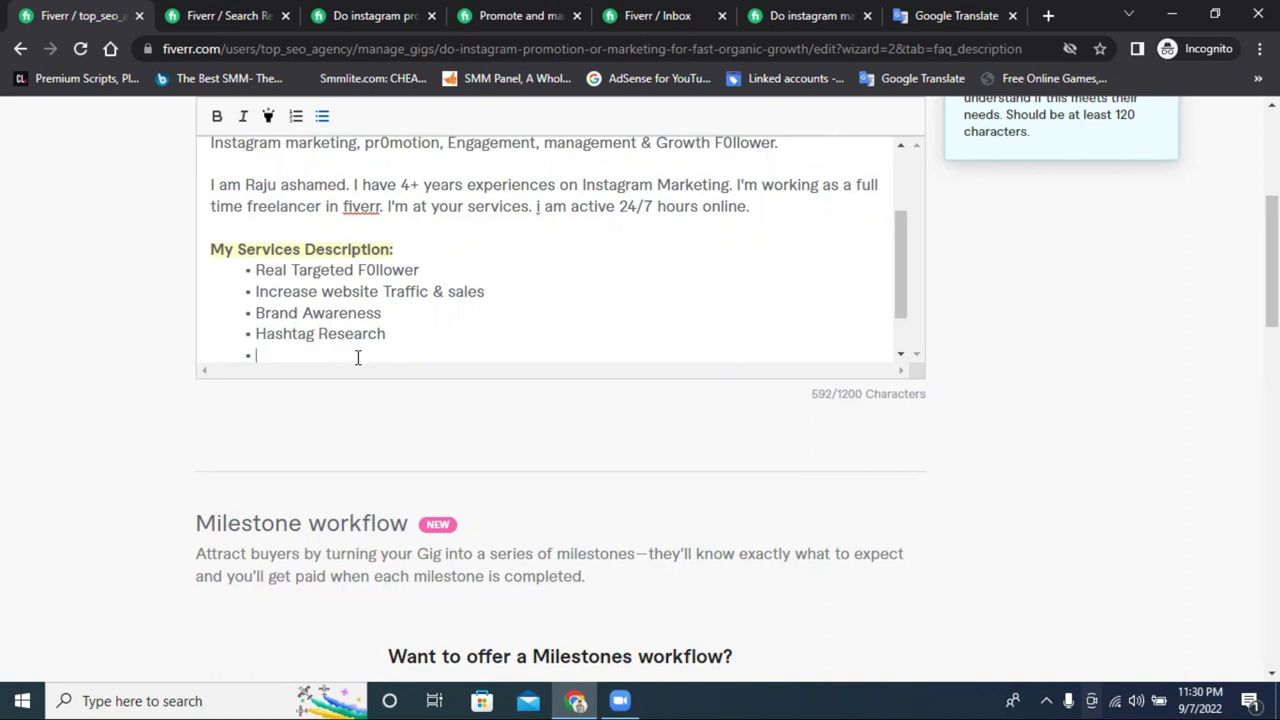
type("Grow")
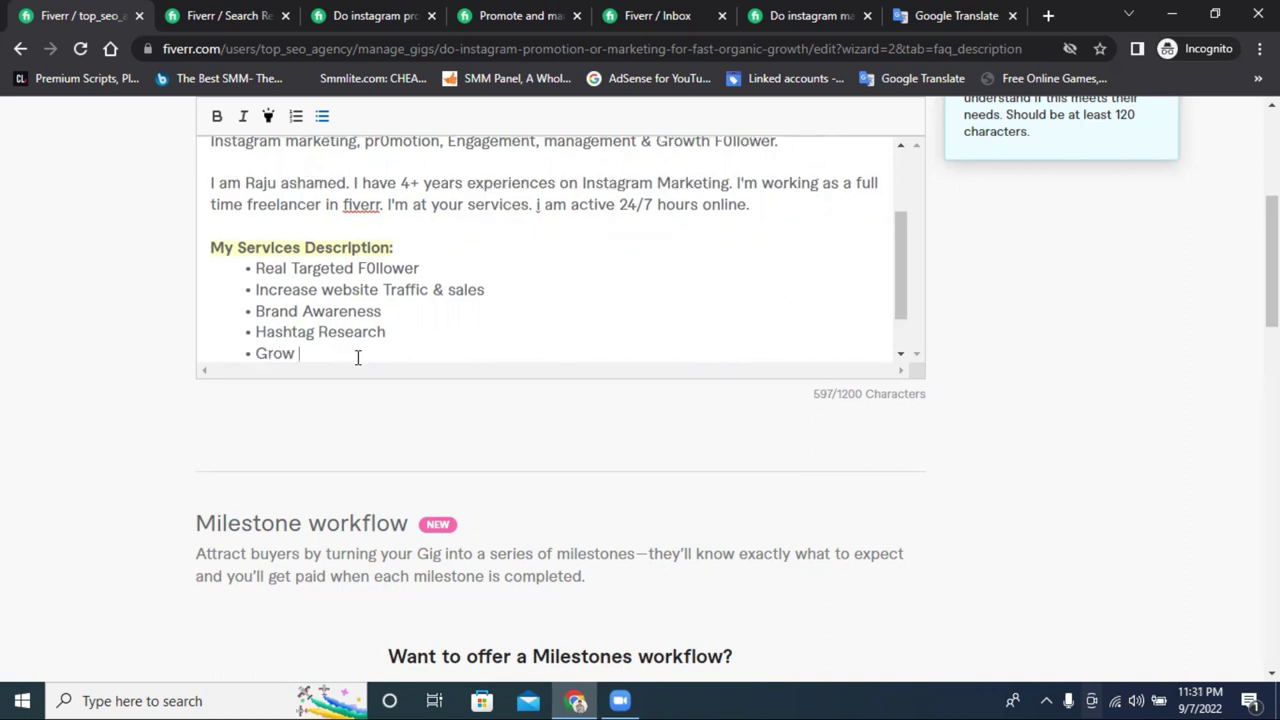
type(" organic ")
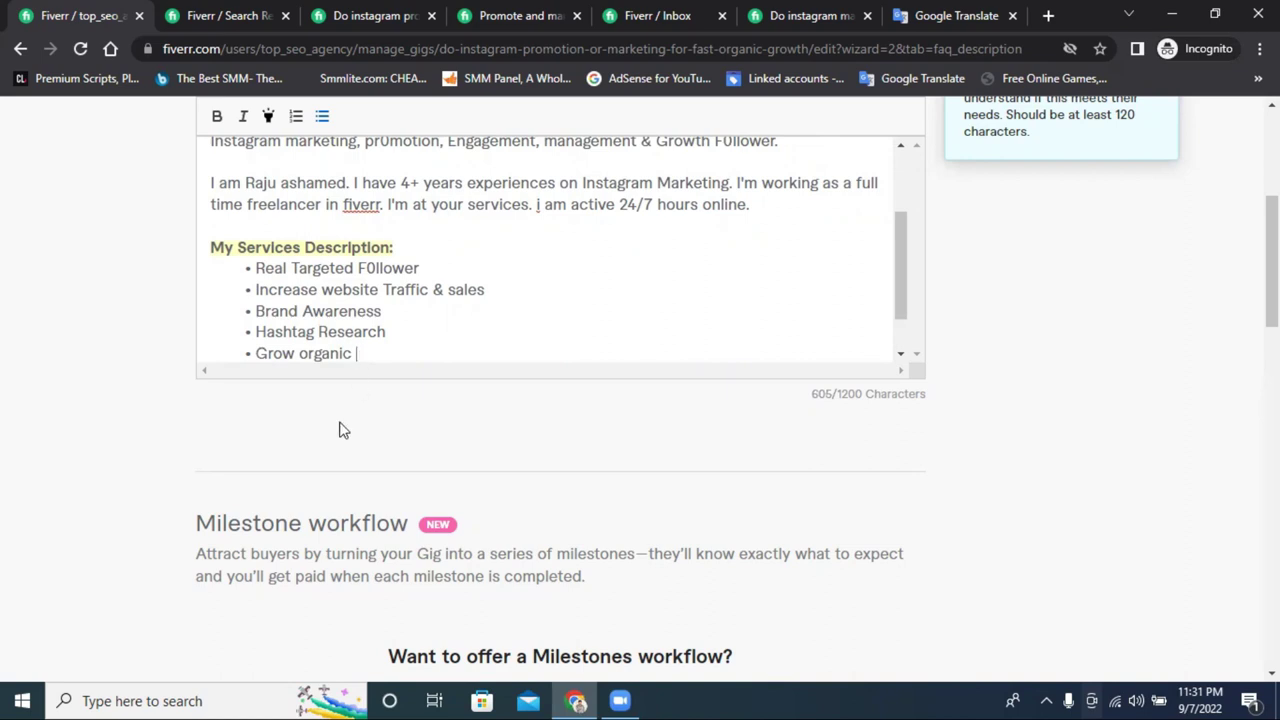
type("real")
double_click(475, 143)
right_click(475, 143)
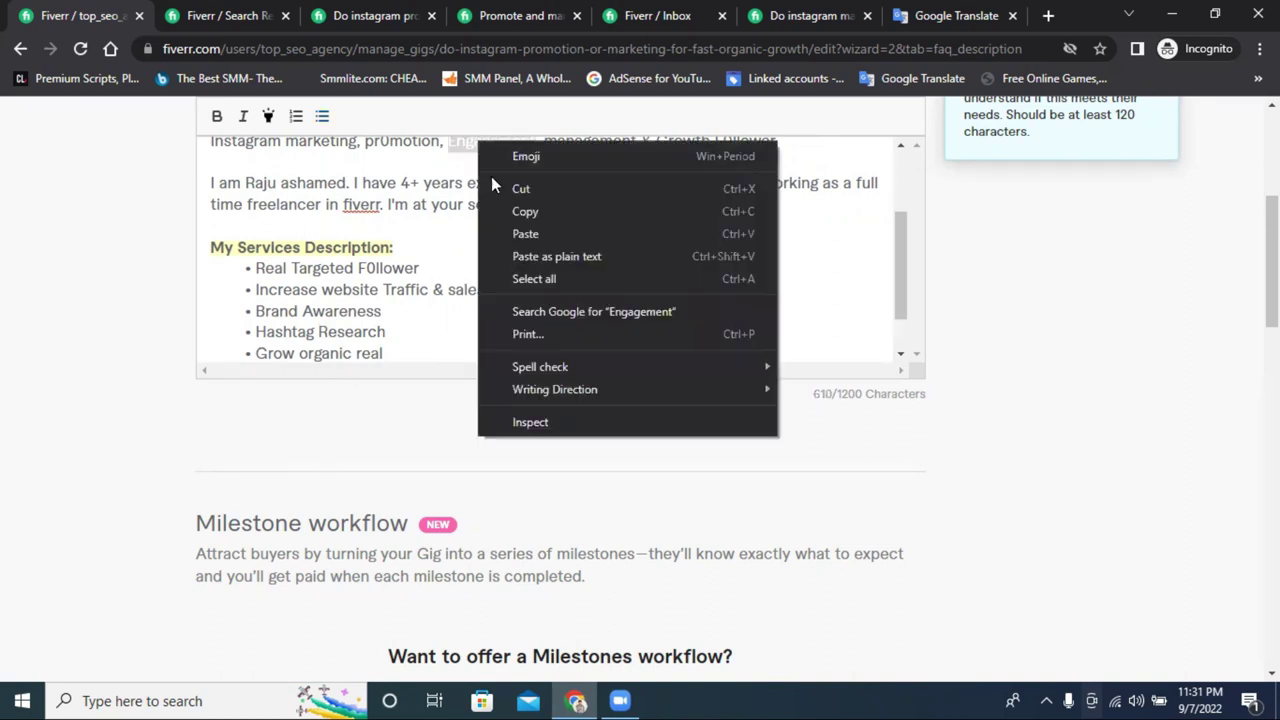
left_click(536, 205)
left_click(396, 353)
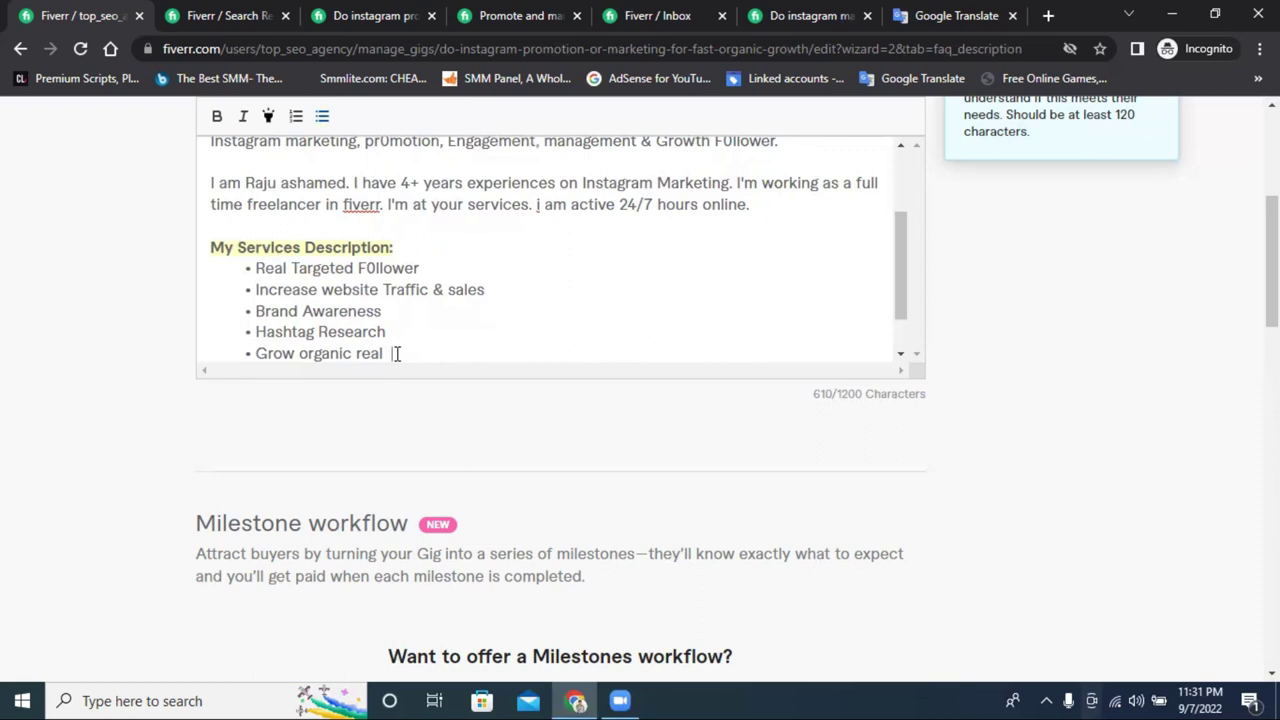
key("ctrl+v")
- Hyphenate "Engagement" as "En-gagement" in both the introductory paragraph and the fifth bullet
left_click(468, 140)
type("-")
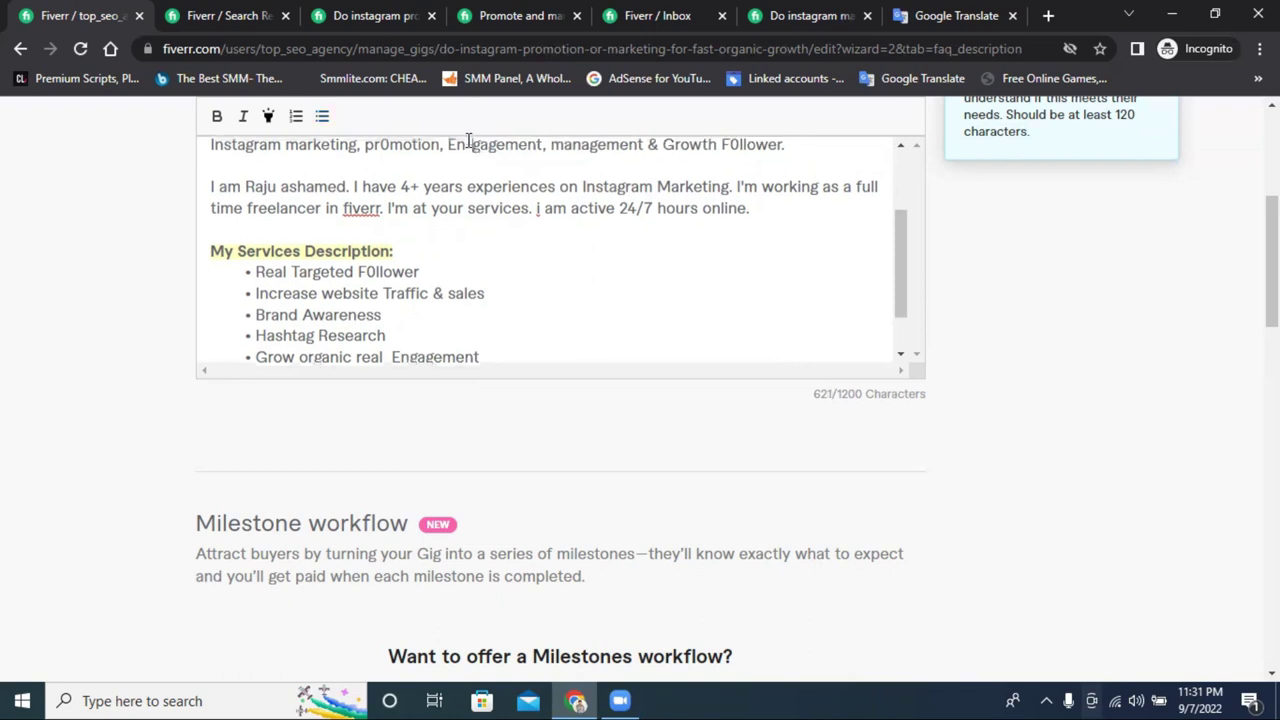
left_click(409, 358)
scroll(569, 297, "down", 1)
type("-")
left_click(497, 297)
- Add a sixth bullet reading "Schedule post & real time"
key("Return")
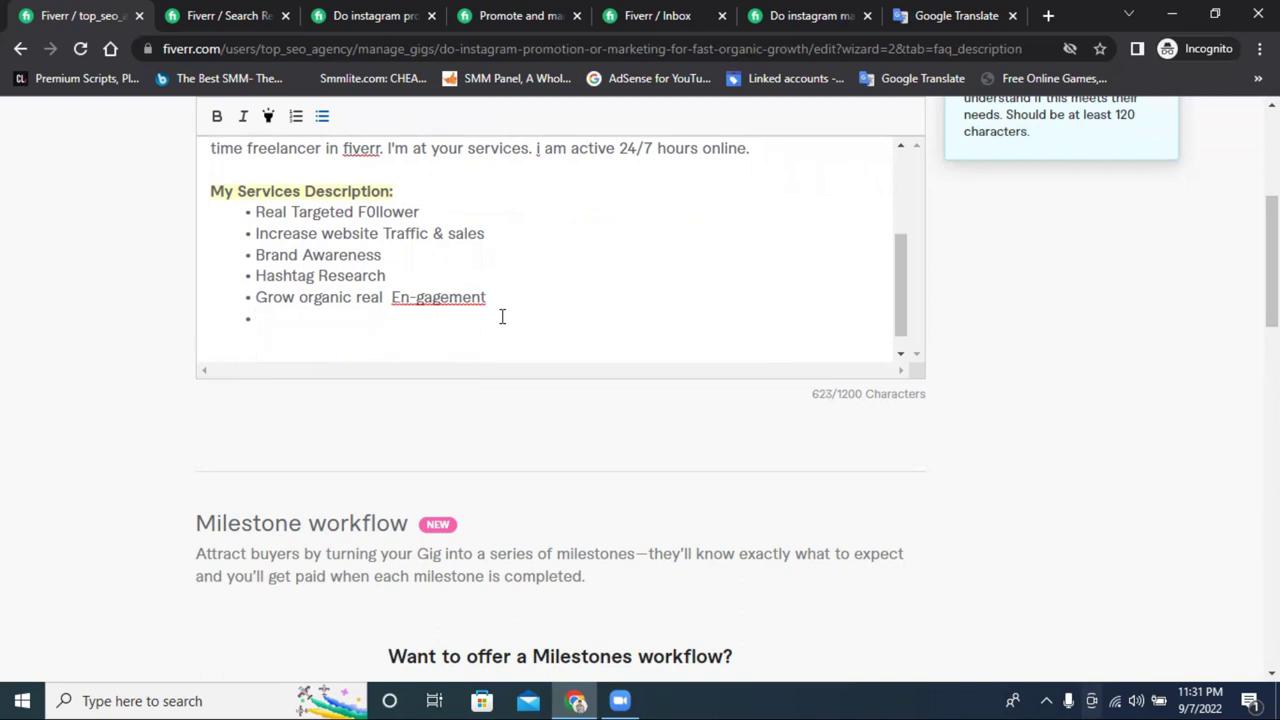
type("Se")
key("BackSpace")
type("che")
type("dule post ")
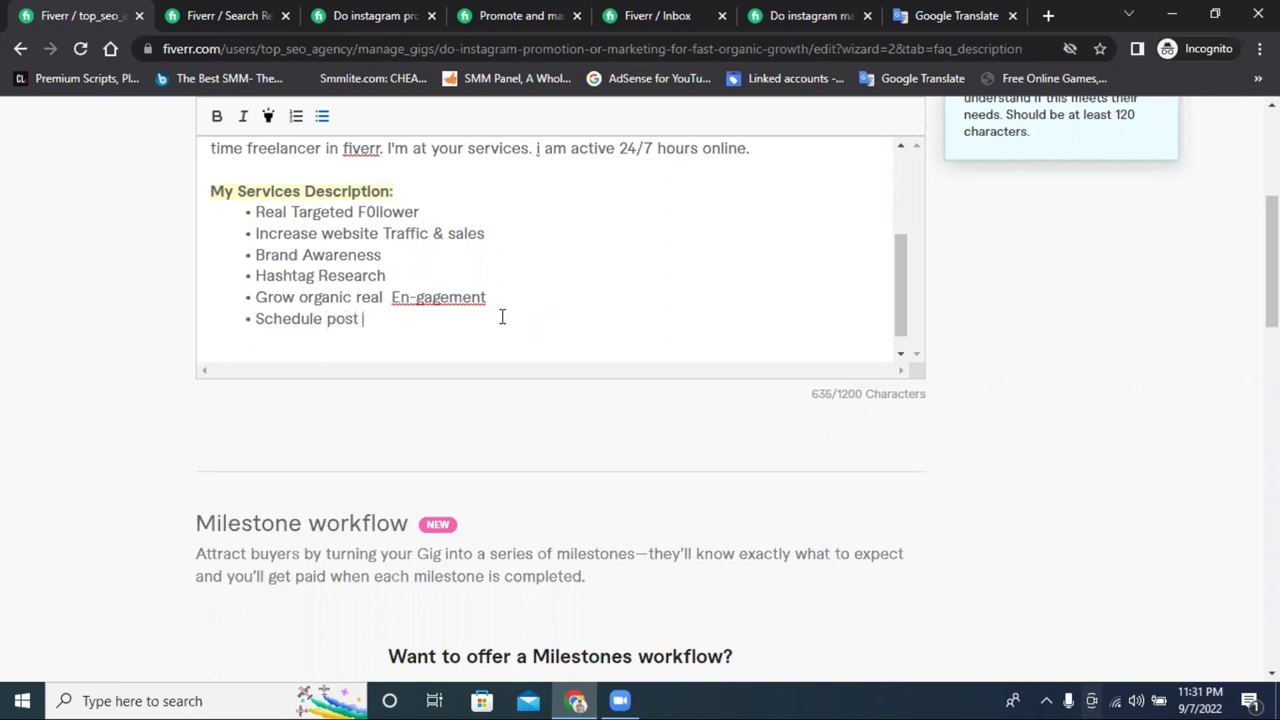
type("& real time")
- Add a seventh bullet reading "Daily 100% organic growth your personal", correcting the spelling of its last word
key("Return")
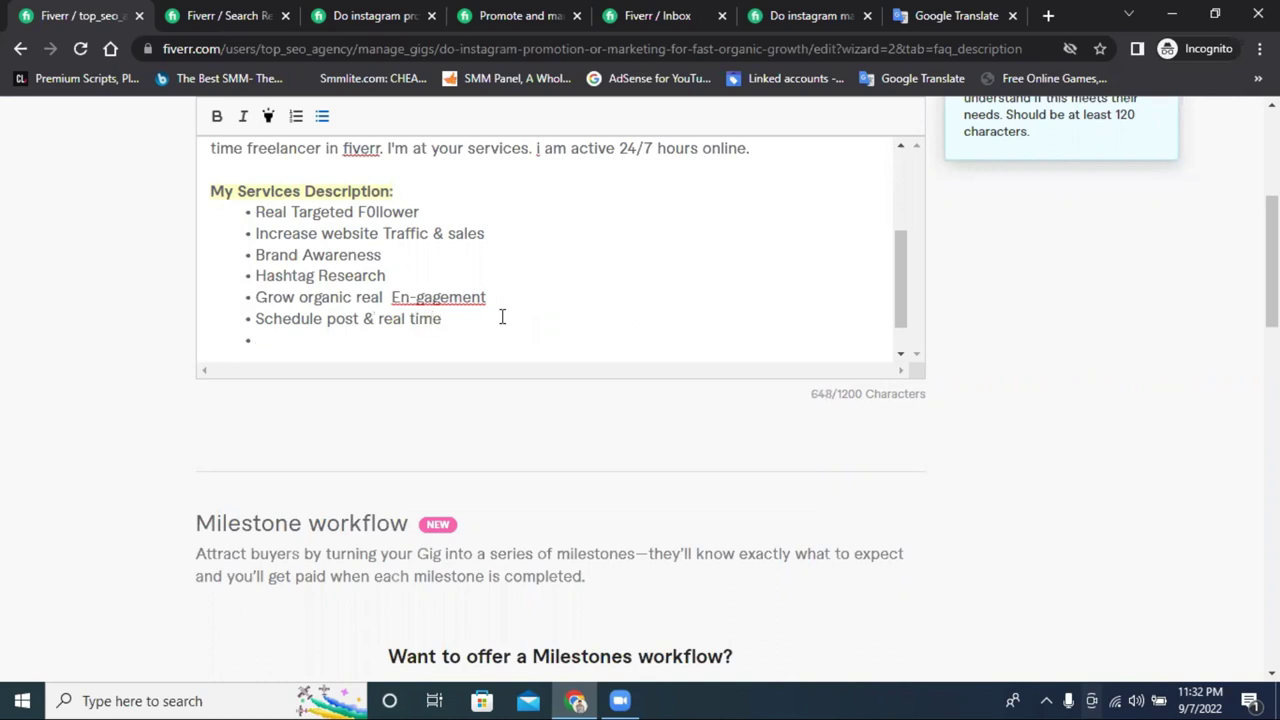
type("Daily 100%")
type("organic")
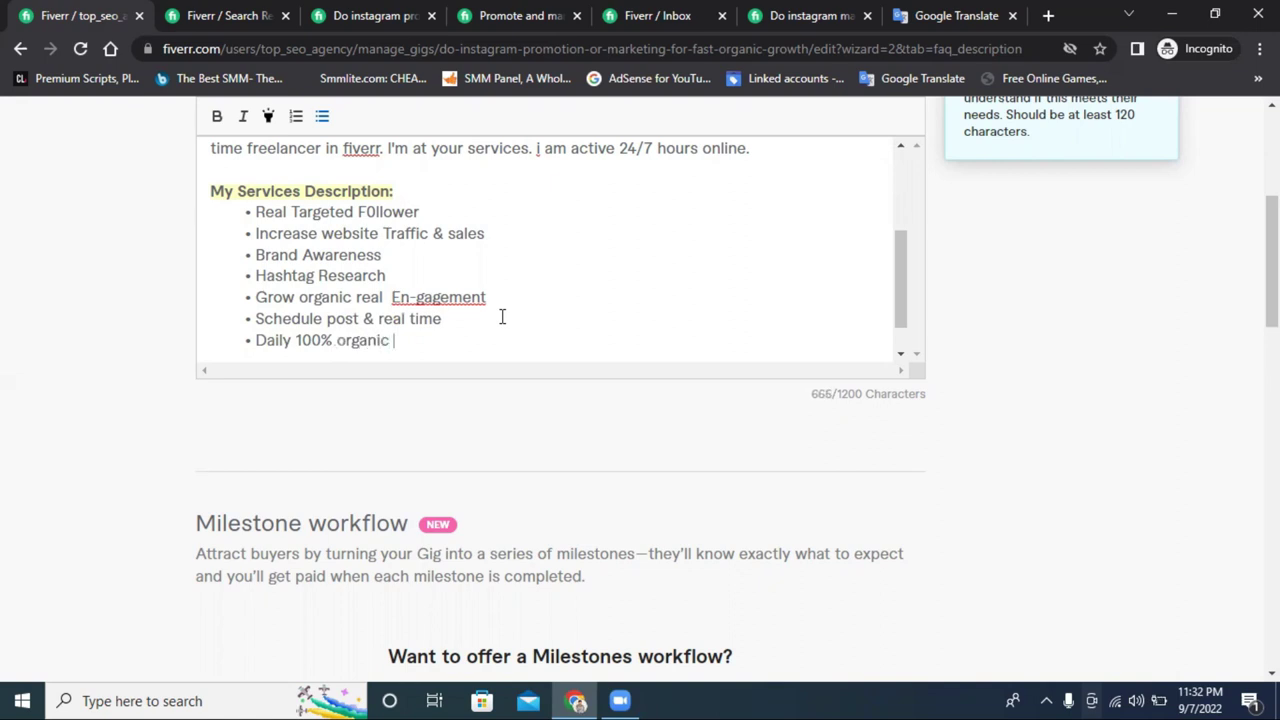
type(" growth your ")
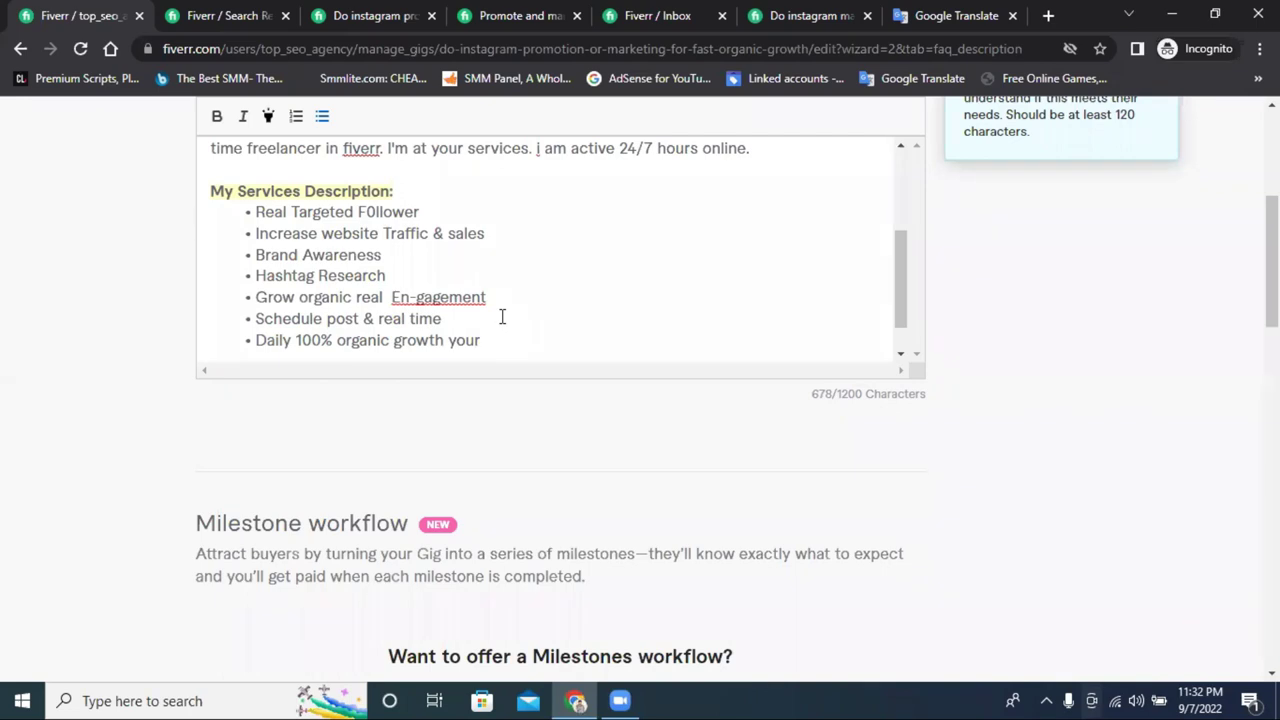
type("parsonal")
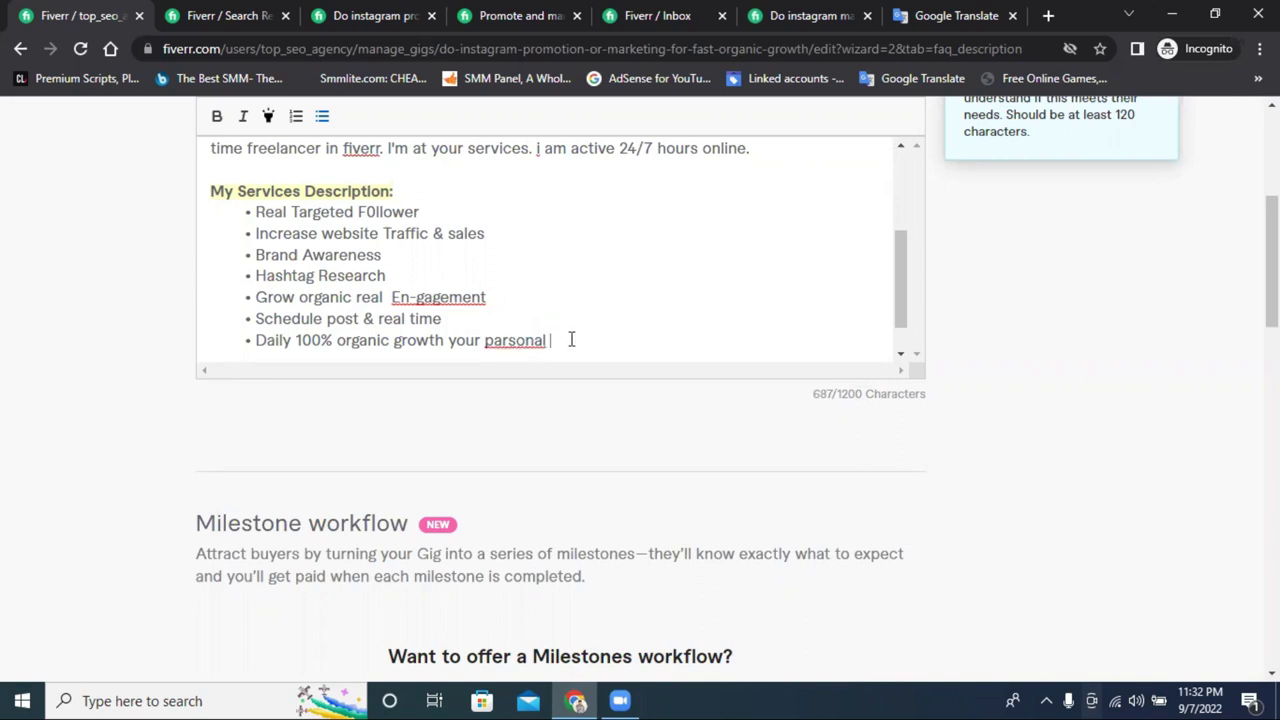
right_click(514, 340)
left_click(548, 350)
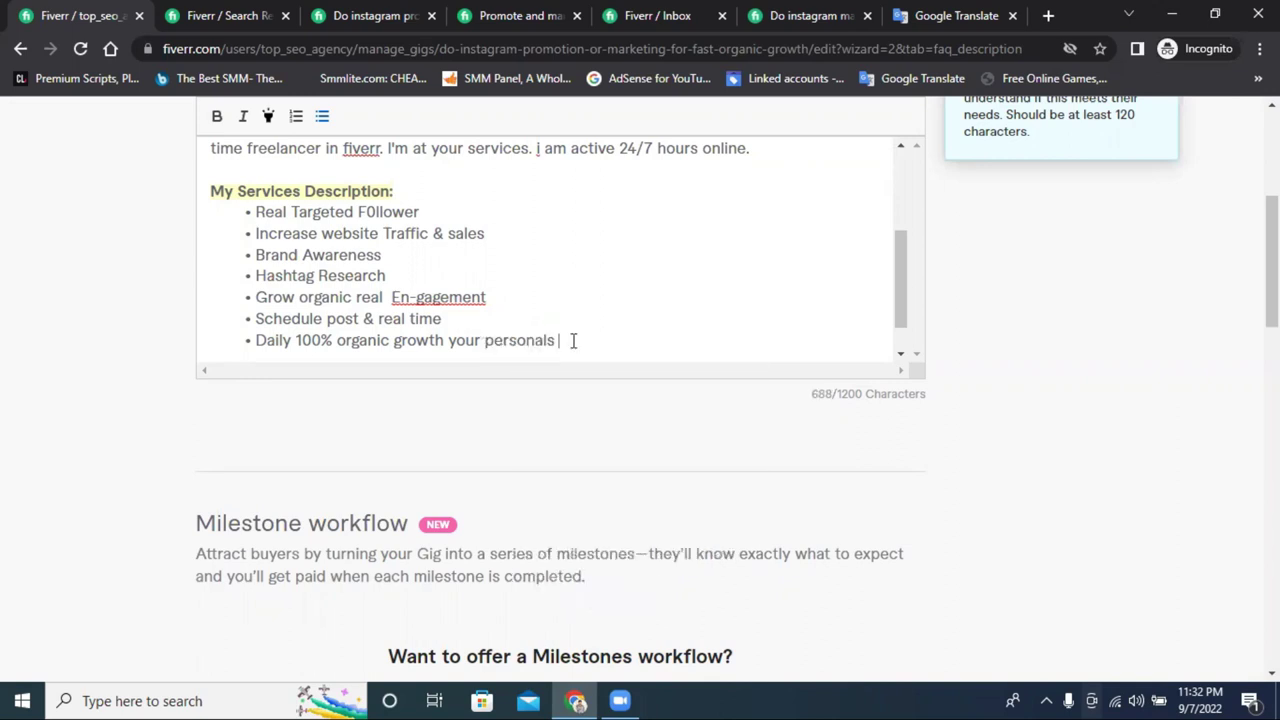
left_click_drag(575, 340, 556, 340)
key("BackSpace")
- Extend the seventh bullet with "& business account", using the spelling suggestion to correct "business"
type("& buiness accoun")
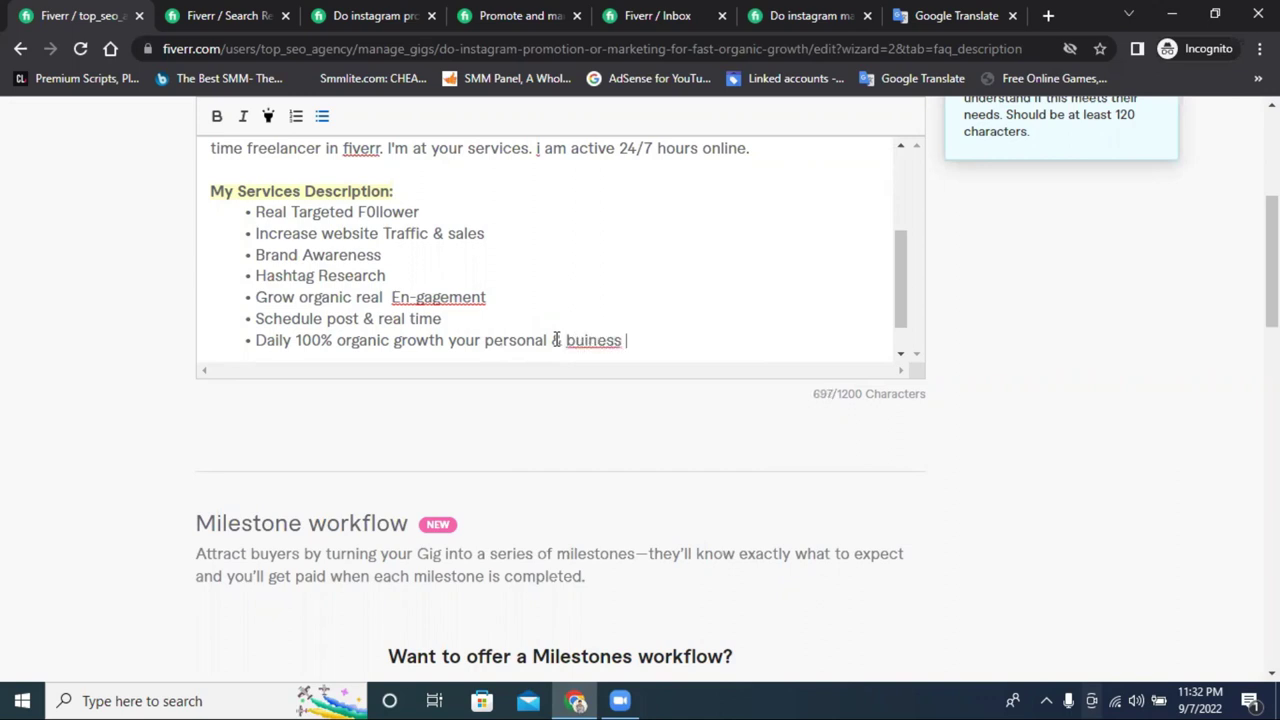
type("t")
right_click(576, 345)
left_click(600, 354)
- Add an eighth bullet reading "Competitive analytics", using the spelling suggestion to correct the second word
key("Return")
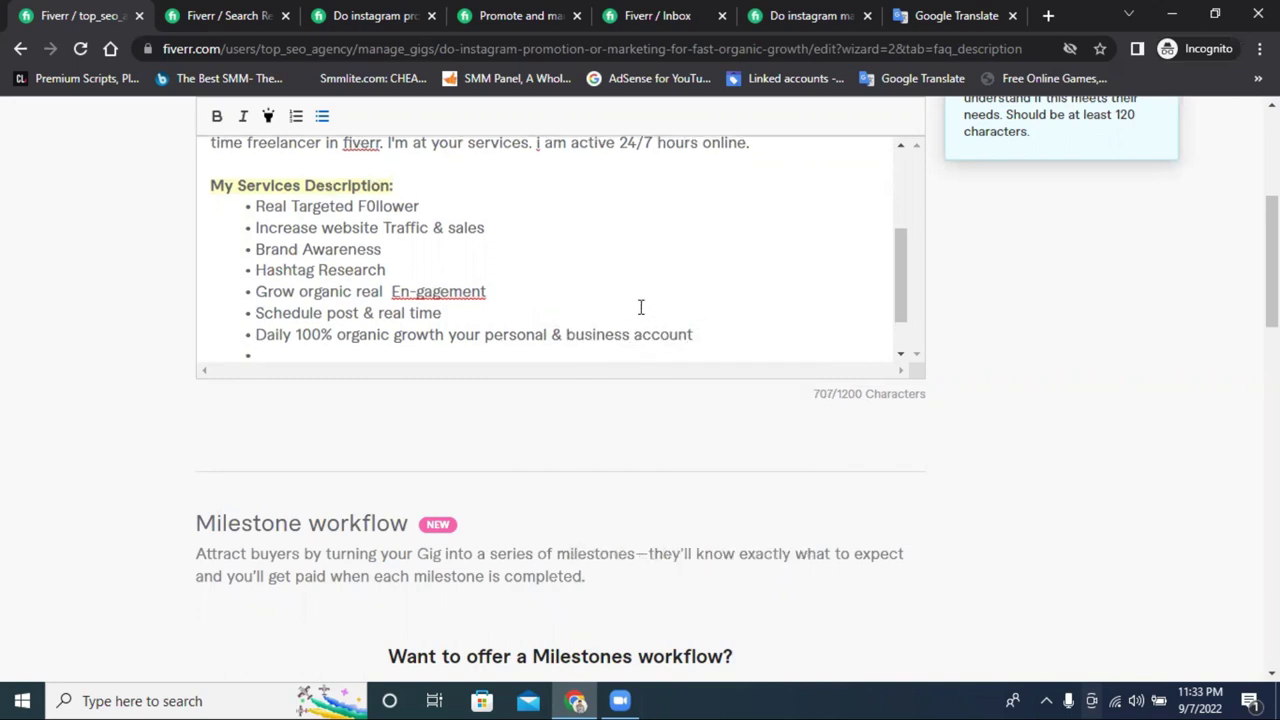
scroll(641, 307, "down", 1)
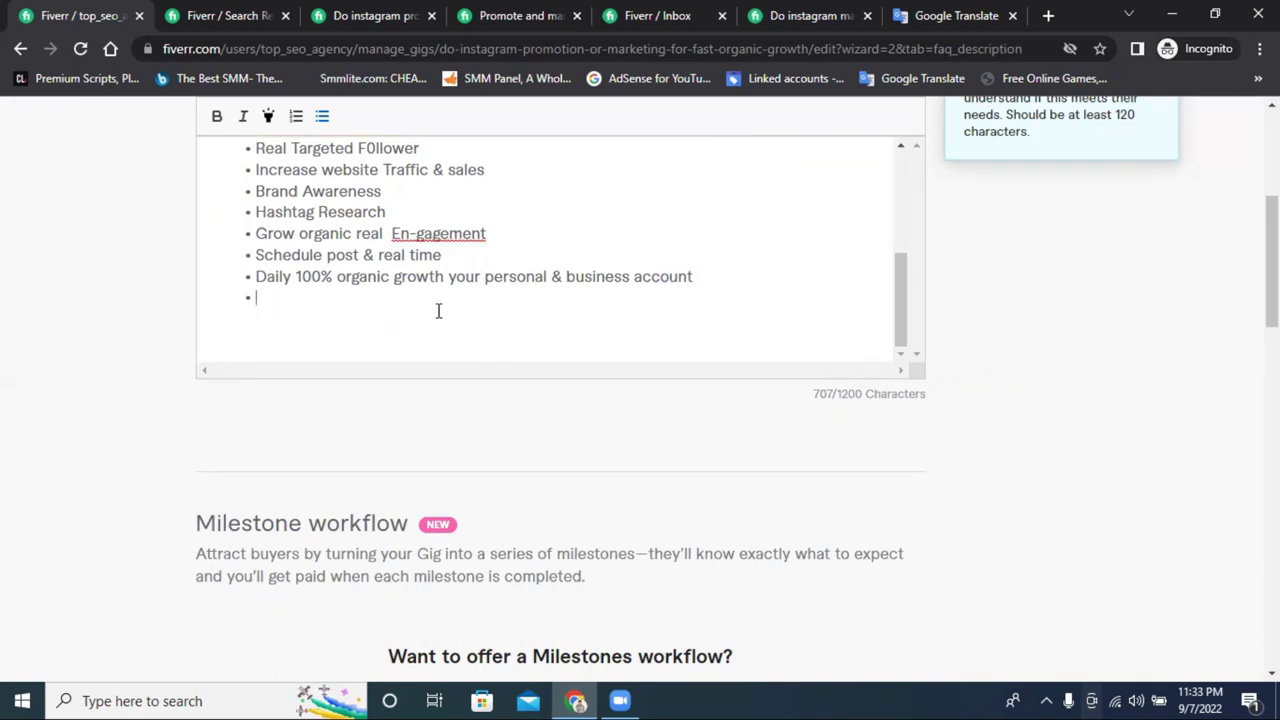
type("Competitive ")
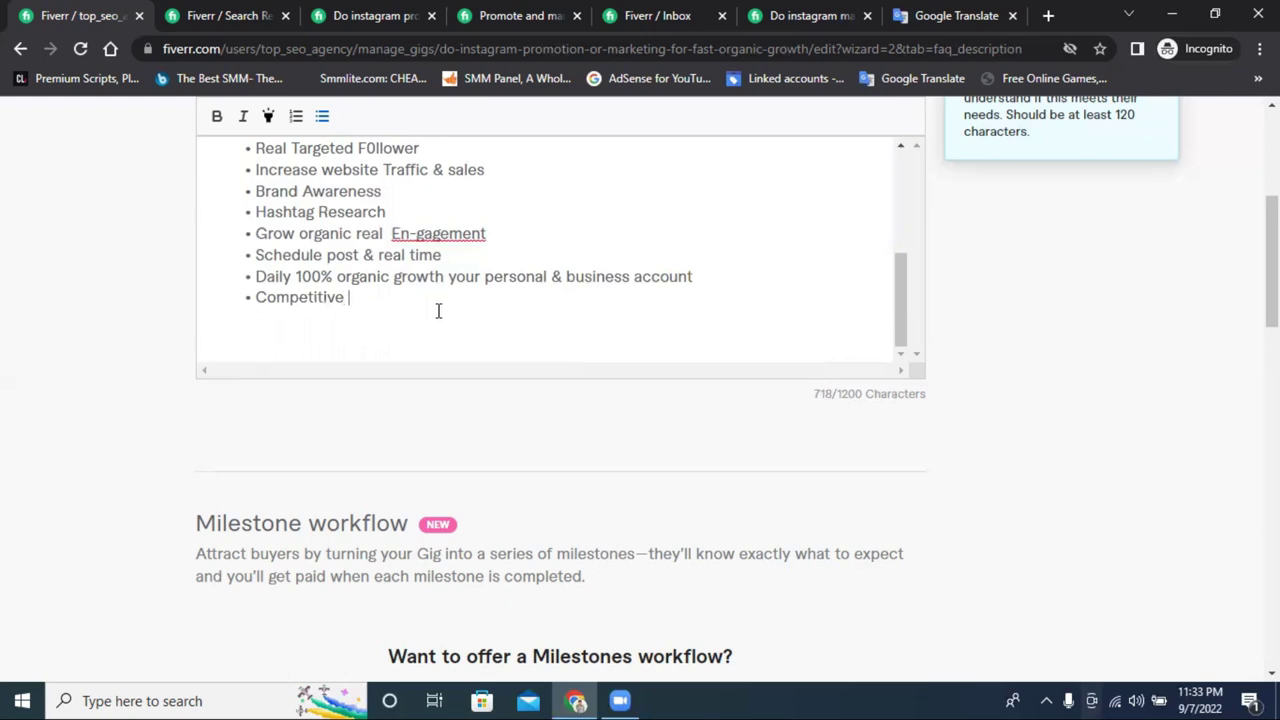
type("anli")
key("BackSpace")
key("BackSpace")
type("alitis")
right_click(365, 310)
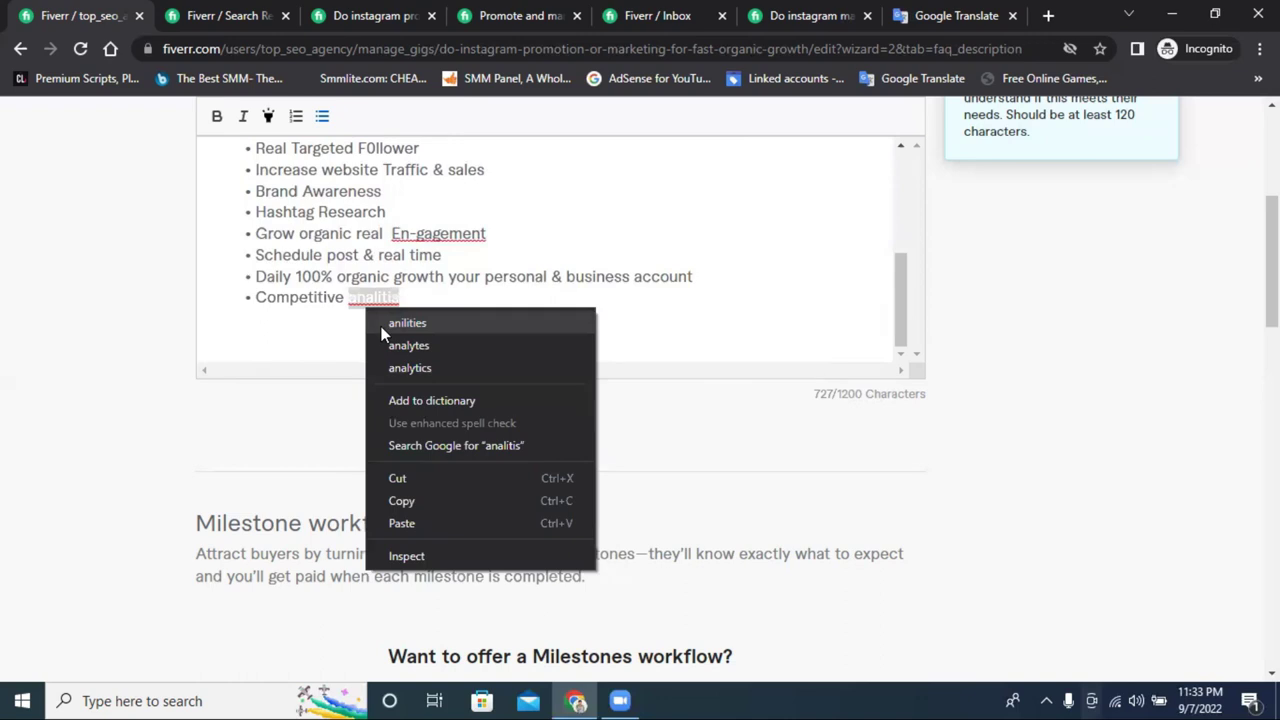
left_click(448, 368)
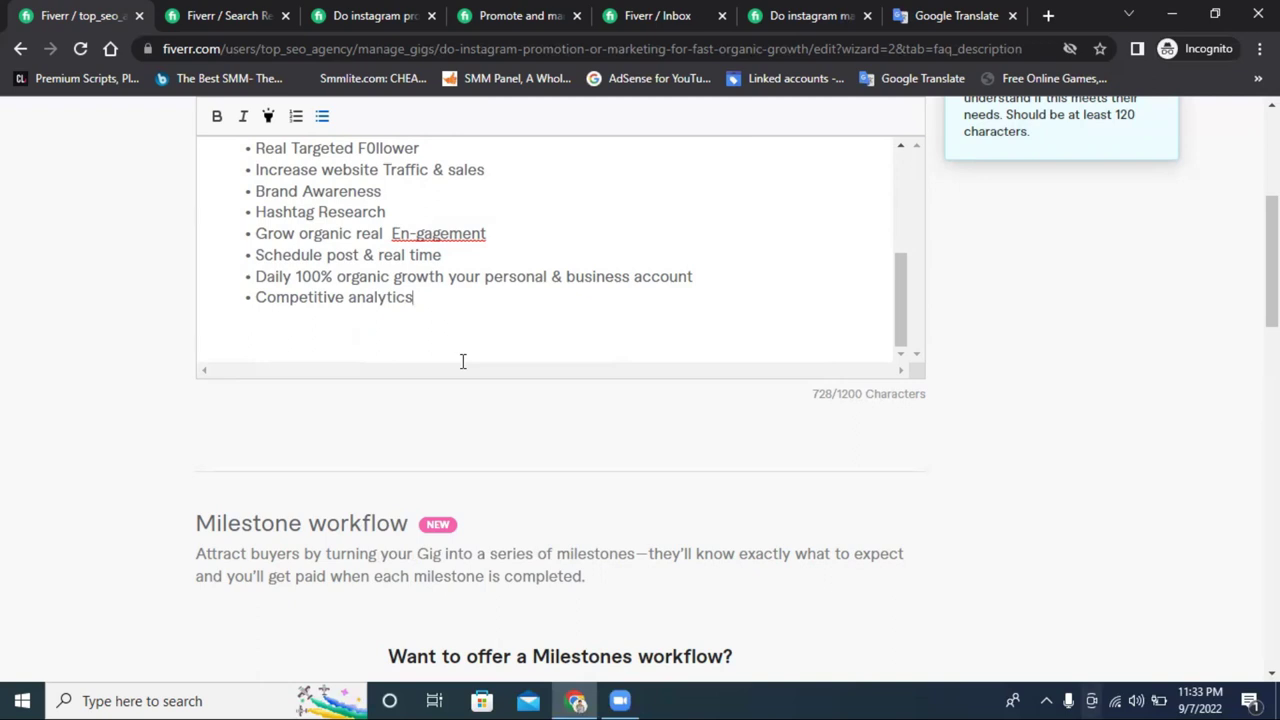
- Add a ninth bullet with the wording "I can give post add"
key("Return")
type("Can")
key("BackSpace")
key("BackSpace")
key("BackSpace")
key("BackSpace")
type("I can Give")
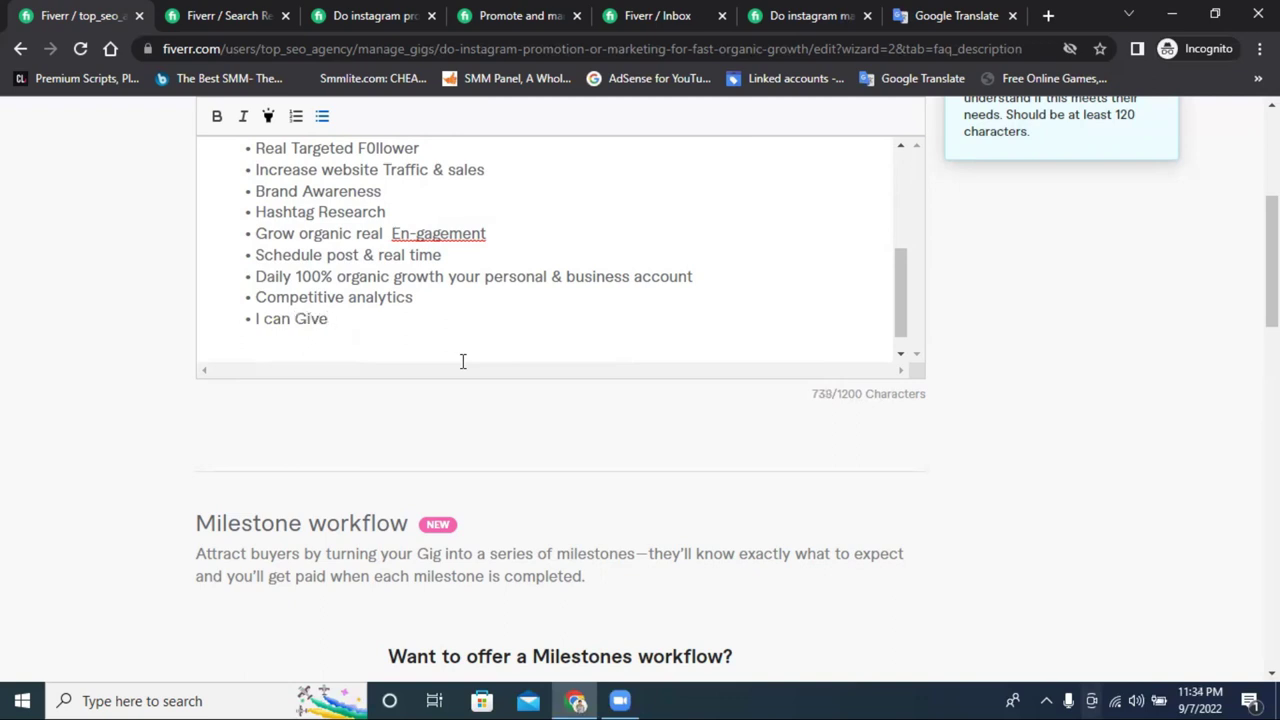
double_click(299, 318)
type("give ")
type("post a")
type("dsd")
key("BackSpace")
key("BackSpace")
type("d")
- Remove the opening words of the ninth bullet and capitalize the rest so it reads "Post add"
left_click_drag(328, 318, 258, 311)
key("BackSpace")
type("P")
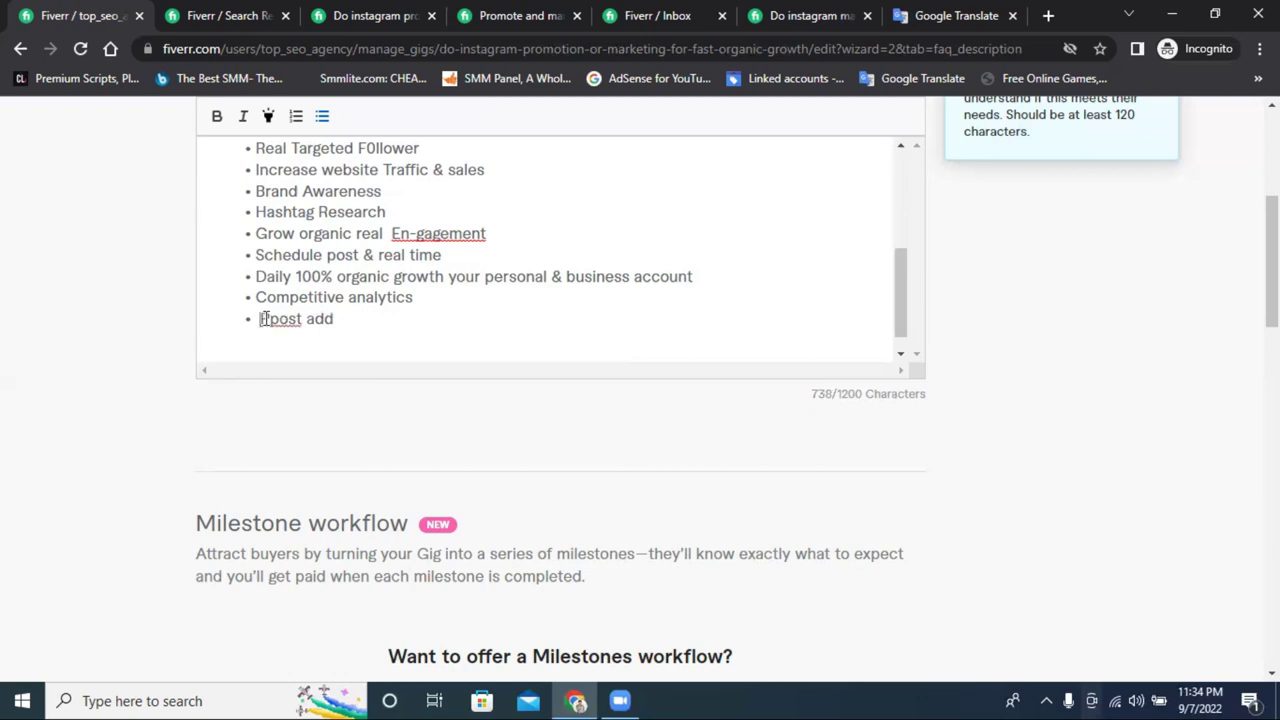
key("Delete")
right_click(268, 320)
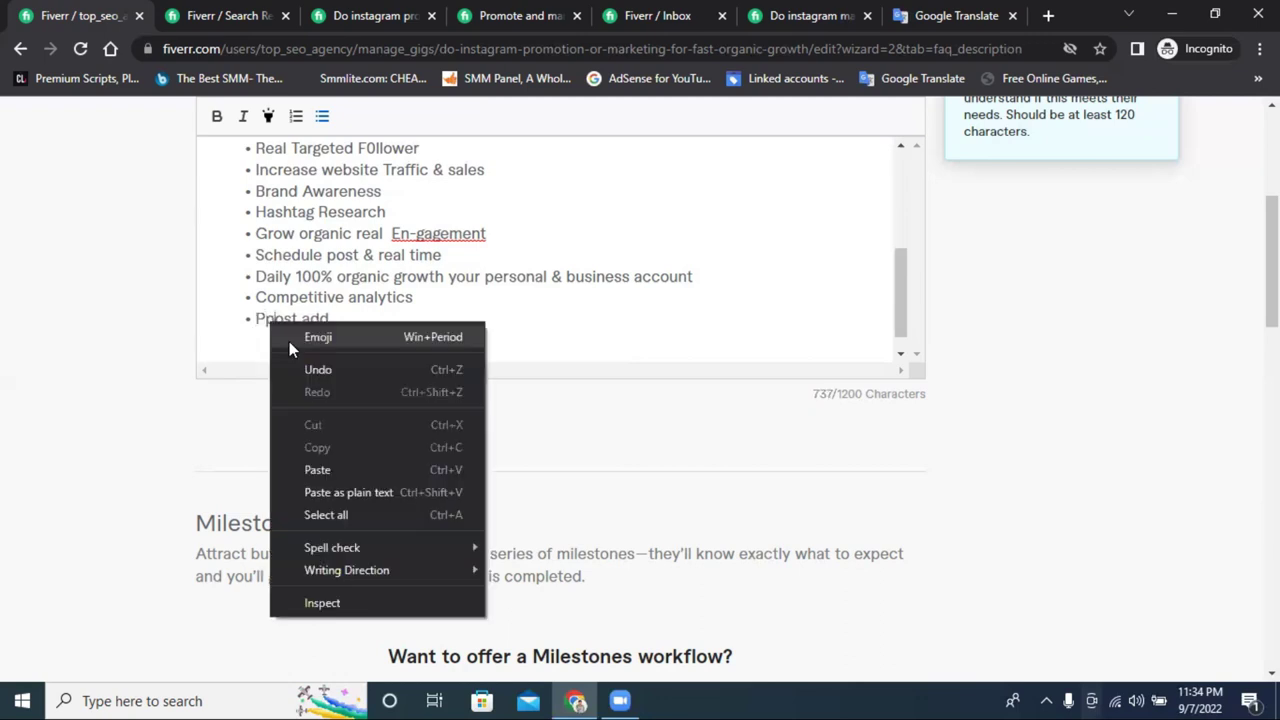
left_click(263, 326)
right_click(263, 326)
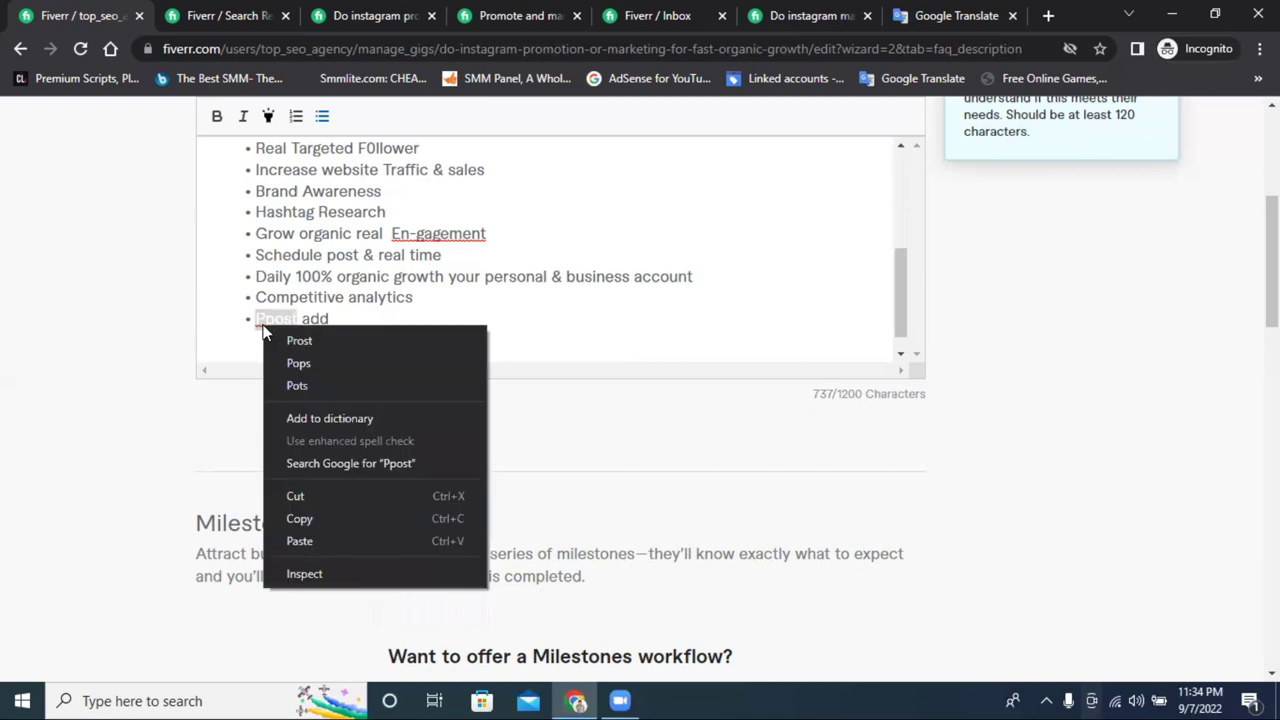
left_click(274, 325)
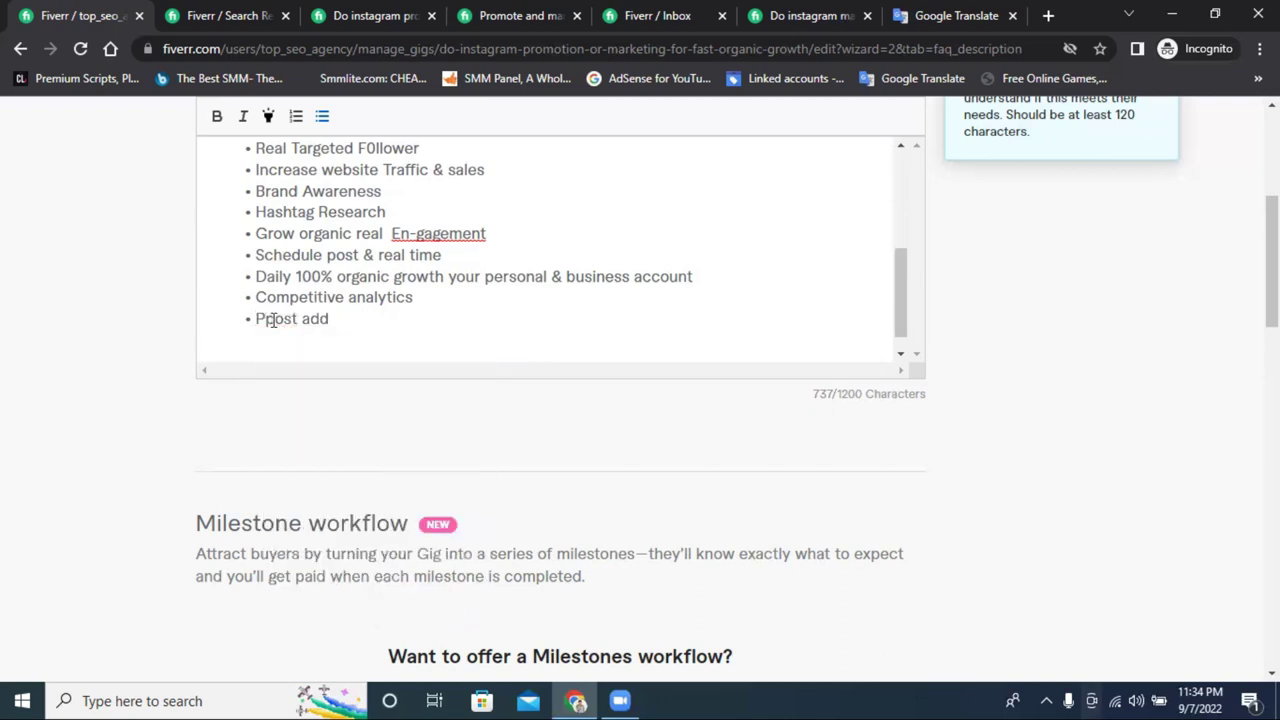
key("BackSpace")
- Expand the ninth bullet to read "Every Post add Location"
left_click(348, 317)
type("L")
left_click(257, 316)
type("every")
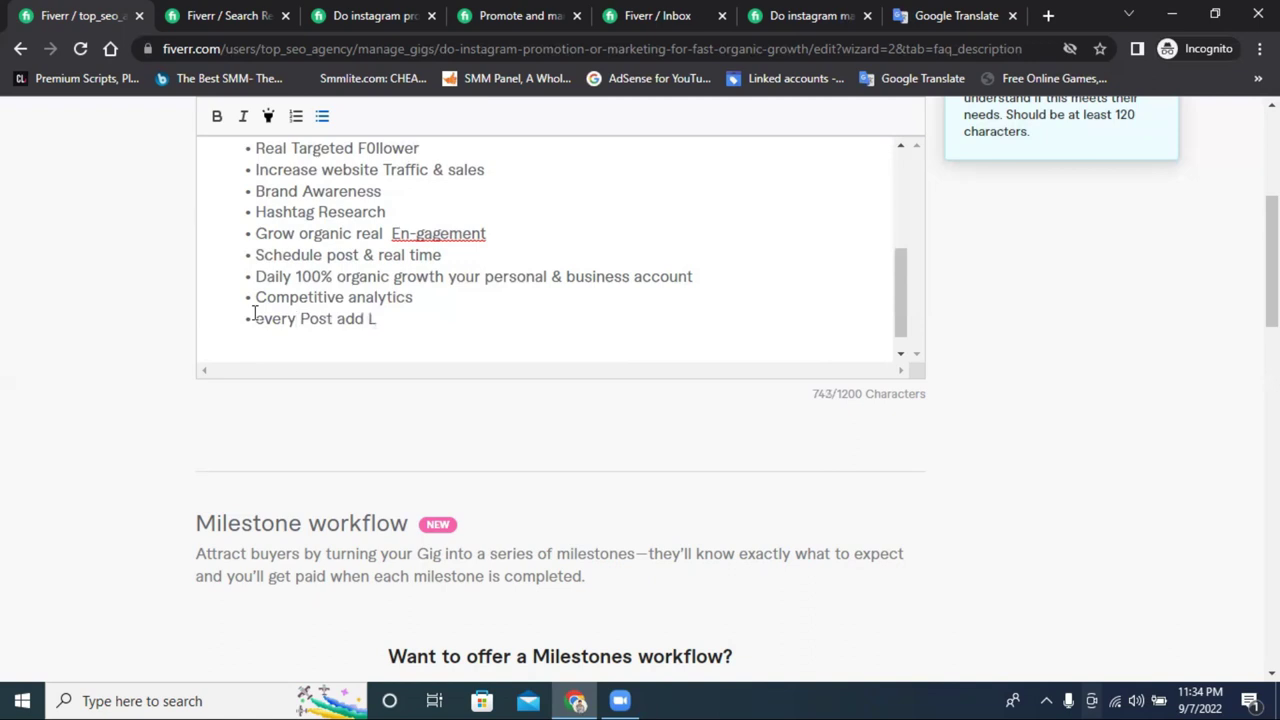
left_click_drag(263, 317, 256, 317)
type("E")
left_click(388, 320)
type("ocation")
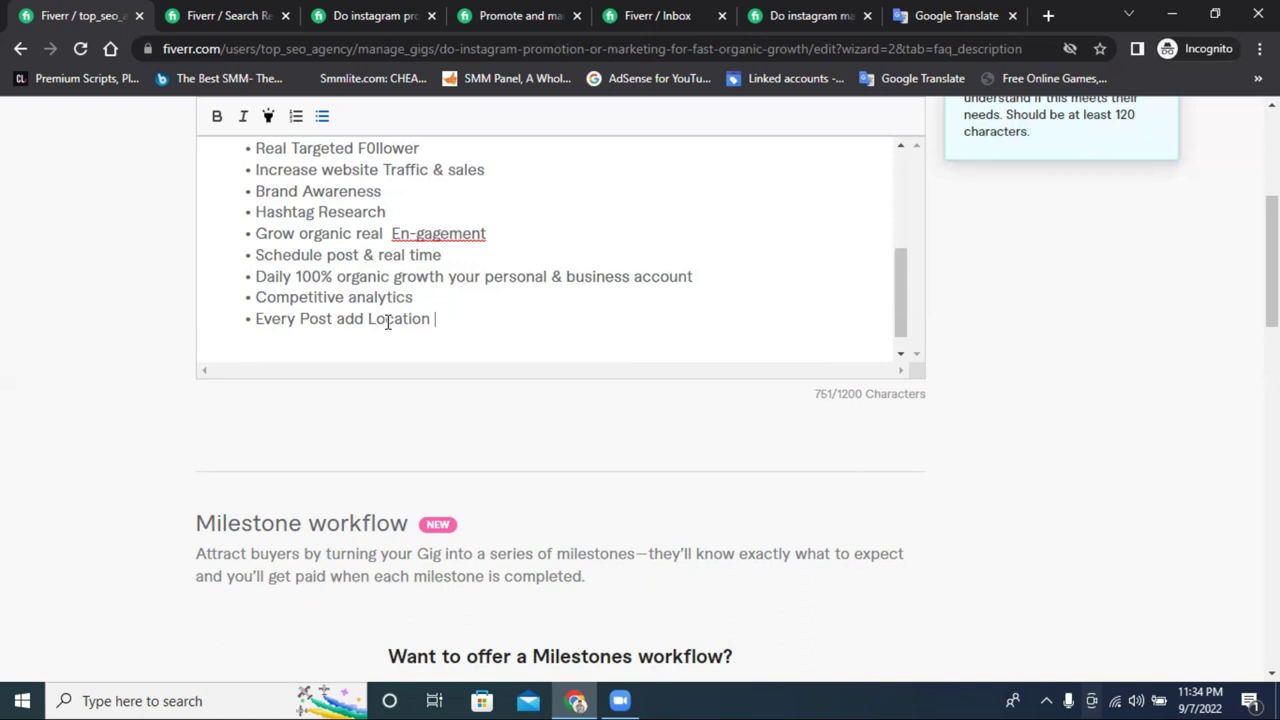
- Complete the ninth bullet with "& Hashtag", correcting its spelling with the suggestion, and start an empty tenth bullet
type(" & Ta")
key("BackSpace")
key("BackSpace")
type("Hastag")
key("Return")
right_click(474, 321)
left_click(516, 343)
left_click(266, 340)
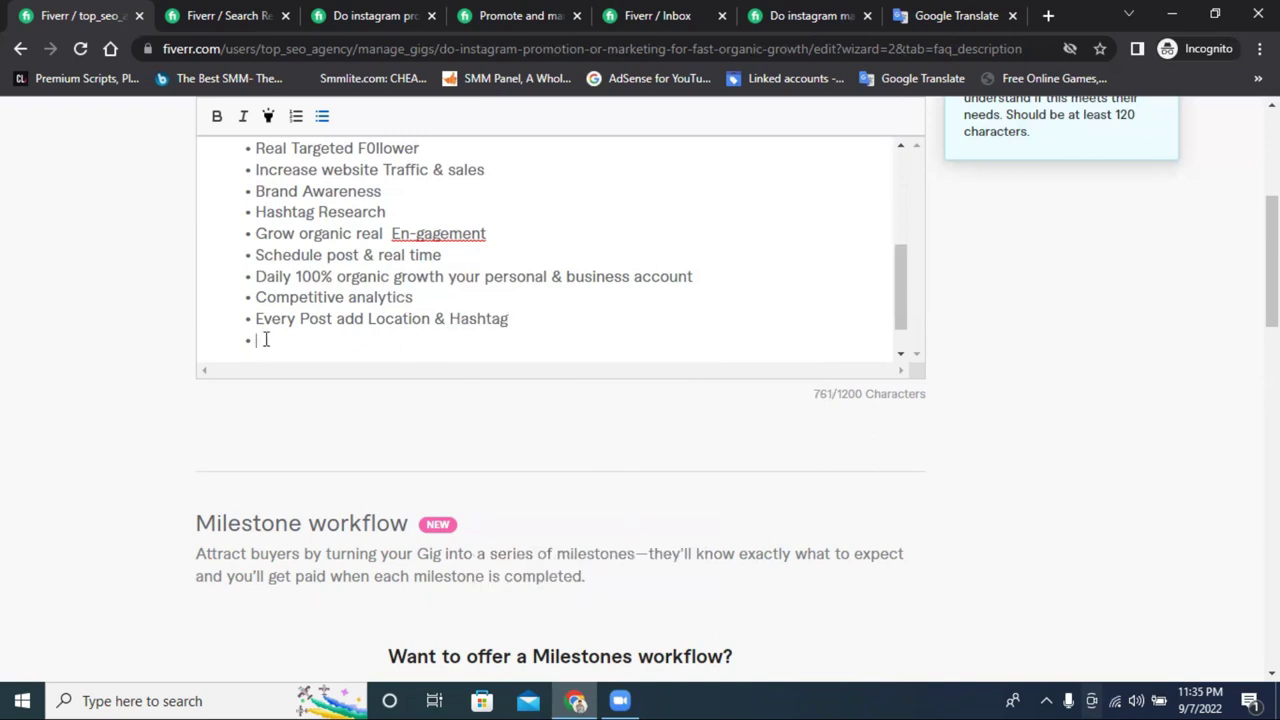
- Open the competitor gig "I will do instagram marketing and promotion to grow followers and engagement" from the search results and examine its service description
left_click(388, 14)
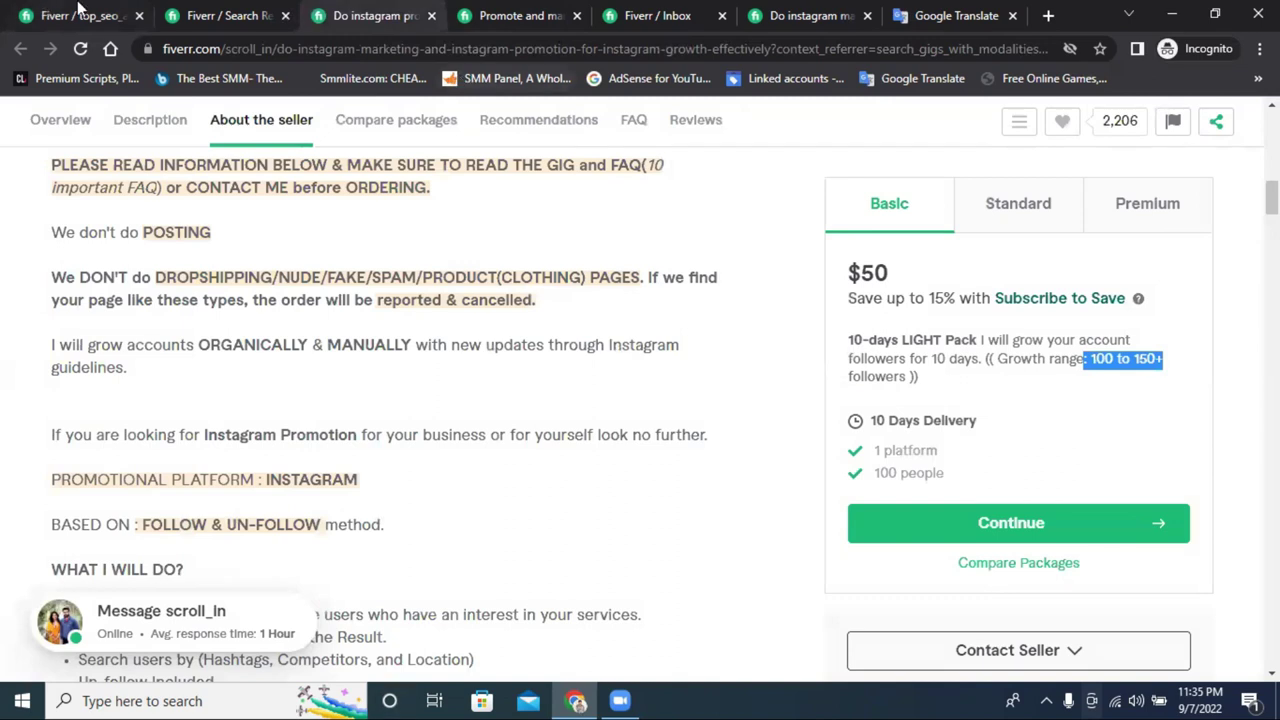
left_click(200, 15)
scroll(954, 386, "down", 9)
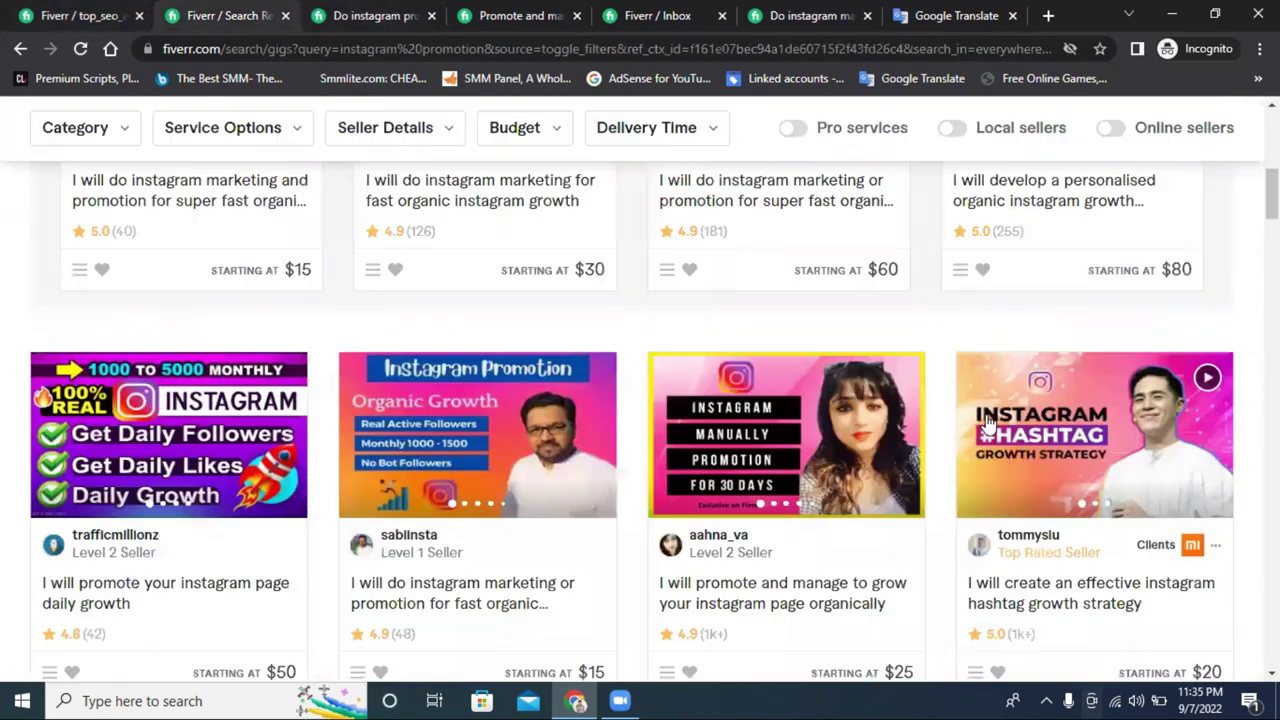
scroll(985, 420, "down", 3)
right_click(431, 323)
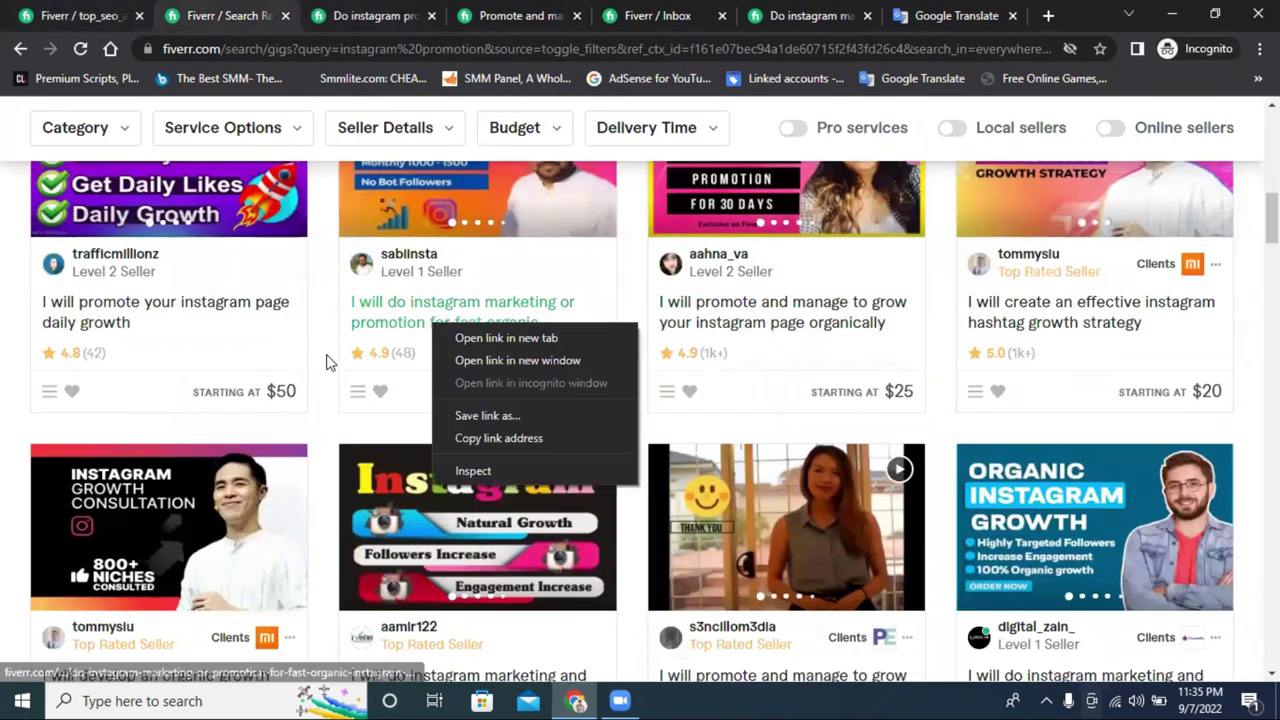
left_click(506, 338)
scroll(430, 500, "down", 5)
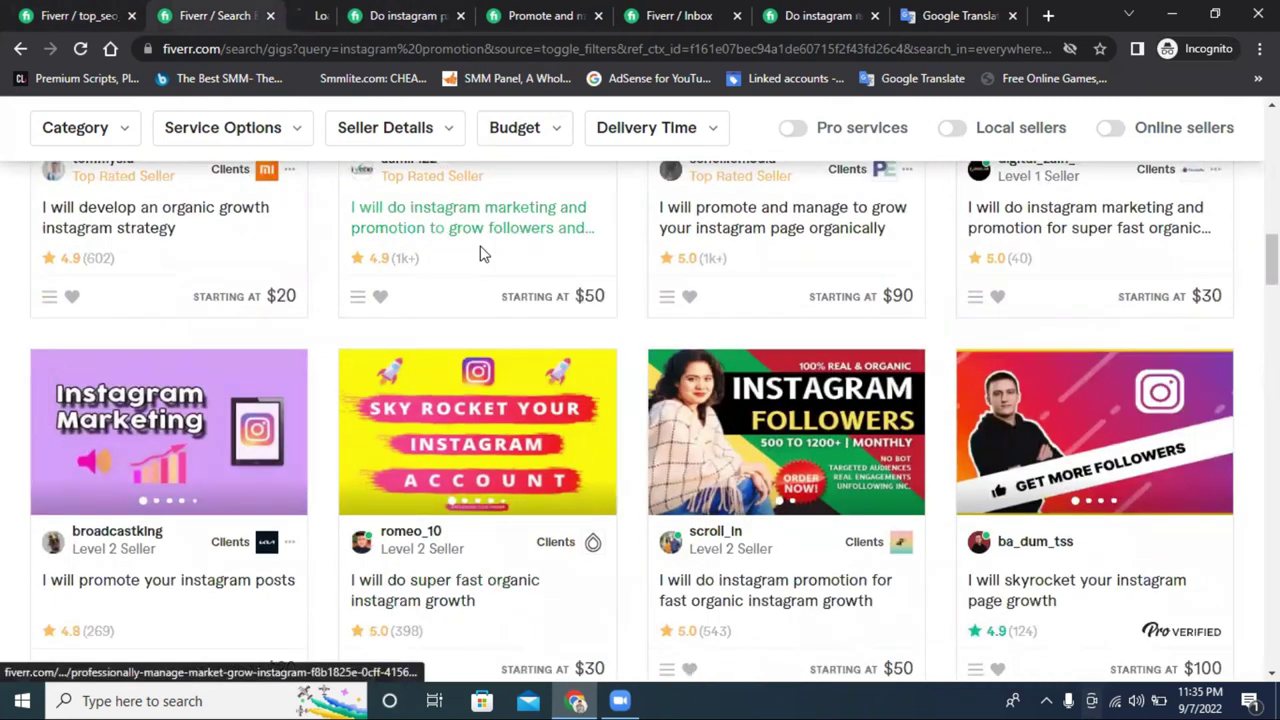
key("ctrl+Tab")
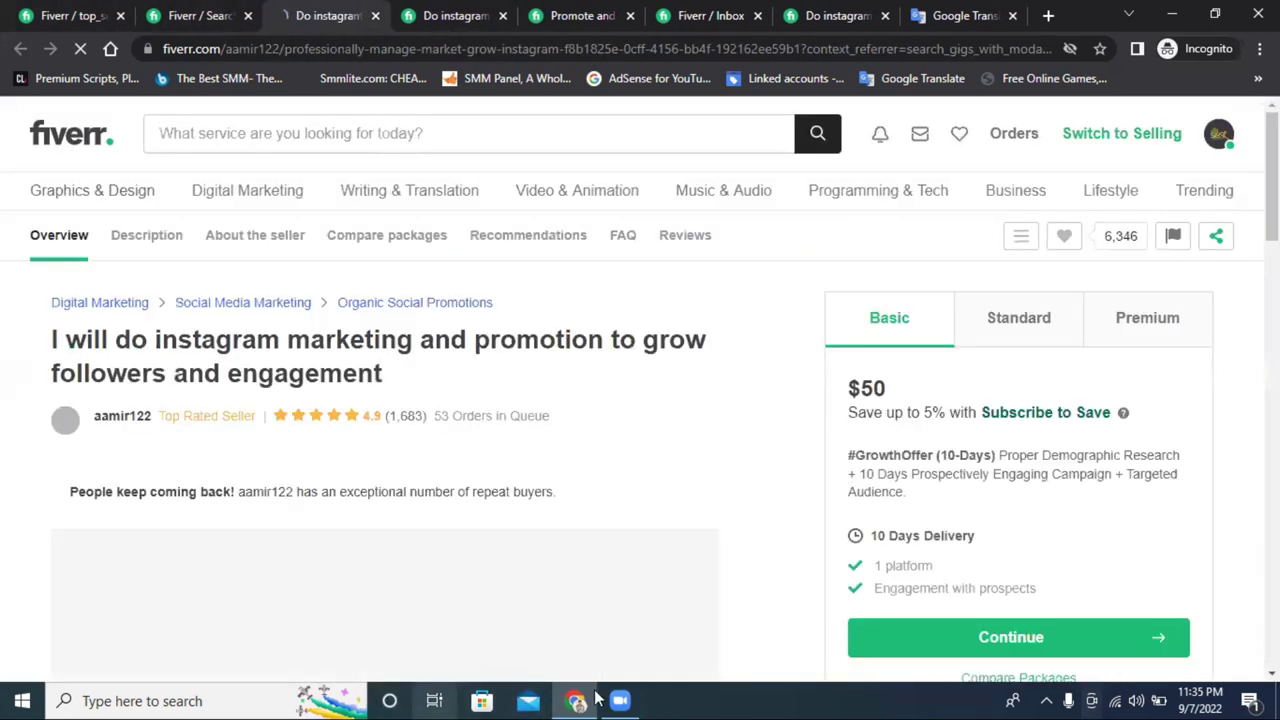
scroll(520, 349, "down", 6)
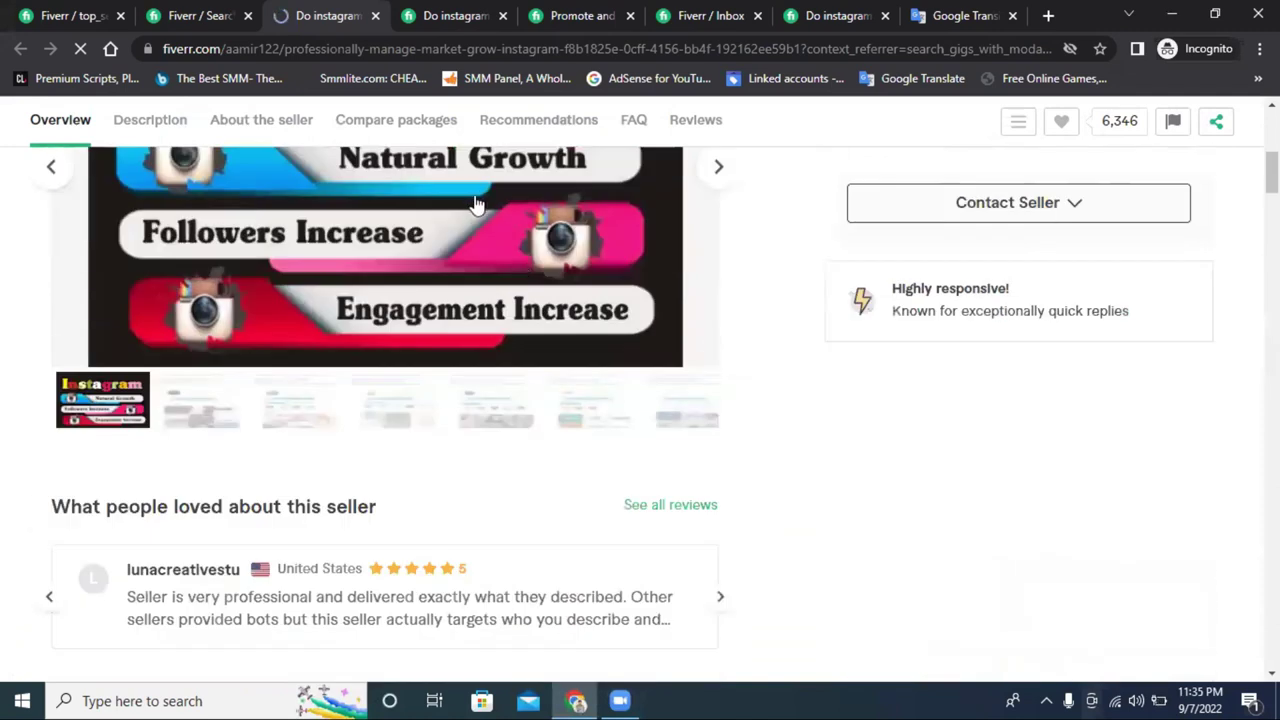
scroll(476, 204, "down", 10)
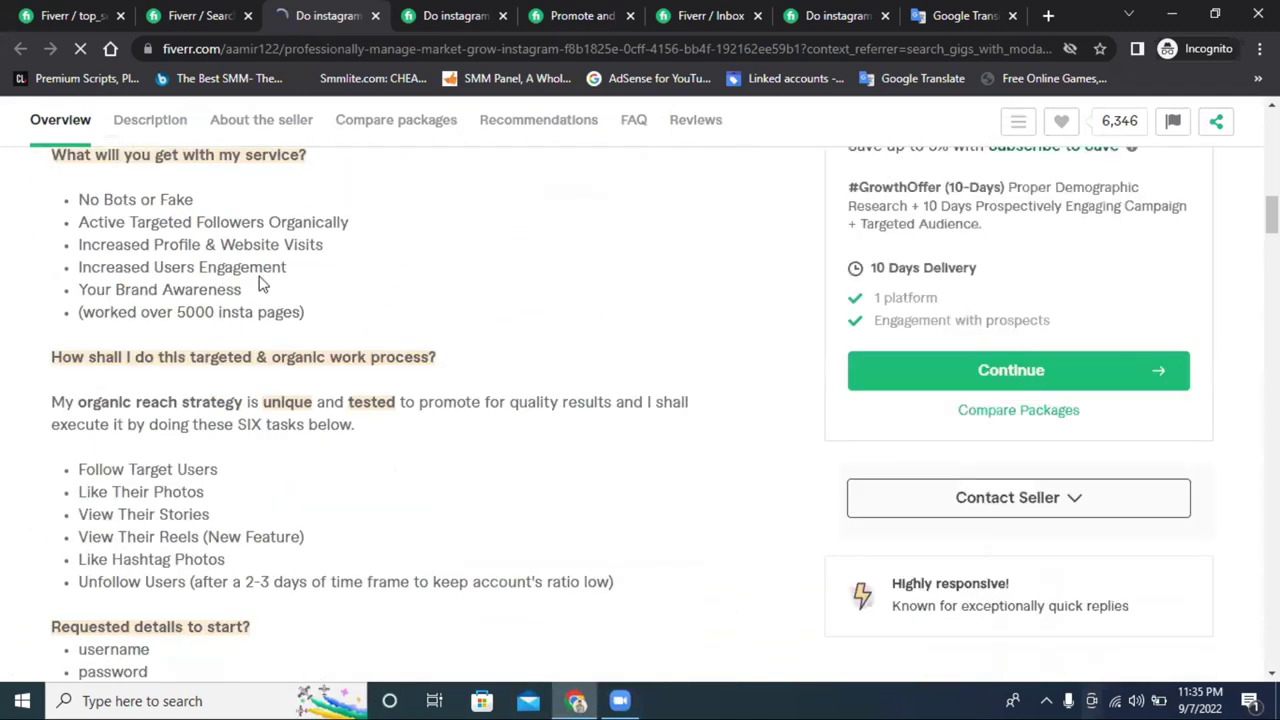
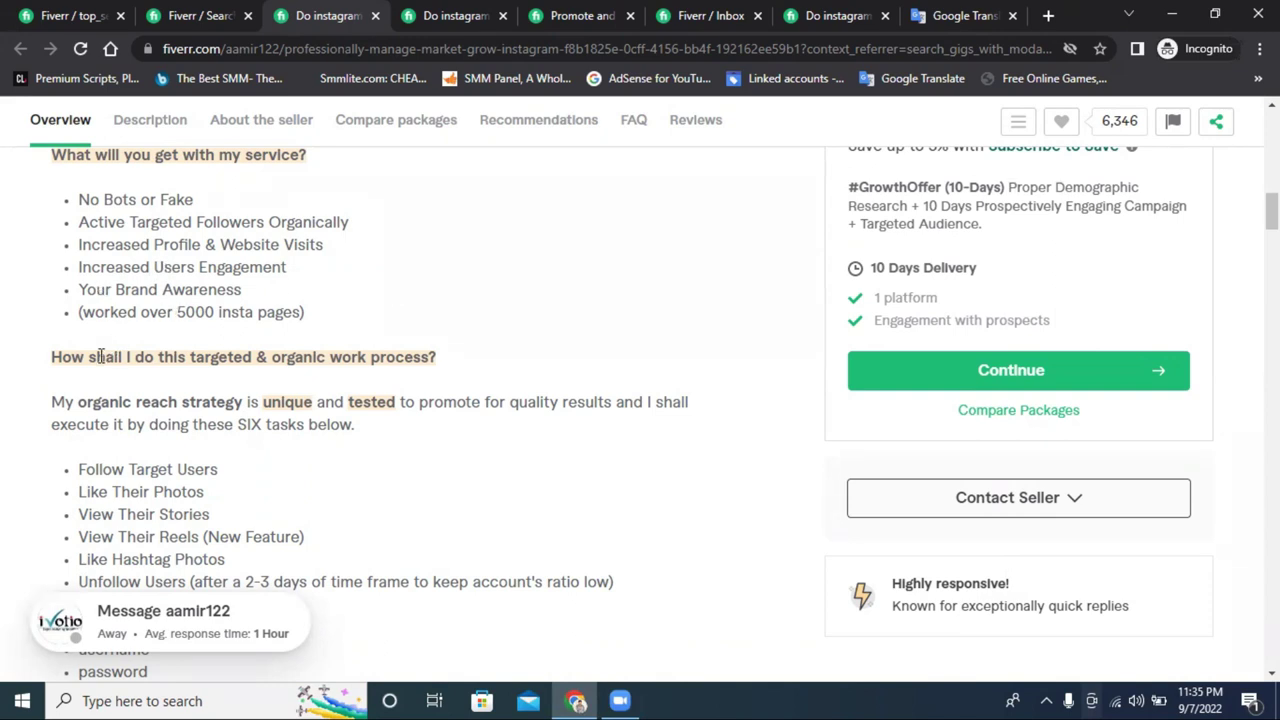
- Return to the gig description and fill the tenth bullet with "Up To 1000-1400 Follower par months"
left_click(105, 10)
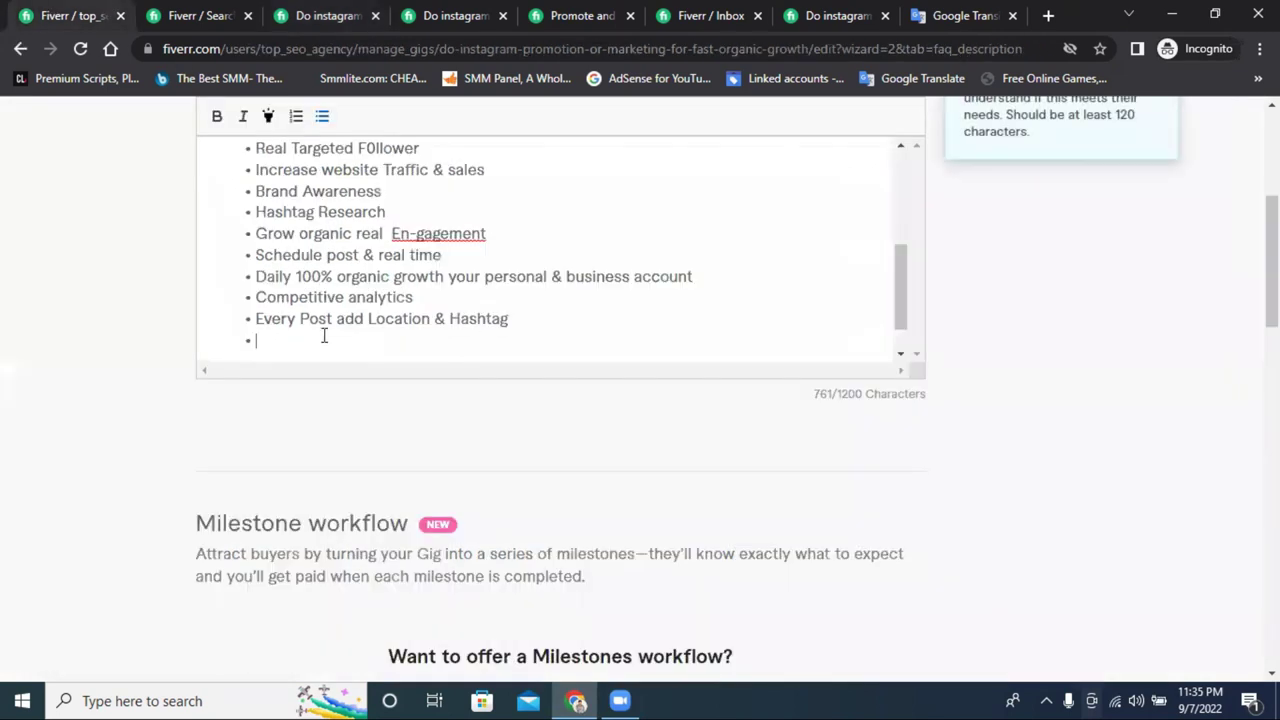
type("Up To 100")
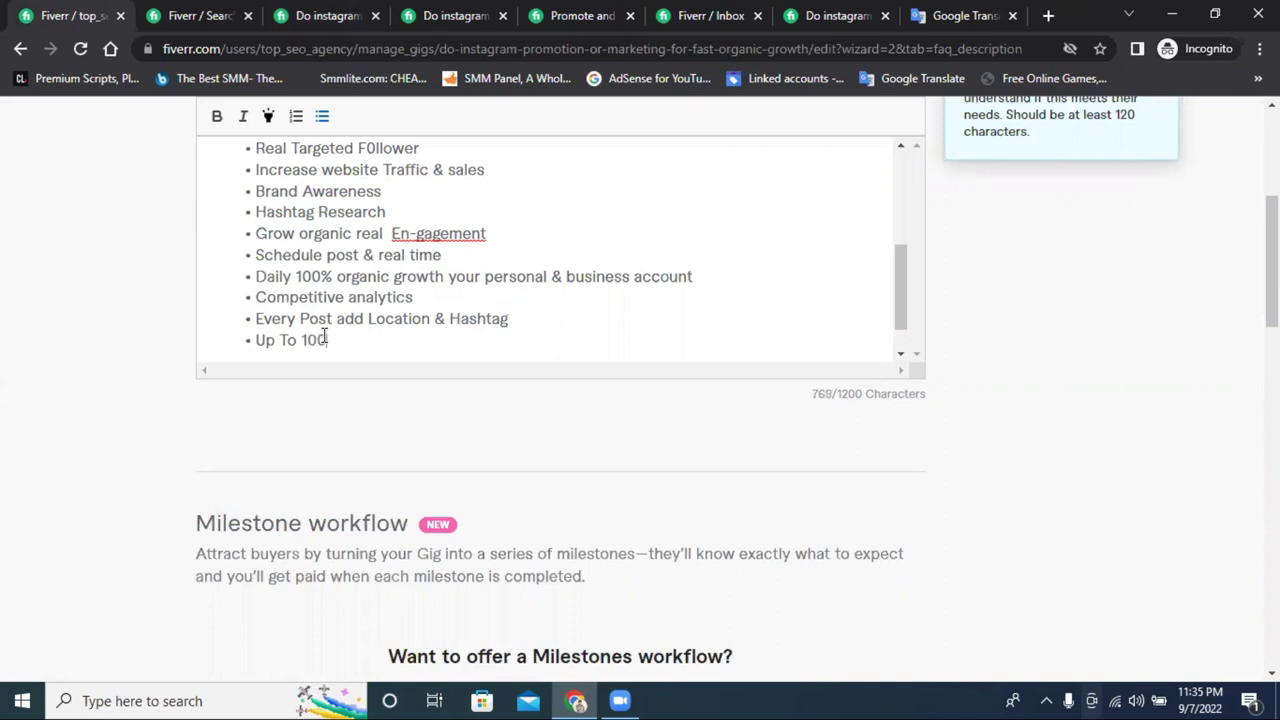
type("0-13")
key("BackSpace")
type("400 Follower ")
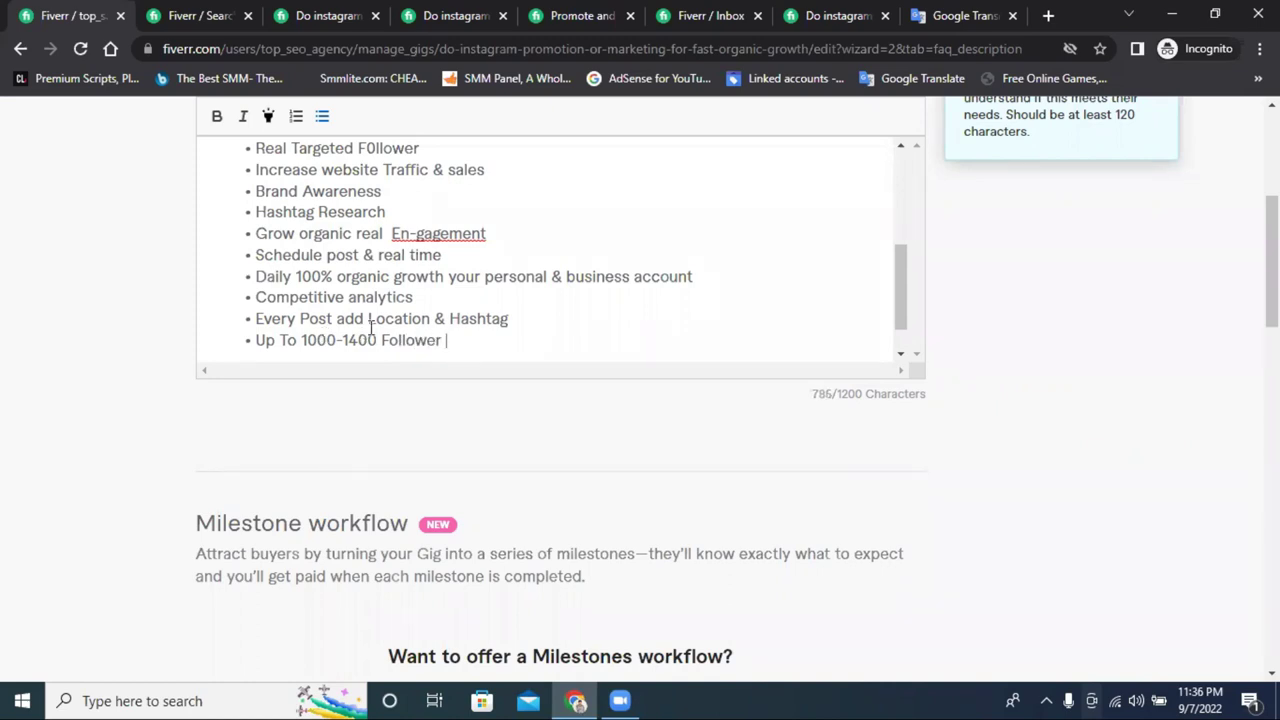
type("par month")
- Replace the first "o" in the tenth bullet's "Follower" with a zero so it reads "F0llower"
left_click(388, 340)
key("Delete")
type("0")
left_click(537, 338)
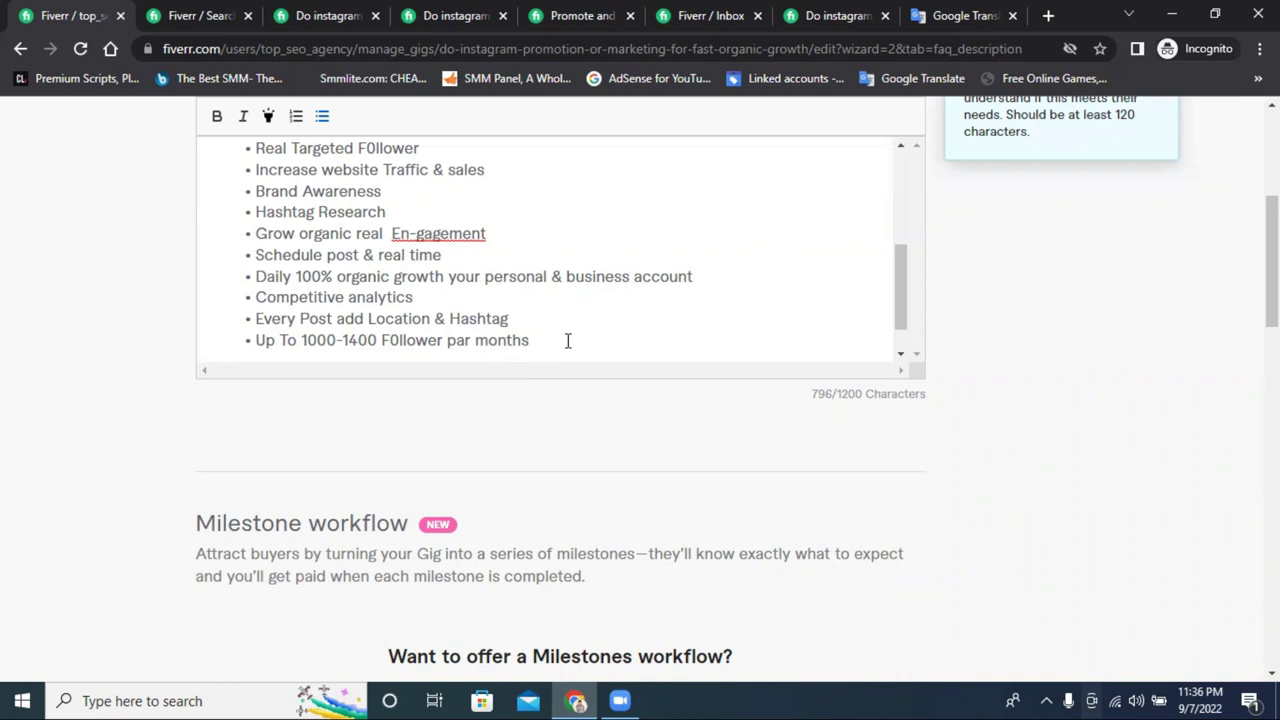
- Start a new line reading "What do" below the services list, separated from the last bullet by a blank line
scroll(491, 277, "up", 1)
scroll(471, 263, "down", 2)
left_click(537, 311)
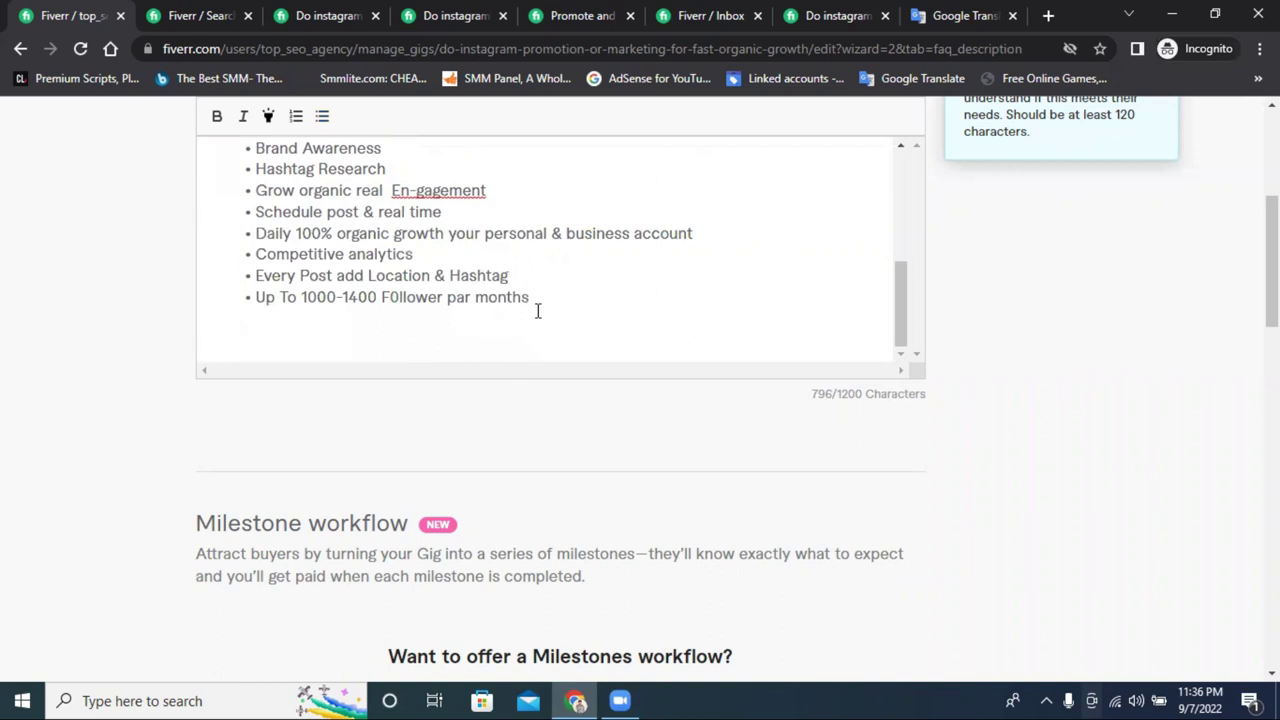
scroll(540, 294, "up", 3)
scroll(540, 294, "down", 1)
scroll(540, 294, "up", 2)
scroll(398, 237, "down", 5)
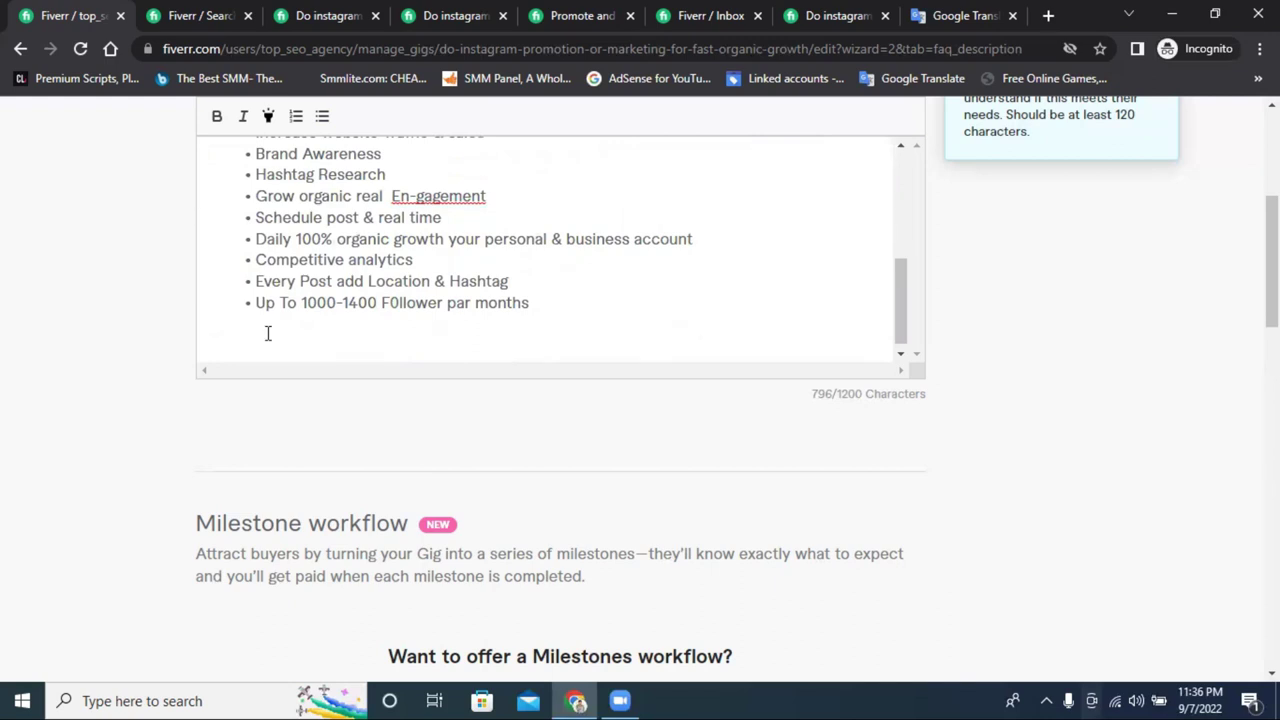
type("What")
left_click(213, 327)
key("Return")
left_click(254, 343)
type("do ")
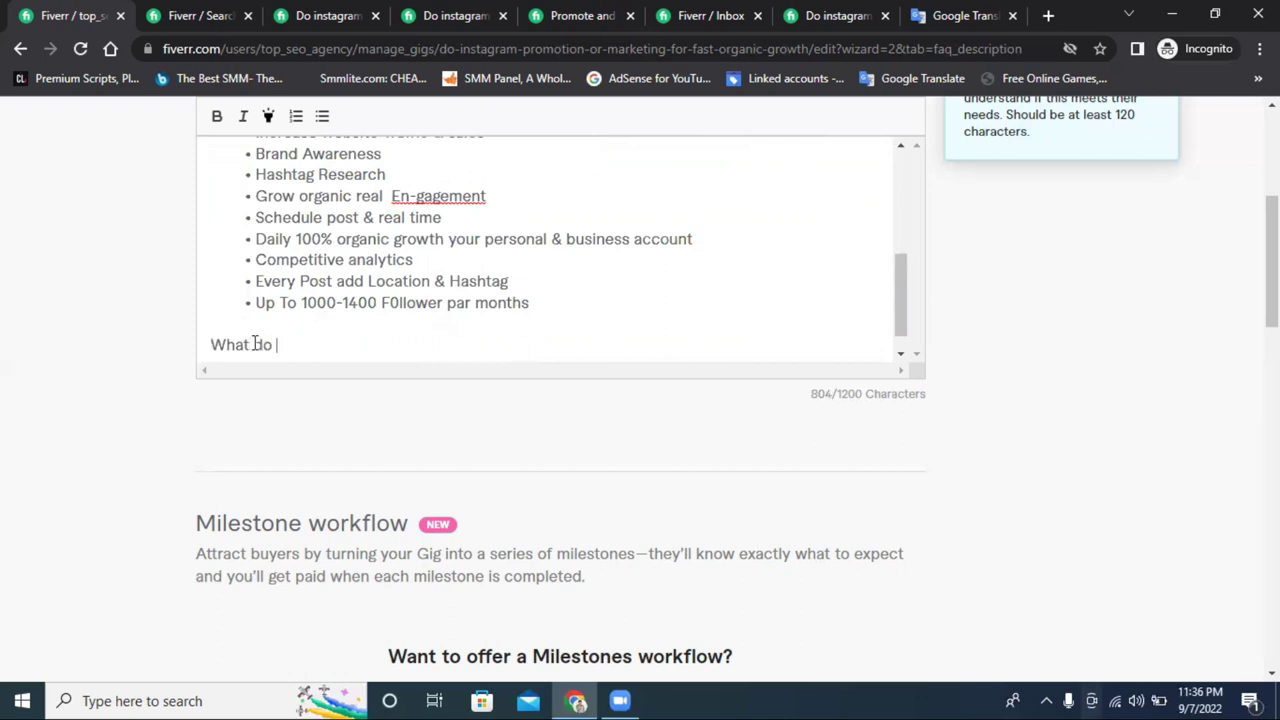
- Complete the new line below the services list to read "What do I need from you:"
type("I neeed")
key("BackSpace")
key("BackSpace")
key("BackSpace")
type("d d")
key("BackSpace")
type("from yo")
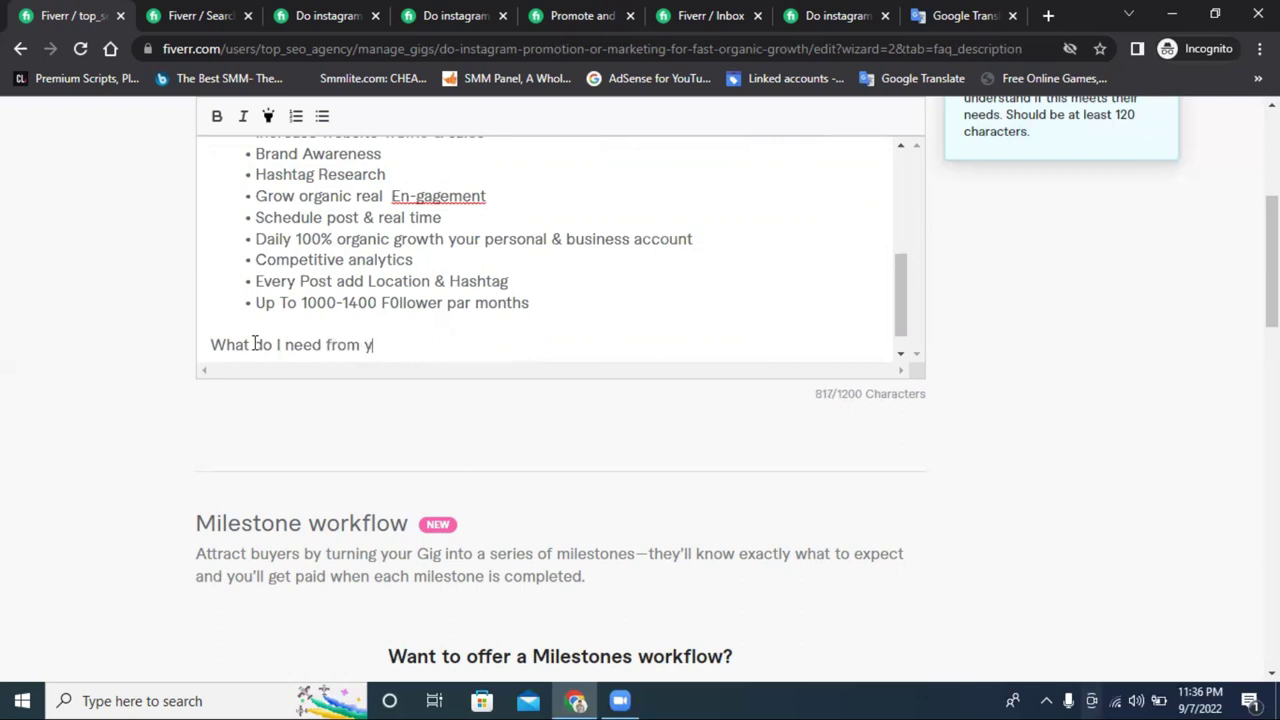
key("BackSpace")
type("ou:")
- Make the "What do I need from you:" heading bold and highlighted, and start a new line below it
triple_click(371, 347)
left_click(216, 118)
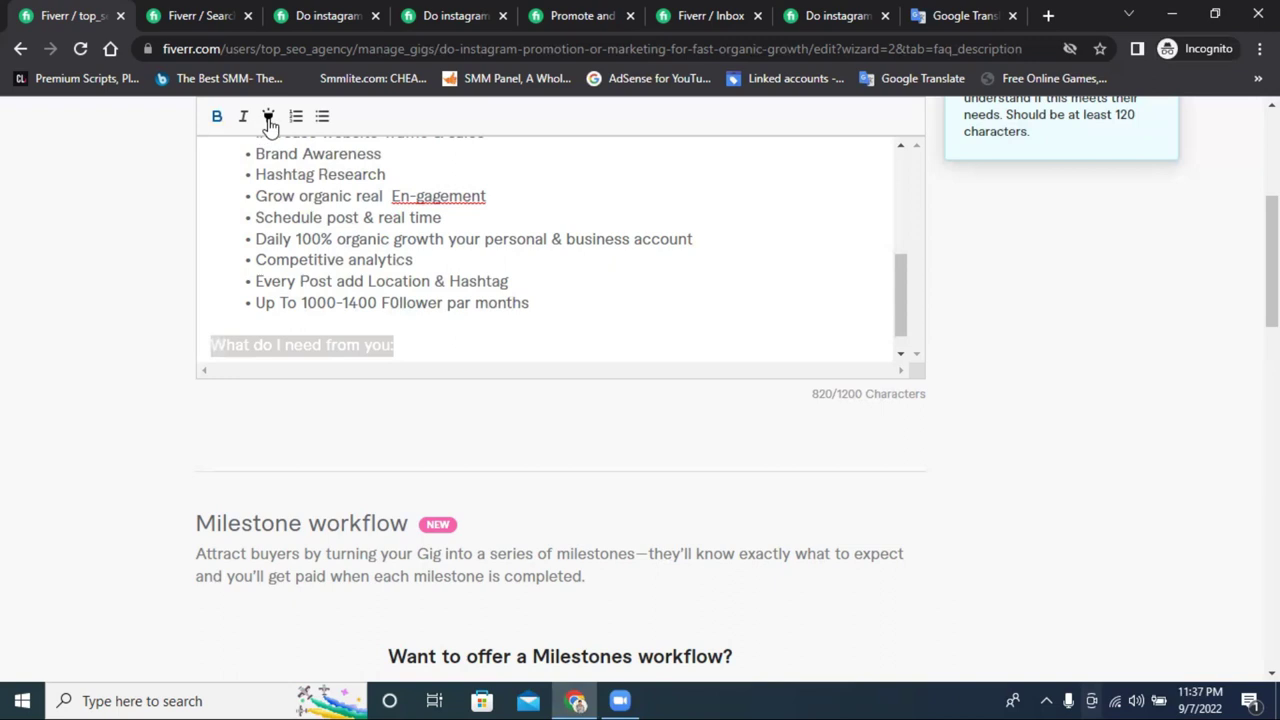
left_click(440, 352)
key("Return")
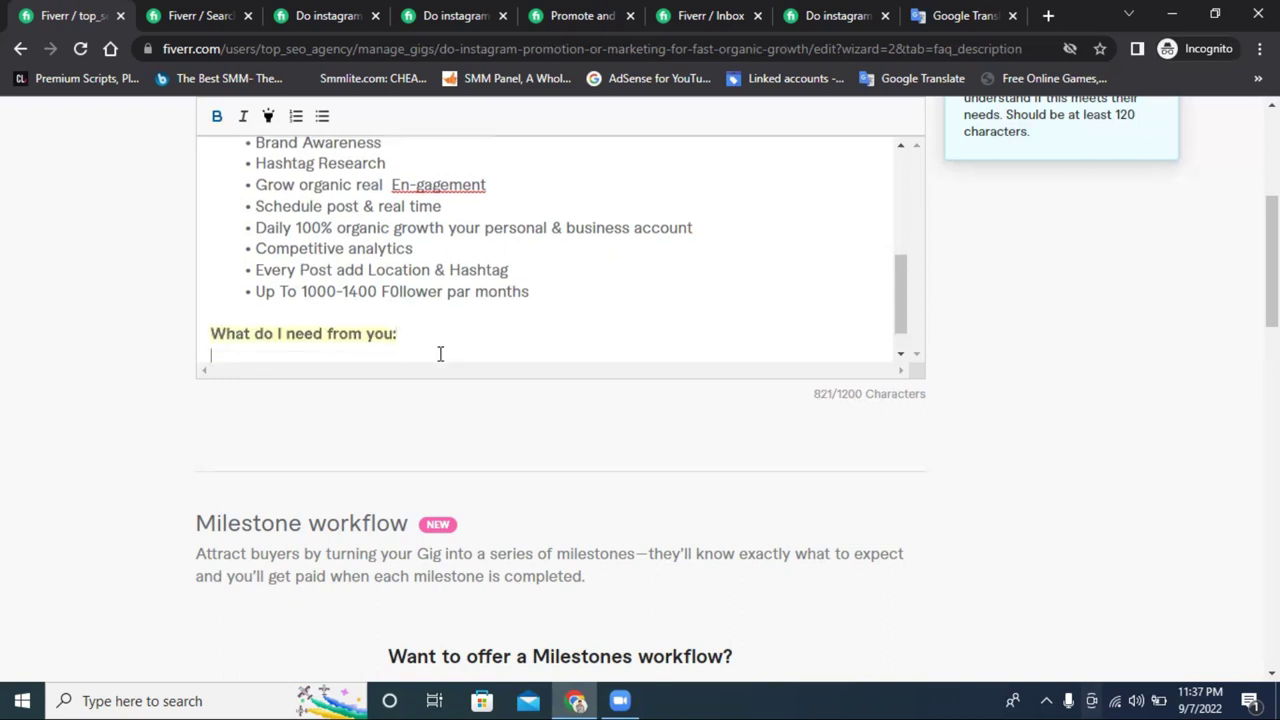
- Start a numbered list under the "What do I need from you:" heading with "Username" as the first item
type("1. ")
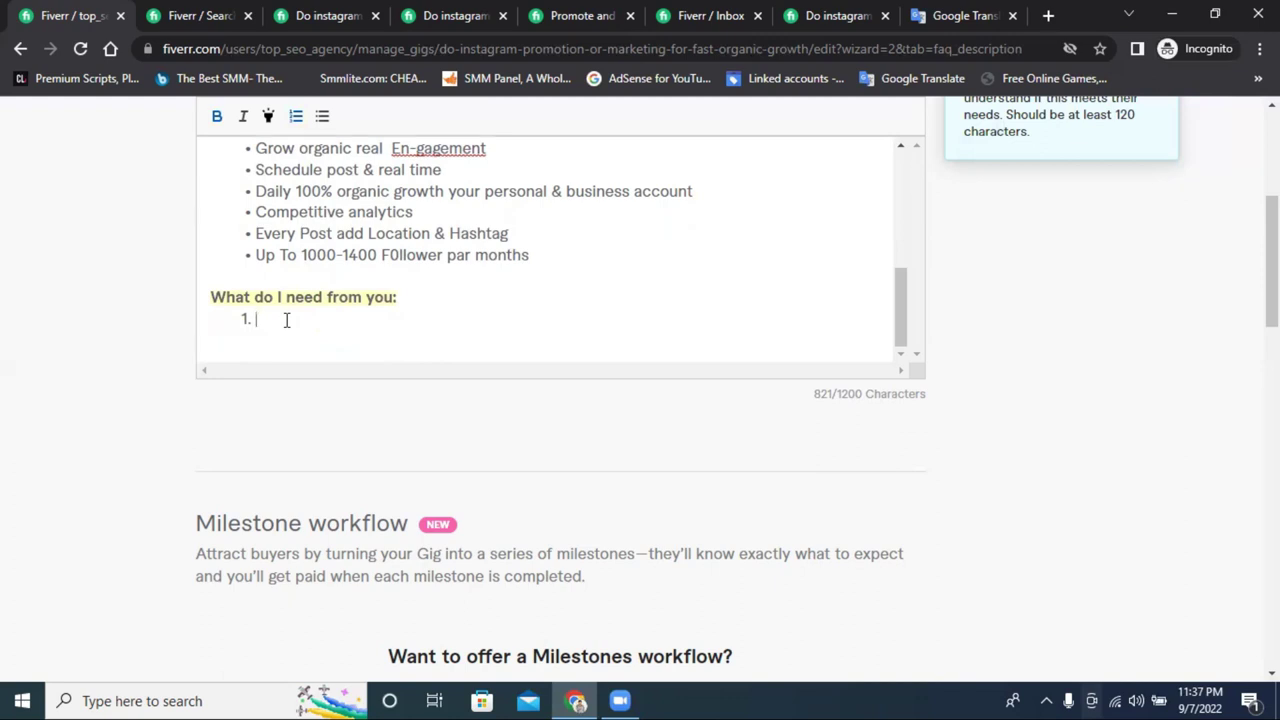
type("User")
double_click(285, 319)
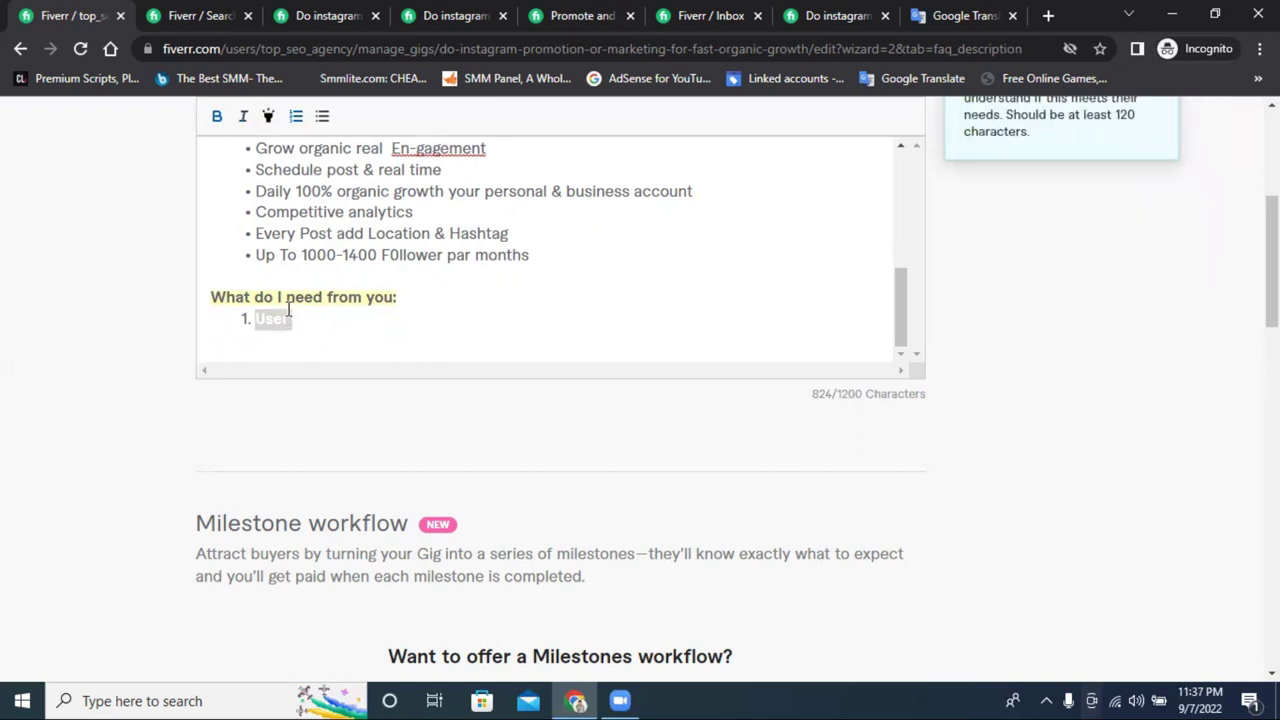
left_click_drag(306, 320, 256, 318)
left_click(329, 323)
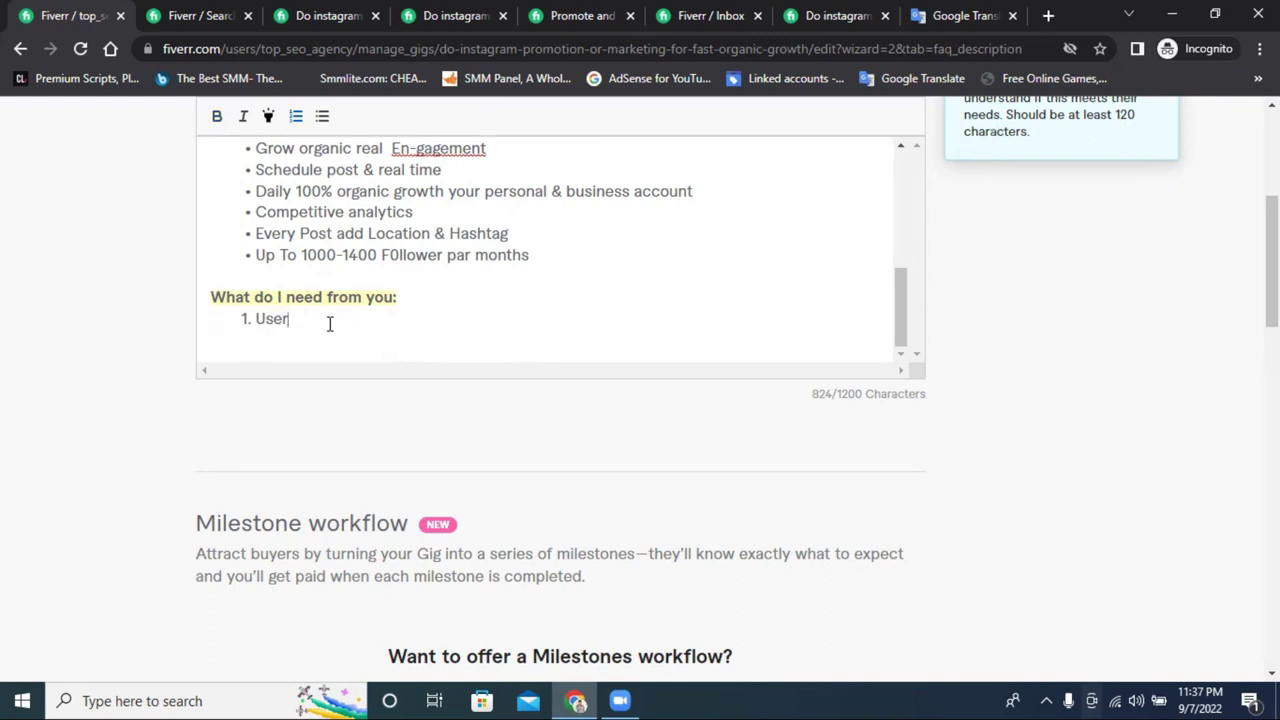
type("name")
key("Return")
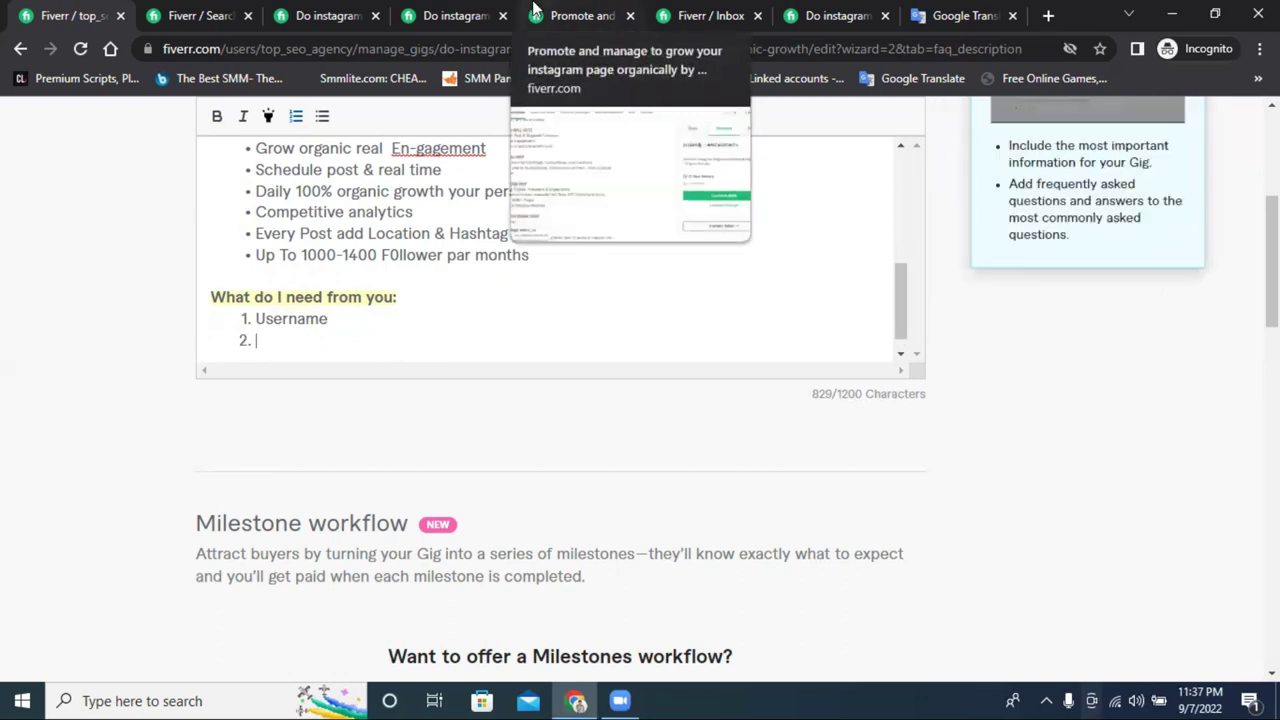
- Add "Password" and "Other information" as the second and third items of the numbered list
type("Password")
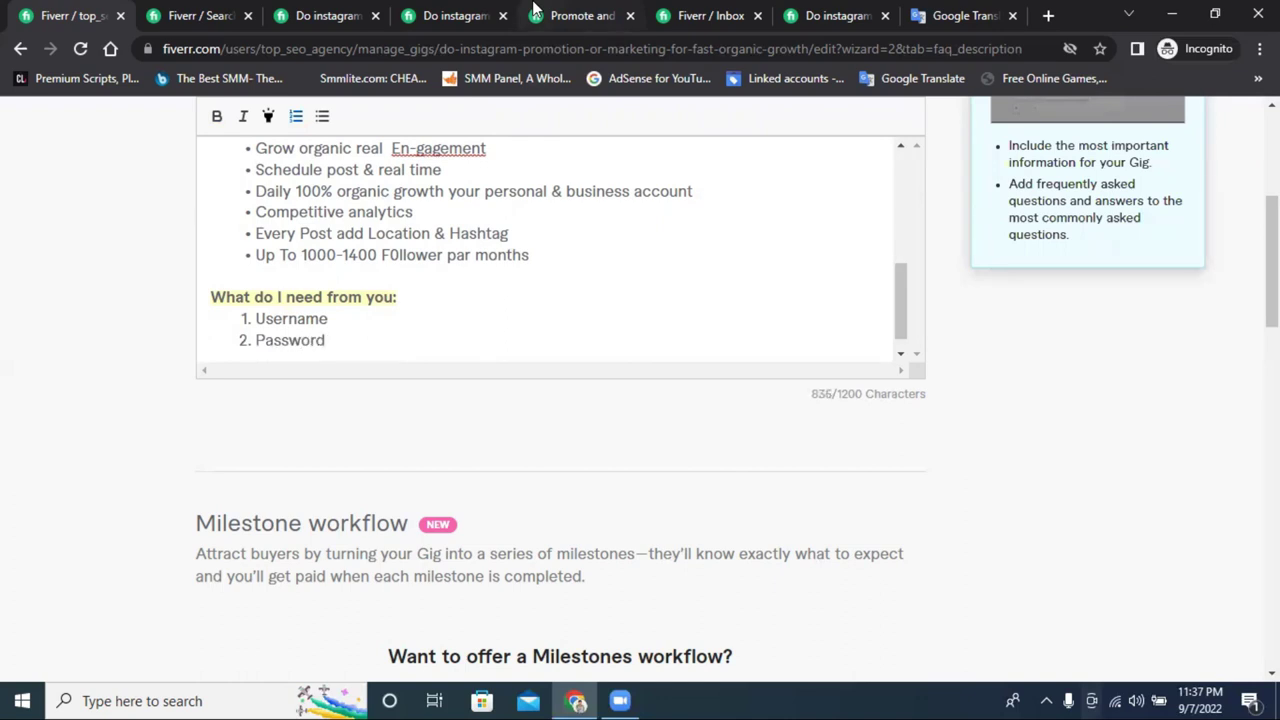
key("Return")
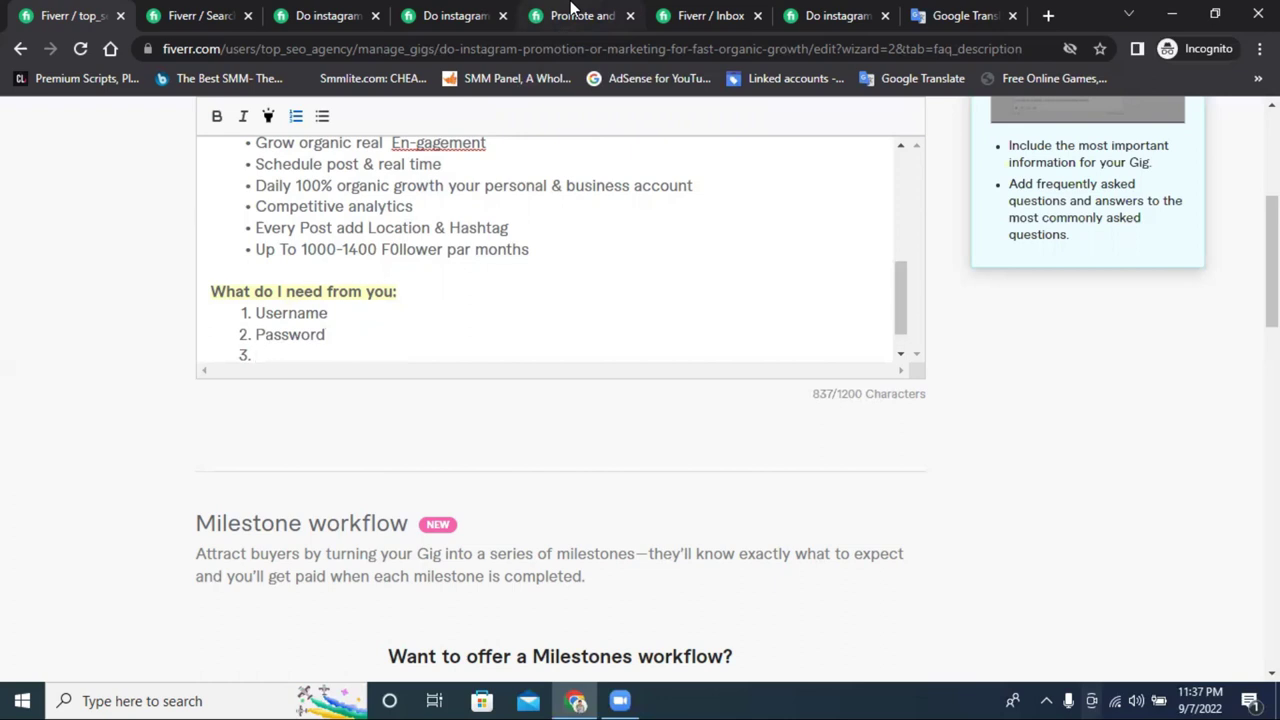
type("other")
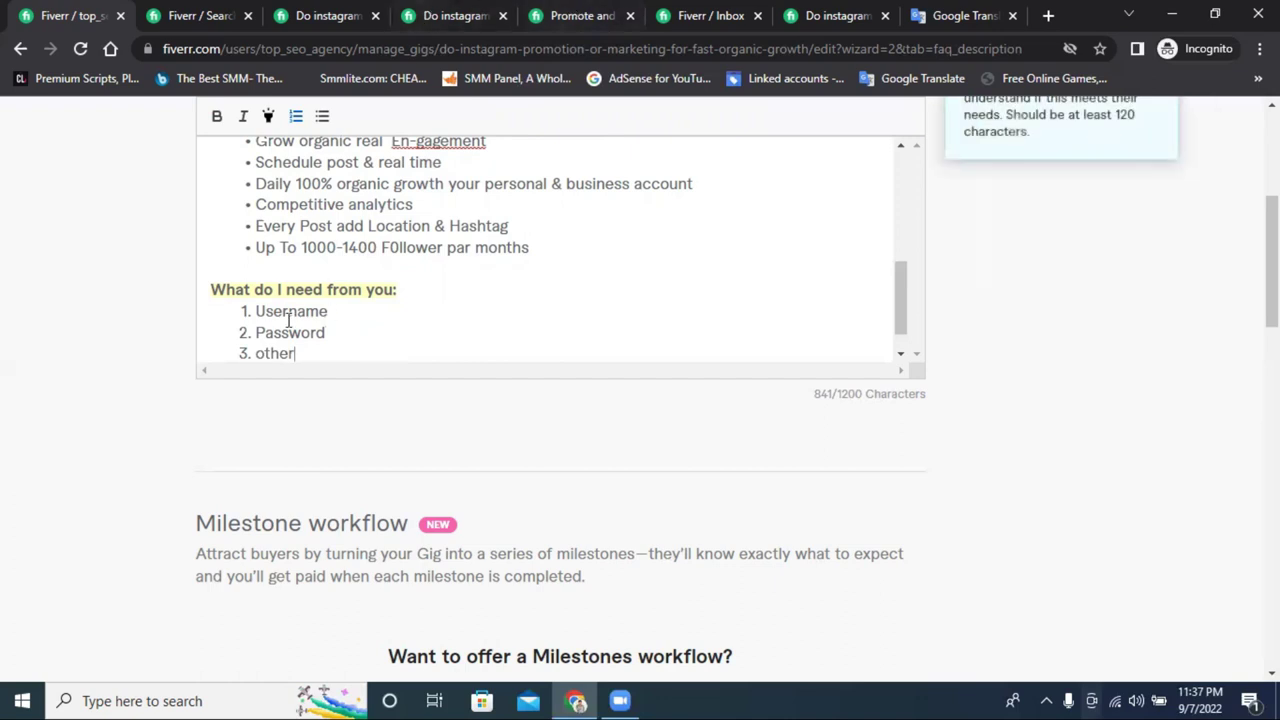
scroll(262, 357, "down", 1)
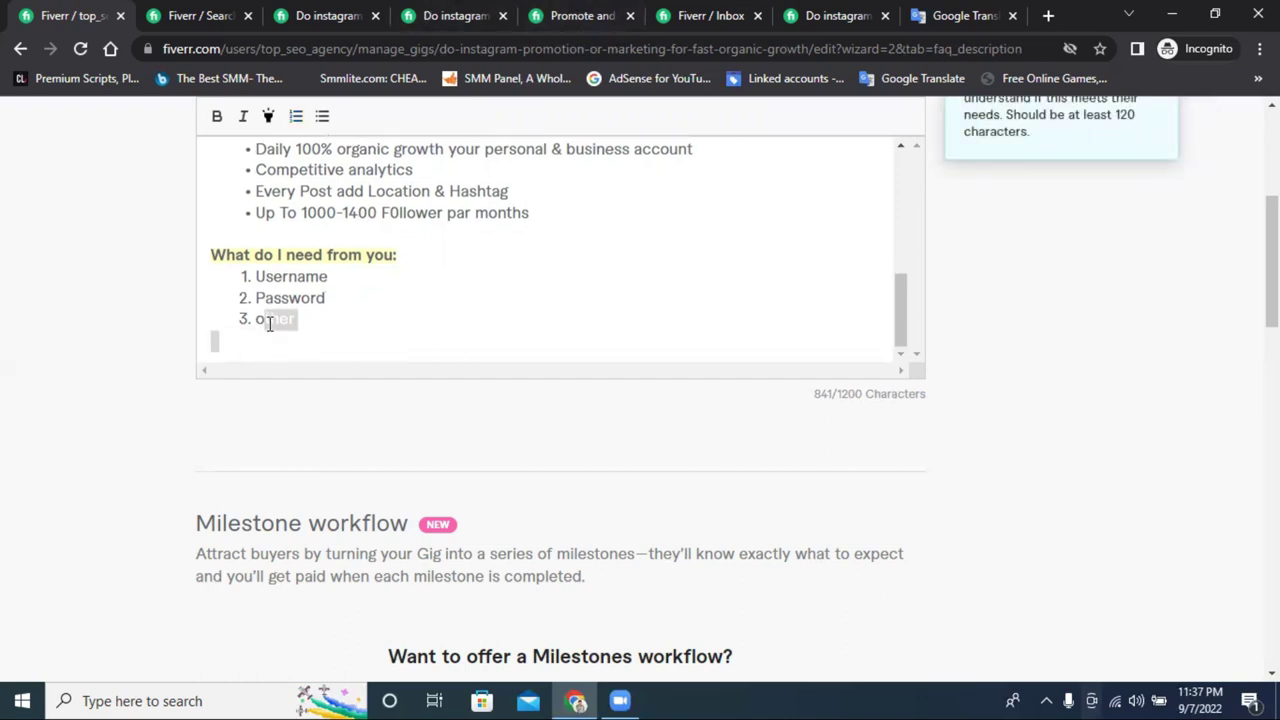
left_click_drag(259, 318, 263, 318)
type("O")
left_click(329, 320)
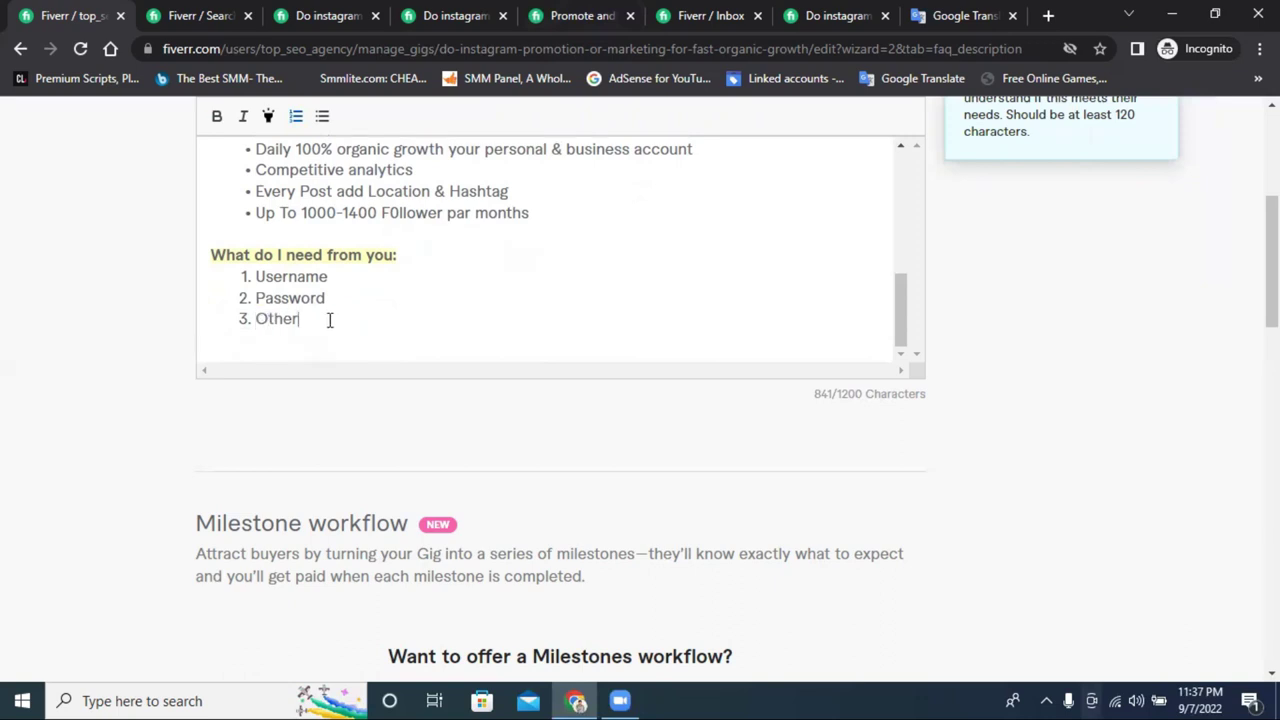
type("information")
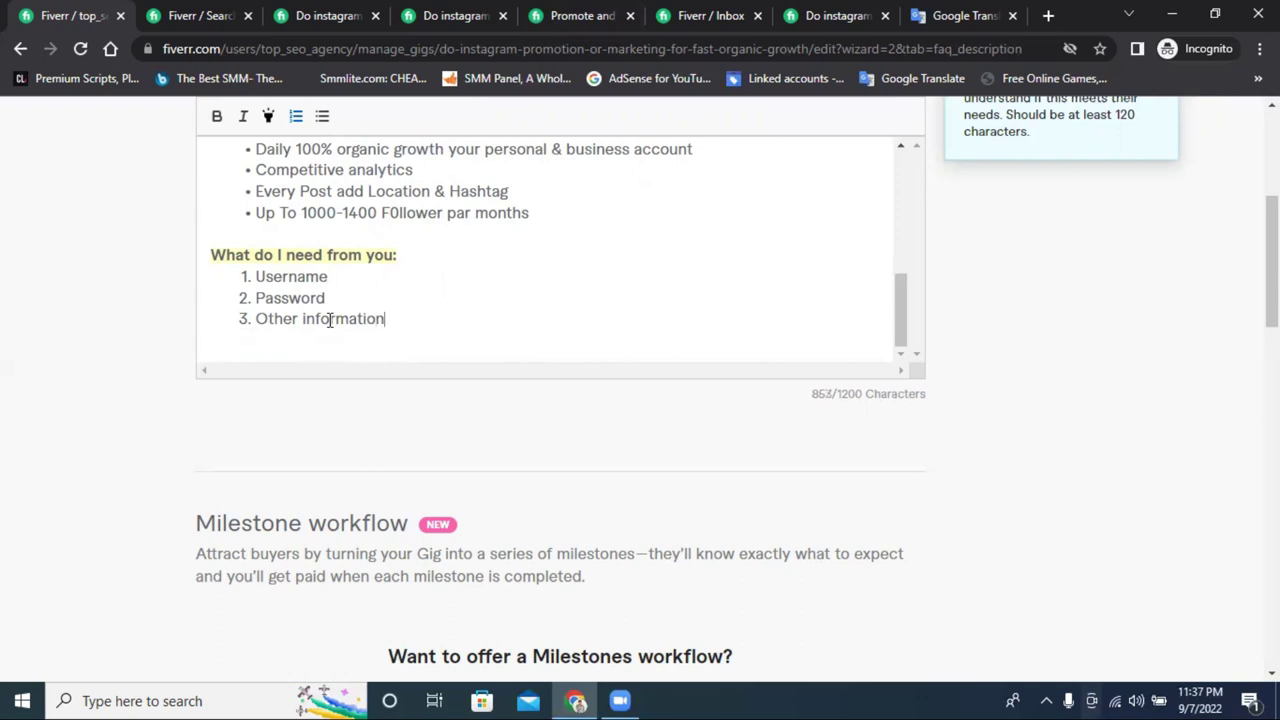
- End the numbered list and add the line "Why Choose Me:" after a blank line
key("Return")
key("Return")
scroll(310, 313, "down", 1)
key("Return")
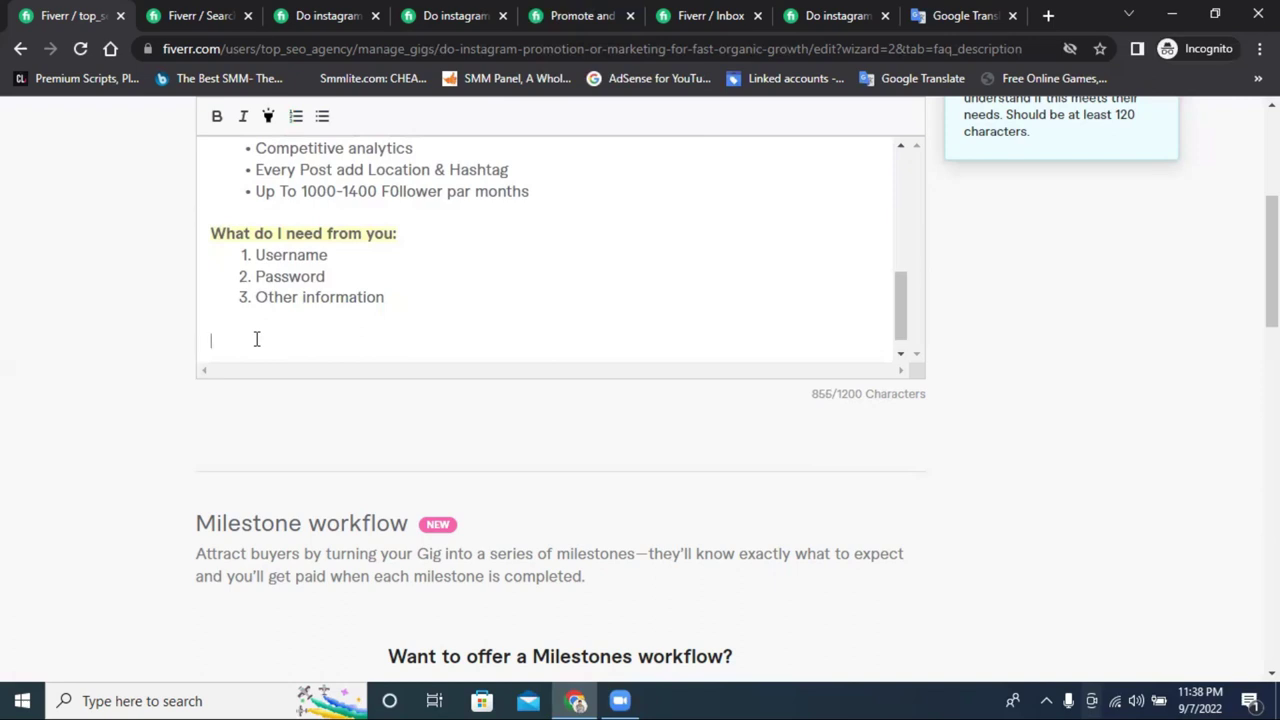
type("Why Choose mE")
key("BackSpace")
key("BackSpace")
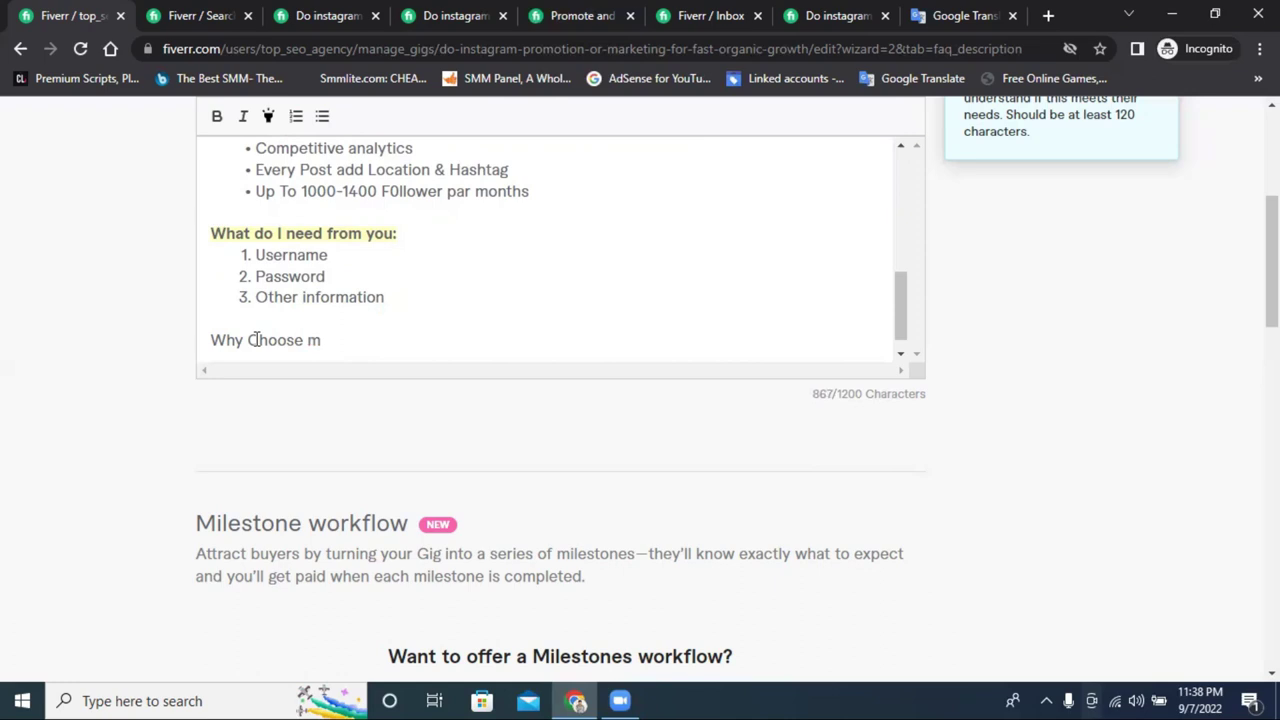
key("BackSpace")
type("Me:")
key("Return")
- Make the "Why Choose Me:" heading bold and highlighted
triple_click(257, 338)
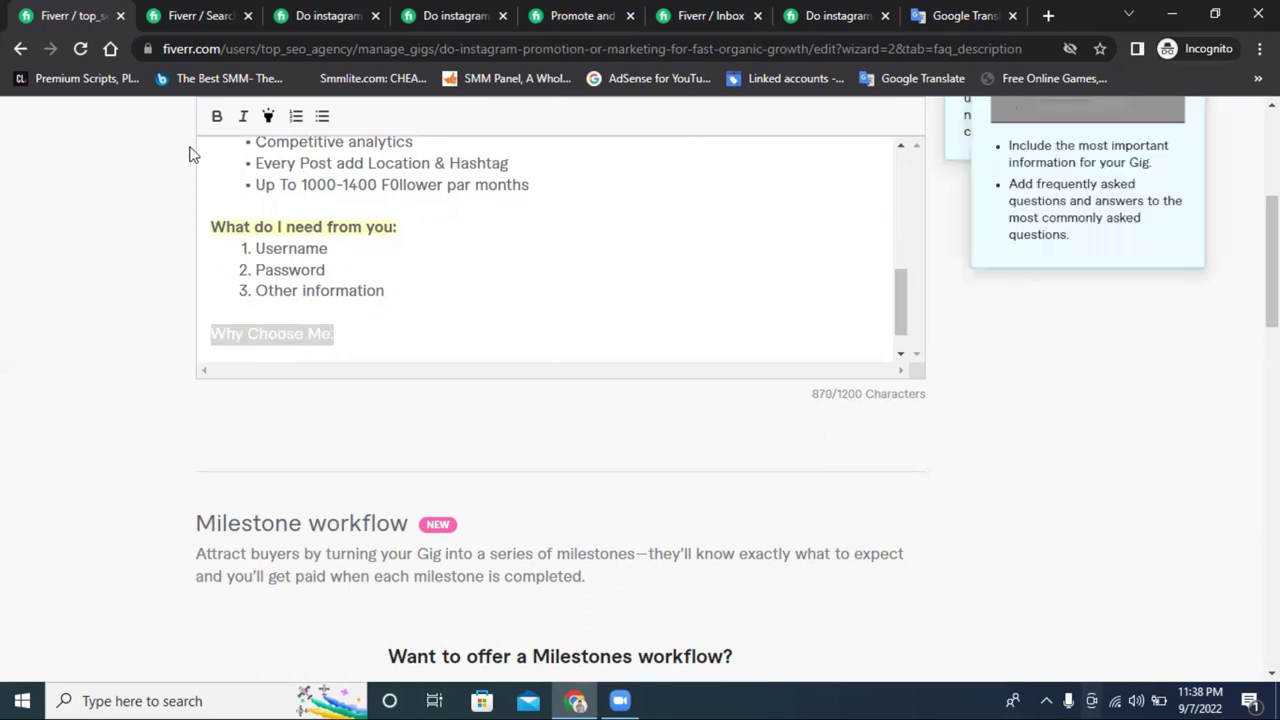
left_click_drag(358, 342, 210, 338)
left_click(268, 118)
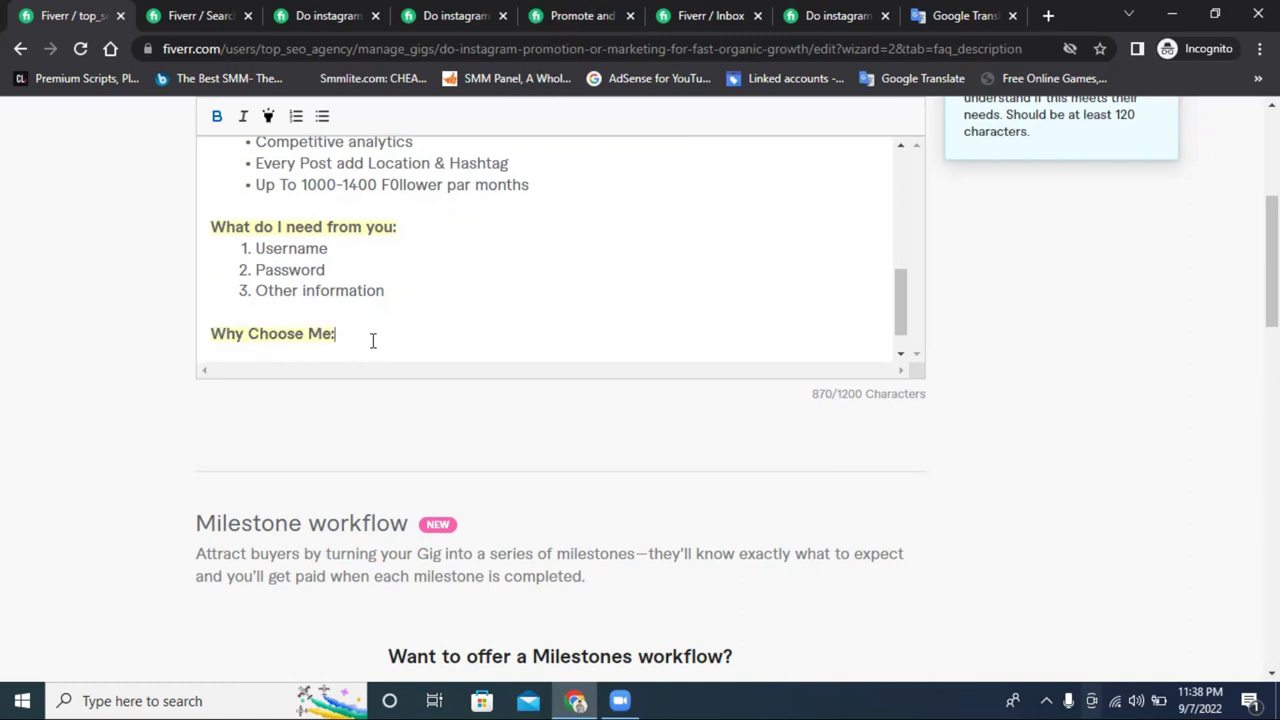
- Add "On-Time Delivery" as the first bullet under the "Why Choose Me:" heading
key("Return")
left_click(323, 117)
scroll(366, 266, "down", 1)
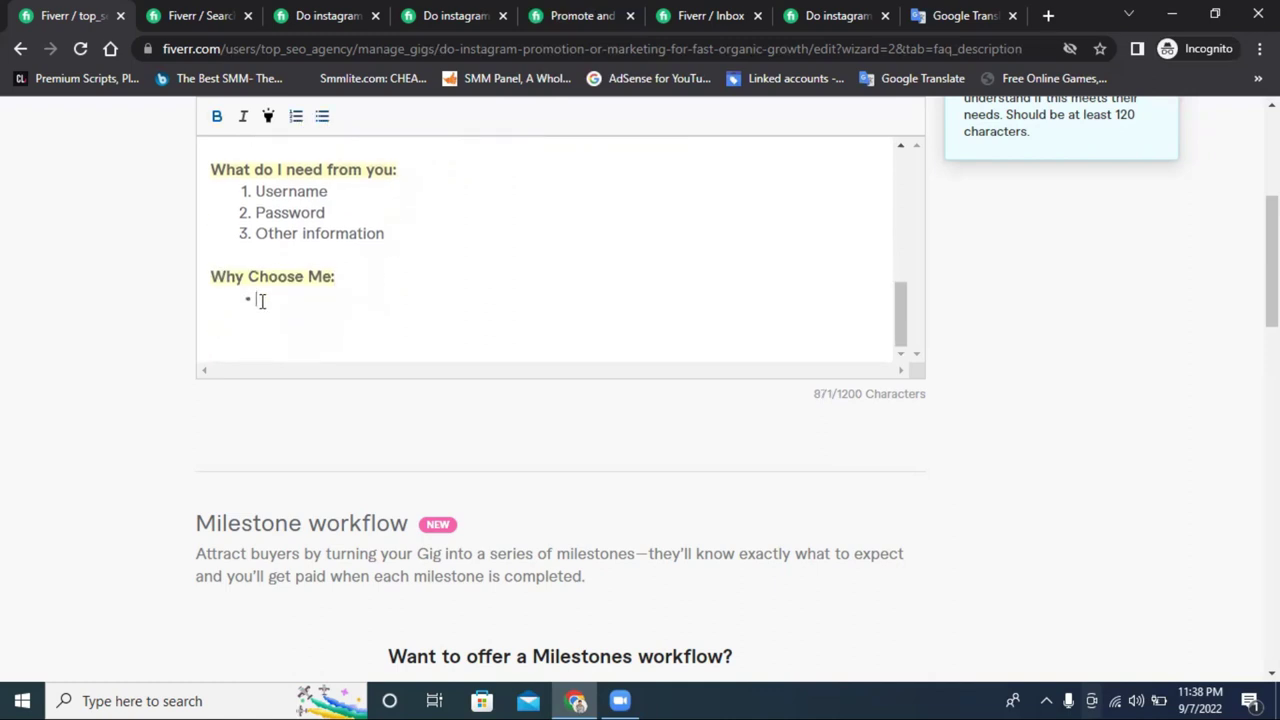
type("Onlin")
double_click(264, 299)
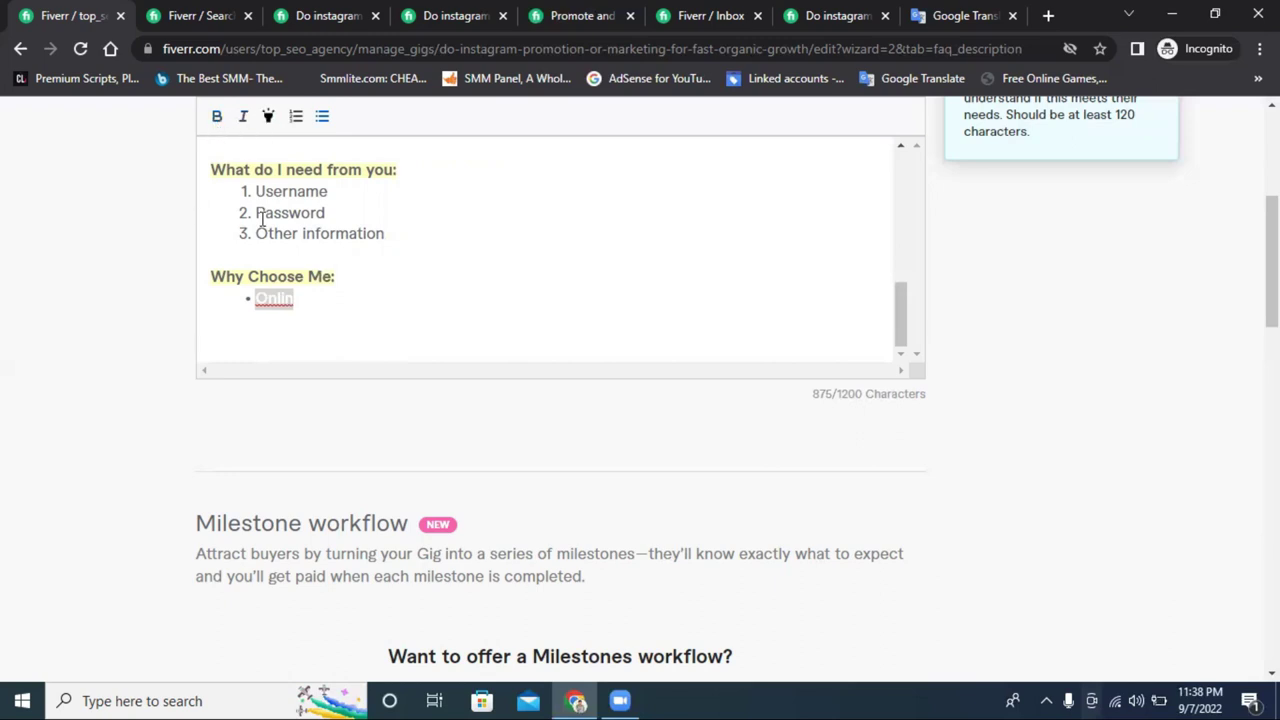
left_click(308, 304)
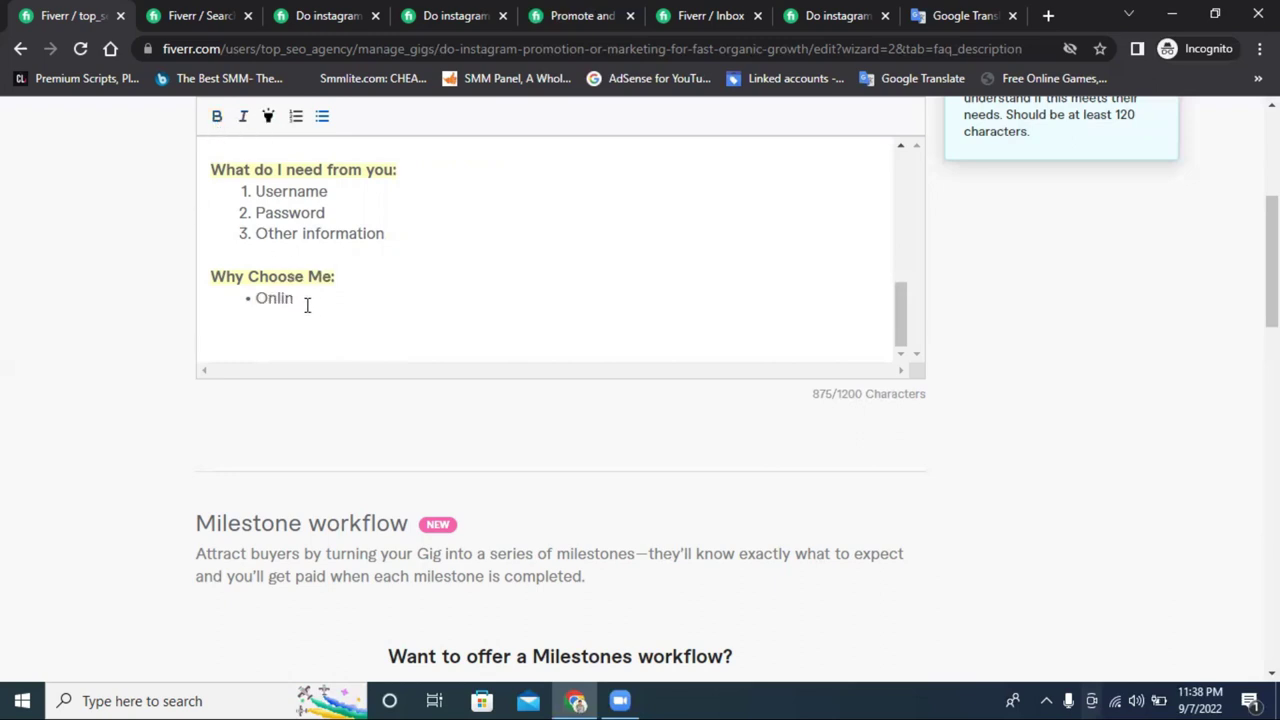
key("ctrl+z")
key("BackSpace")
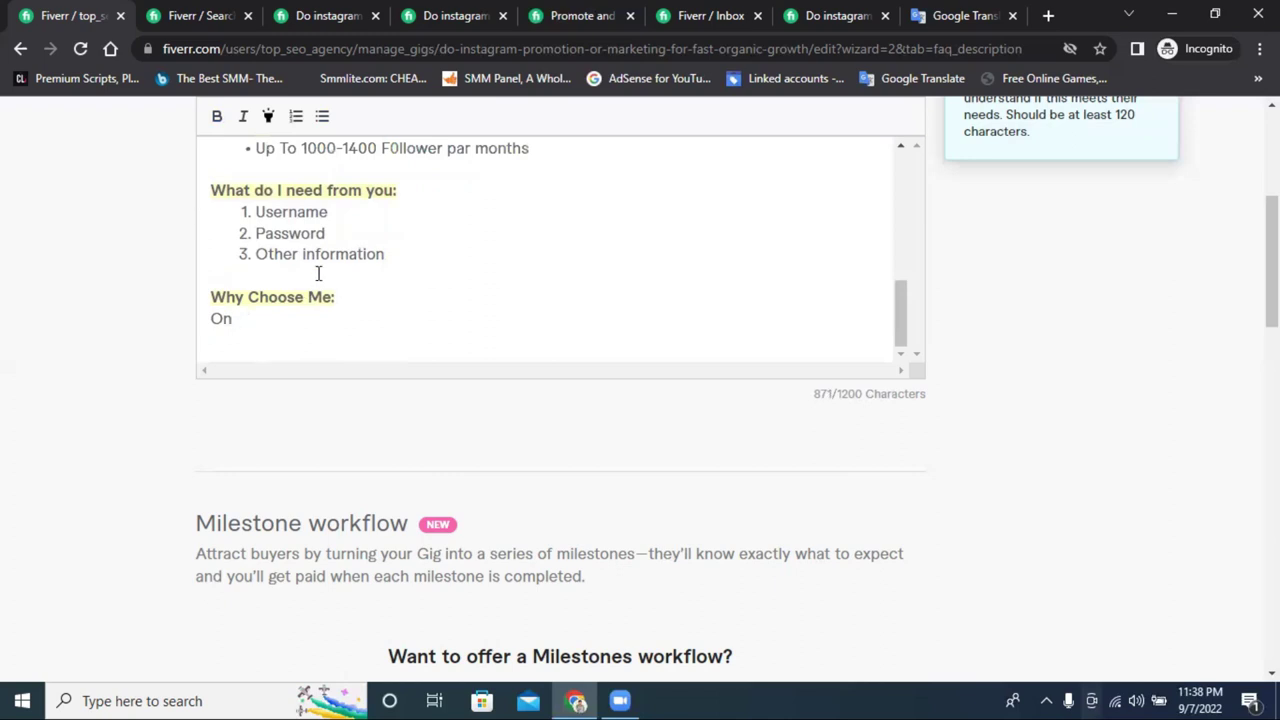
type("-Time Delivery")
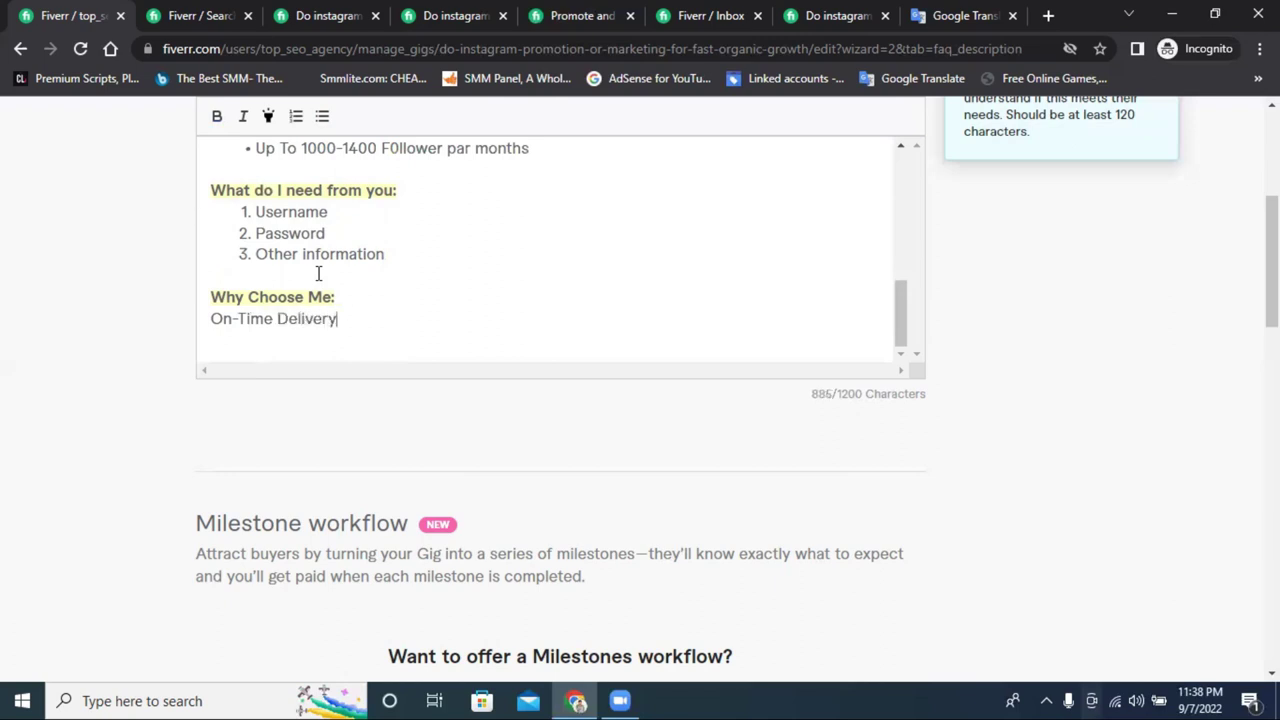
key("Return")
left_click(207, 299)
left_click(322, 117)
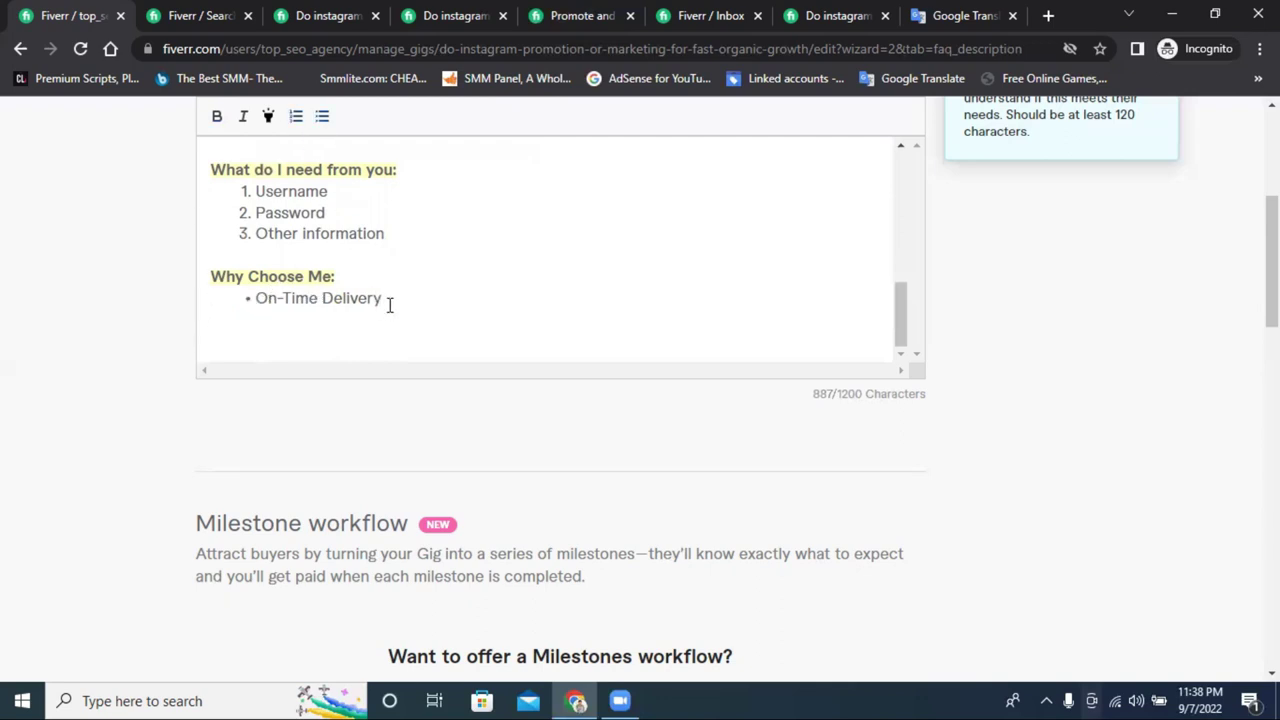
- Add a second bullet under "Why Choose Me:" beginning with "All work"
key("Return")
type("All work ")
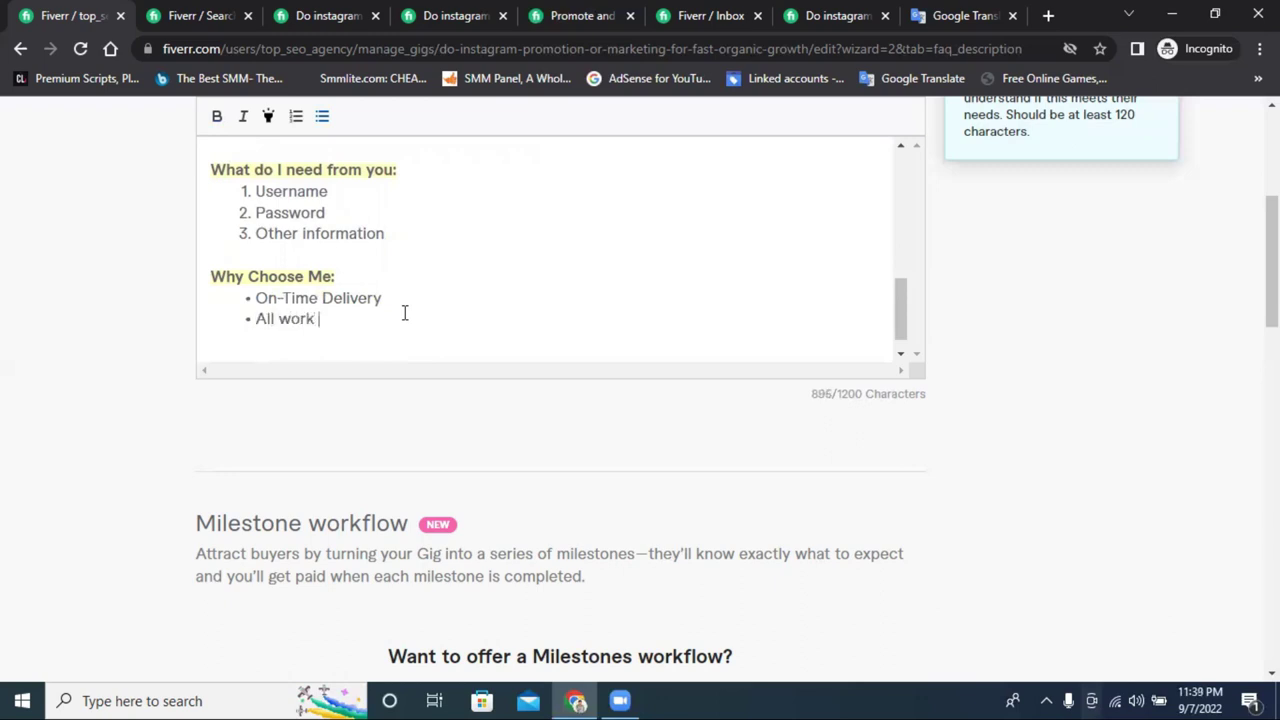
- Complete the second bullet under "Why Choose Me:" so it reads "All work manually", correcting the misspelled word
type("m")
key("BackSpace")
type("manuly")
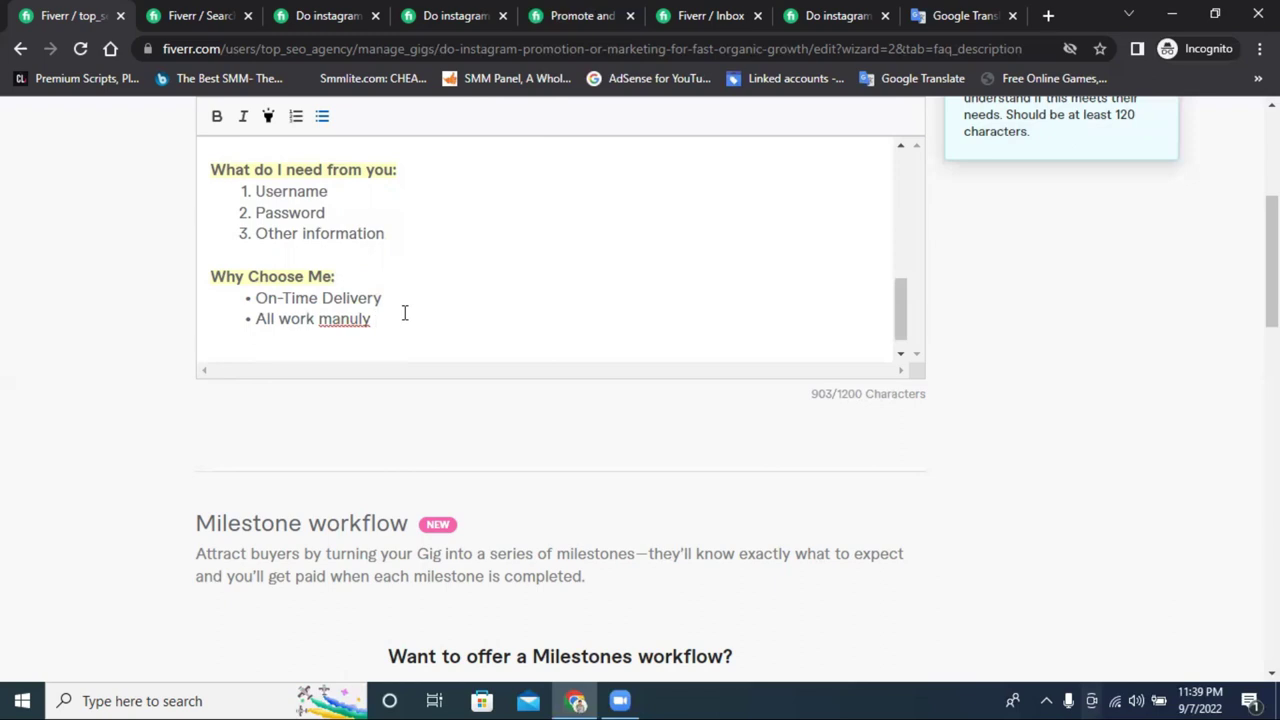
right_click(346, 322)
left_click(439, 386)
- Add a third bullet reading "24/7 our Customers help/support" to the "Why Choose Me:" list
key("Return")
type("24/7")
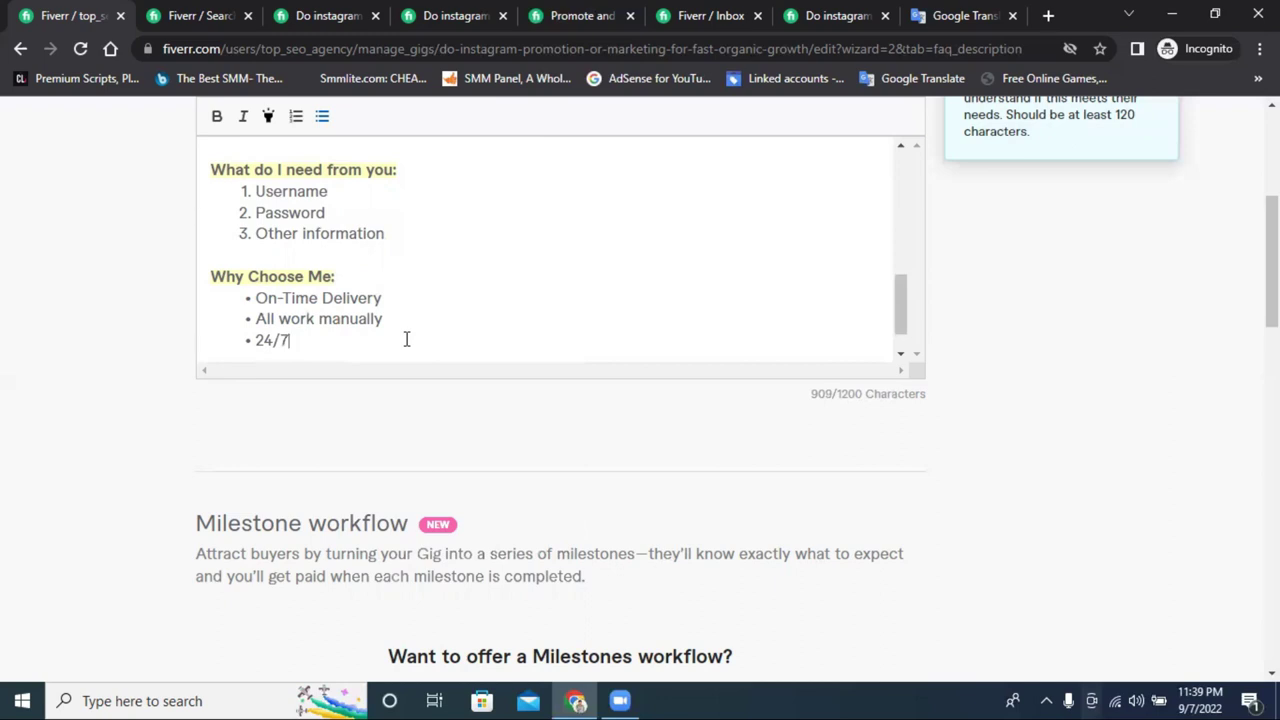
type("our")
left_click(288, 342)
key("BackSpace")
type("Custom")
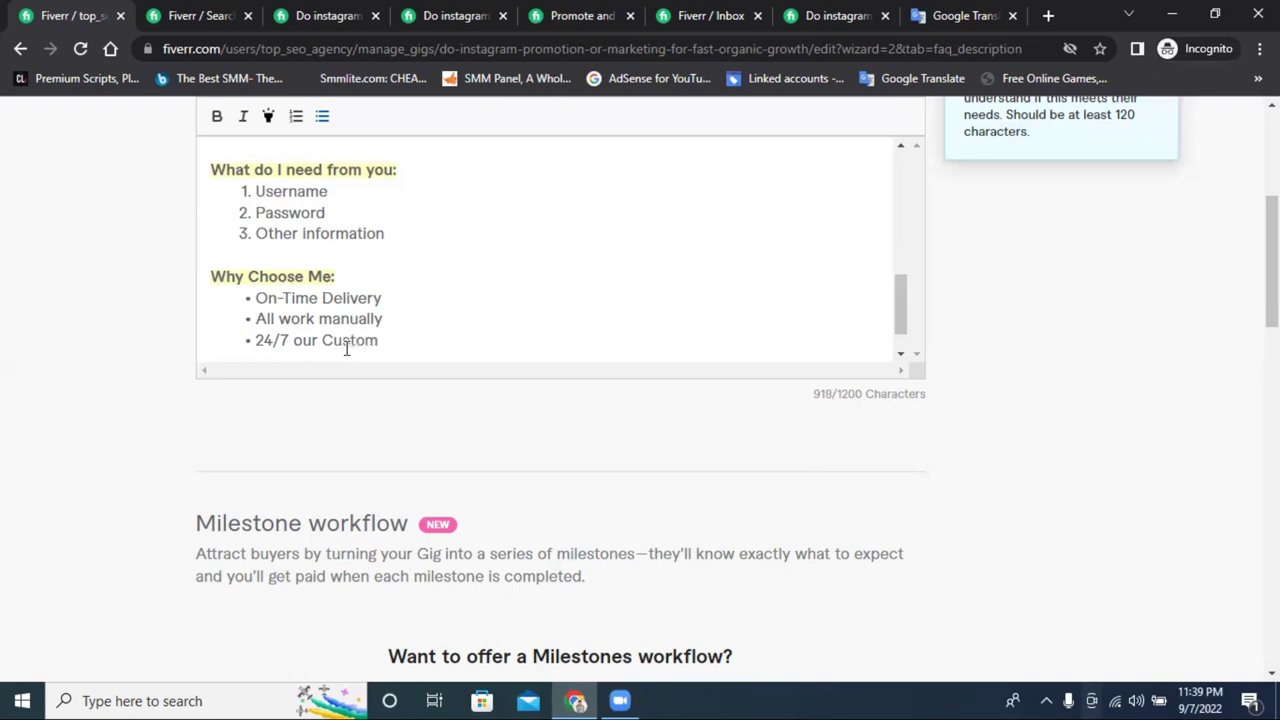
type("ers help")
key("Return")
scroll(451, 325, "down", 1)
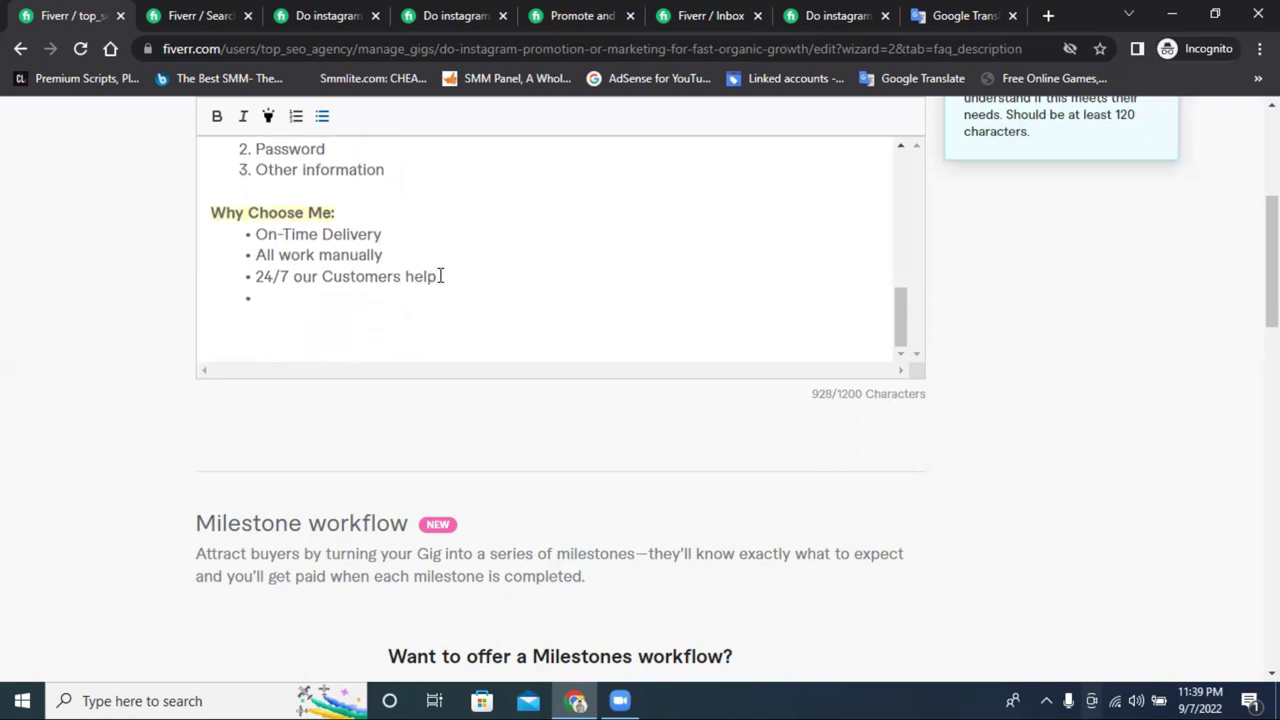
left_click(440, 276)
type("support")
left_click(440, 276)
type("/")
- Fill the fourth "Why Choose Me:" bullet with "Not Bot / Fake F-ollower", including the hyphen after the F
left_click(252, 302)
type("Not ")
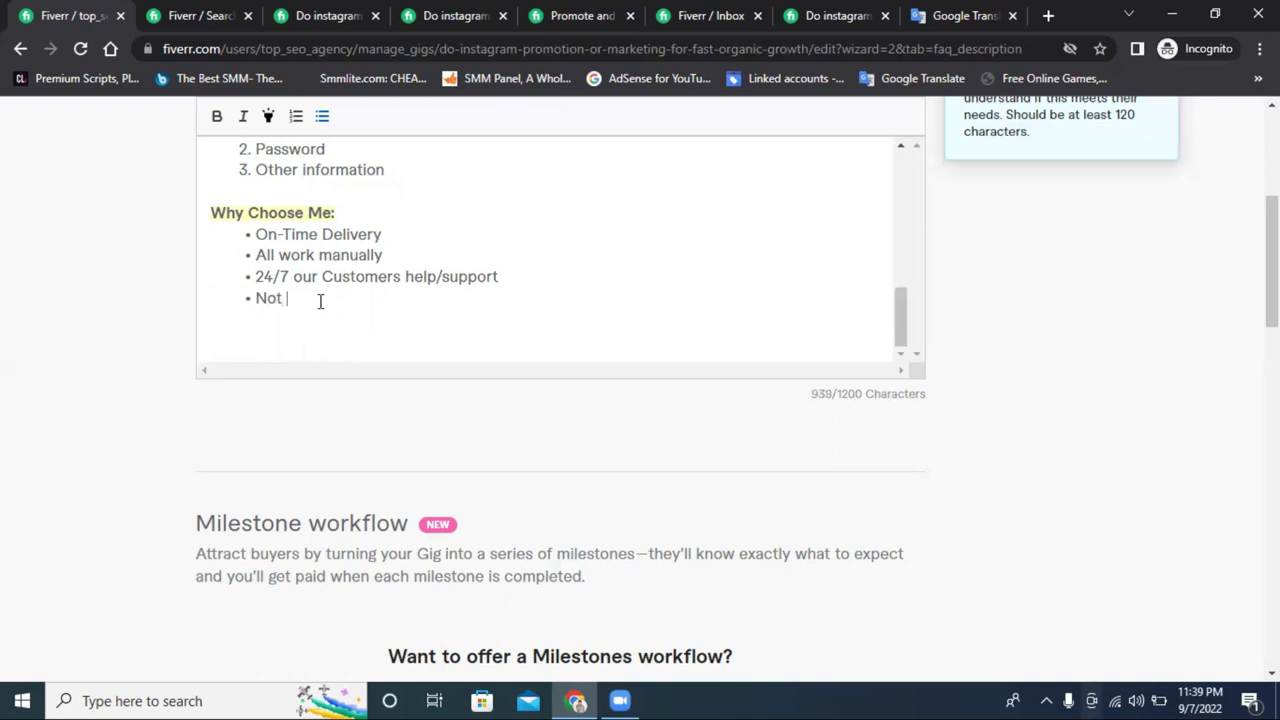
type("Bot / Fake Follo")
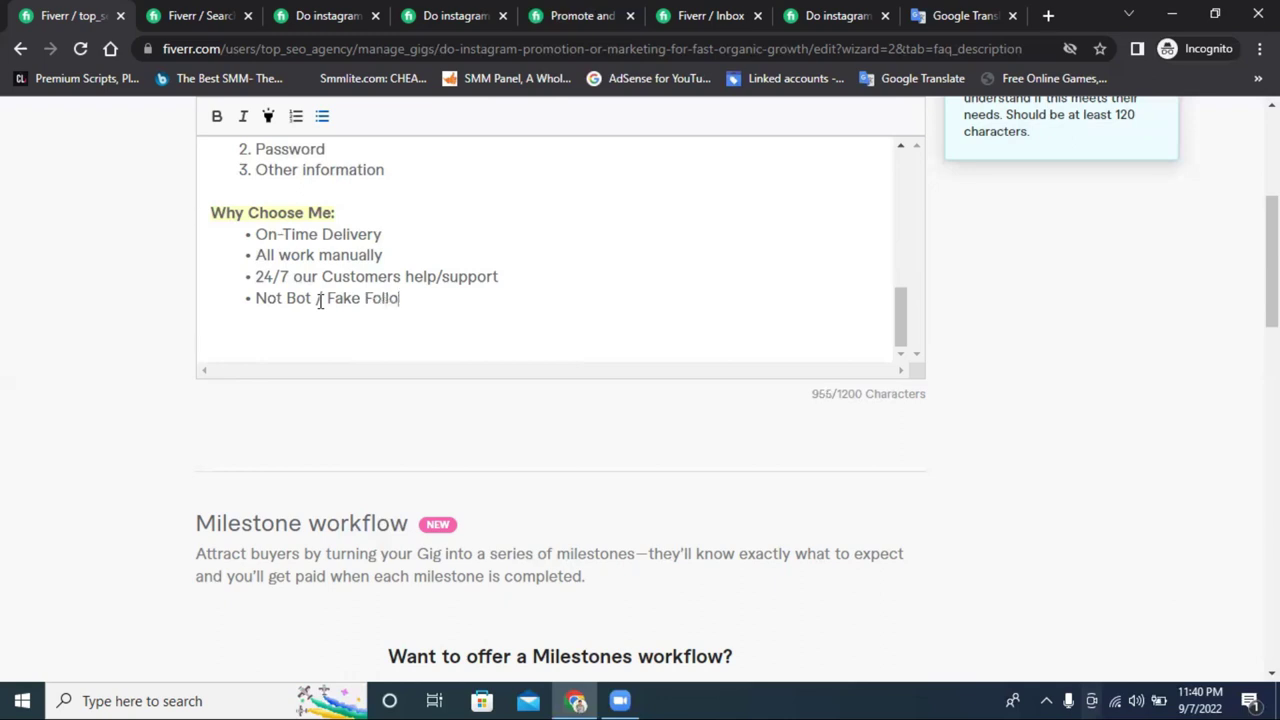
type("wer")
left_click(372, 300)
type("-")
left_click(436, 297)
- Add a fifth bullet reading "Your Satisfaction is my Goal" to the "Why Choose Me:" list
key("Return")
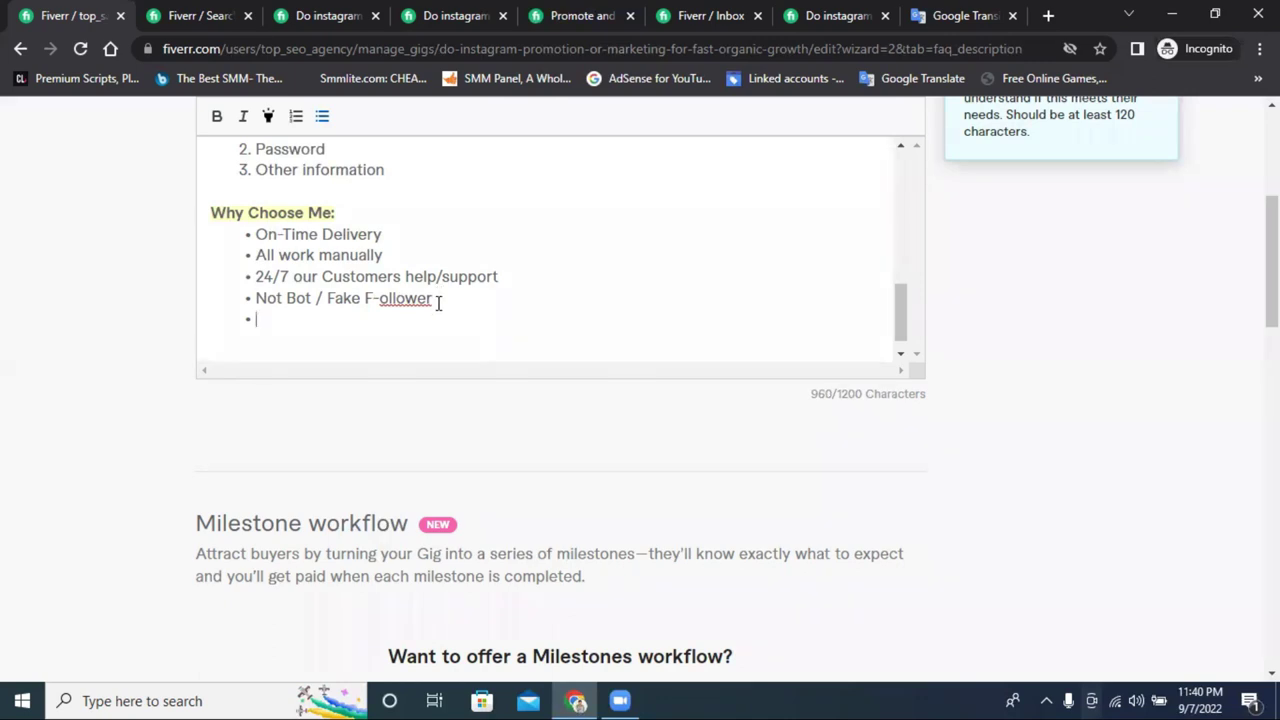
type("100% Satis")
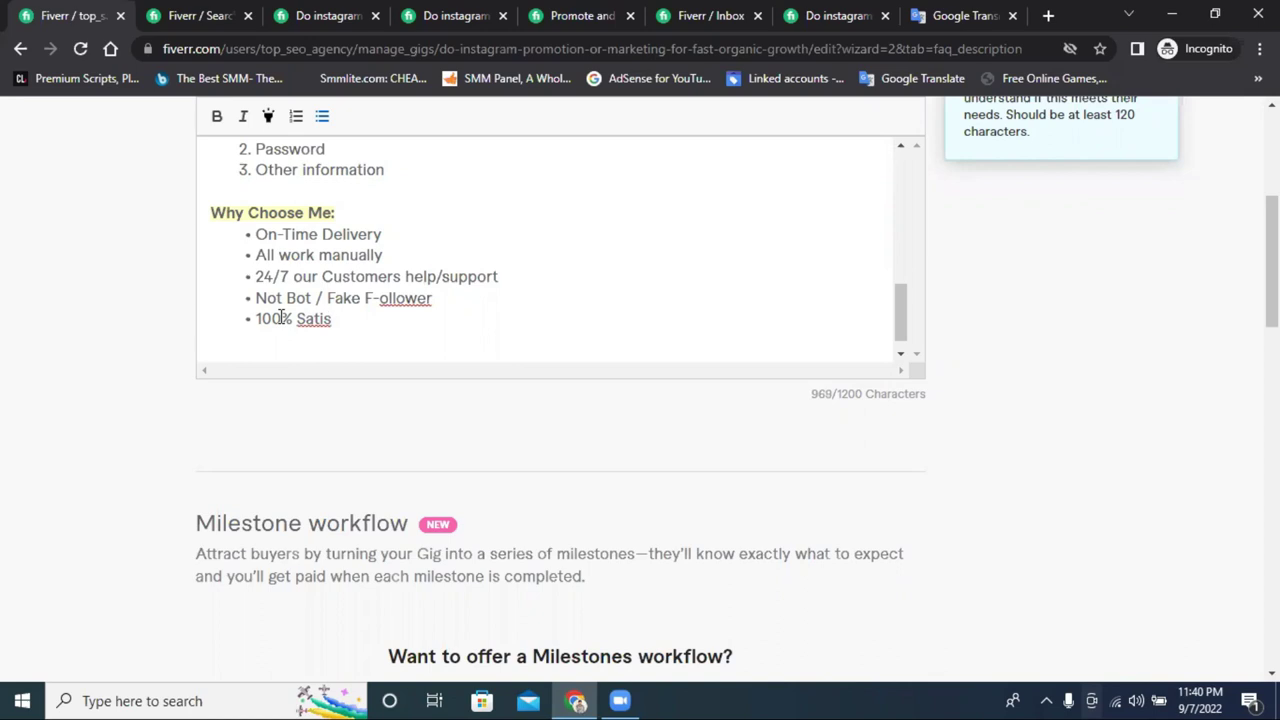
type("faction")
double_click(277, 318)
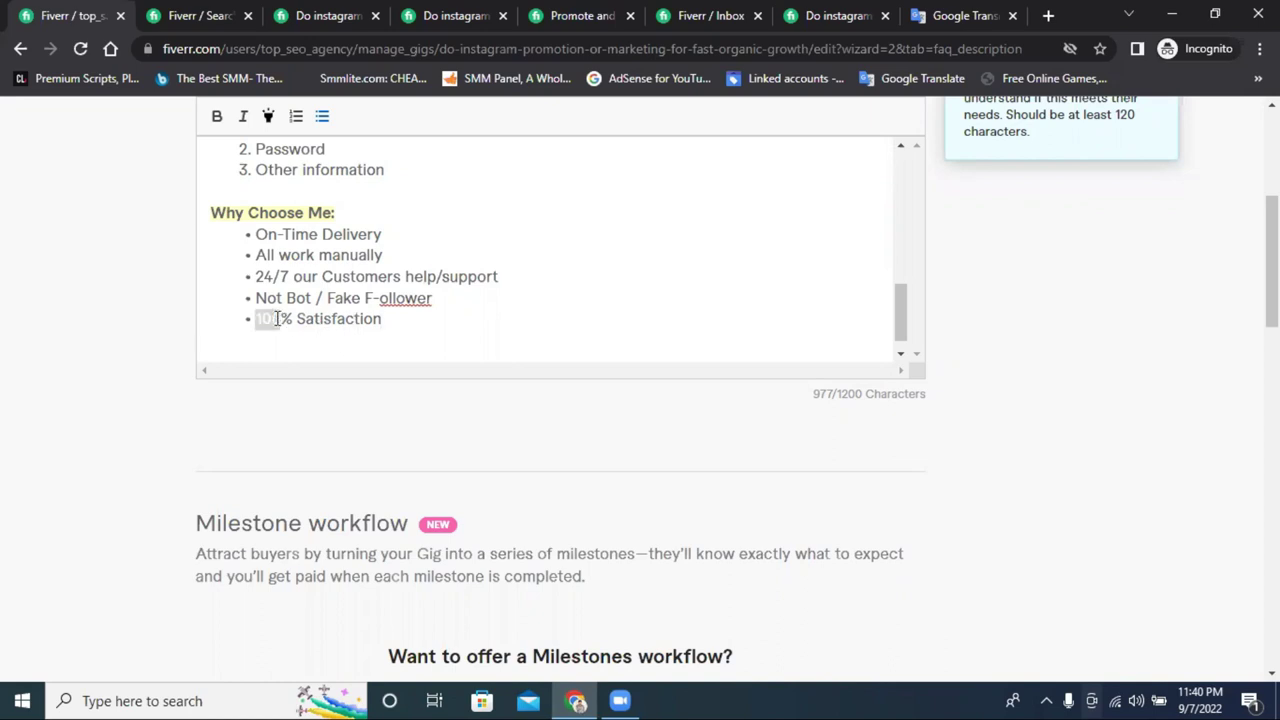
left_click_drag(294, 318, 257, 318)
key("BackSpace")
type("Your")
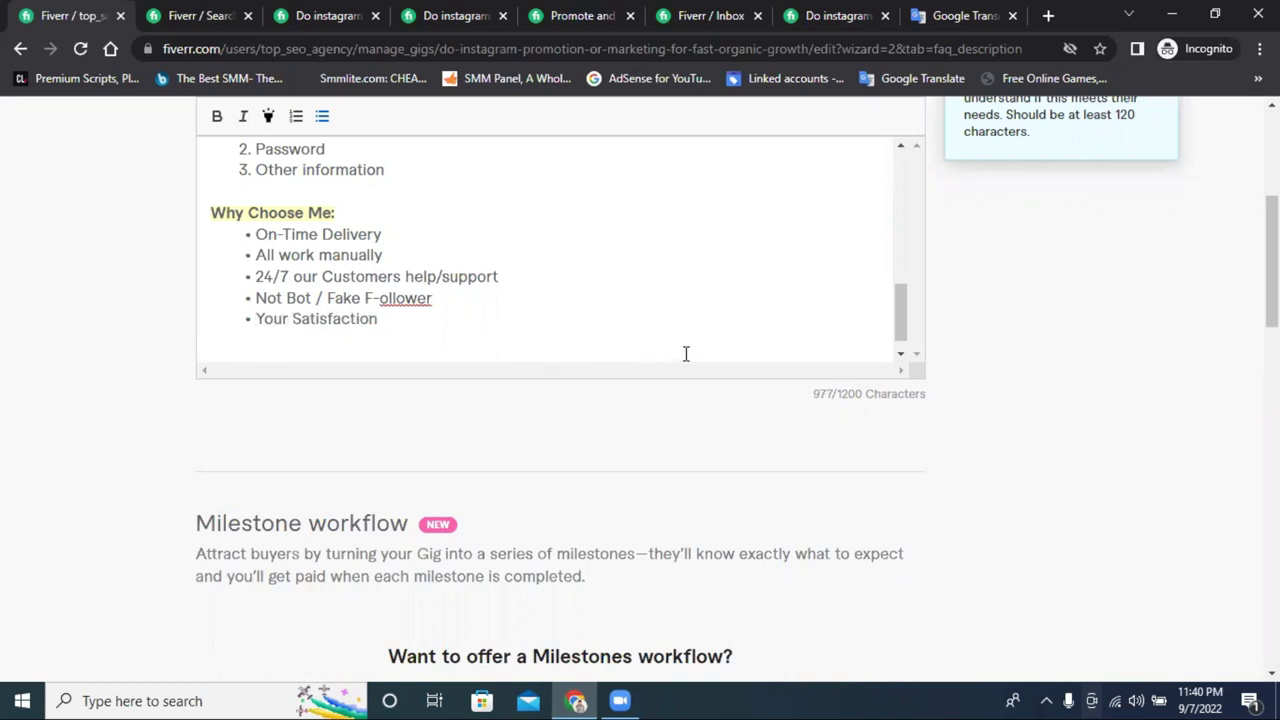
left_click(400, 322)
type("is my Goal")
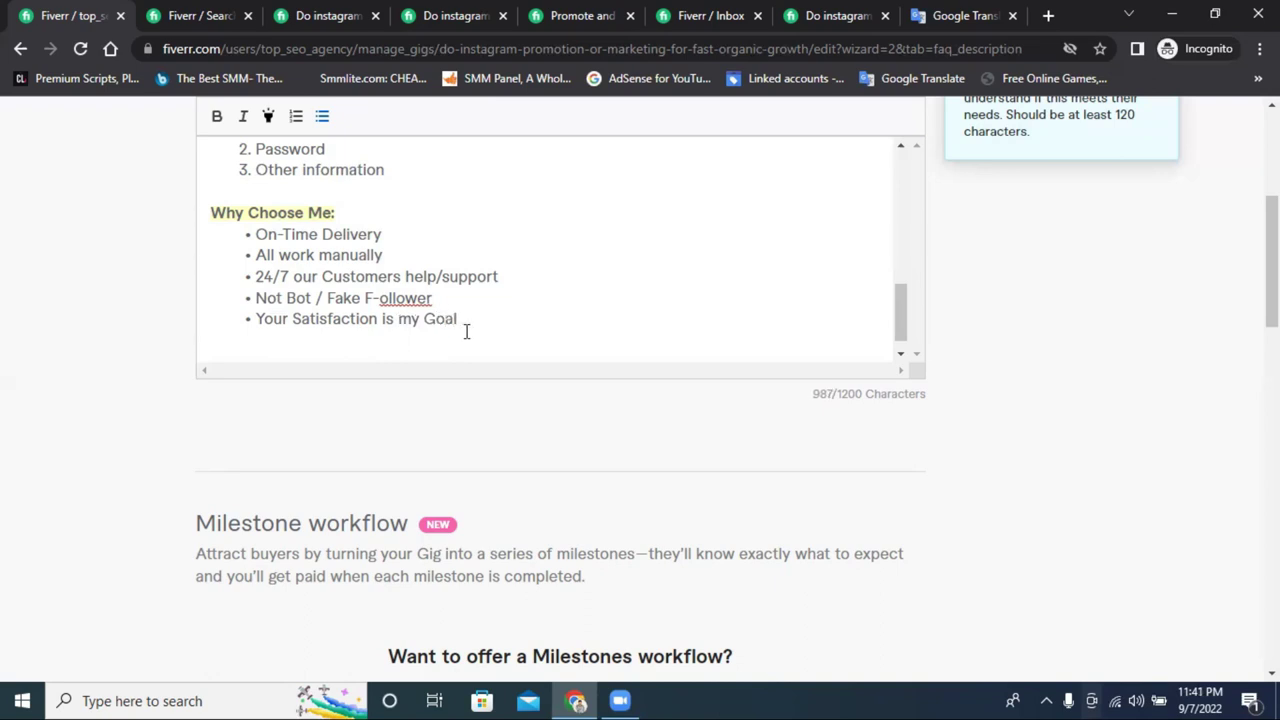
- Begin a plain closing line below the bullet list with "I always", correcting the spelling of "always"
key("Return")
scroll(466, 332, "down", 1)
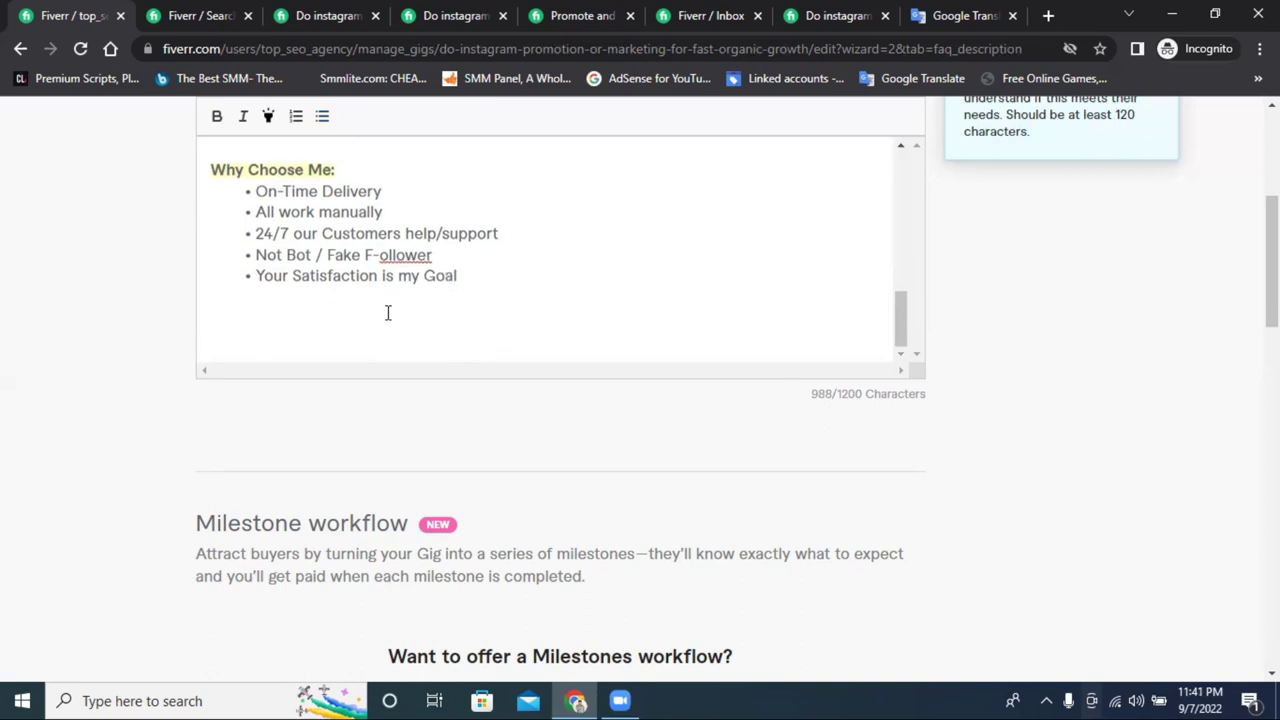
left_click(255, 321)
type("I a")
type("l")
type("aw")
type("ays")
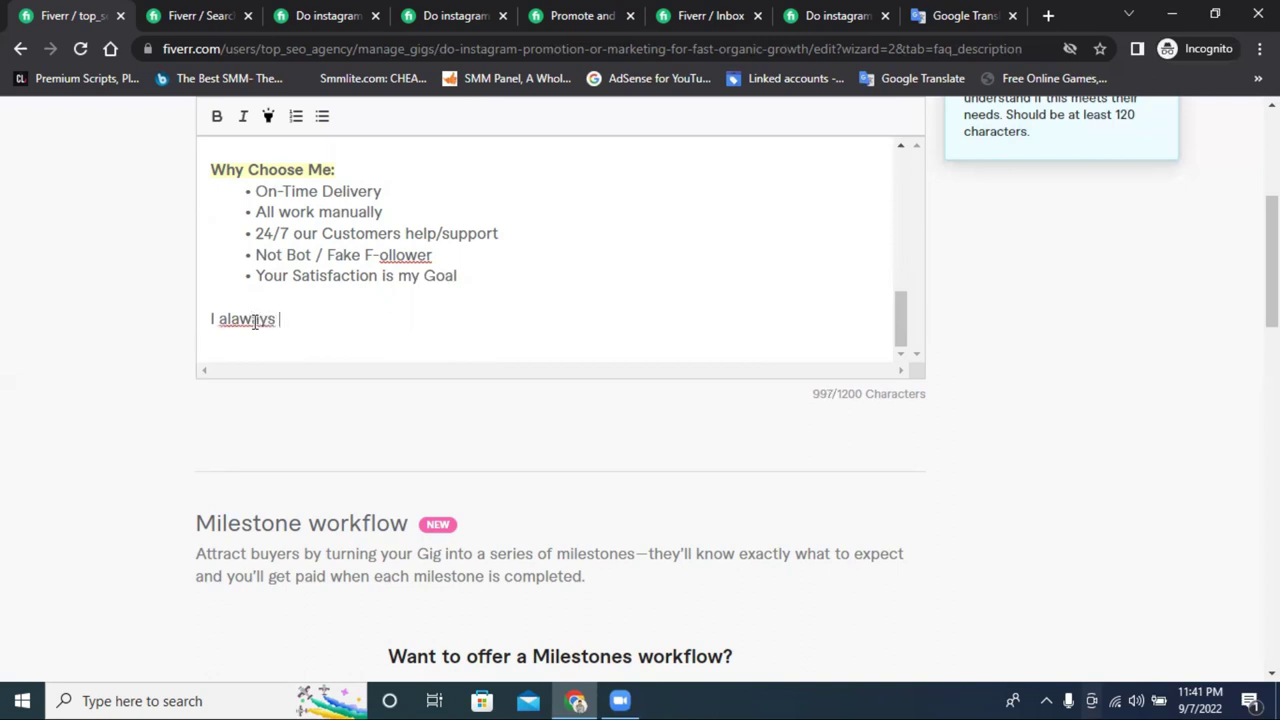
right_click(254, 320)
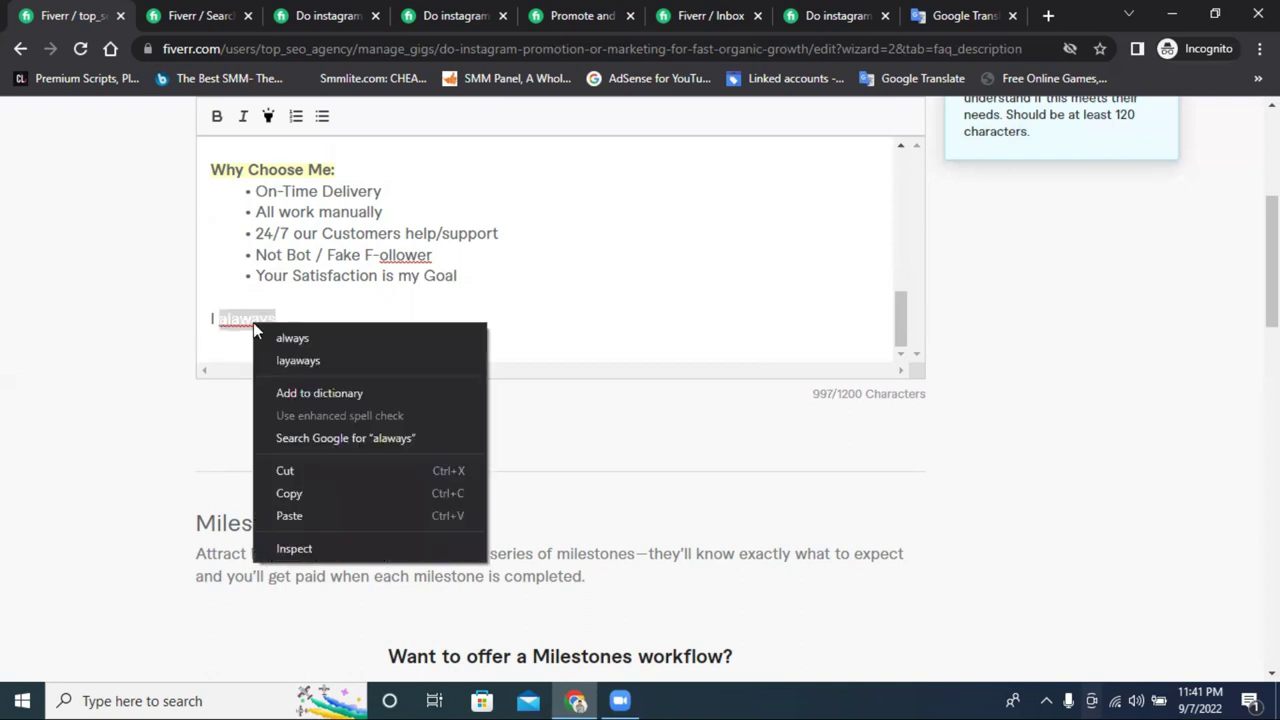
left_click(262, 334)
- Continue the closing line with "Provide High Quality Services and", correcting the spelling of "Quality"
type("Prov")
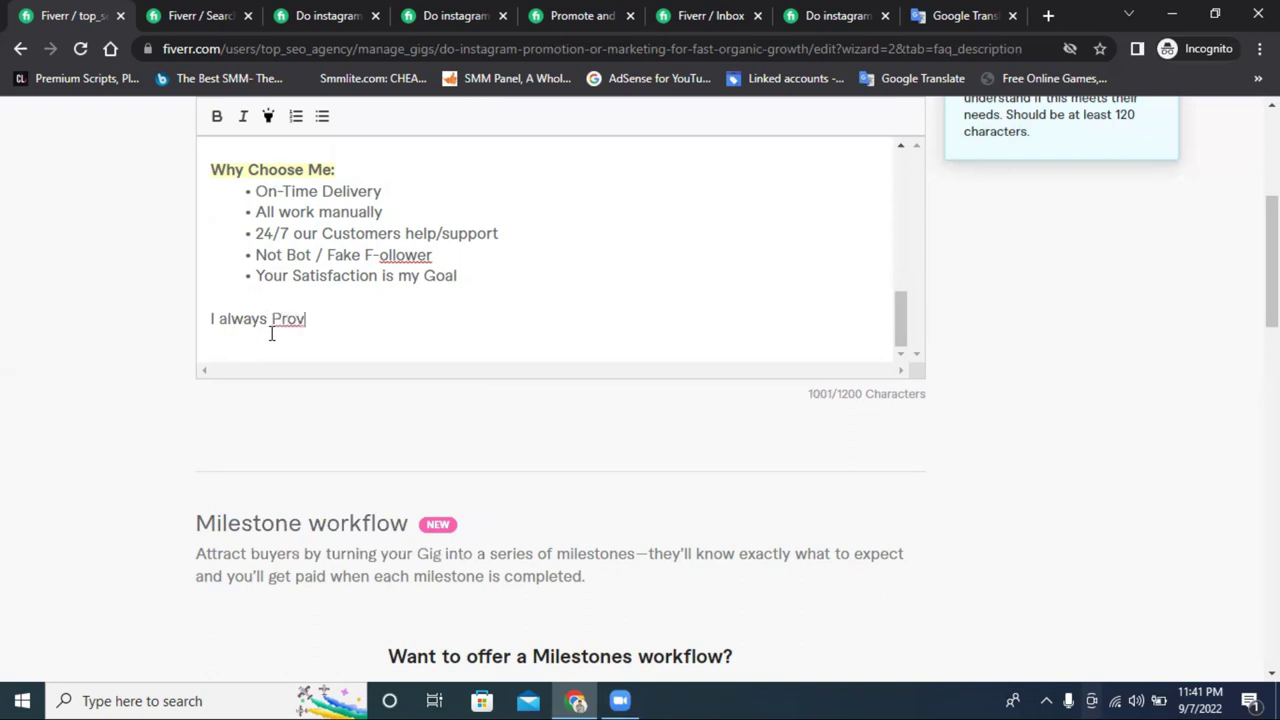
type("ide High Q")
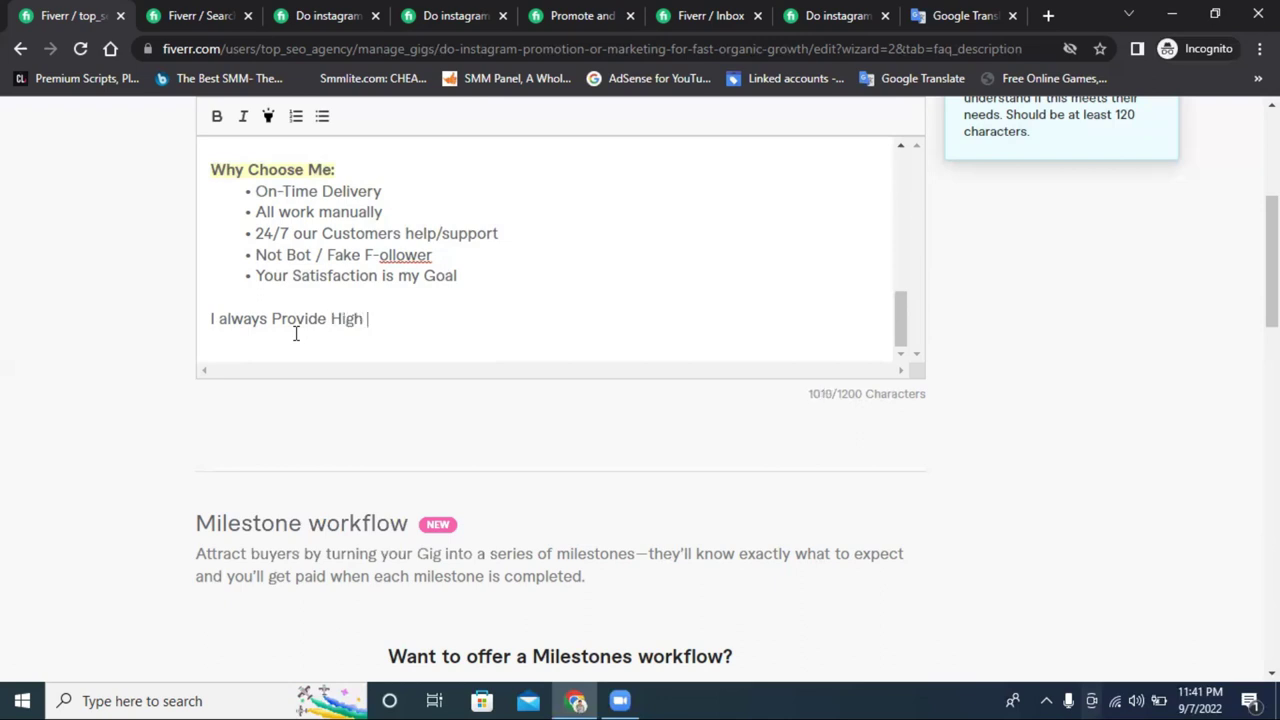
type("ulitly")
right_click(383, 310)
left_click(405, 326)
type("Ser")
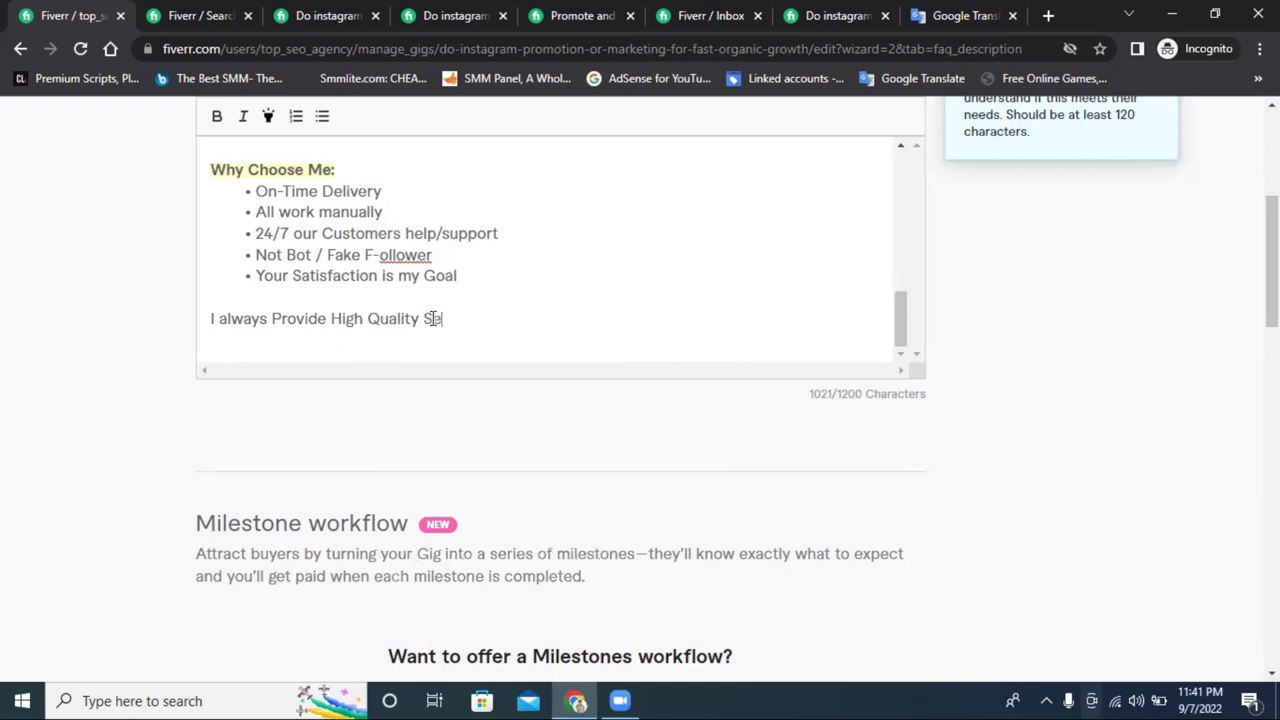
type("vices am")
key("BackSpace")
type("nd")
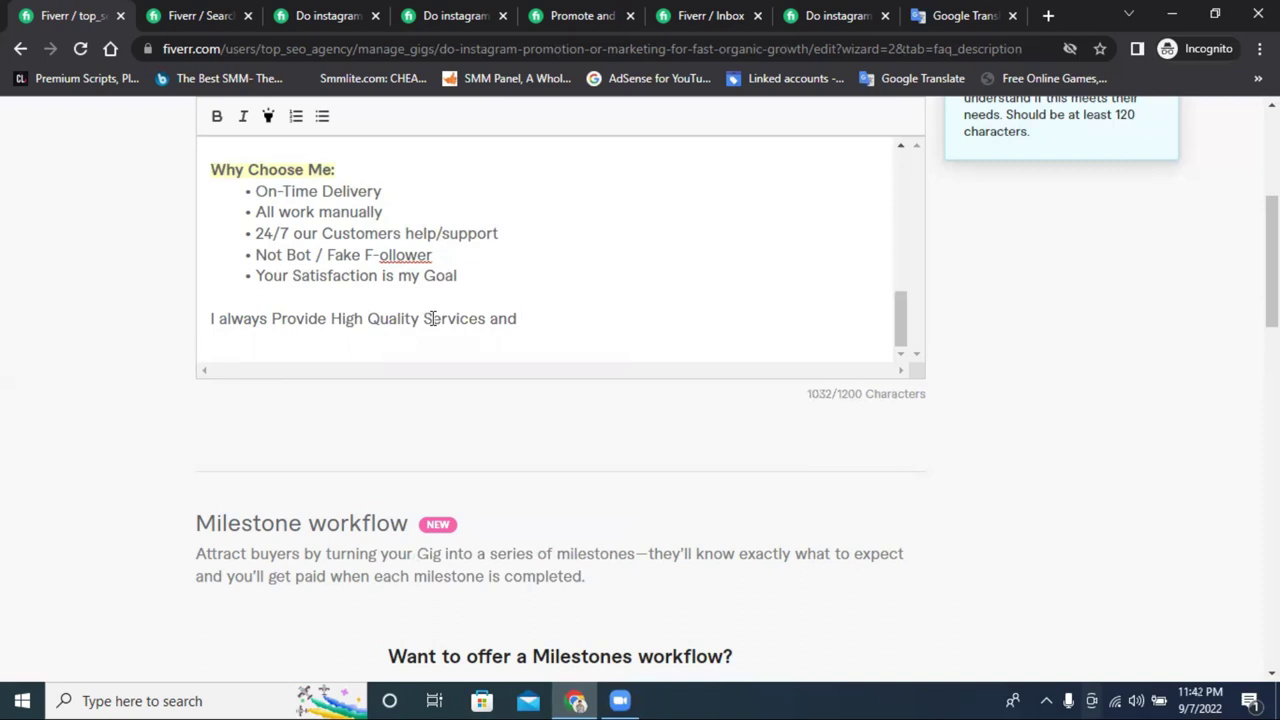
- Finish the closing line with "i hope you enjoy working with me thanks"
type("i hope you enjo")
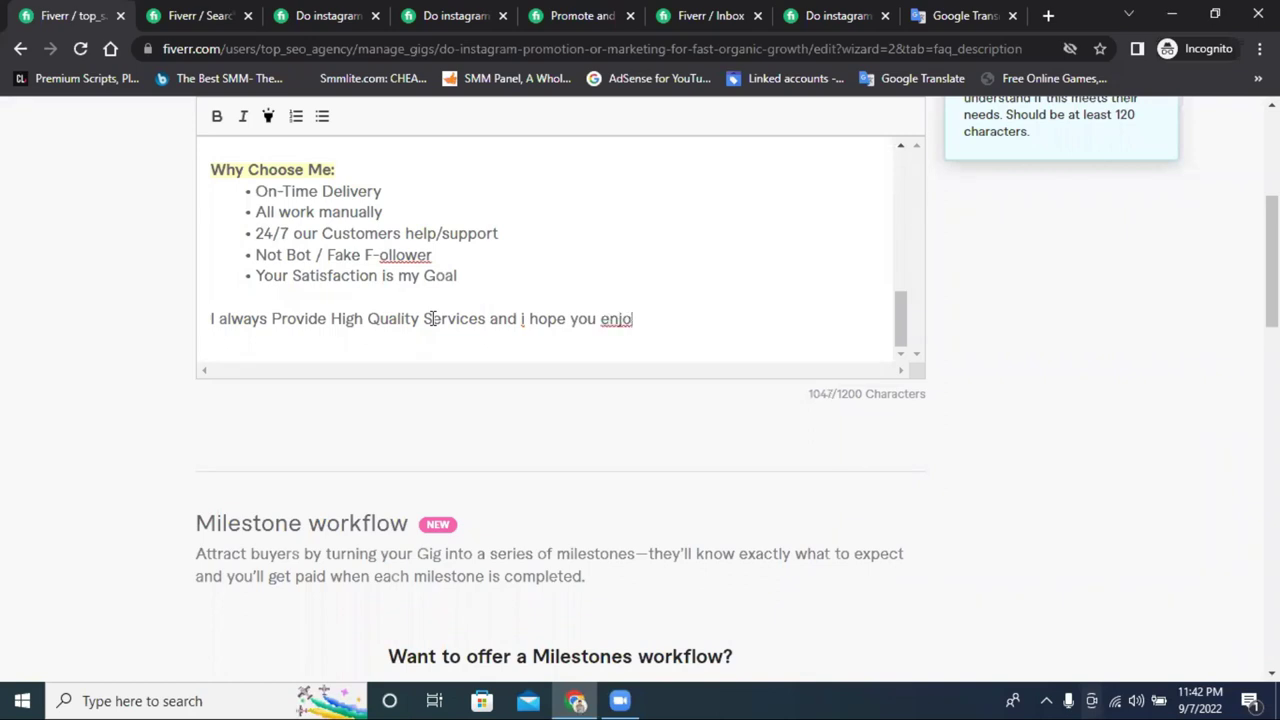
type("y working")
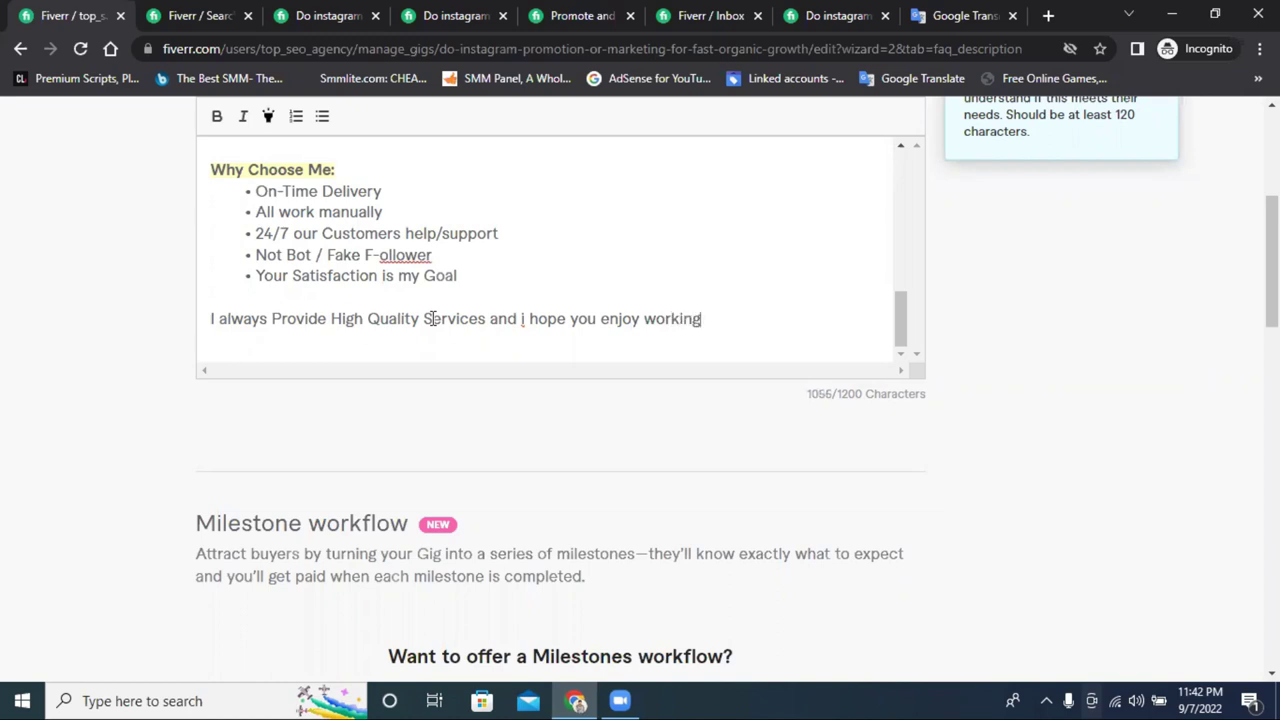
type(" with me than")
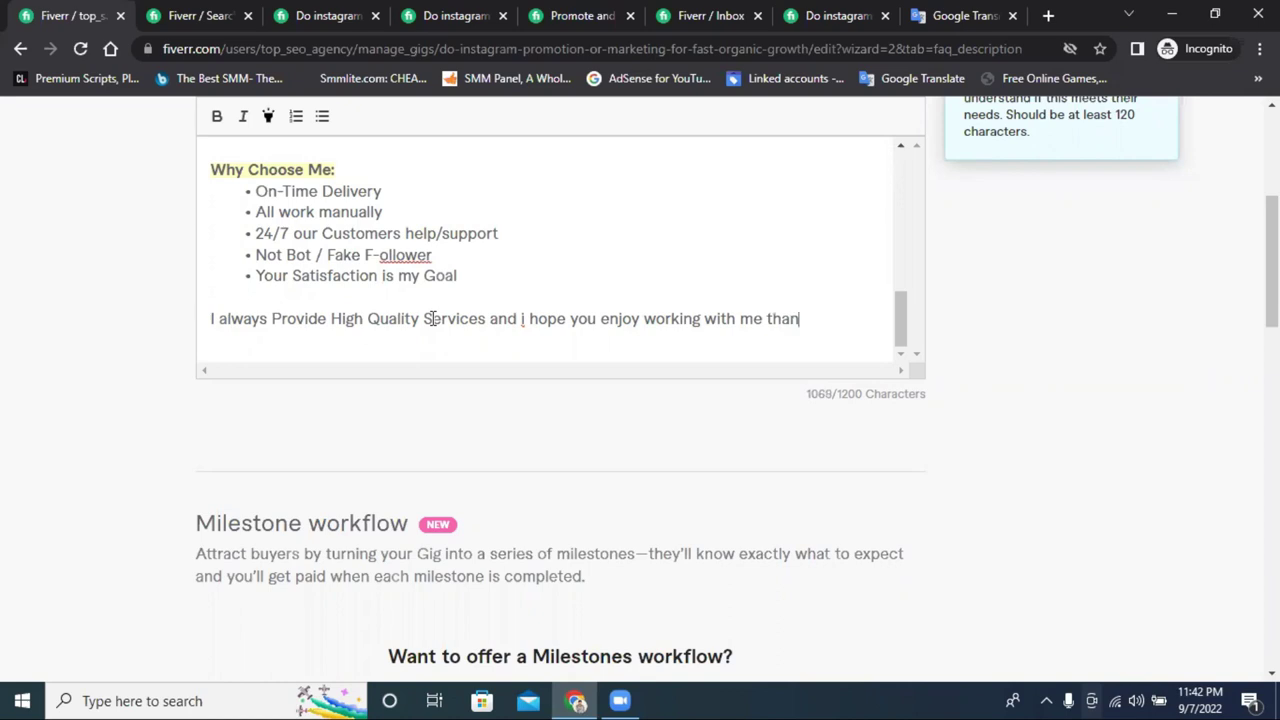
type("ks")
- Make the entire closing line of the gig description bold
double_click(795, 318)
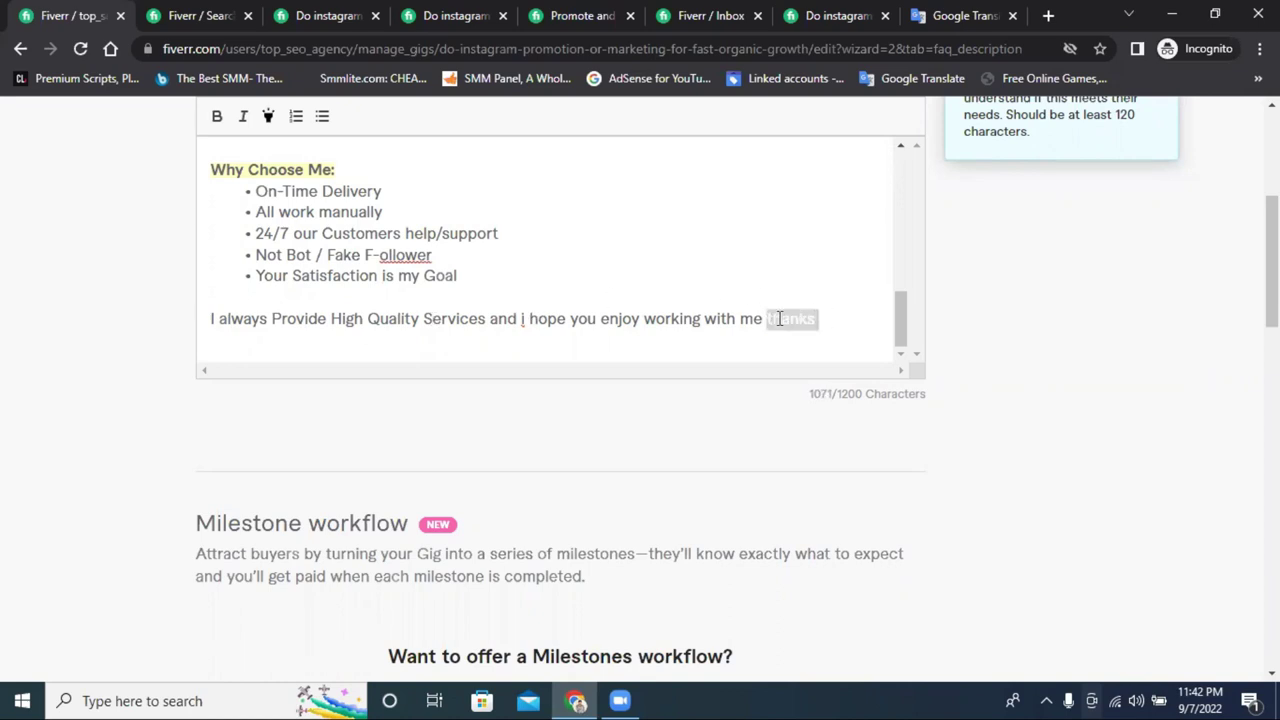
triple_click(813, 318)
left_click(222, 120)
left_click(684, 313)
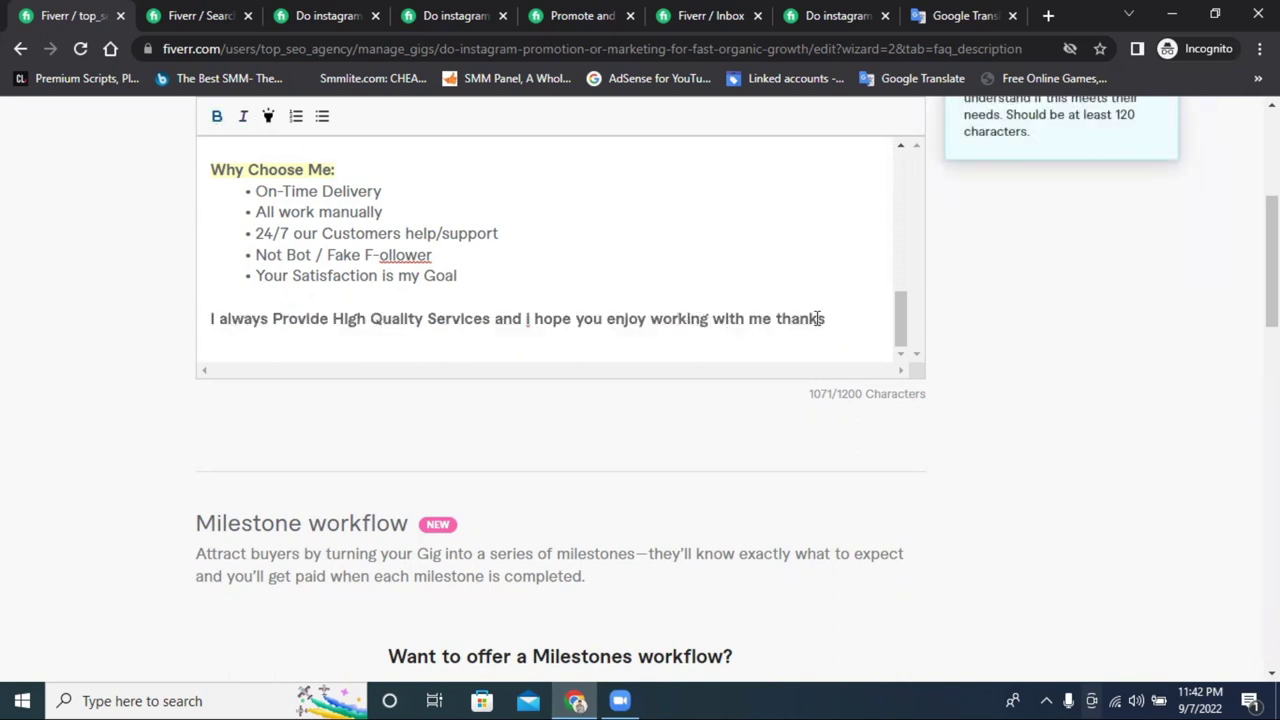
- Add a ":)" emoticon after "thanks" in the closing line and copy it to the clipboard
left_click(852, 320)
type(":)")
key("BackSpace")
key("BackSpace")
type(":)")
key("BackSpace")
key("BackSpace")
right_click(834, 319)
left_click(909, 390)
- Search Google for ":)" in a new tab and open the Cyber Definitions result about its meaning
left_click(1048, 16)
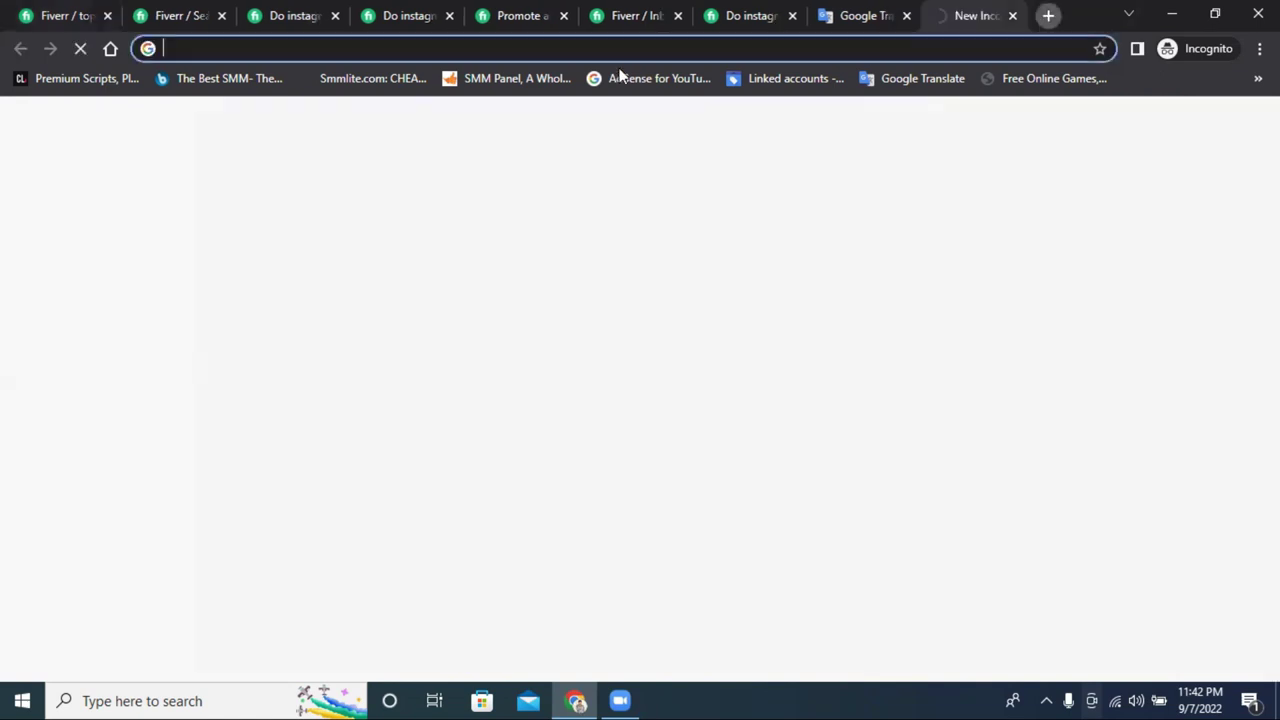
right_click(597, 48)
left_click(671, 190)
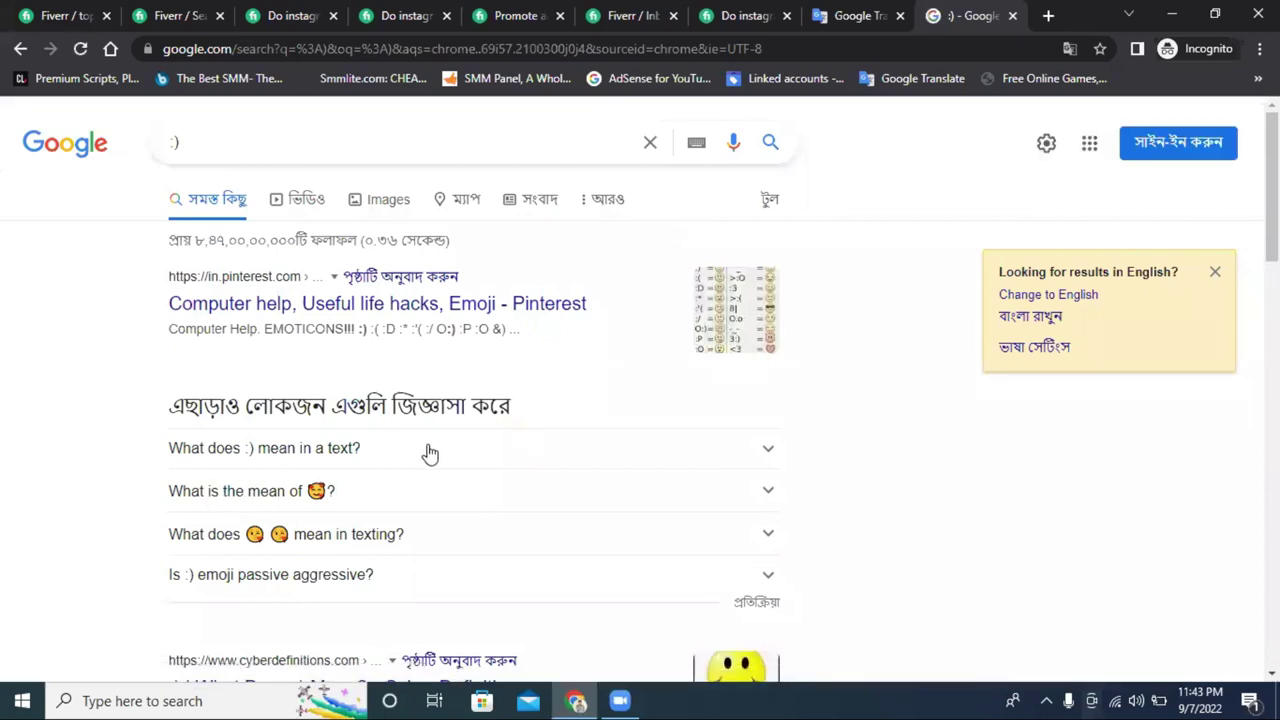
scroll(431, 449, "down", 2)
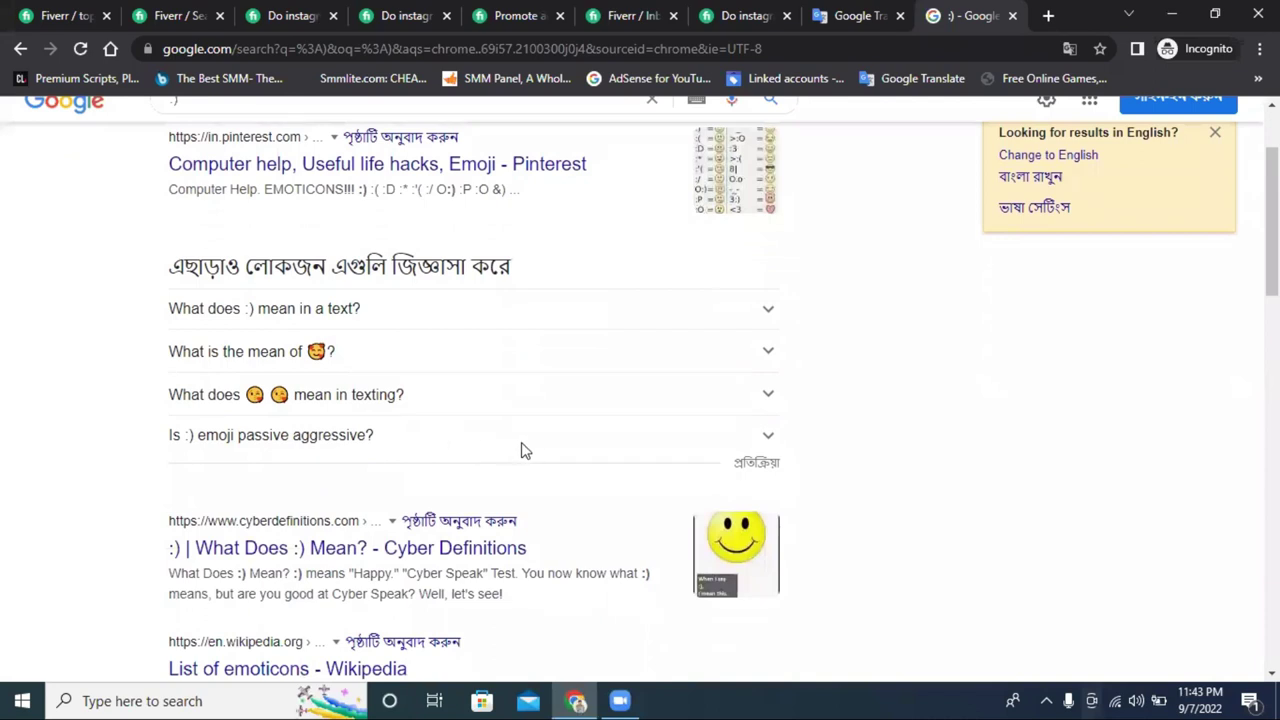
scroll(520, 449, "down", 2)
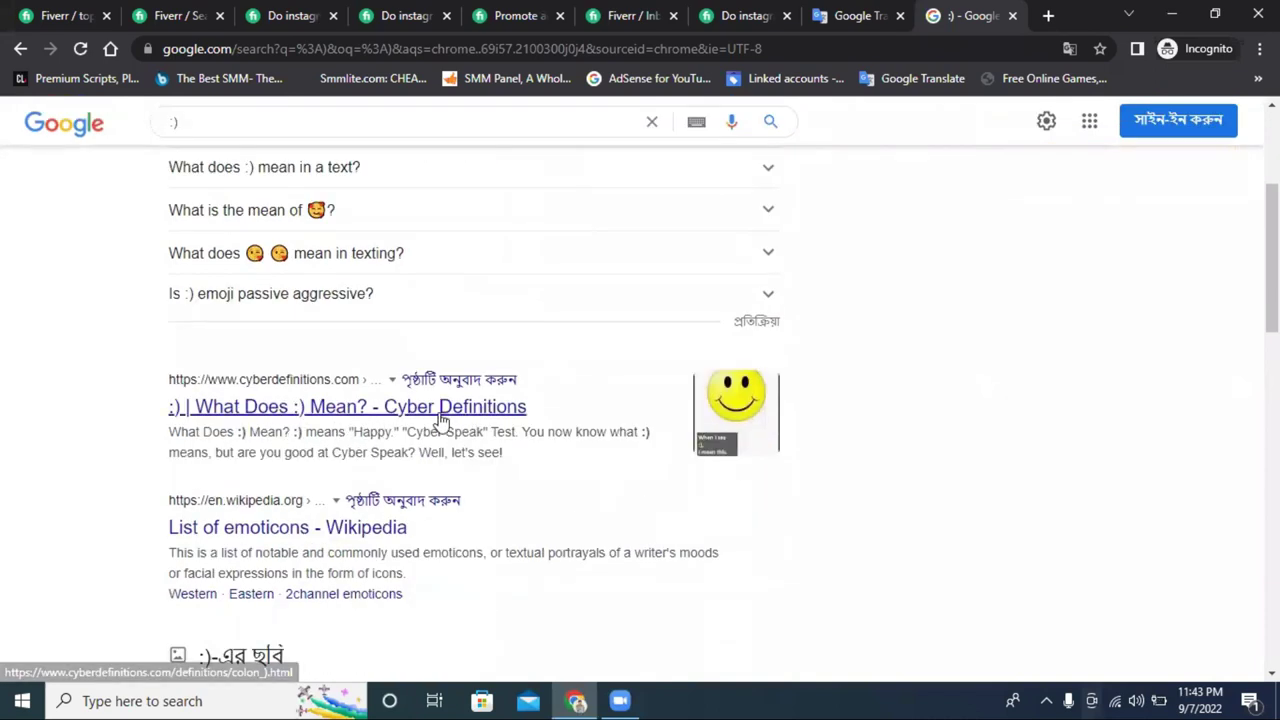
left_click(408, 418)
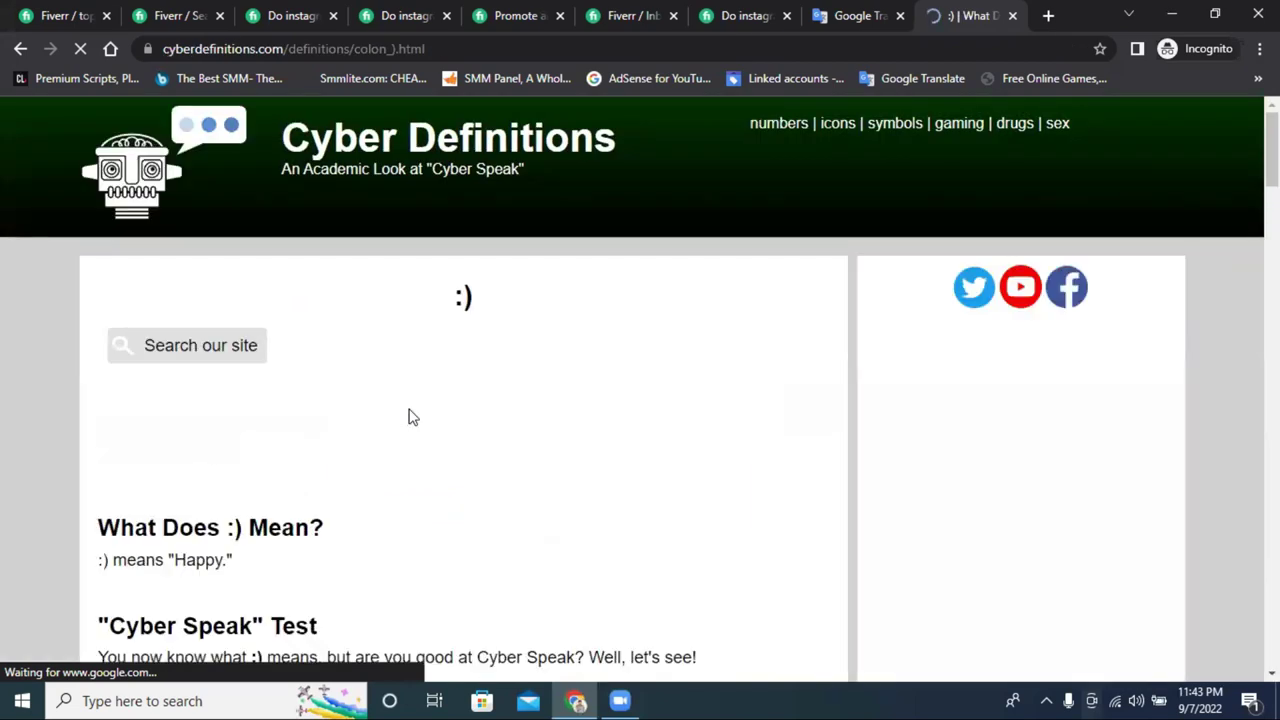
- Examine the Cyber Definitions page for the meaning of the ":)" emoticon
scroll(478, 303, "down", 2)
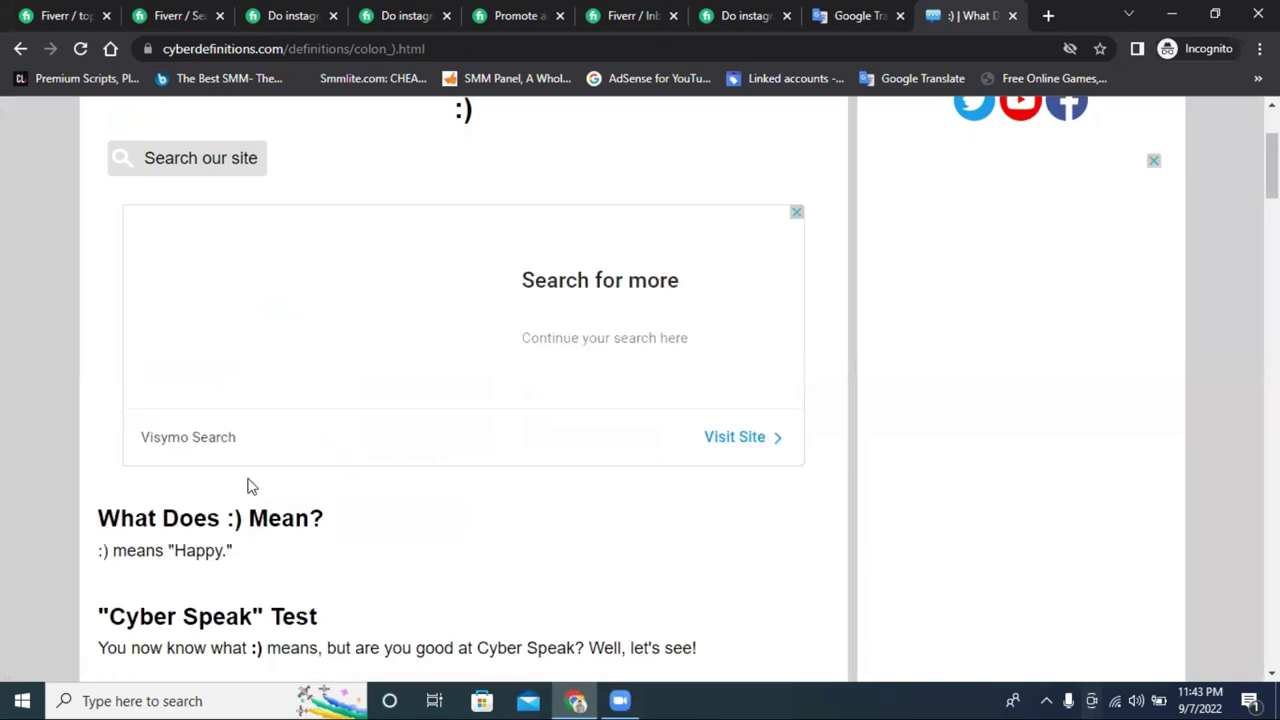
scroll(445, 382, "down", 3)
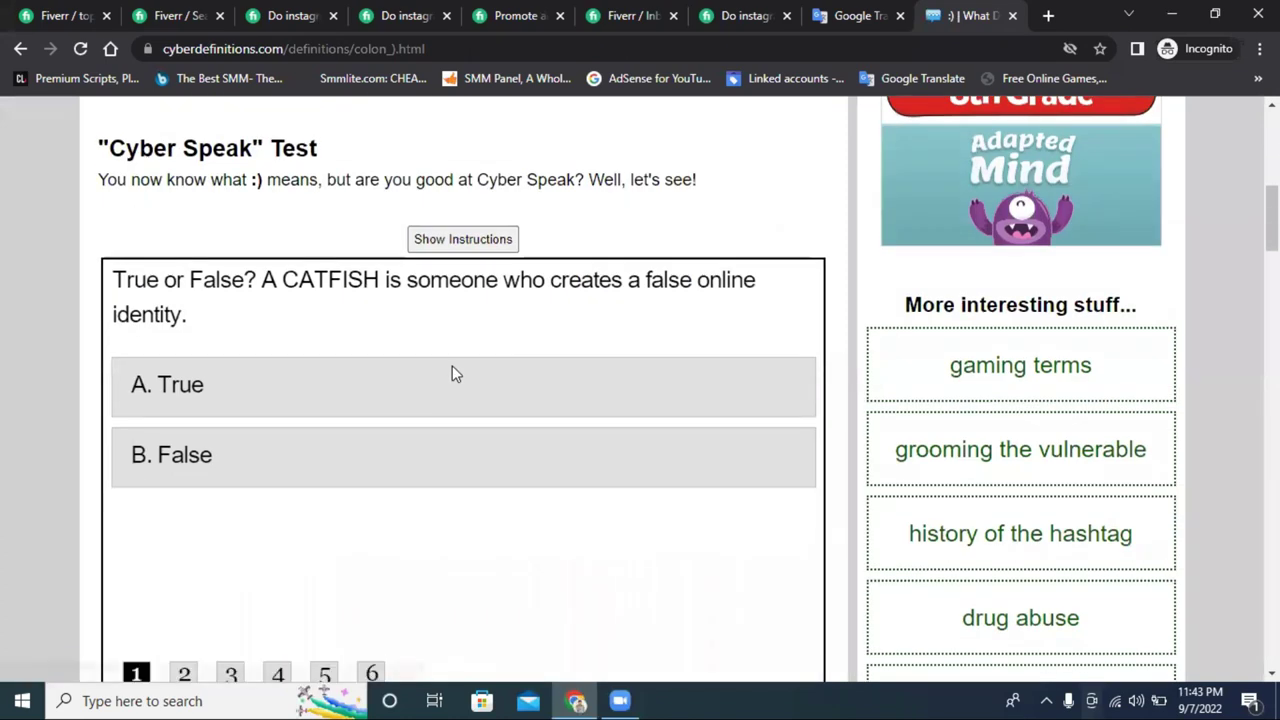
scroll(452, 367, "up", 2)
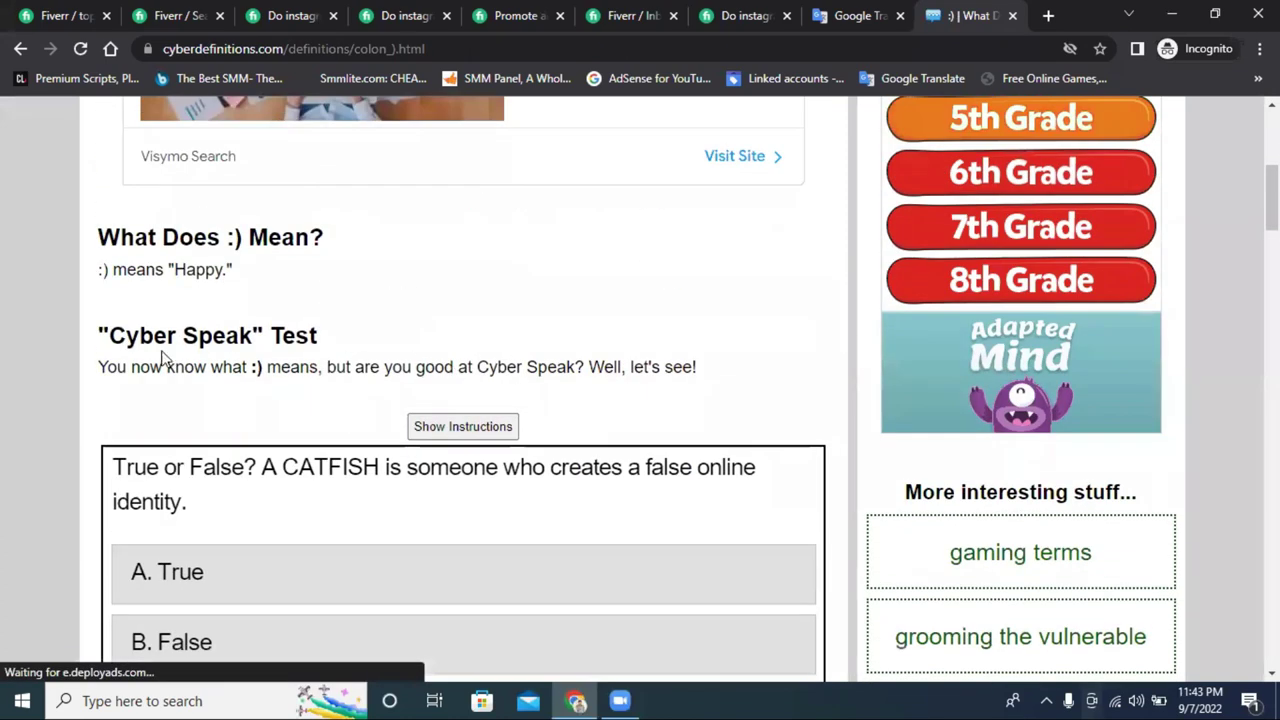
double_click(198, 268)
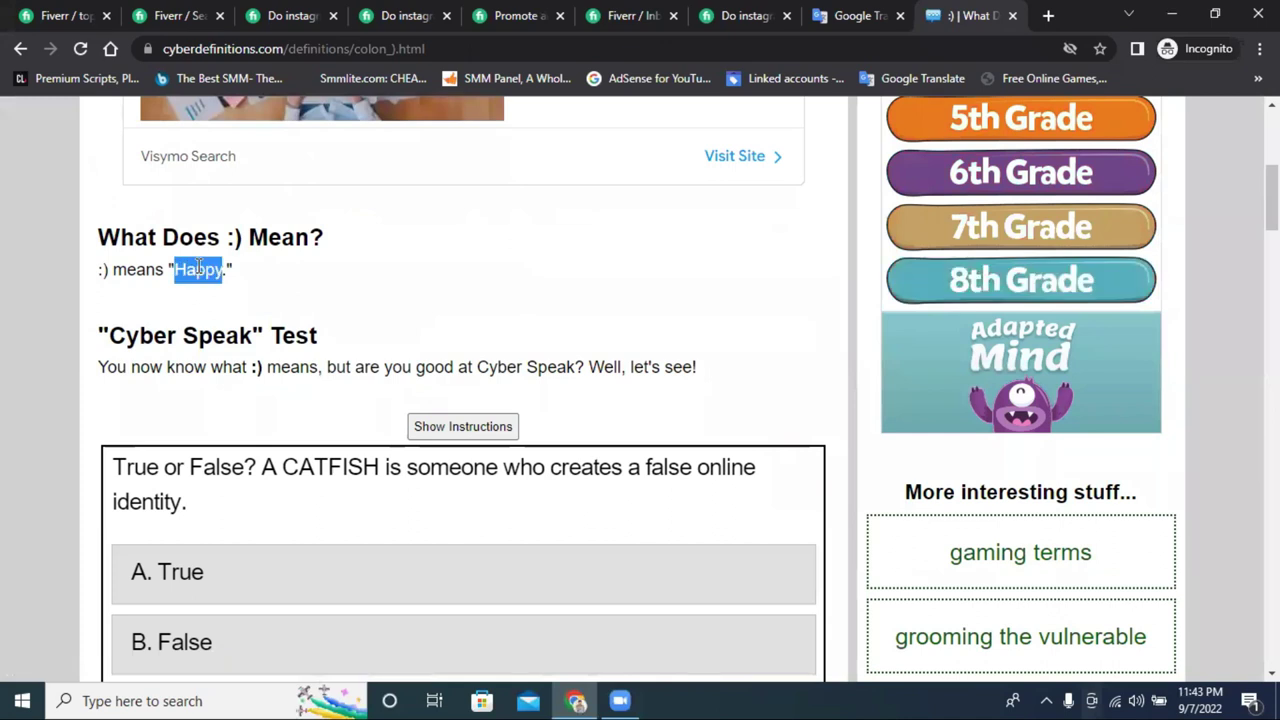
left_click(379, 291)
scroll(379, 291, "up", 1)
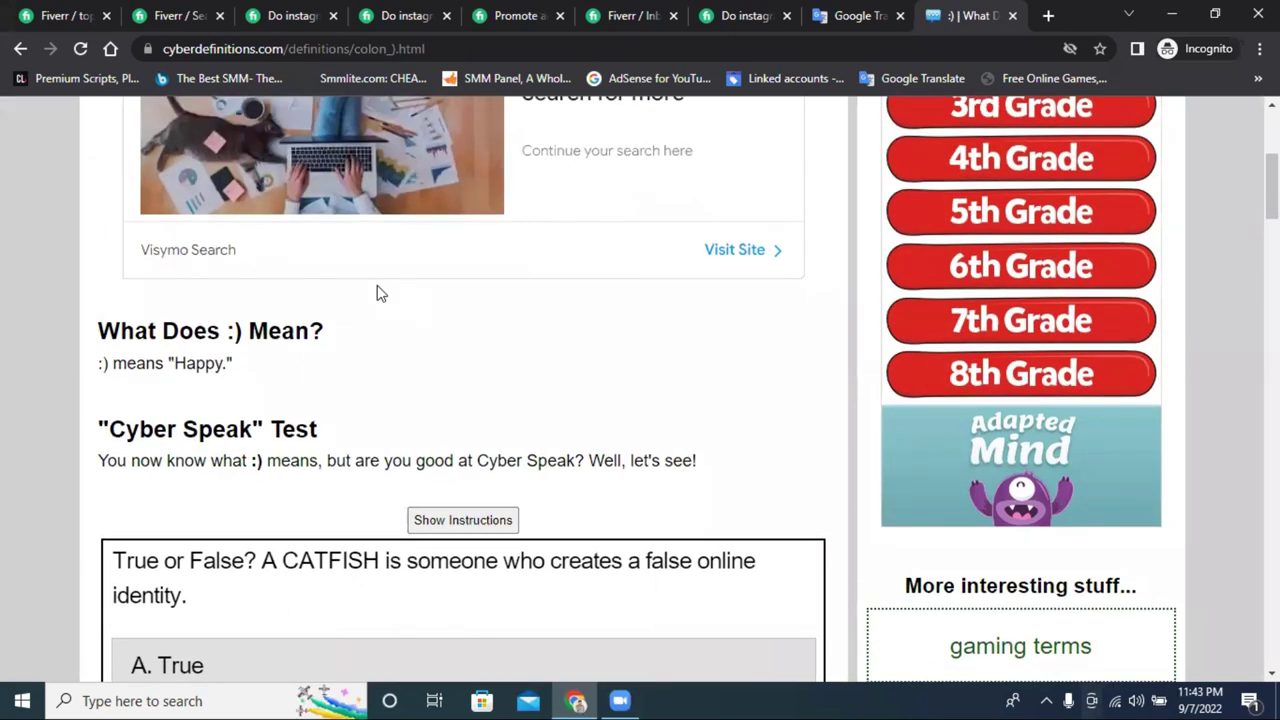
scroll(377, 291, "up", 4)
- Close the Cyber Definitions page and view the description of the competing Instagram marketing gig
left_click(1012, 15)
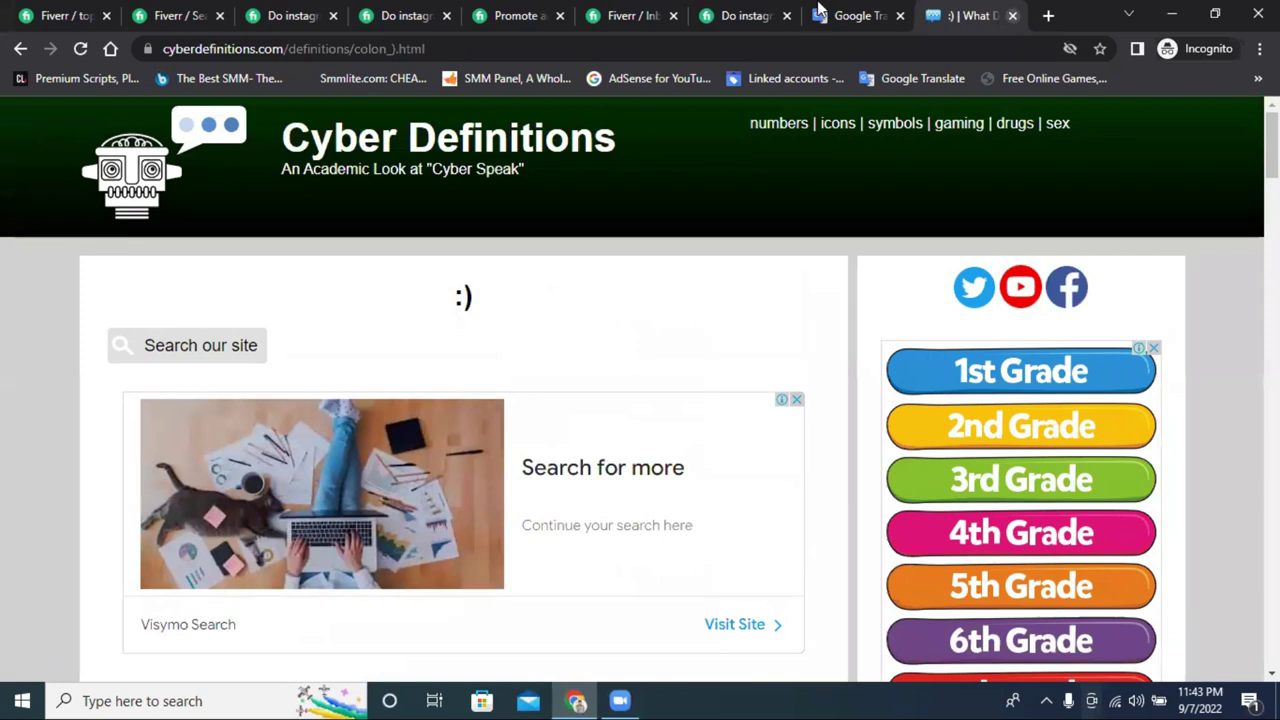
left_click(780, 12)
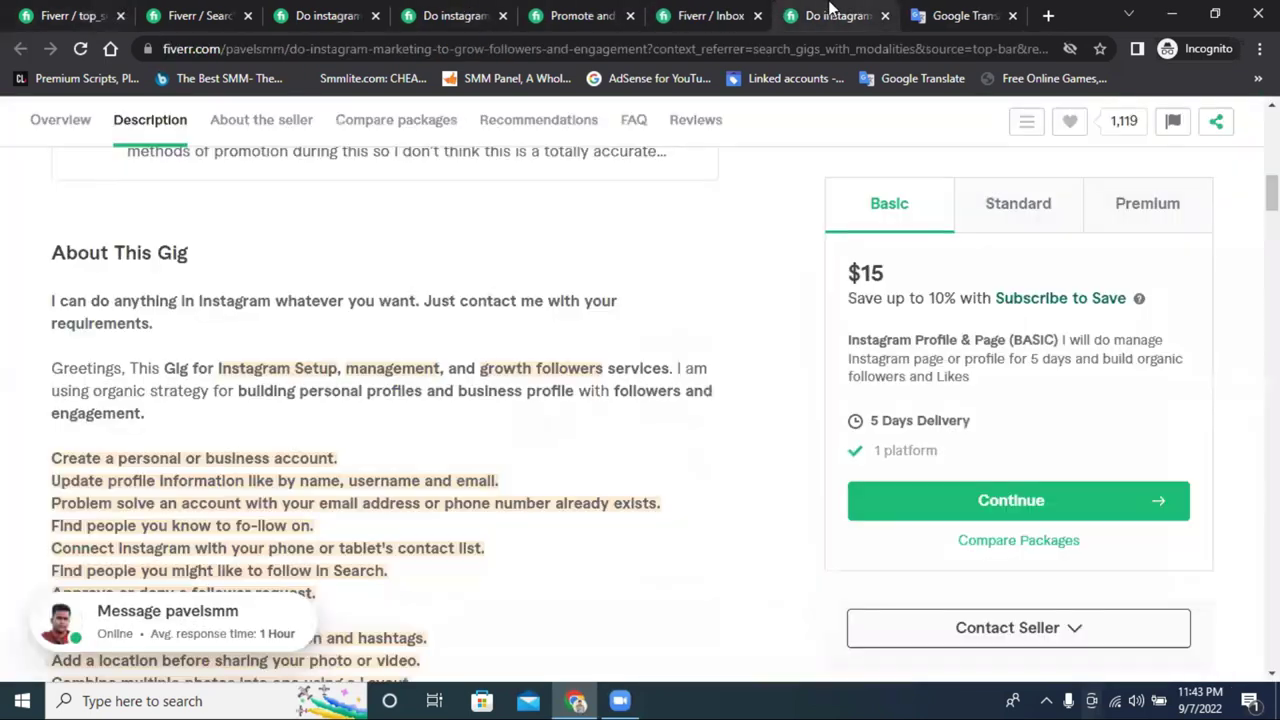
- Return to the gig's description editor, select the whole description text and copy it to the clipboard
left_click(68, 10)
left_click_drag(848, 320, 210, 167)
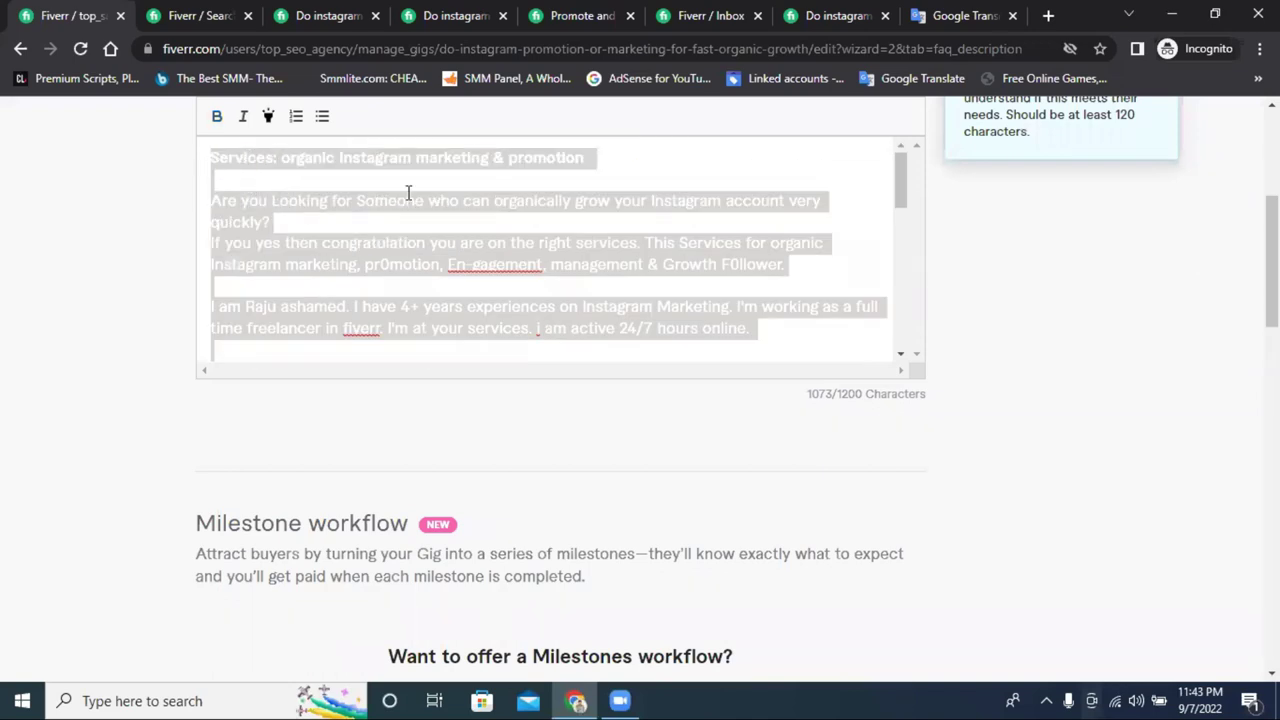
right_click(409, 192)
left_click(540, 270)
right_click(434, 247)
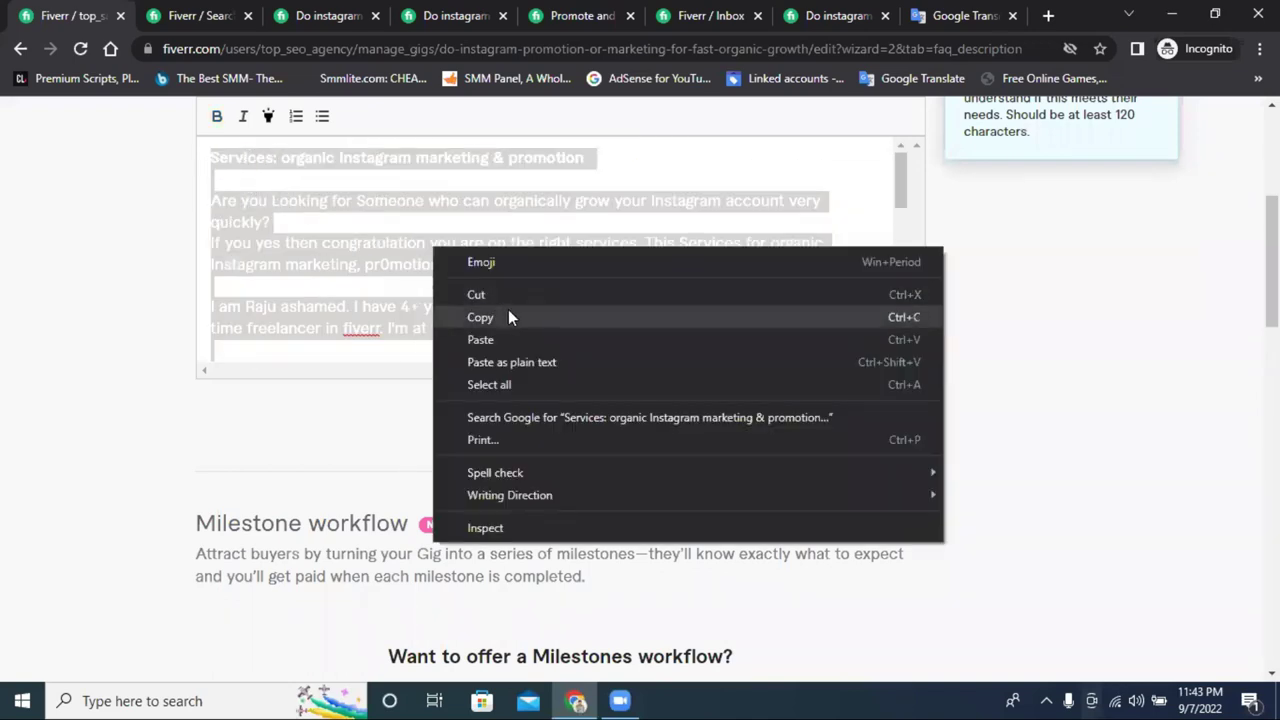
left_click(536, 319)
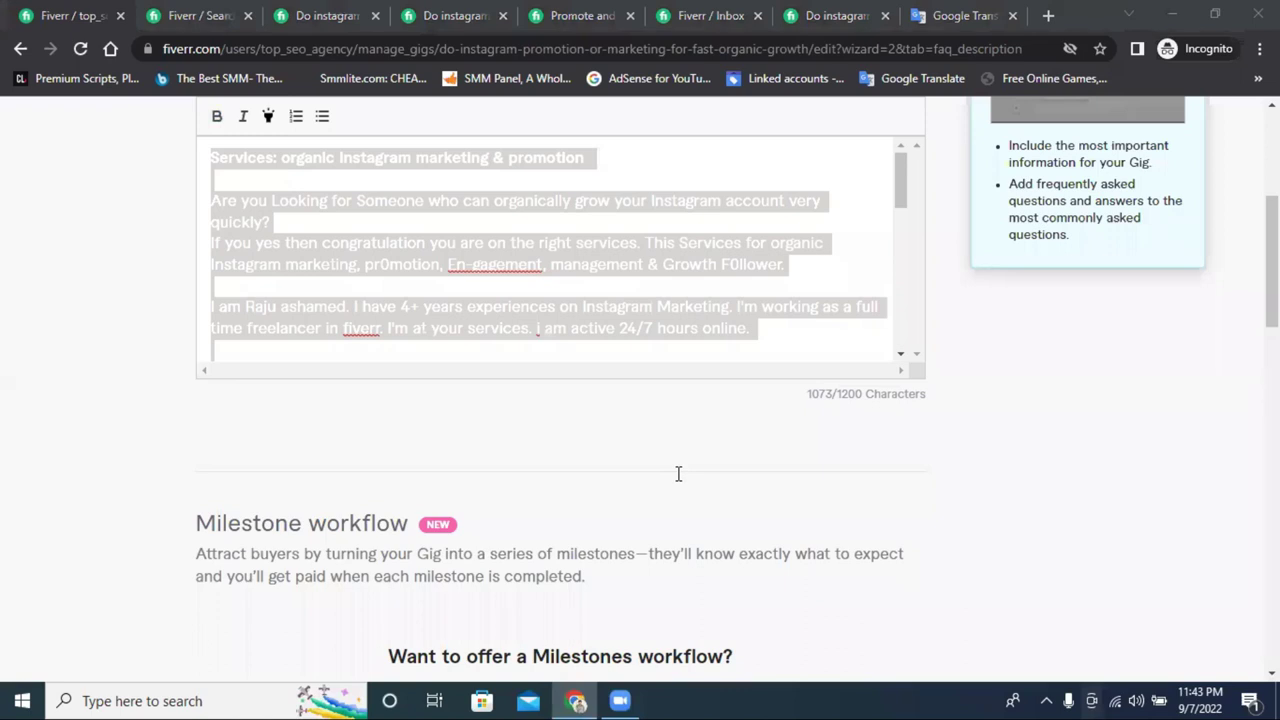
right_click(507, 237)
left_click(587, 304)
right_click(490, 237)
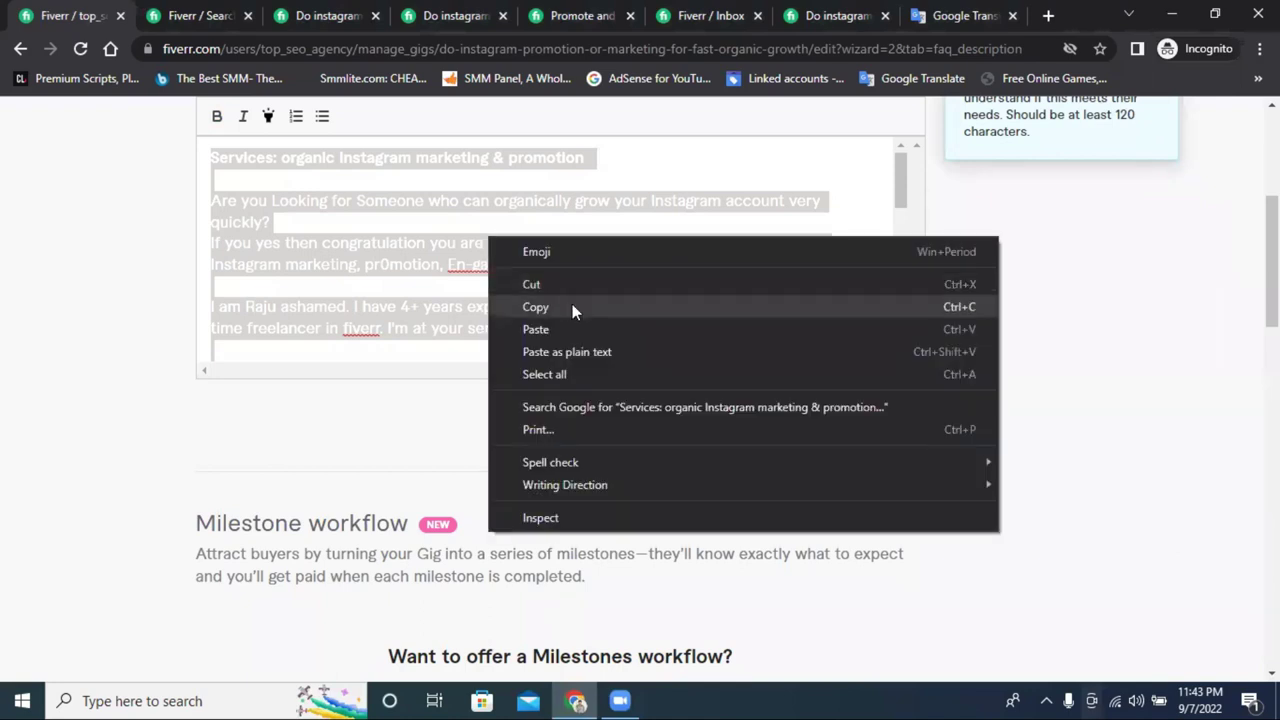
left_click(572, 305)
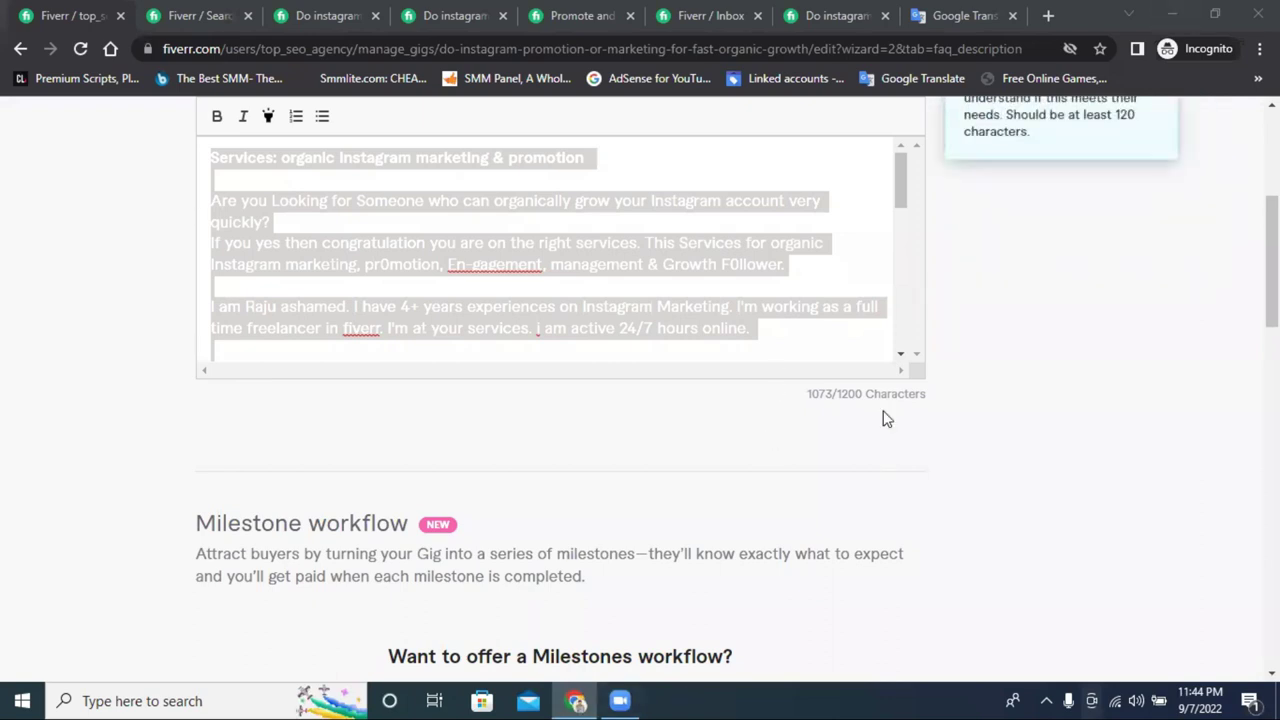
- Save the gig's Description & FAQ stage and continue to the Requirements stage
left_click(1003, 417)
scroll(833, 405, "down", 3)
scroll(833, 405, "down", 9)
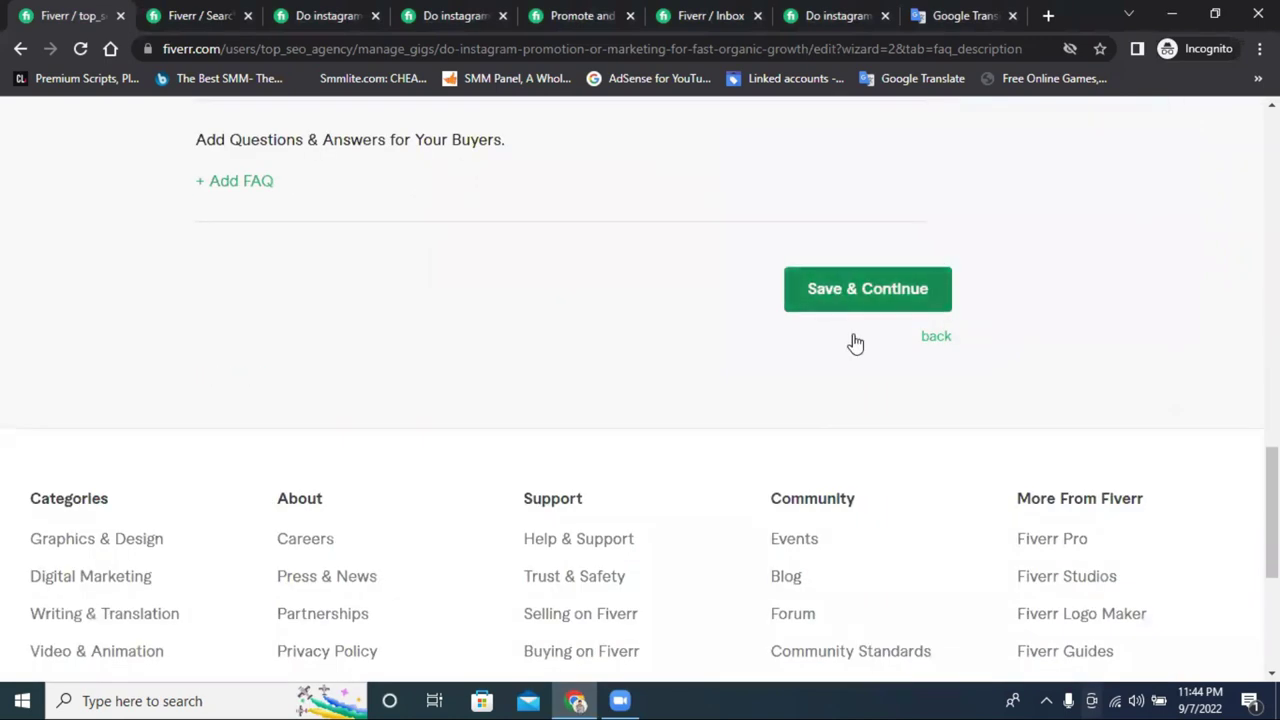
left_click(855, 343)
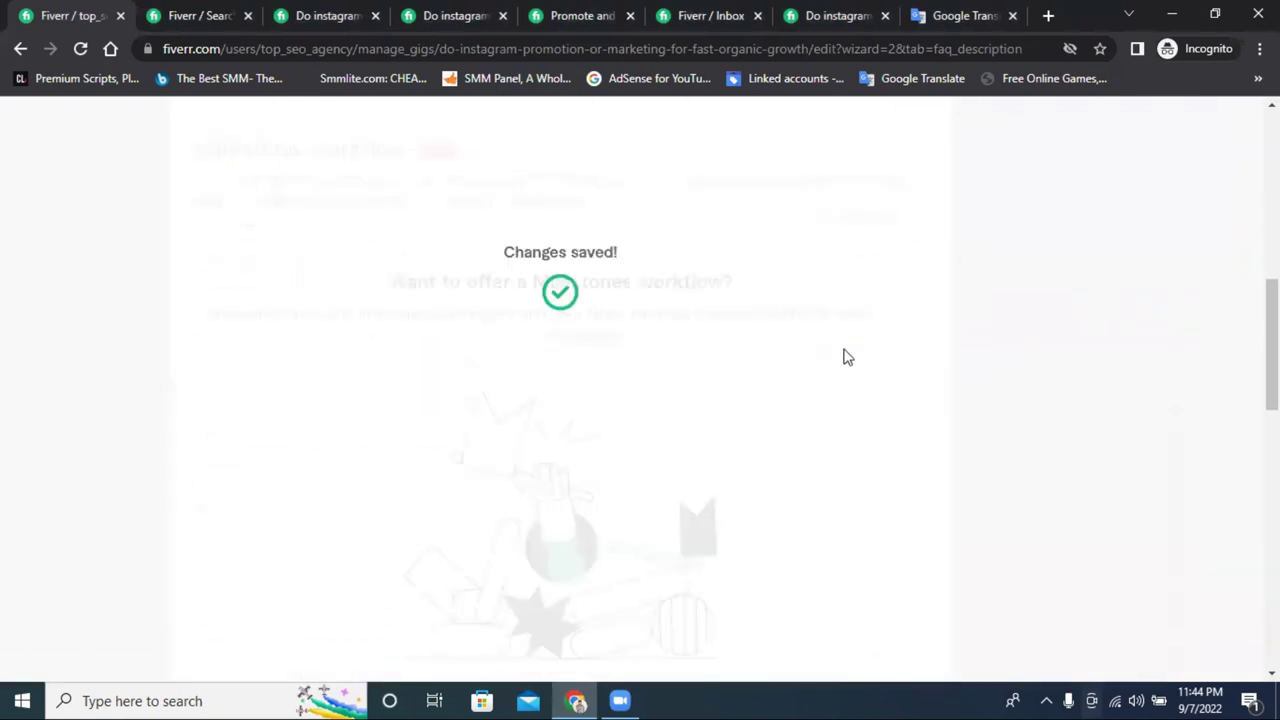
- Open a maximized Google Chrome window under another user profile and load the Facebook profile from its shortcuts
left_click(1173, 15)
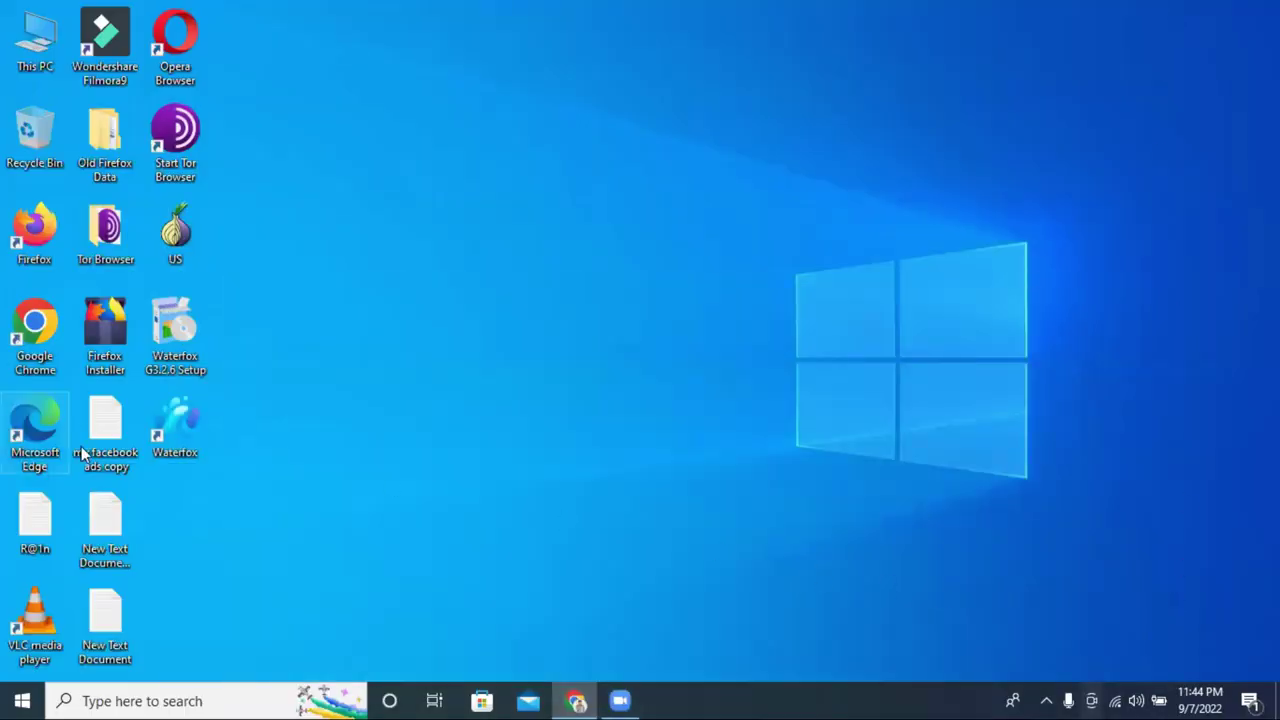
double_click(35, 330)
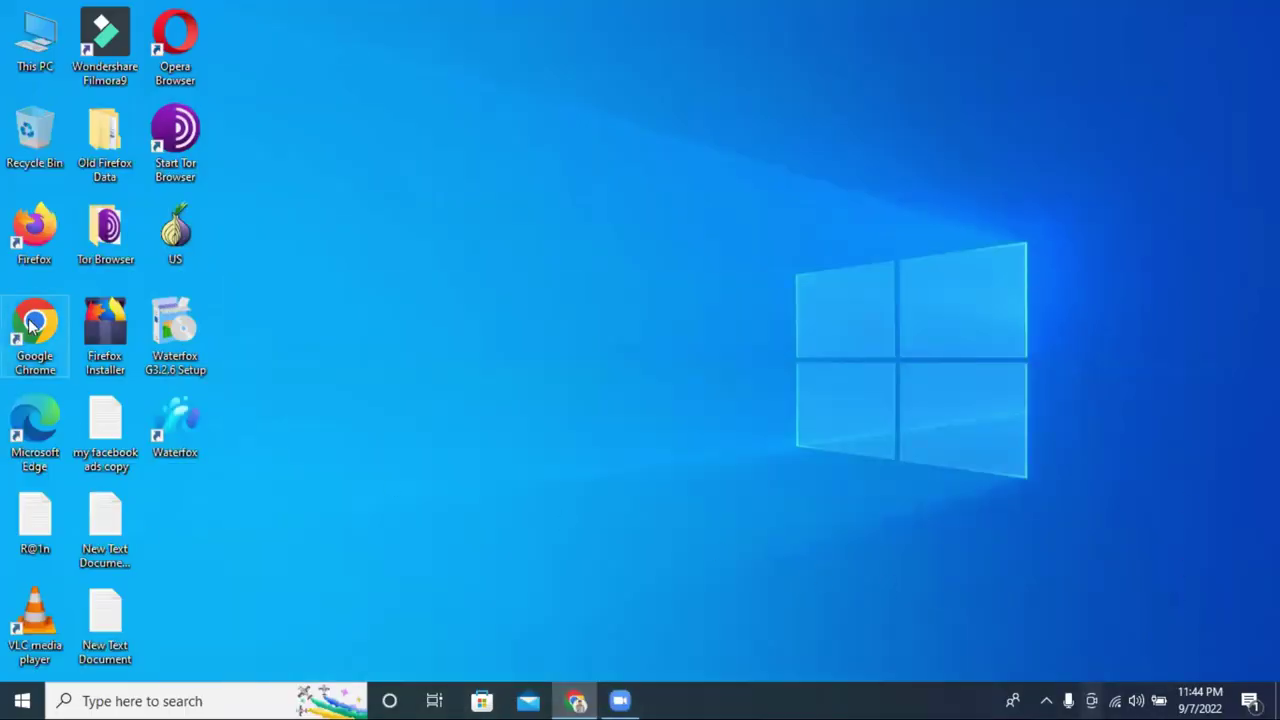
left_click(699, 584)
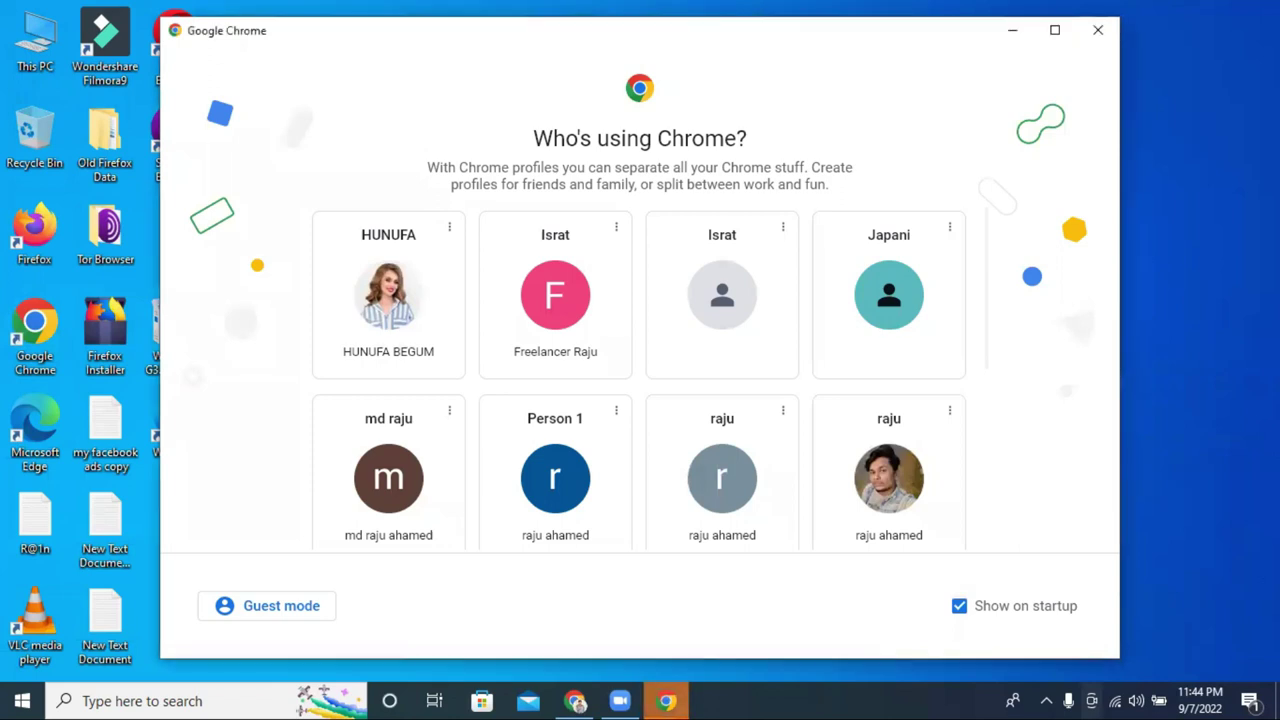
scroll(671, 271, "down", 4)
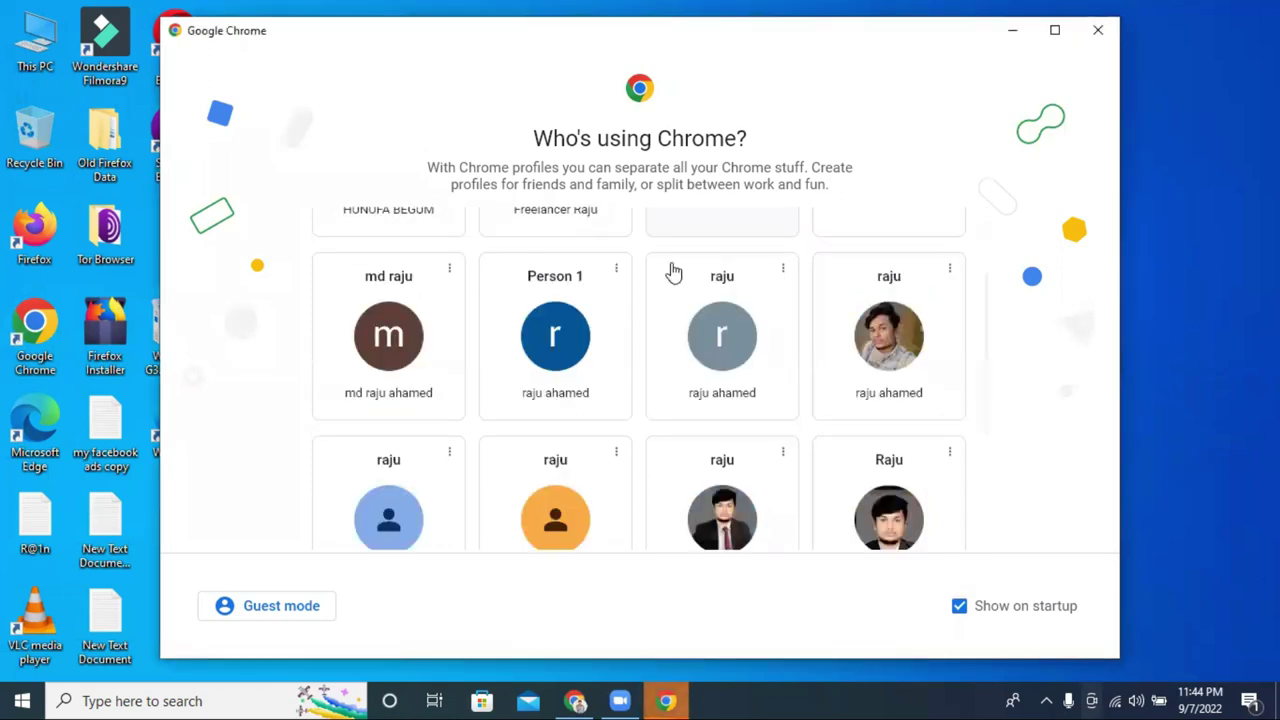
left_click(392, 482)
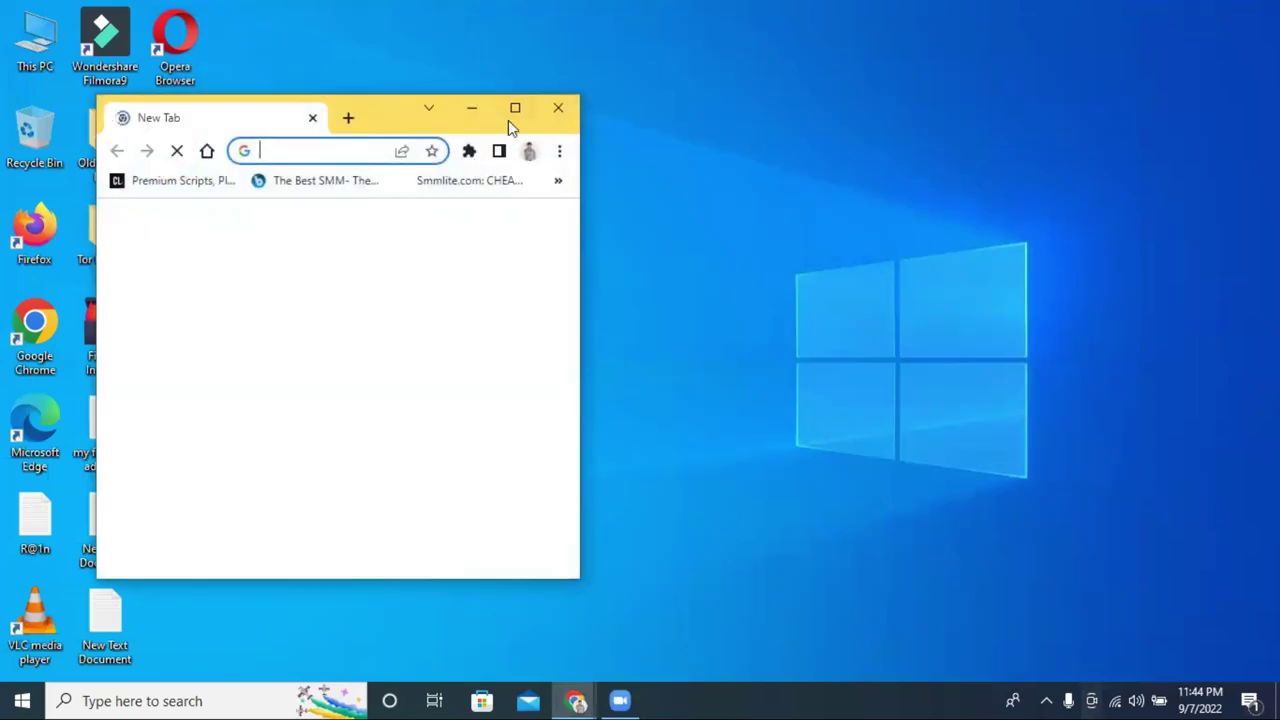
left_click(508, 118)
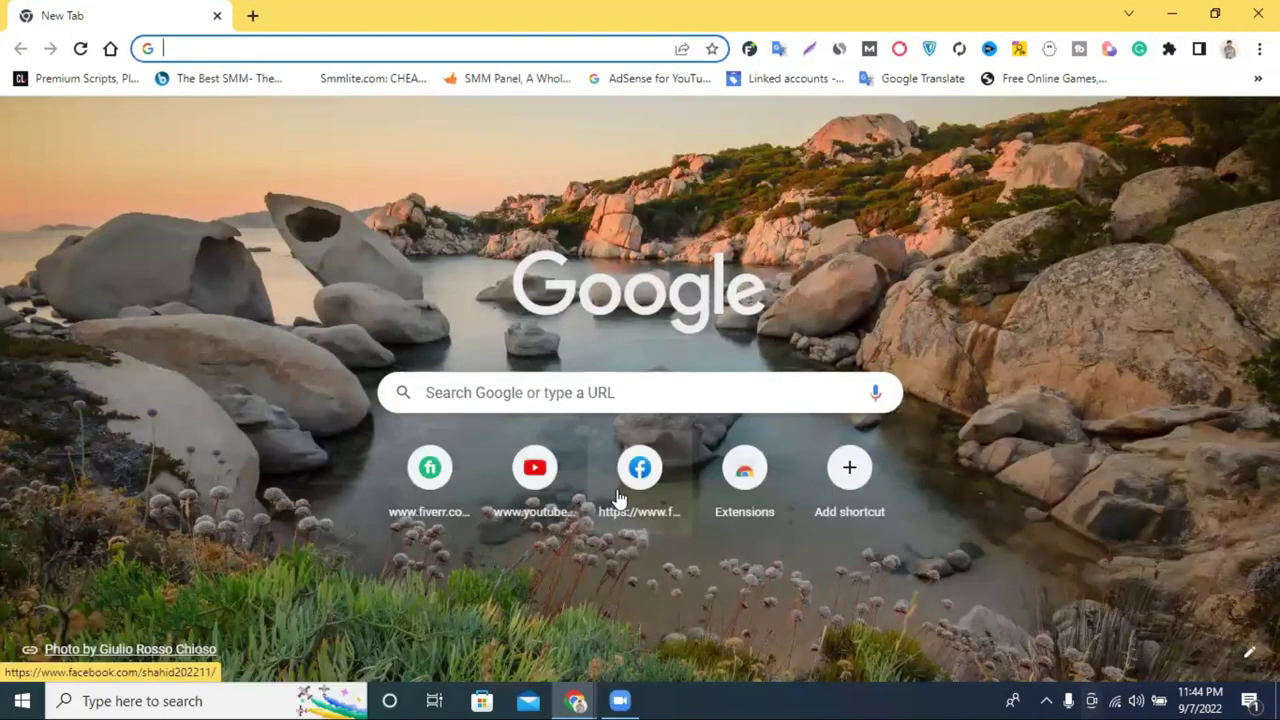
left_click(617, 497)
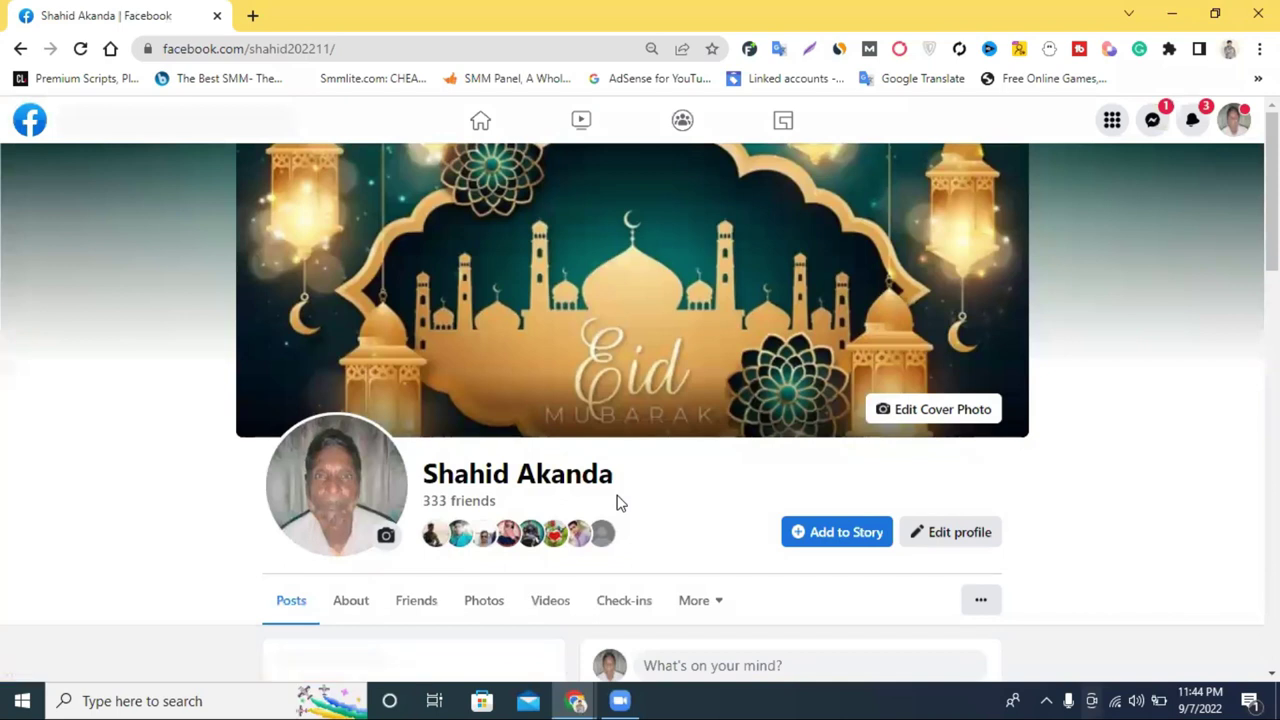
- Open the most recent Messenger conversation on Facebook and send the copied gig description as a message
scroll(617, 502, "down", 2)
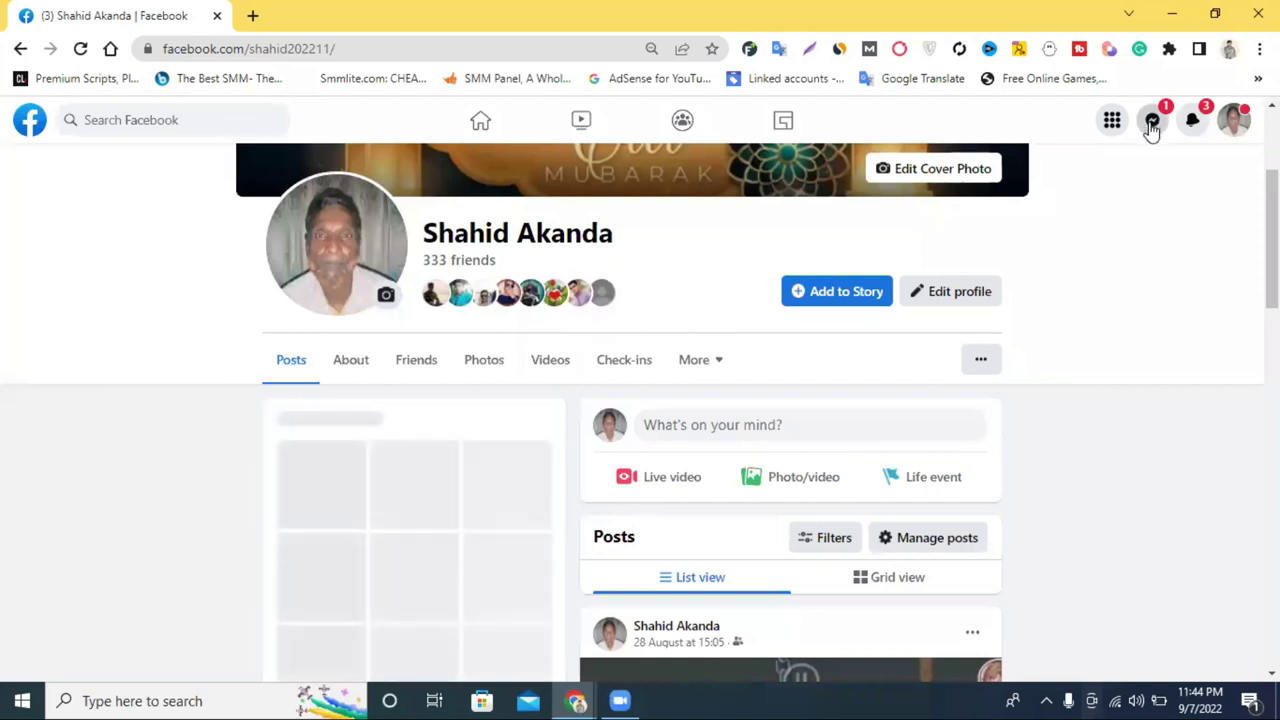
left_click(1152, 122)
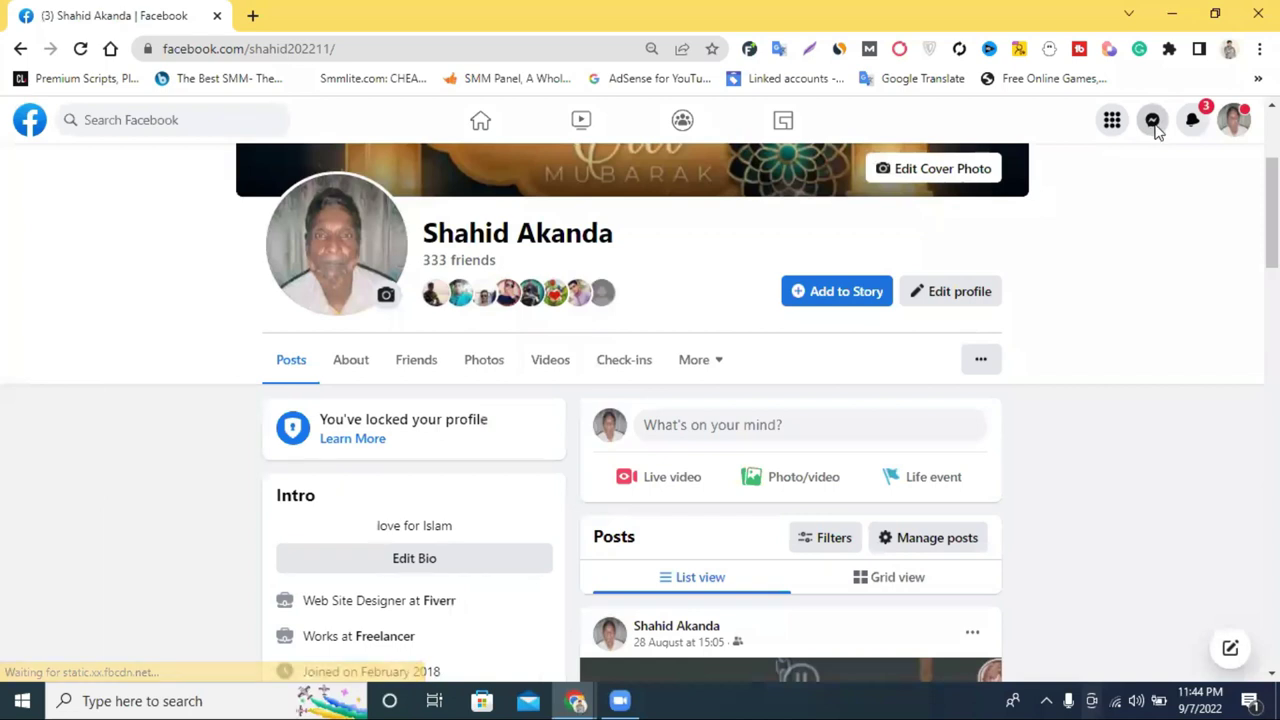
left_click(1153, 122)
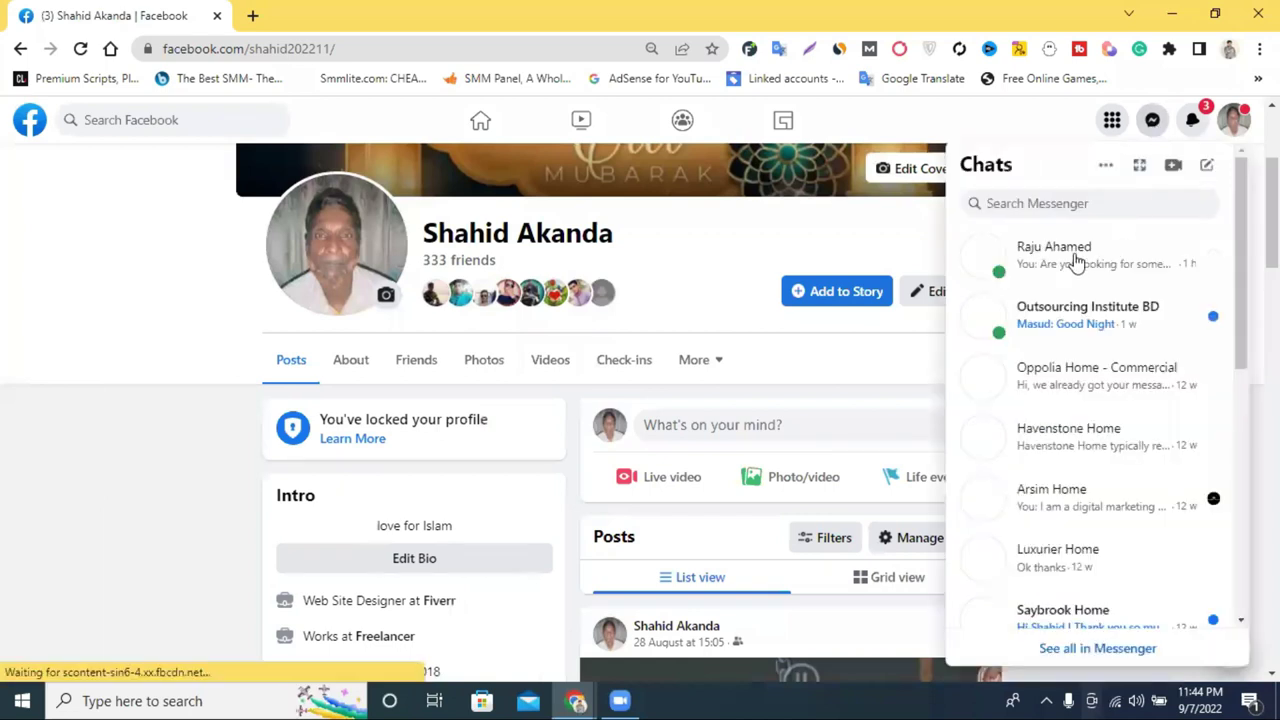
left_click(1076, 258)
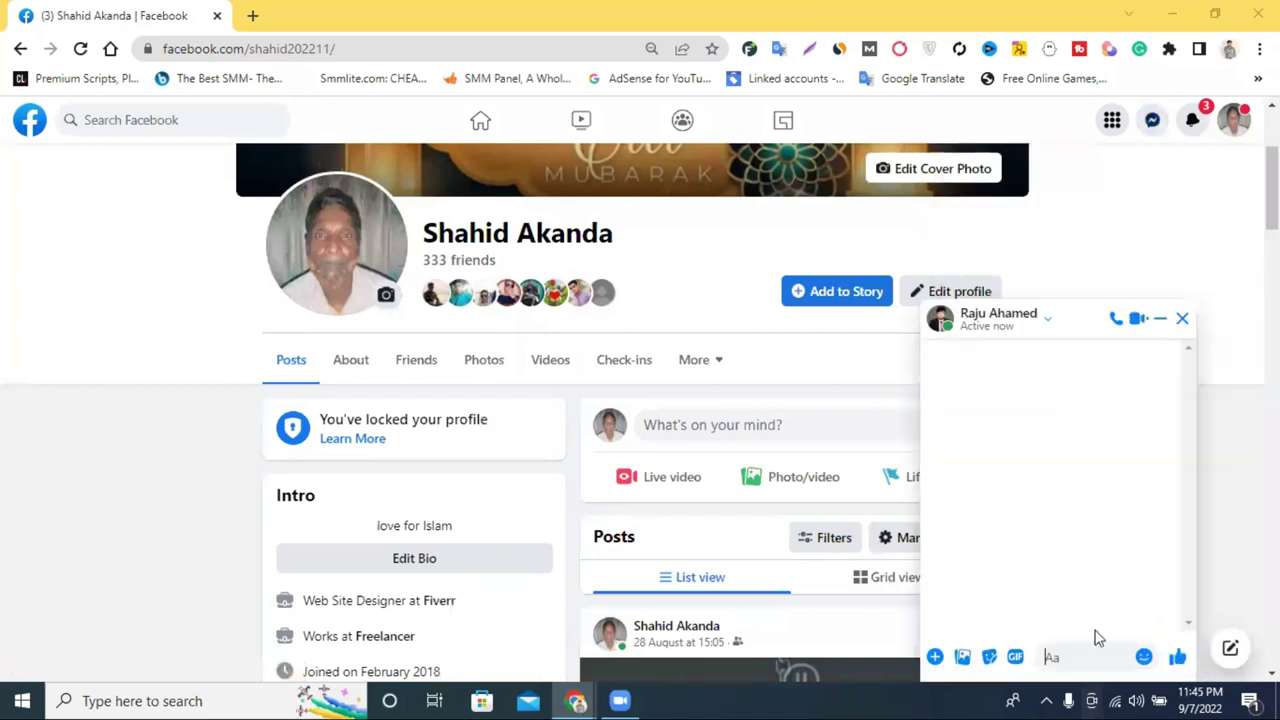
right_click(1062, 660)
left_click(1108, 516)
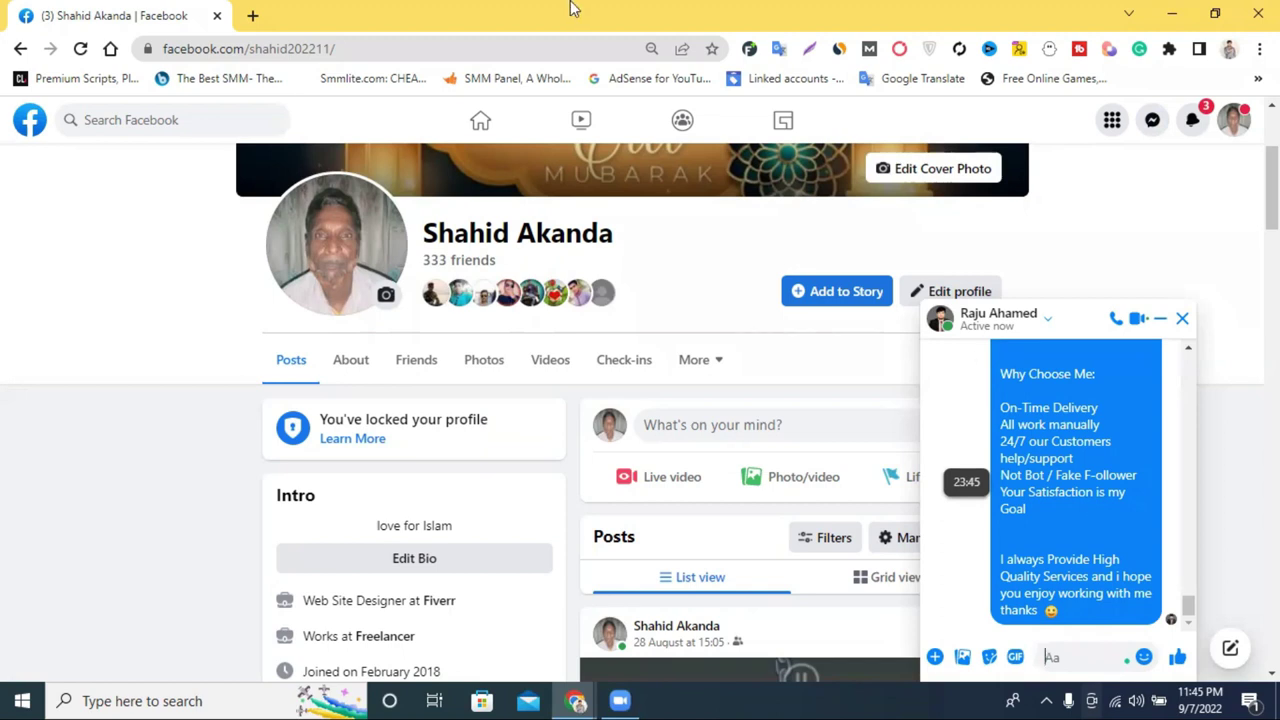
- Return to the gig's Description & FAQ stage and copy the "What do I need from you:" section with its list
left_click(252, 15)
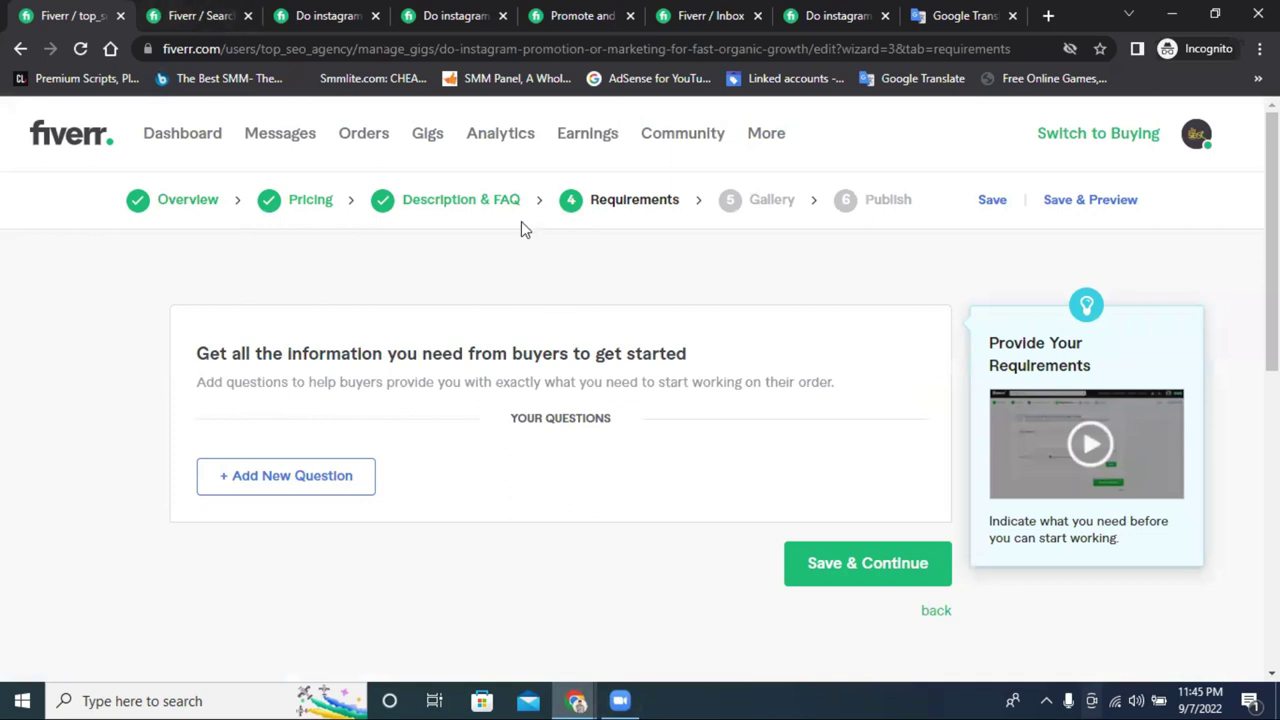
left_click(470, 203)
scroll(471, 206, "down", 3)
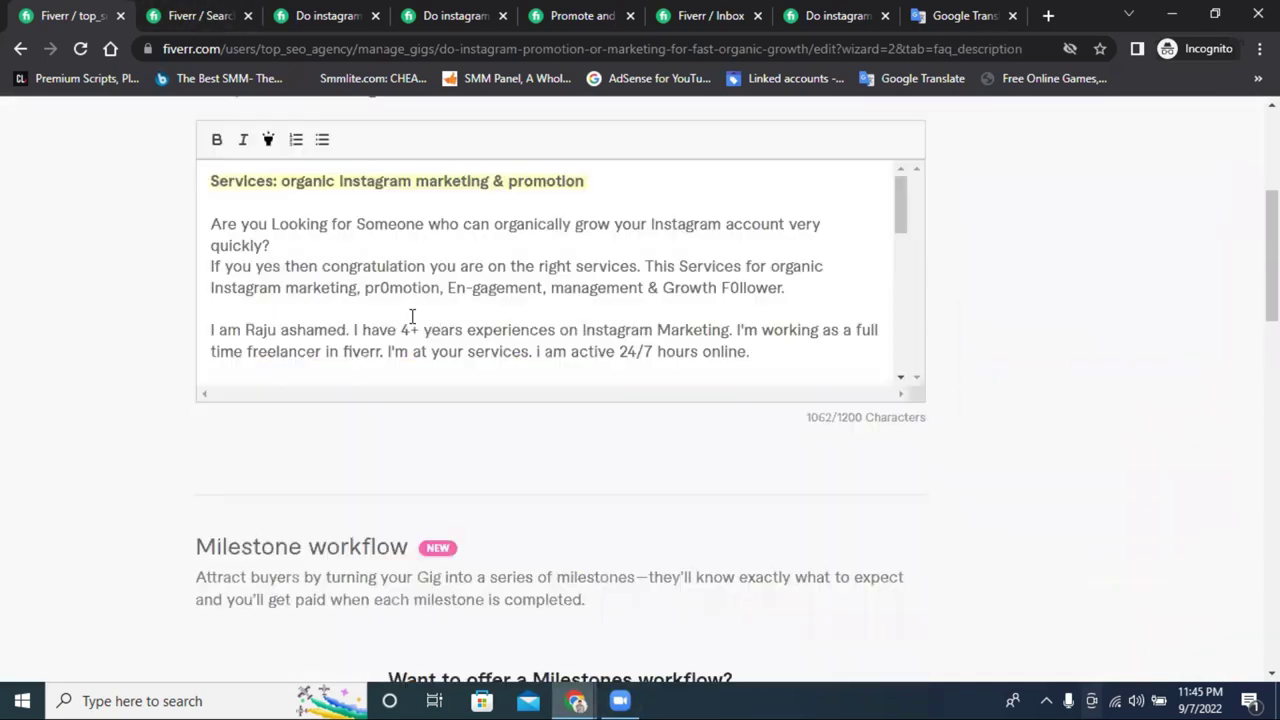
scroll(346, 277, "down", 5)
scroll(346, 277, "down", 1)
left_click_drag(390, 314, 205, 258)
right_click(226, 262)
left_click(347, 330)
scroll(540, 360, "up", 3)
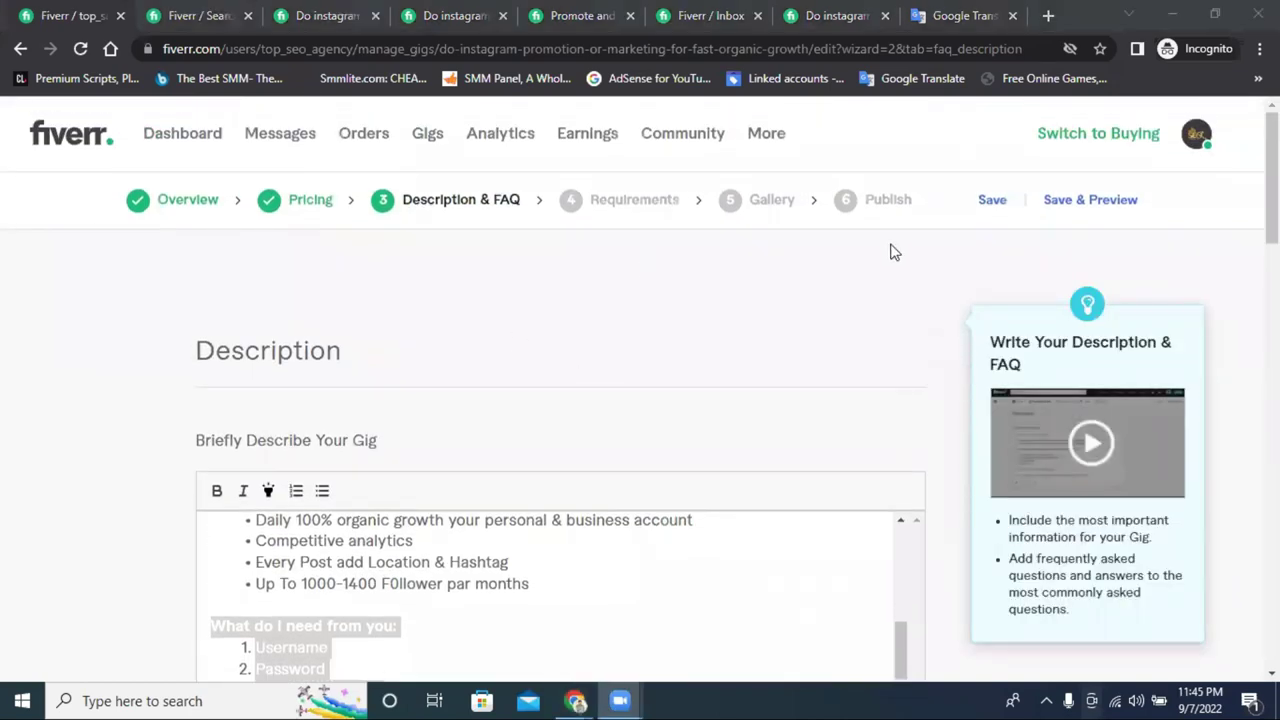
- Start a new question in the gig's Requirements stage, set its answer form to Attachment and paste the copied "What do I need from you:" text
left_click(630, 202)
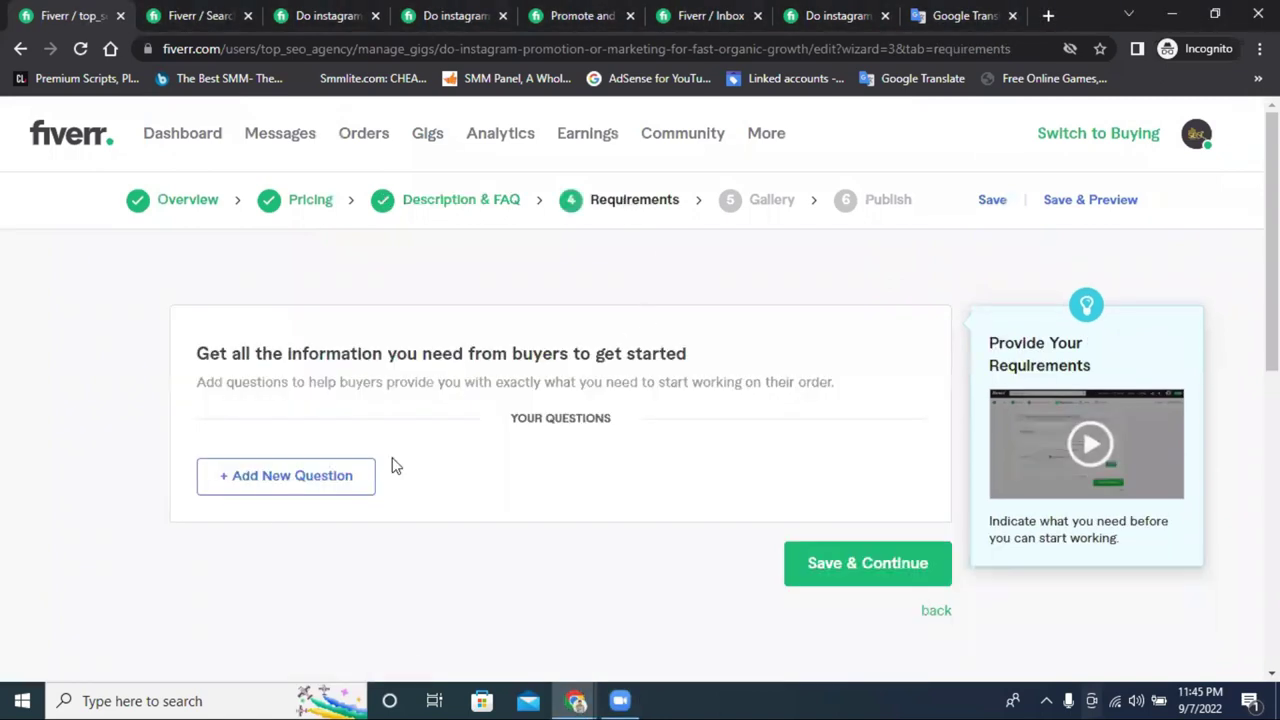
left_click(265, 490)
scroll(340, 490, "down", 1)
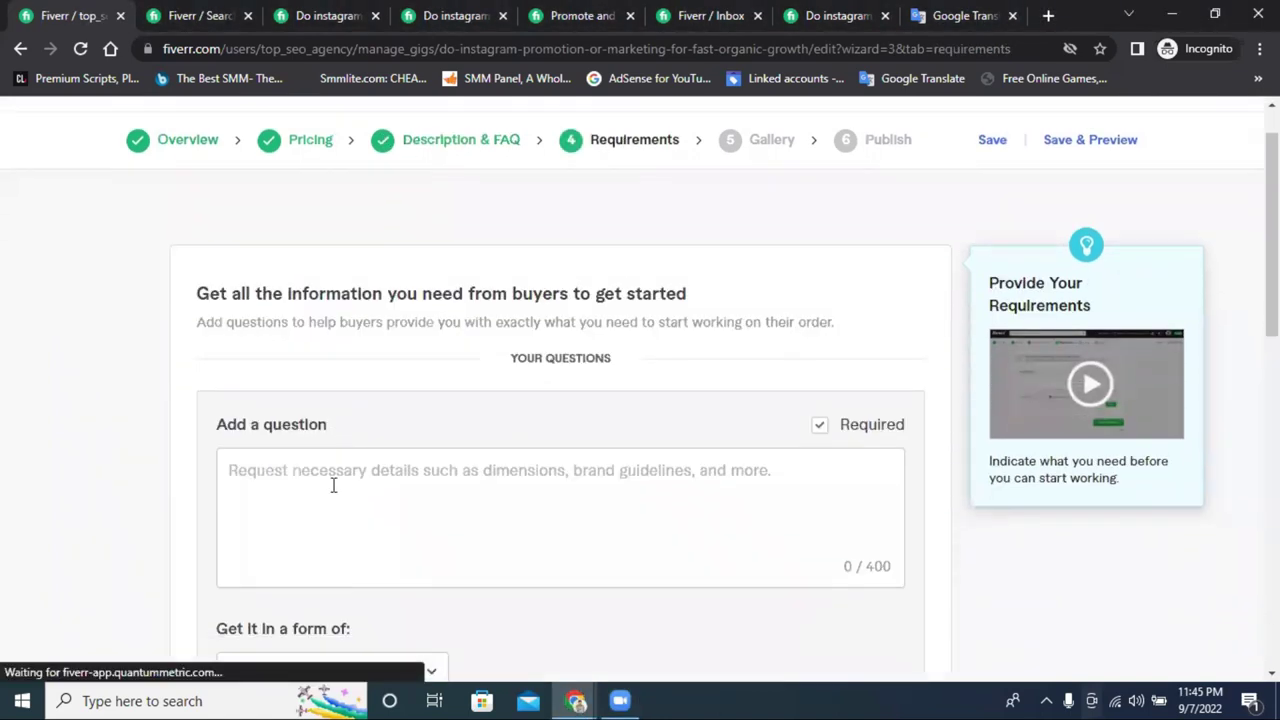
scroll(429, 501, "down", 2)
left_click(303, 457)
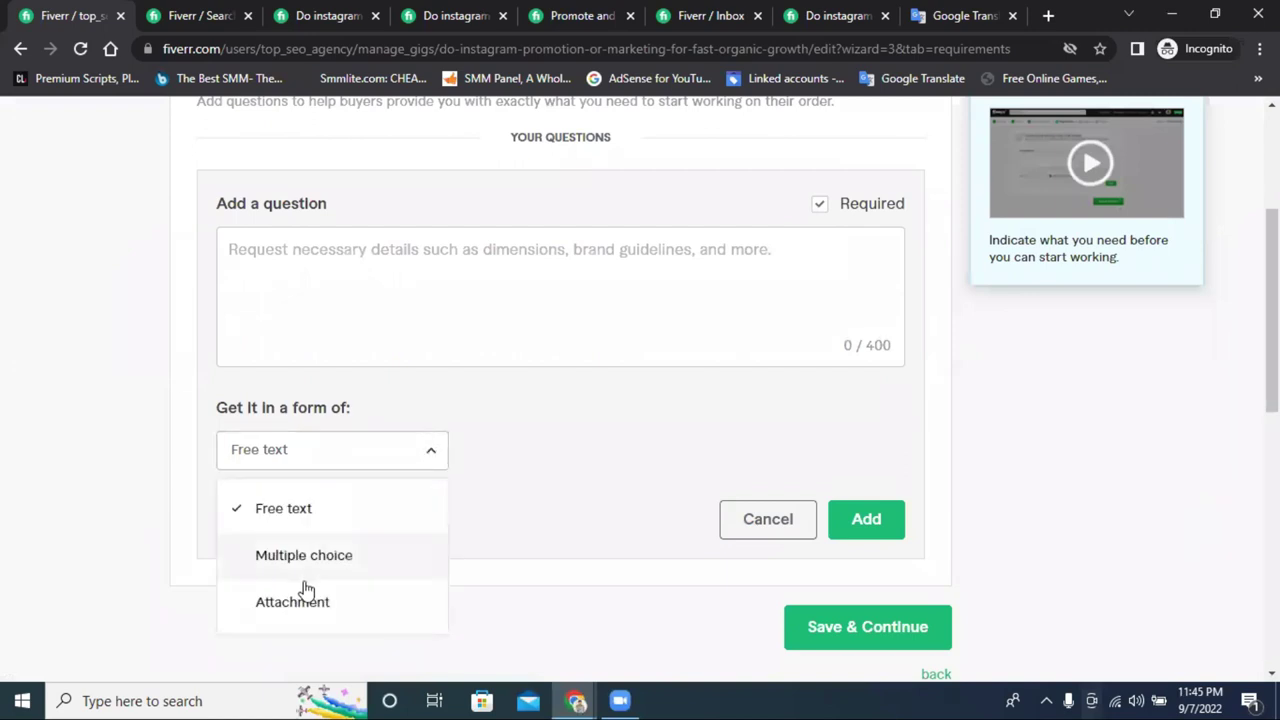
left_click(308, 602)
right_click(306, 268)
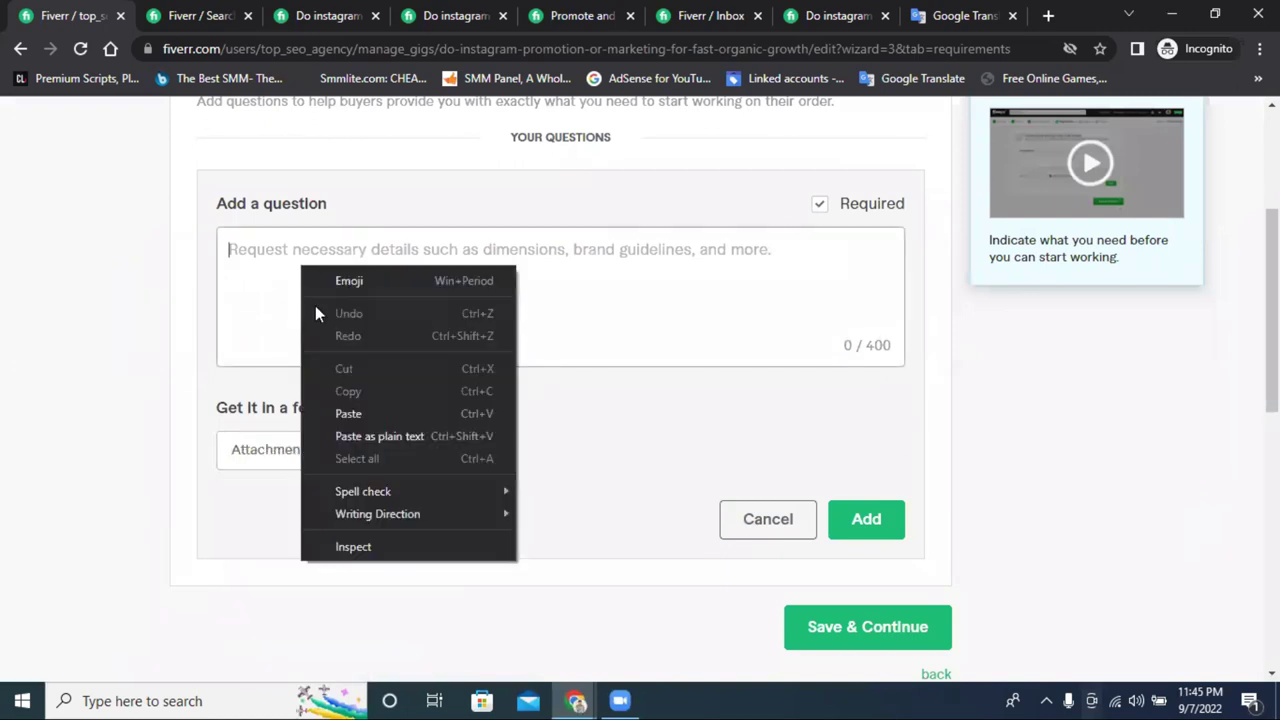
left_click(339, 413)
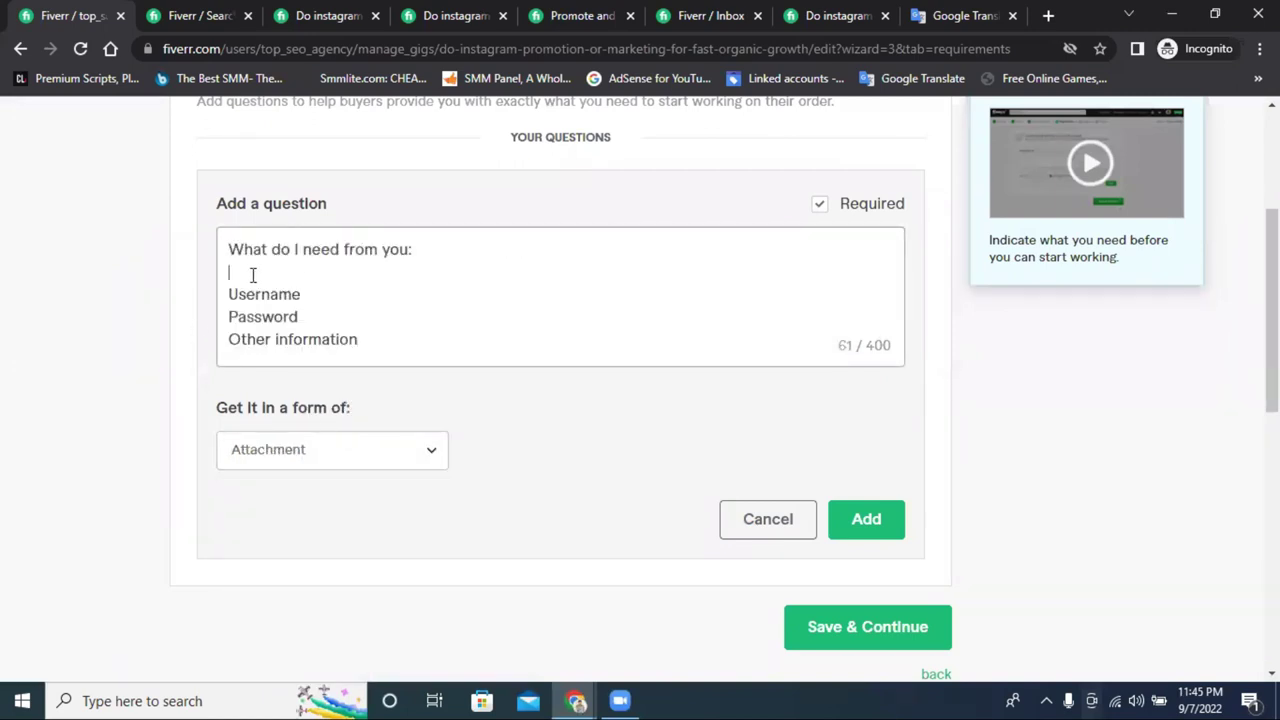
- Remove the blank line in the question and number its lines 1. Username, 2. Password and 3. Other information
key("BackSpace")
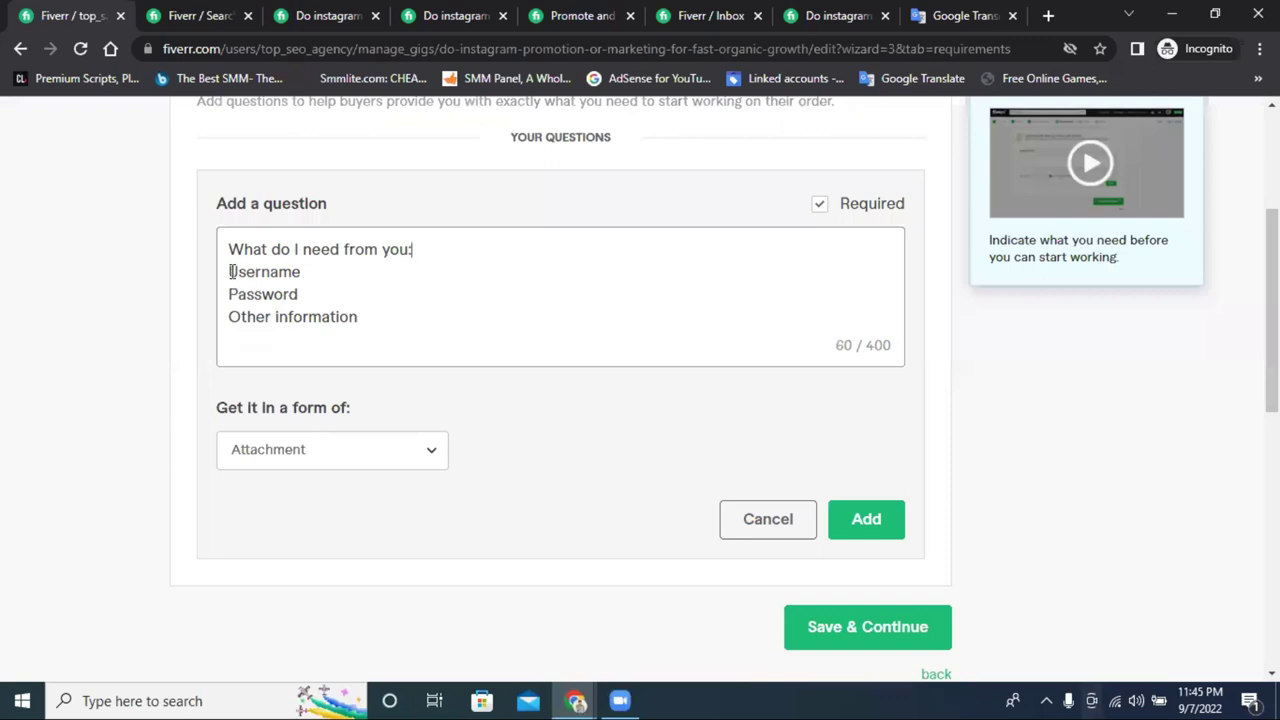
type("1.")
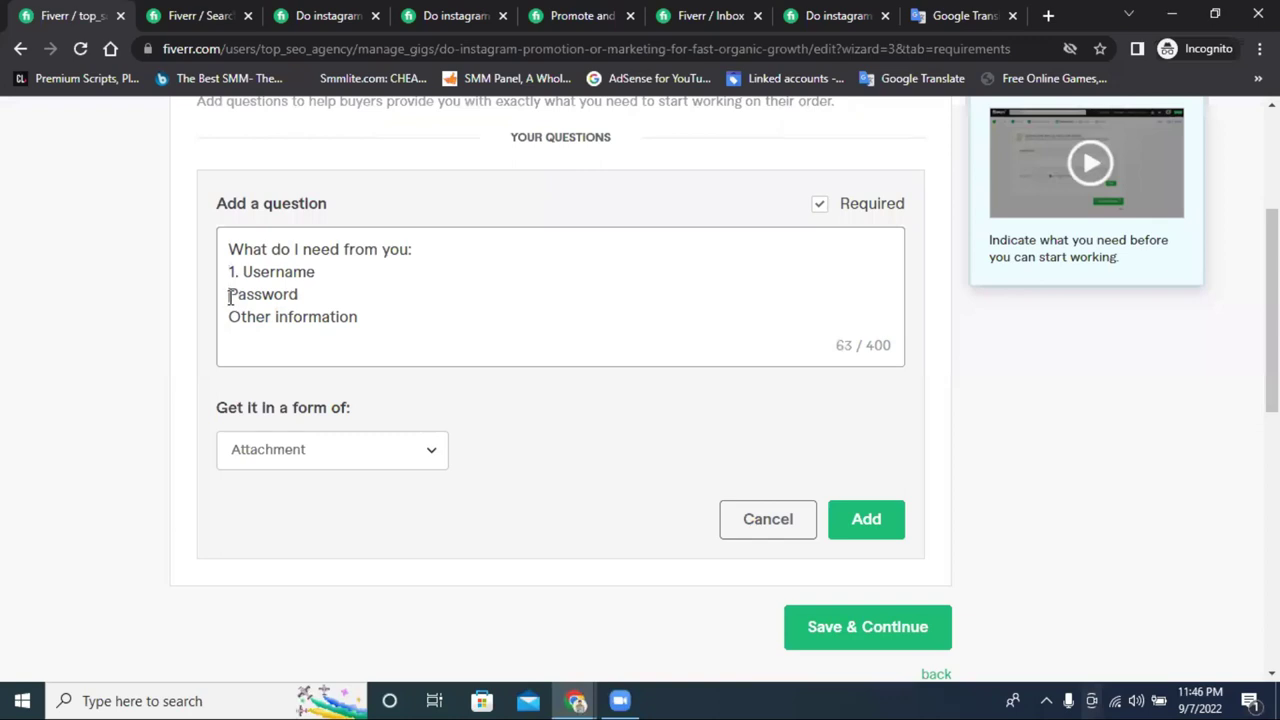
left_click(231, 296)
type("2.")
left_click(231, 316)
type("3.")
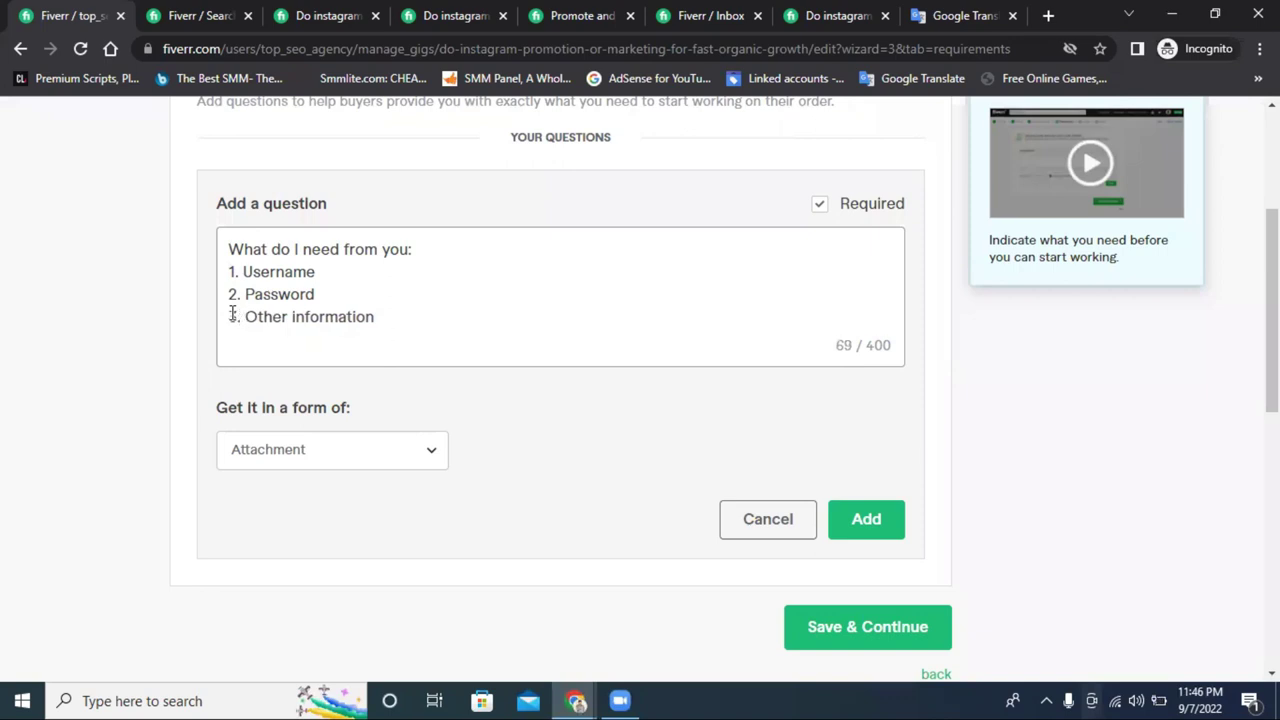
- Replace "Other information" in the third item with "IG Link" and add the question to the requirements
left_click_drag(416, 311, 255, 310)
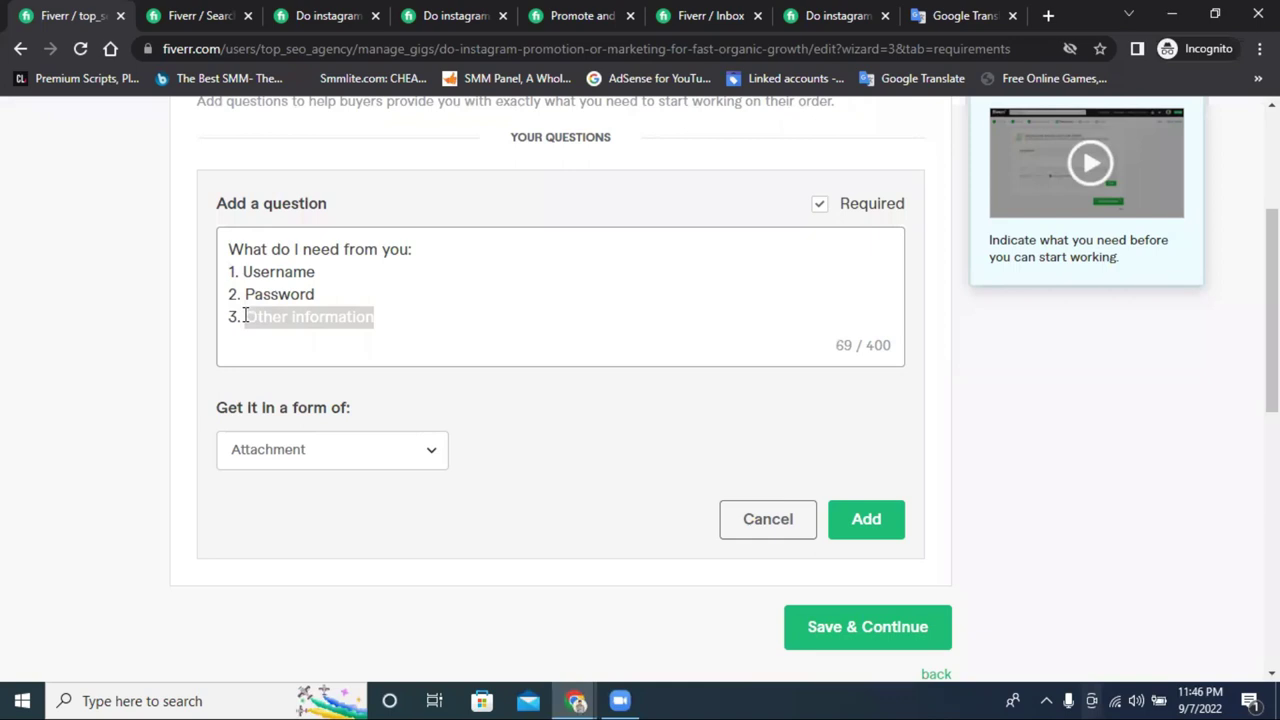
key("BackSpace")
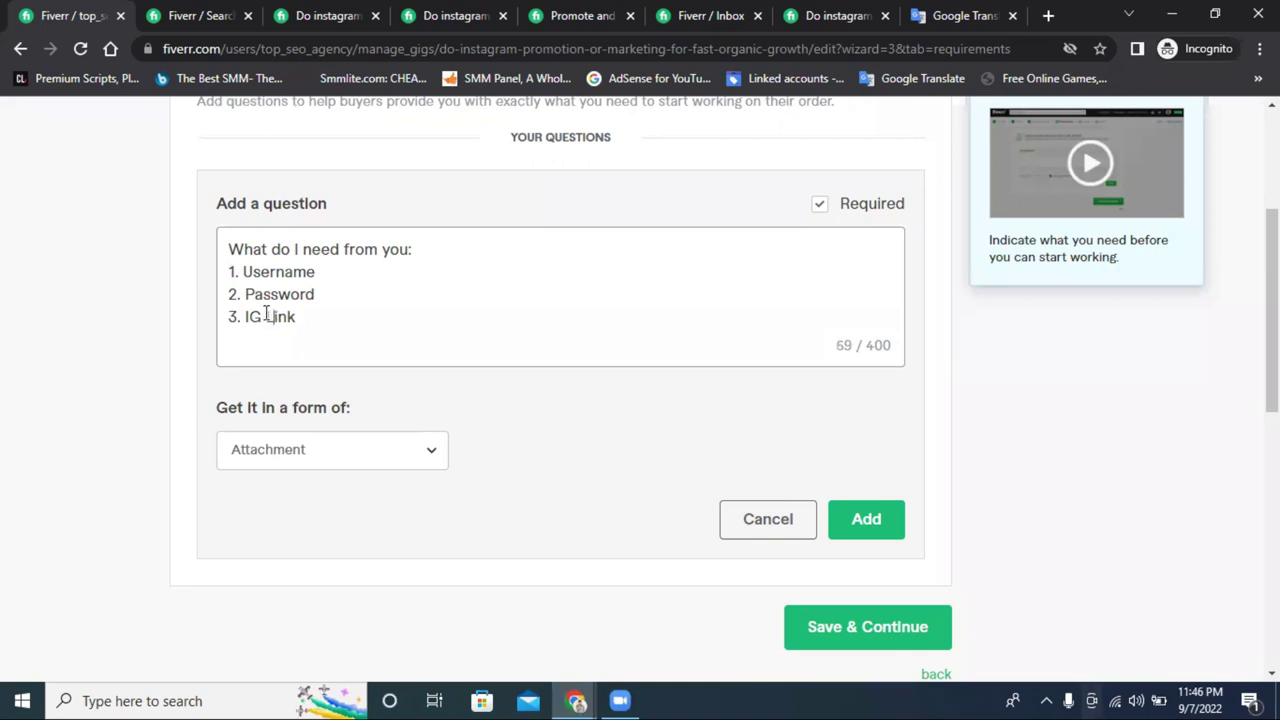
left_click(837, 523)
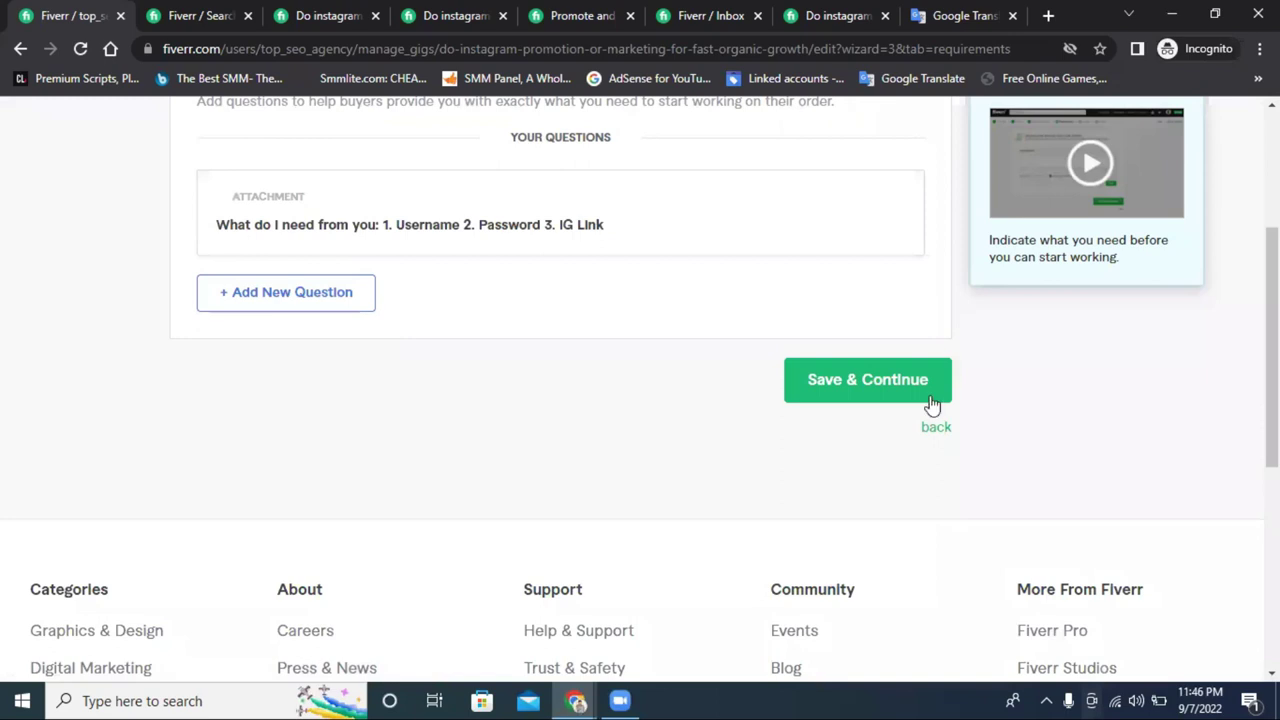
- Save the requirements to reach the Gallery stage, and skim the gig image guidelines to the end before closing them
left_click(869, 386)
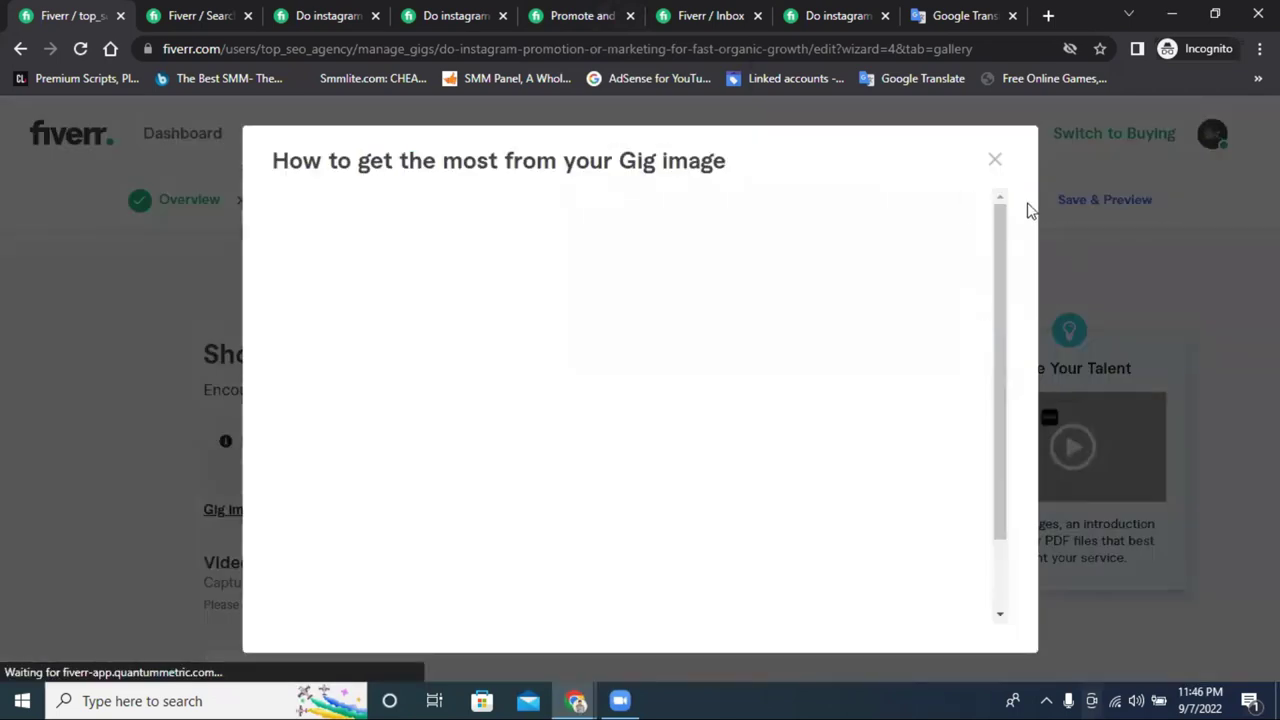
scroll(766, 430, "down", 15)
scroll(770, 538, "down", 15)
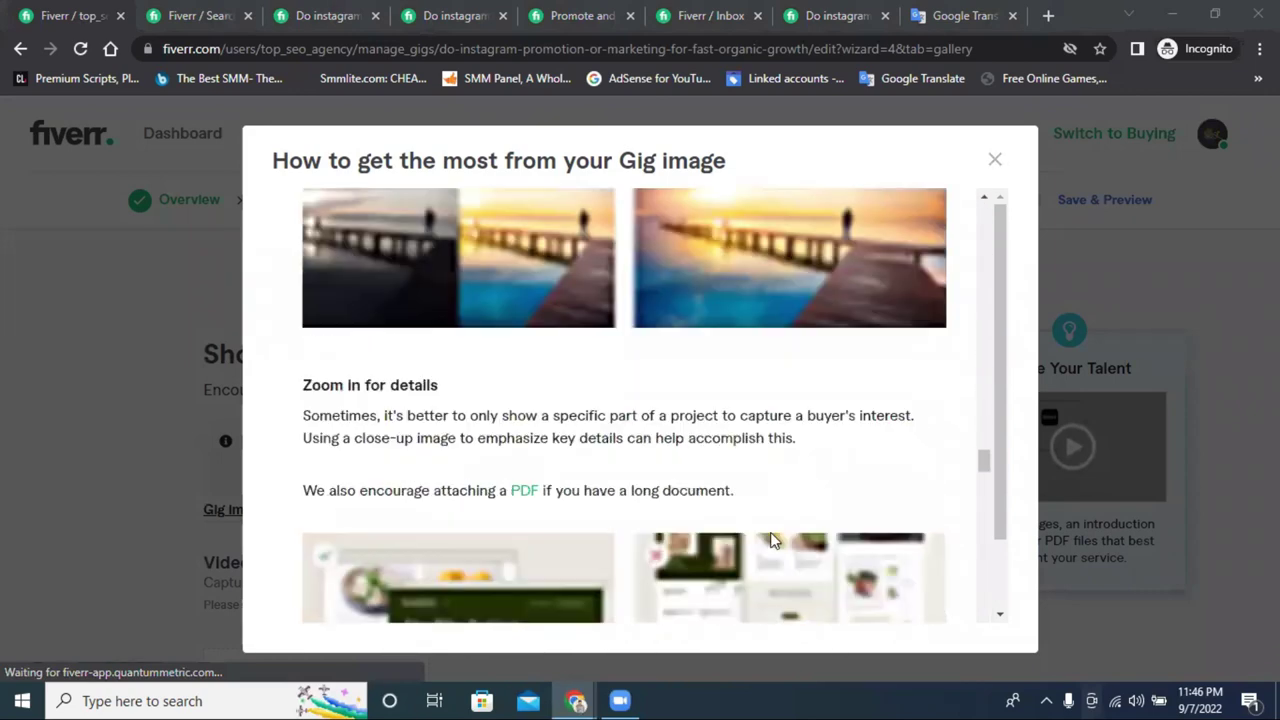
scroll(783, 540, "down", 3)
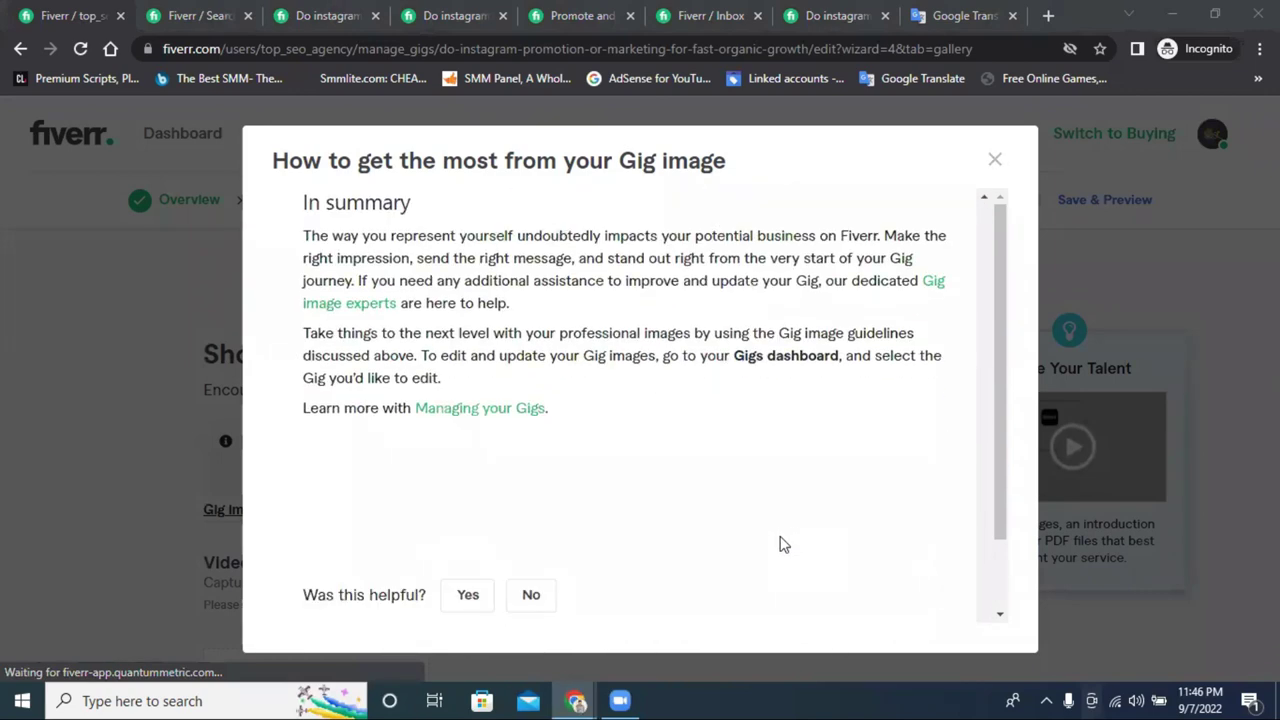
scroll(855, 375, "down", 2)
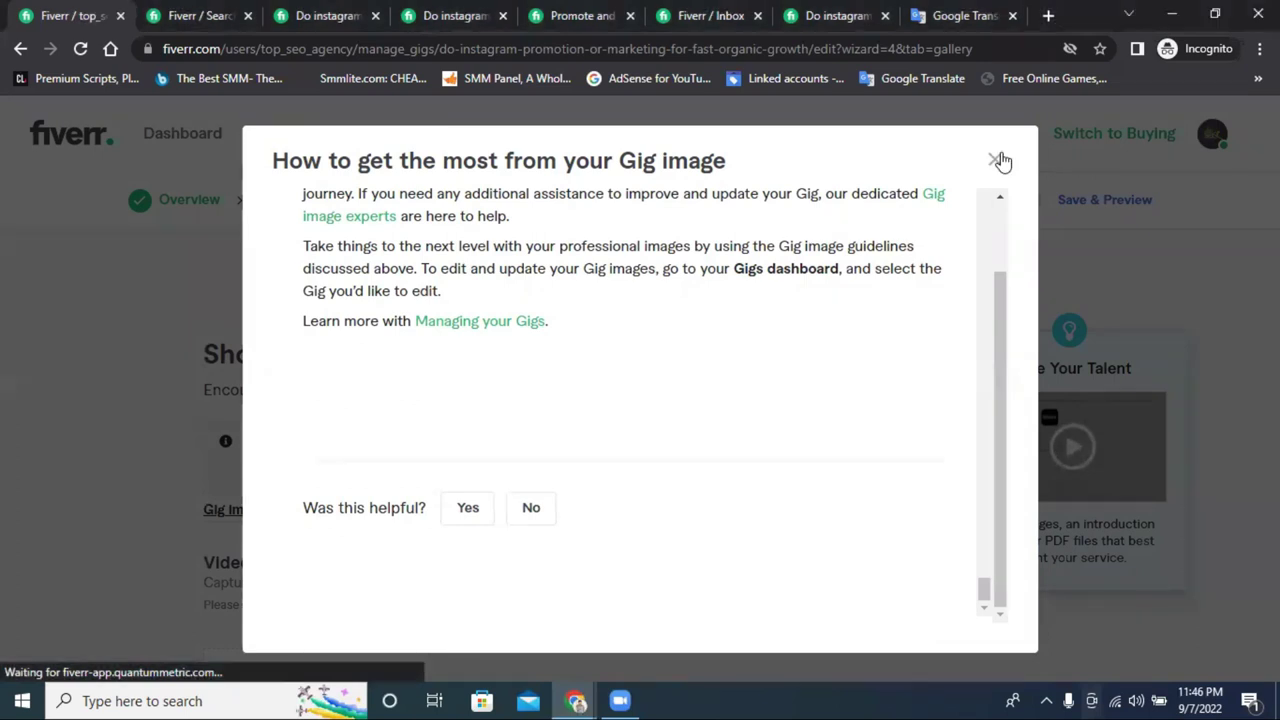
left_click(995, 160)
scroll(670, 423, "down", 5)
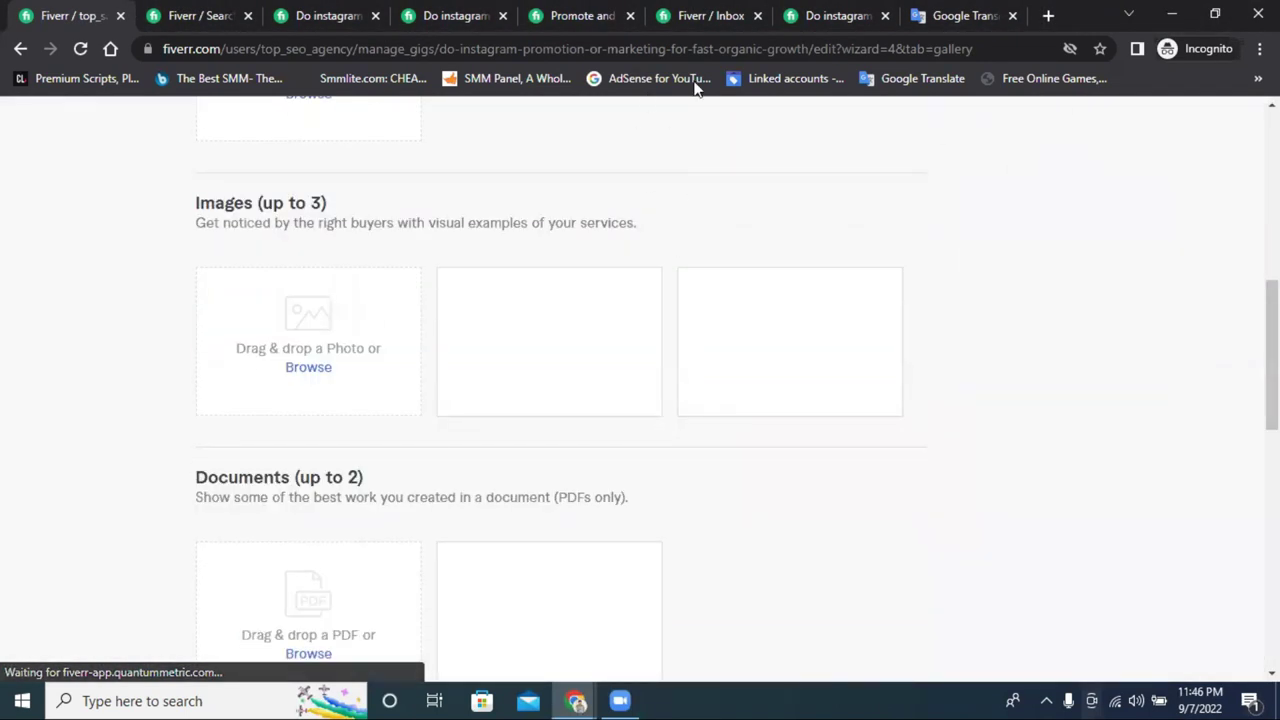
- Examine the main gallery image of the competing Instagram marketing gig as a reference for the gig's own image
left_click(705, 15)
left_click(806, 14)
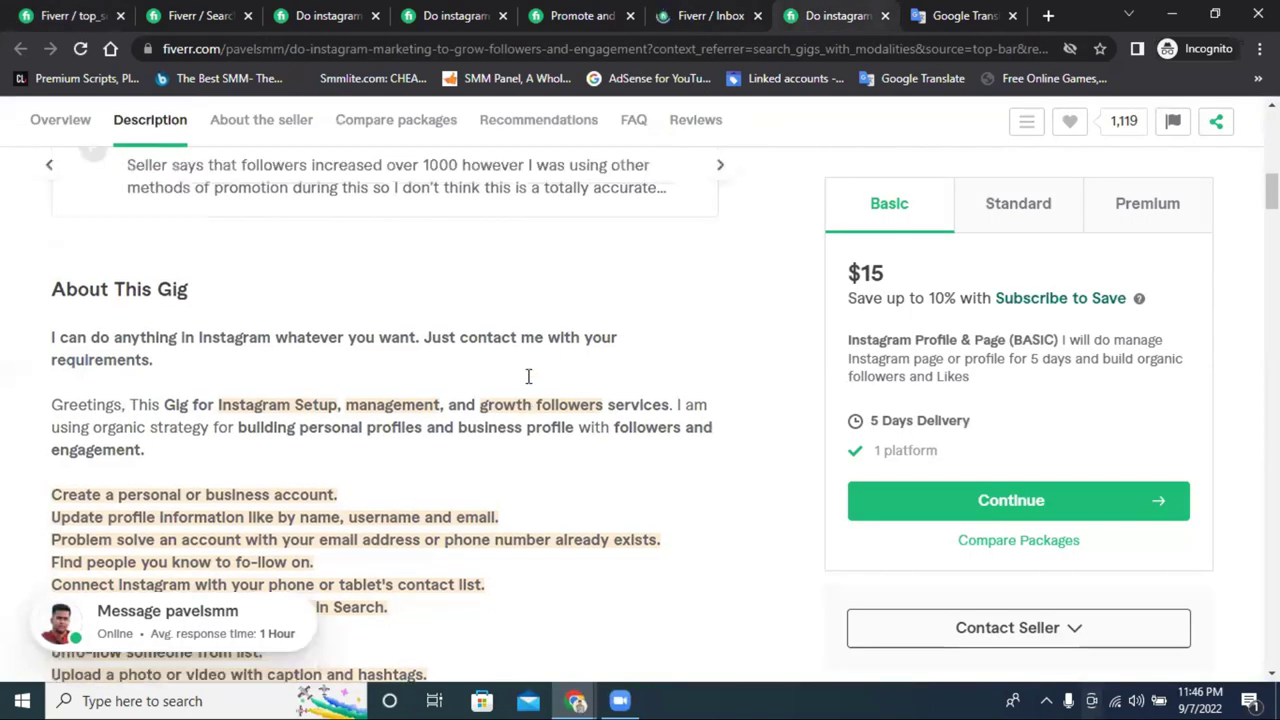
scroll(528, 380, "up", 10)
scroll(530, 385, "down", 3)
scroll(586, 431, "up", 1)
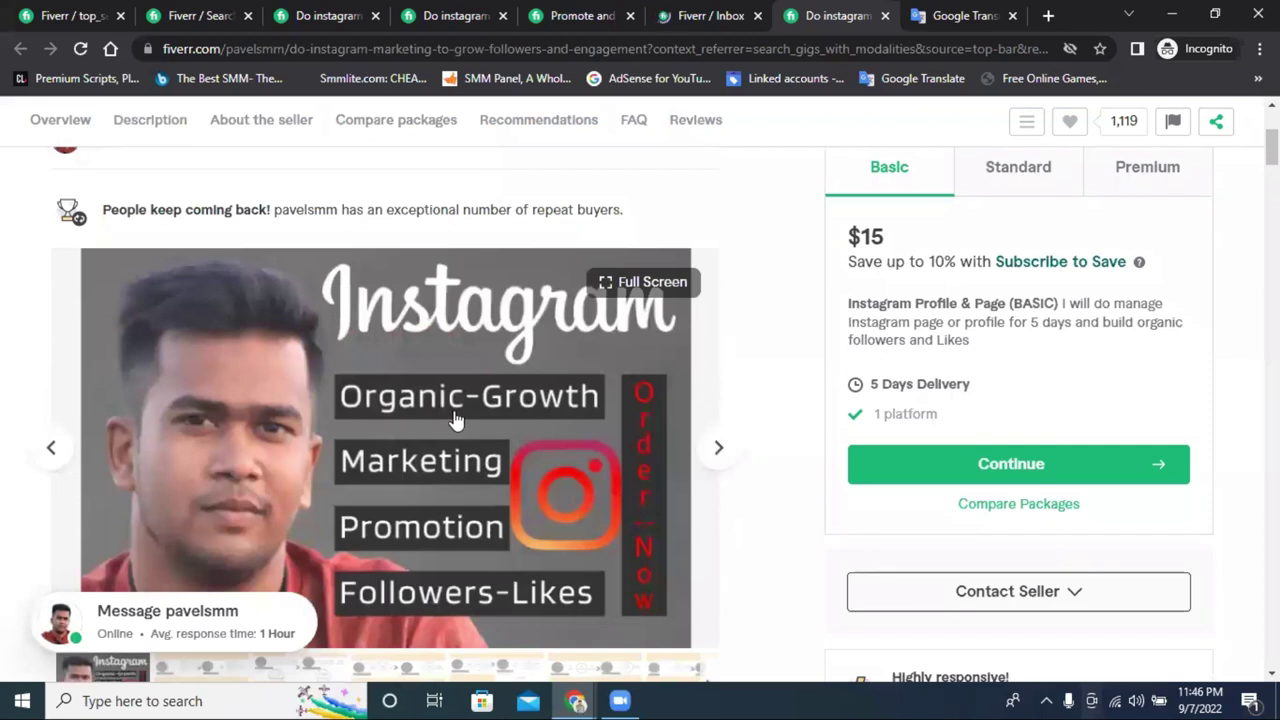
scroll(557, 443, "down", 2)
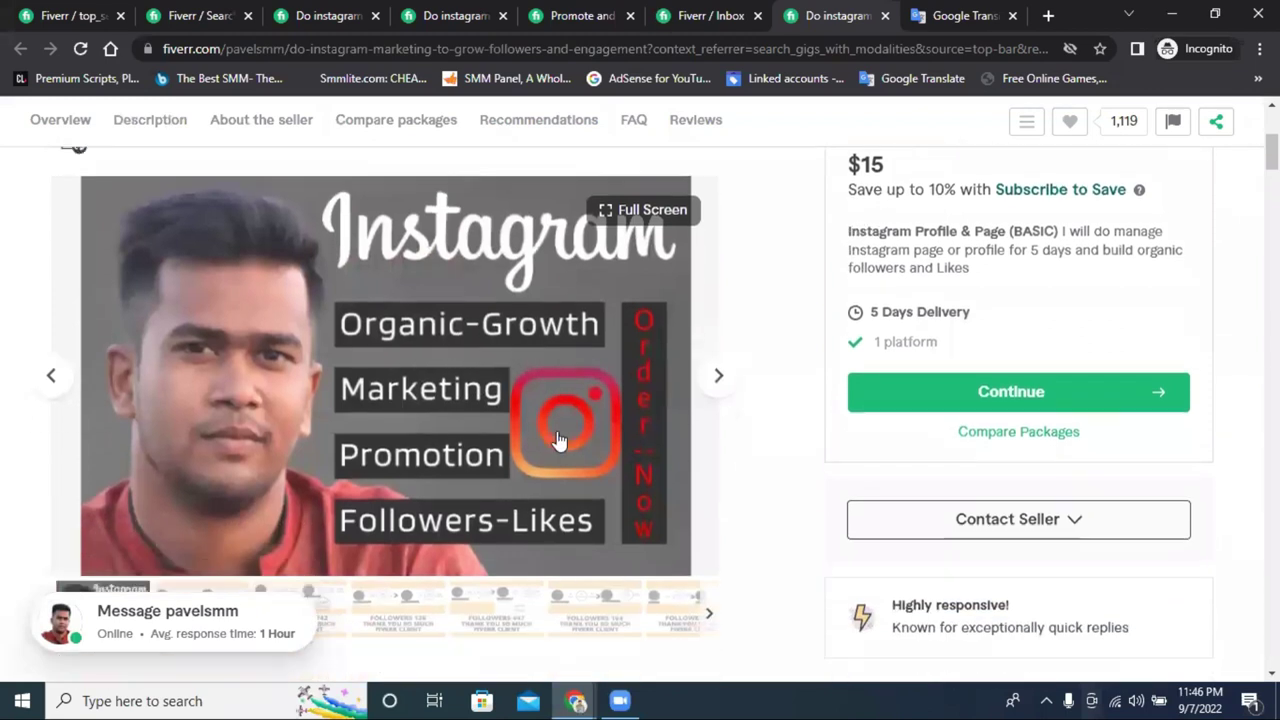
scroll(558, 441, "up", 2)
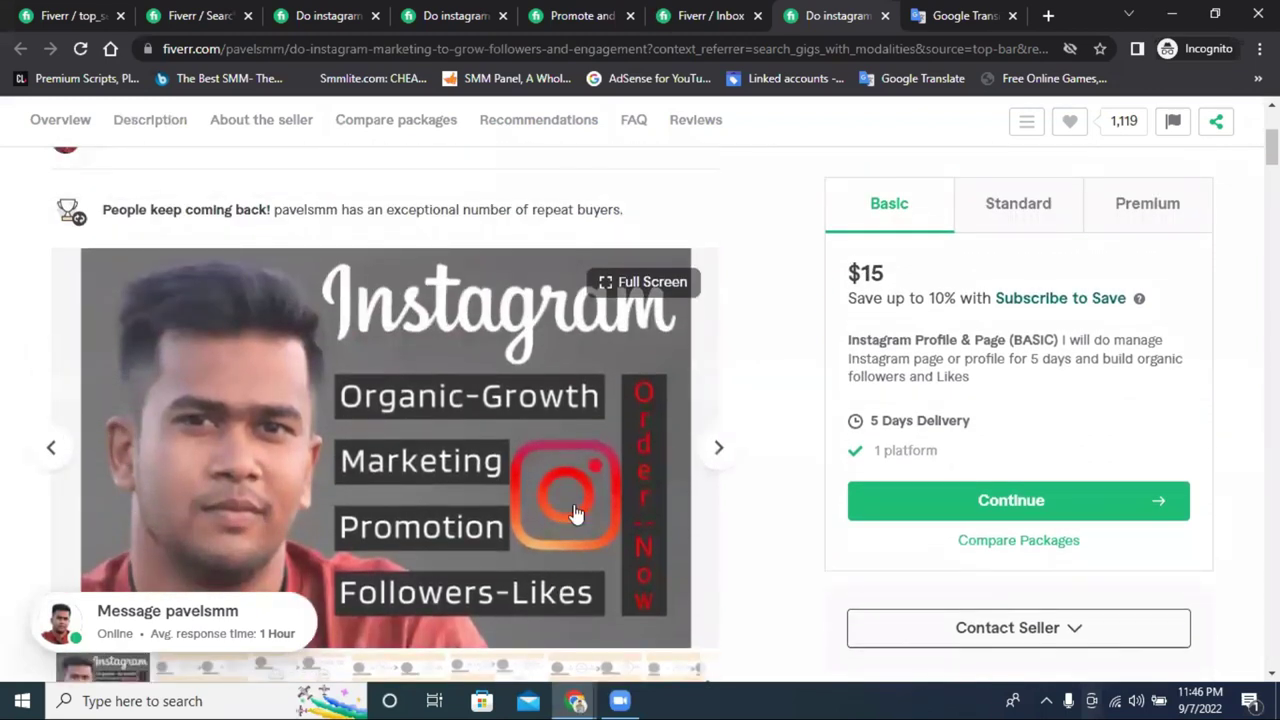
- Switch to the other Chrome window, go to canva.com and create a design in the recent custom size 1280 × 769 px
mouse_move(576, 698)
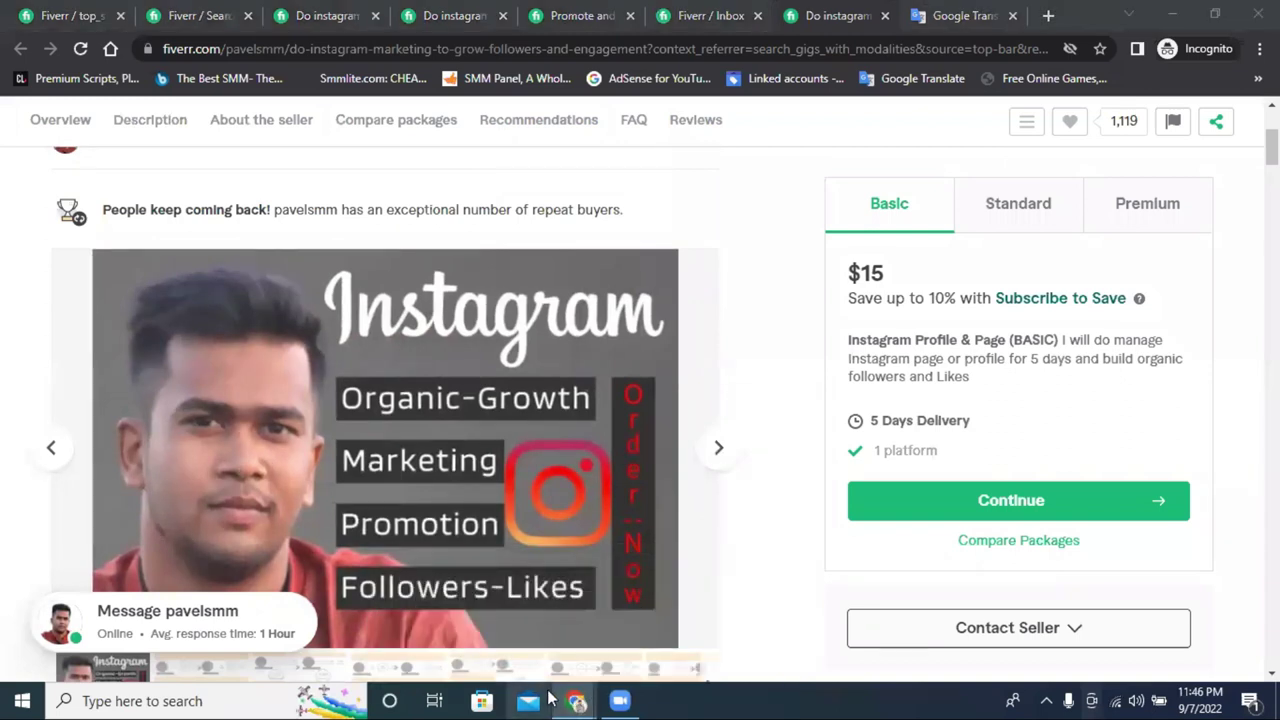
left_click(636, 634)
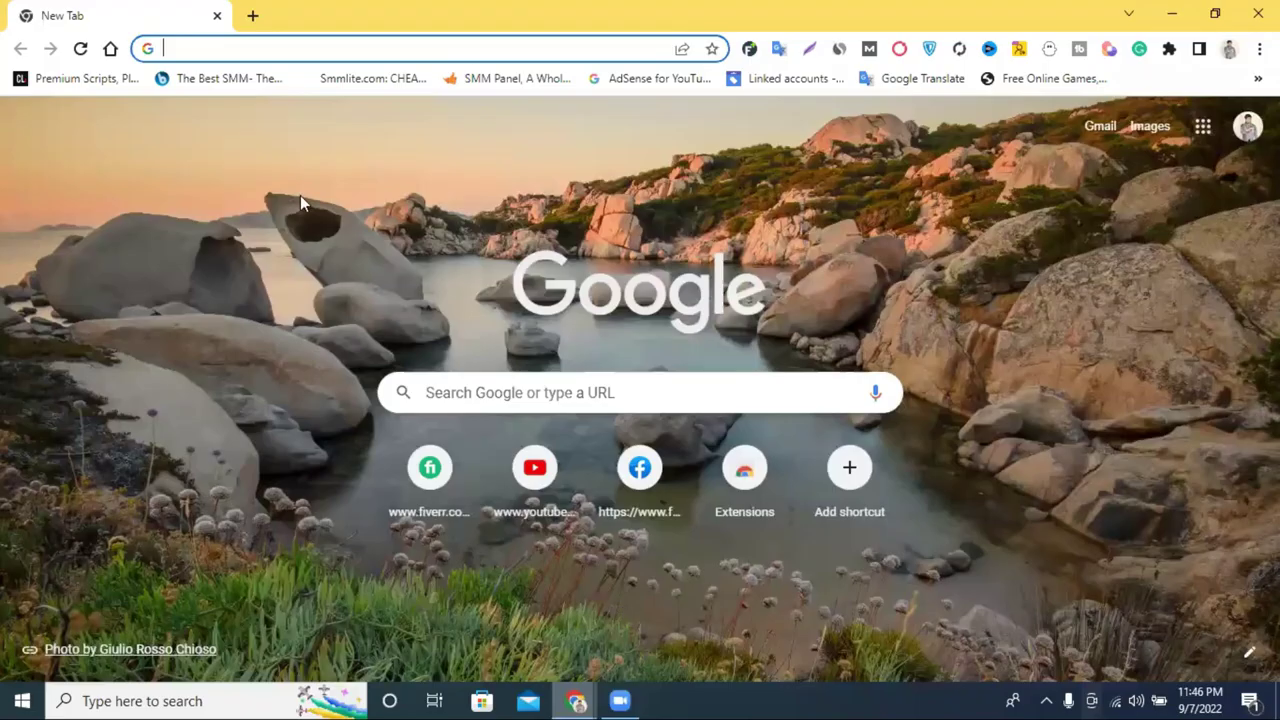
left_click(245, 49)
type("canva.com")
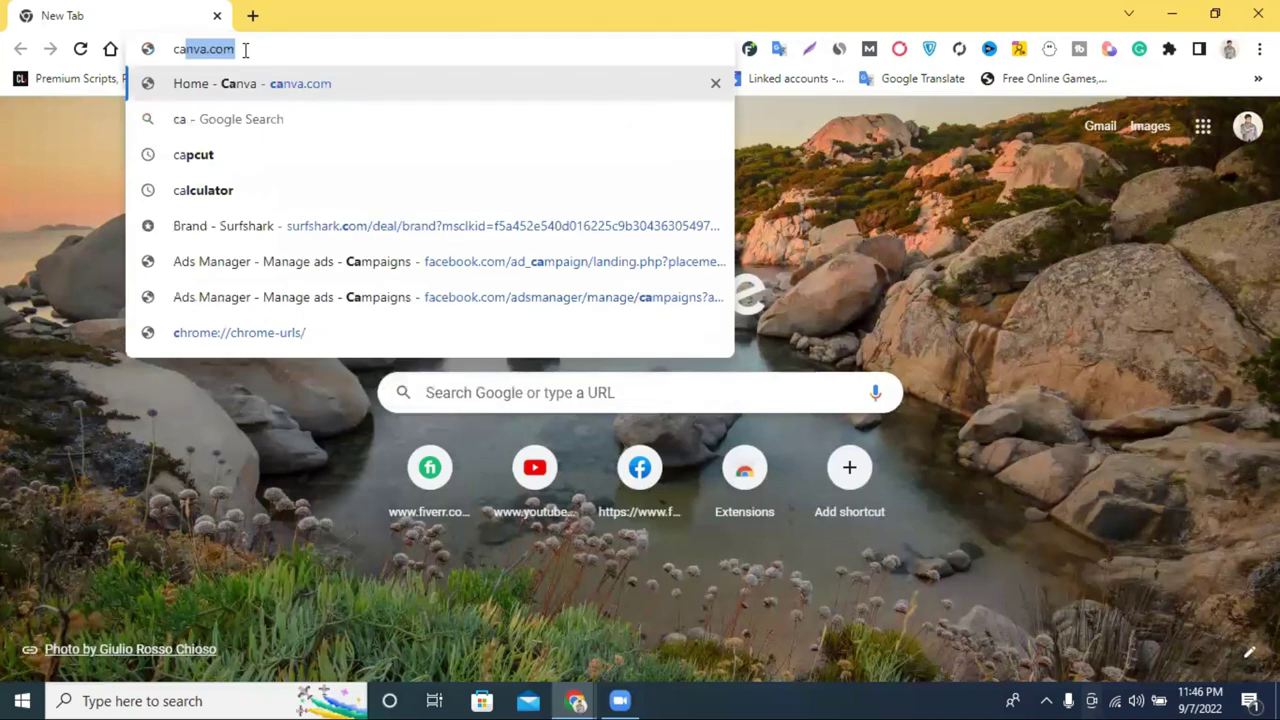
key("Return")
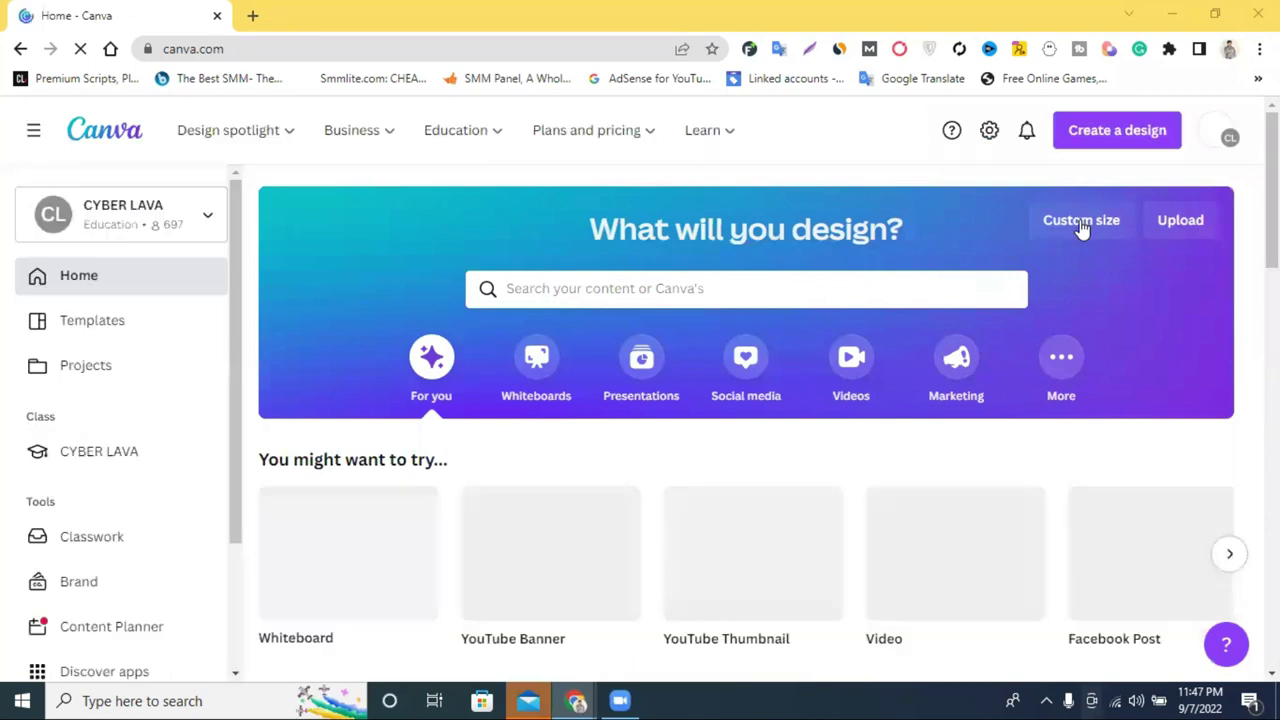
left_click(1082, 225)
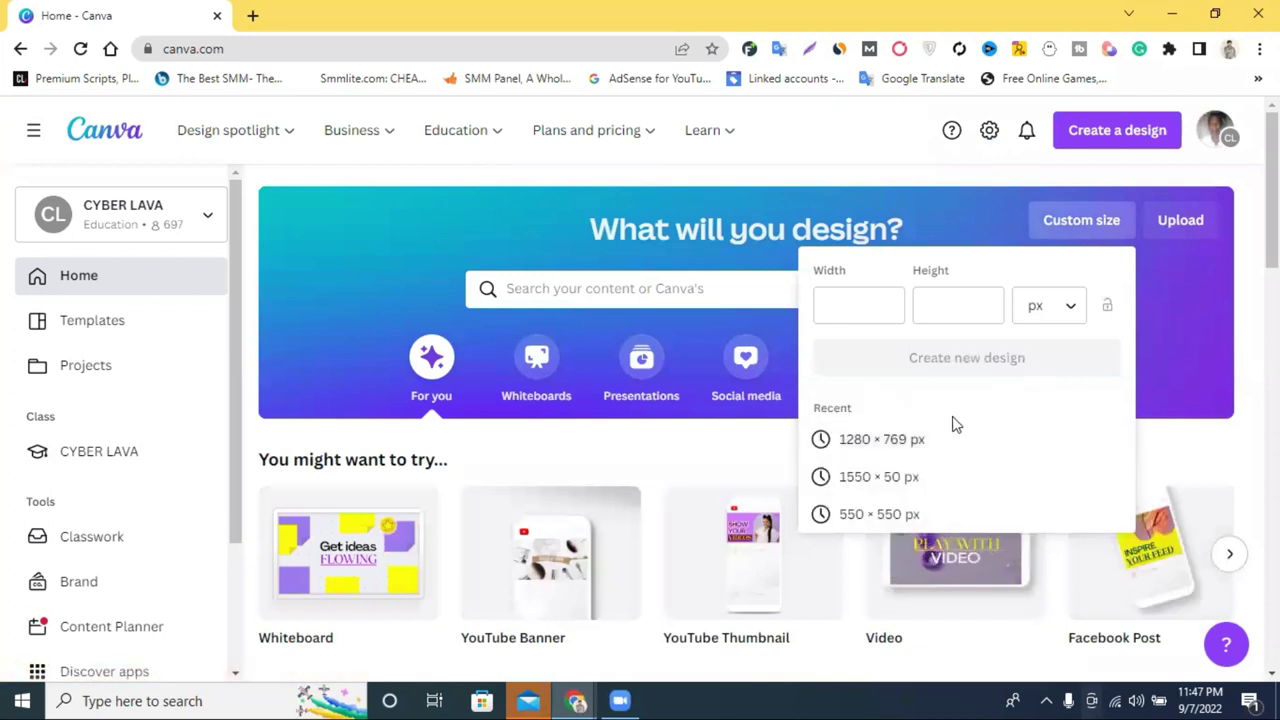
left_click(878, 440)
left_click(145, 8)
left_click(257, 9)
left_click(109, 6)
left_click(360, 30)
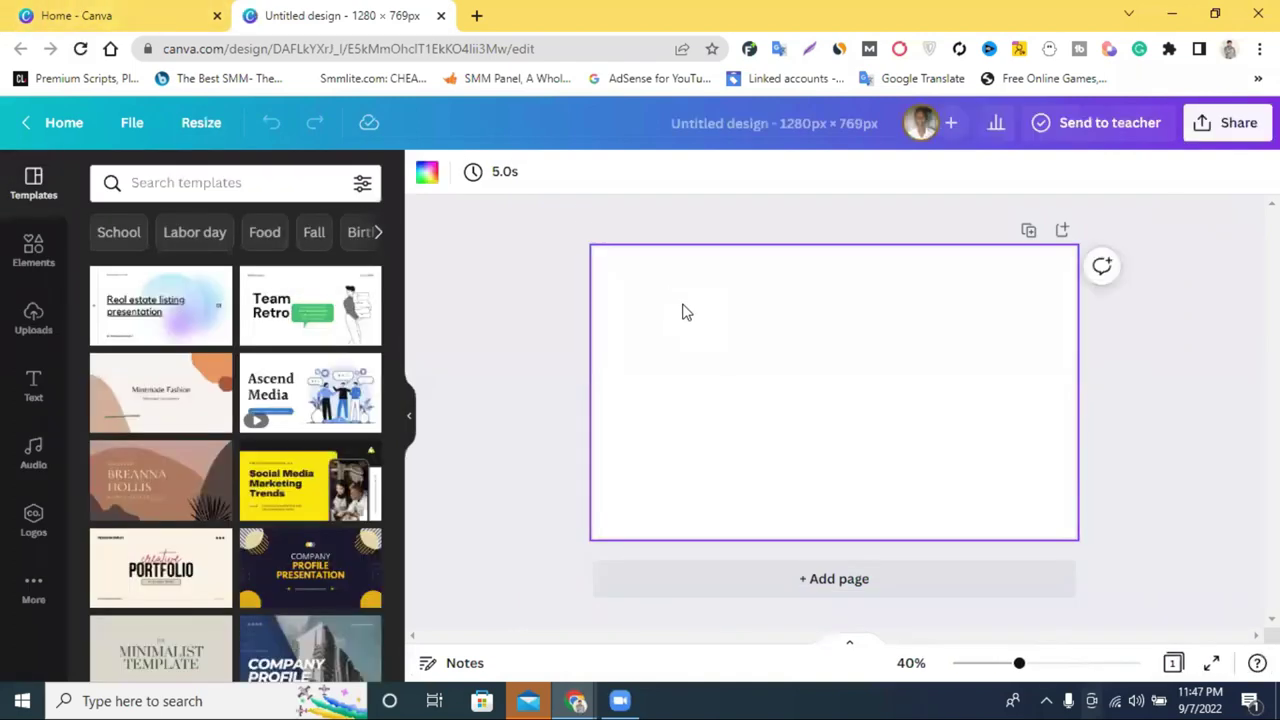
- Browse the suggested design templates for a layout suited to a gig image
scroll(200, 400, "down", 2)
scroll(250, 400, "down", 3)
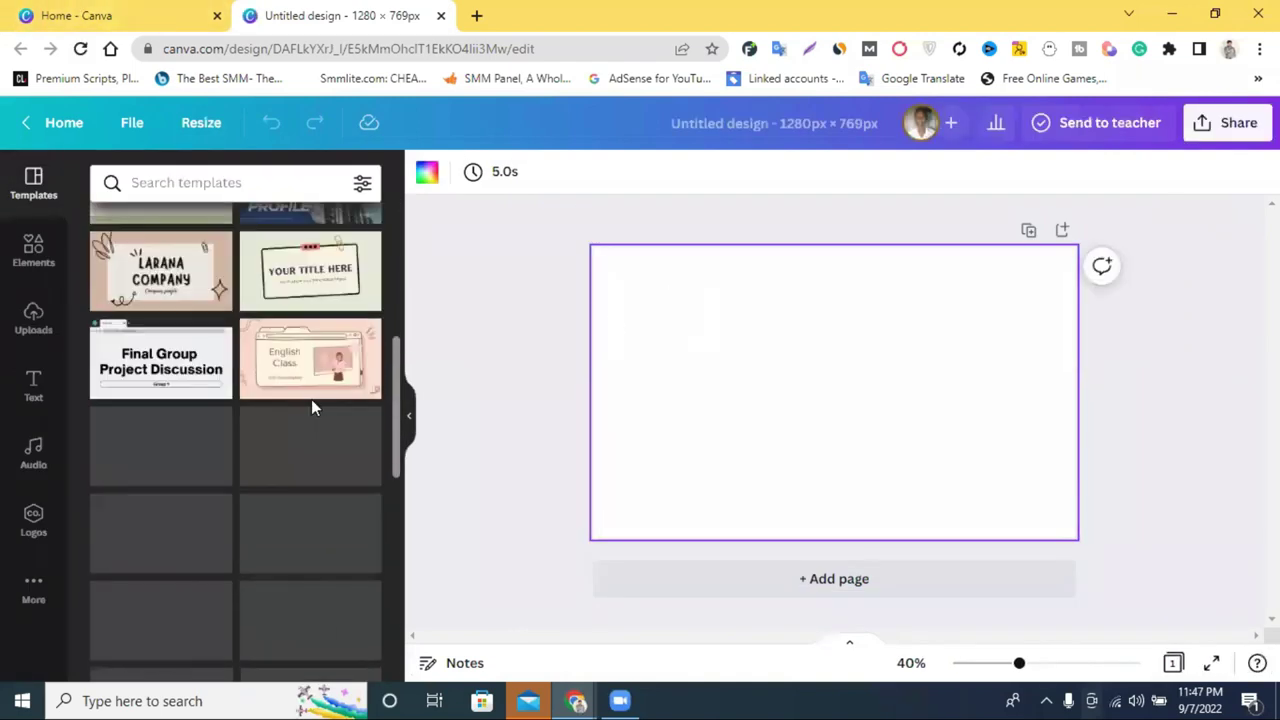
scroll(313, 399, "down", 2)
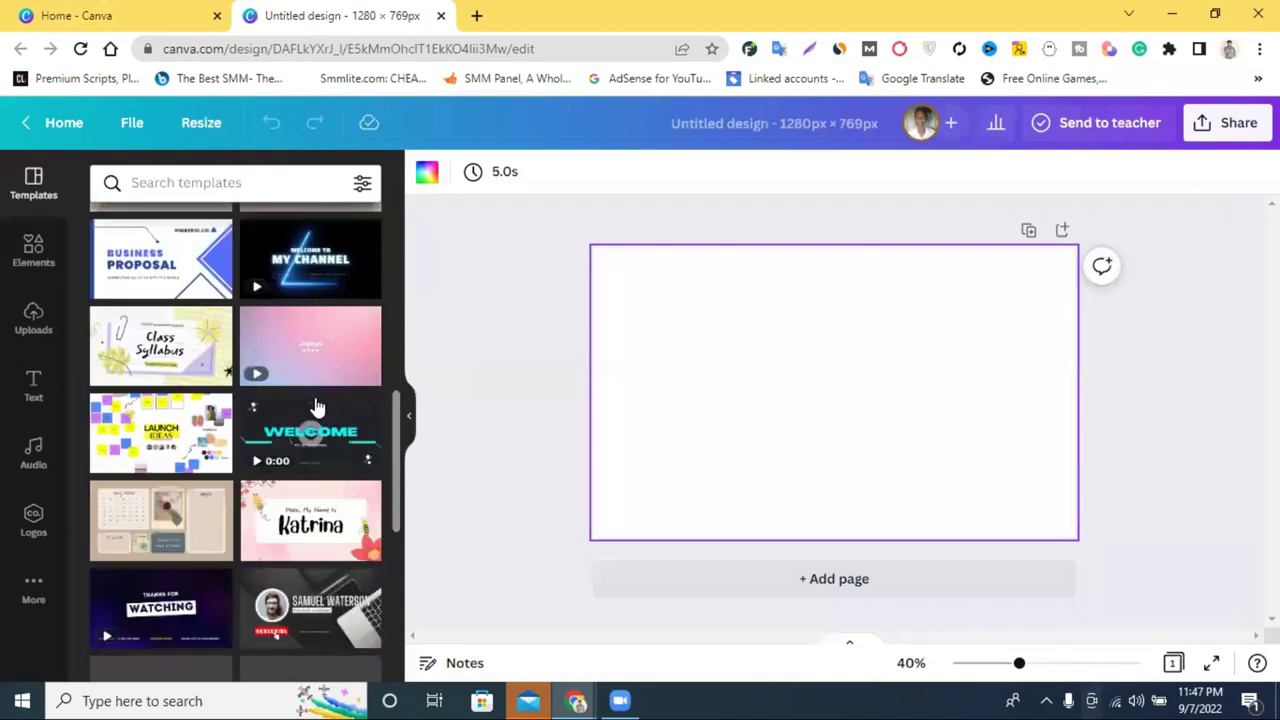
scroll(310, 390, "down", 3)
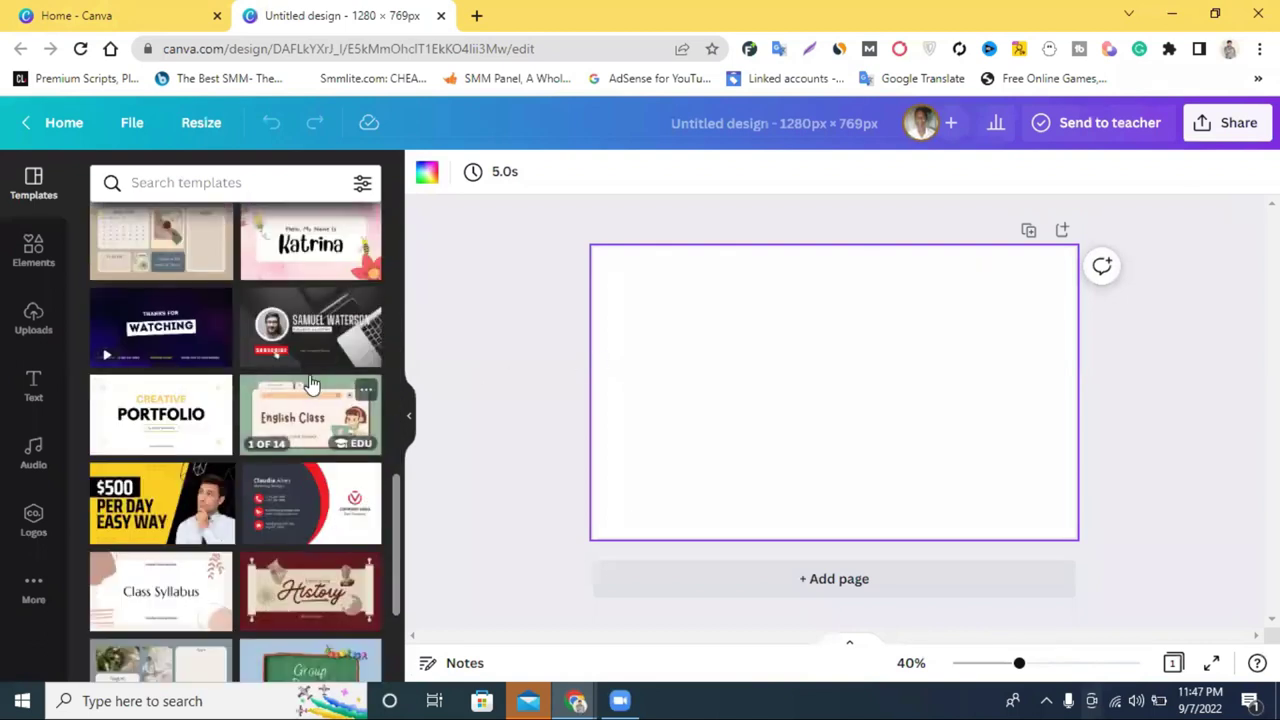
scroll(330, 368, "down", 1)
scroll(333, 372, "down", 1)
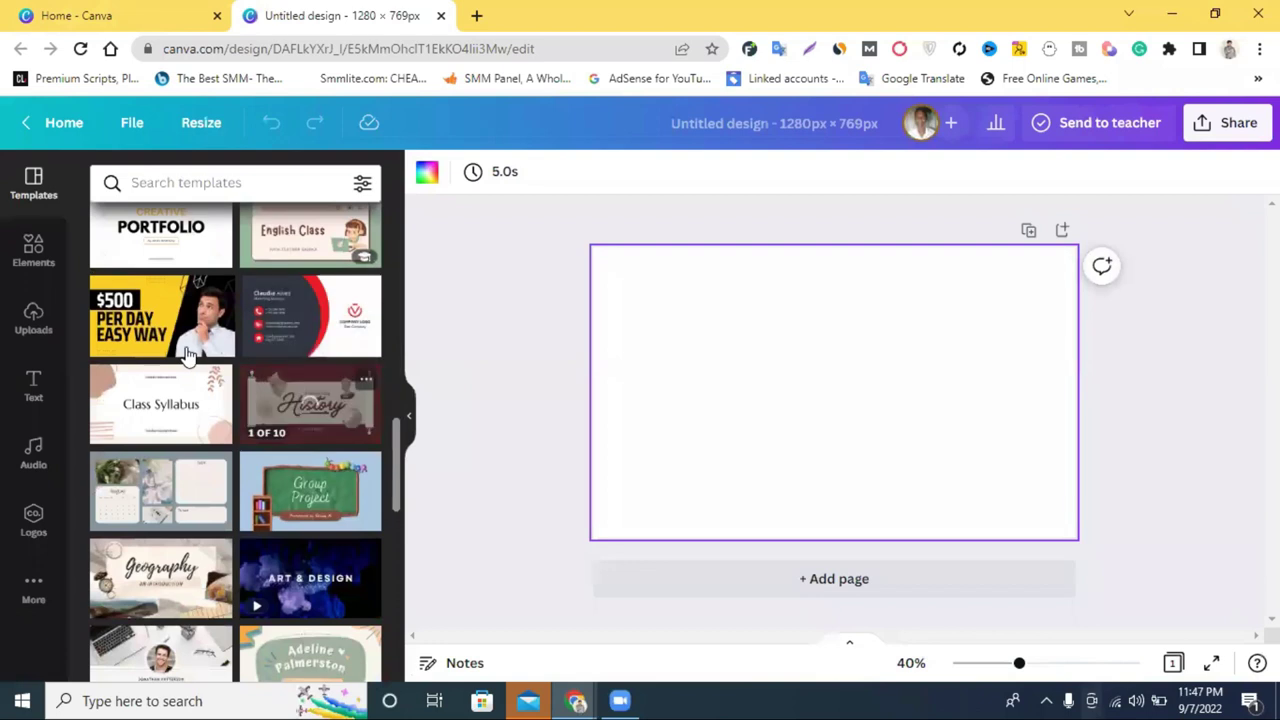
scroll(236, 338, "down", 5)
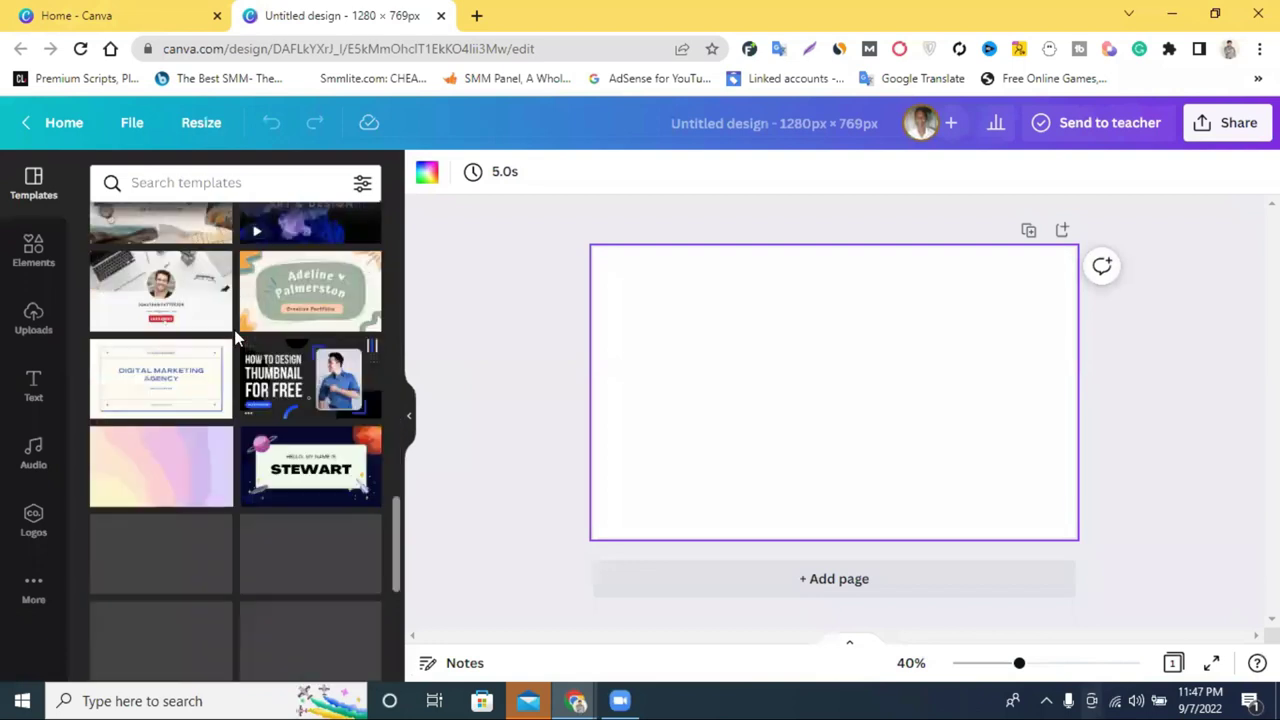
scroll(215, 260, "down", 5)
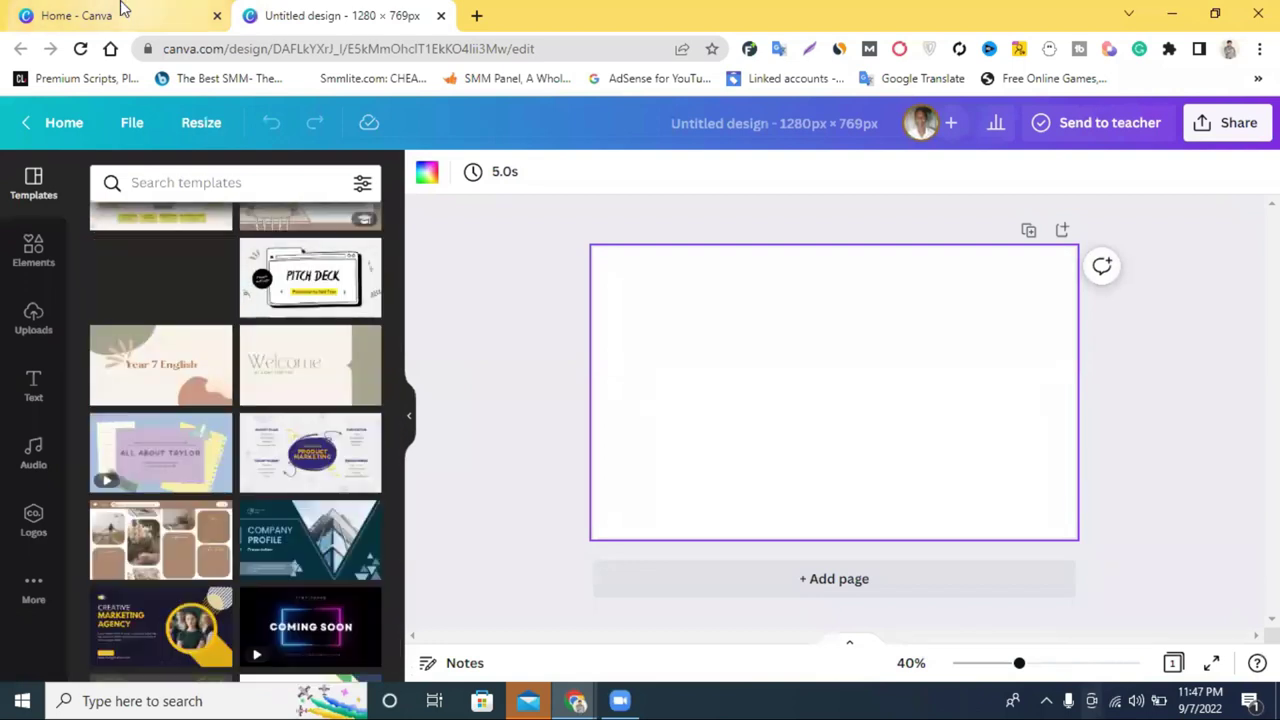
scroll(236, 335, "down", 3)
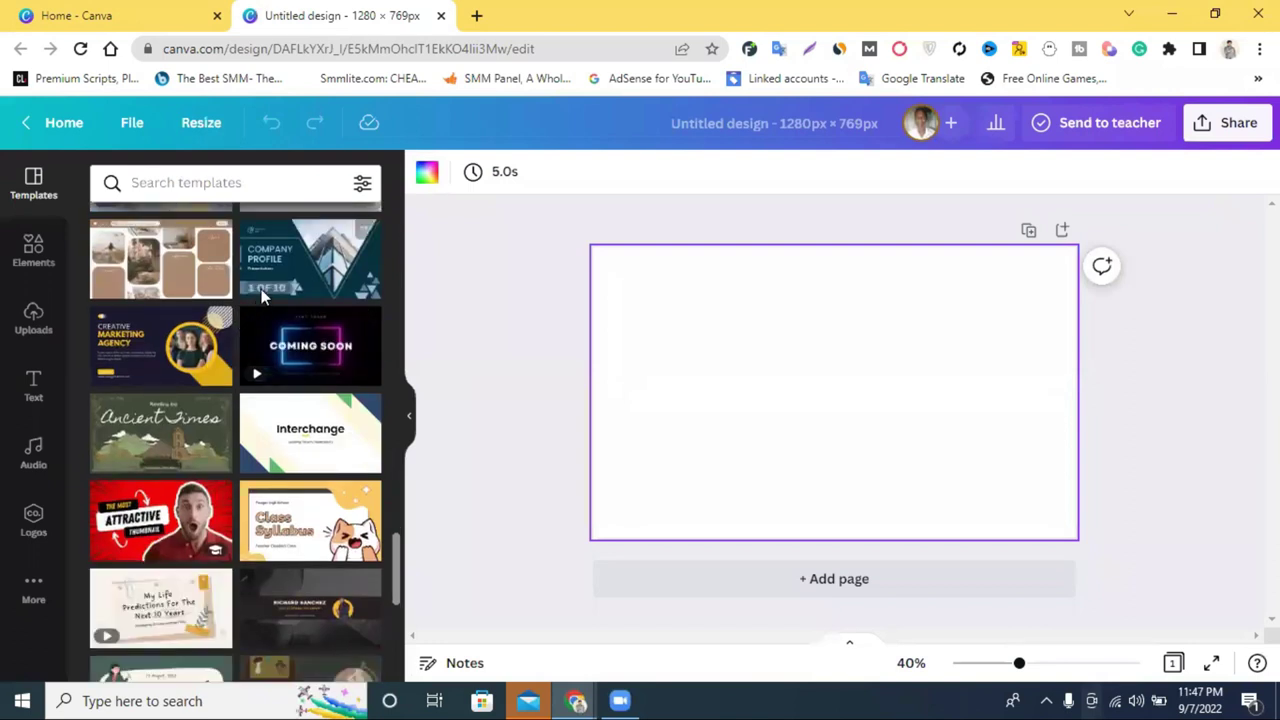
scroll(250, 312, "down", 3)
scroll(283, 285, "down", 2)
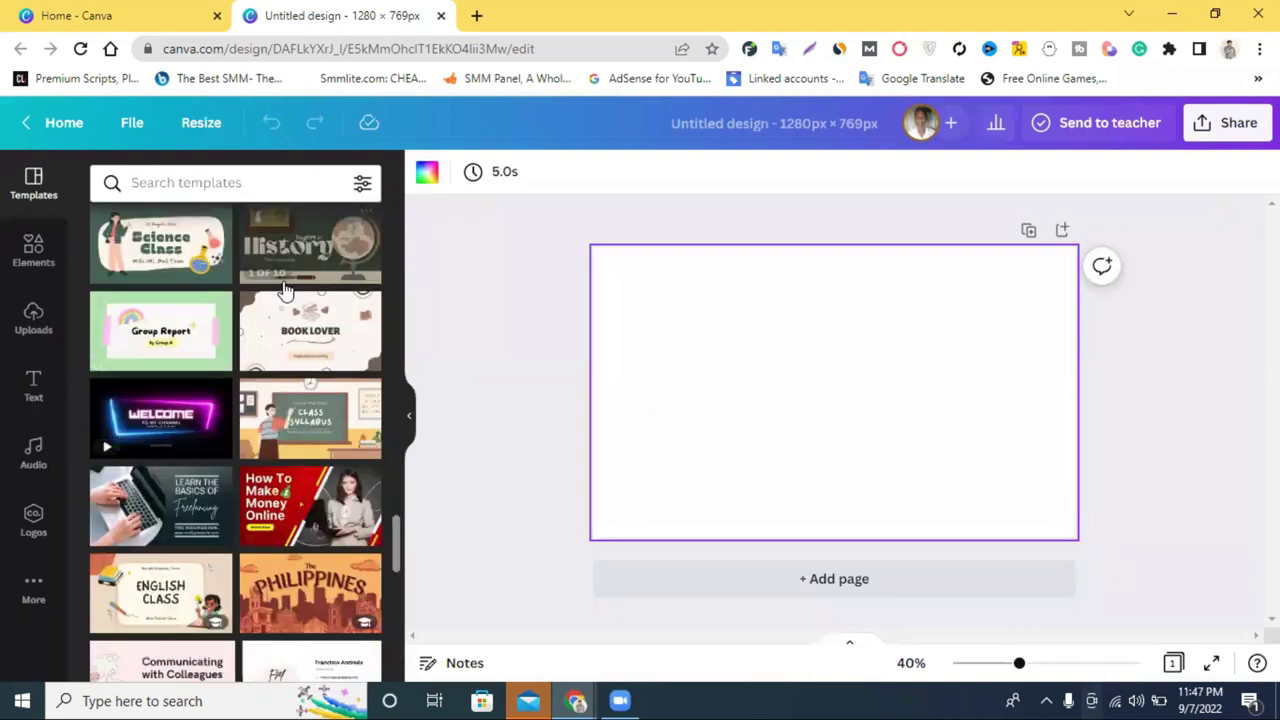
scroll(285, 288, "down", 2)
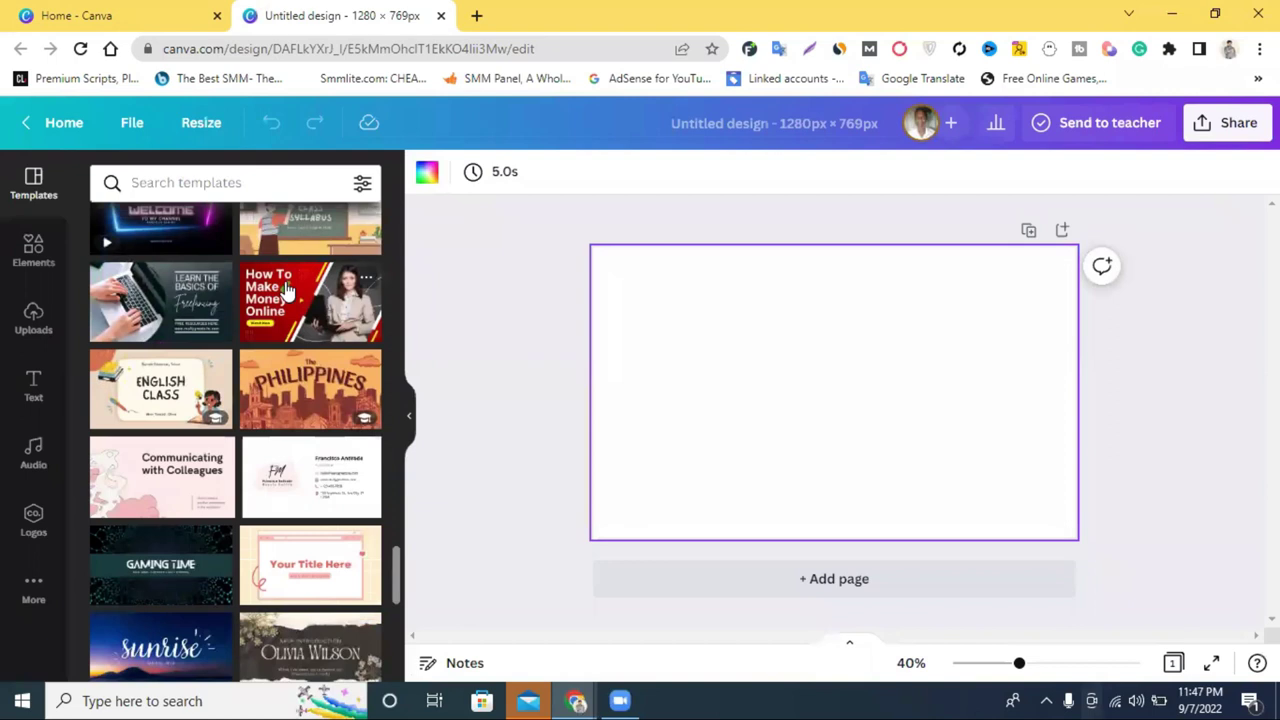
scroll(285, 288, "down", 3)
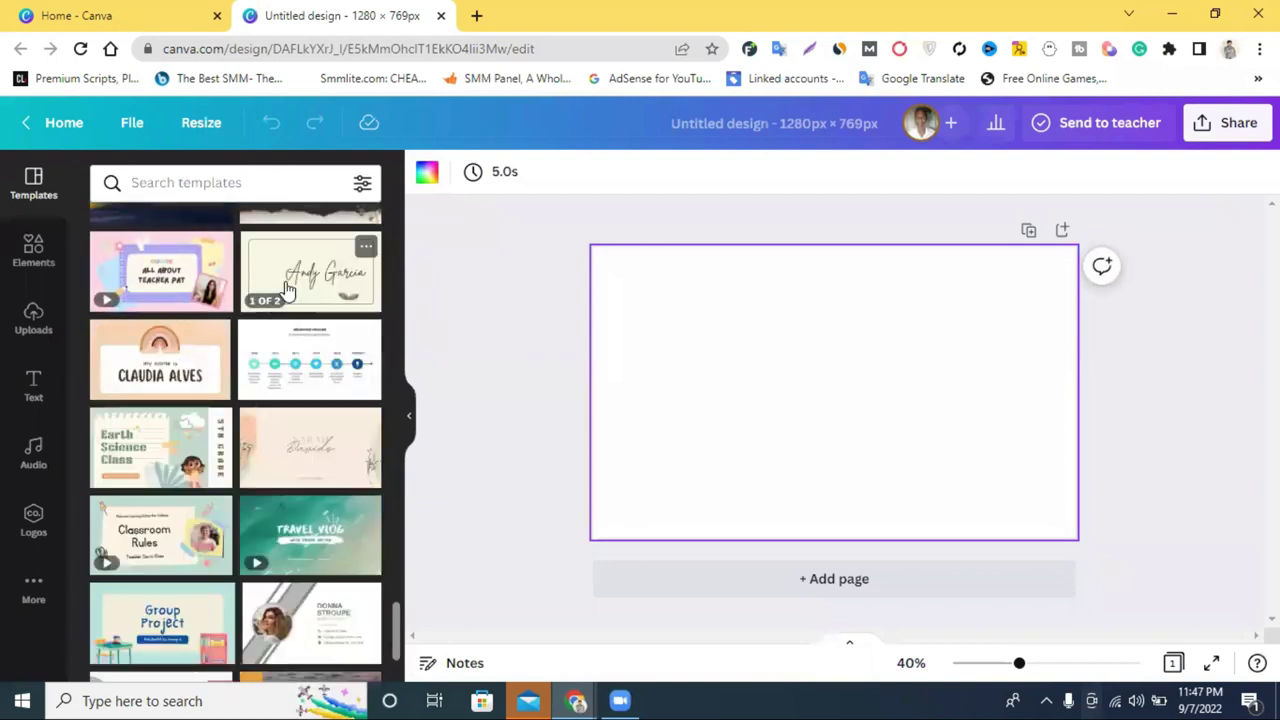
scroll(287, 290, "down", 1)
scroll(287, 290, "down", 3)
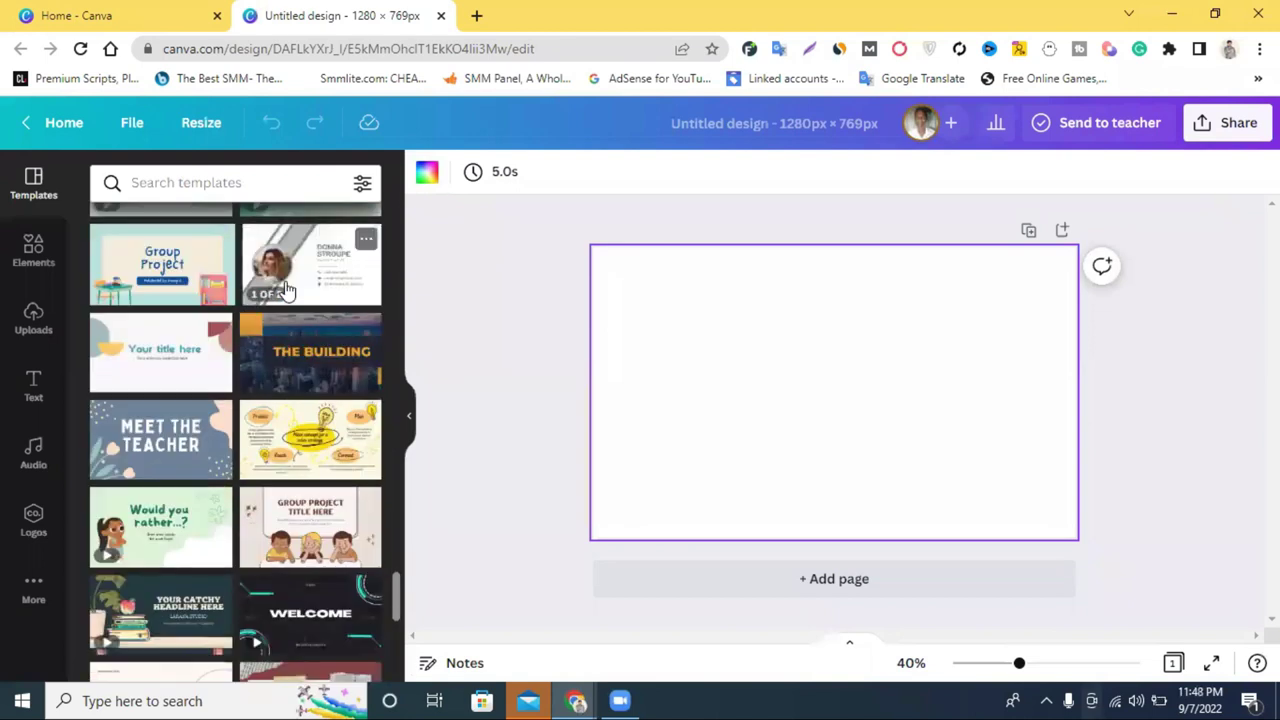
scroll(287, 290, "down", 1)
scroll(287, 290, "down", 1)
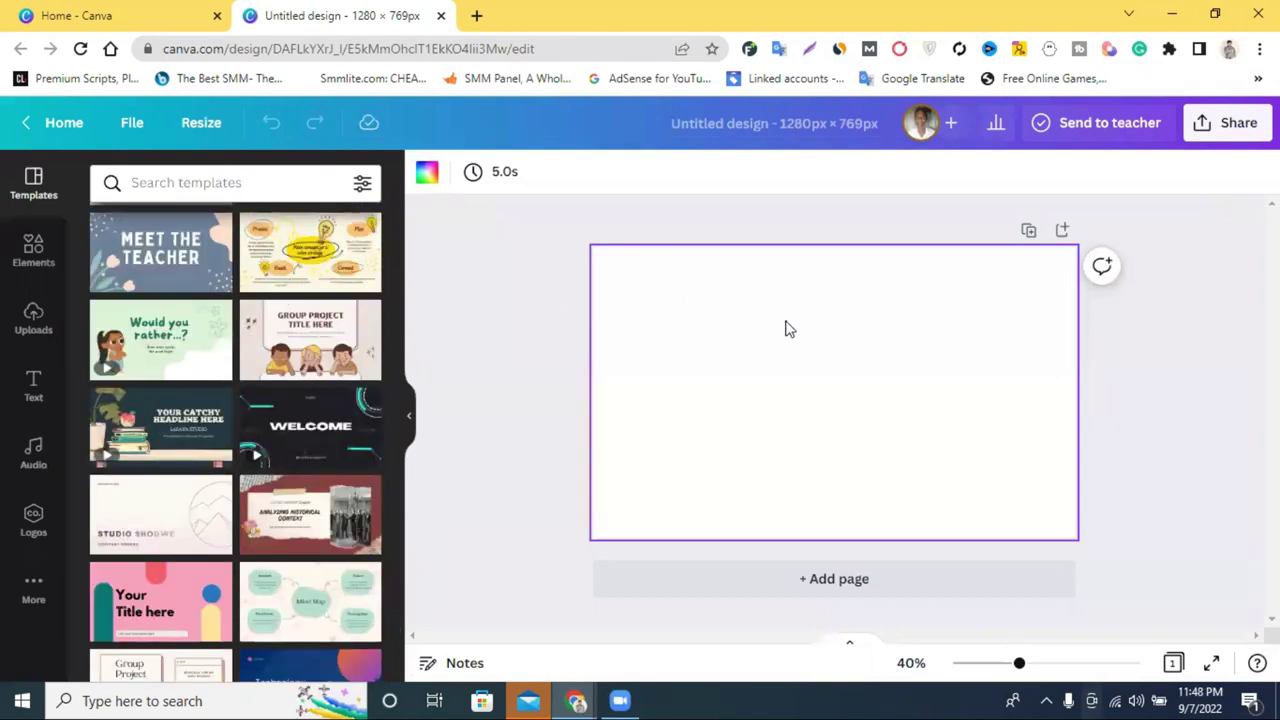
- Set the blank page's background color to black
left_click(427, 173)
left_click(110, 427)
left_click(510, 296)
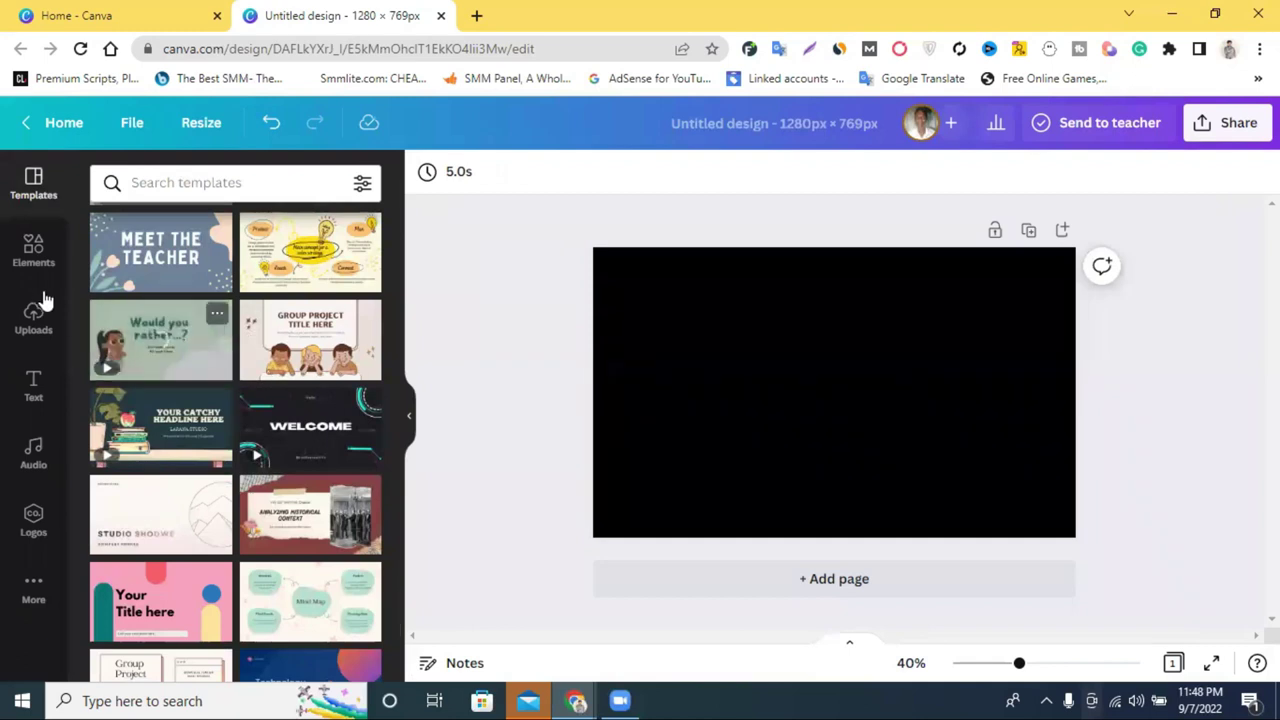
- Add a square shape, move it partly off the page's left edge and stretch it beyond the full page height
left_click(35, 250)
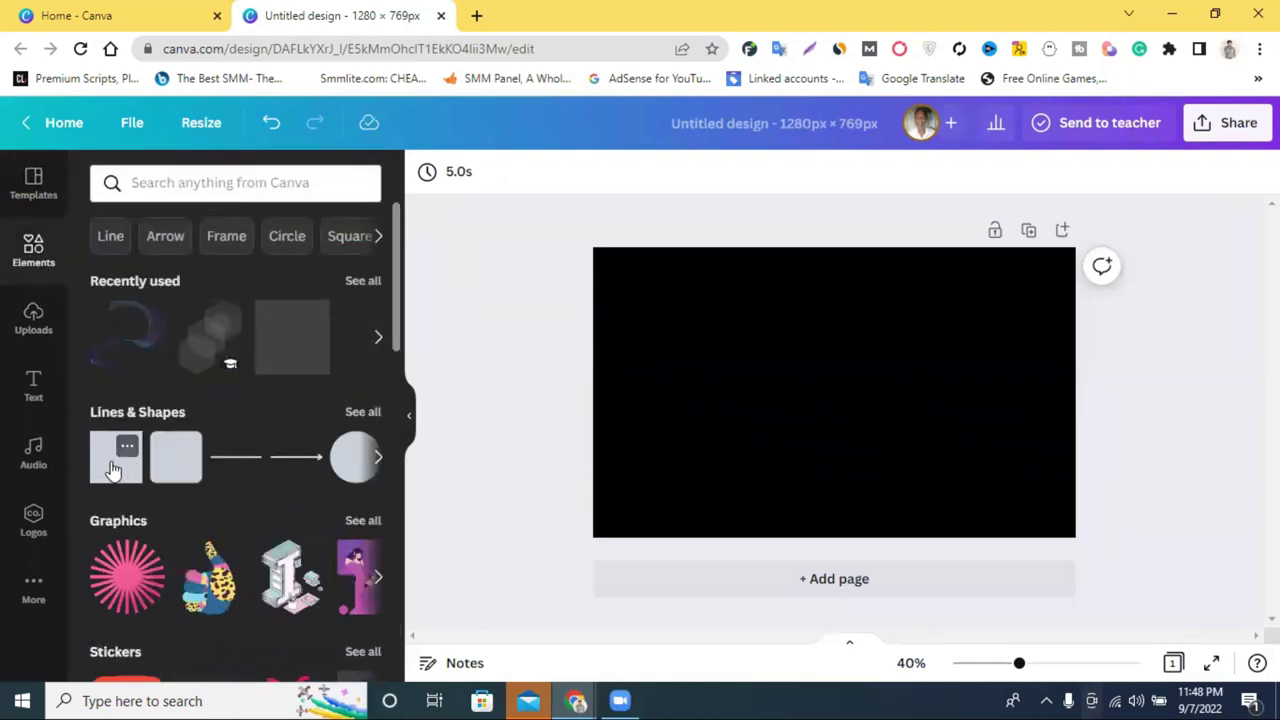
left_click(116, 456)
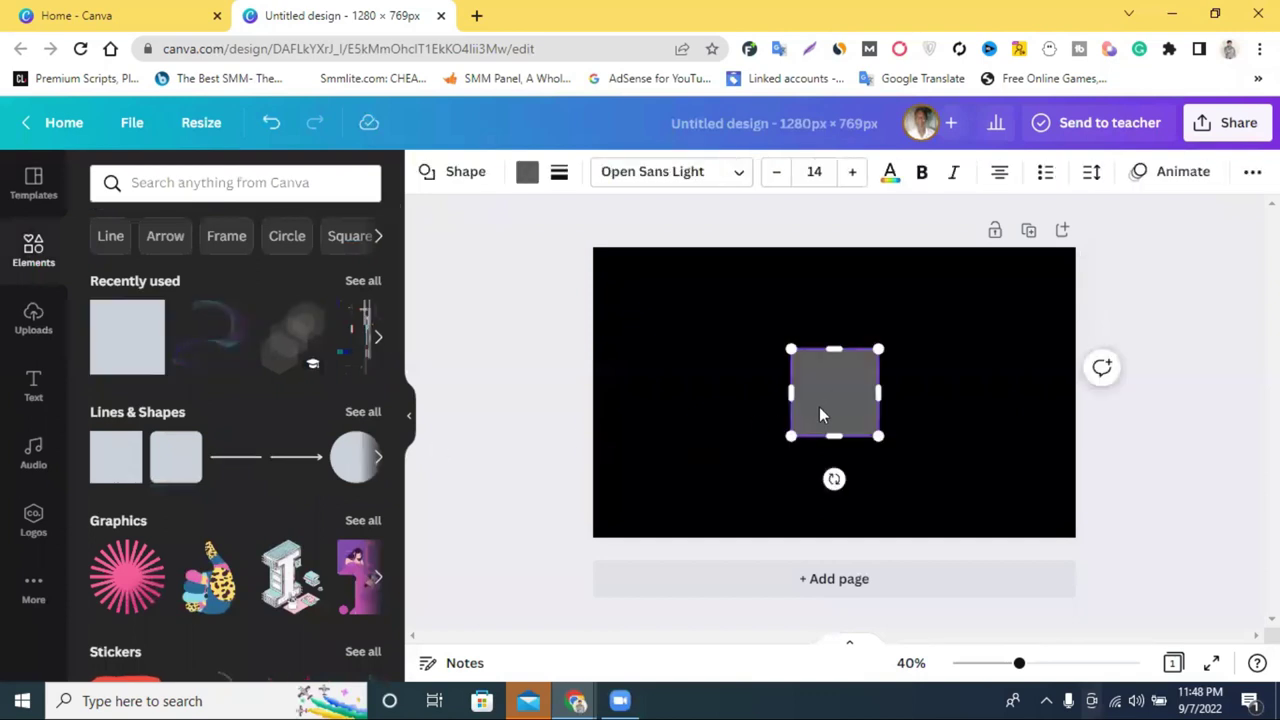
left_click_drag(820, 390, 567, 450)
left_click_drag(562, 577, 566, 590)
- Try white, red and pink fills on the vertical strip, shift it slightly further off the page's left edge, and color it yellow
left_click(527, 171)
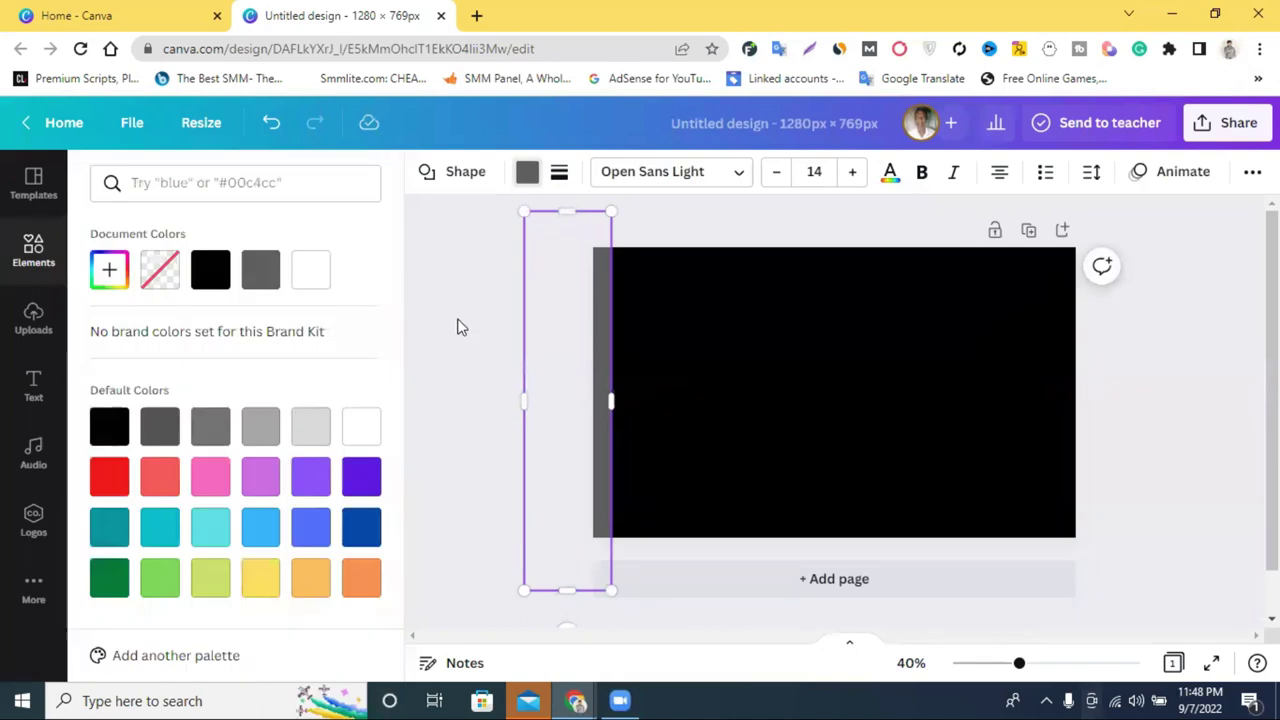
left_click(324, 284)
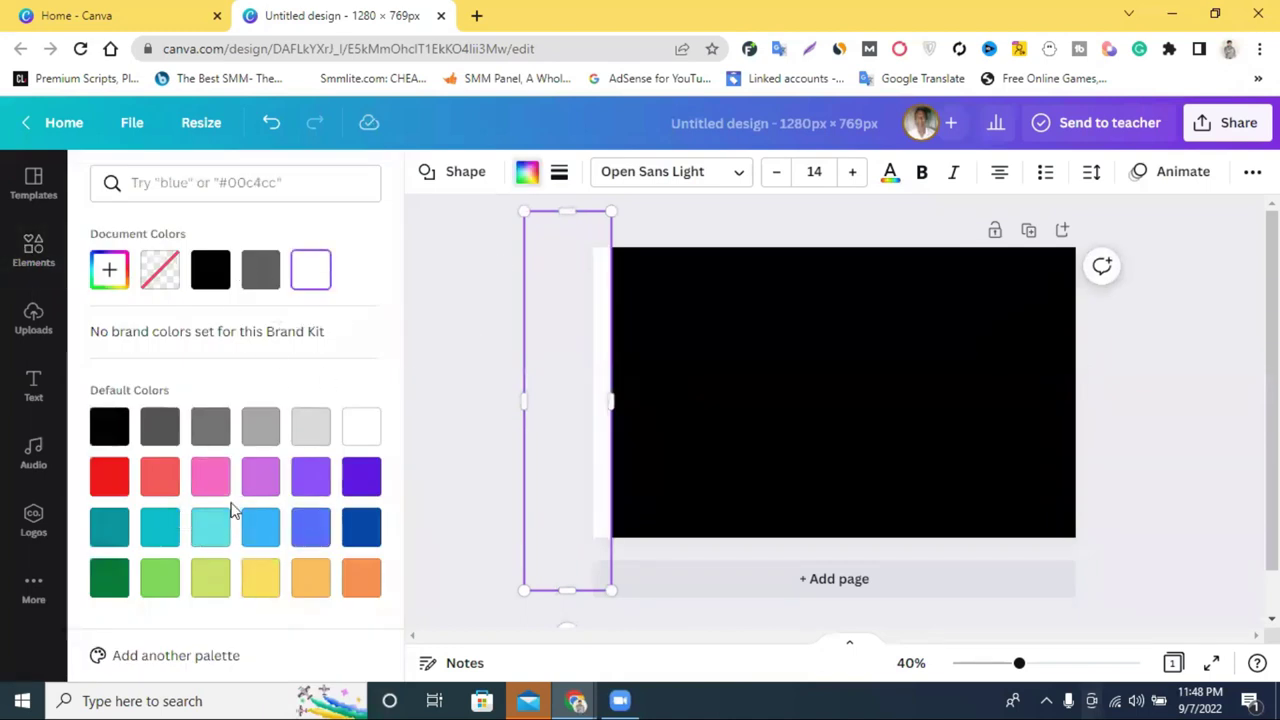
left_click(108, 477)
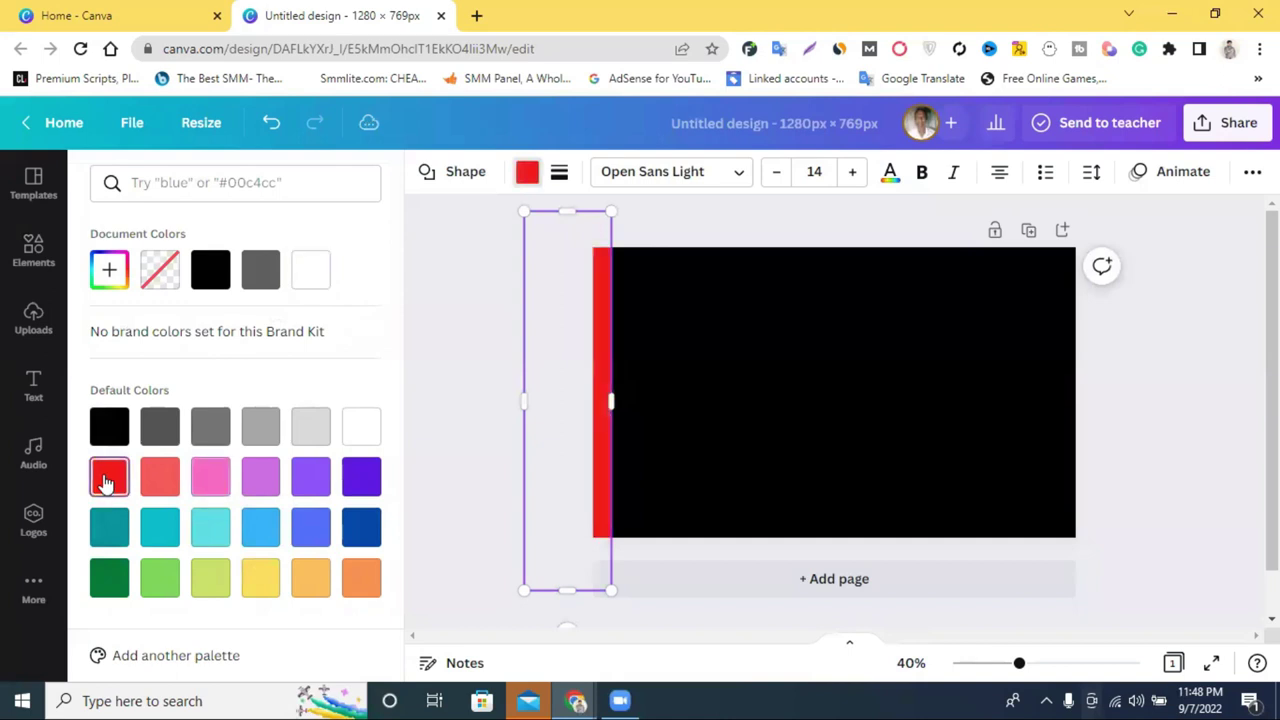
left_click(199, 483)
left_click_drag(596, 406, 587, 405)
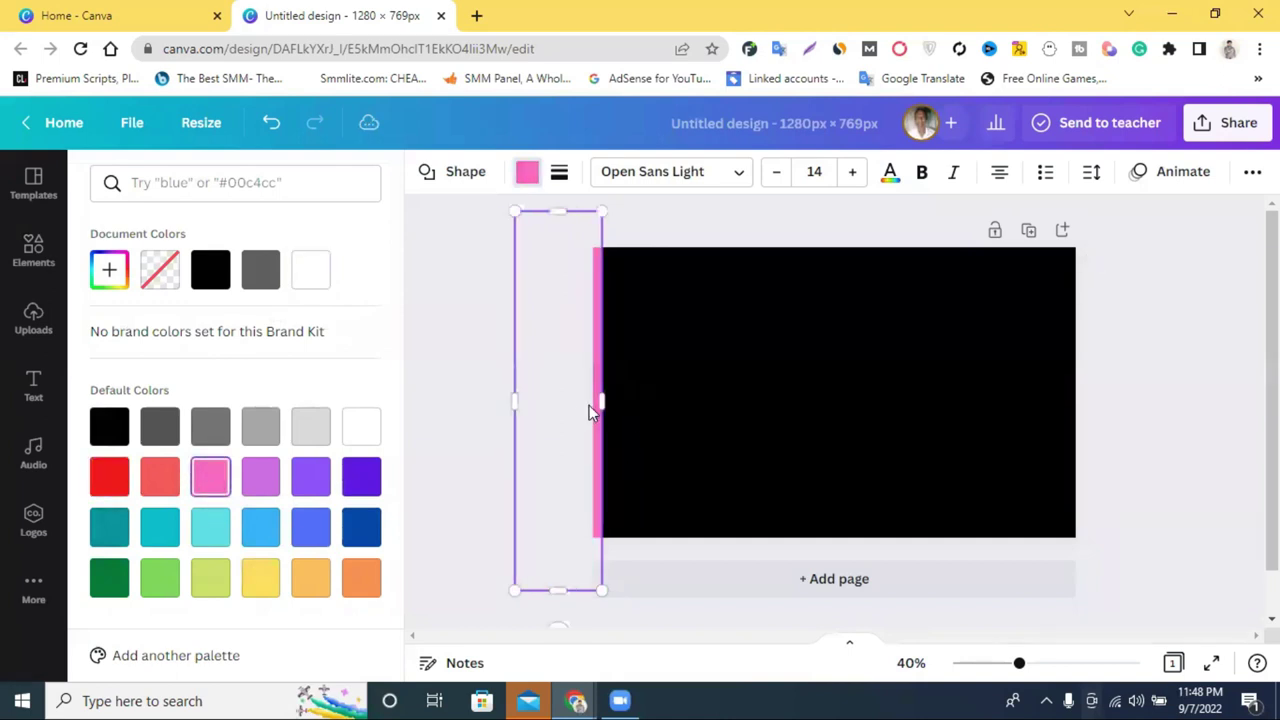
left_click(262, 587)
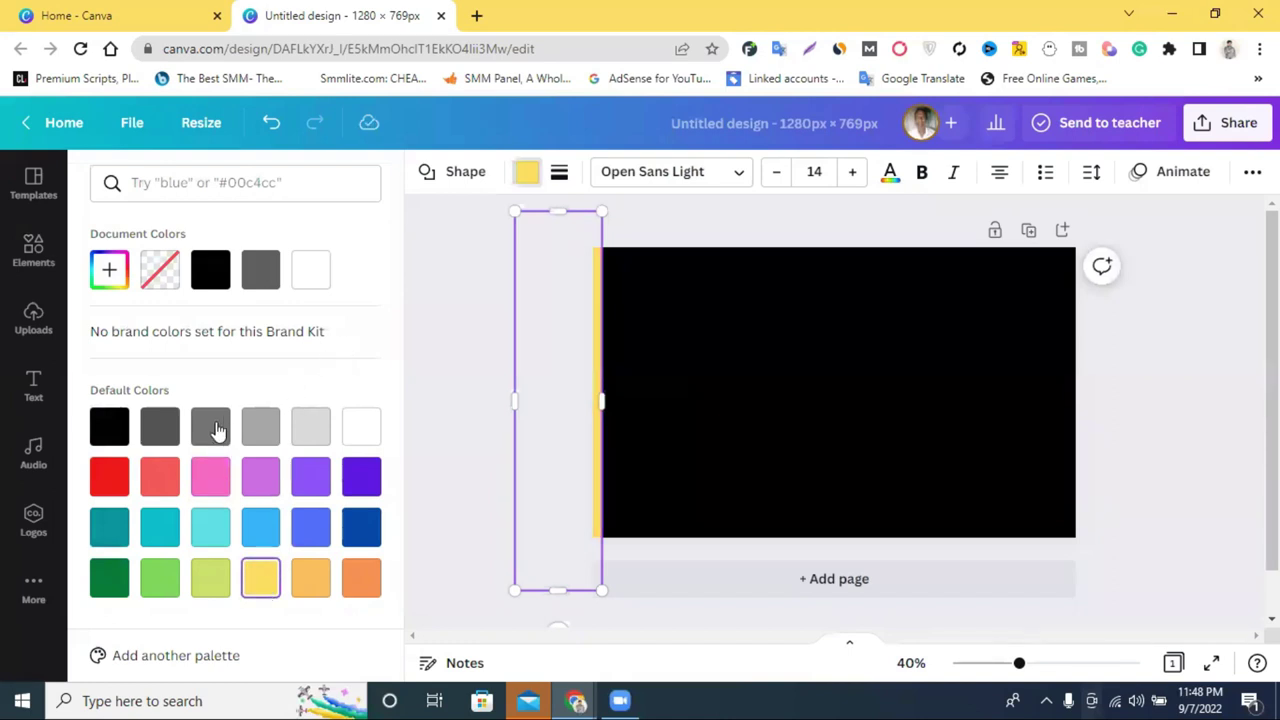
- Try coral, dark blue and pink fills on the vertical strip, and give it a custom deep magenta color
left_click(150, 476)
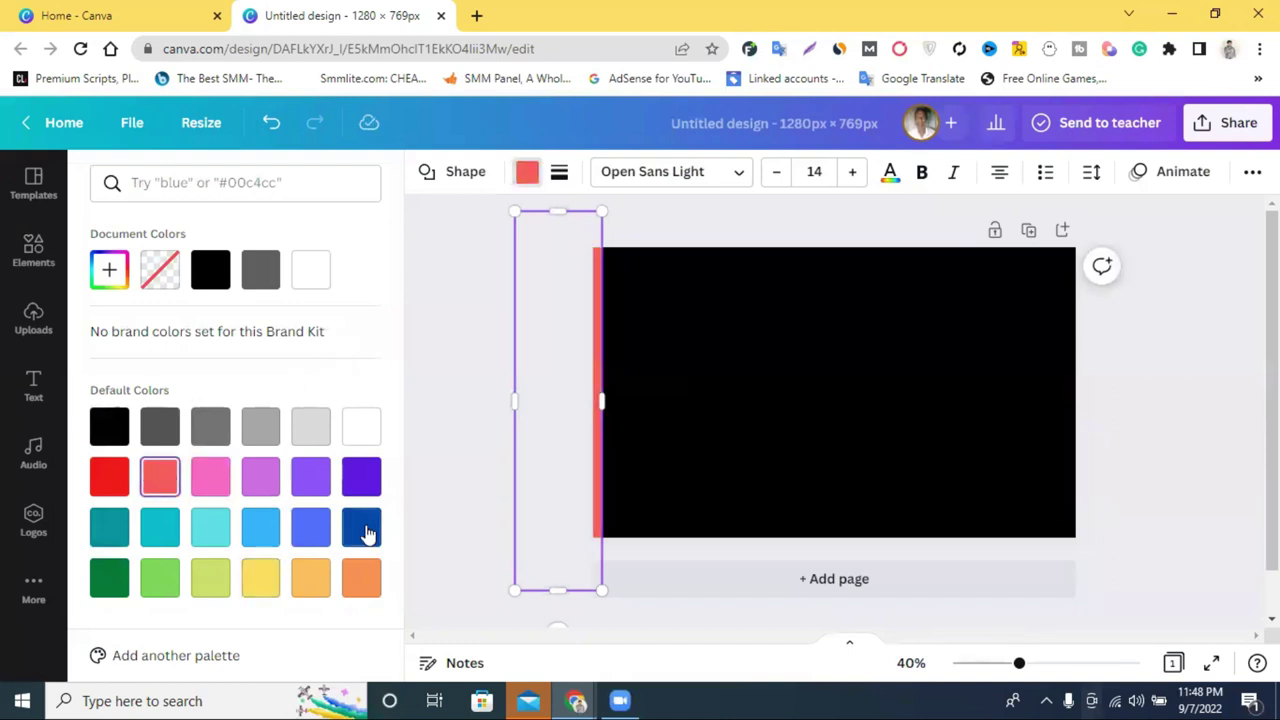
left_click(366, 533)
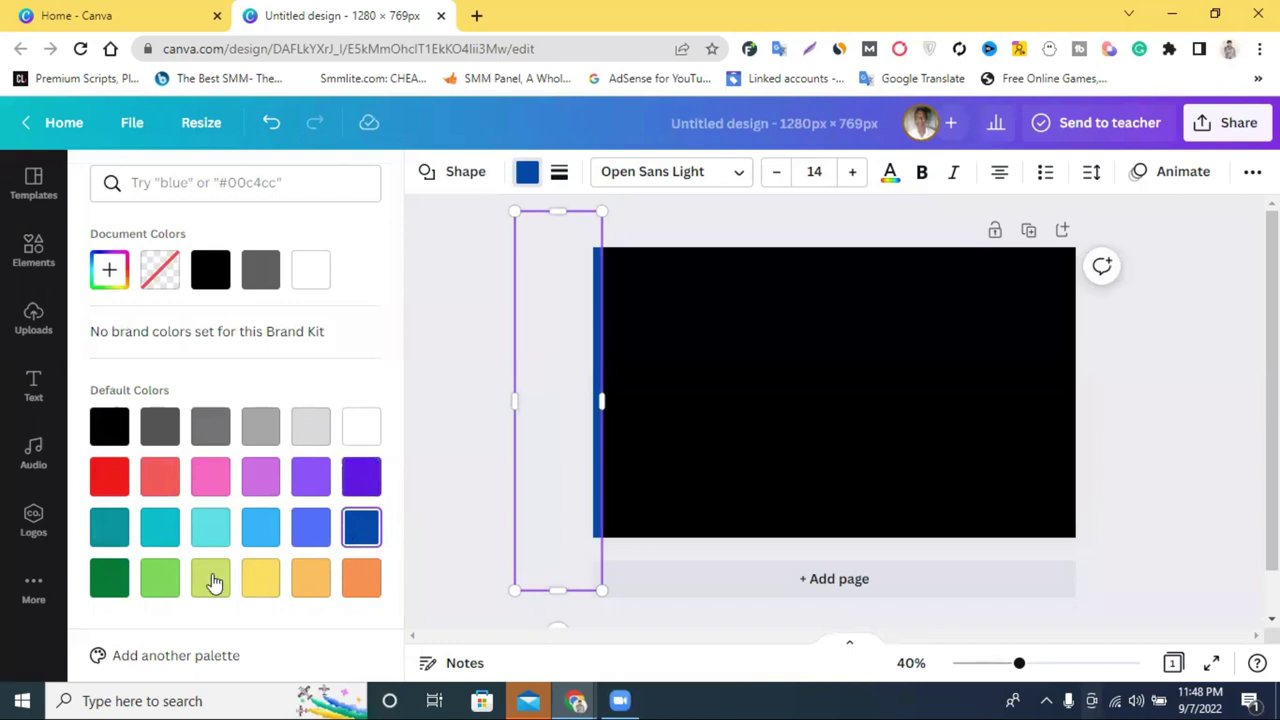
left_click(211, 477)
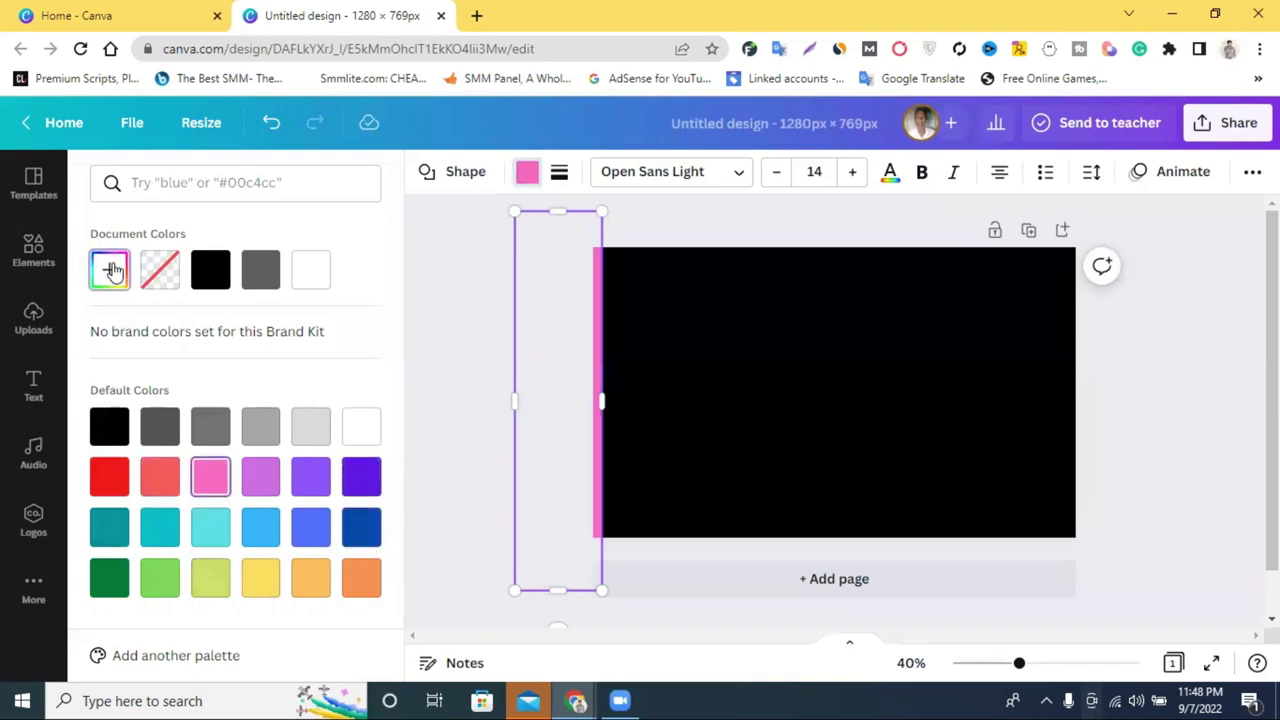
left_click(110, 270)
left_click_drag(255, 317, 362, 336)
key("Escape")
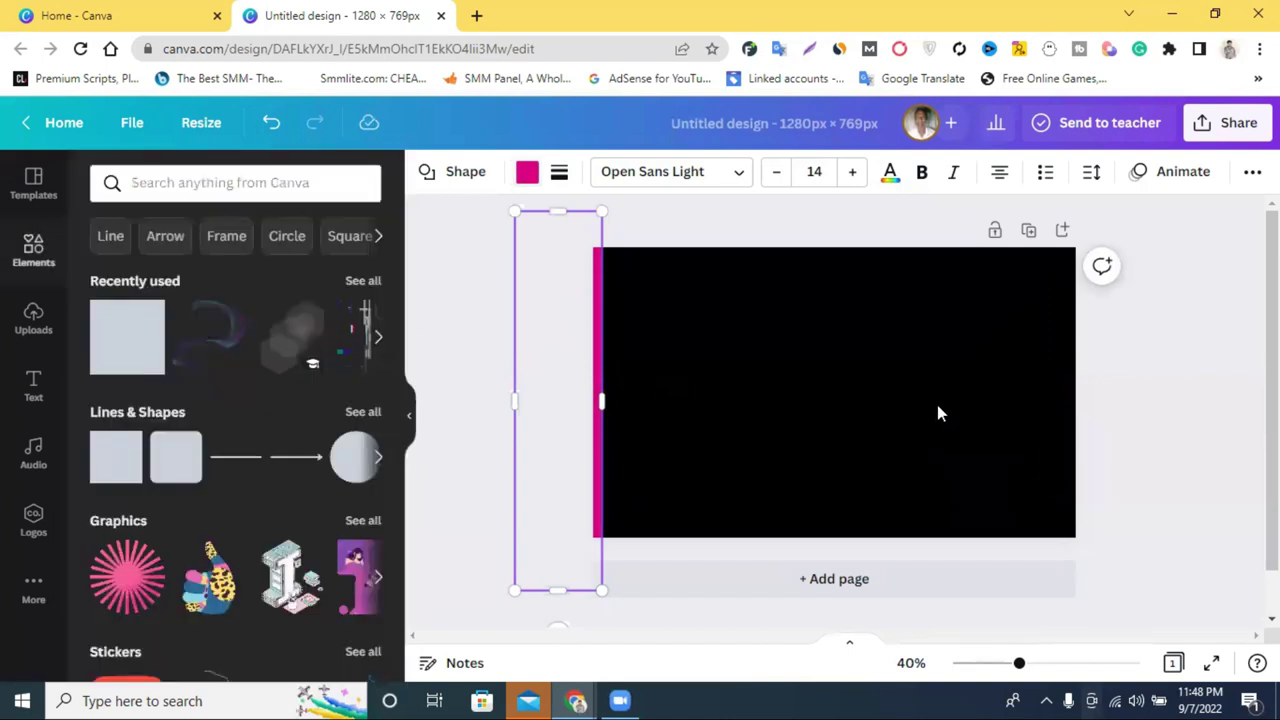
- Shift the magenta strip further off the page so only a thin line shows along the left edge
left_click(640, 345)
left_click(600, 354)
left_click_drag(600, 357, 590, 350)
left_click(1118, 430)
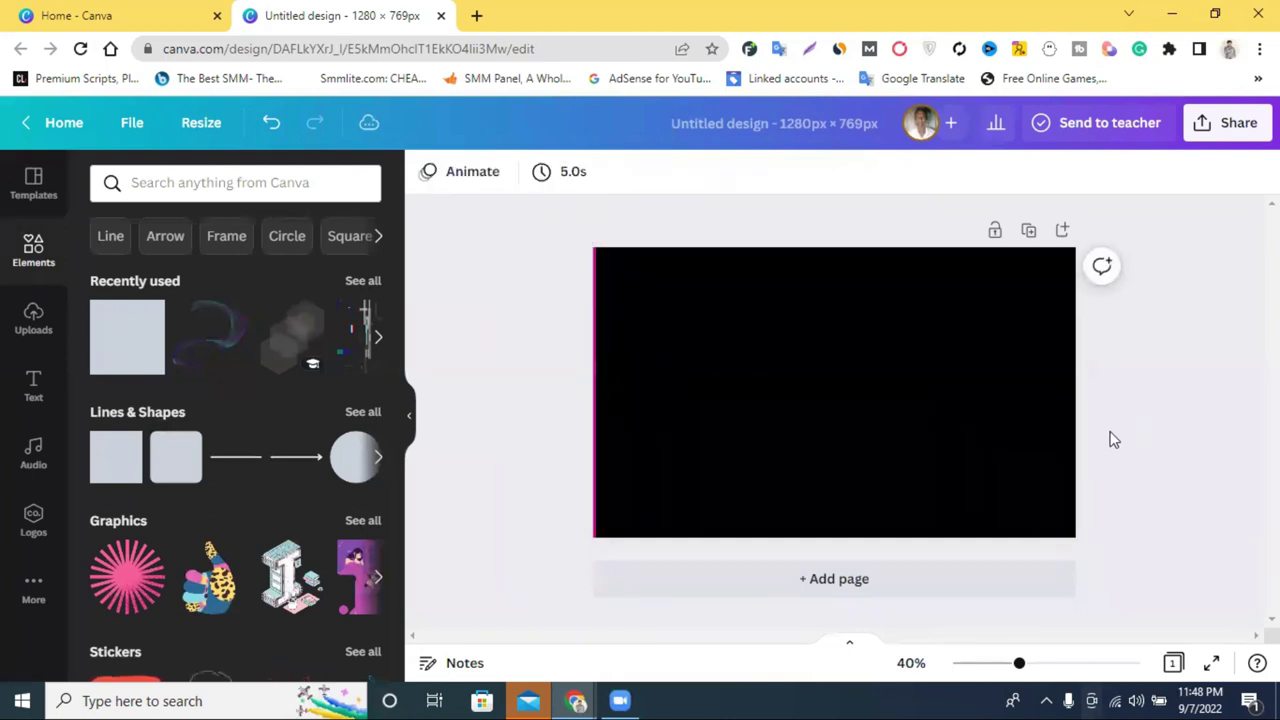
- Duplicate the magenta strip and place the copy along the page's right edge as an equally thin border line
left_click(598, 336)
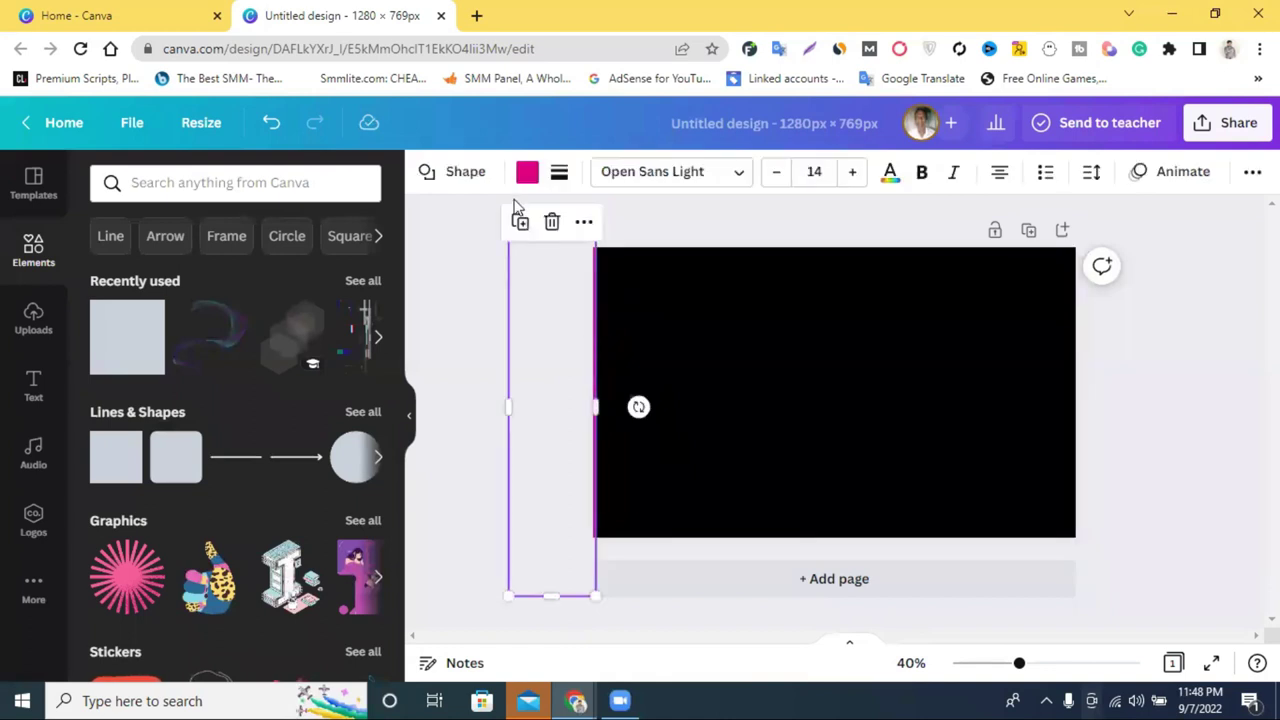
left_click(519, 222)
left_click_drag(560, 366, 1117, 348)
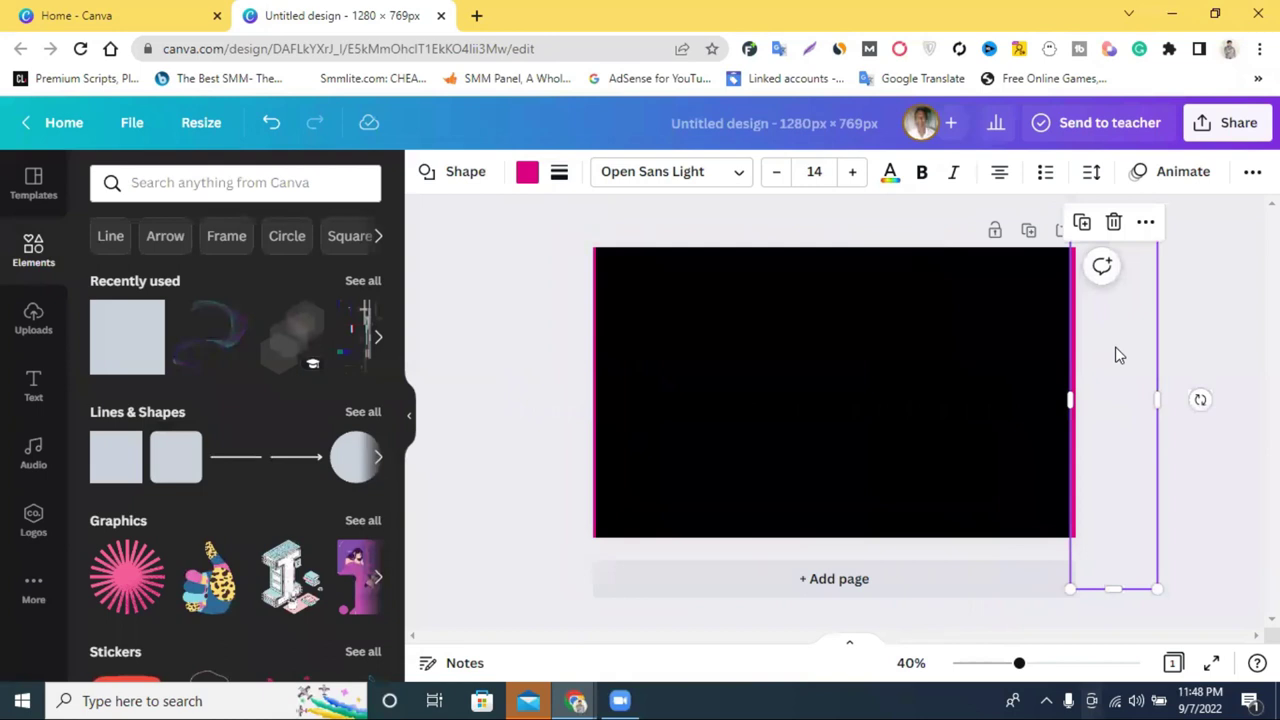
left_click(1203, 301)
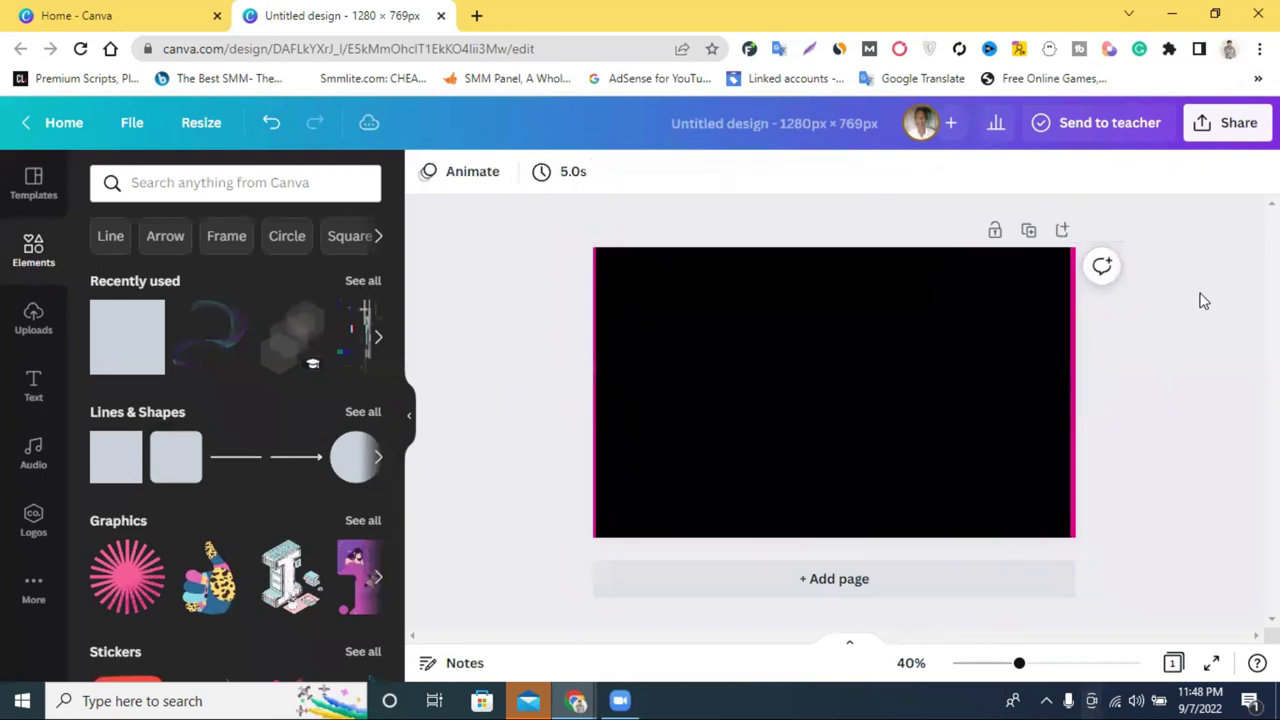
left_click(1071, 350)
left_click_drag(1069, 344, 1069, 344)
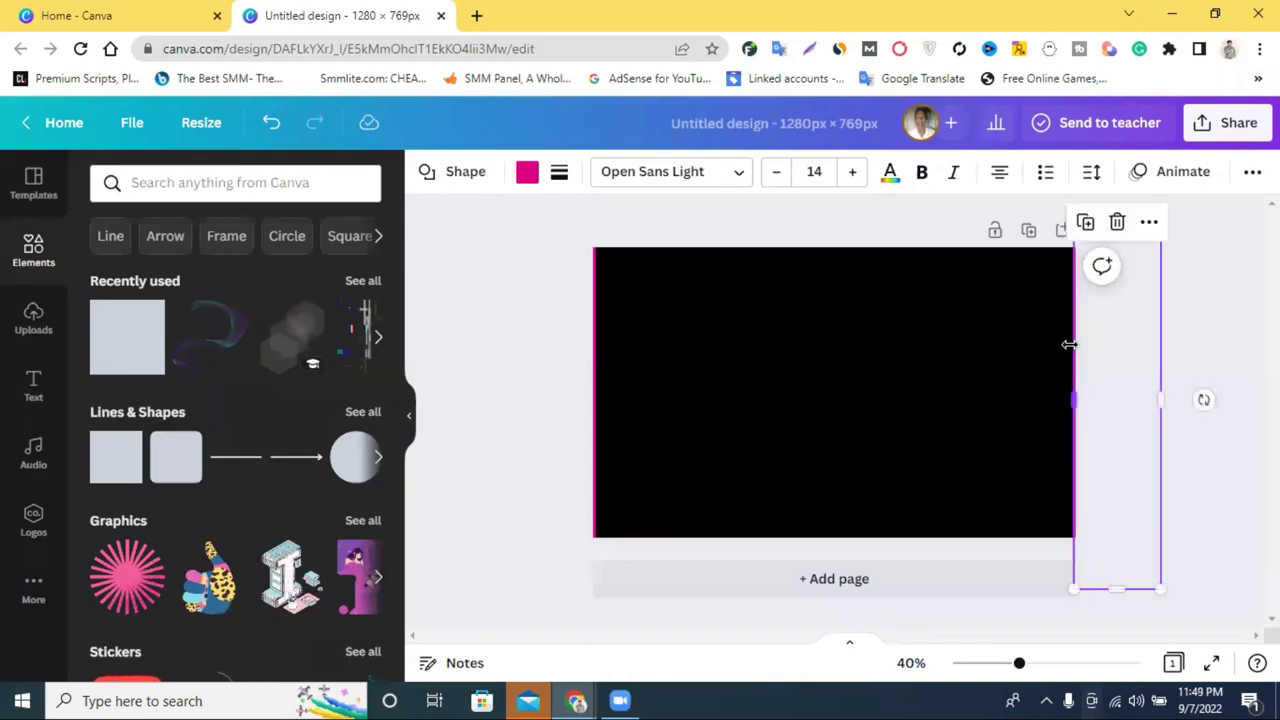
left_click(1148, 378)
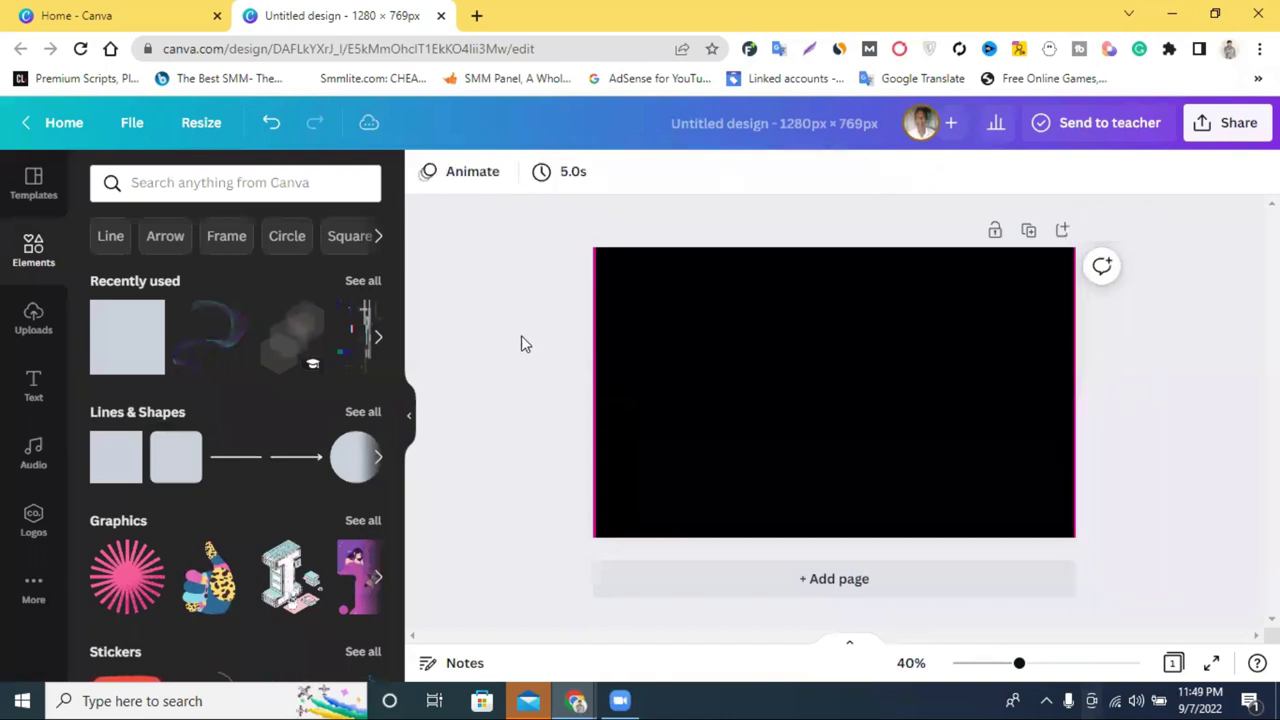
- Duplicate the magenta strip, turn the copy horizontal and widen it into a thin border line along the page's top edge
left_click(594, 305)
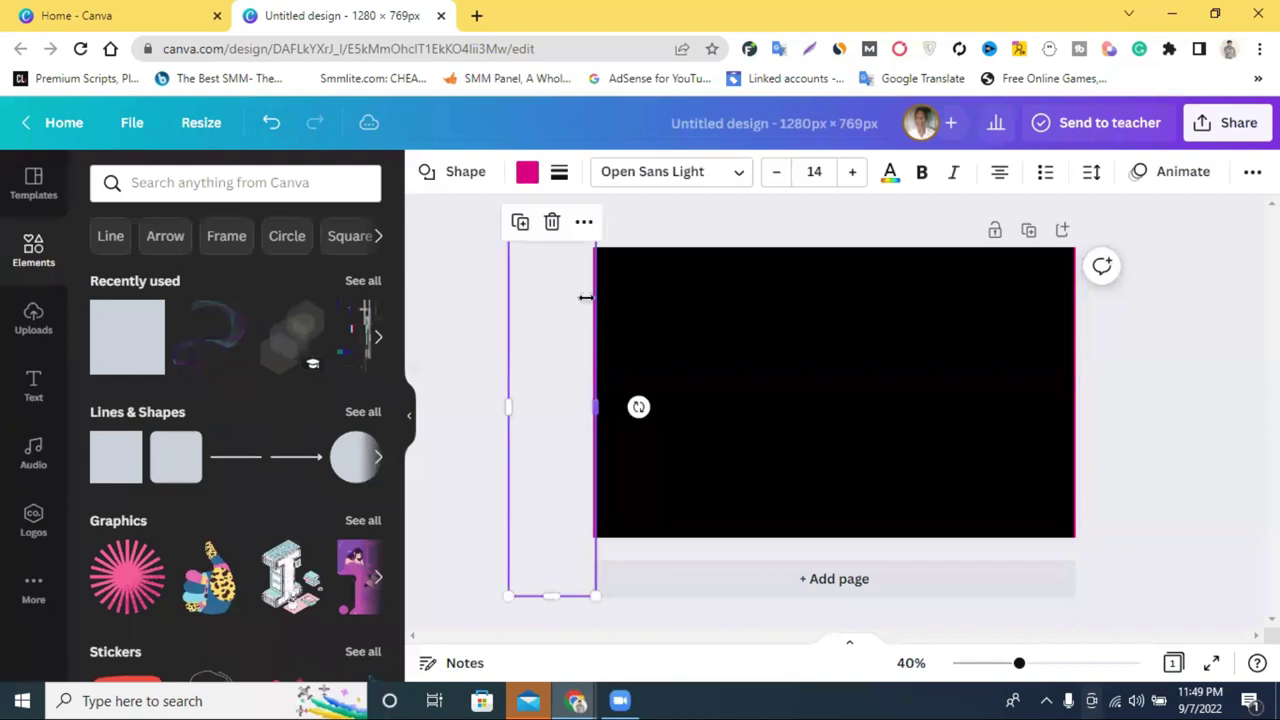
left_click_drag(594, 428, 676, 120)
left_click_drag(798, 227, 1137, 227)
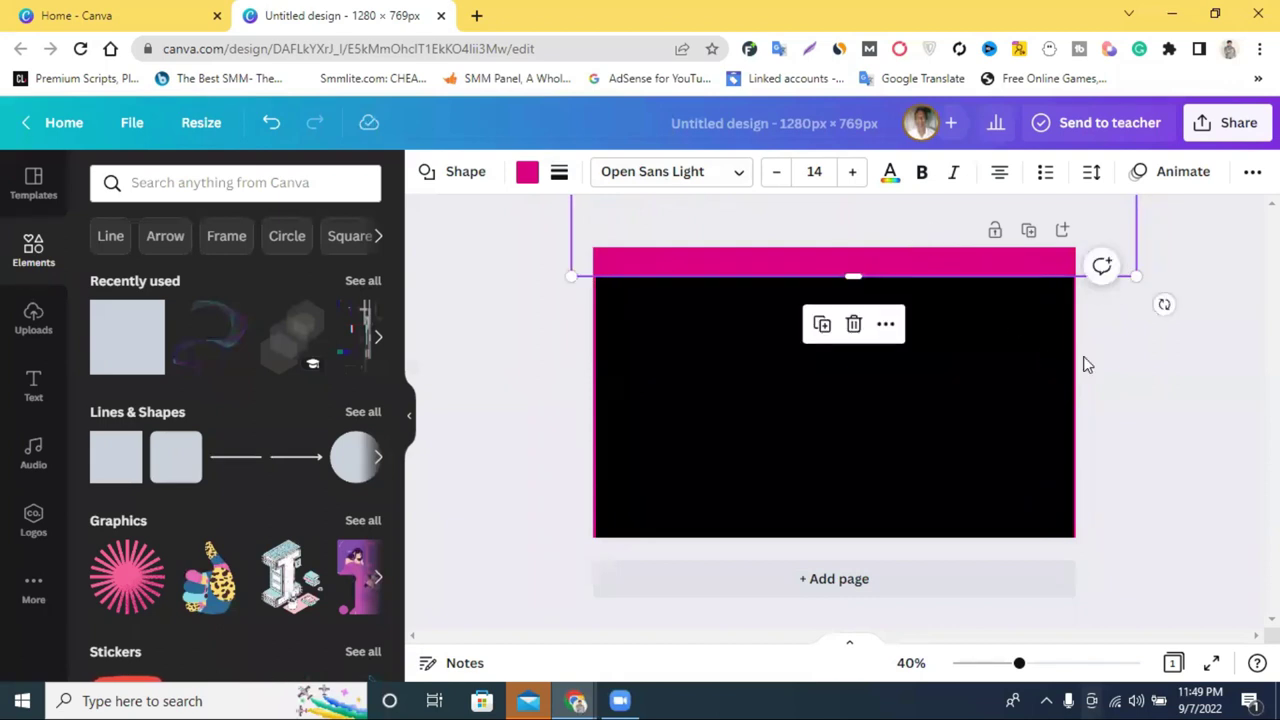
left_click(1086, 364)
left_click(943, 264)
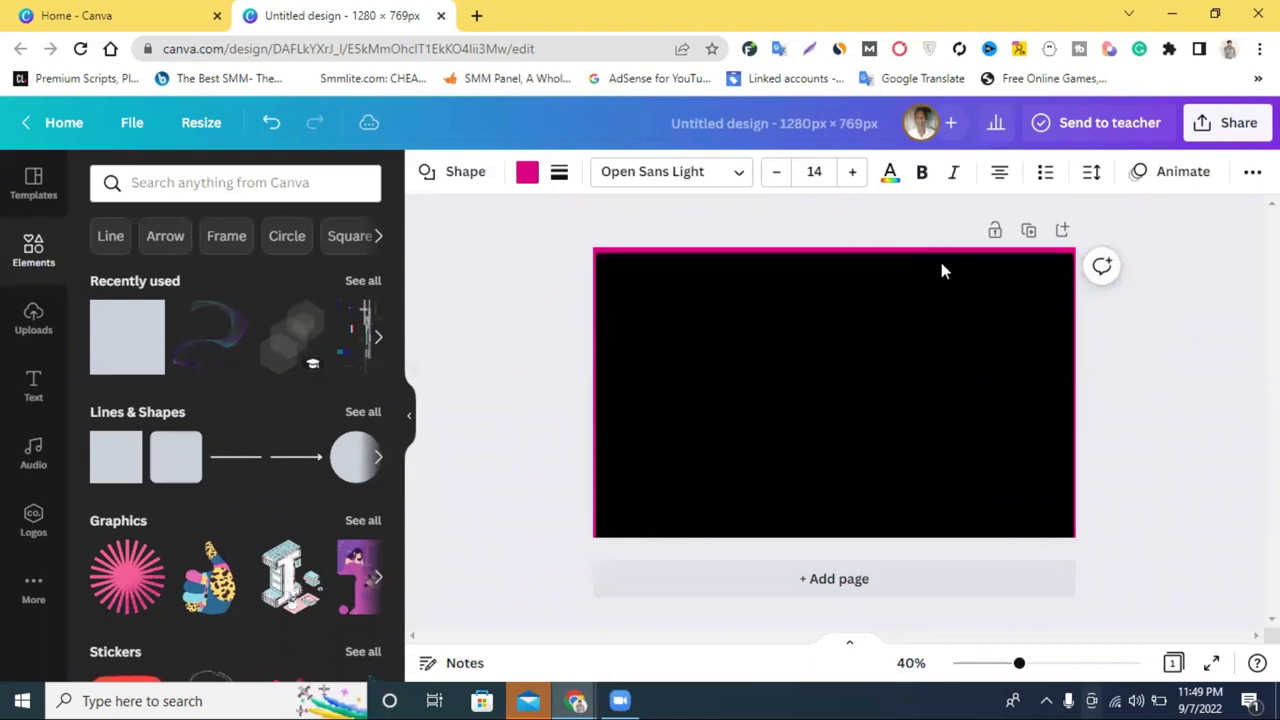
left_click(941, 270)
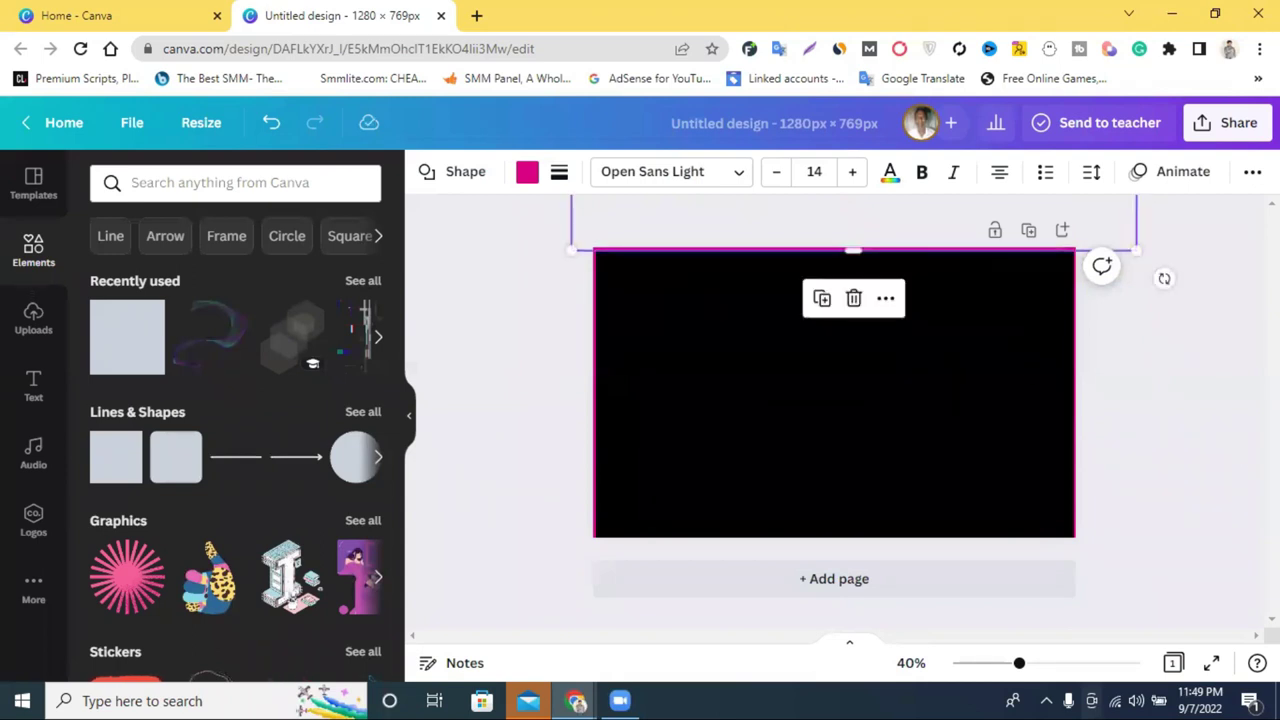
left_click(1237, 432)
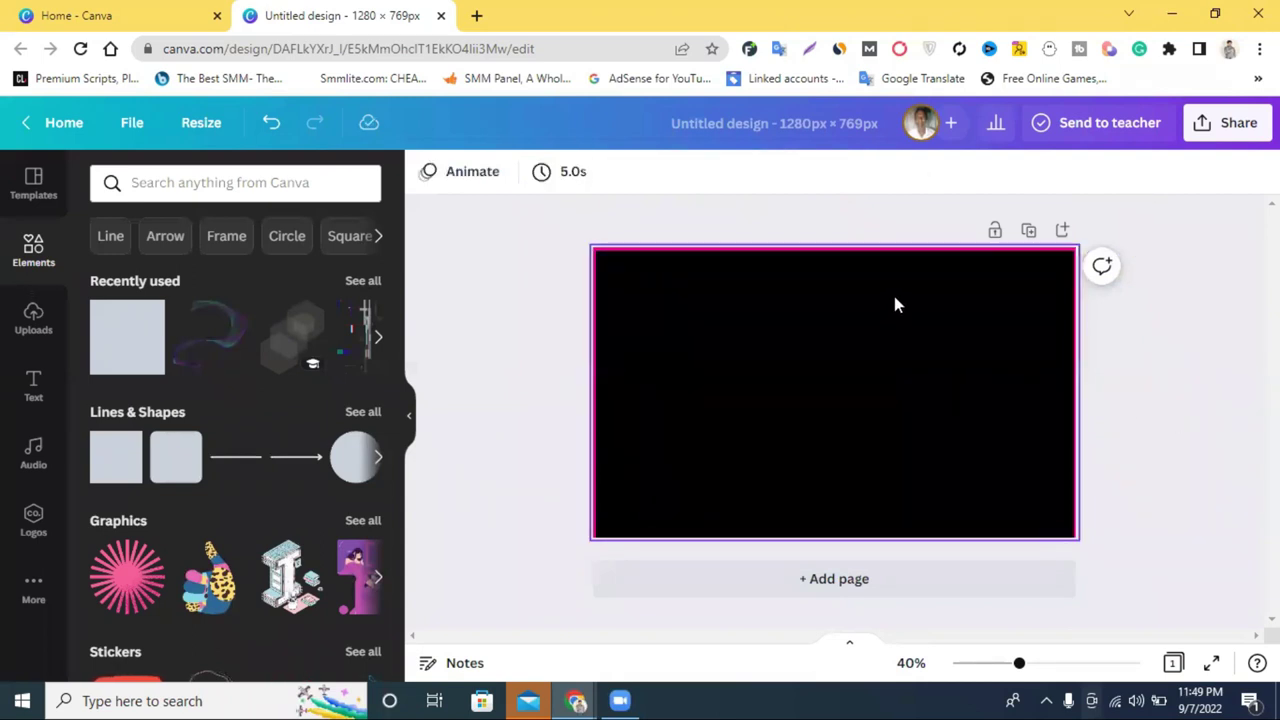
- Duplicate the top border strip and place the copy along the page's bottom edge as a thin line
left_click(884, 254)
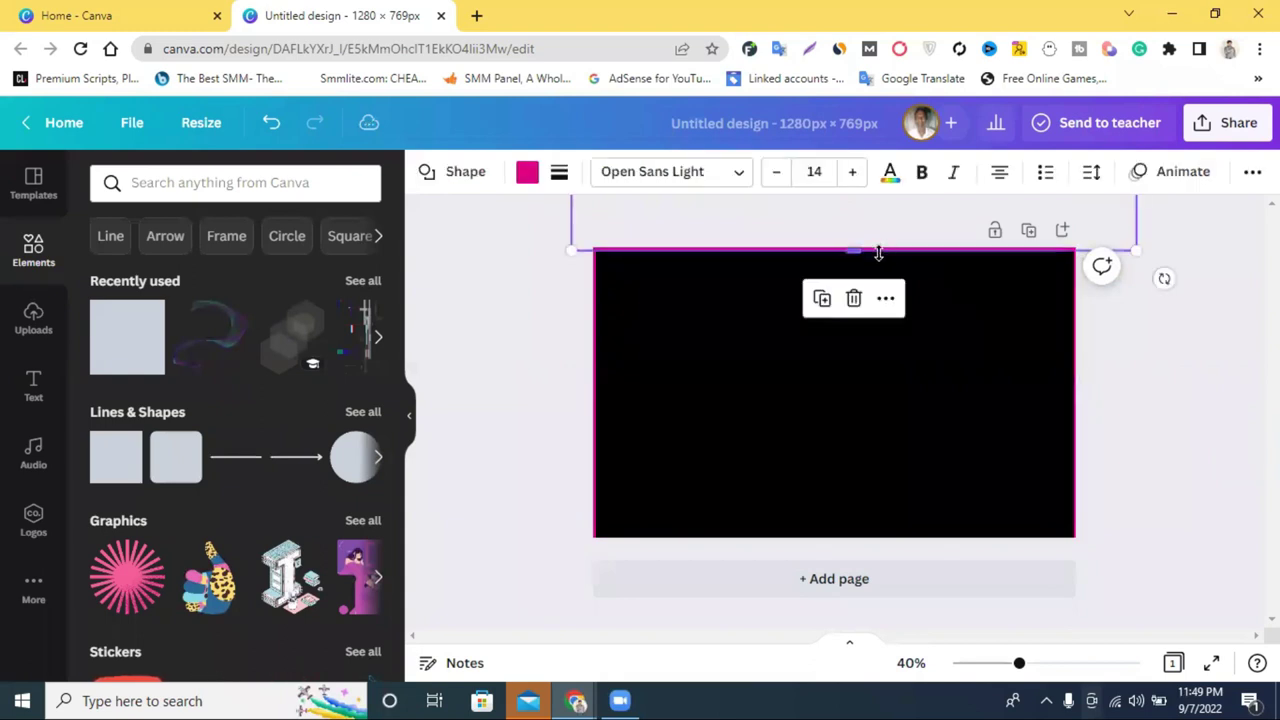
left_click(822, 300)
left_click_drag(804, 215, 795, 580)
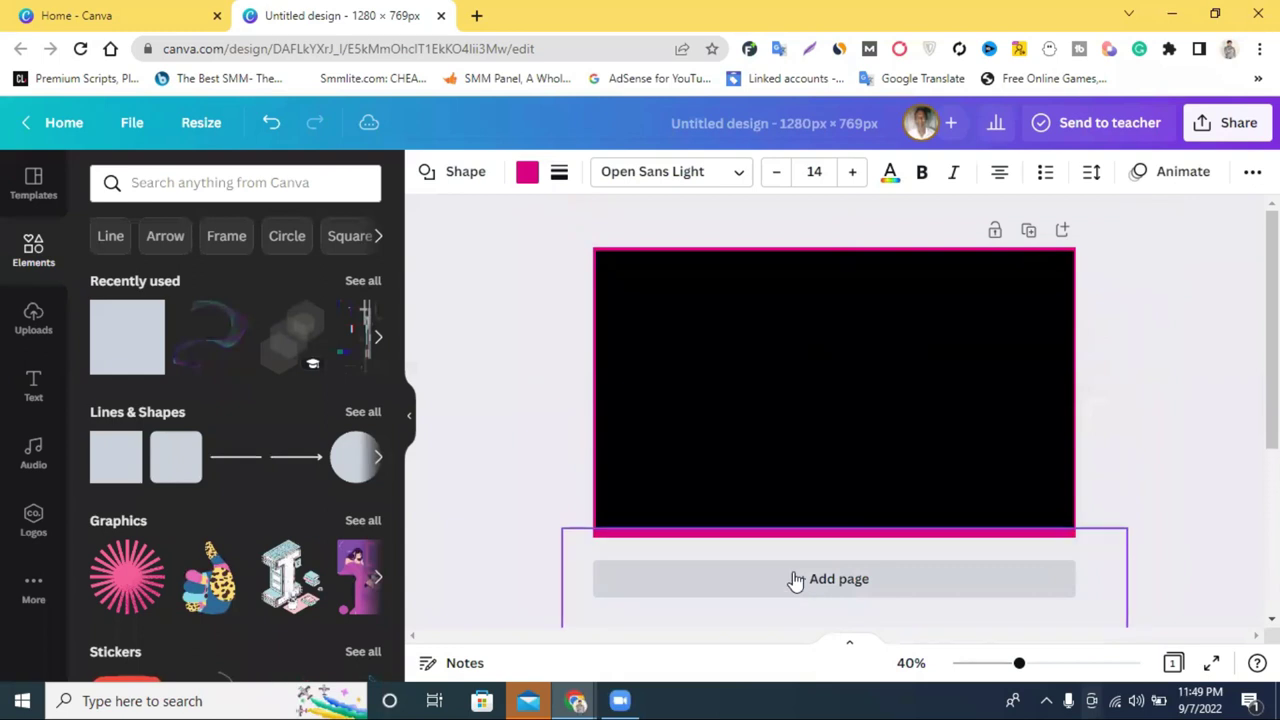
left_click(1143, 414)
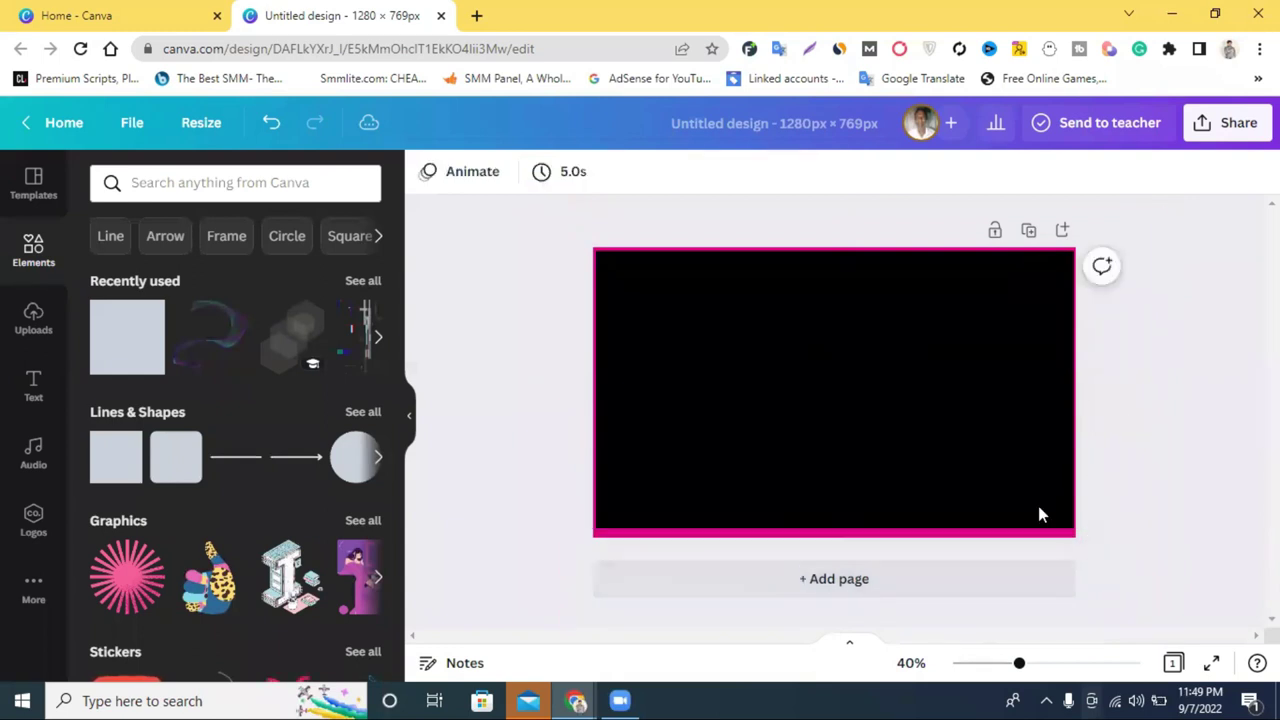
left_click(758, 532)
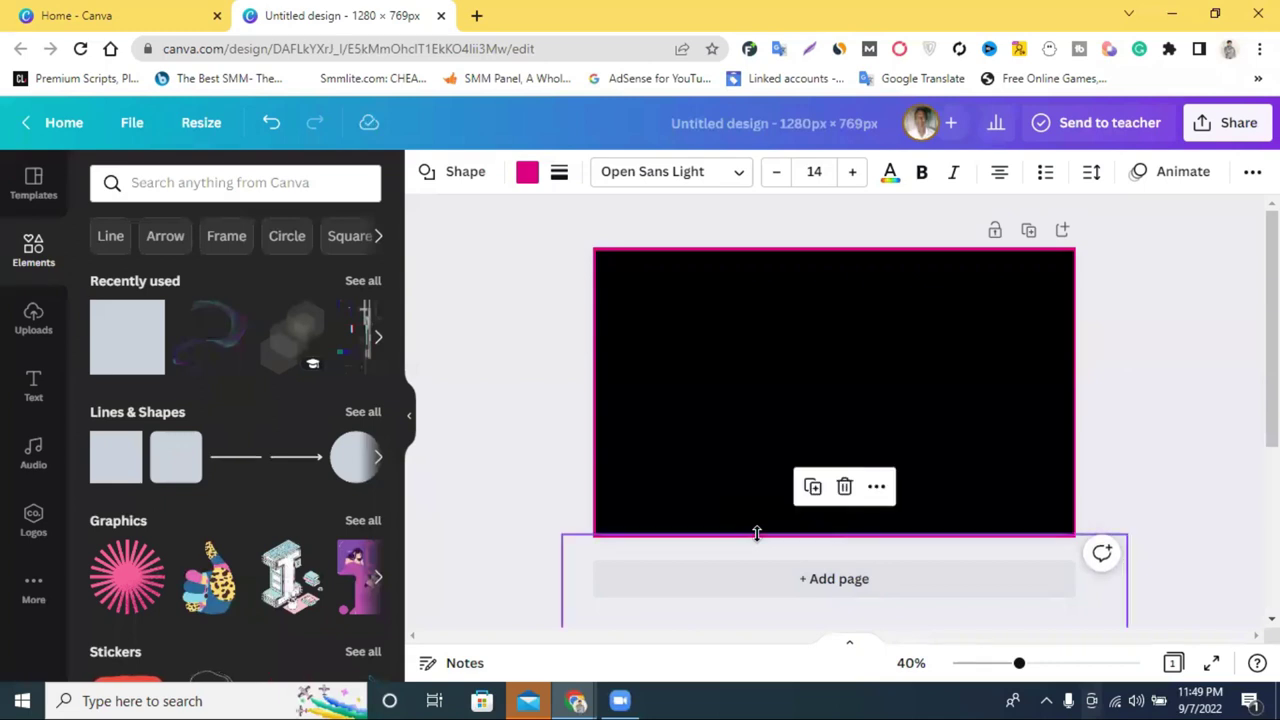
left_click(1160, 397)
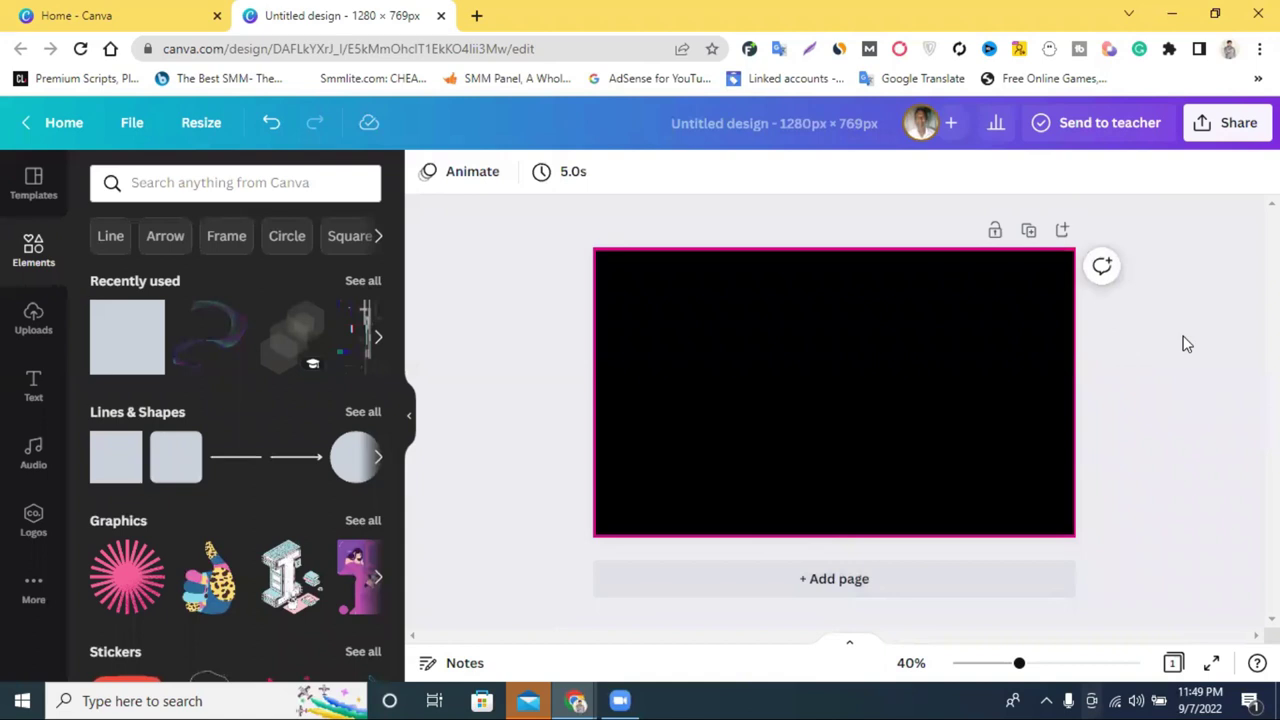
- Add a square shape near the page's upper-left corner and stretch it into a wide, low title bar
left_click(108, 470)
left_click_drag(828, 401, 648, 321)
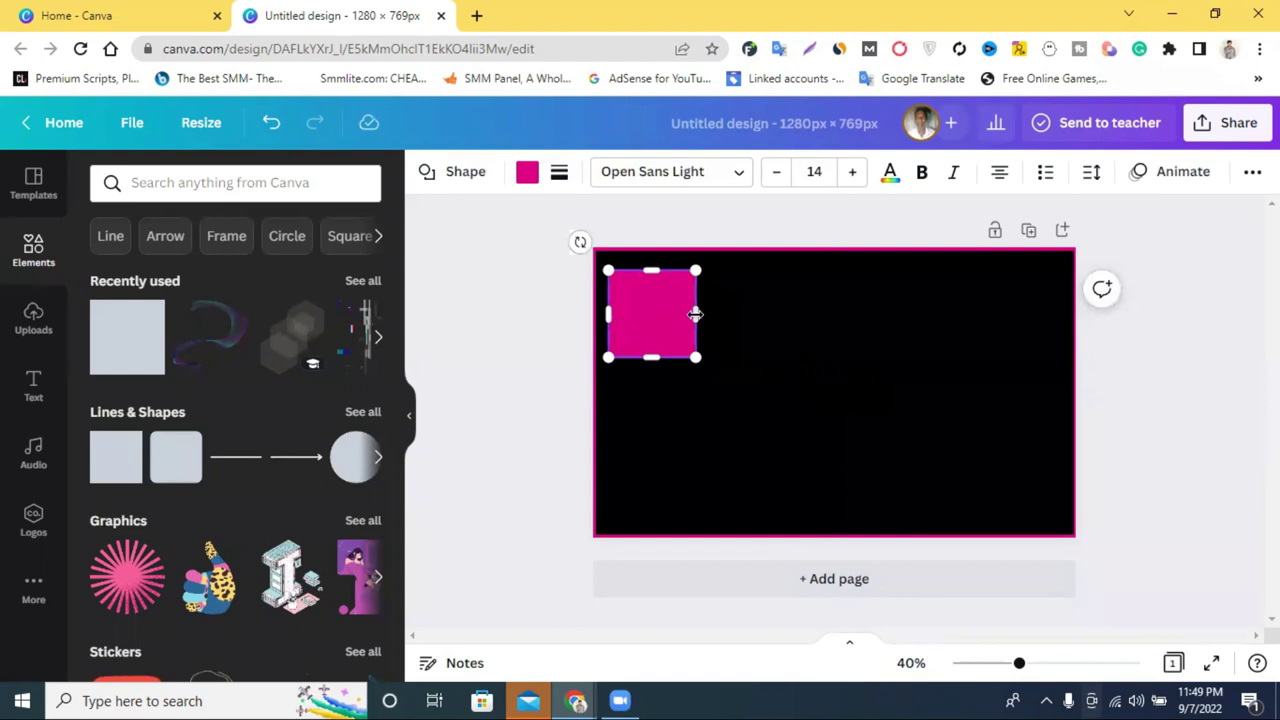
left_click_drag(764, 314, 923, 314)
left_click_drag(789, 356, 790, 327)
left_click_drag(926, 292, 933, 291)
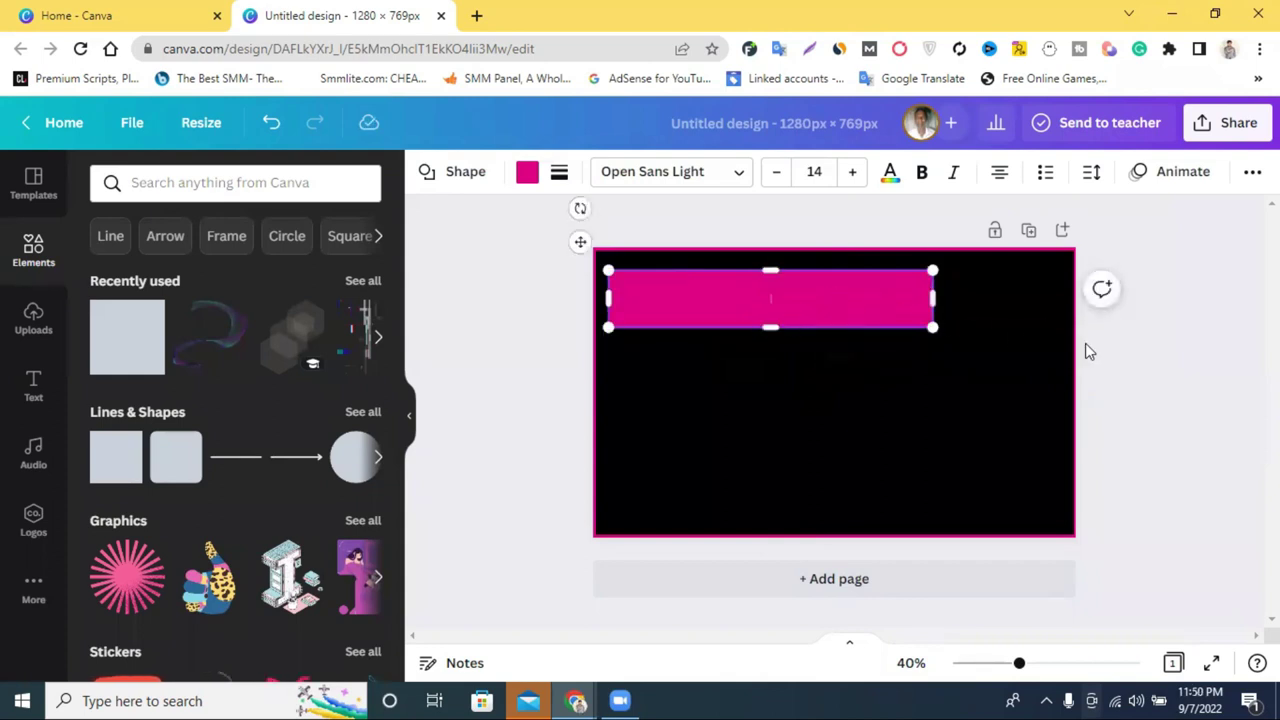
left_click(1175, 373)
- Fill the title bar rectangle with white
left_click(790, 318)
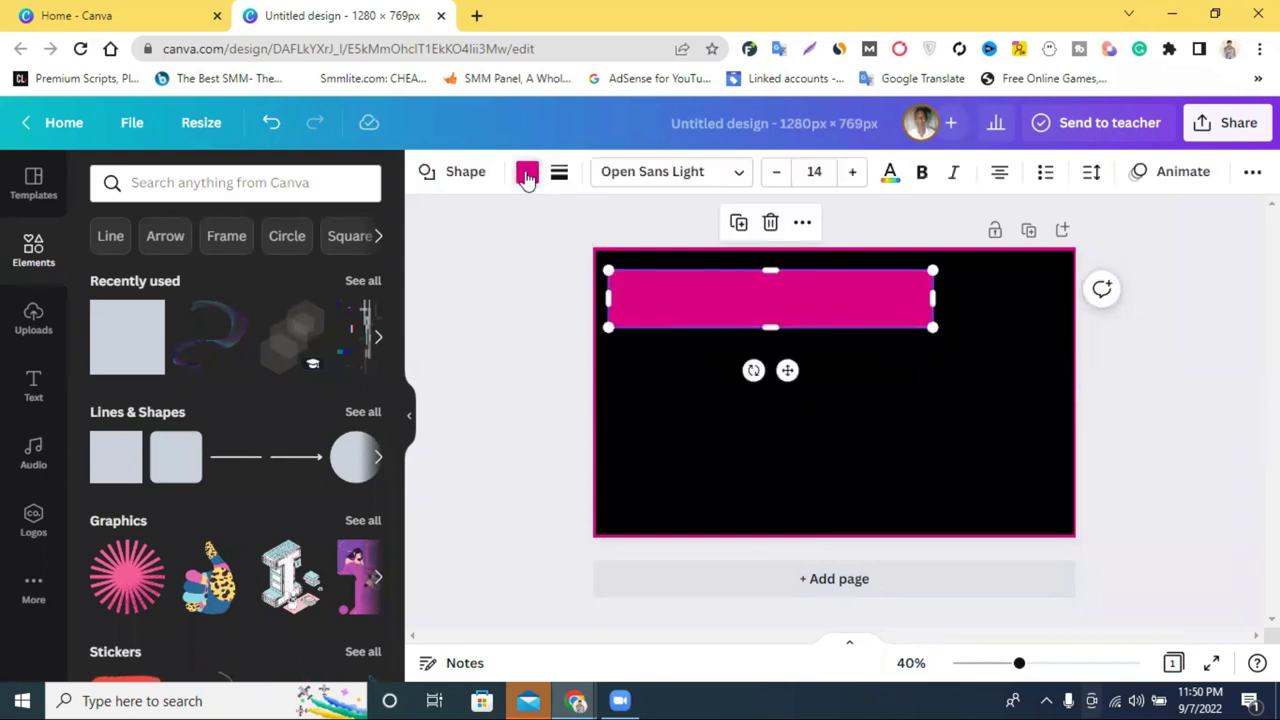
left_click(527, 172)
left_click(361, 428)
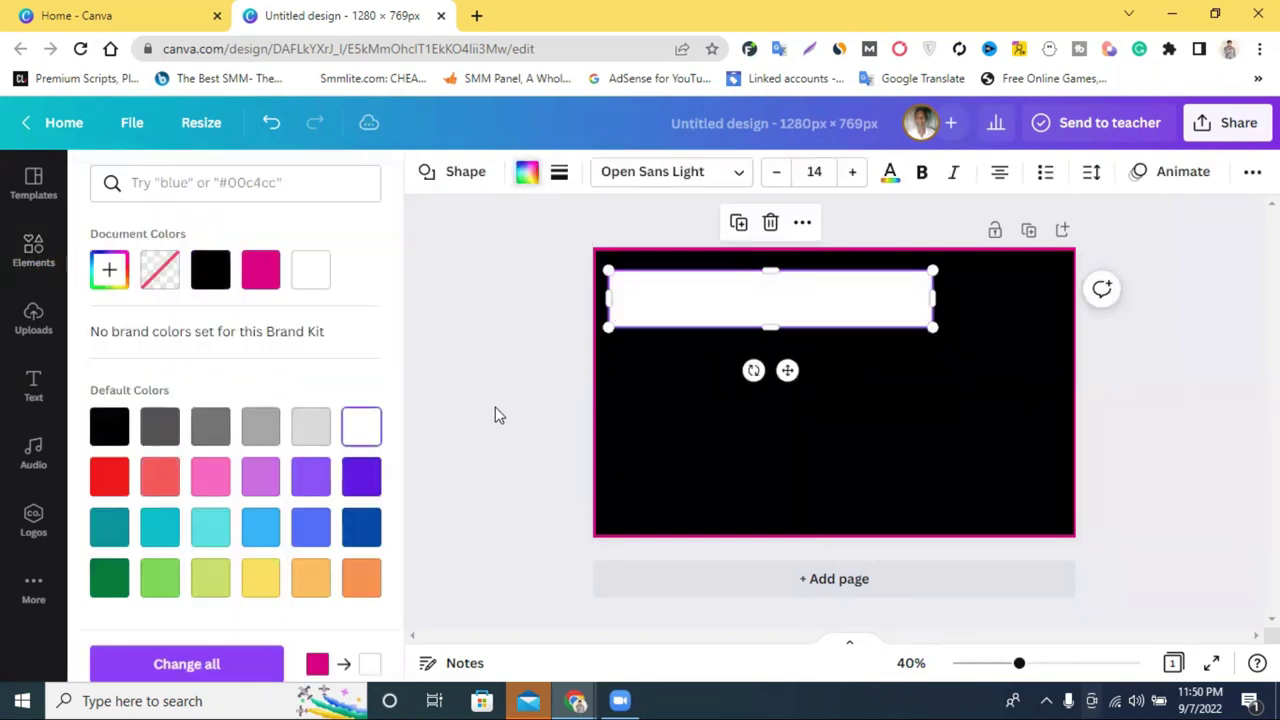
left_click(508, 472)
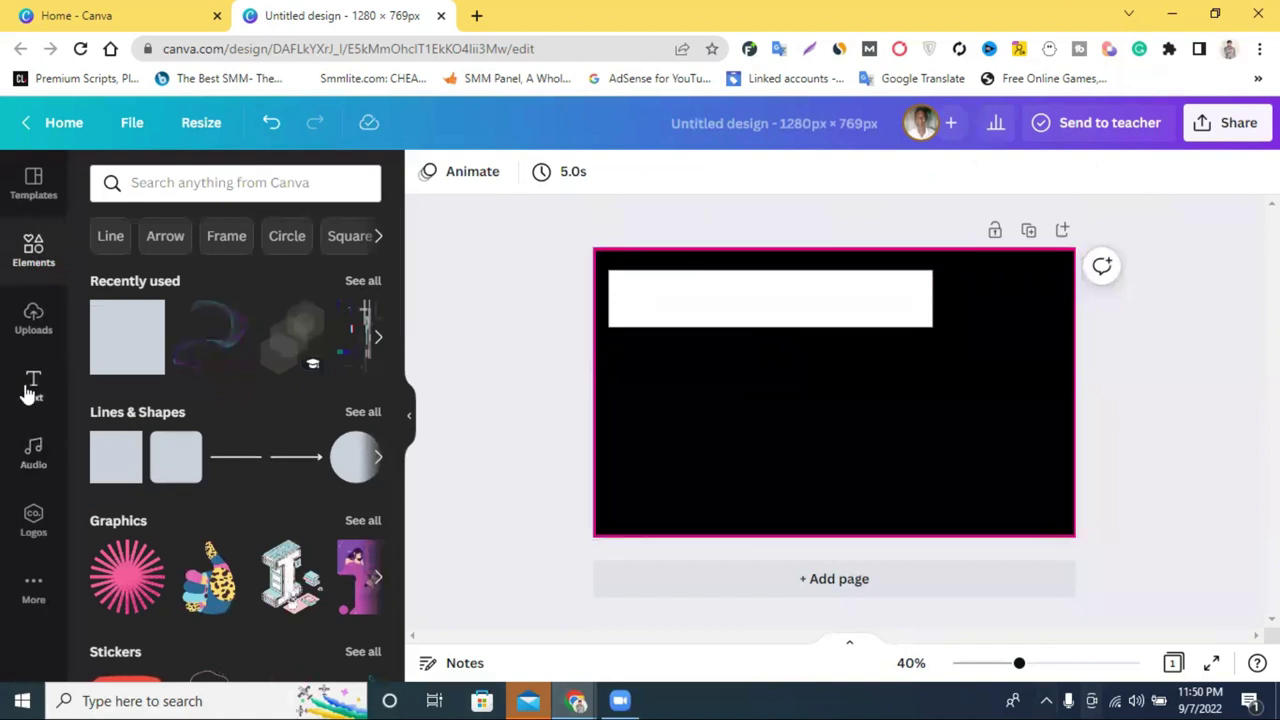
- Add a heading to the page reading INSTAGRAM PROMOTION
left_click(30, 390)
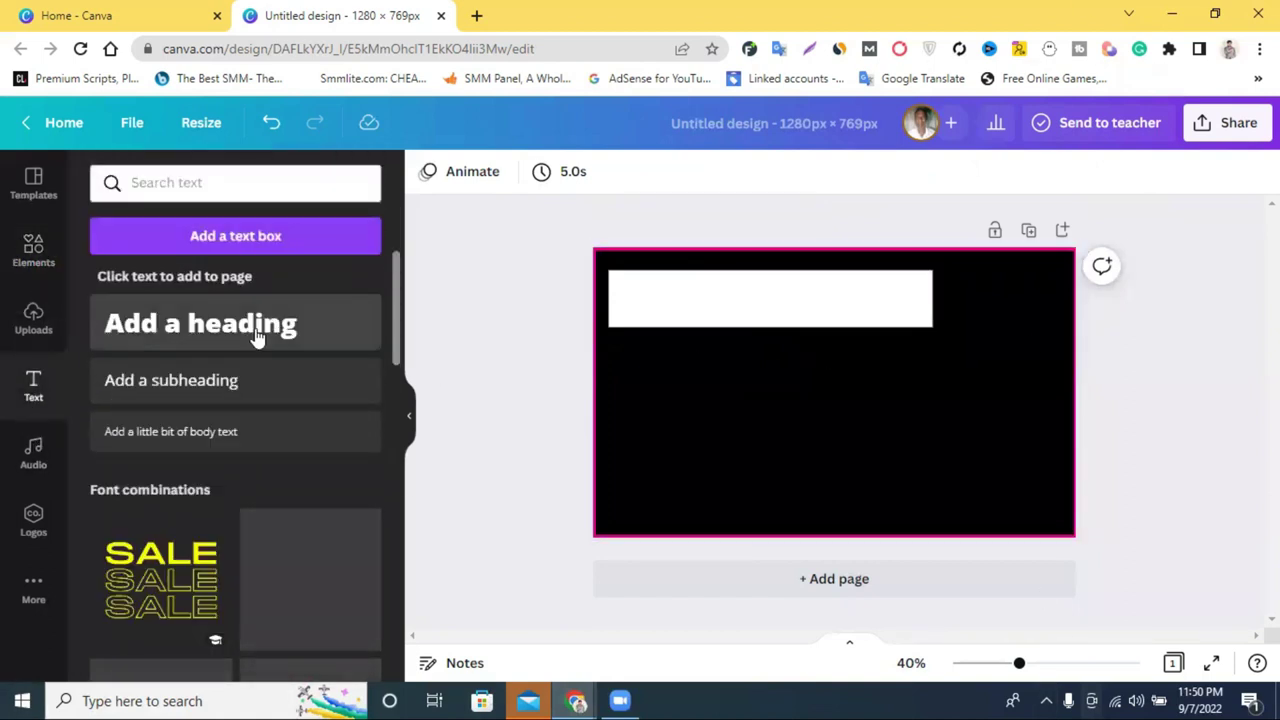
left_click(270, 335)
triple_click(848, 395)
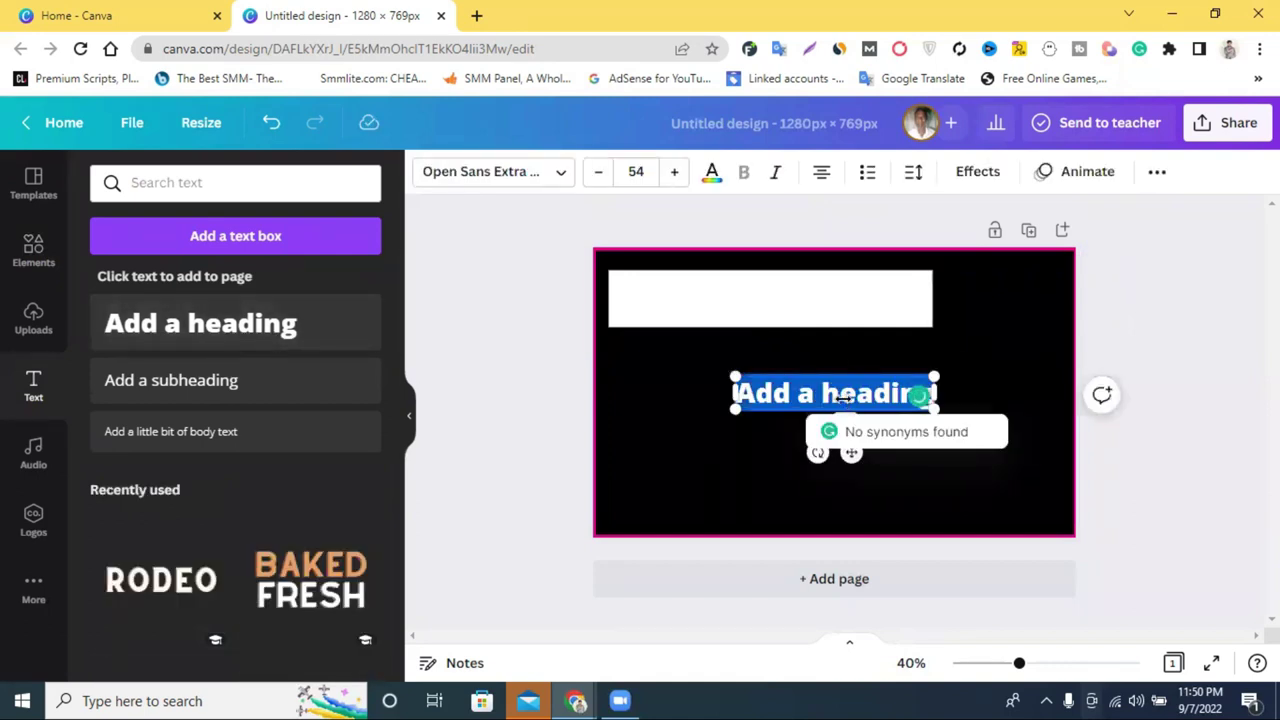
type("INST")
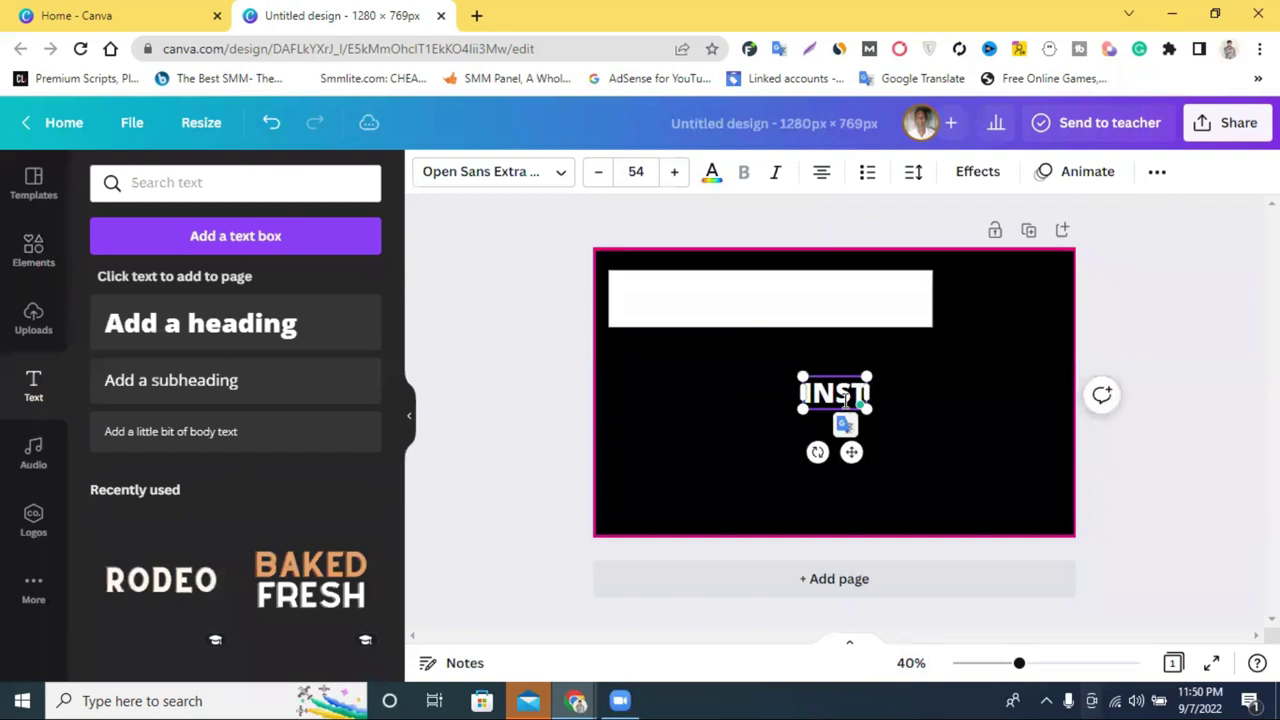
type("AGRAM PROMOT")
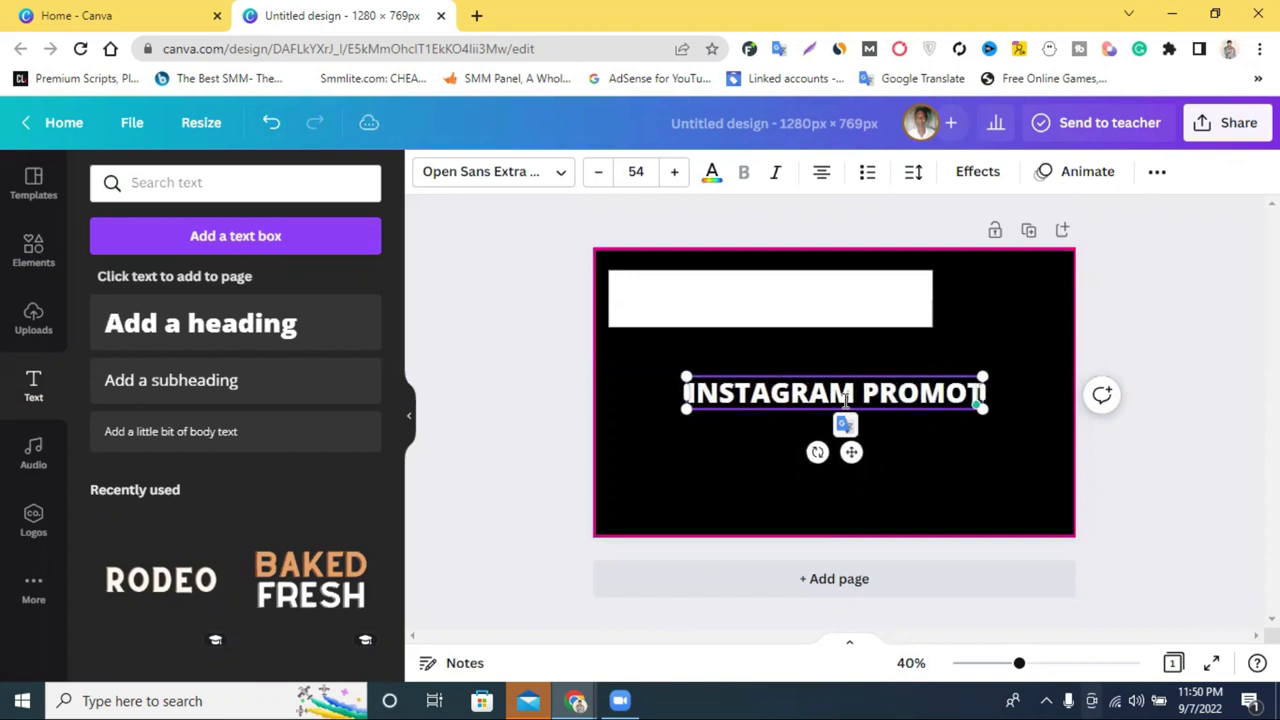
type("ION")
left_click(1184, 330)
- Move the heading onto the white bar and color its text with the border's magenta
left_click_drag(977, 403, 913, 310)
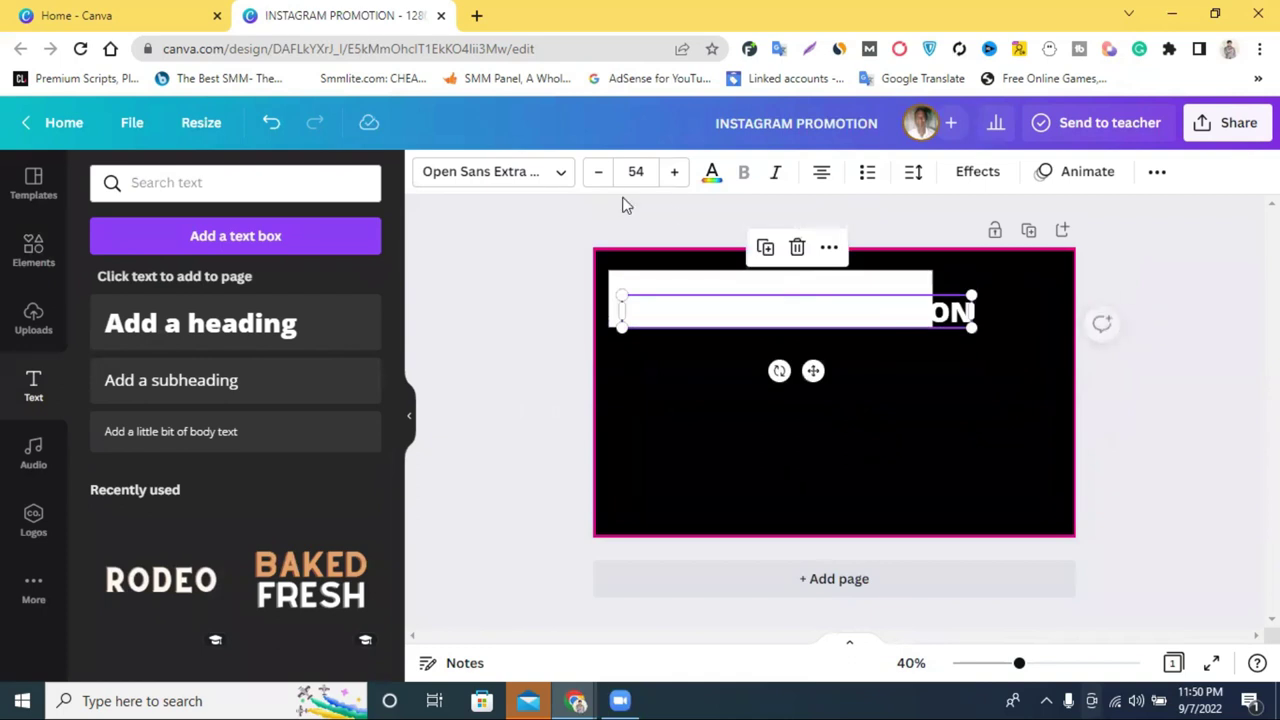
left_click(712, 171)
left_click(210, 270)
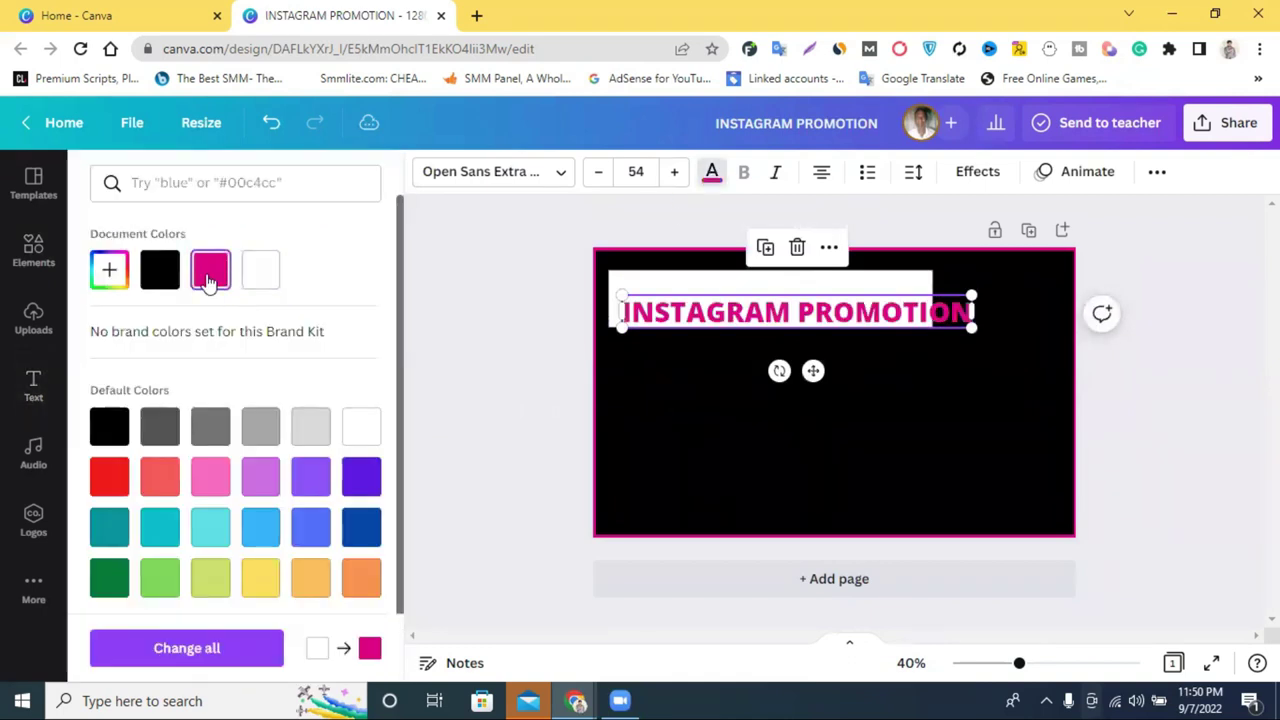
- Reduce the heading to font size 47 and position it inside the white bar
left_click_drag(845, 309, 843, 297)
left_click_drag(962, 316, 930, 310)
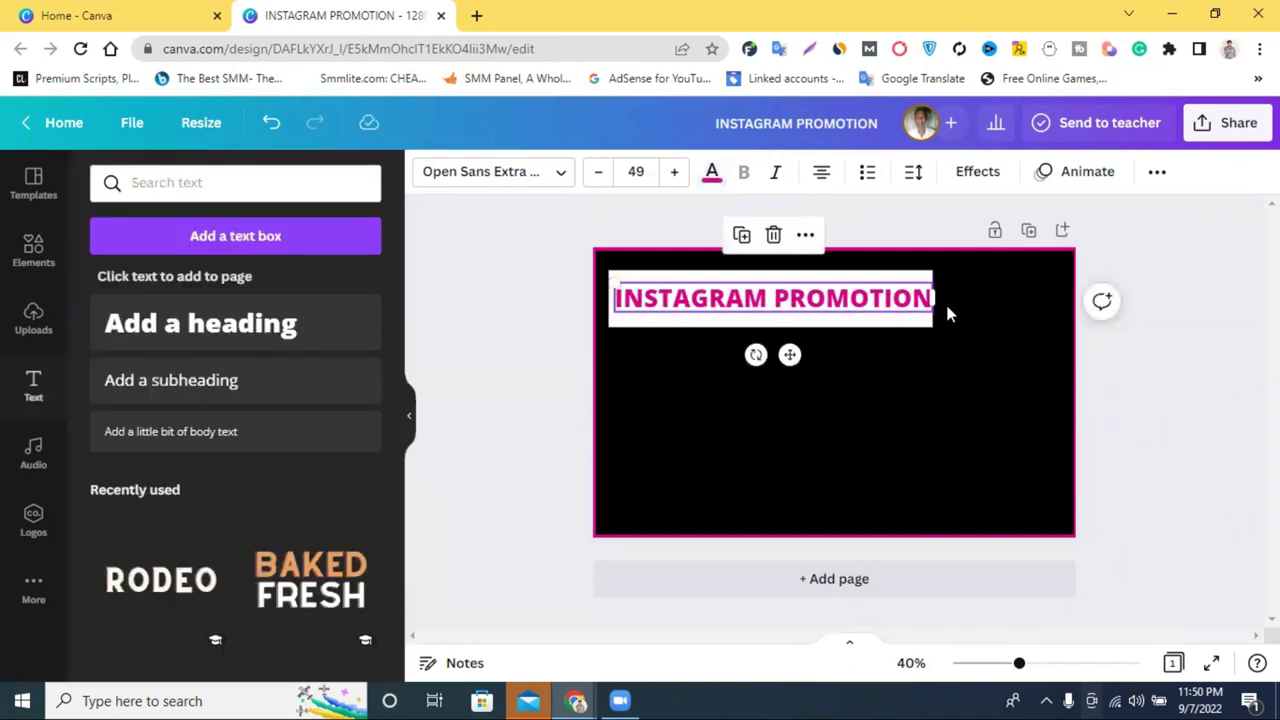
left_click(597, 174)
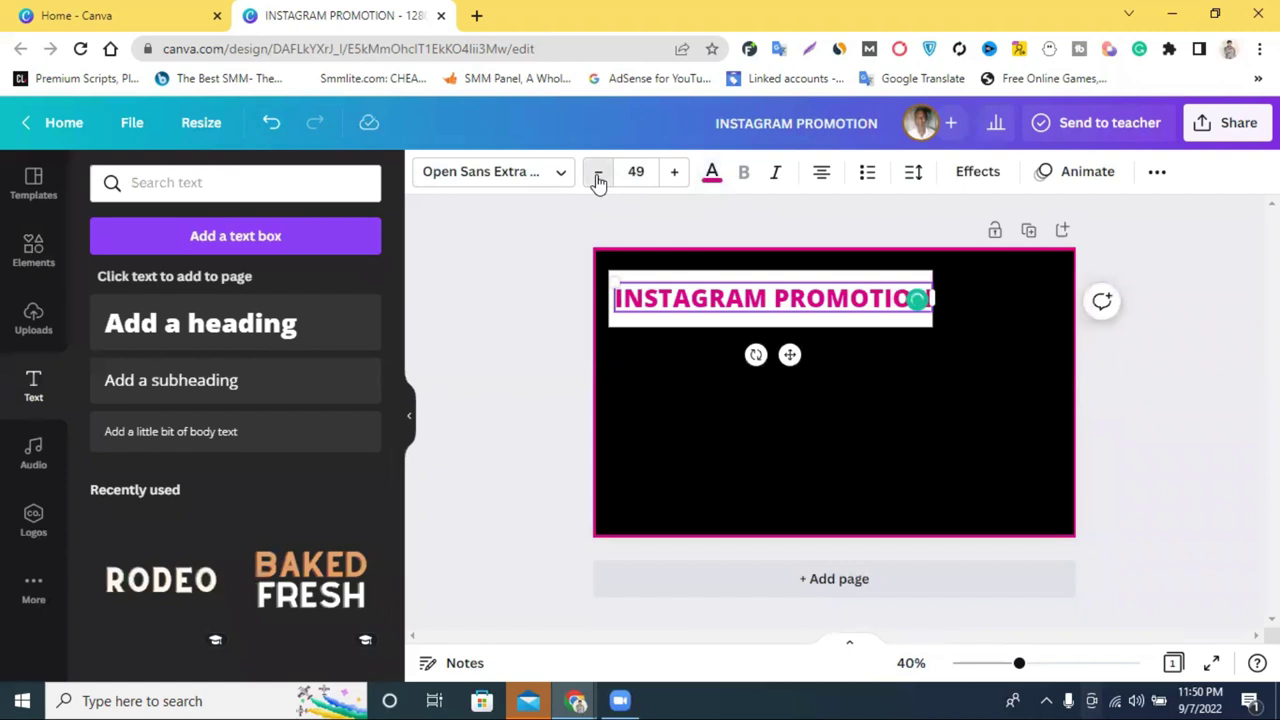
left_click(597, 174)
left_click(808, 343)
left_click_drag(812, 297, 812, 307)
left_click(790, 345)
- Set the heading's line spacing to 1.27
left_click(780, 315)
left_click(911, 171)
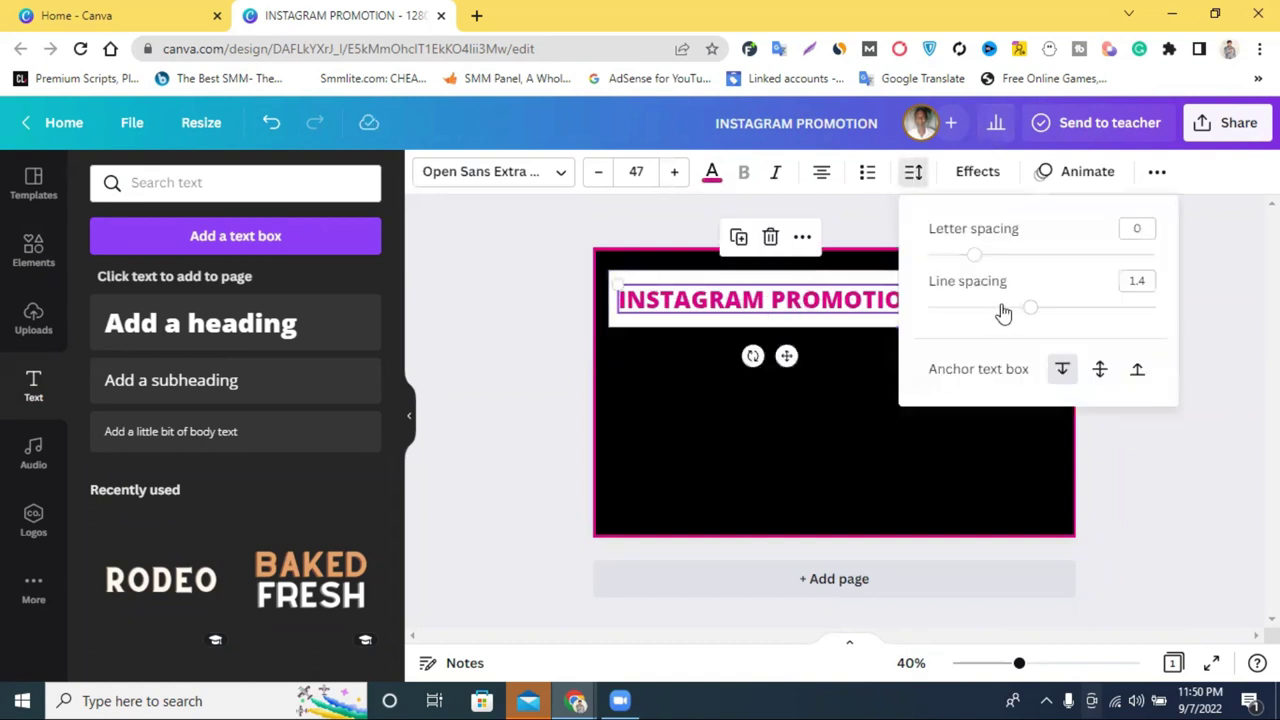
left_click_drag(1033, 313, 1014, 309)
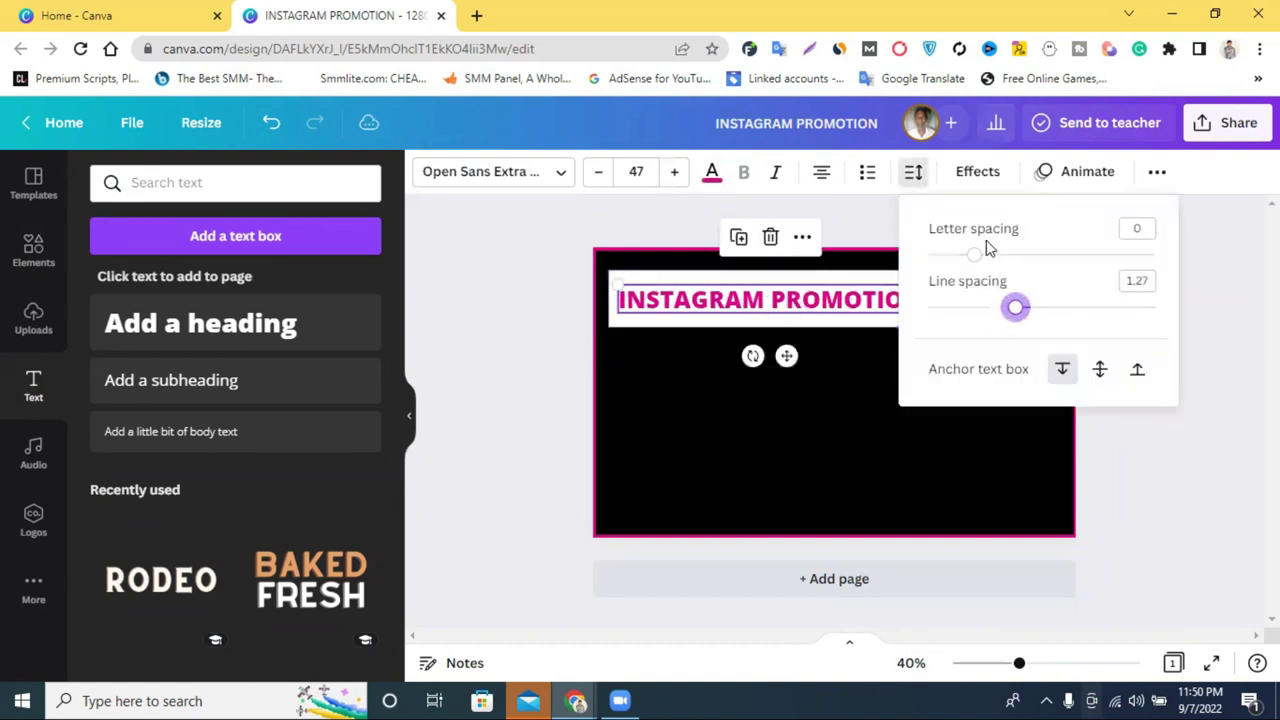
- Tighten the heading's letter spacing and enlarge its text to font size 51, positioned to fill the white bar
left_click_drag(977, 258, 962, 256)
left_click(917, 389)
left_click(852, 307)
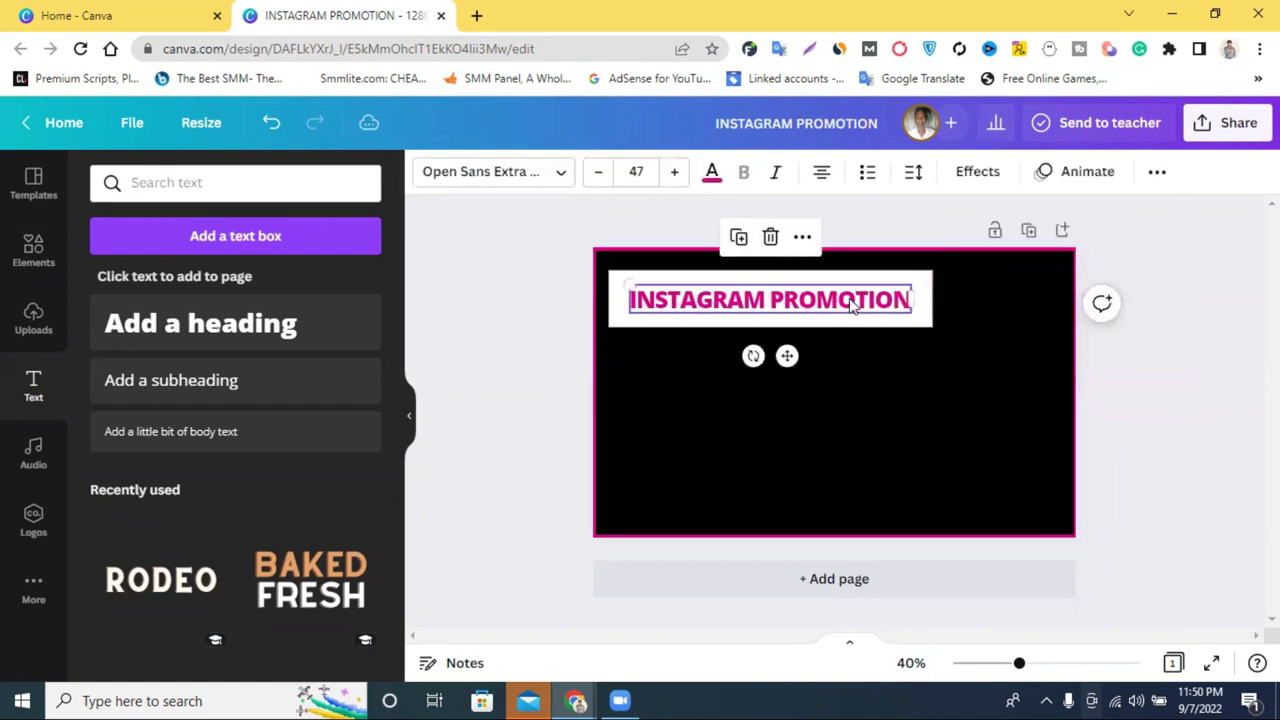
left_click(671, 175)
left_click(671, 175)
left_click(671, 175)
left_click(671, 175)
left_click_drag(728, 310, 727, 300)
left_click(1247, 390)
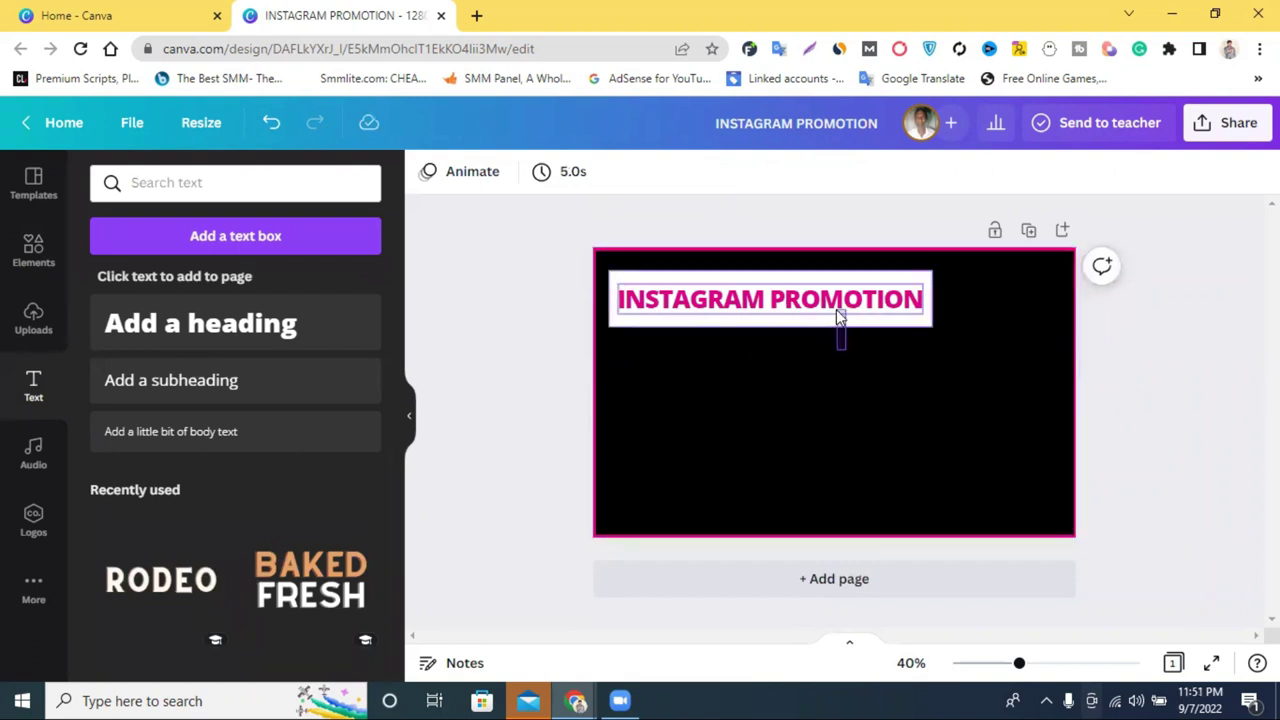
- Move the white bar and its heading together slightly down and to the right, away from the page's border
left_click_drag(838, 316, 835, 305)
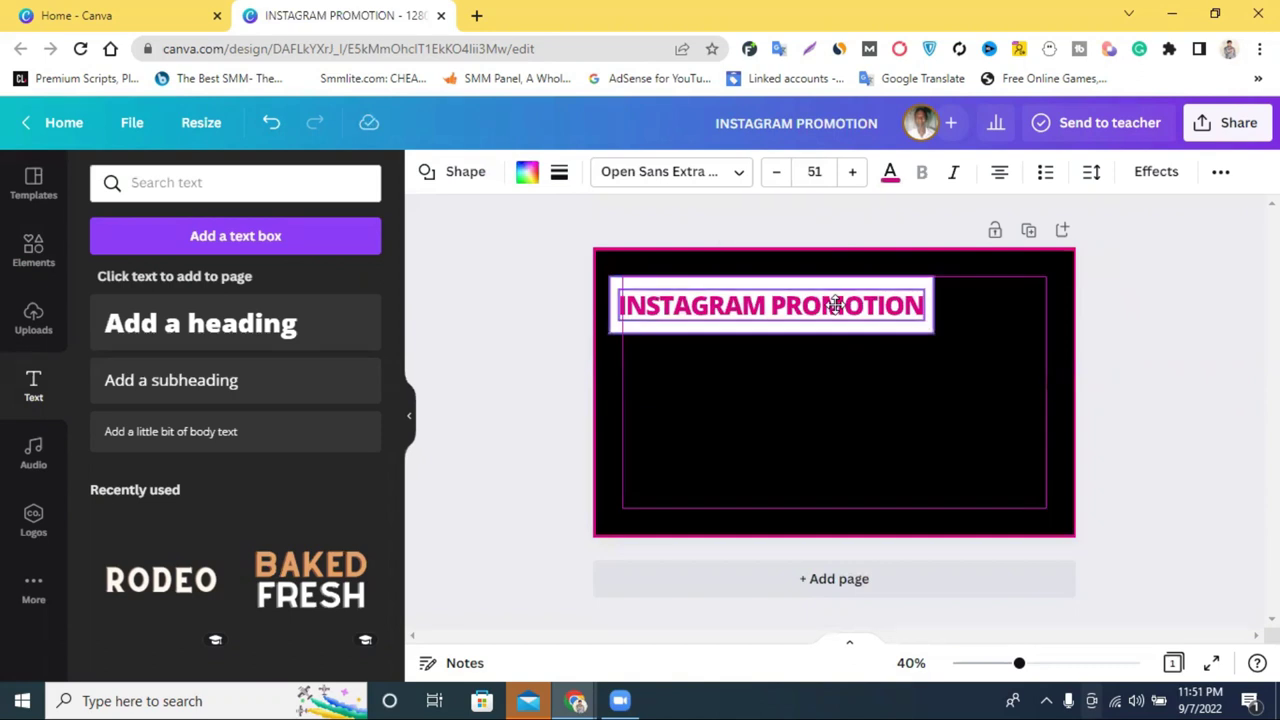
left_click_drag(835, 305, 843, 311)
key("Escape")
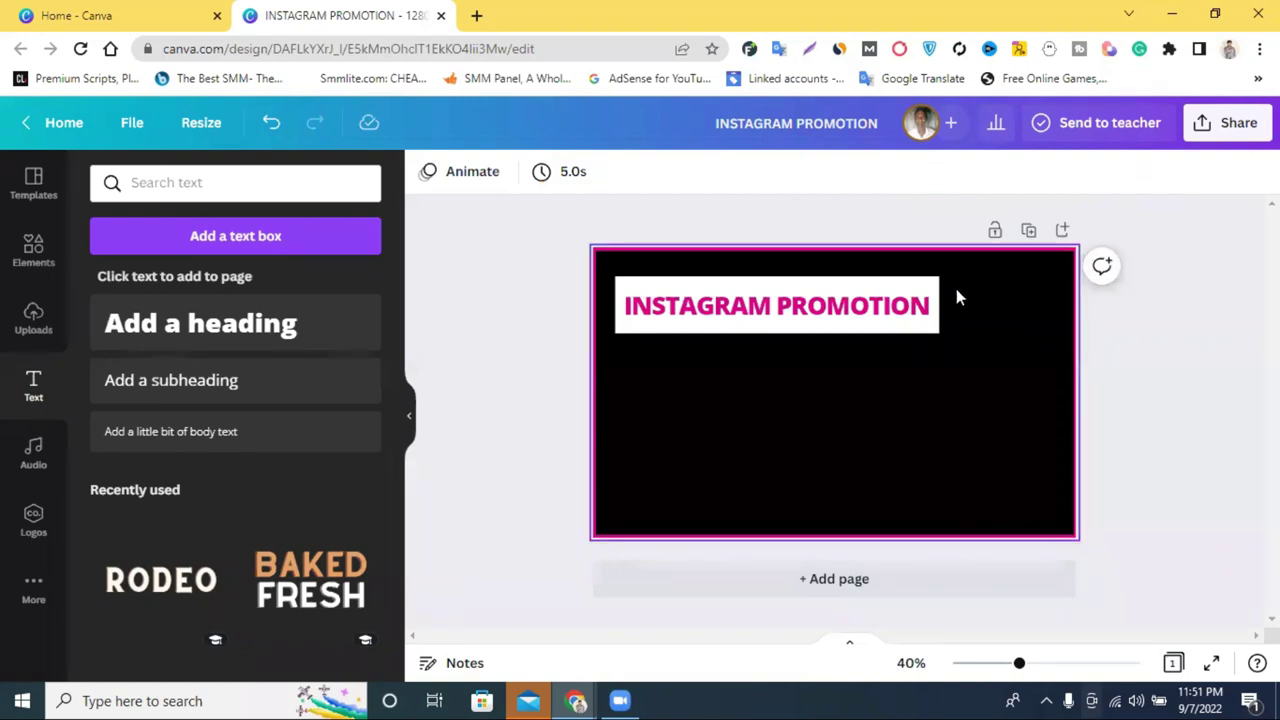
- Change the heading's text color to black
left_click(793, 313)
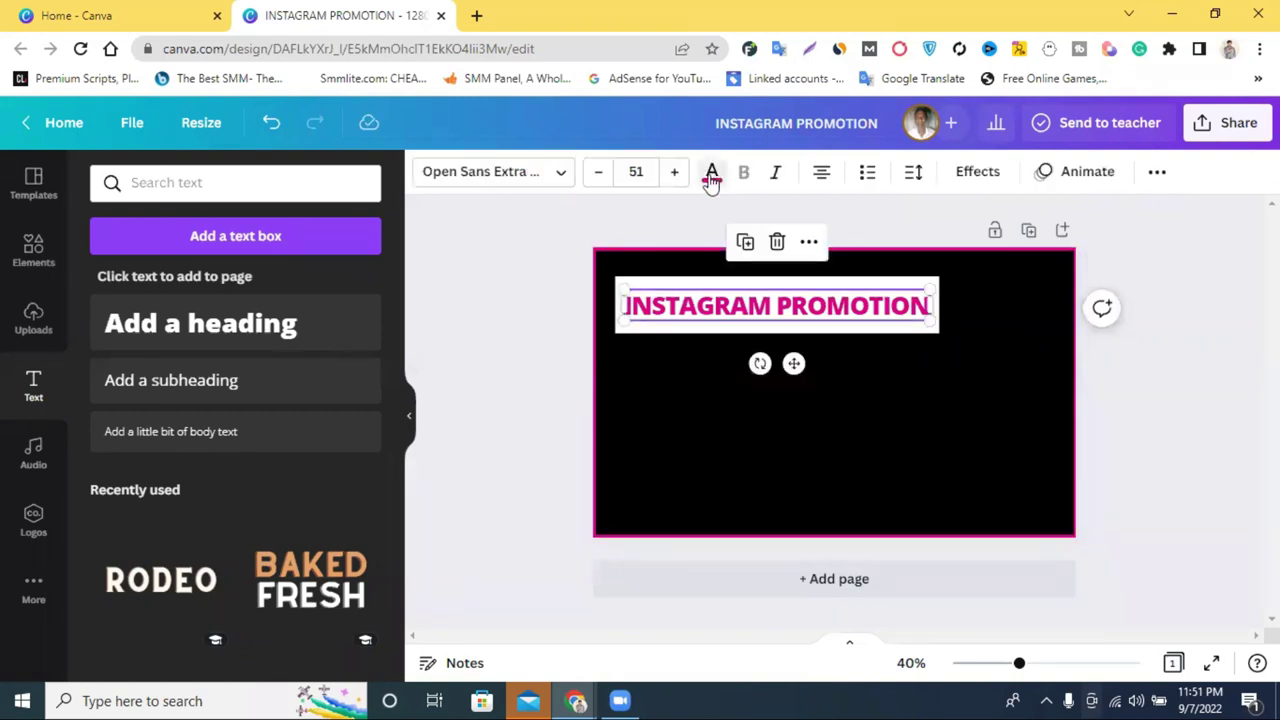
left_click(710, 172)
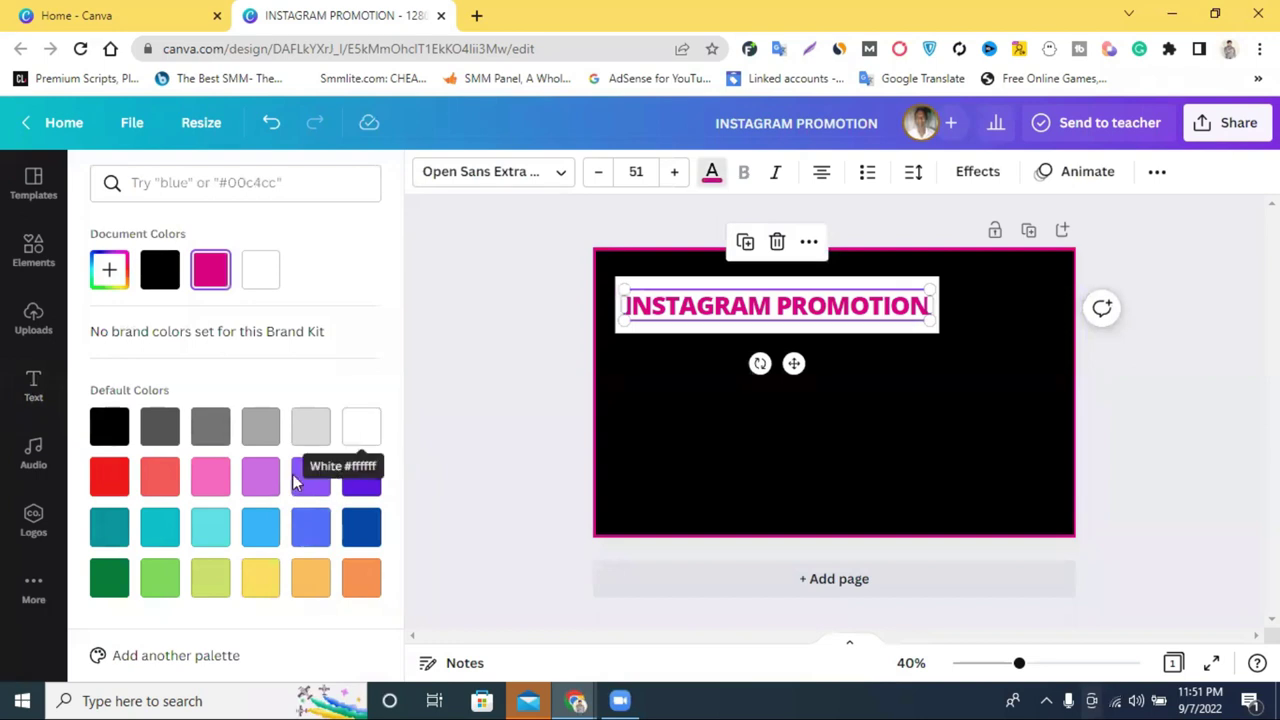
left_click(109, 437)
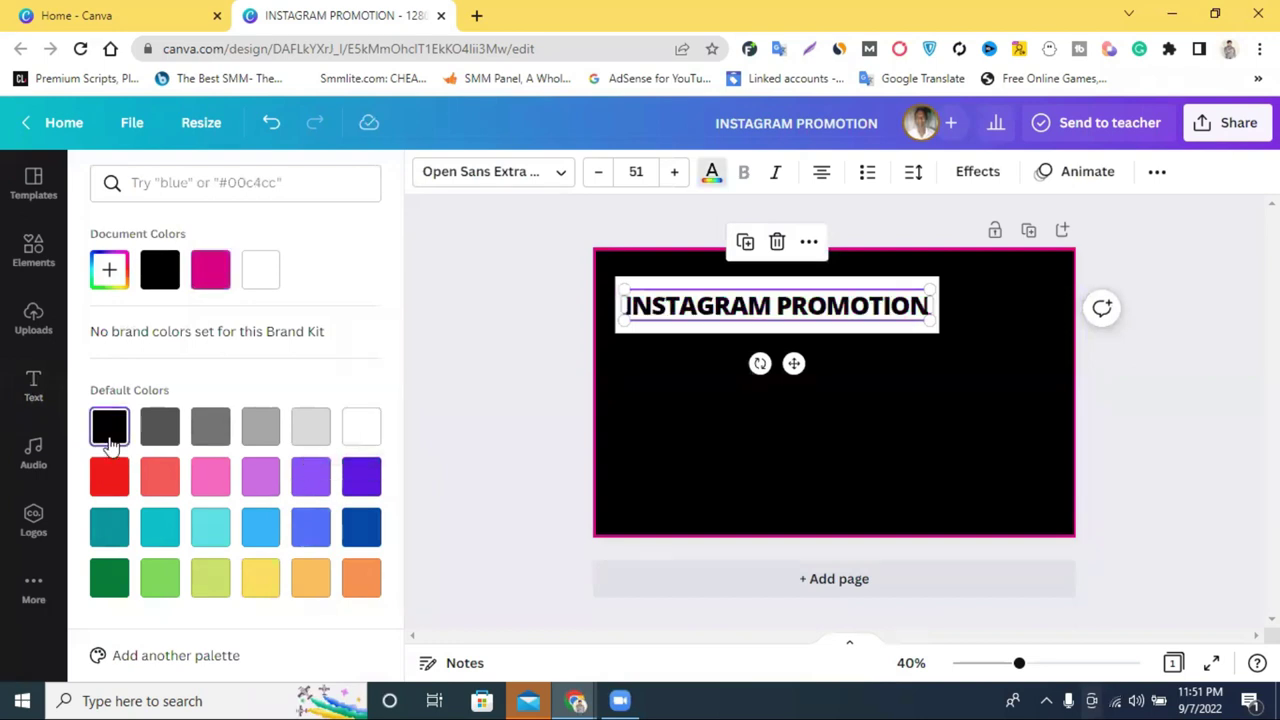
left_click(1193, 372)
left_click(1195, 370)
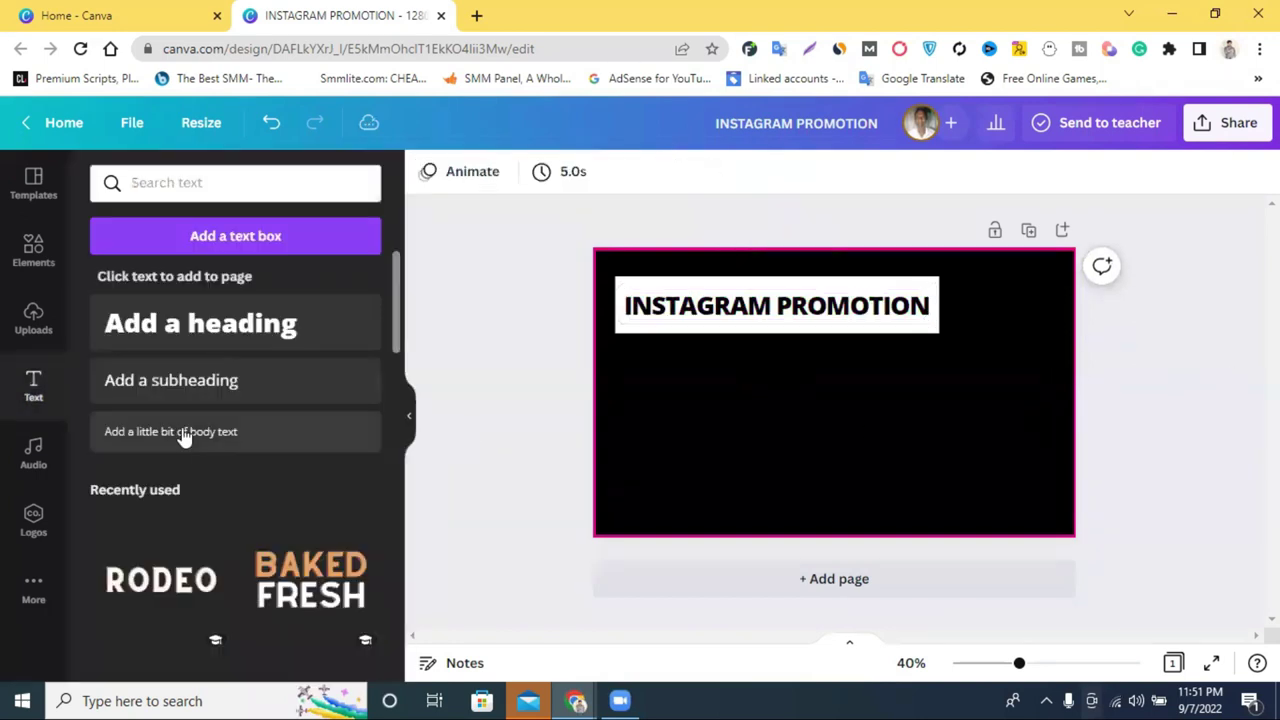
- Find and open the recent design Red Modern Online Course Youtube Thumbnail
left_click(33, 318)
left_click(75, 15)
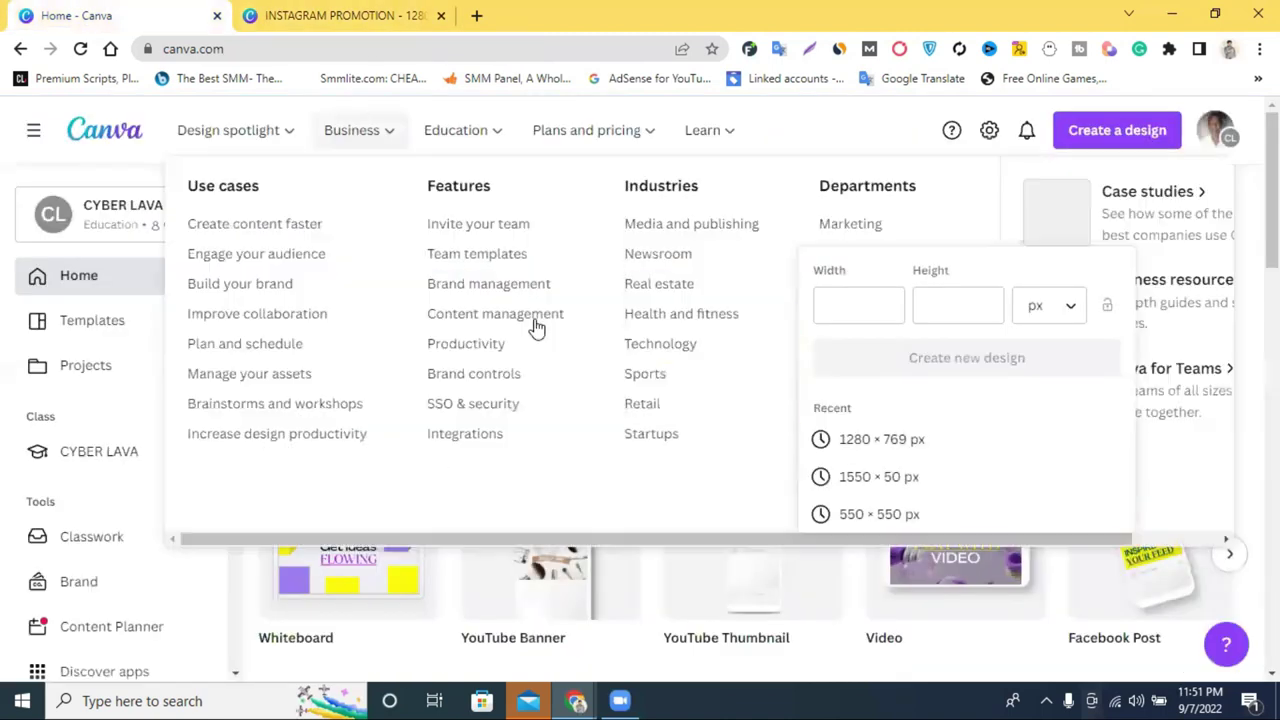
scroll(780, 494, "down", 5)
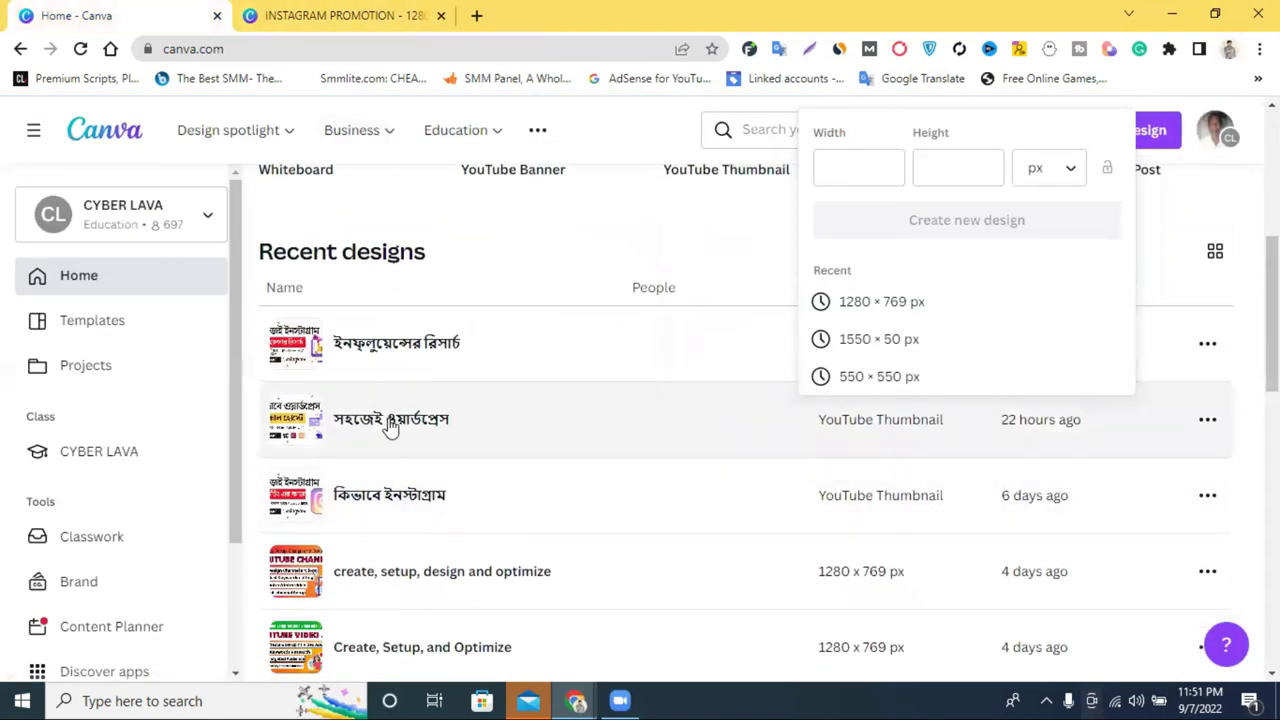
scroll(466, 444, "down", 5)
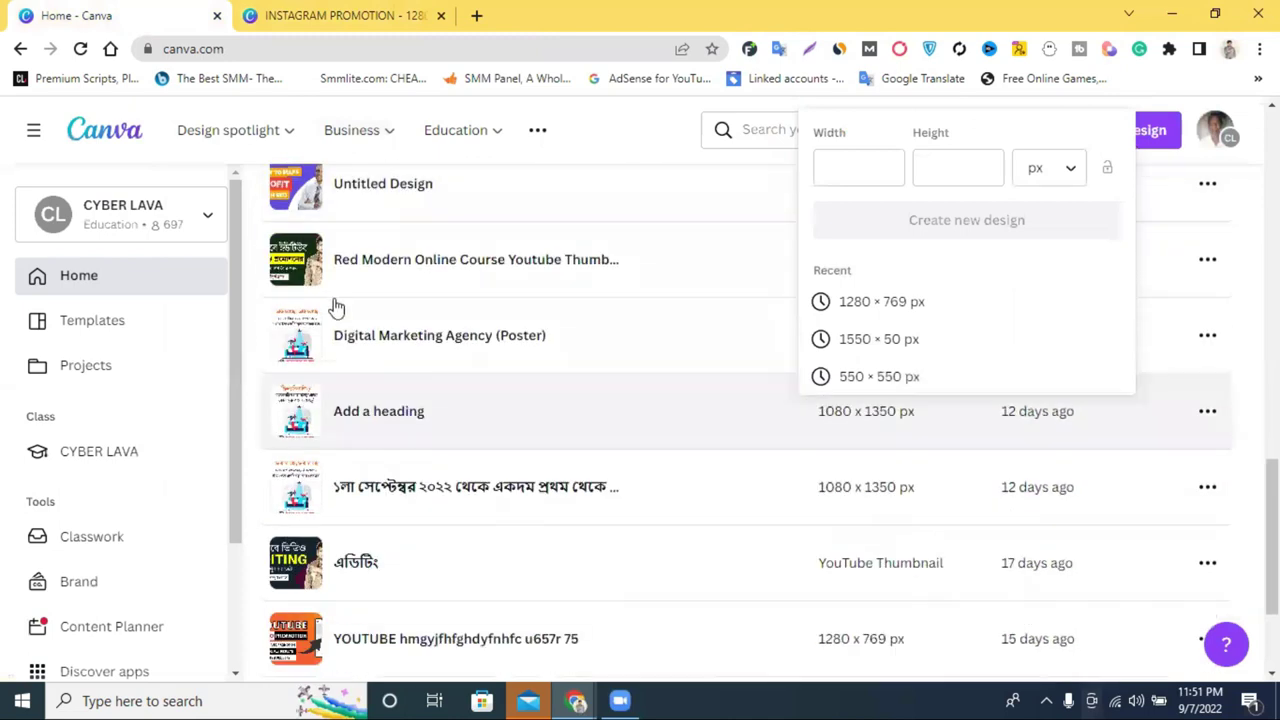
left_click(295, 268)
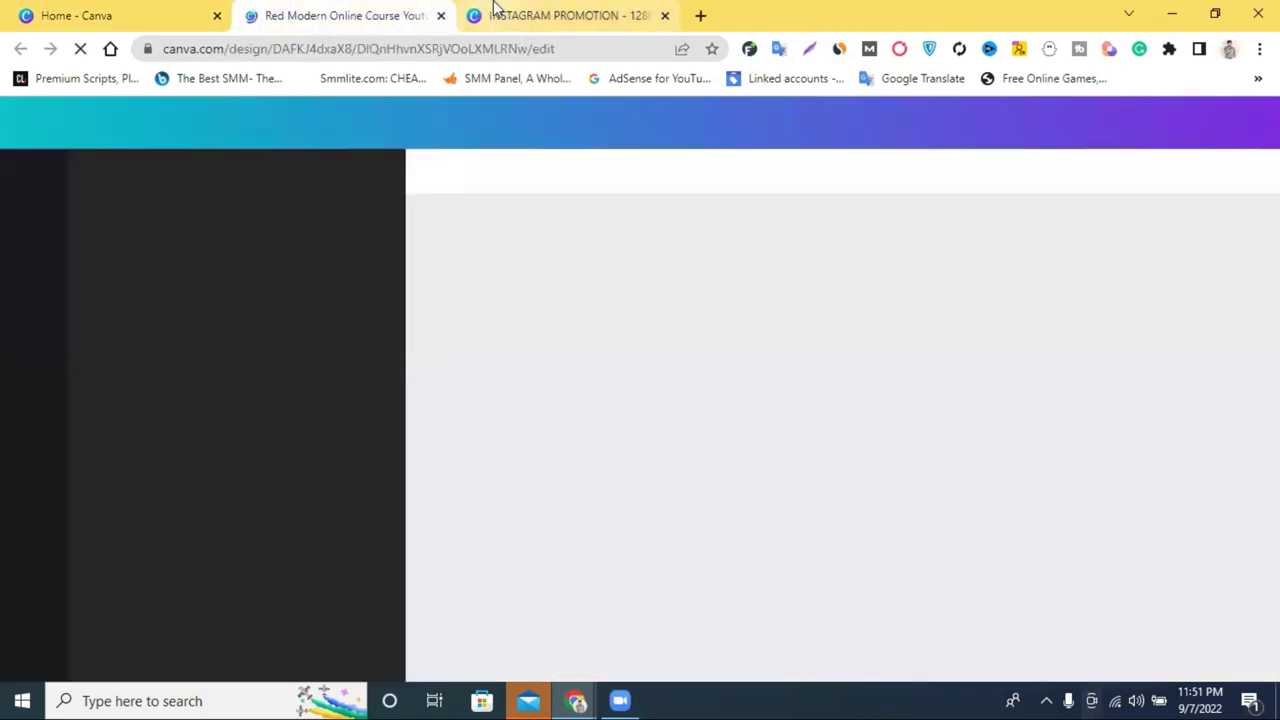
left_click(495, 12)
left_click(328, 12)
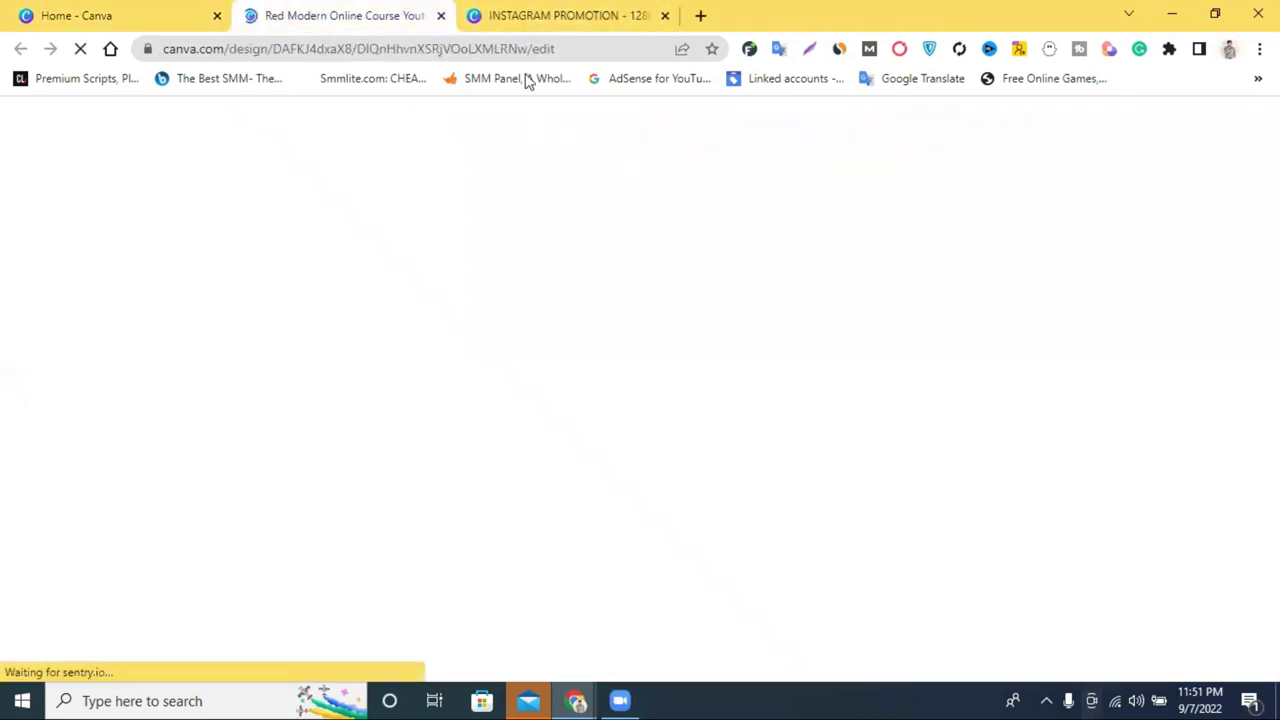
left_click(600, 11)
left_click(414, 12)
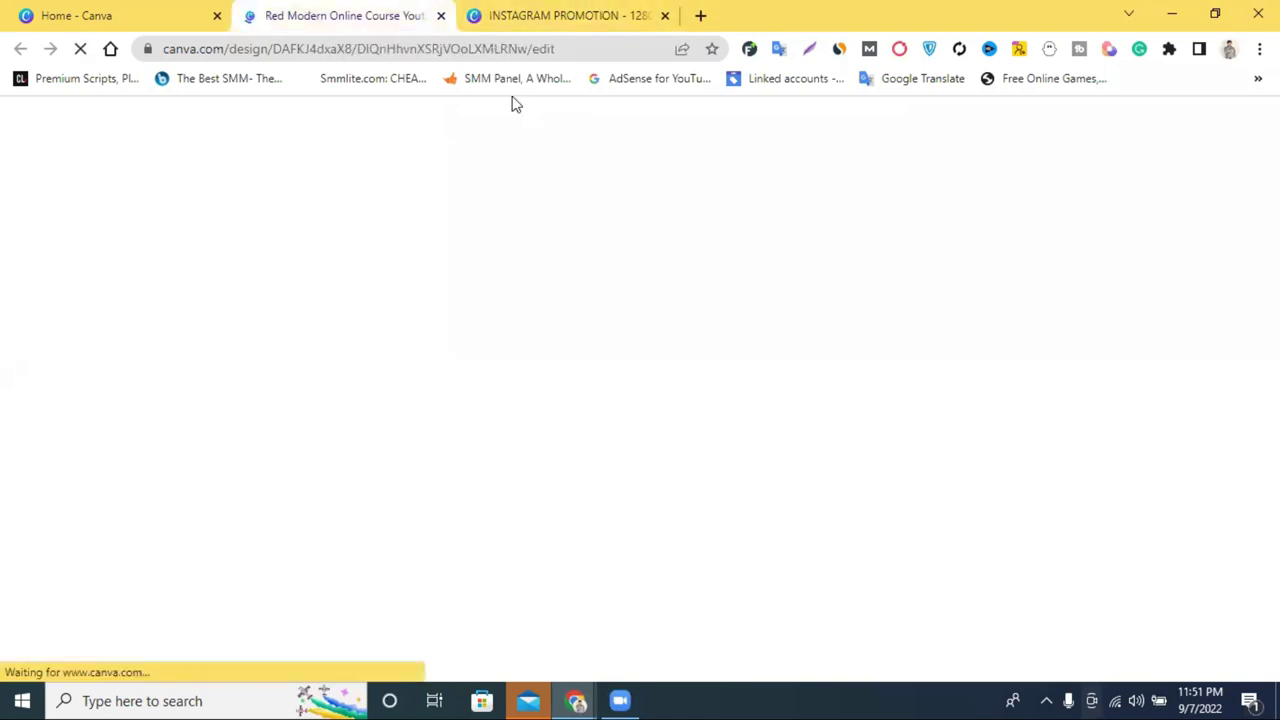
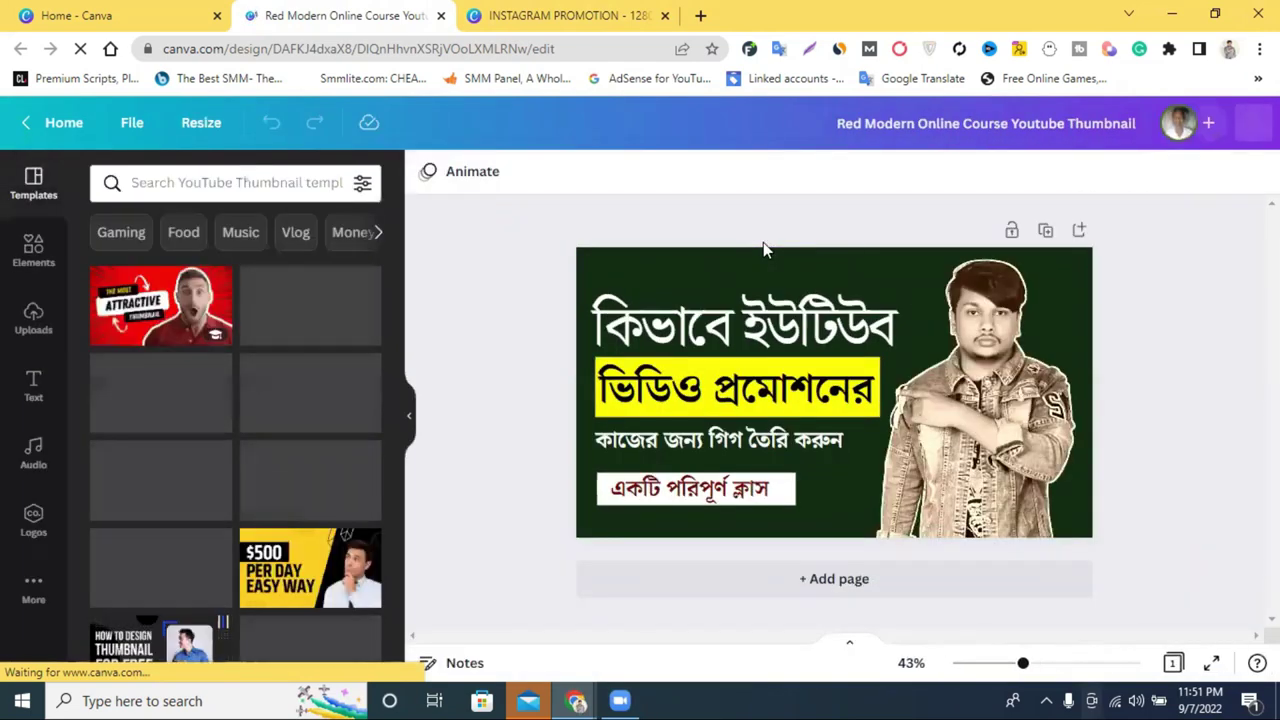
- Copy the man's cutout photo from the thumbnail design and paste it into the INSTAGRAM PROMOTION design
right_click(1003, 405)
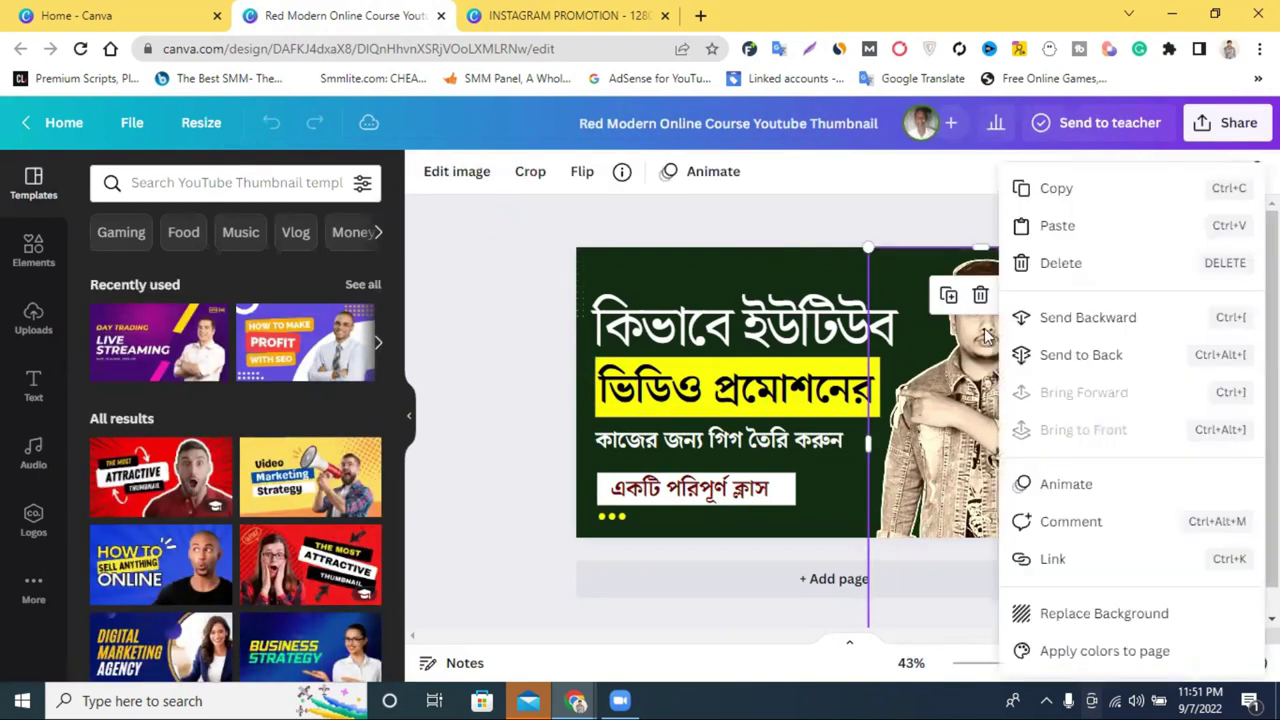
left_click(1025, 196)
left_click(549, 12)
right_click(986, 377)
left_click(1016, 451)
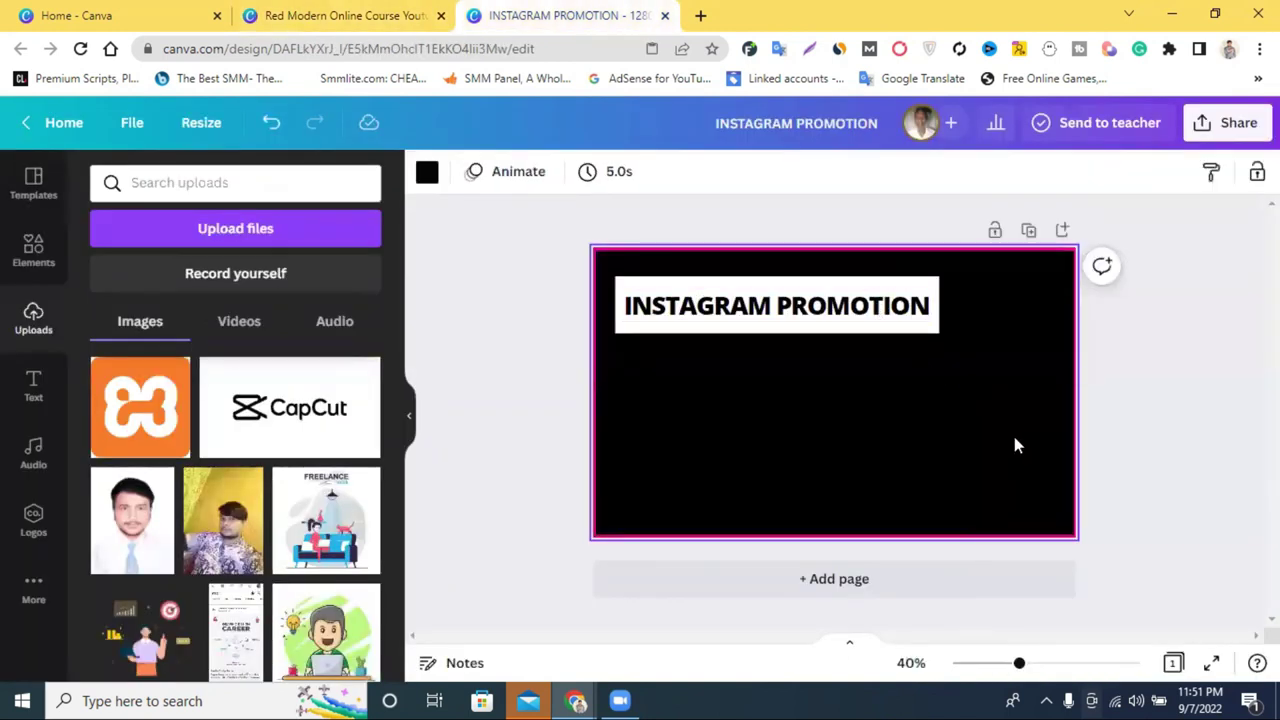
- Place the pasted cutout at the page's right side and enlarge it to nearly the full page height
left_click_drag(655, 437, 972, 466)
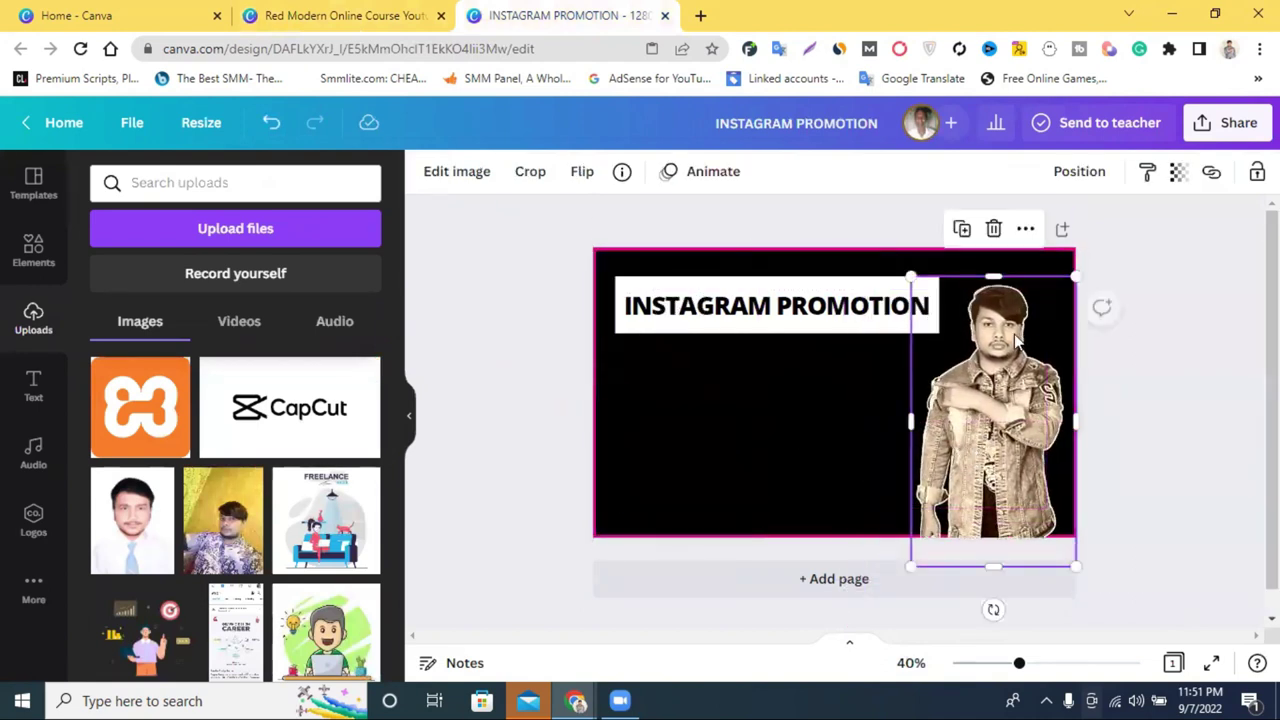
left_click_drag(910, 566, 874, 600)
mouse_move(993, 459)
left_mouse_down()
mouse_move(1010, 451)
mouse_move(1000, 422)
mouse_move(990, 438)
left_mouse_up()
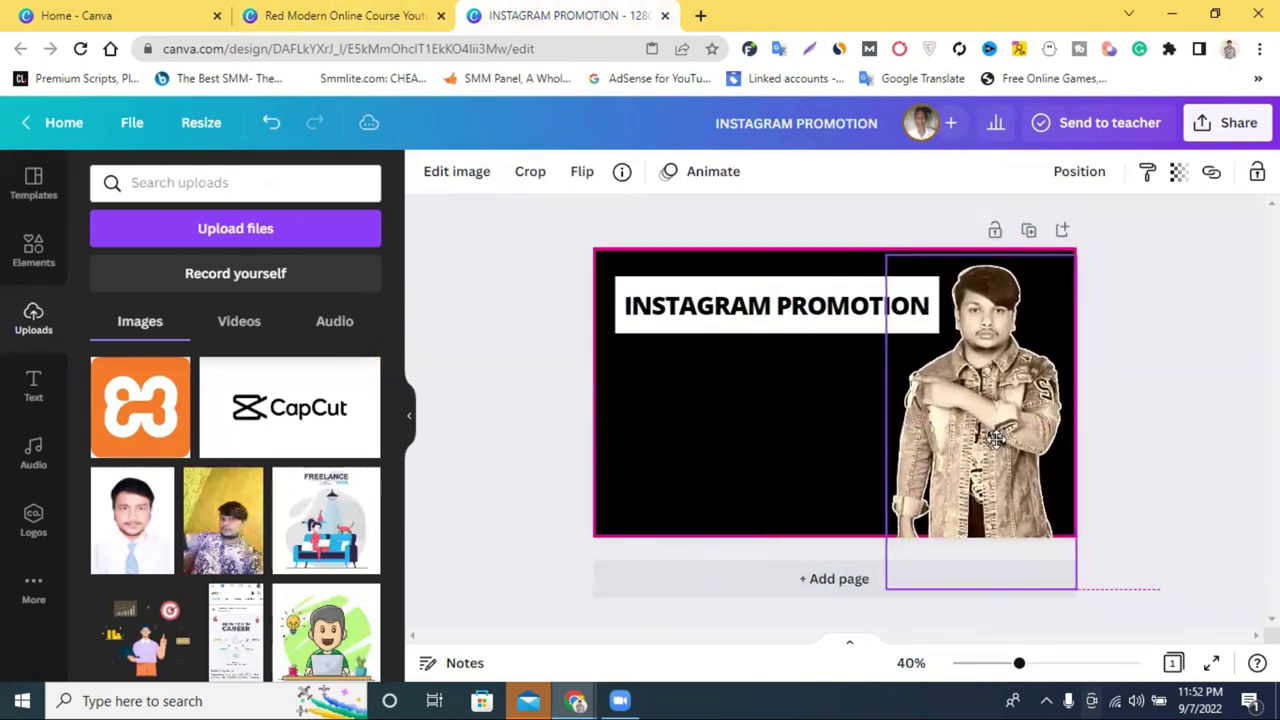
left_click(1158, 395)
- Lay the magenta border strip over the photo's lower edge and align it as a thin line along the page's bottom
left_click(775, 543)
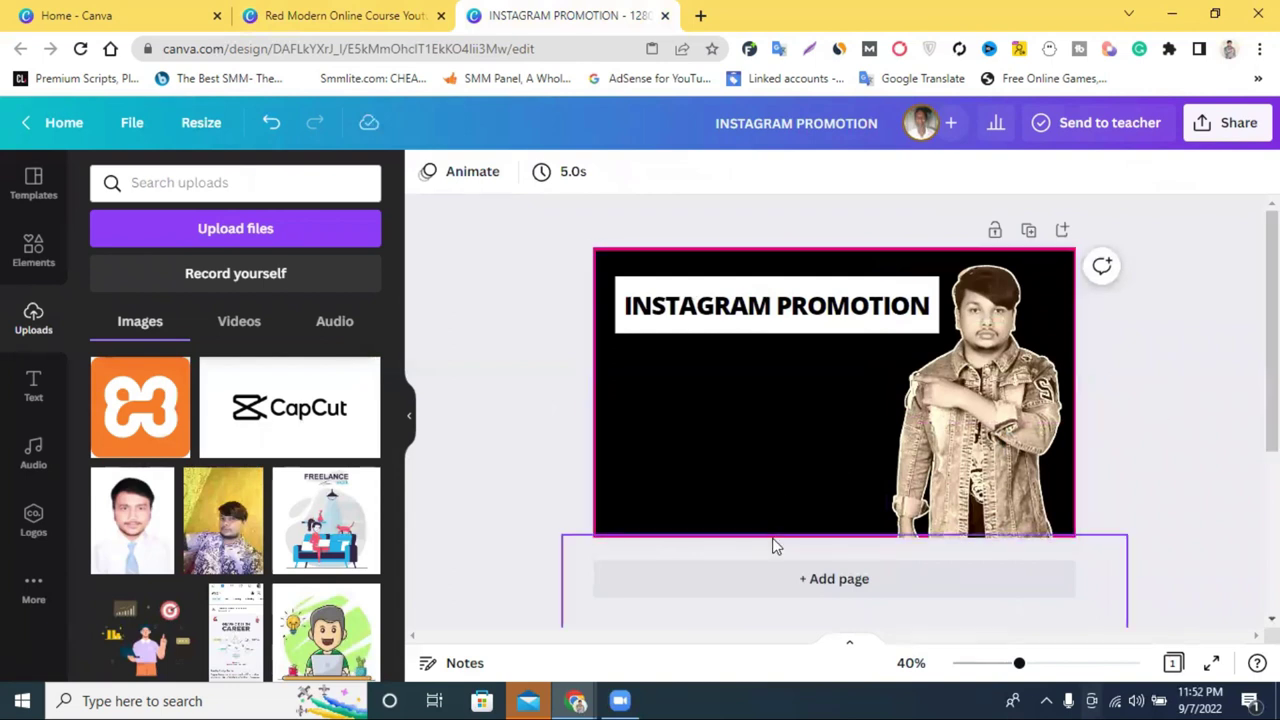
left_click(1176, 503)
left_click_drag(757, 536, 751, 531)
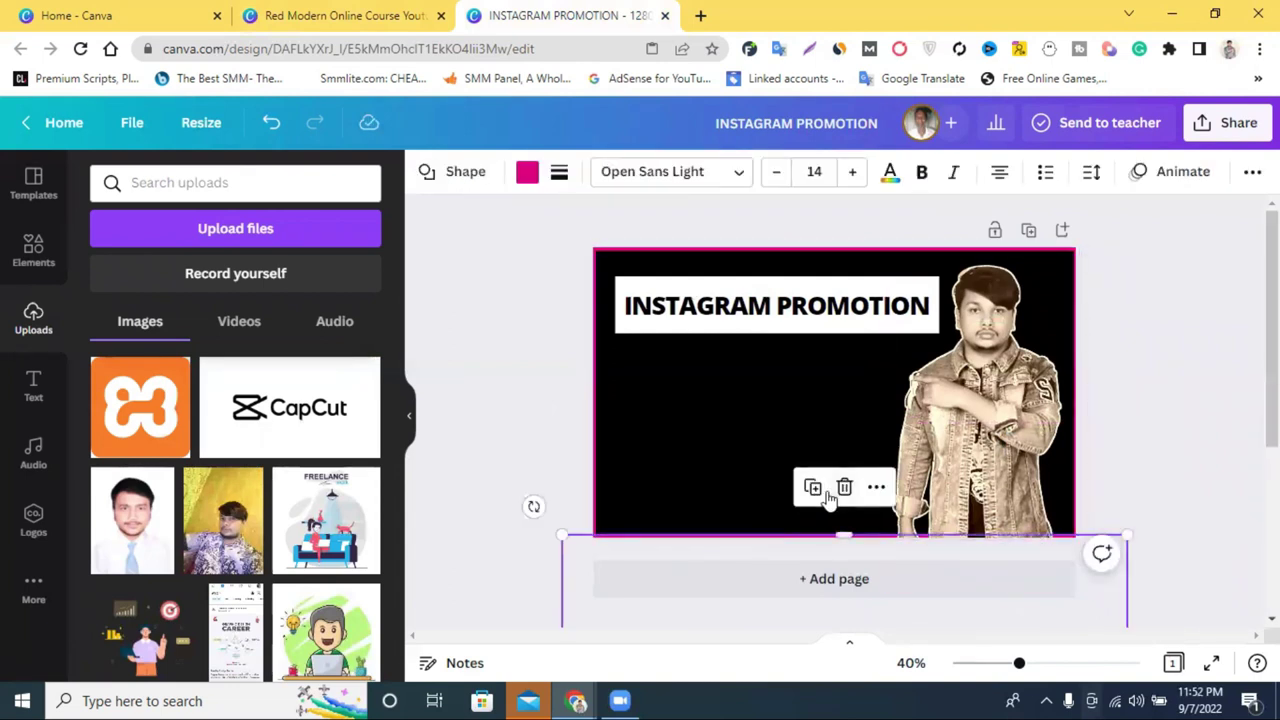
left_click_drag(671, 606, 937, 549)
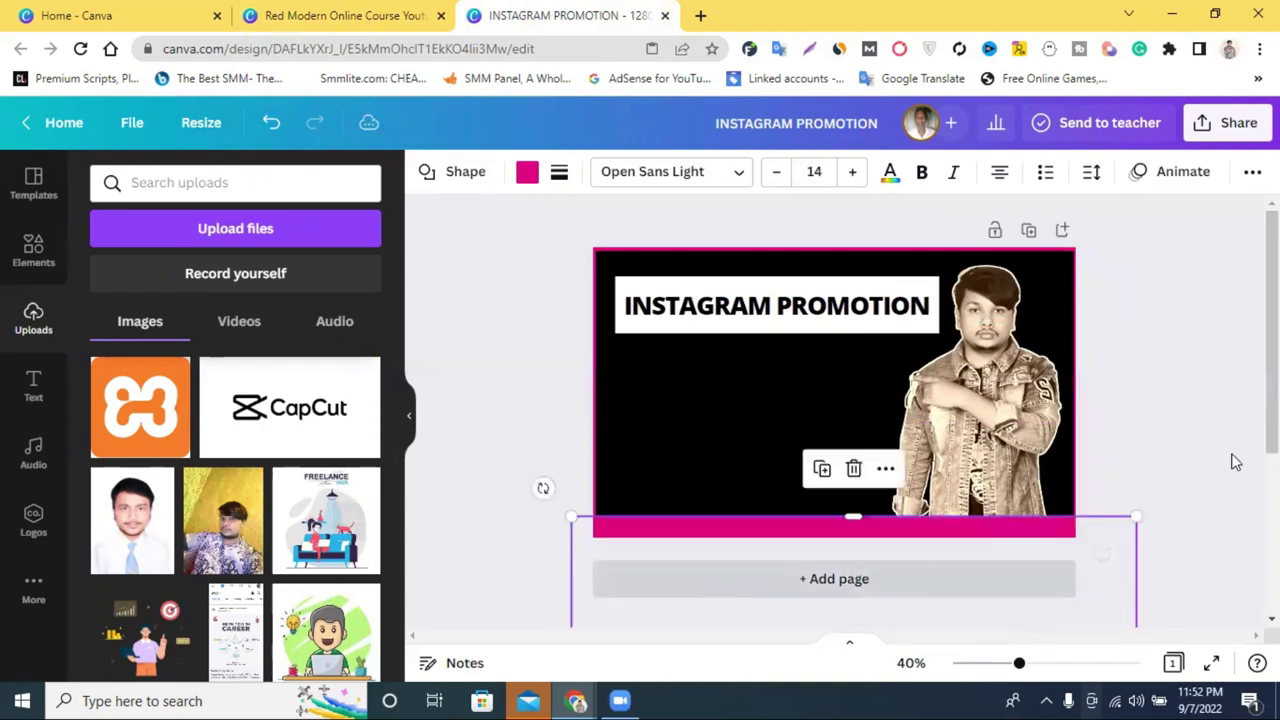
left_click(1149, 356)
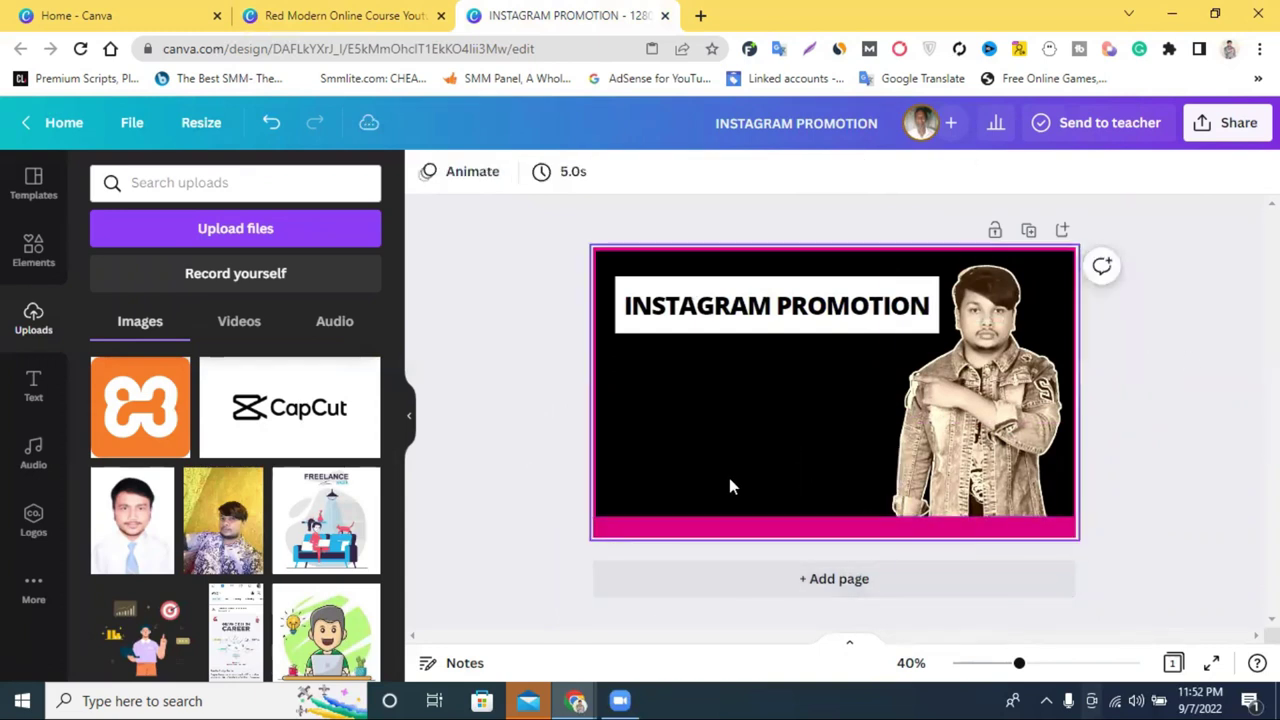
left_click(733, 533)
left_click_drag(732, 524, 757, 530)
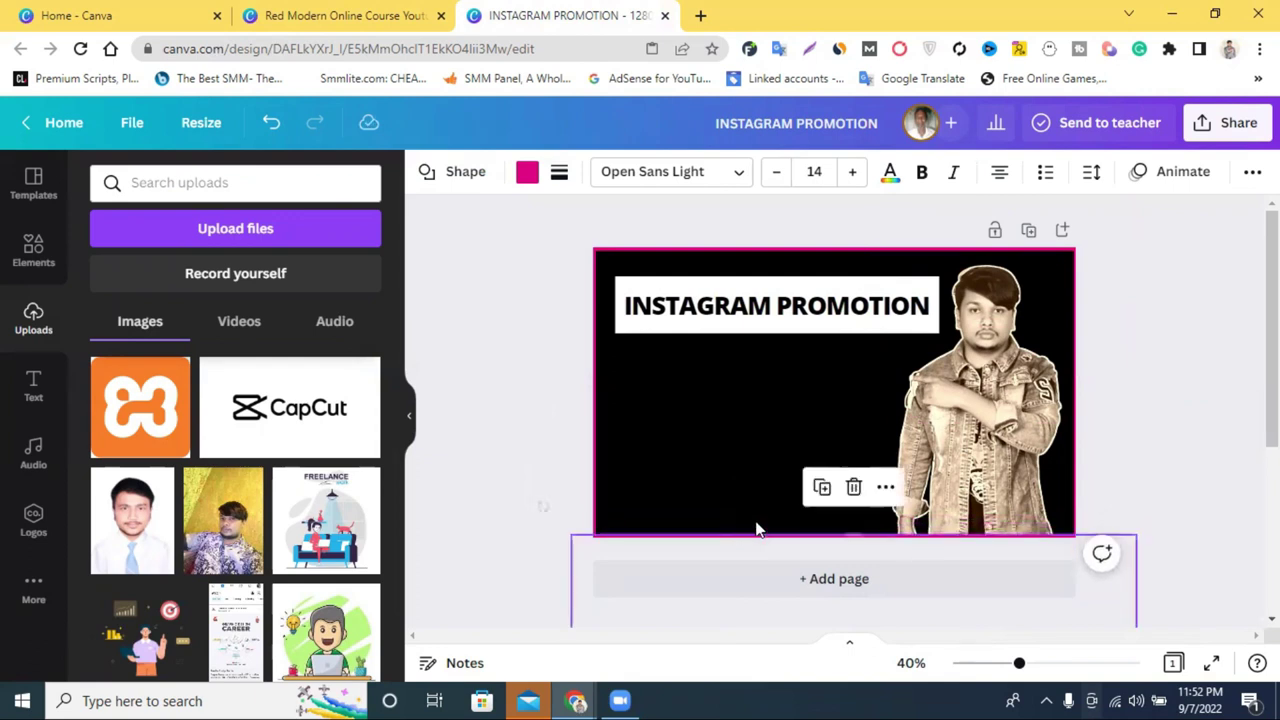
left_click(1200, 385)
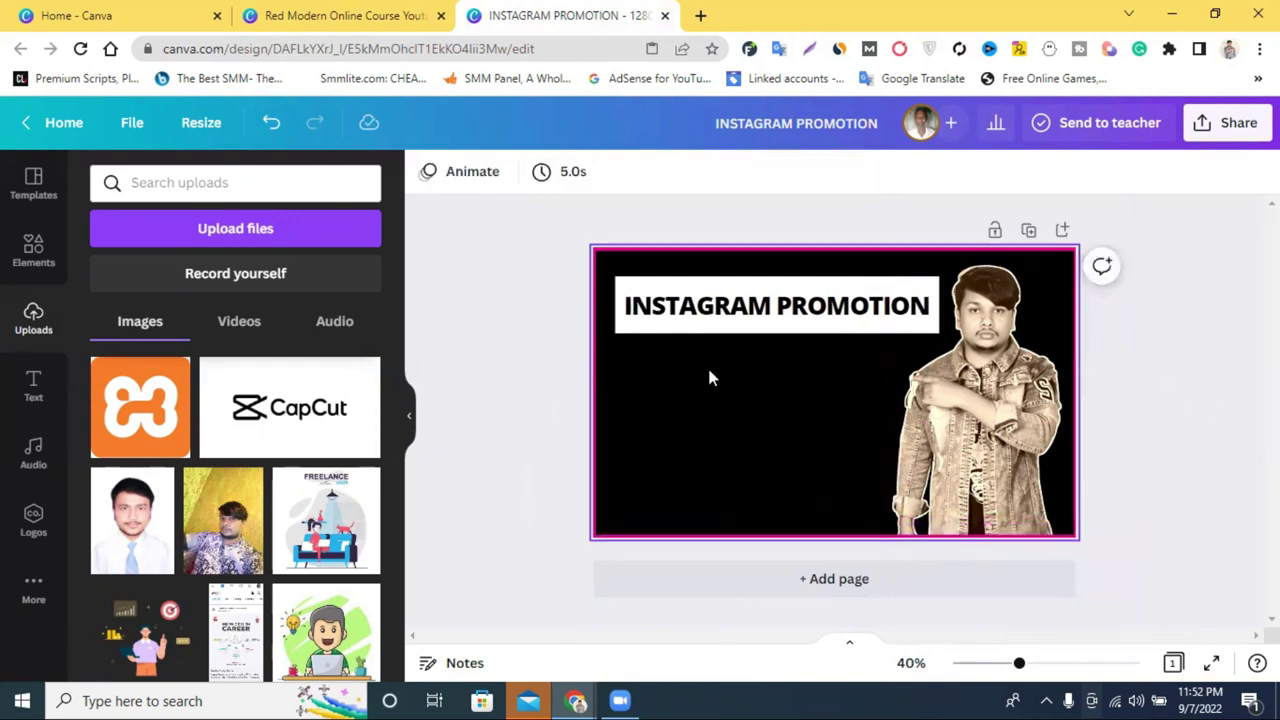
- Duplicate the title heading with its white bar and place the copy below, scaled down to font size 29.2
left_click(700, 312)
left_click(745, 229)
left_click_drag(711, 334, 736, 387)
left_click_drag(958, 398, 822, 366)
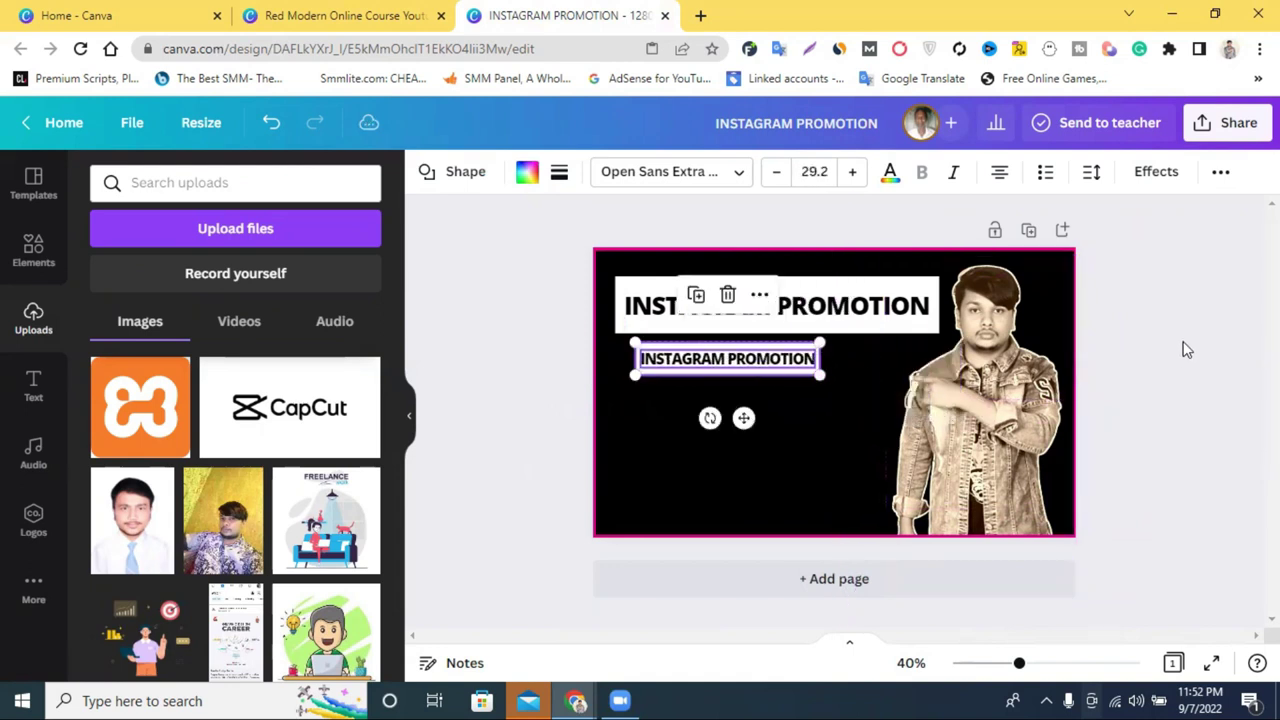
left_click(1183, 351)
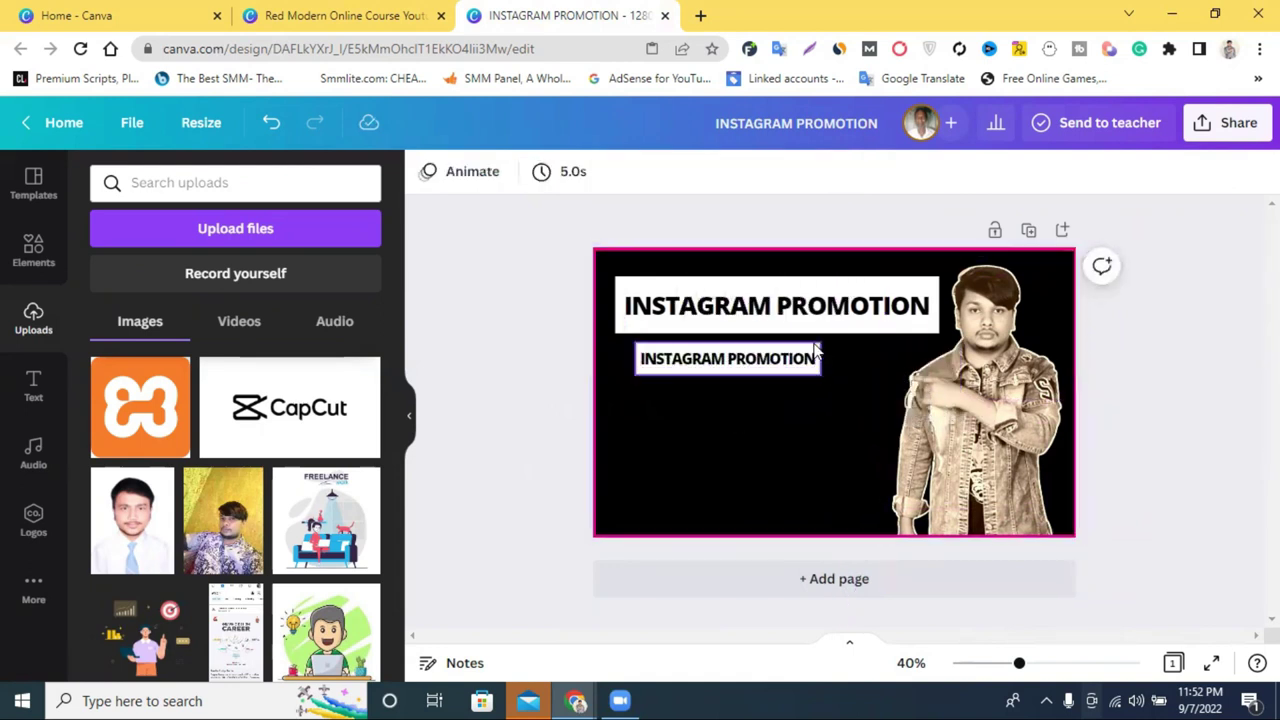
- Resize the smaller white bar to 679 wide by 87 high and shift its text slightly right
left_click(816, 355)
left_click_drag(852, 357, 908, 357)
left_click(1188, 351)
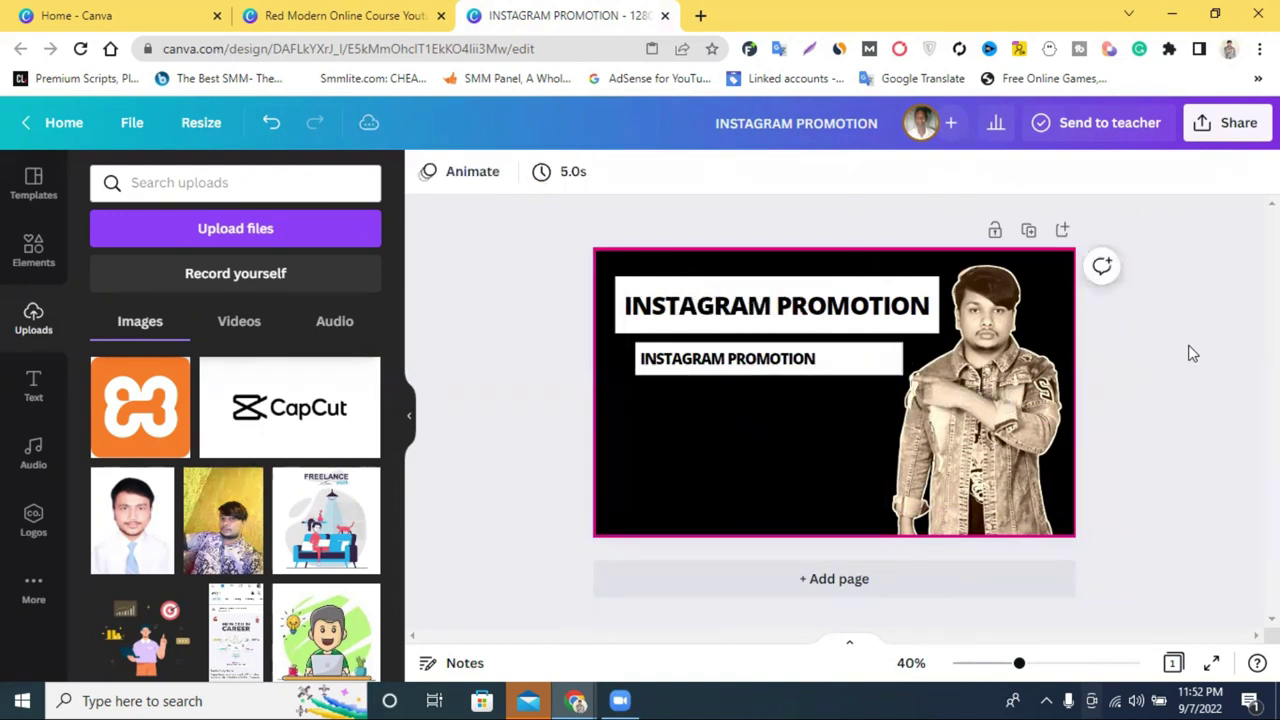
left_click_drag(757, 360, 773, 358)
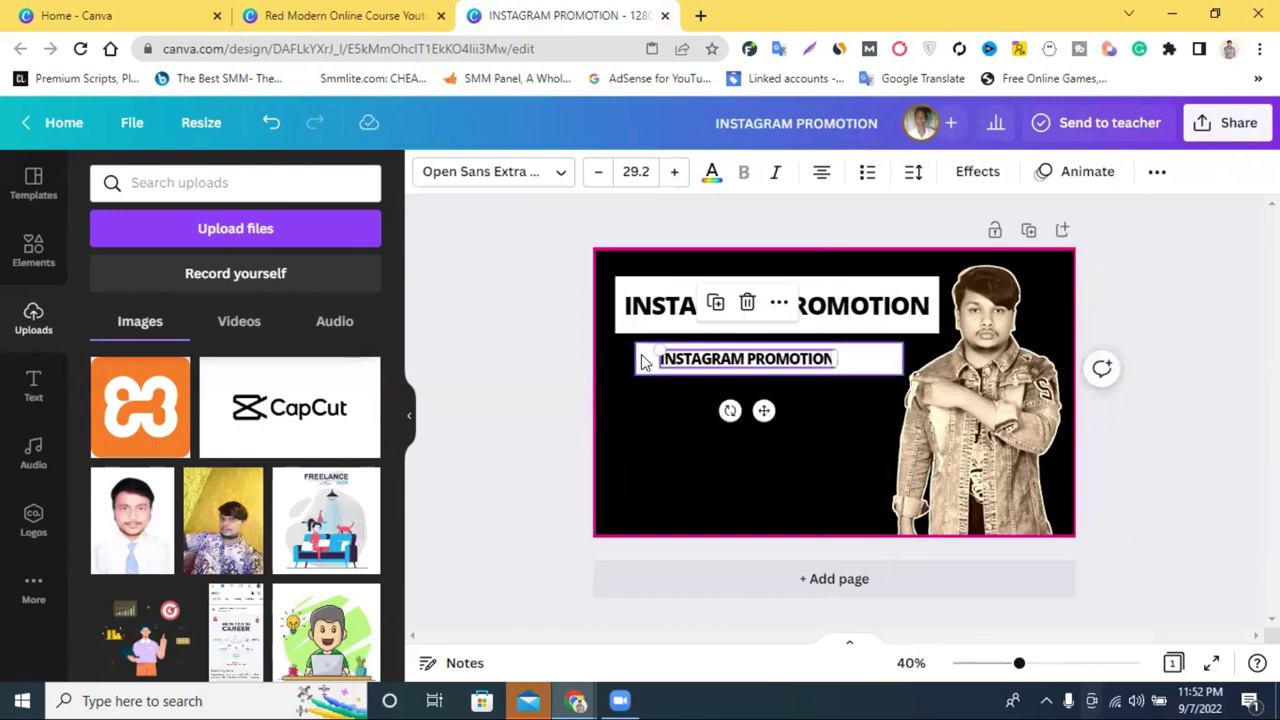
left_click_drag(636, 355, 645, 358)
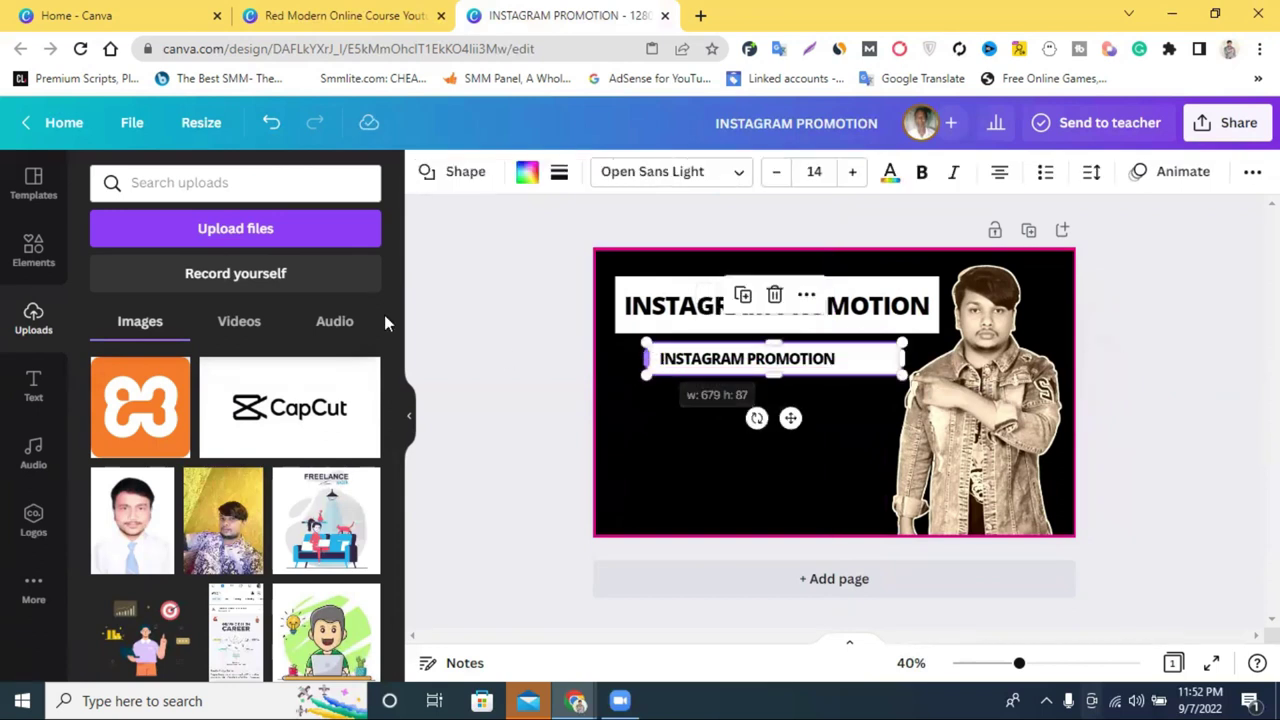
- Search the graphics for instagram, add the gradient Instagram logo and place it small just left of the second white bar
left_click(45, 238)
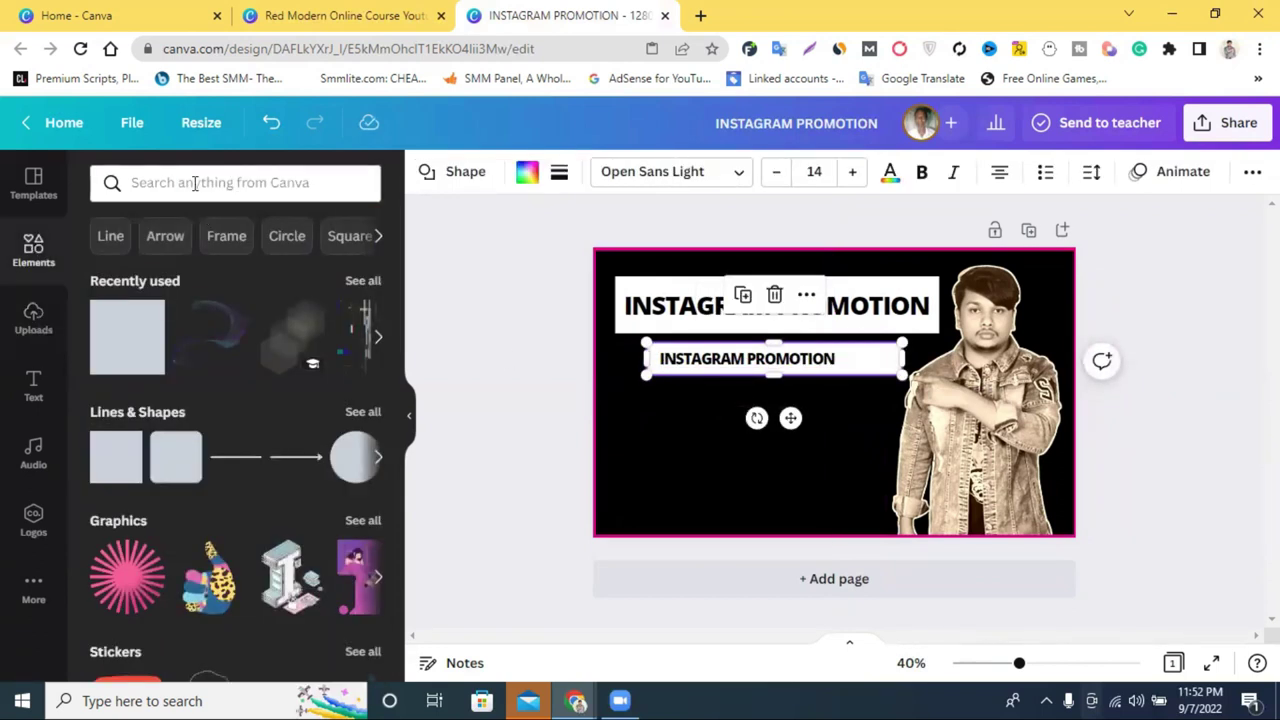
left_click(194, 181)
type("in")
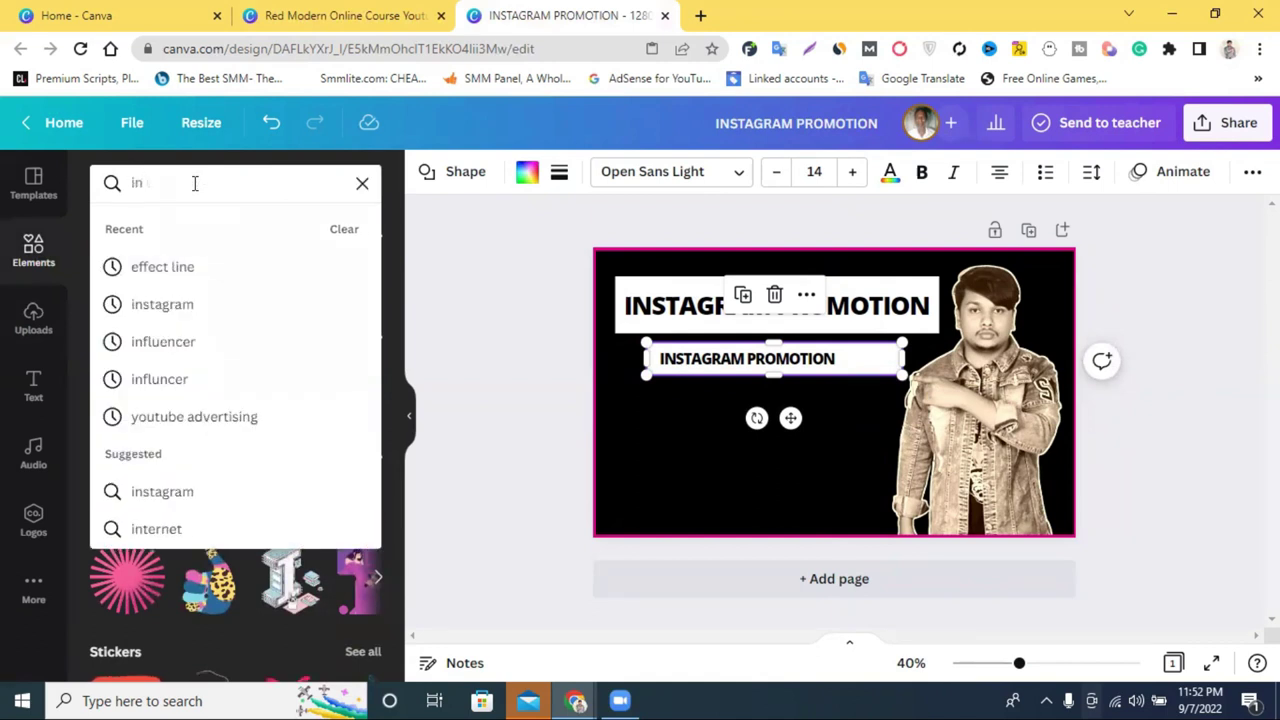
left_click(208, 310)
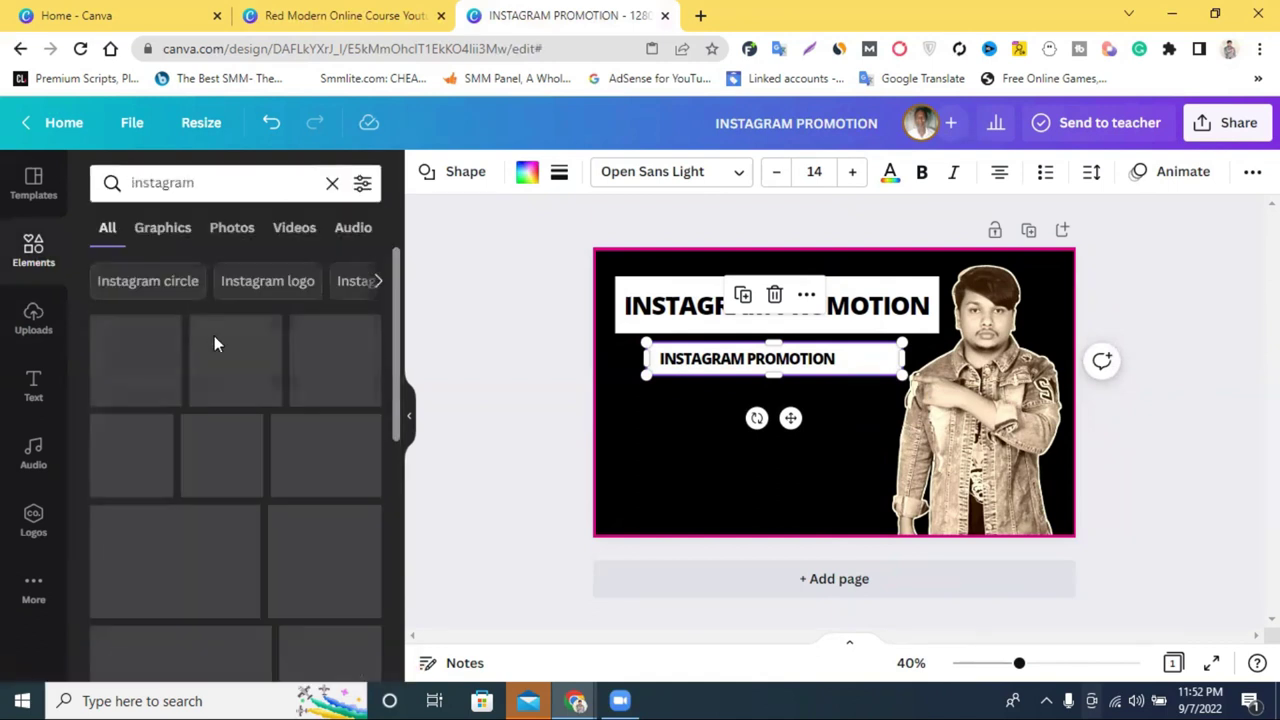
left_click(162, 228)
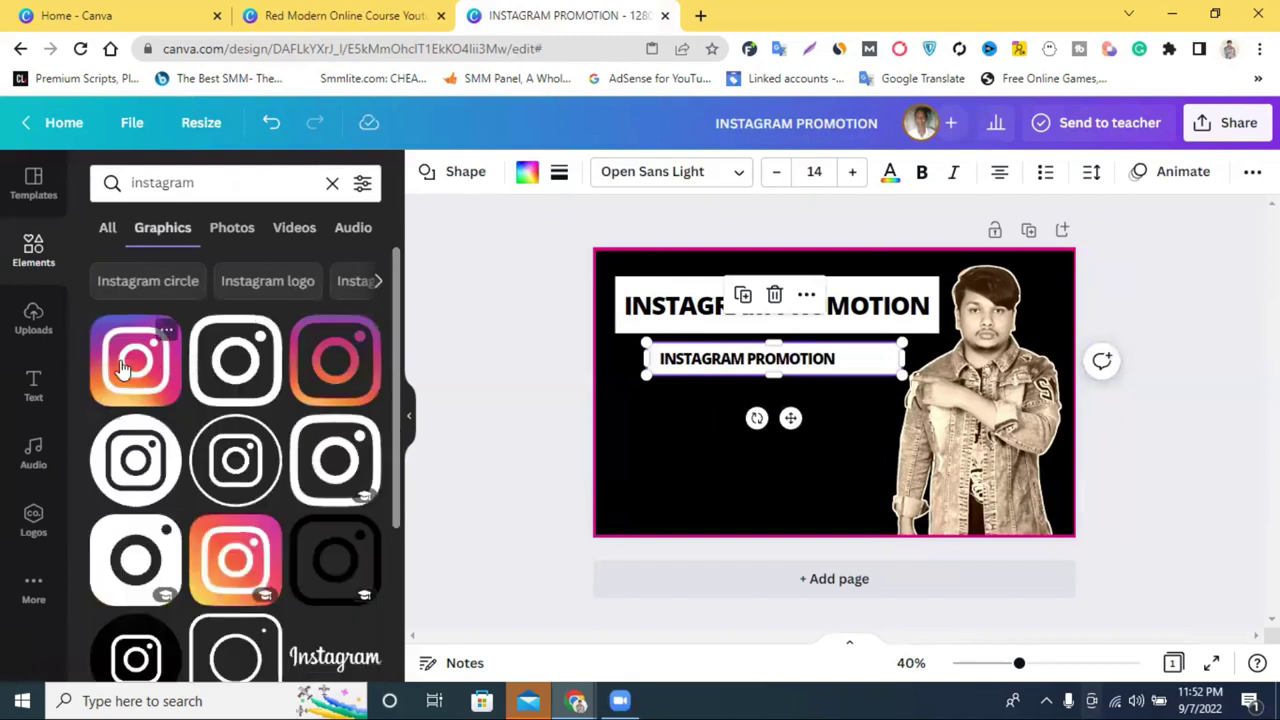
left_click(122, 368)
left_click_drag(950, 520, 633, 366)
left_click(1198, 440)
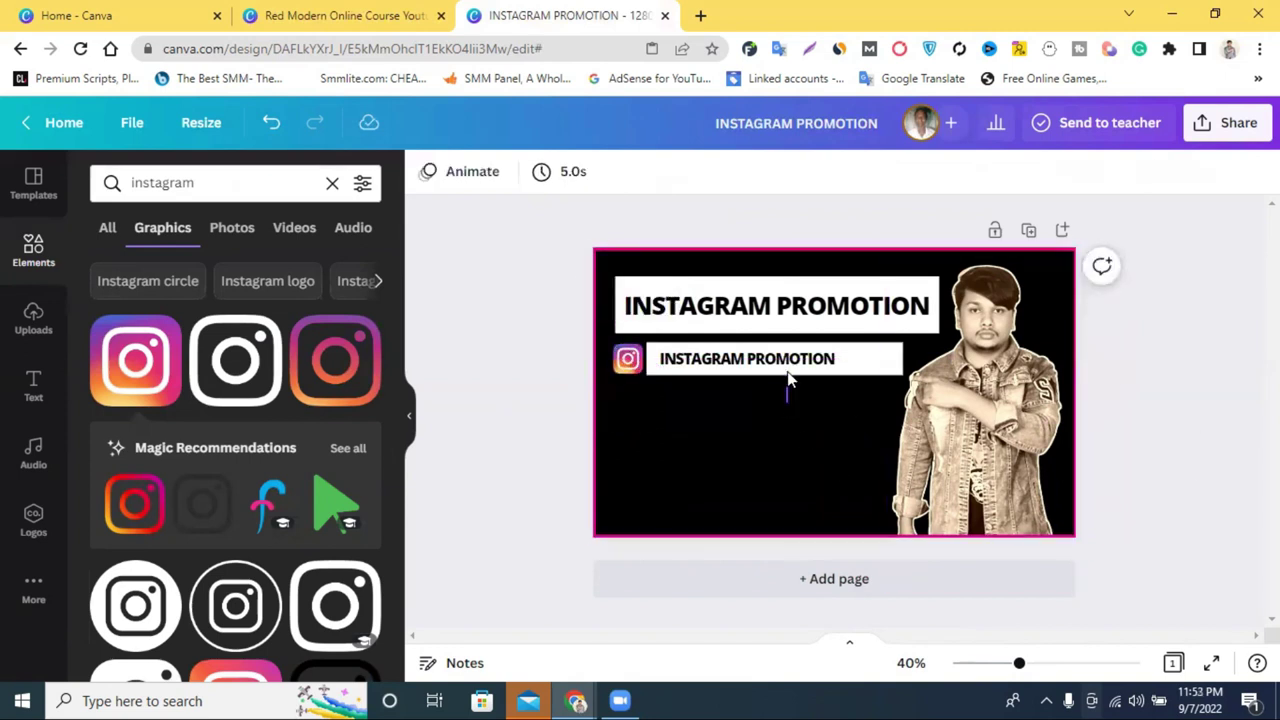
- Scale the smaller white bar and its text down slightly, bringing the text to font size 27.8
left_click(880, 364)
left_click_drag(903, 374, 897, 374)
left_click(1147, 377)
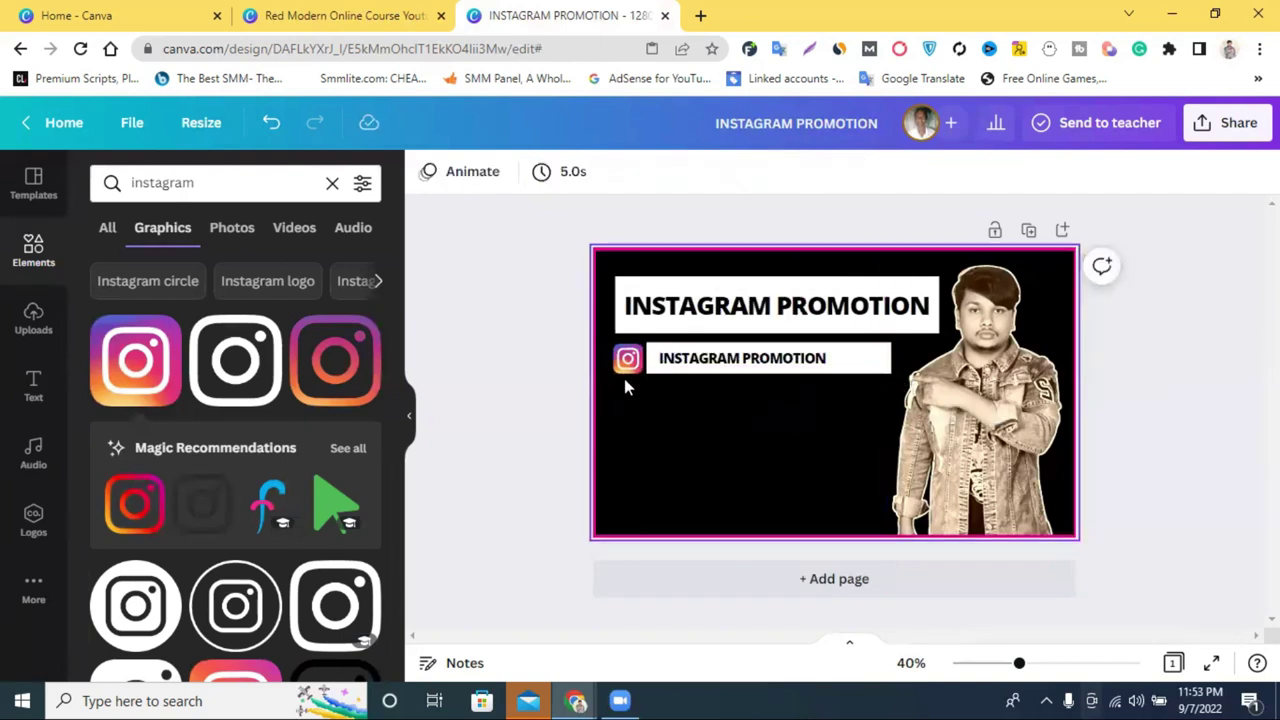
- Replace the text on the smaller white bar beside the Instagram logo with "Real Targeted Follower"
left_click(693, 366)
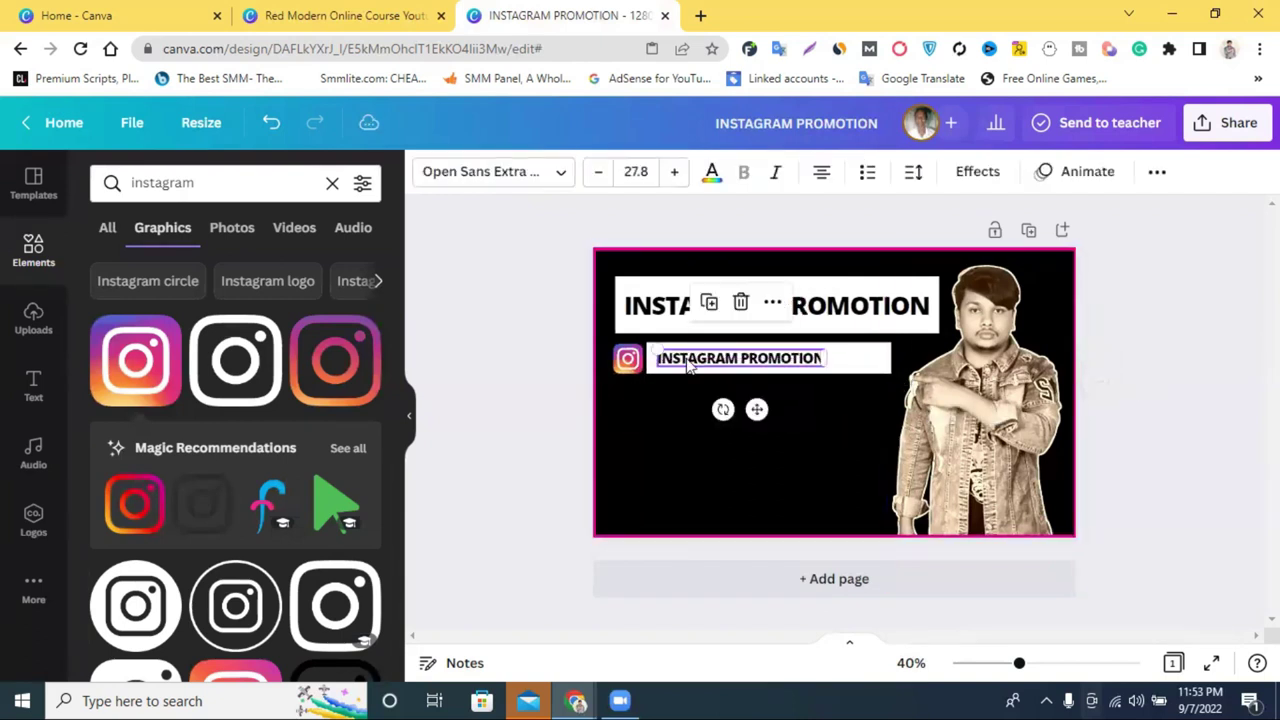
double_click(688, 358)
left_click(688, 358)
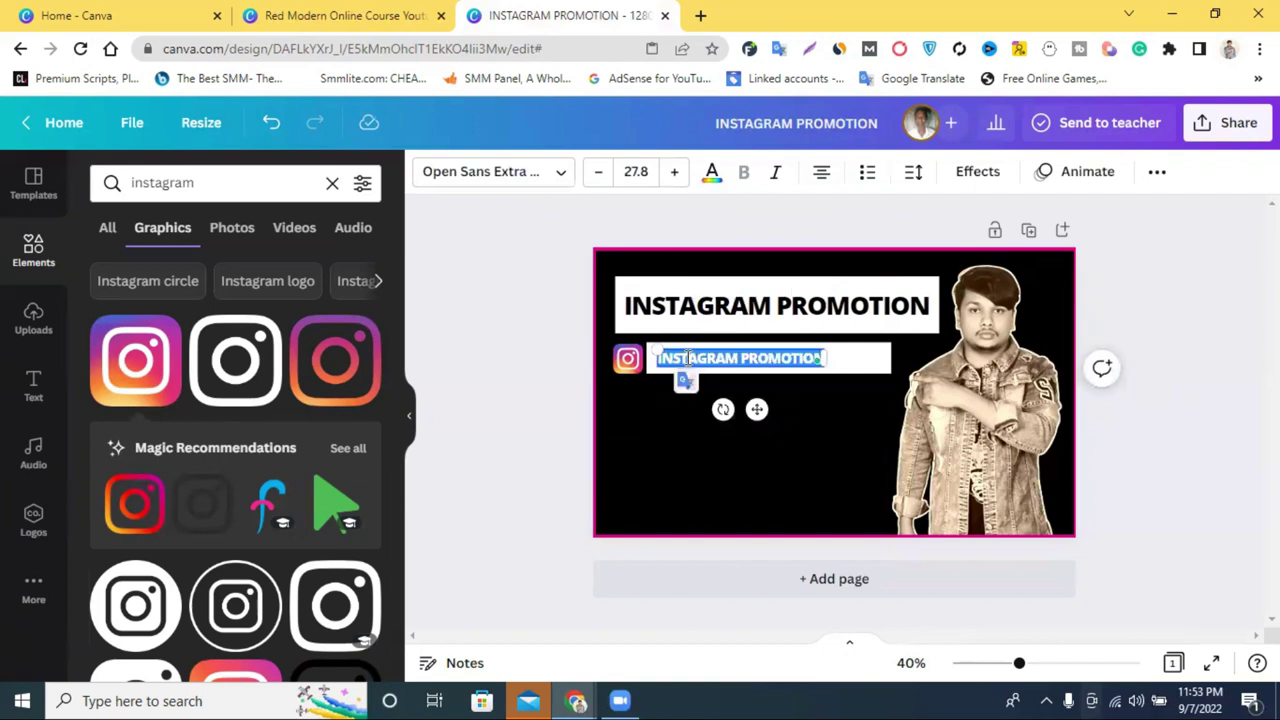
key("BackSpace")
type("Real")
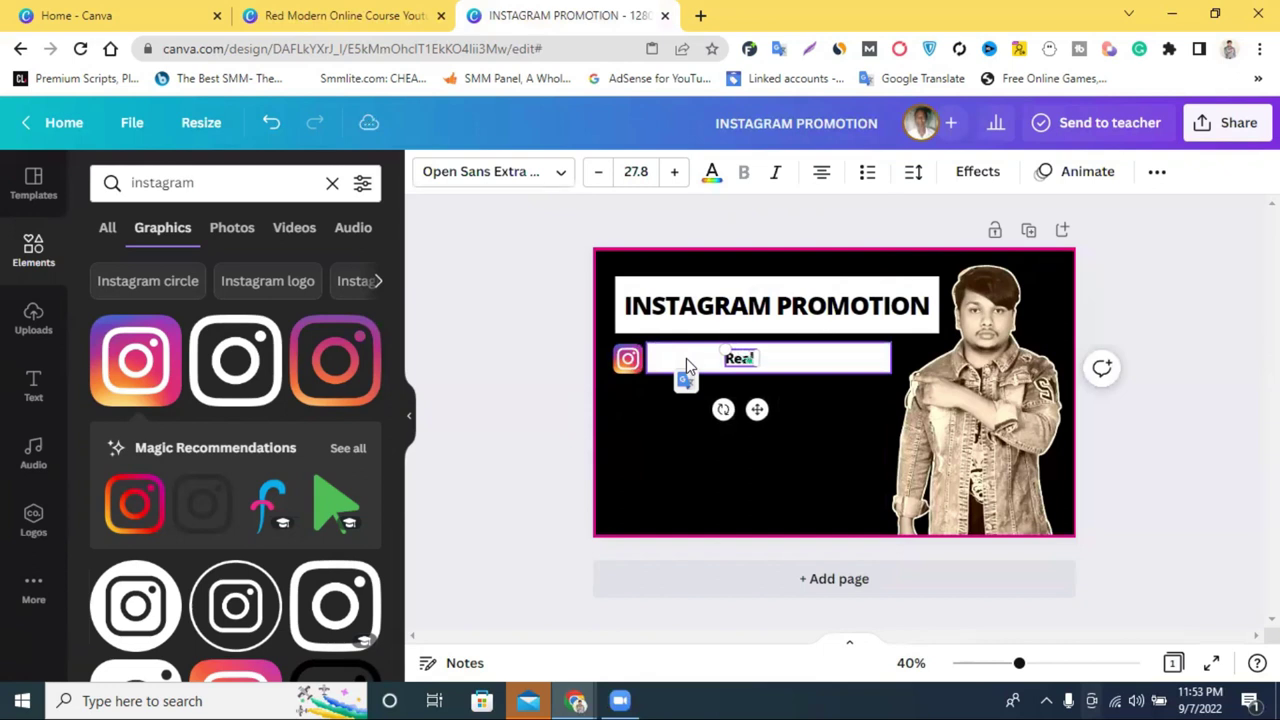
type(" Targete")
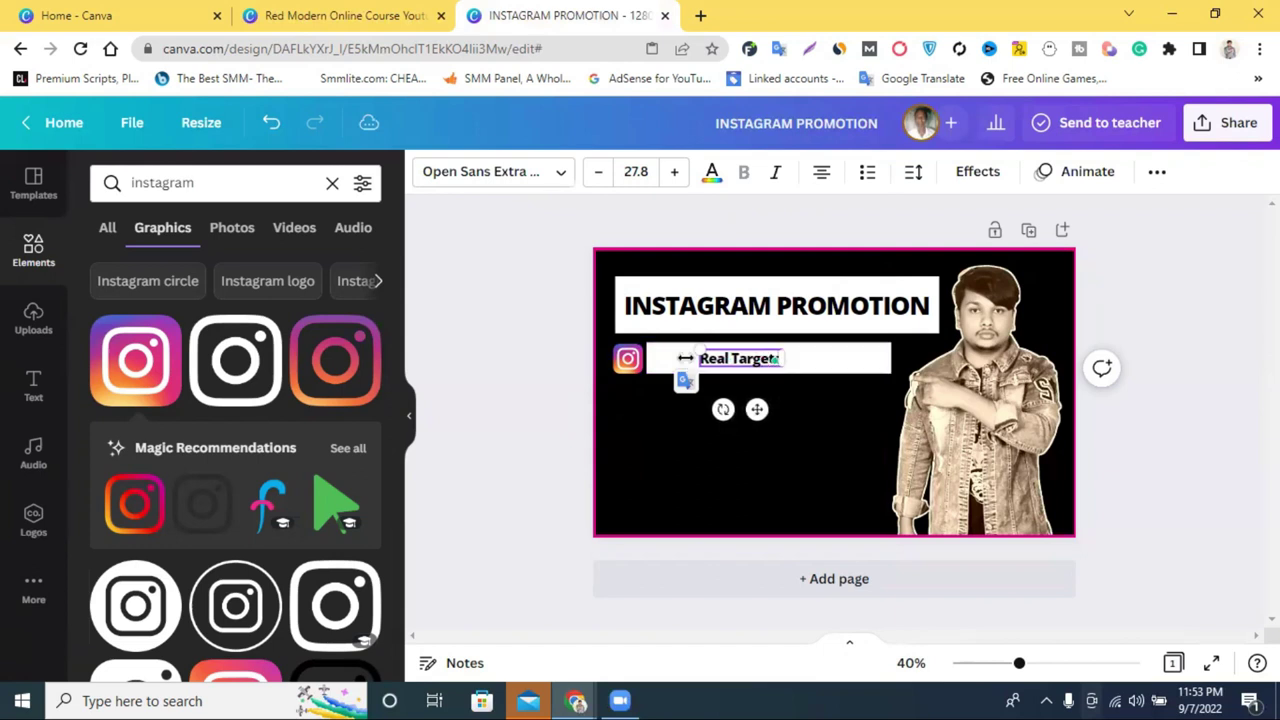
type("d F")
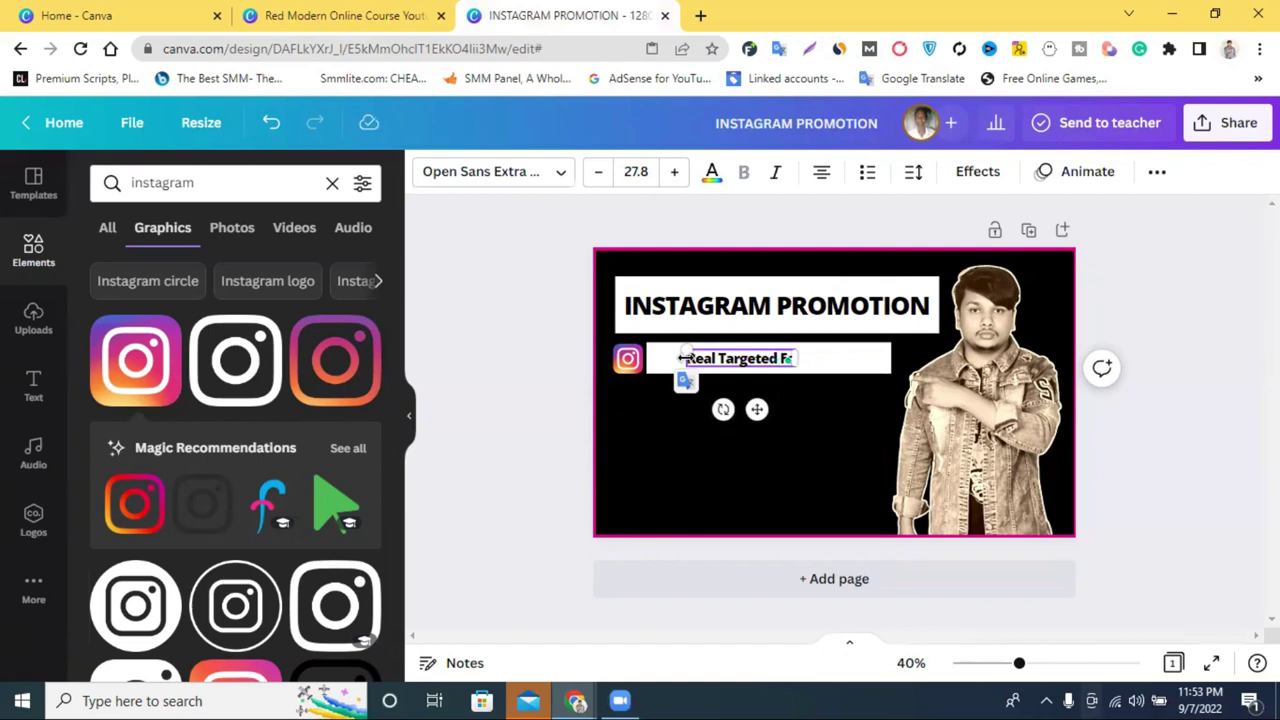
type("o")
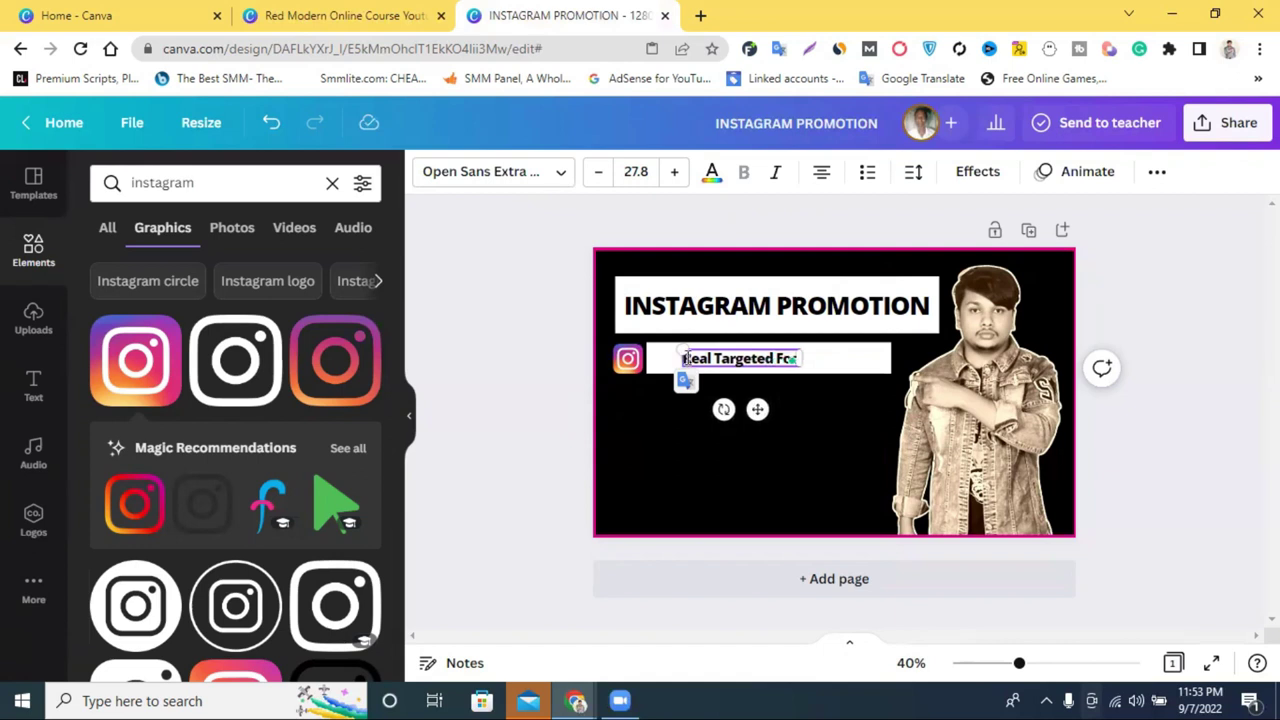
key("BackSpace")
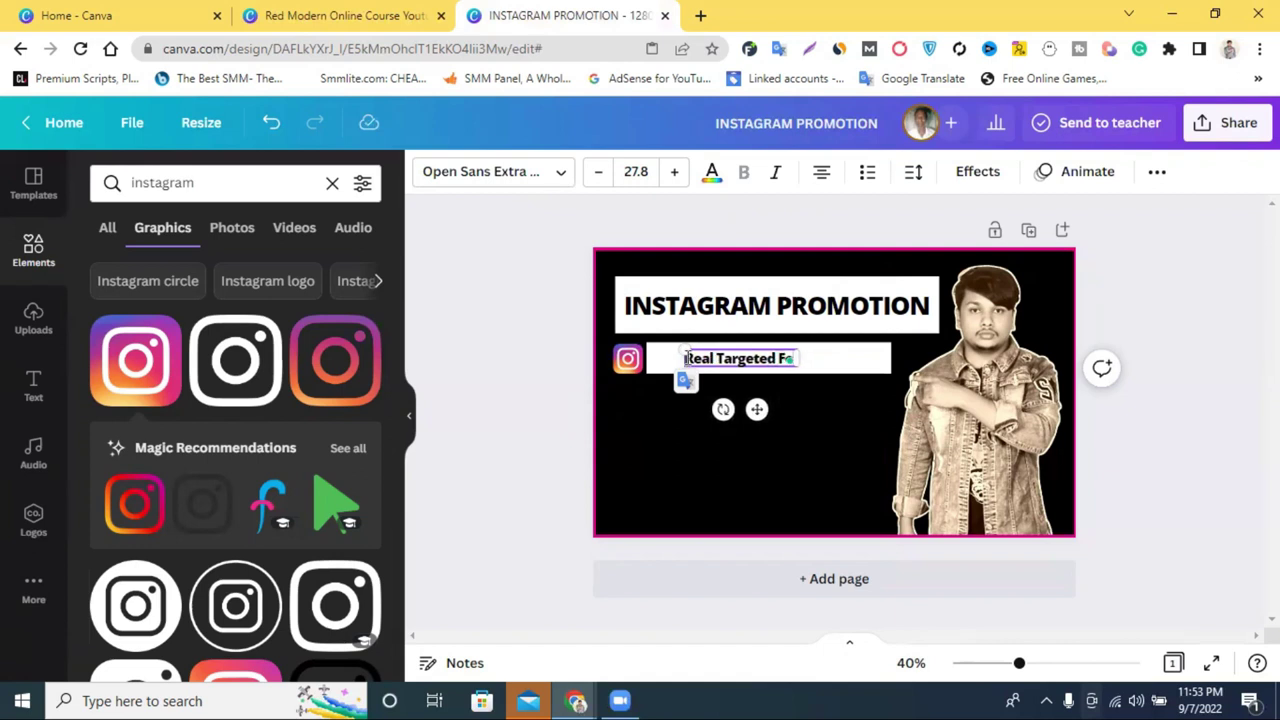
type("ollowe")
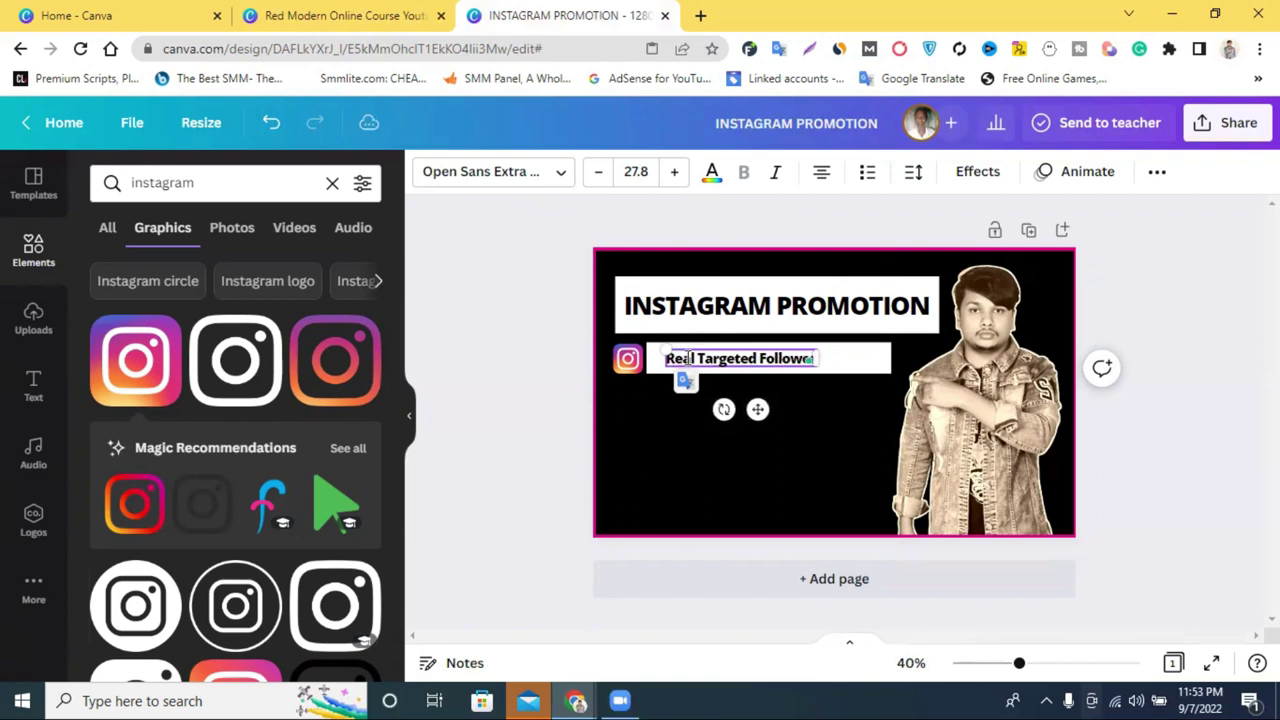
left_click(1216, 390)
- Enlarge the "Real Targeted Follower" text to font size 42 and position it so it fills its white bar
left_click(780, 368)
left_click_drag(780, 368, 774, 368)
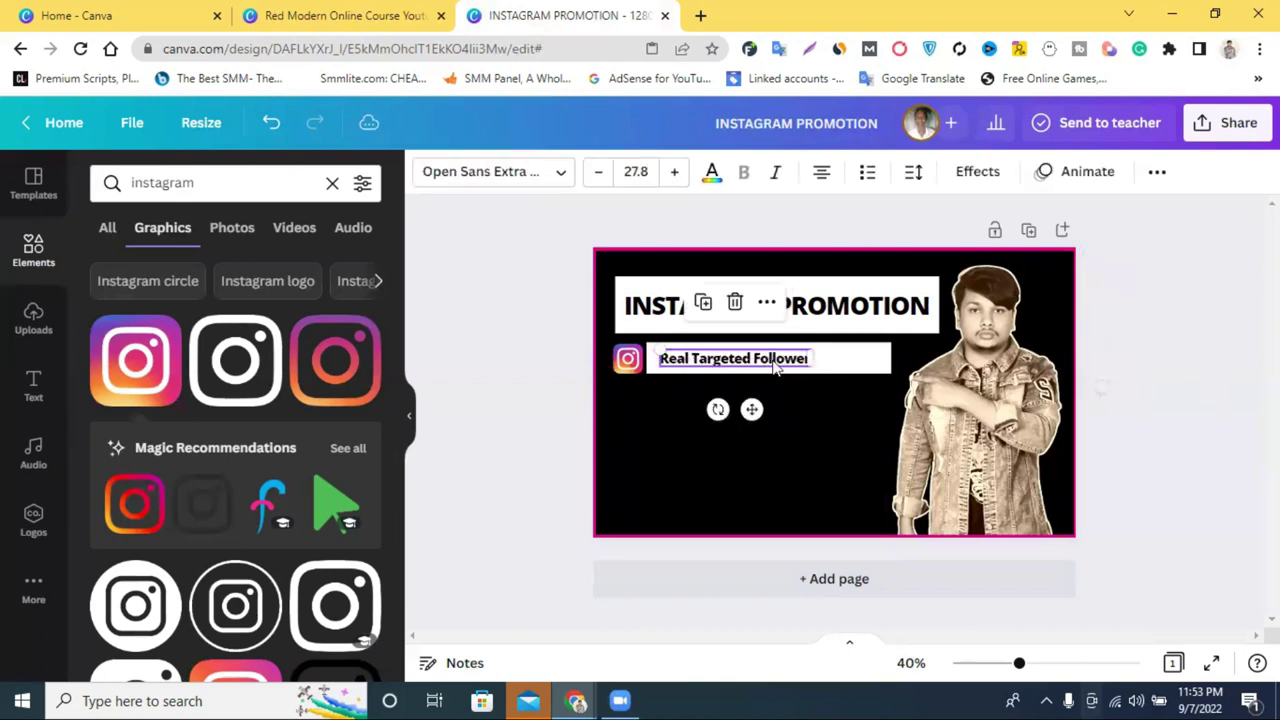
left_click(676, 172)
left_click(676, 172)
left_click(676, 172)
left_click(676, 172)
left_click(676, 172)
left_click(676, 172)
left_click(506, 371)
mouse_move(734, 366)
left_mouse_down()
mouse_move(757, 354)
mouse_move(742, 353)
left_mouse_up()
left_click_drag(855, 357, 890, 372)
left_click(1209, 370)
left_click_drag(801, 352, 797, 351)
key("Escape")
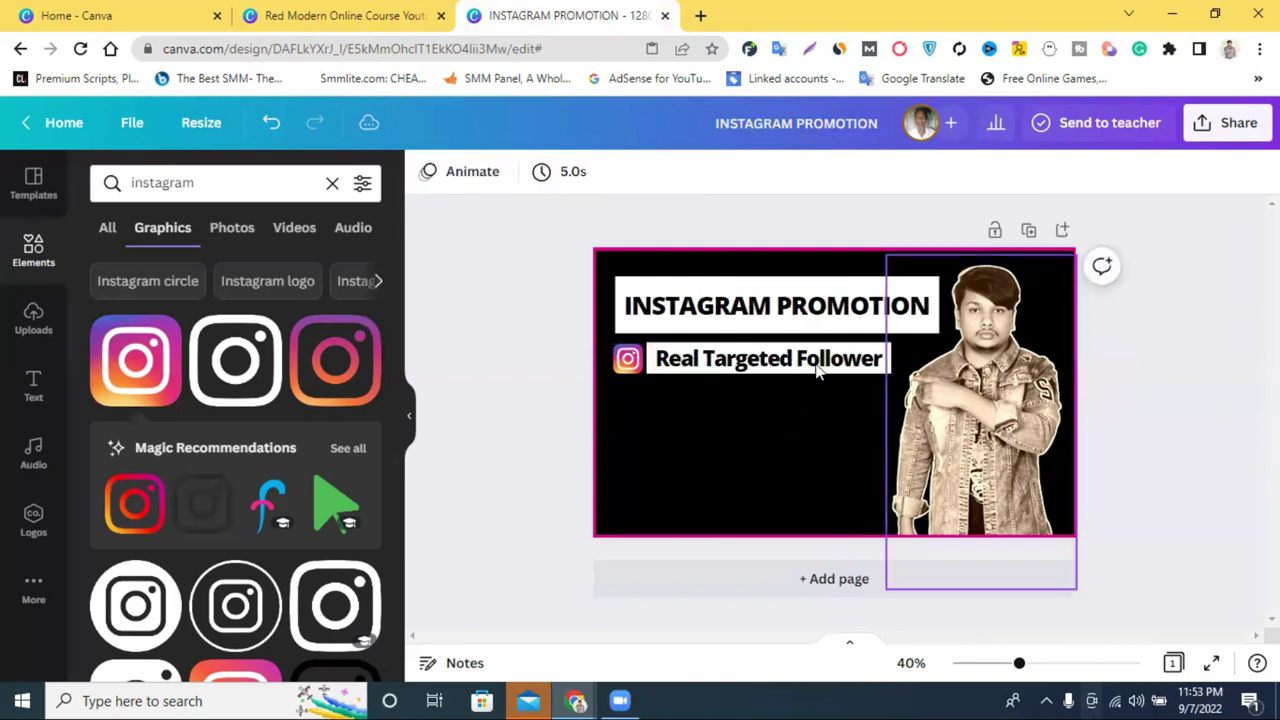
- Duplicate the "Real Targeted Follower" row with its logo and bar, and align the copy directly below the original
left_click_drag(706, 400, 673, 400)
left_click(720, 295)
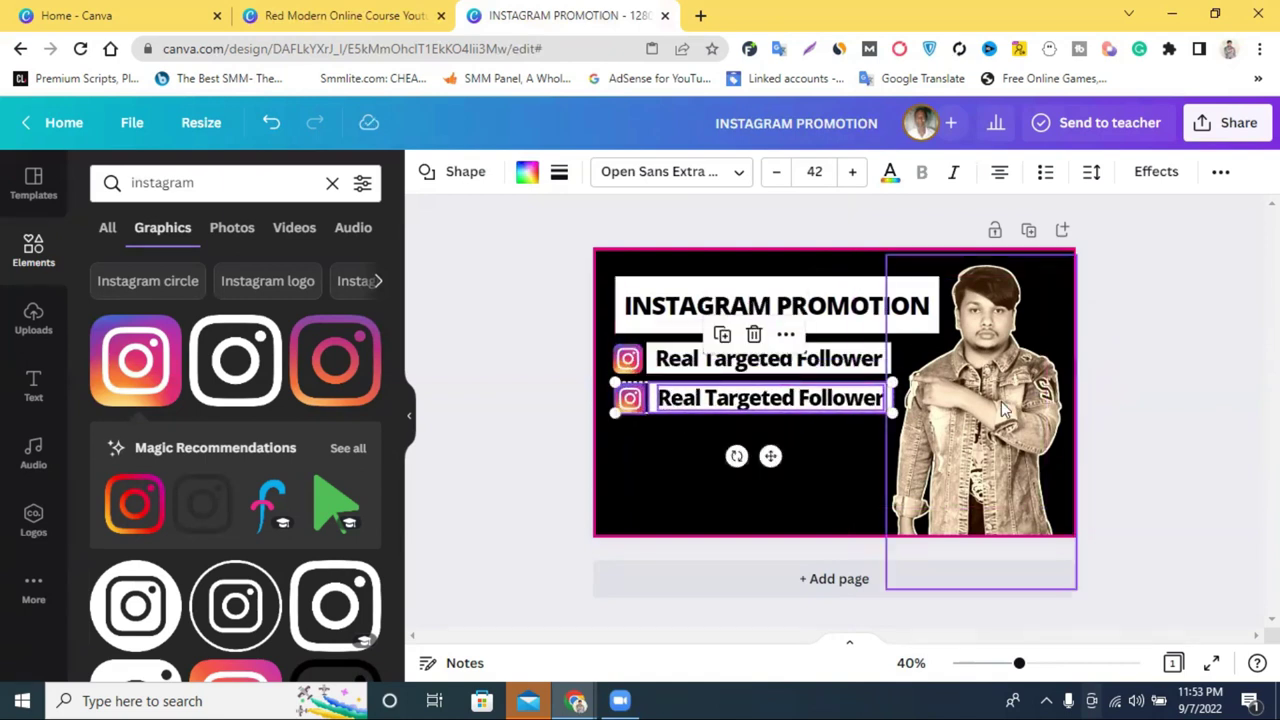
left_click(1111, 363)
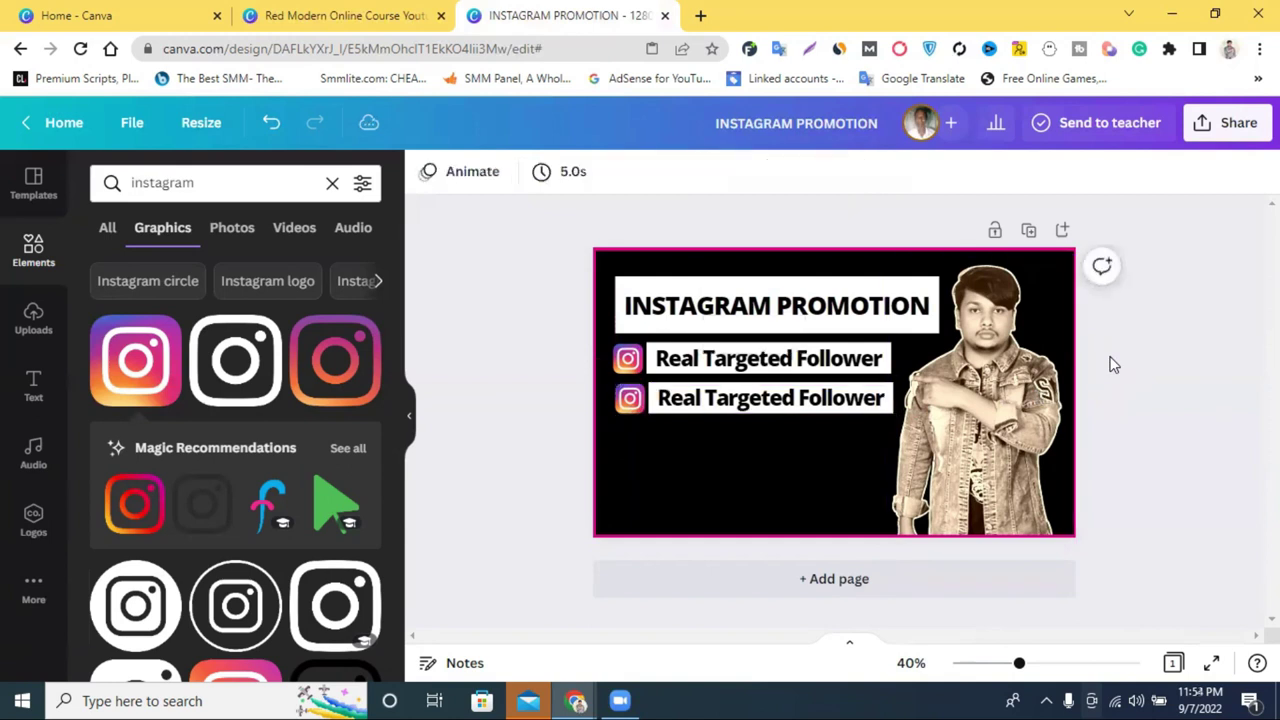
left_click(651, 407)
left_click_drag(651, 410, 651, 406)
left_click(1181, 442)
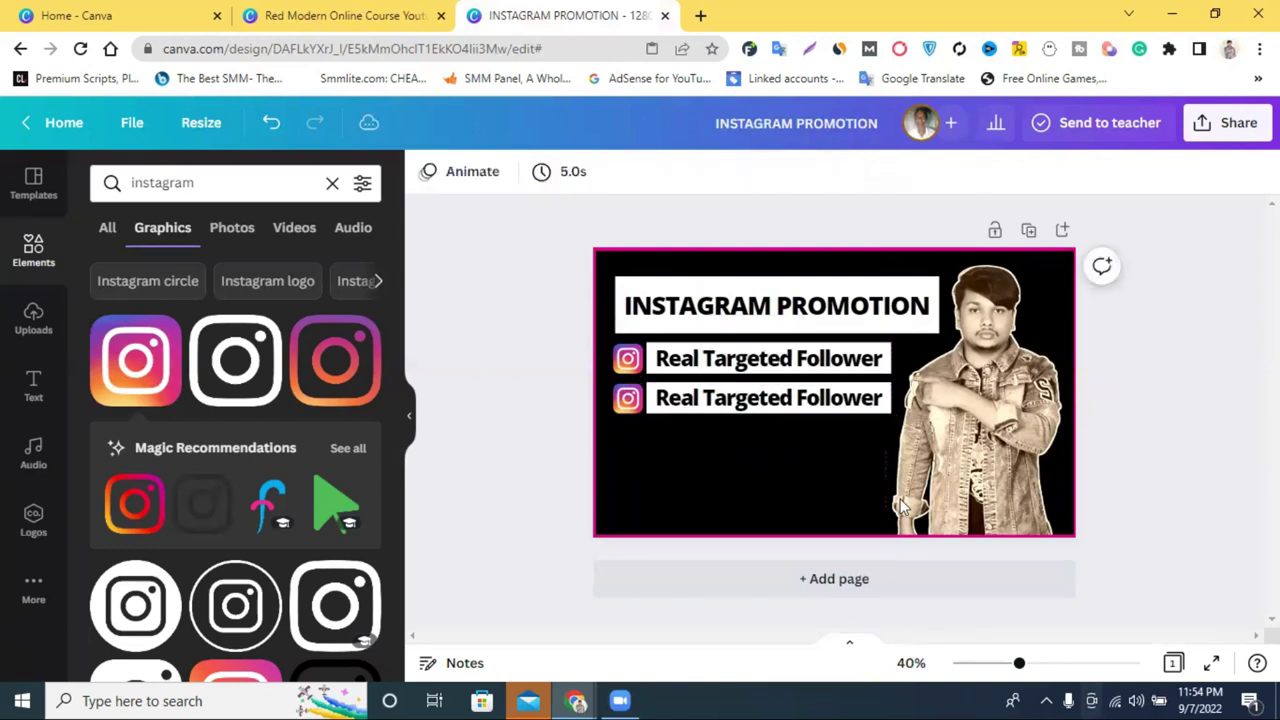
- Replace the text in the second service row with "Up to 1000-1400 follower"
double_click(707, 402)
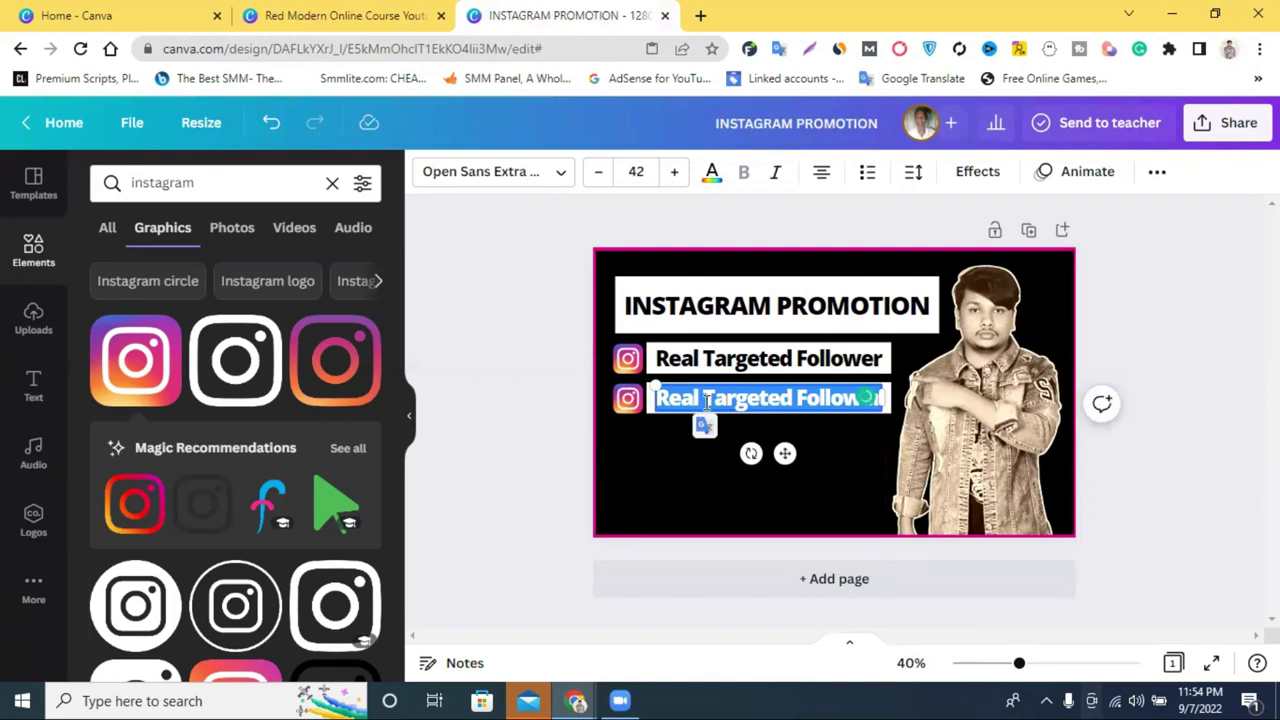
type("Un")
type(" to")
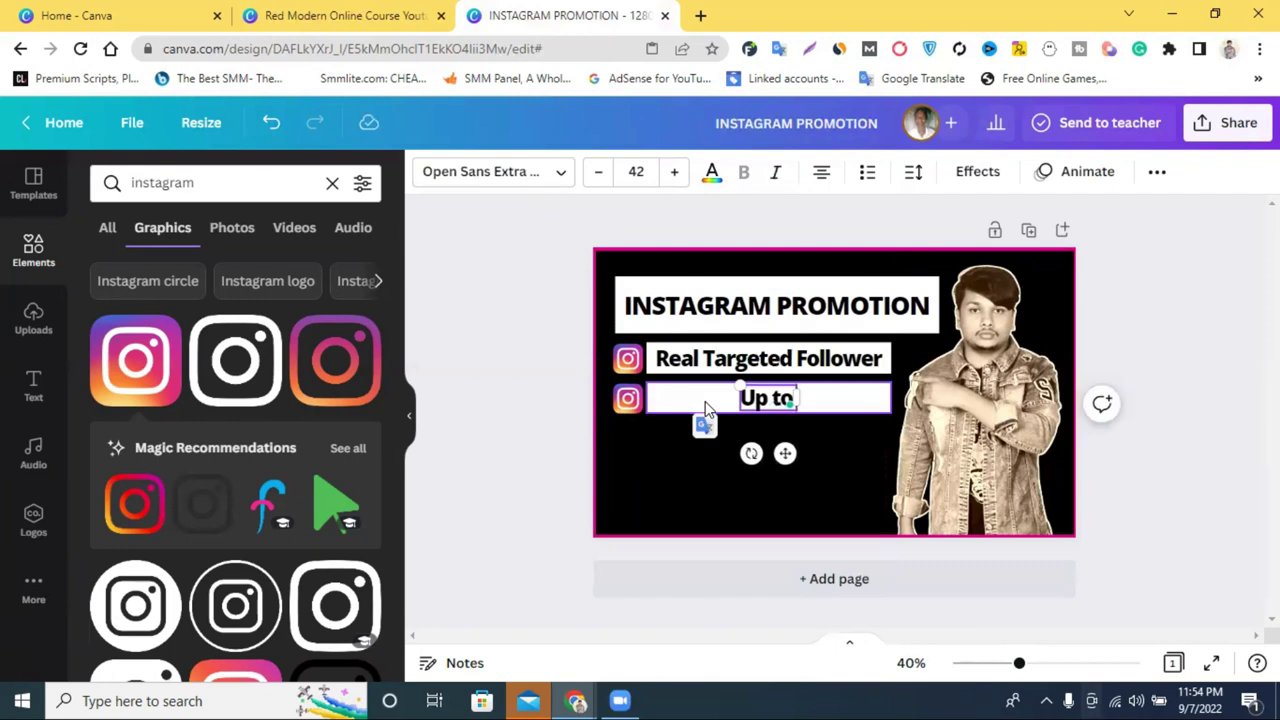
type(" 100")
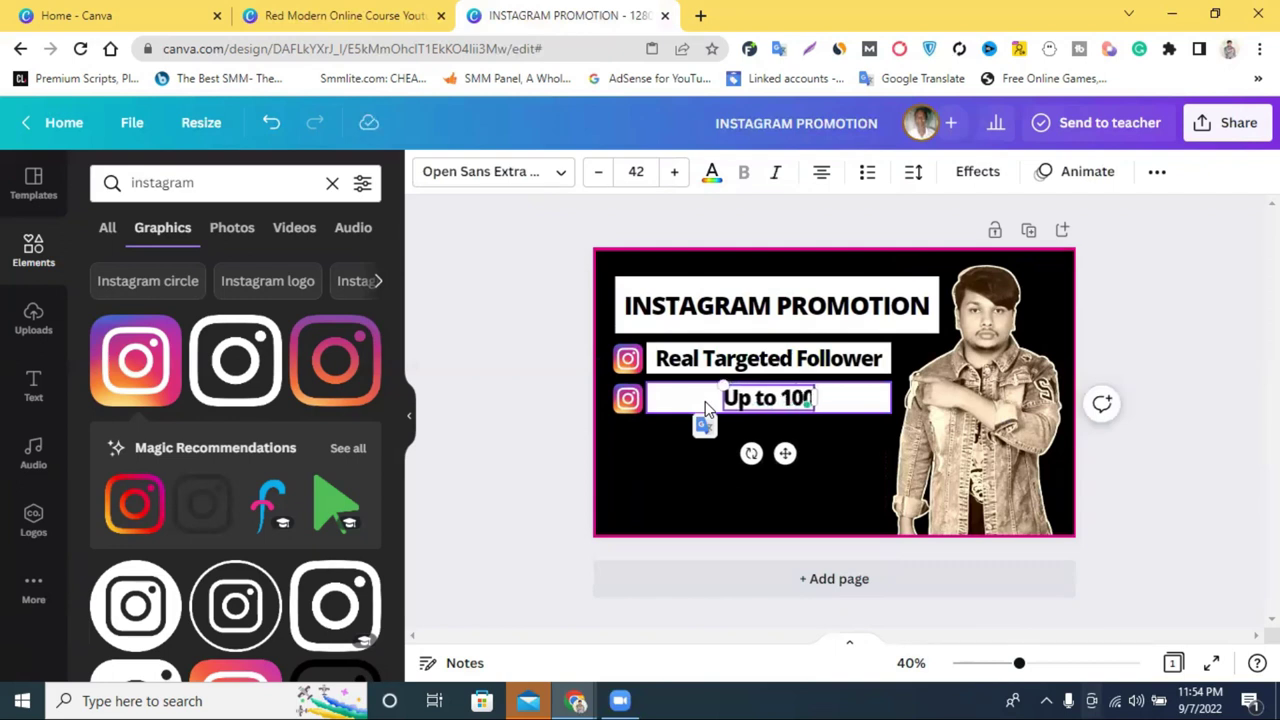
type("0-1400 follower")
left_click(1215, 360)
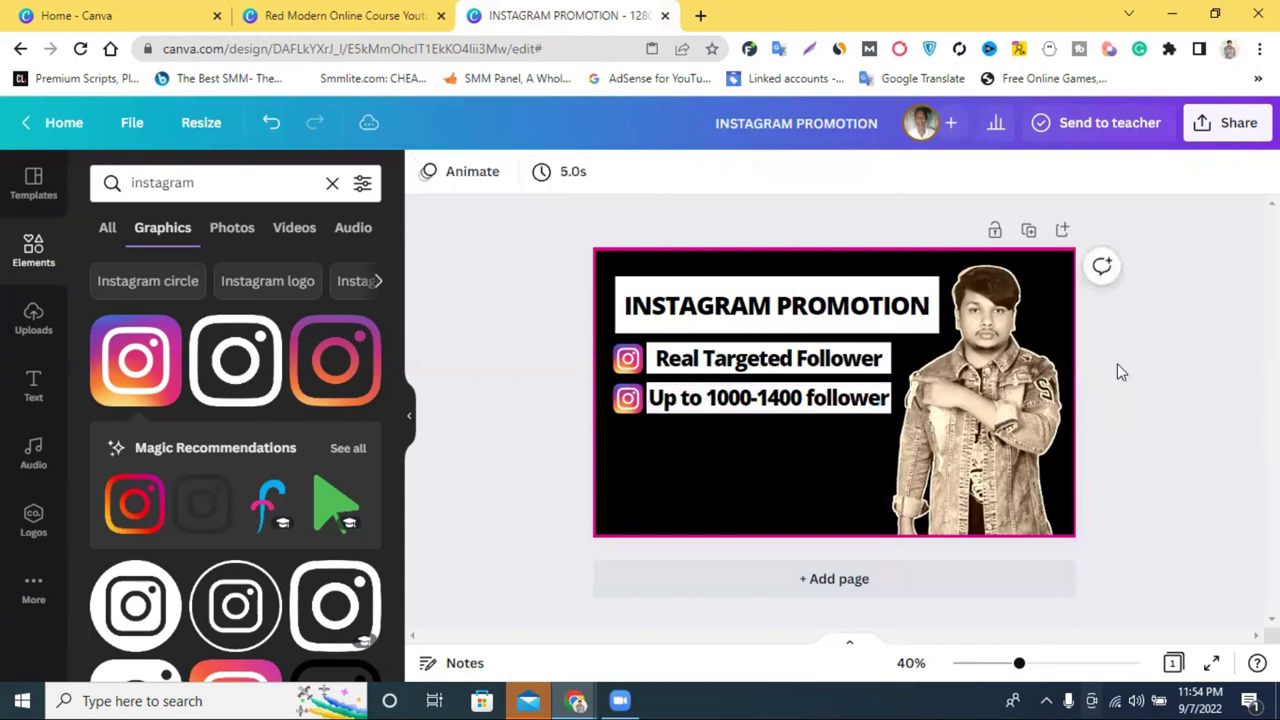
- Duplicate the "Up to 1000-1400 follower" row with its logo and bar, placing the copy below as a third row
left_click(855, 403)
left_click(697, 449)
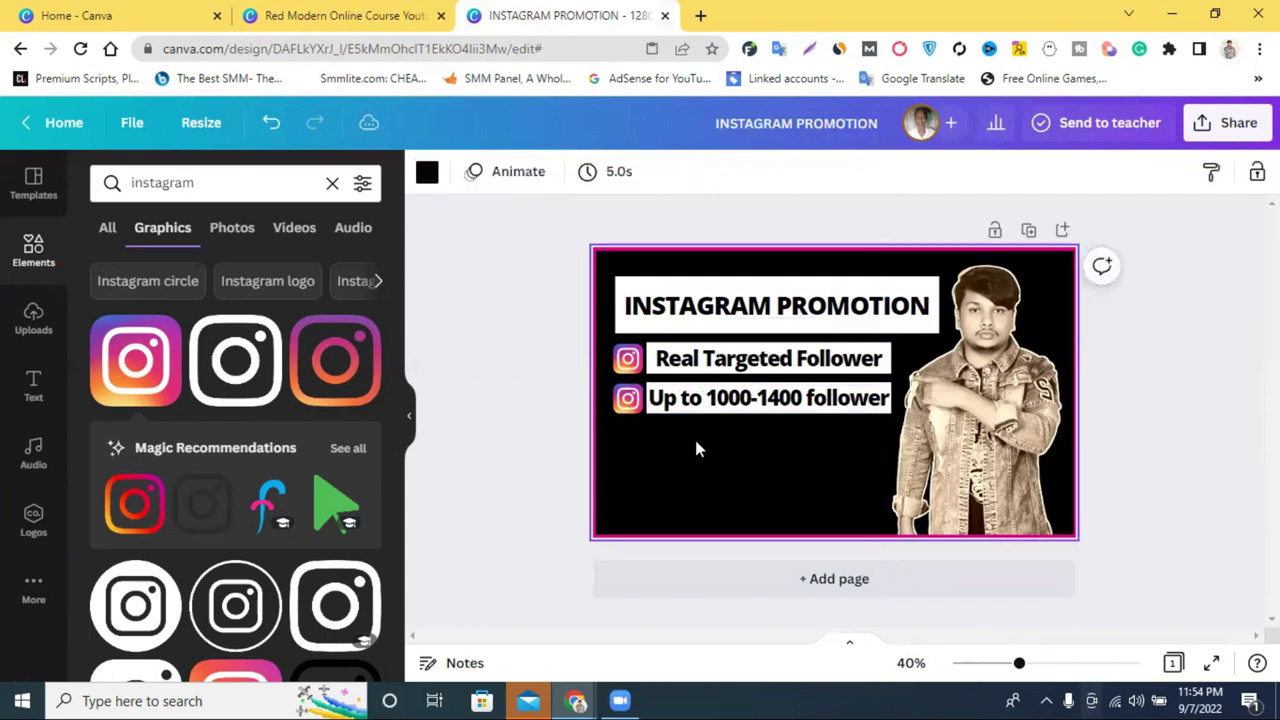
mouse_move(688, 450)
left_mouse_down()
mouse_move(634, 402)
mouse_move(685, 436)
left_mouse_up()
left_click(719, 340)
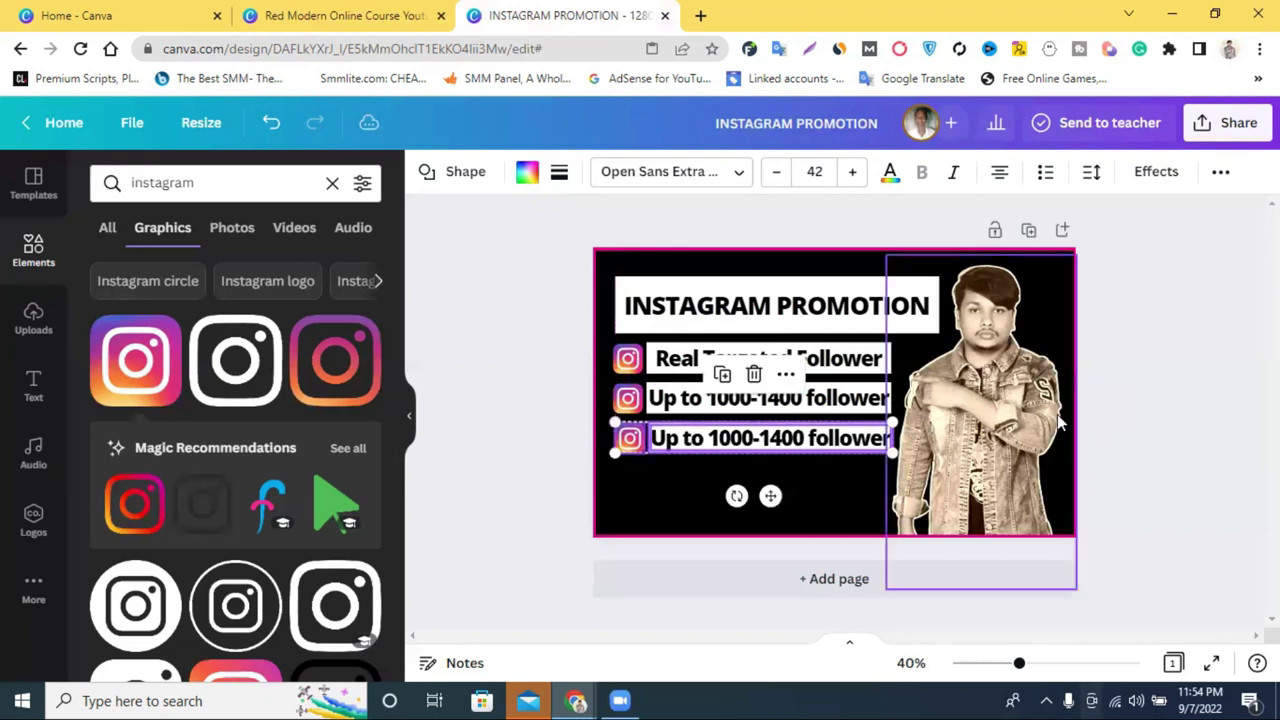
left_click(1155, 383)
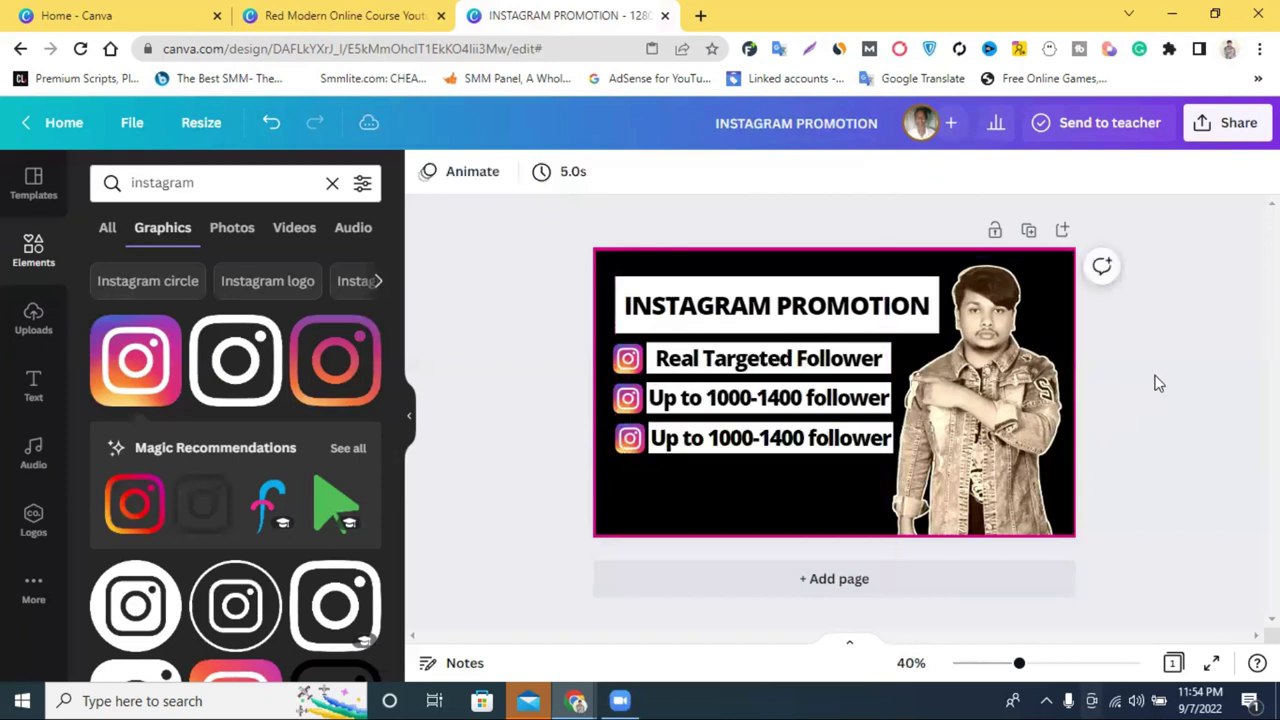
- Replace the text in the third service row with "organic instagram growth"
double_click(718, 446)
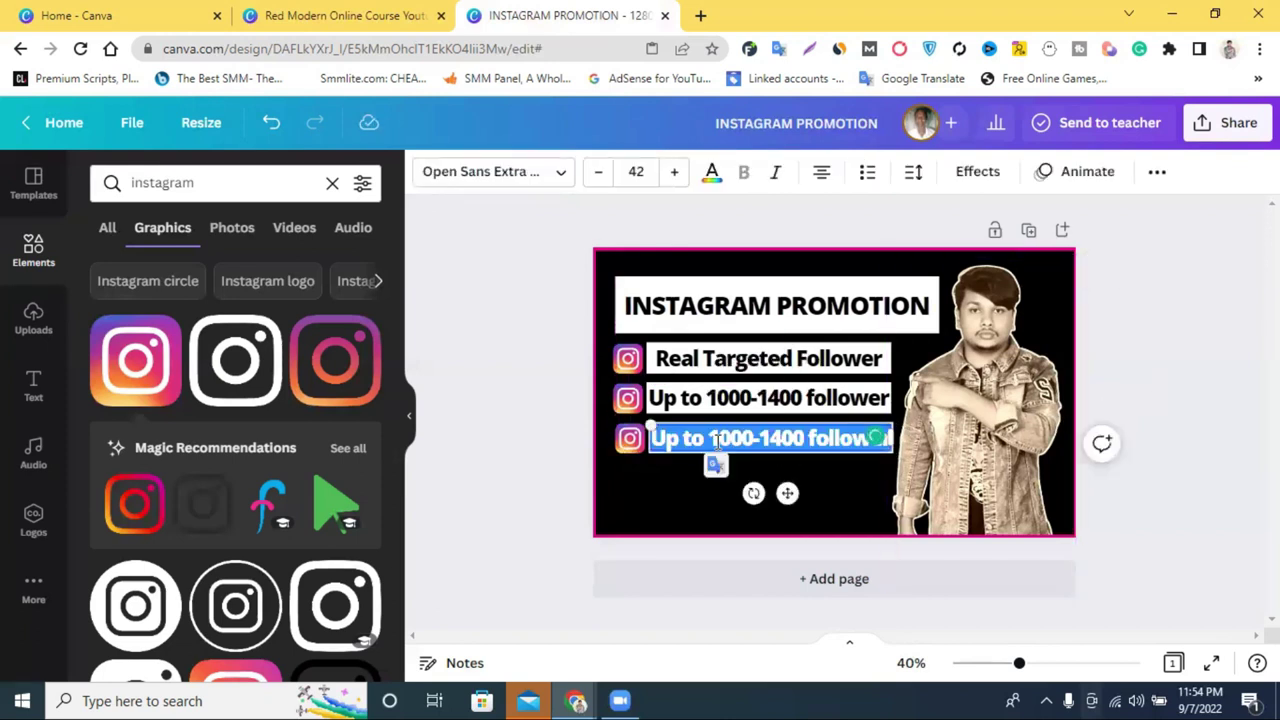
key("BackSpace")
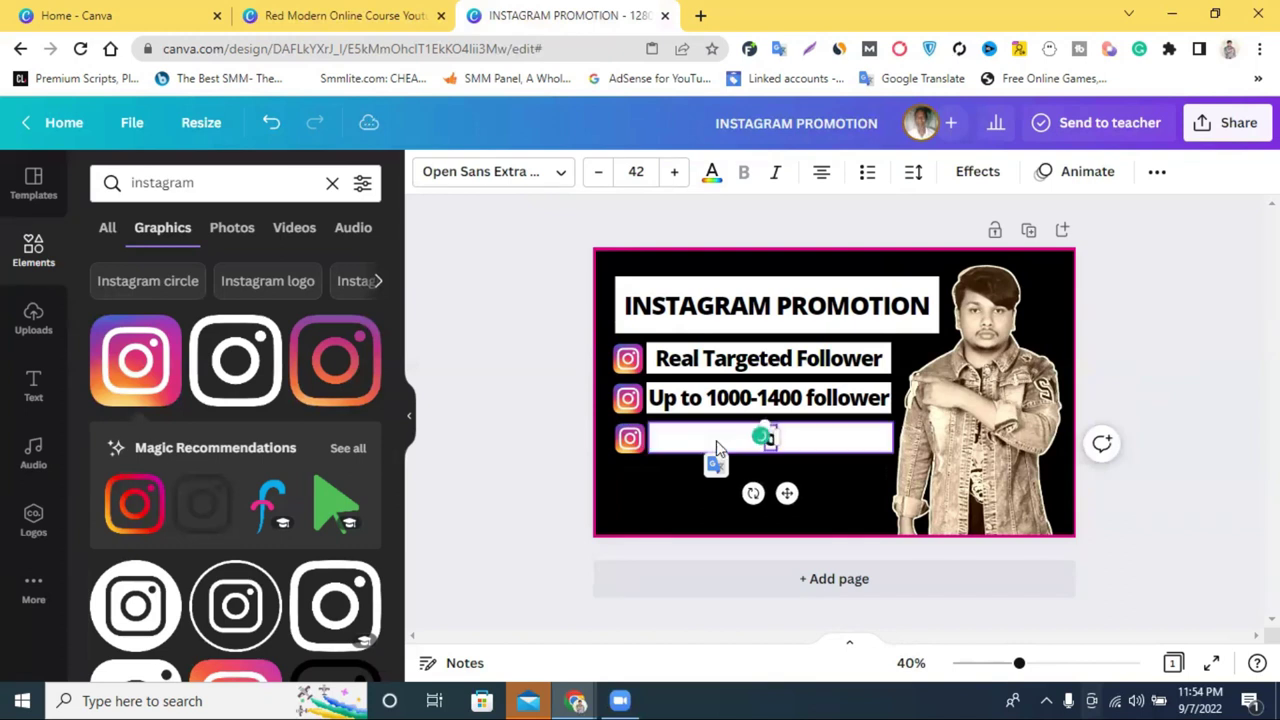
type("organ")
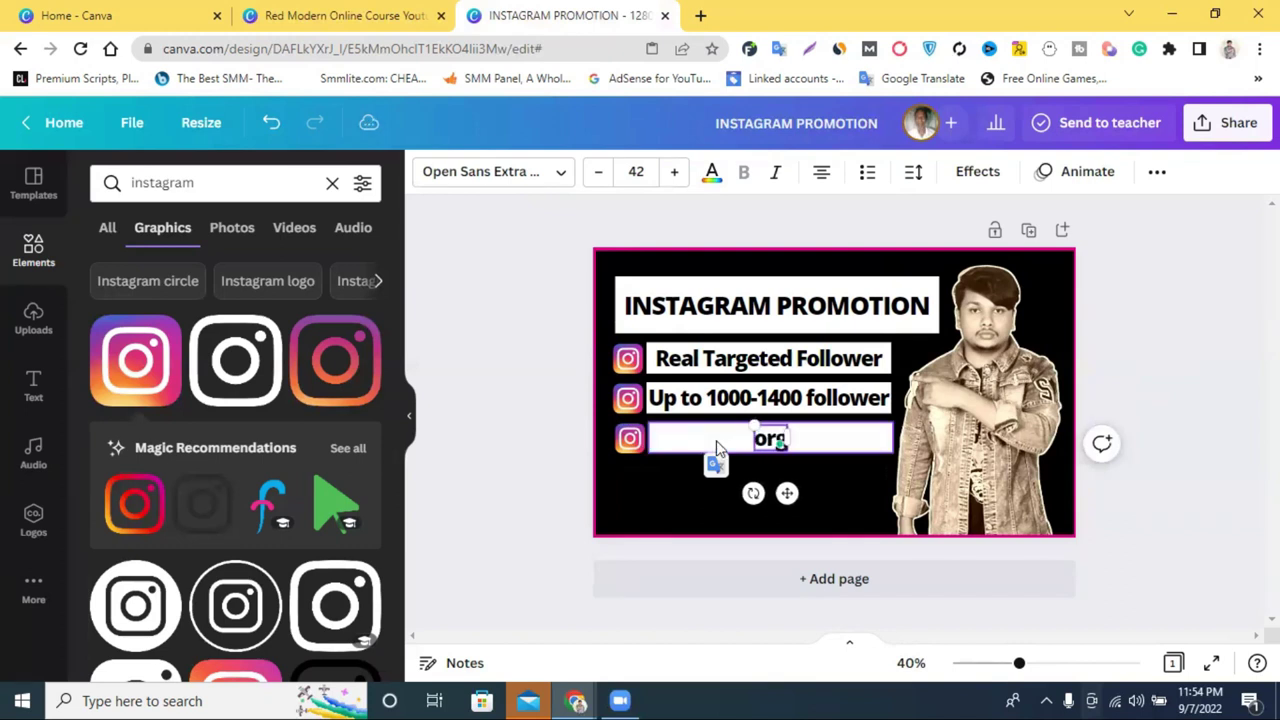
type("ic")
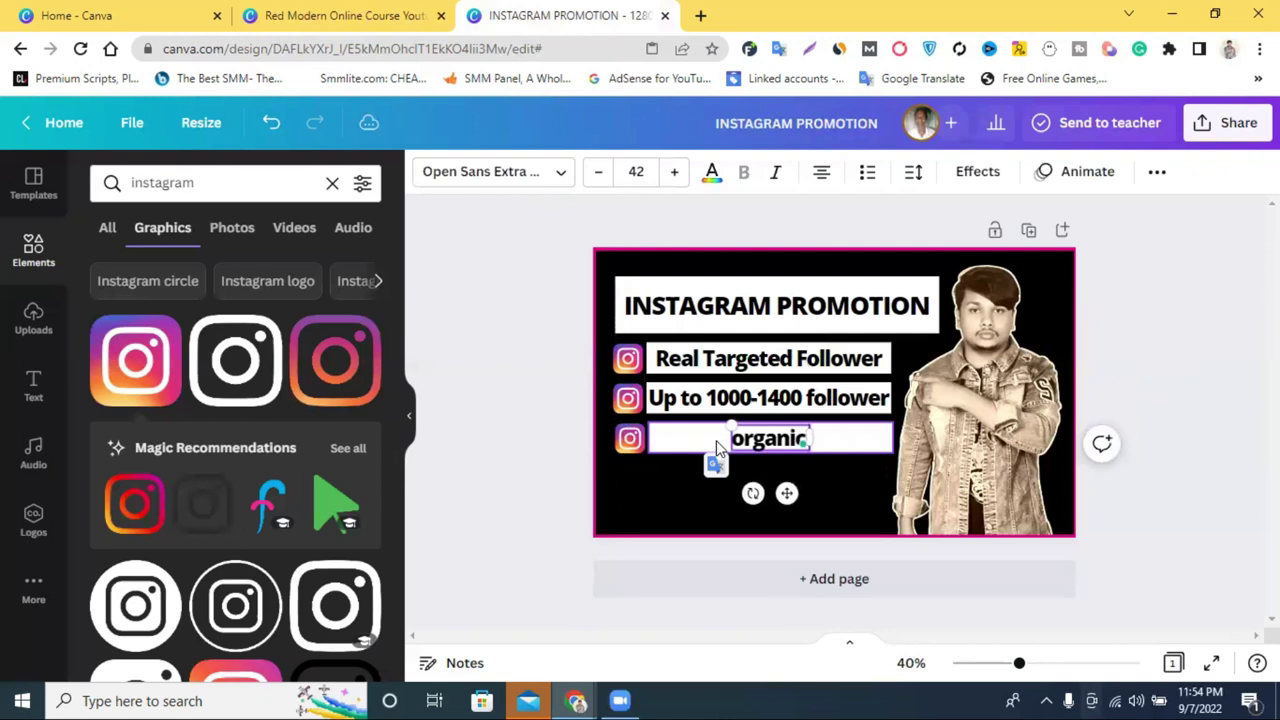
type(" g")
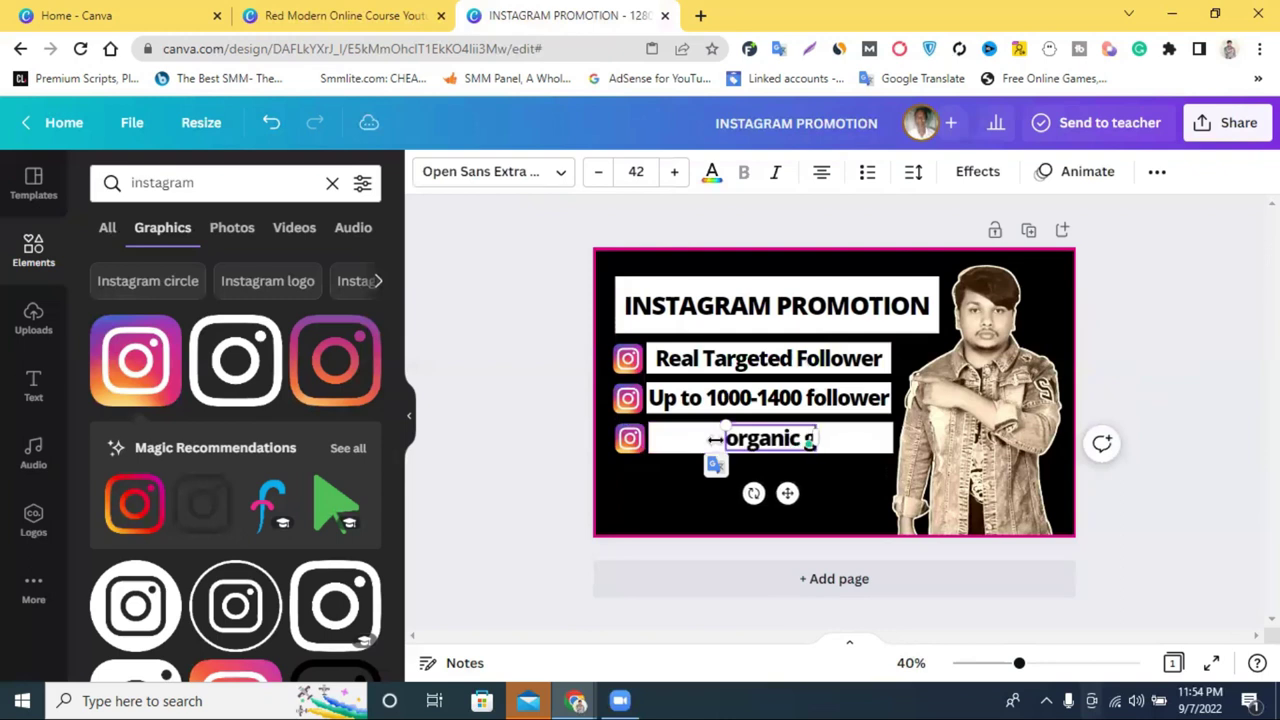
type("rowth")
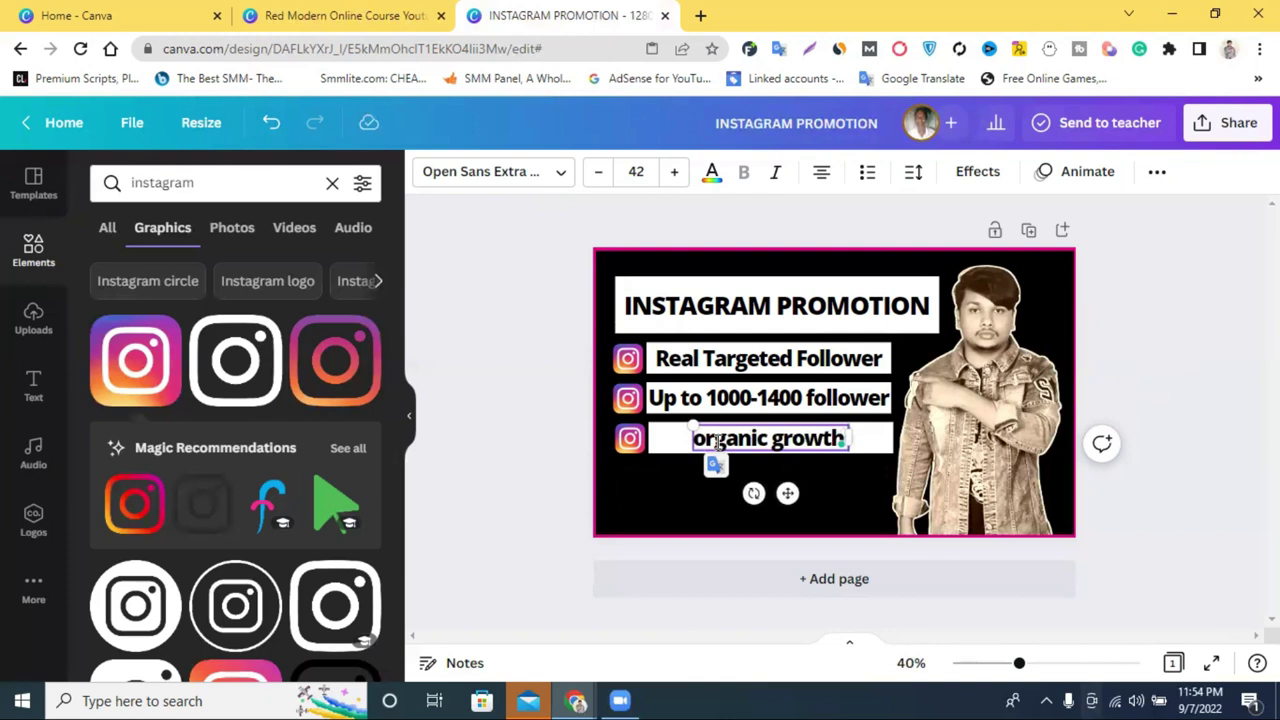
left_click(772, 438)
type("inst")
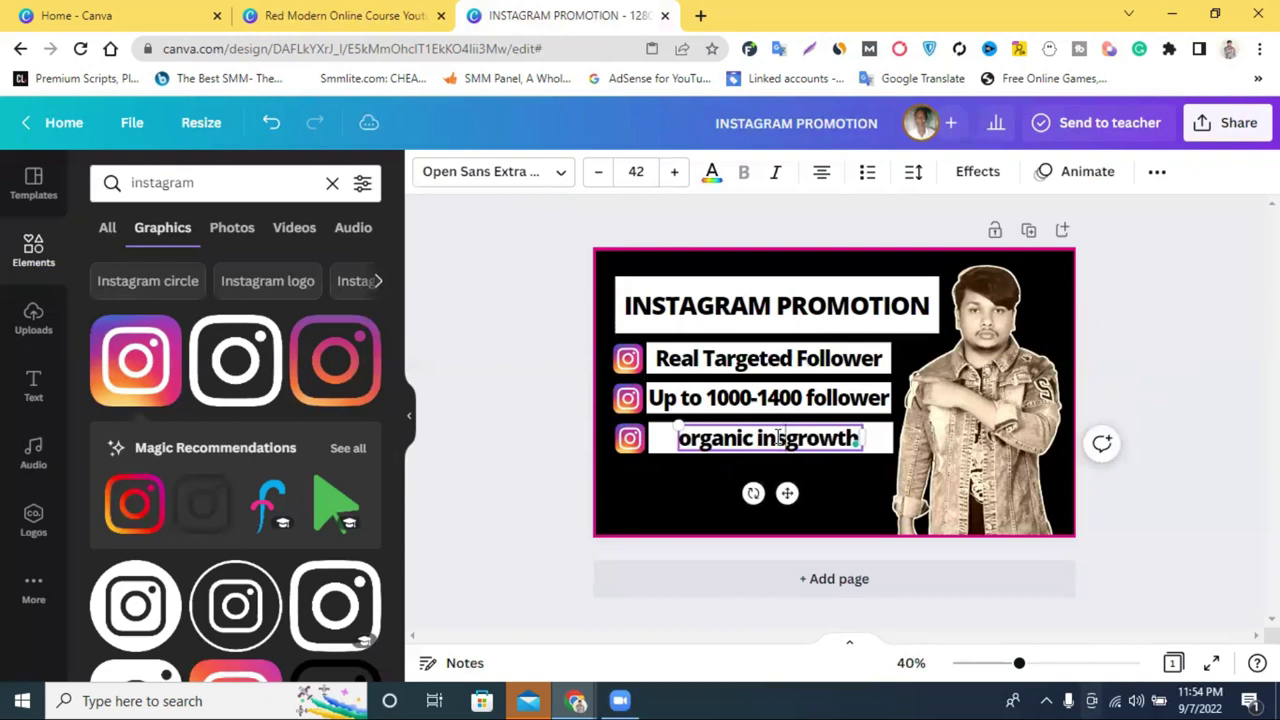
type("agram")
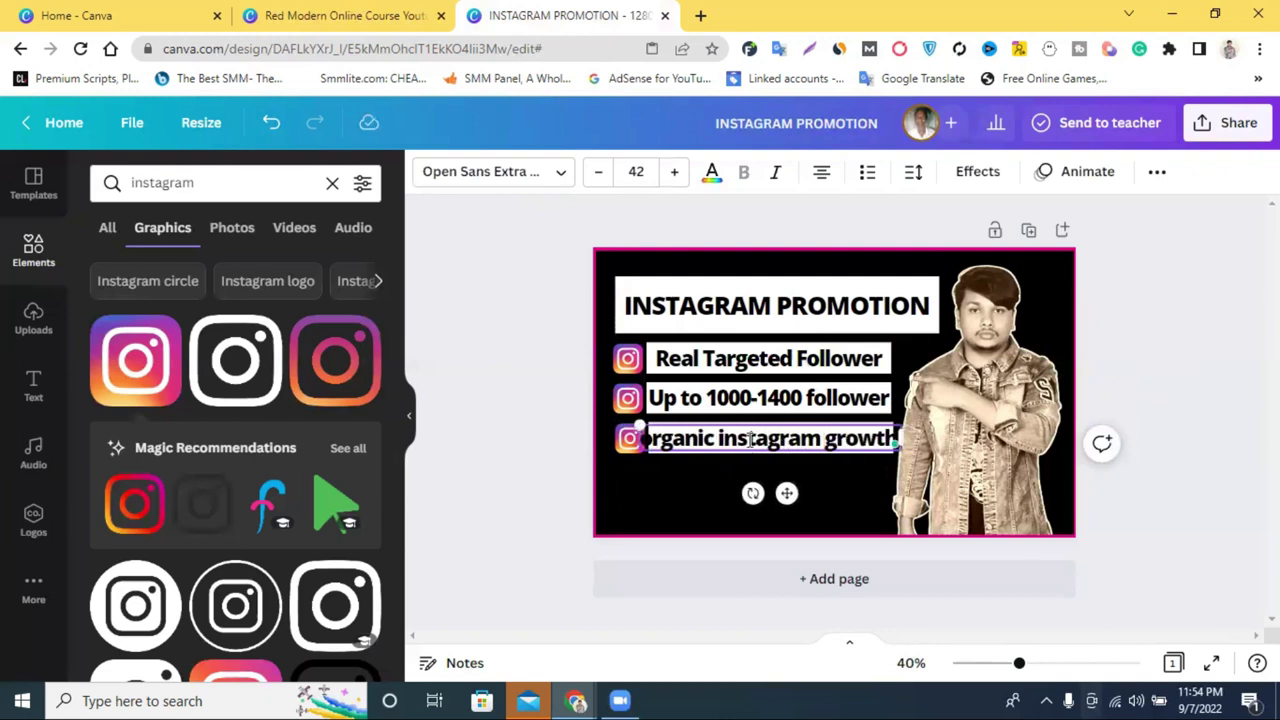
left_click(491, 375)
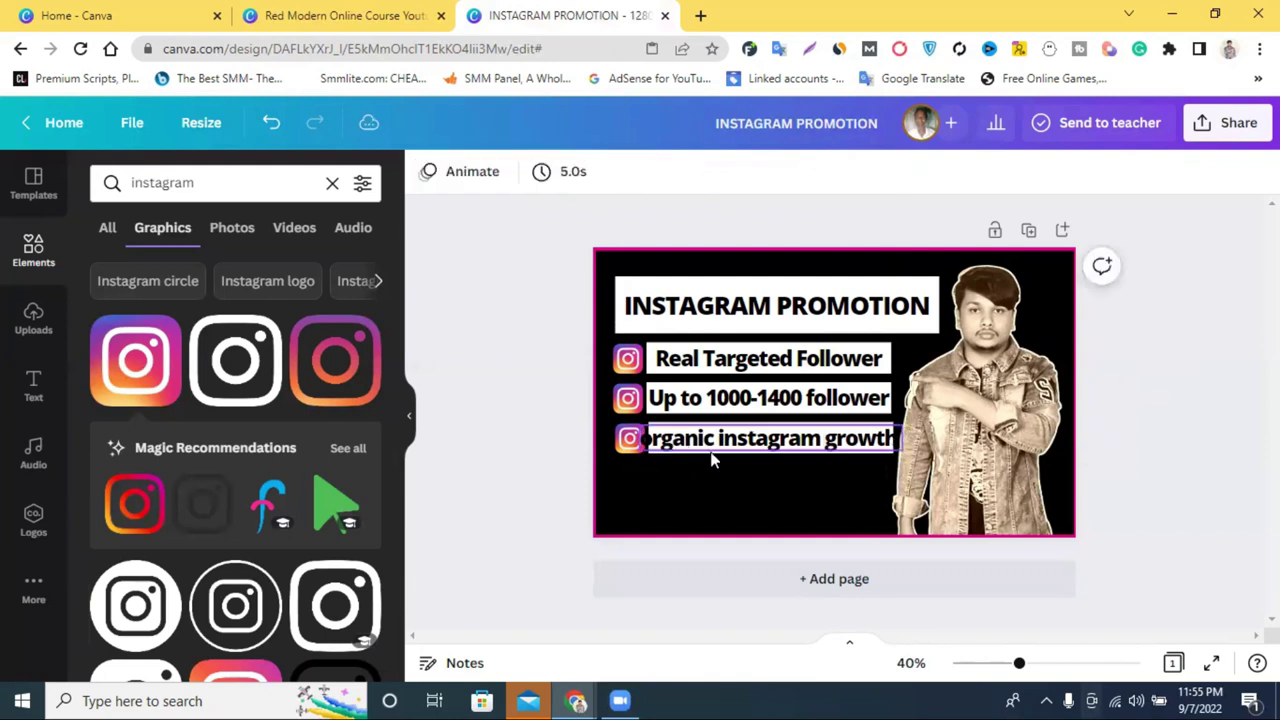
- Shrink the "organic instagram growth" text to font size 37.3 and center it within its white bar
left_click(722, 443)
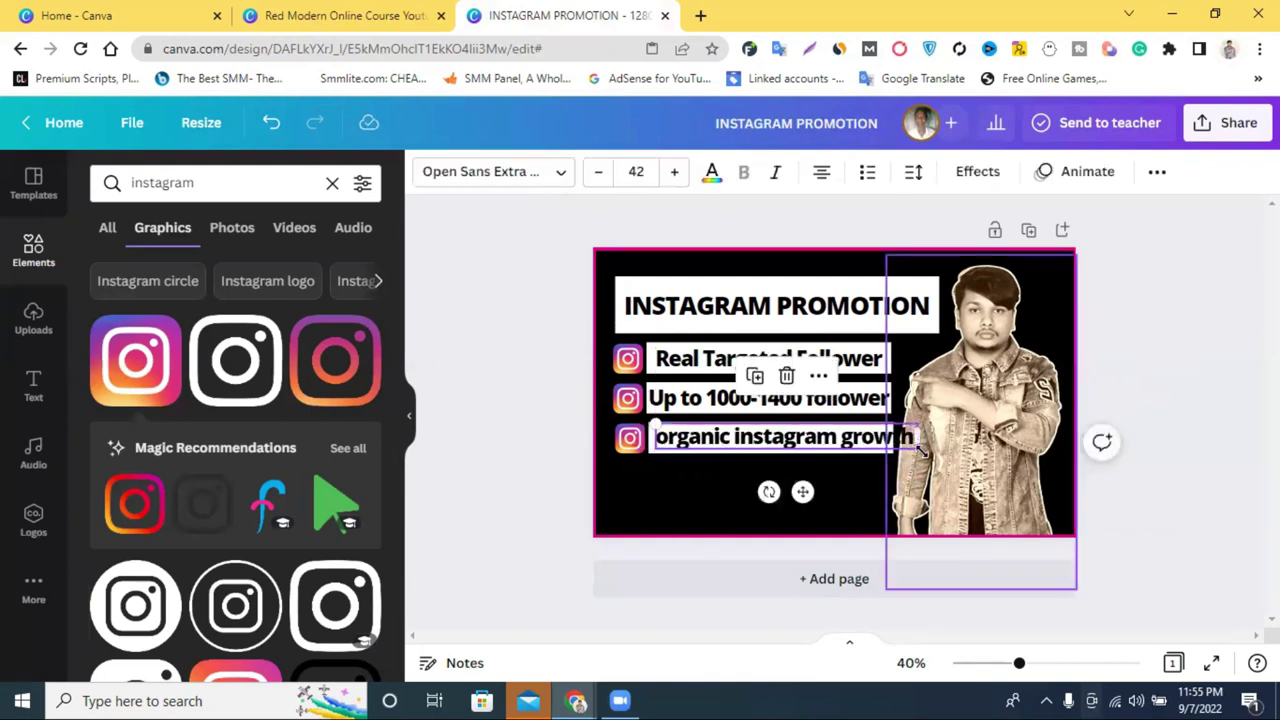
mouse_move(885, 445)
left_mouse_down()
mouse_move(868, 442)
mouse_move(891, 442)
left_mouse_up()
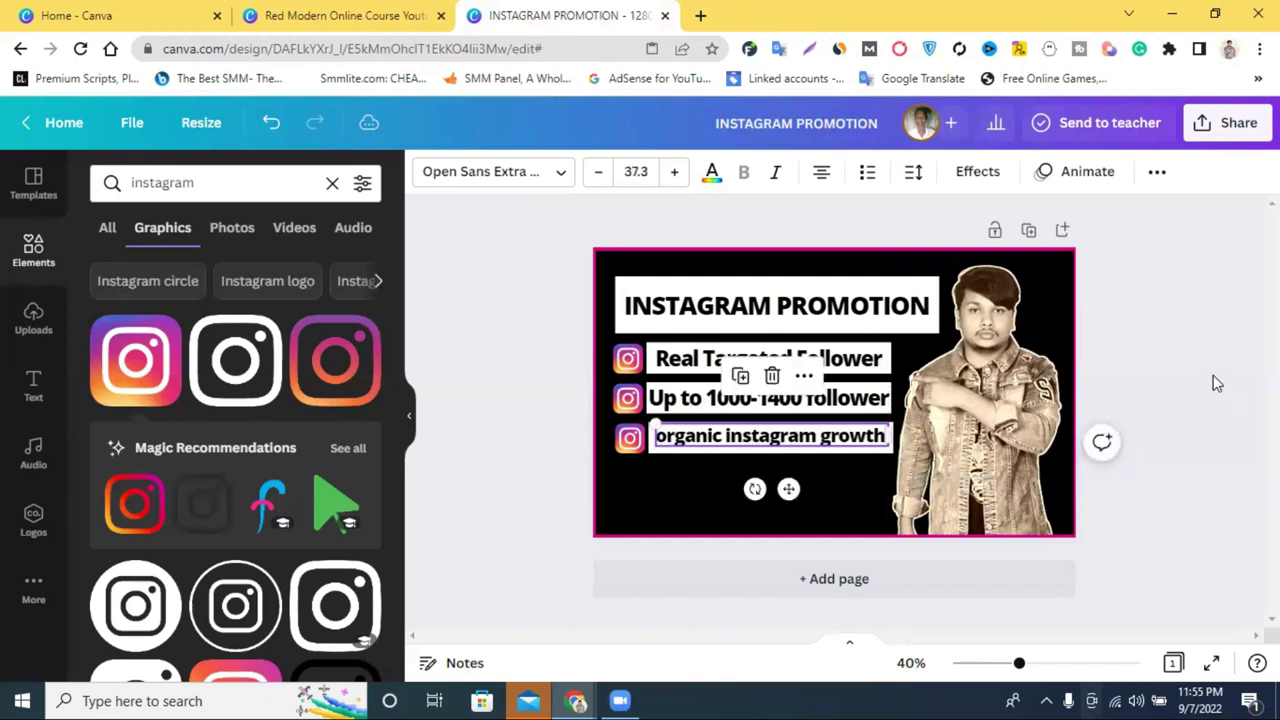
left_click(1216, 383)
left_click_drag(680, 435, 687, 438)
left_click(476, 410)
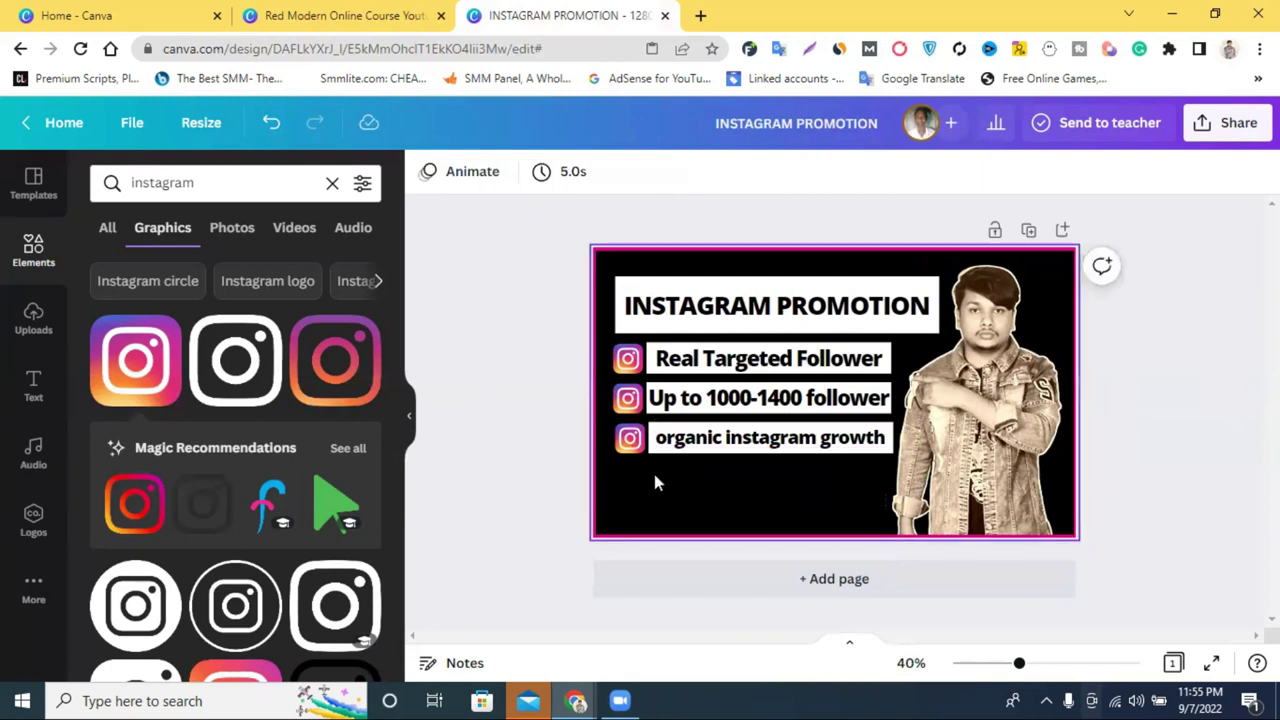
- Duplicate the "organic instagram growth" row with its logo and bar, placing the copy below as a fourth row
left_click(658, 442)
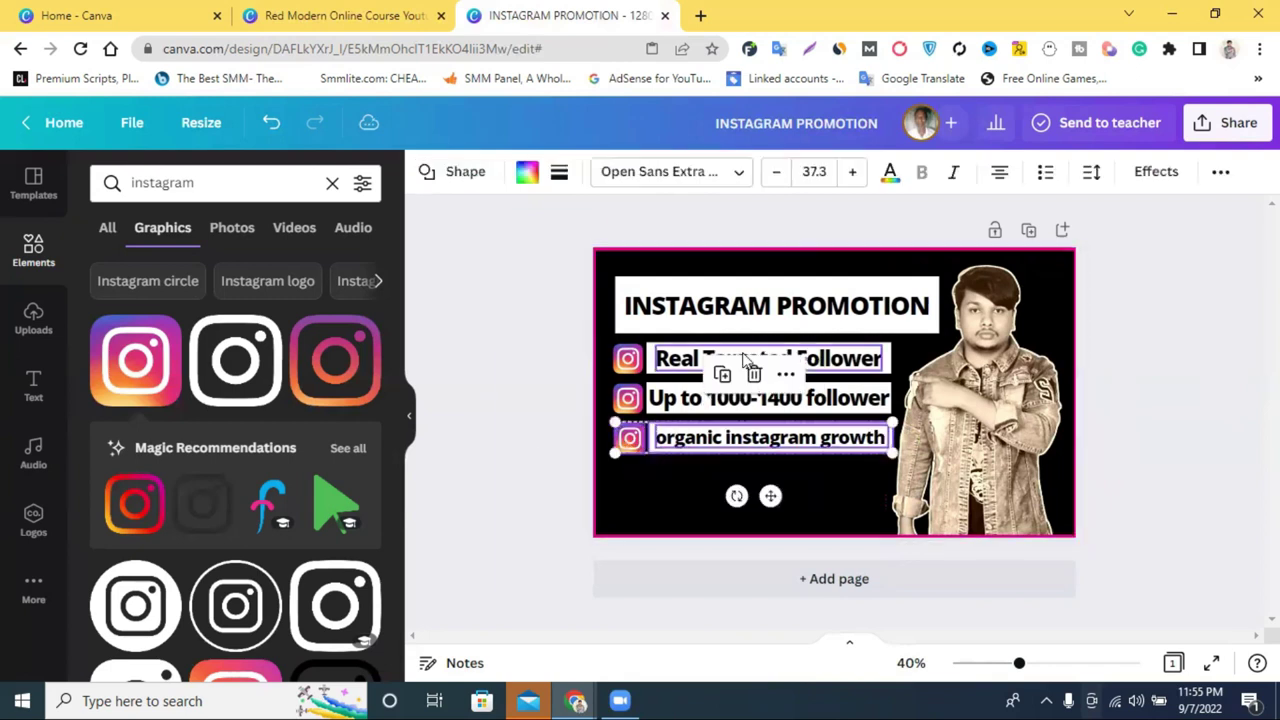
left_click(723, 375)
left_click_drag(652, 468, 655, 478)
left_click(1166, 425)
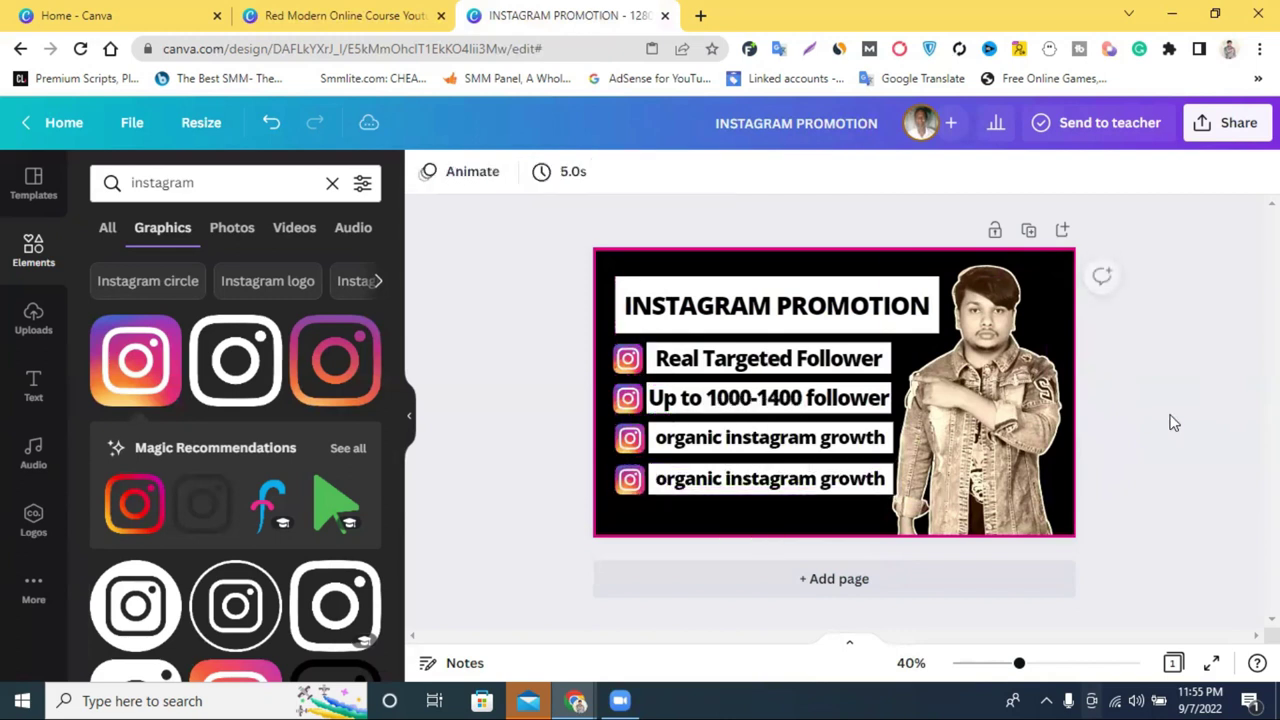
- Replace the text in the fourth service row with "30 days manament"
left_click(727, 490)
double_click(726, 488)
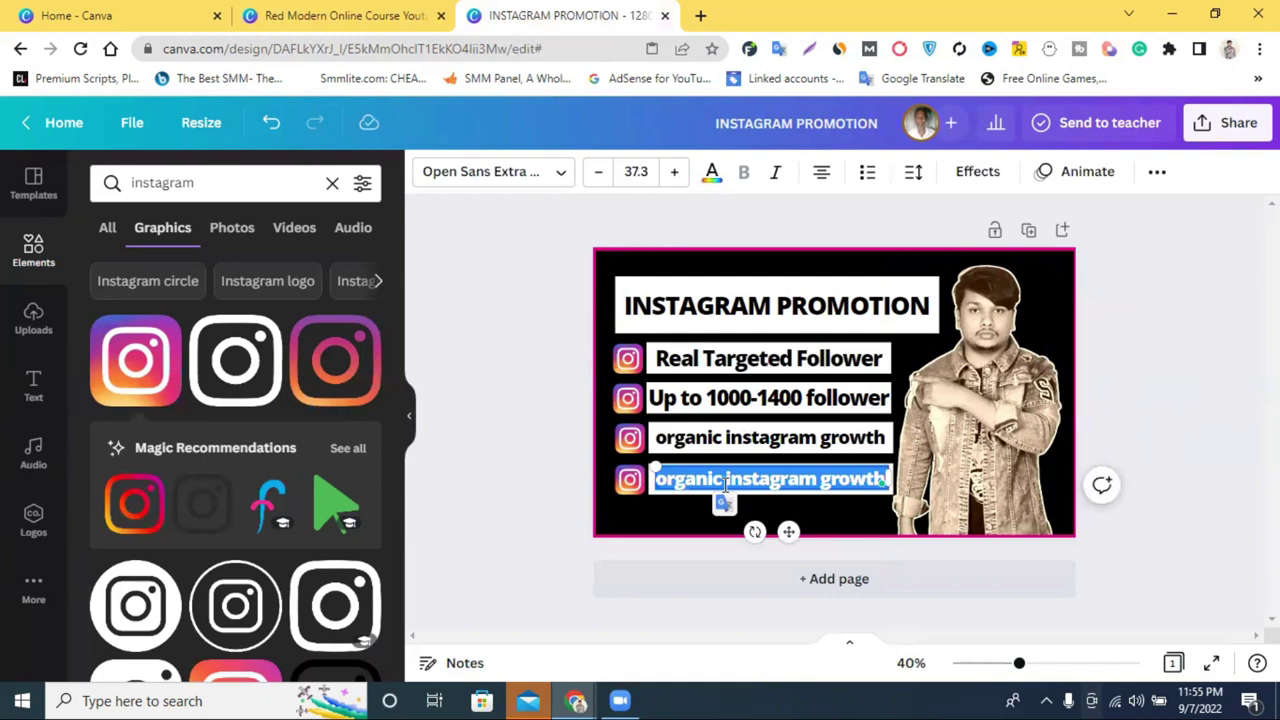
type("3")
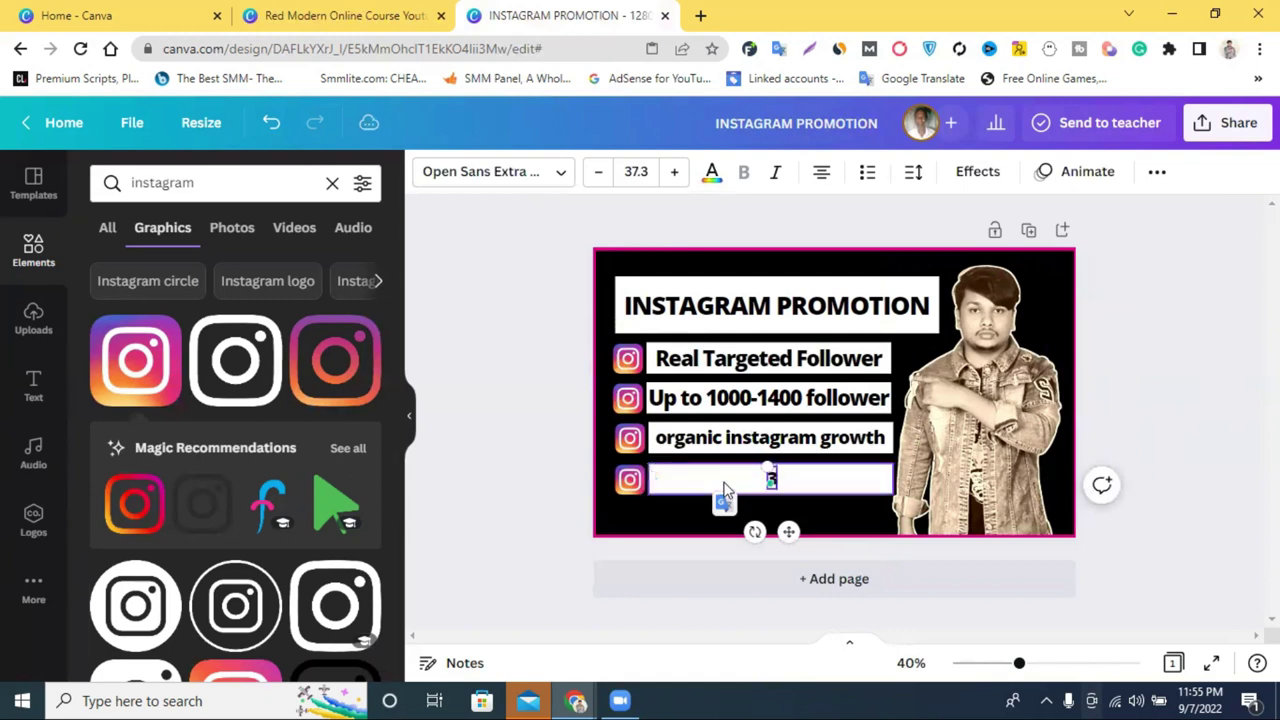
type("0 day")
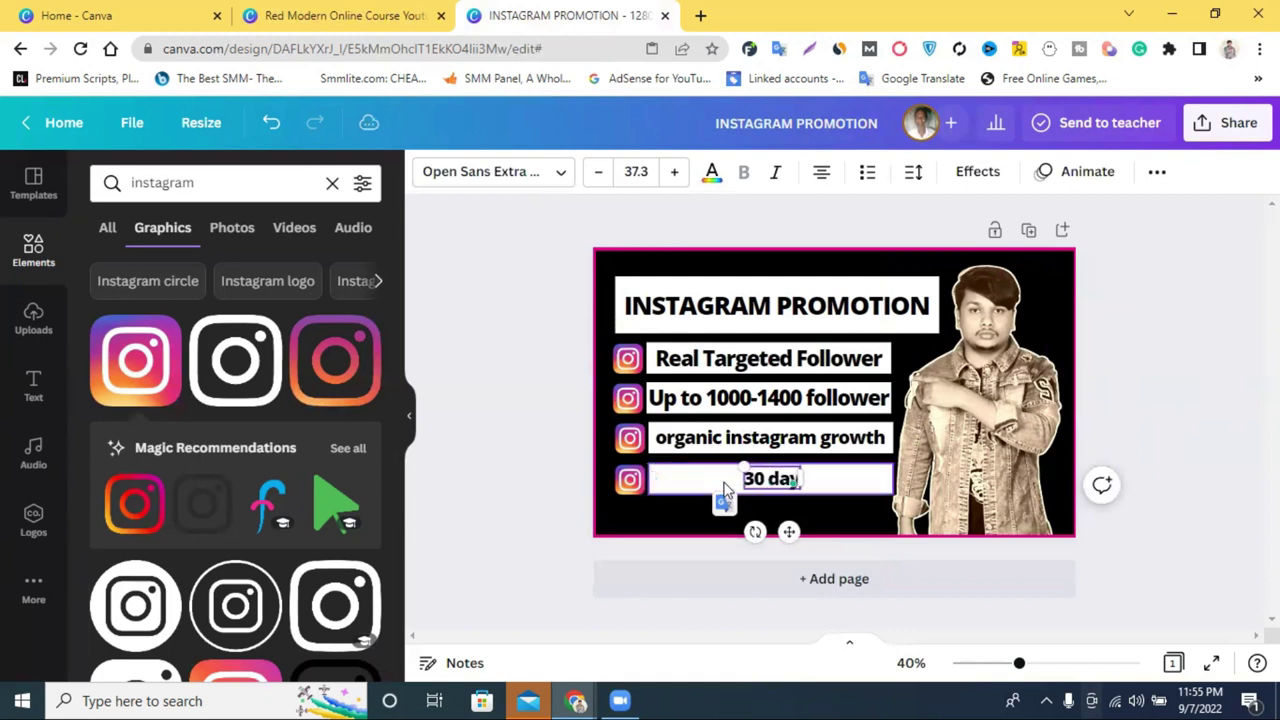
type("s mana")
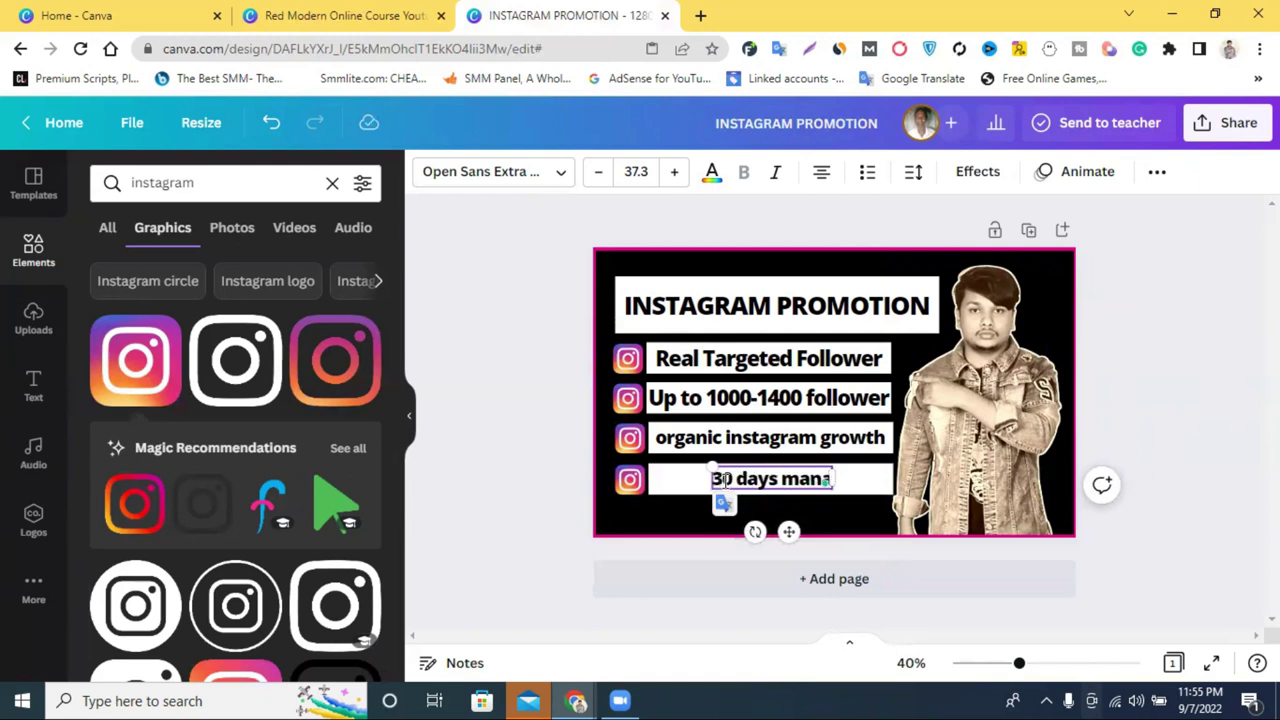
type("ment")
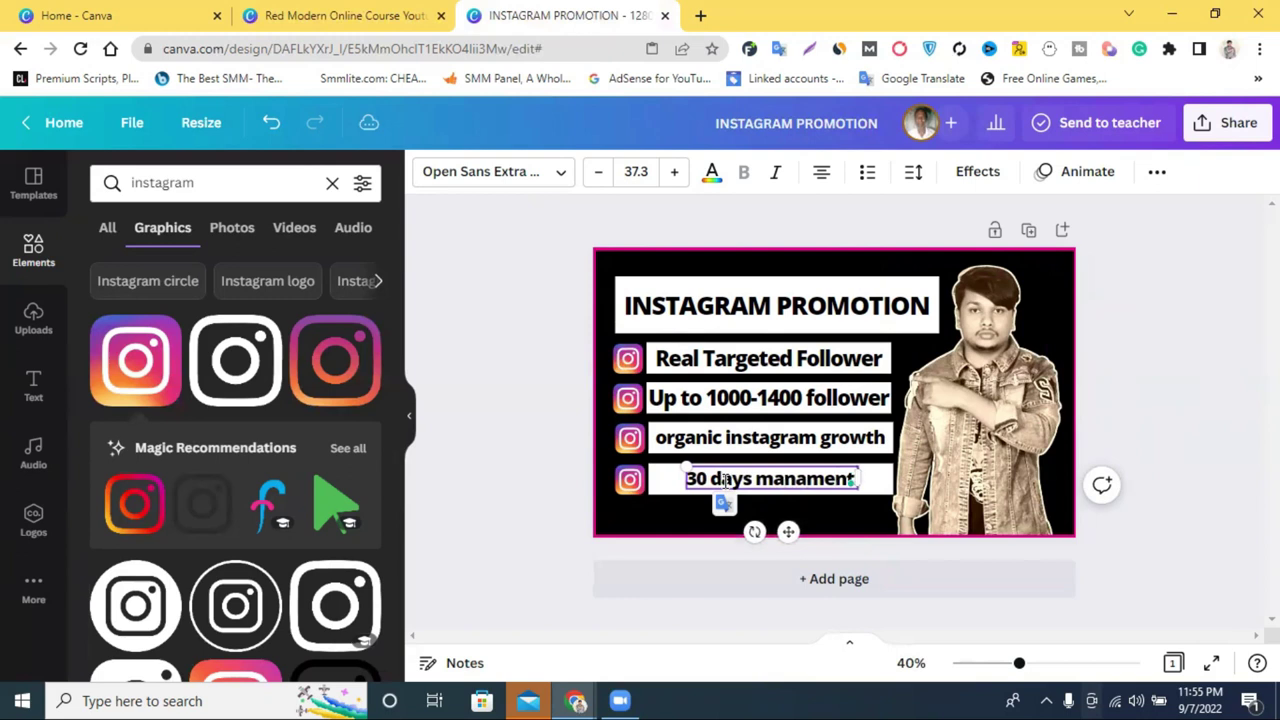
left_click(1147, 378)
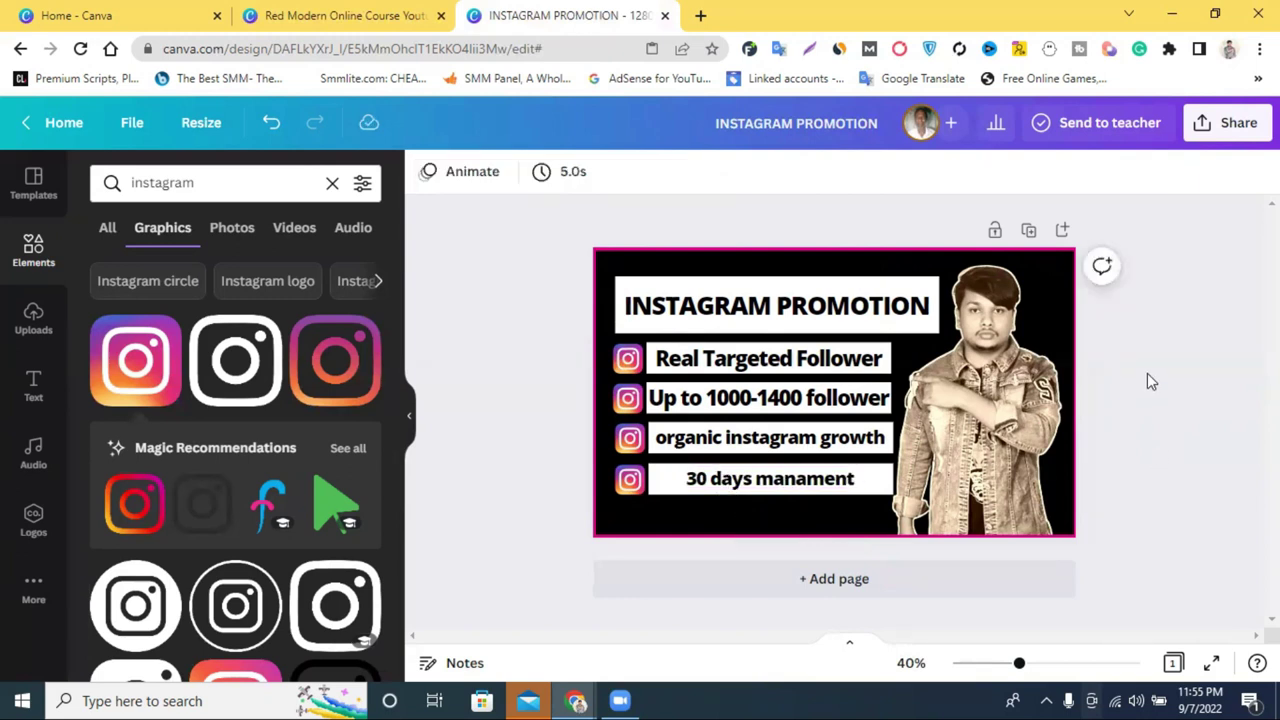
- Move all four service rows down slightly together, aligning their logos with the title bar's left edge
left_click_drag(782, 503, 633, 373)
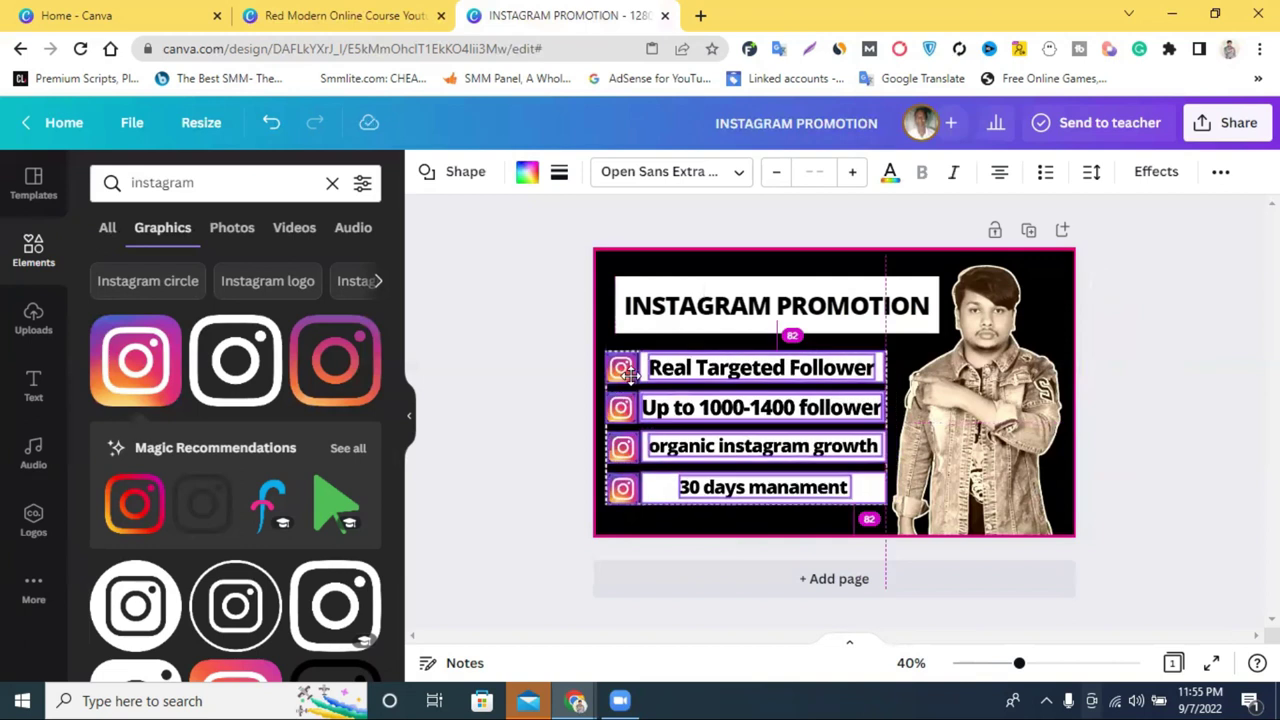
left_click_drag(631, 373, 639, 373)
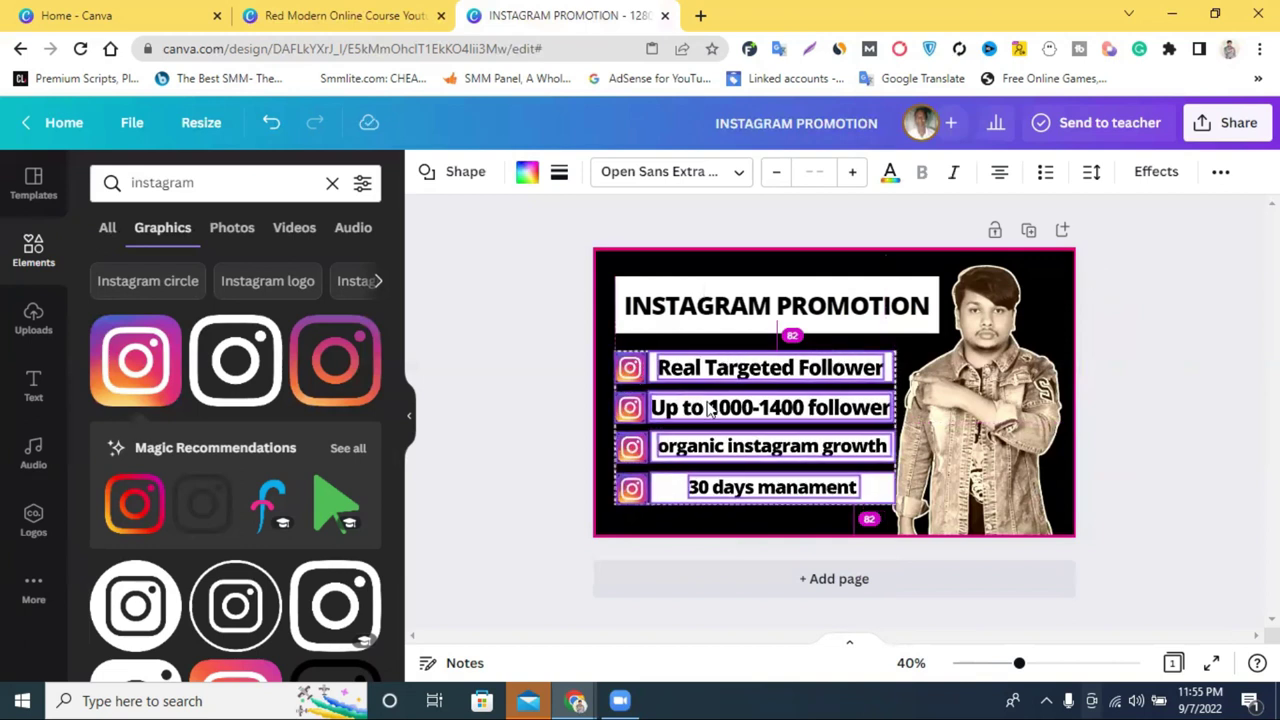
left_click(1206, 406)
- Narrow the white bar behind "30 days manament" from both sides to fit its shorter text
left_click(884, 506)
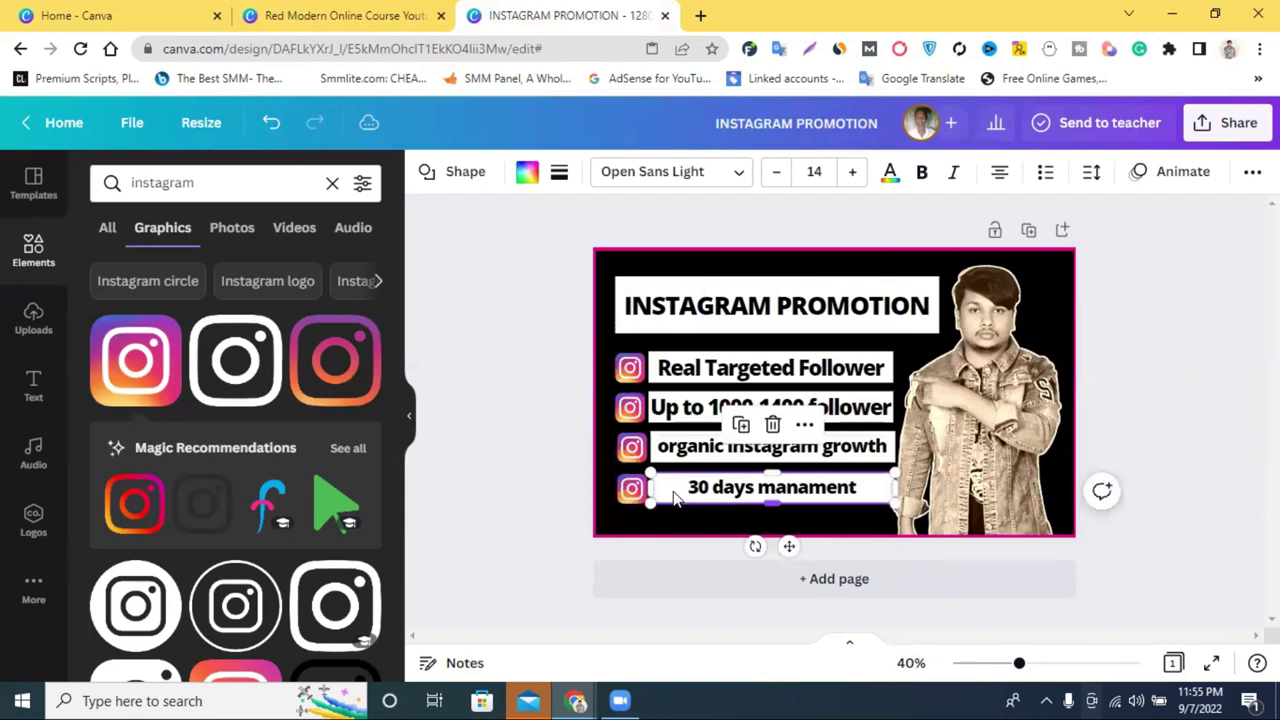
left_click_drag(660, 489, 669, 489)
left_click_drag(897, 488, 873, 489)
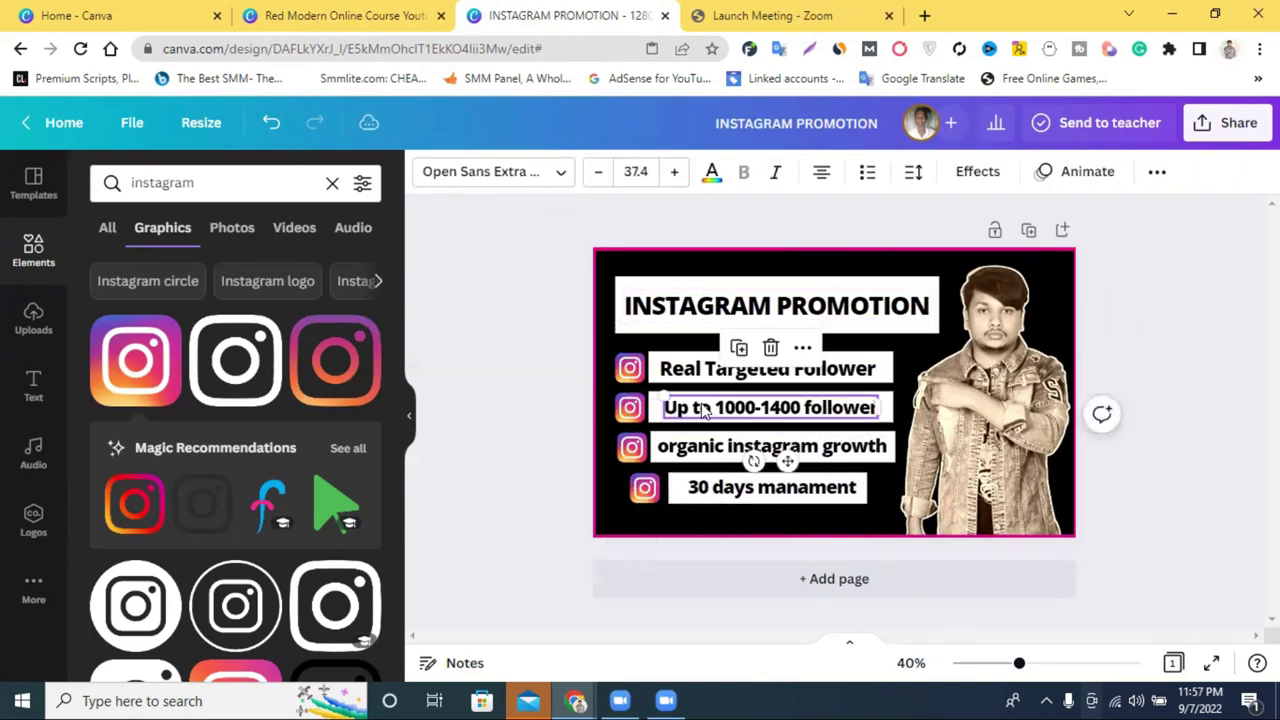
- Change the font of all four service row texts to Aileron Heavy
left_click(482, 174)
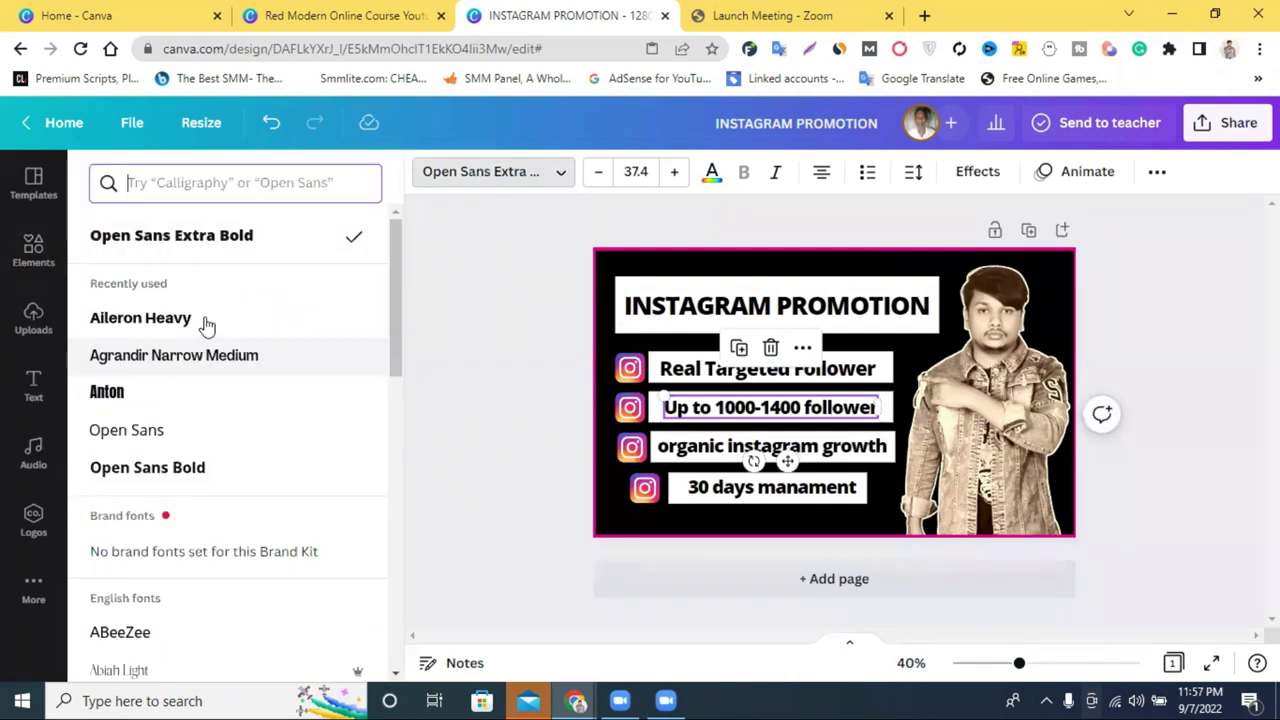
left_click(191, 332)
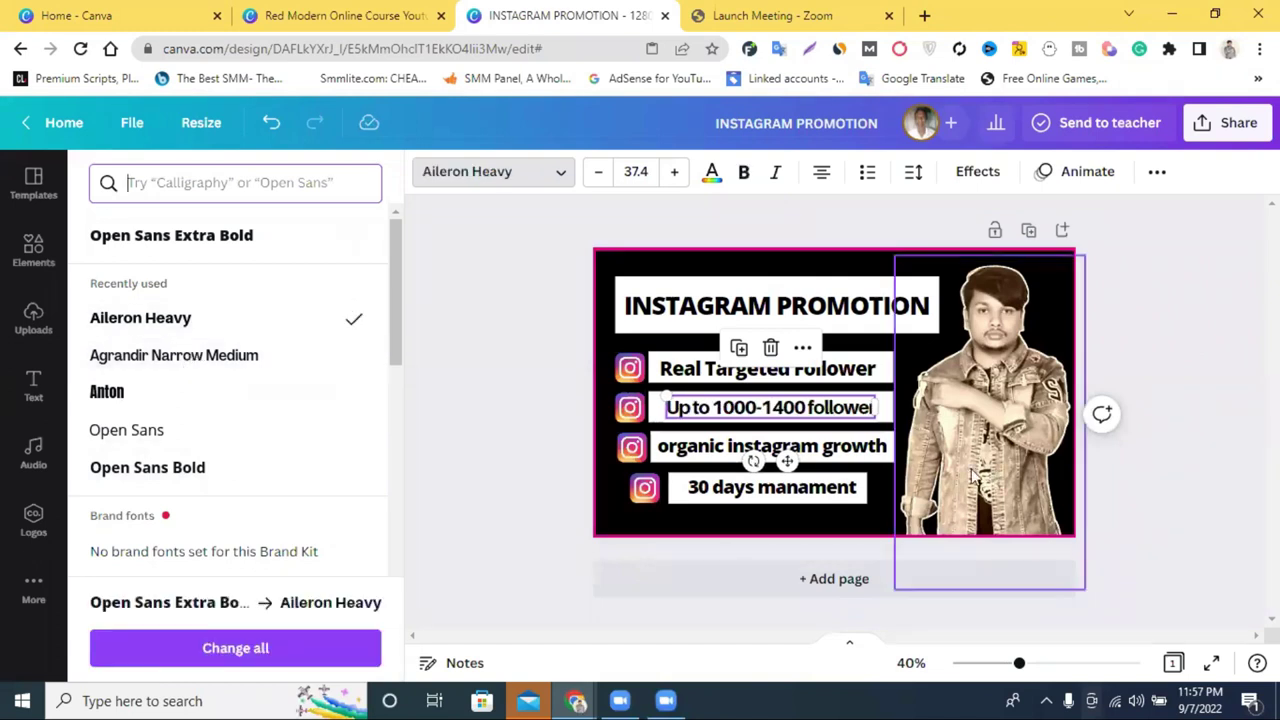
left_click(690, 372)
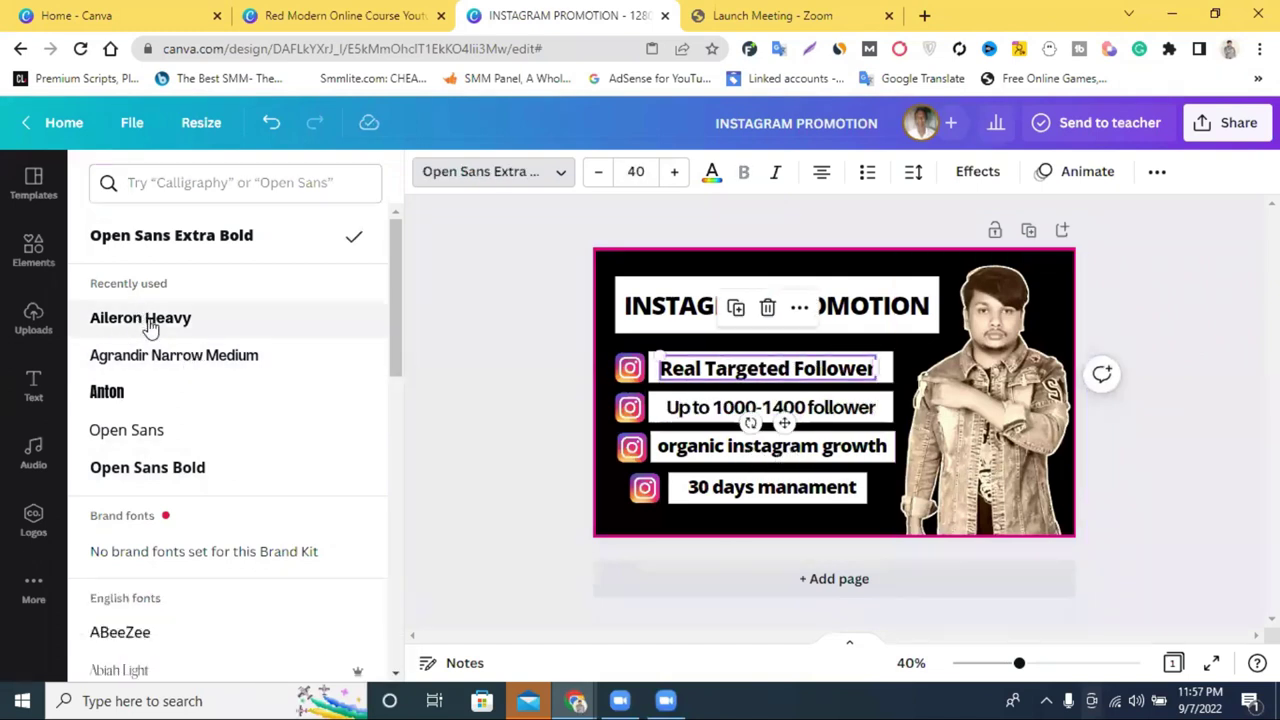
left_click(145, 318)
left_click(750, 445)
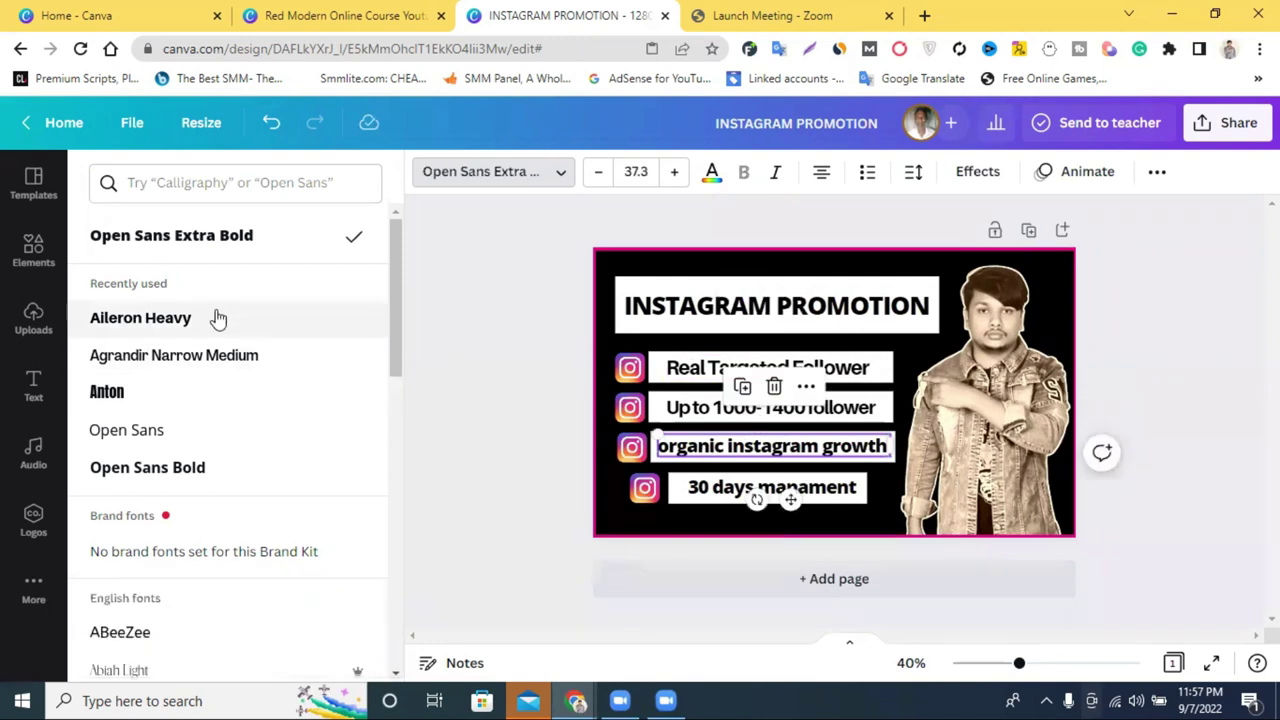
left_click(217, 318)
left_click(760, 490)
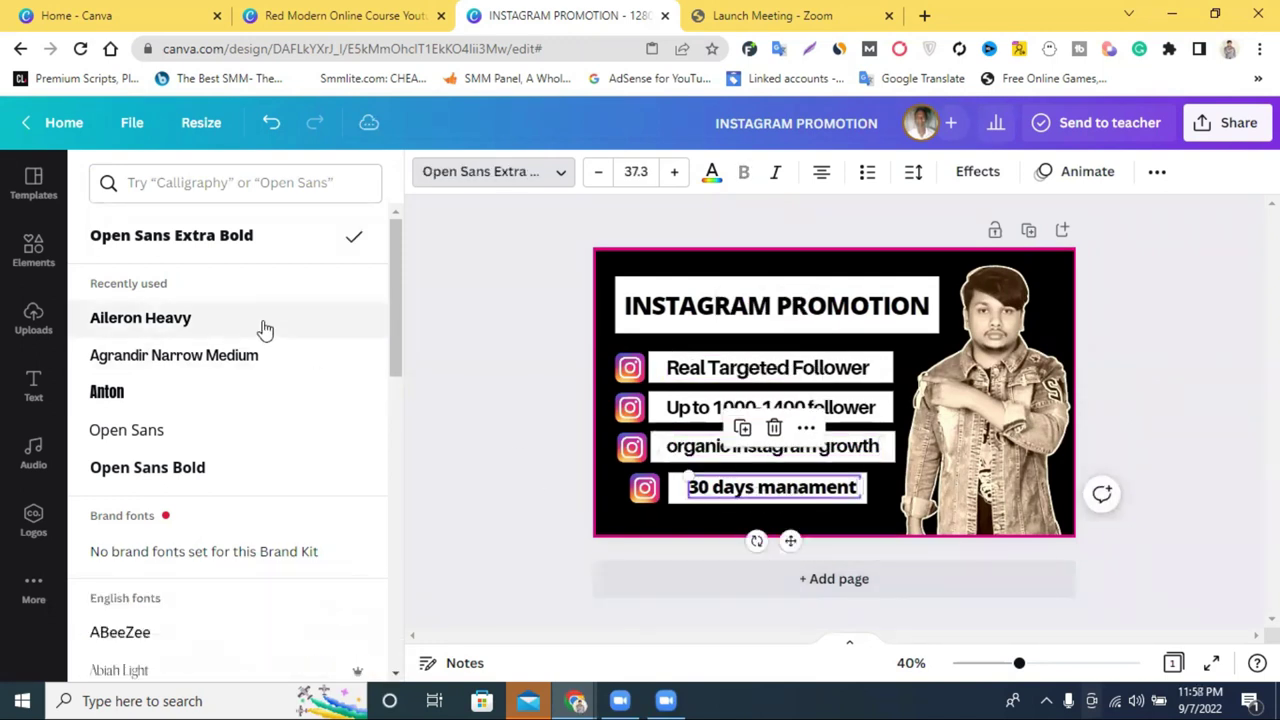
left_click(214, 320)
left_click(1213, 400)
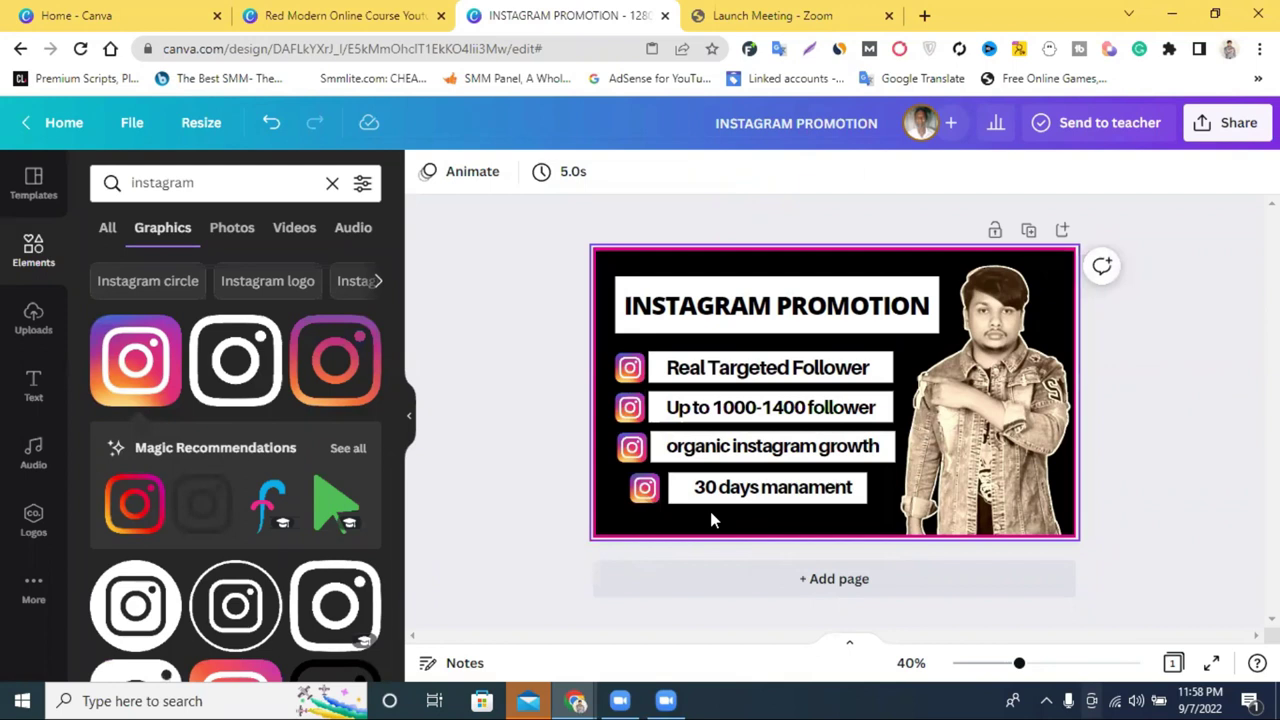
- Try the light orange and red-orange photo colors on the page background, settling on the photo's dark brown
left_click(617, 268)
left_click(427, 171)
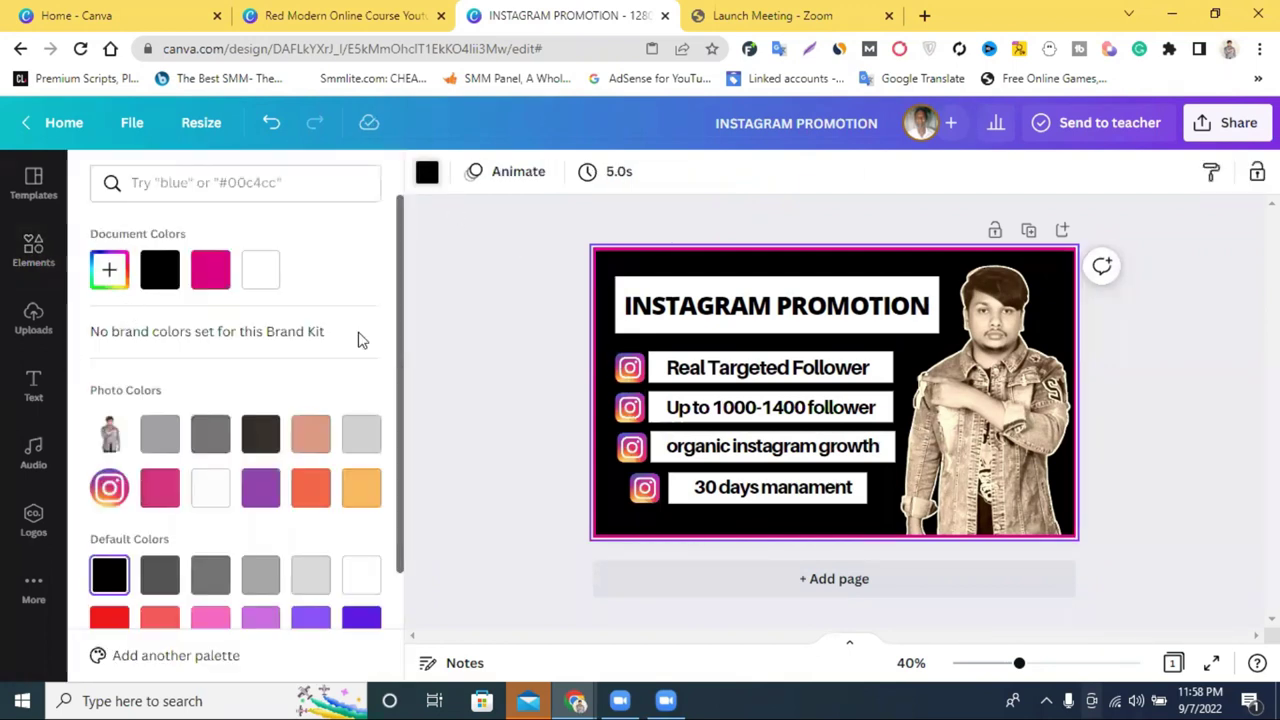
left_click(362, 489)
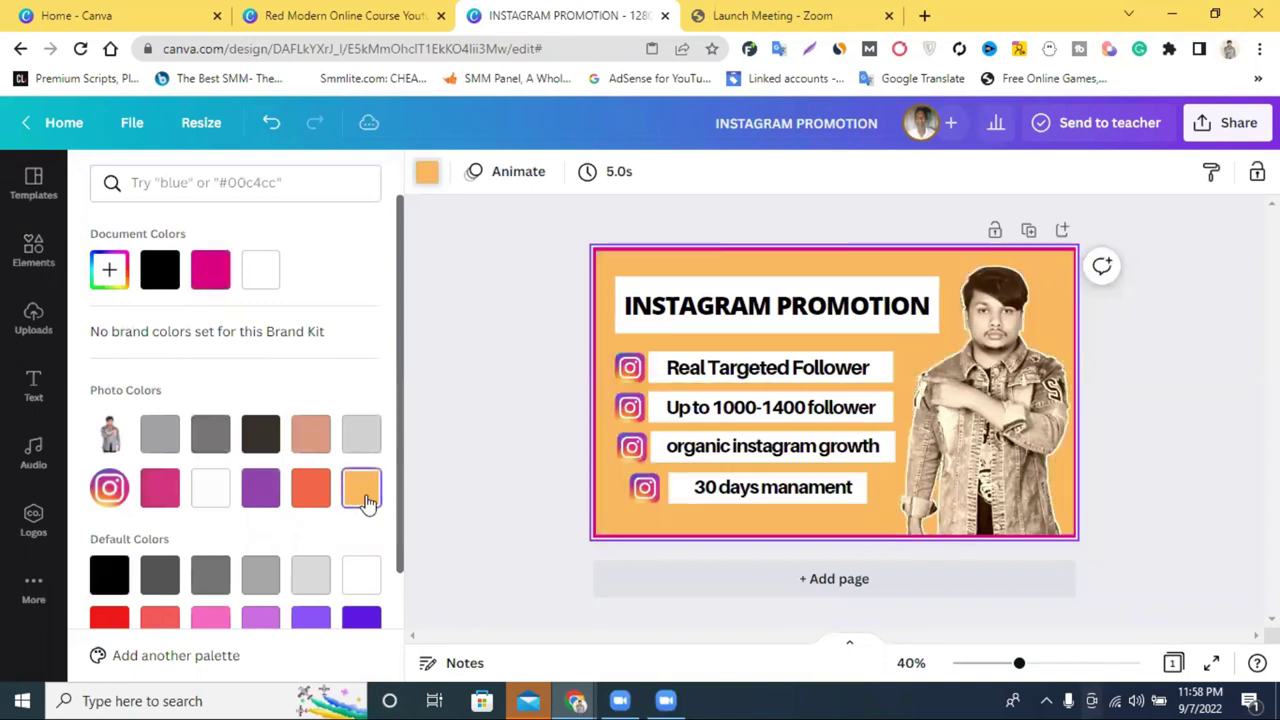
left_click(310, 487)
left_click(260, 438)
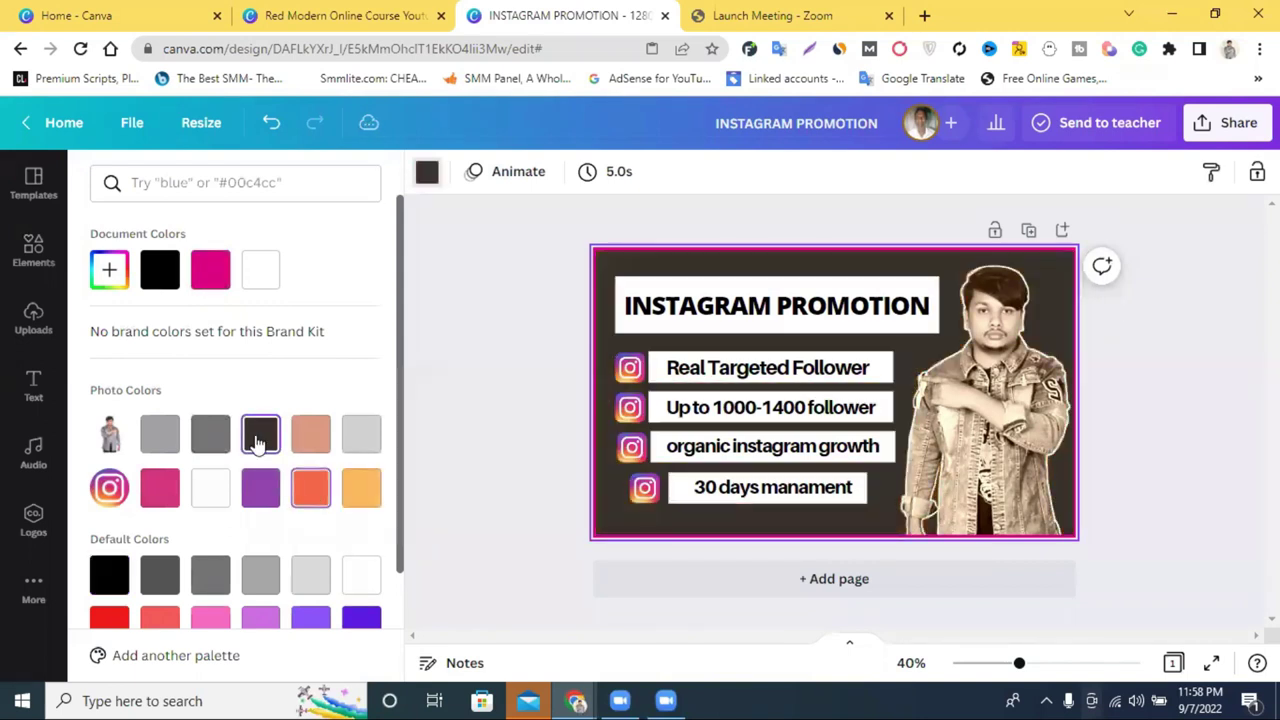
left_click(1218, 367)
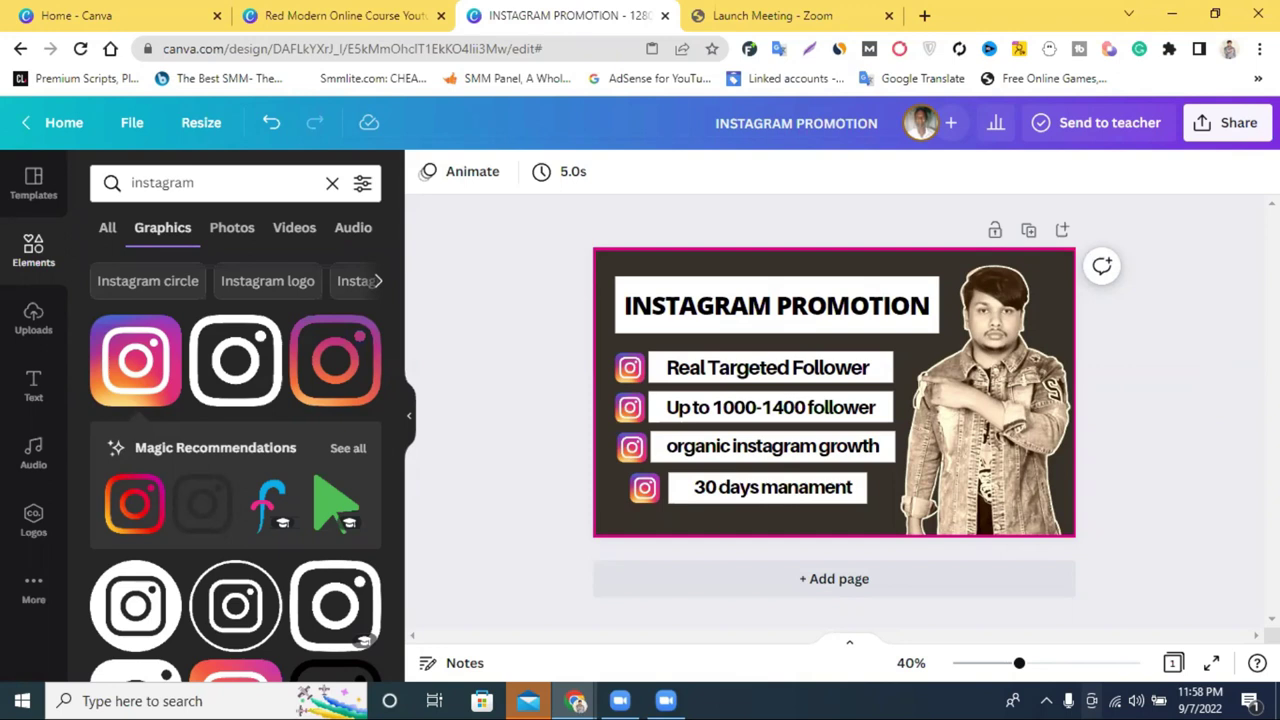
- Try the Instagram logo's pink as the page background color and undo the change
left_click(617, 272)
left_click(427, 171)
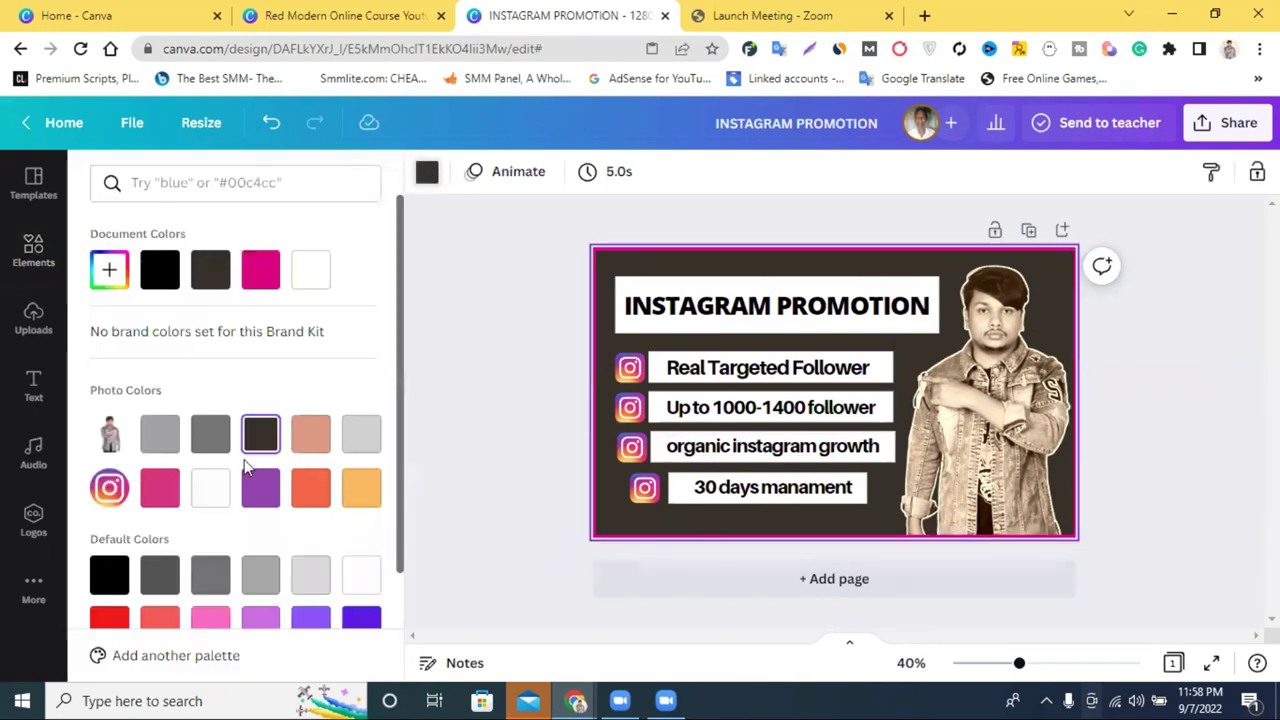
left_click(159, 489)
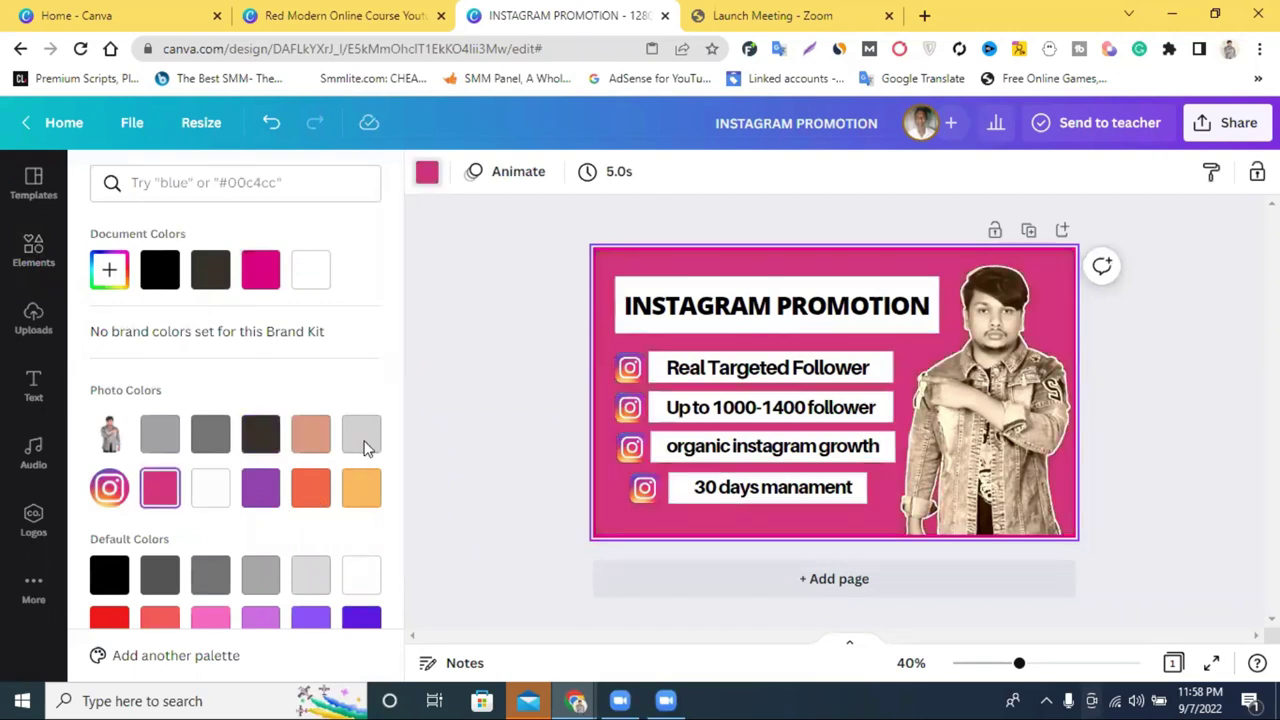
left_click(435, 284)
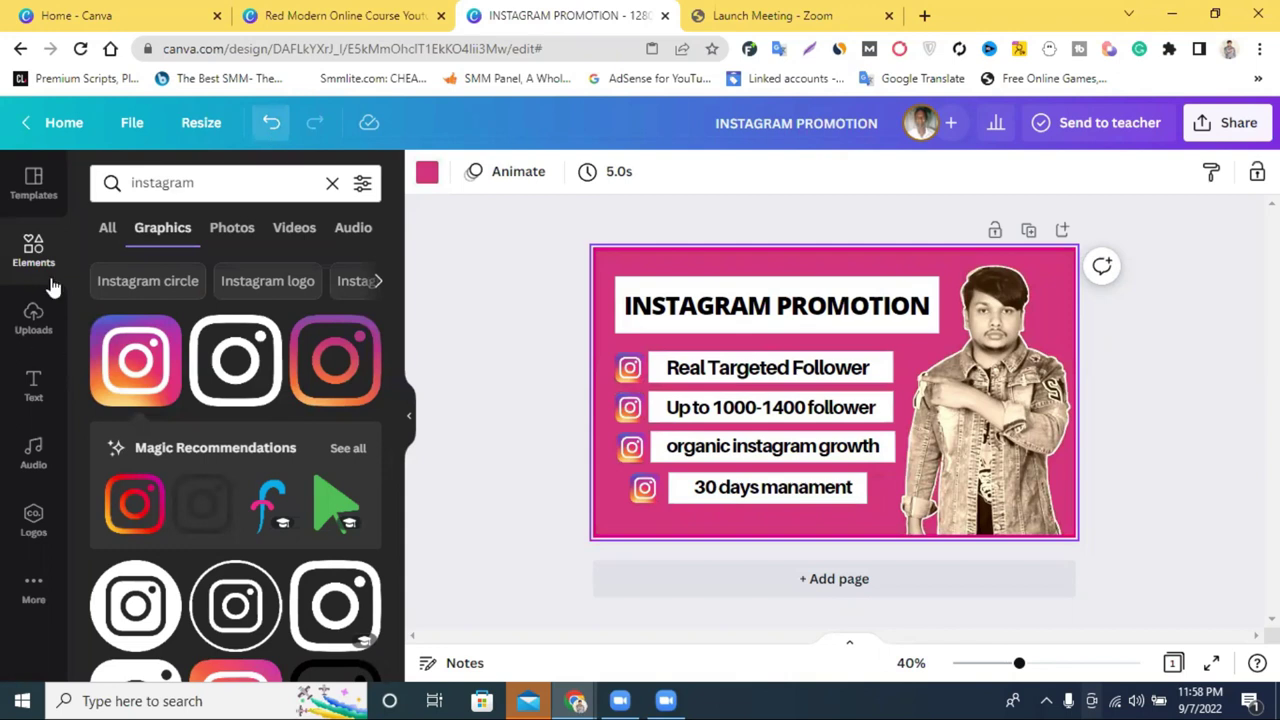
key("ctrl+z")
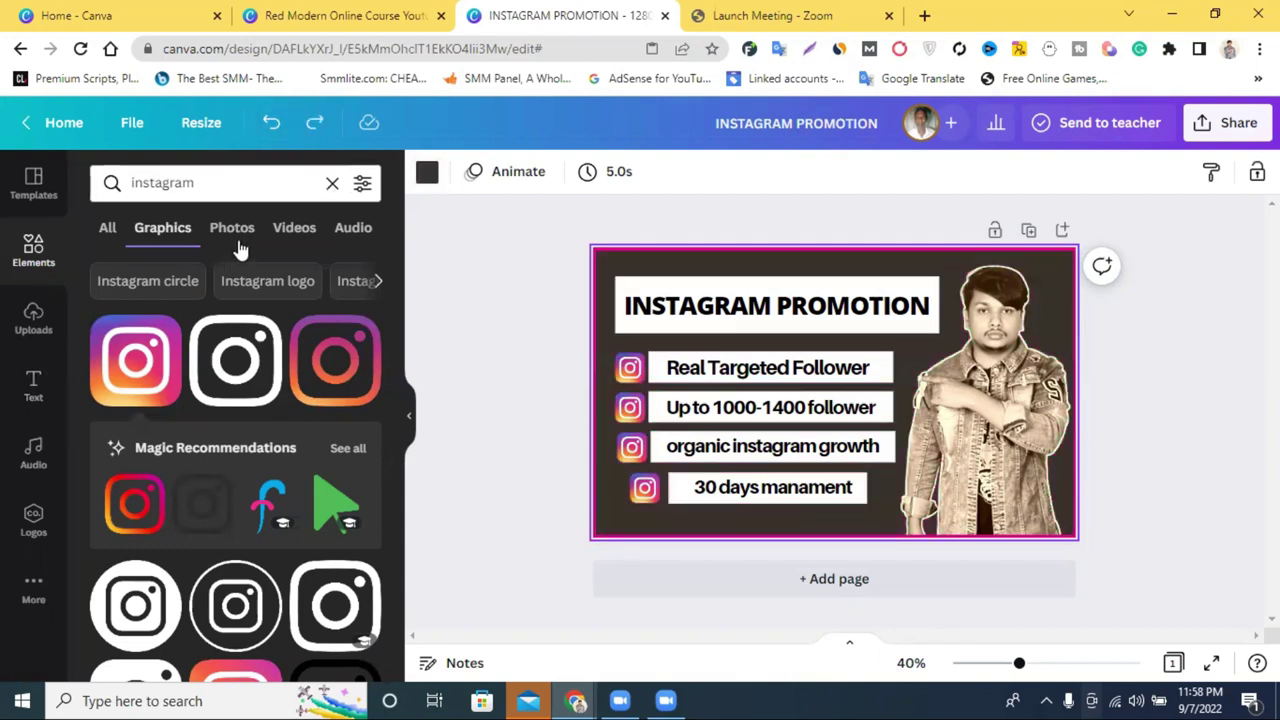
- Search the graphics for "instagram background" and browse the results for a suitable page background
scroll(265, 268, "down", 5)
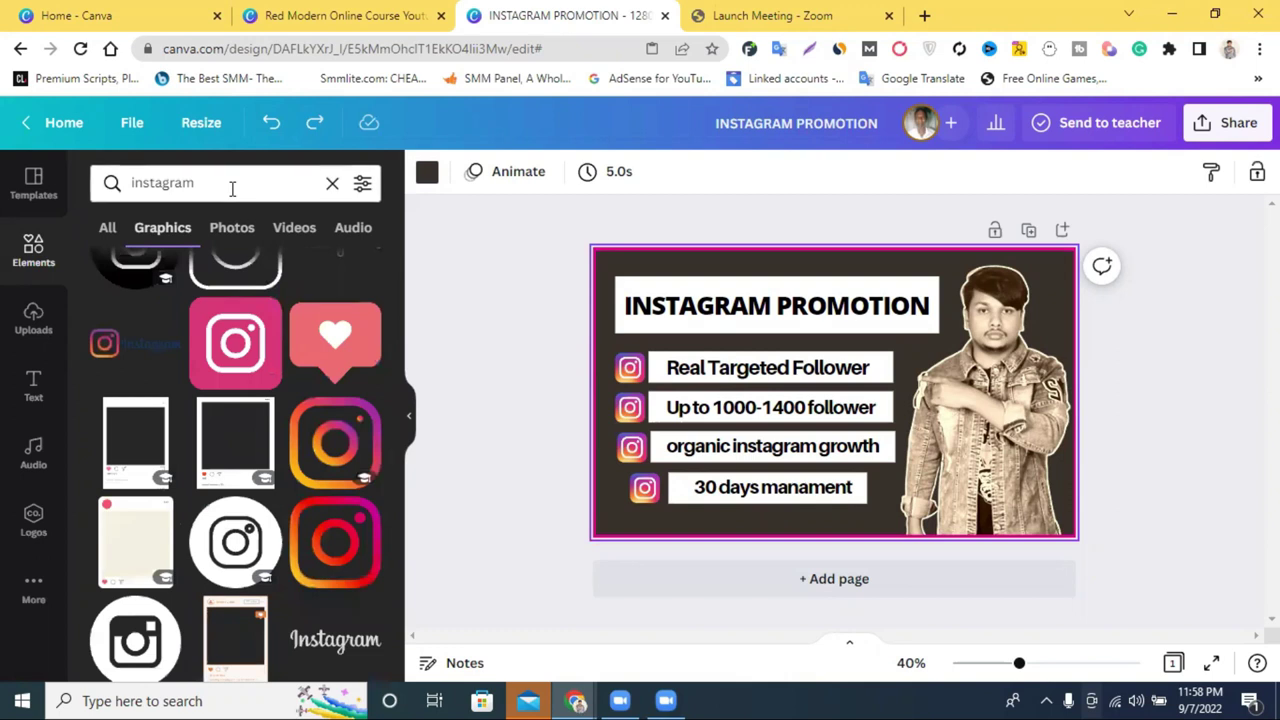
left_click(232, 189)
type("bac")
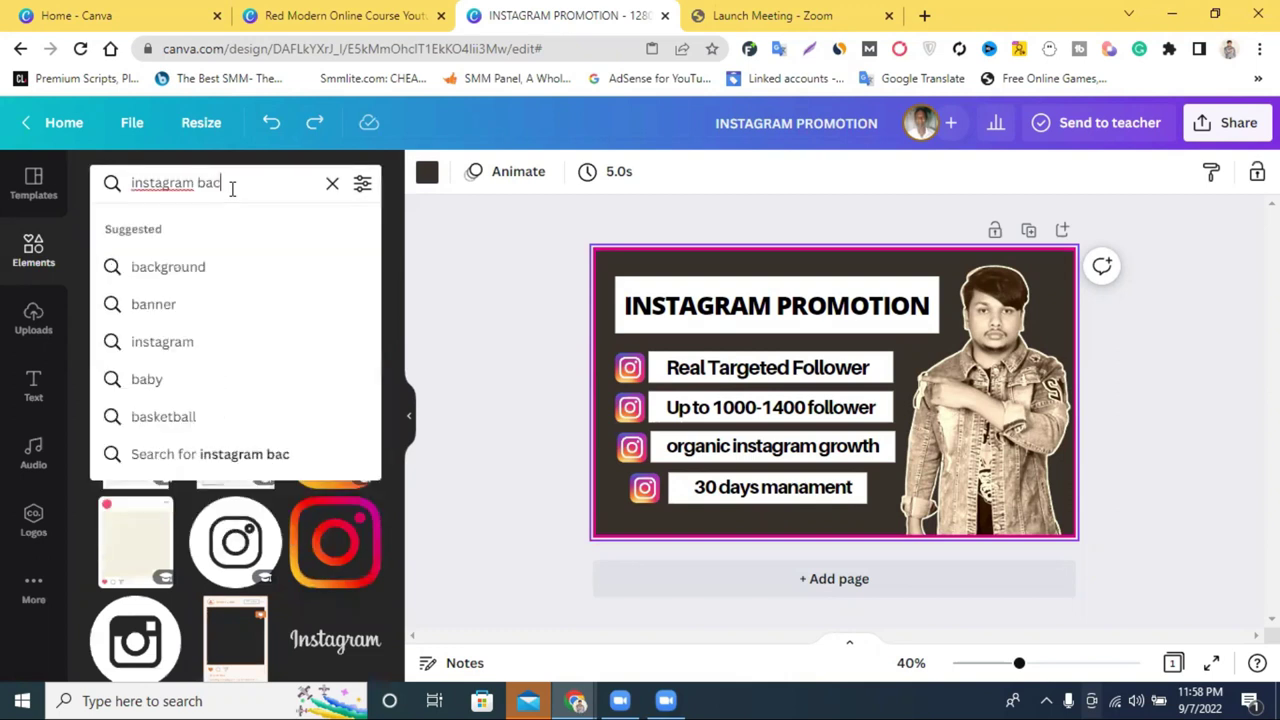
left_click(228, 266)
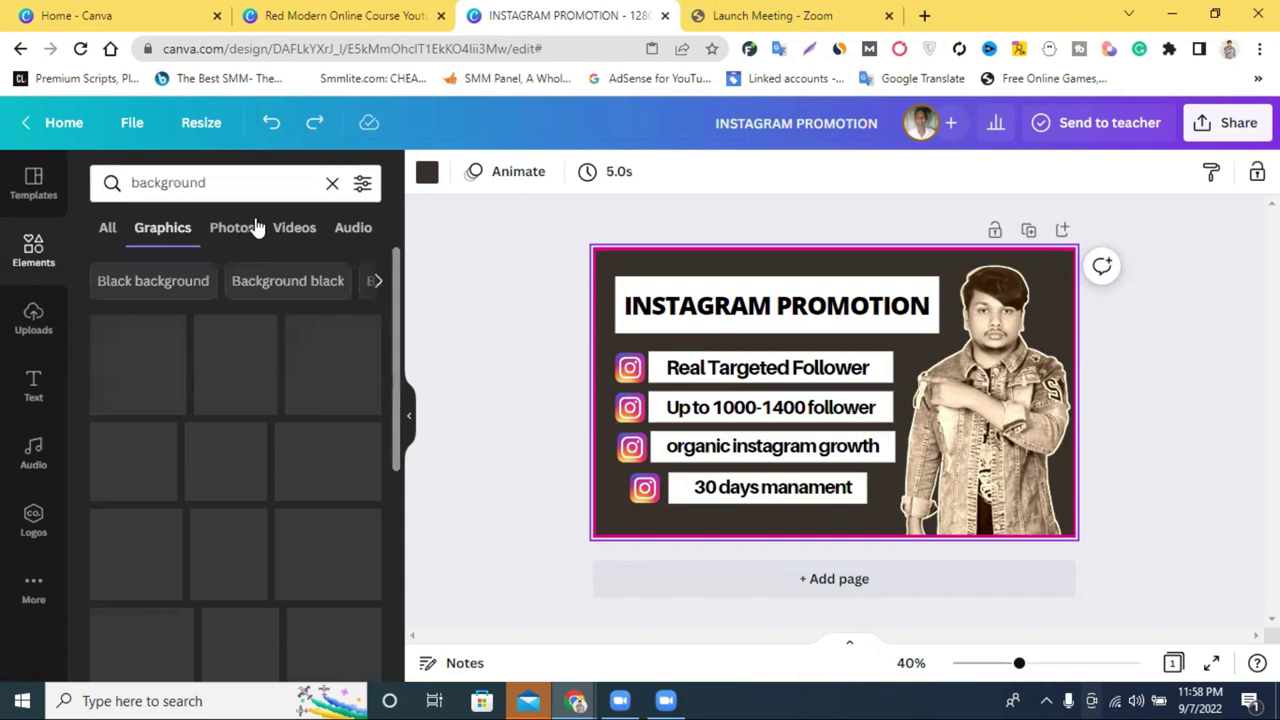
left_click(131, 185)
type("i")
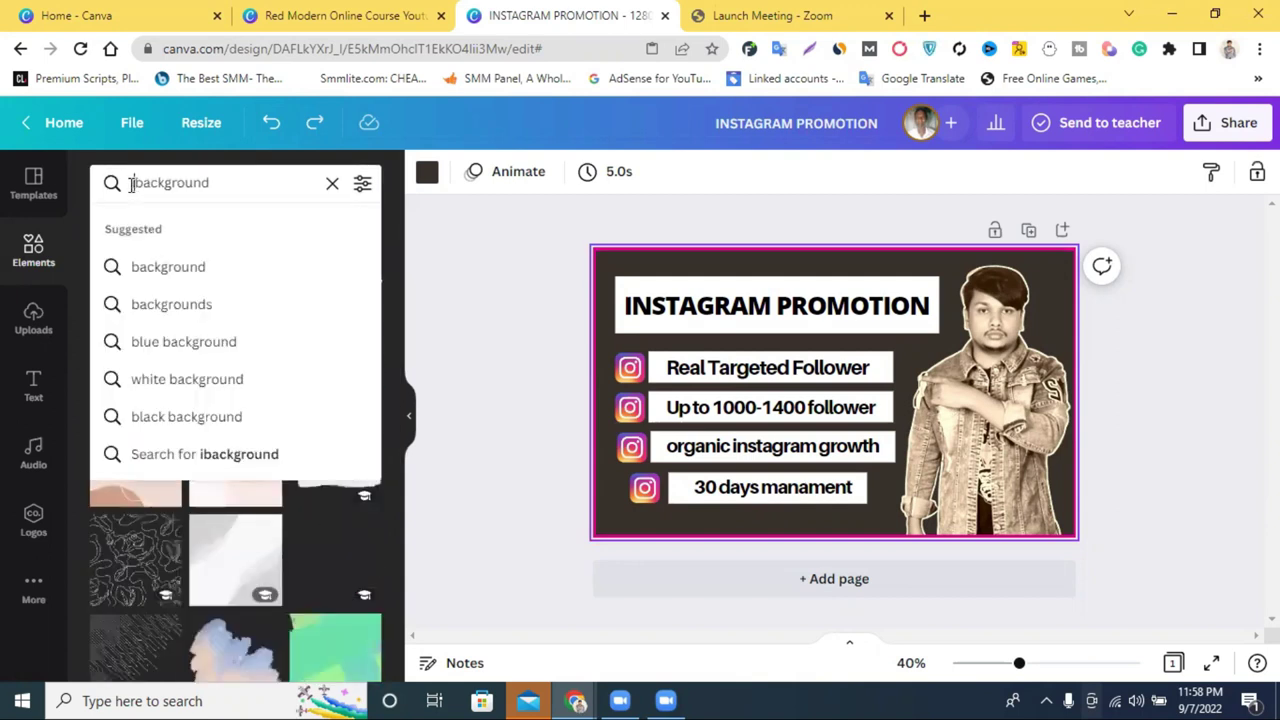
type("nstagr")
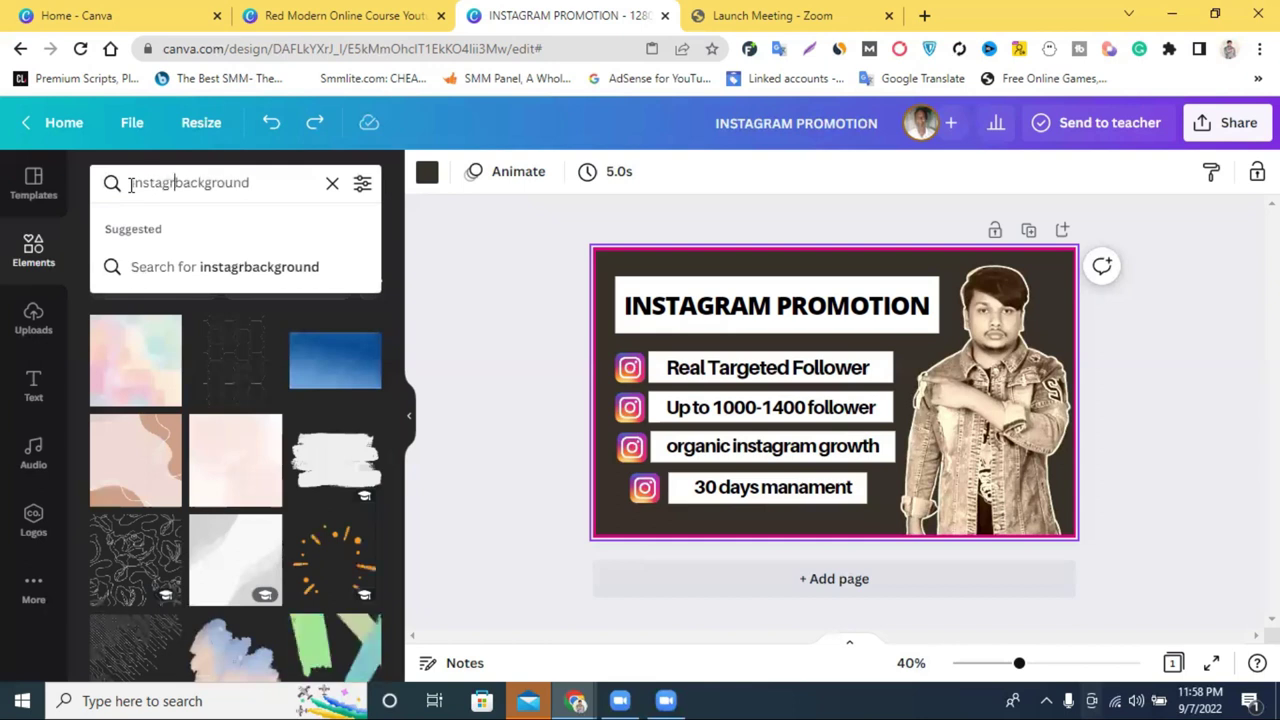
type("am")
key("Return")
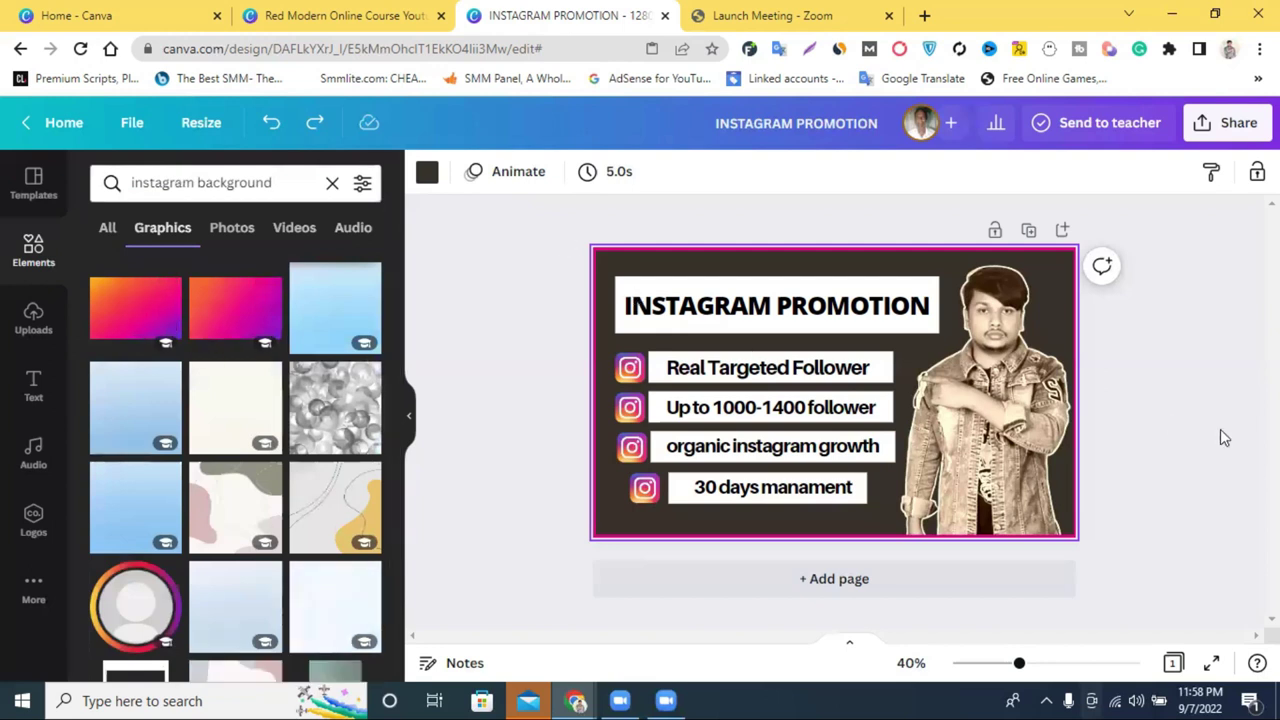
scroll(194, 409, "down", 2)
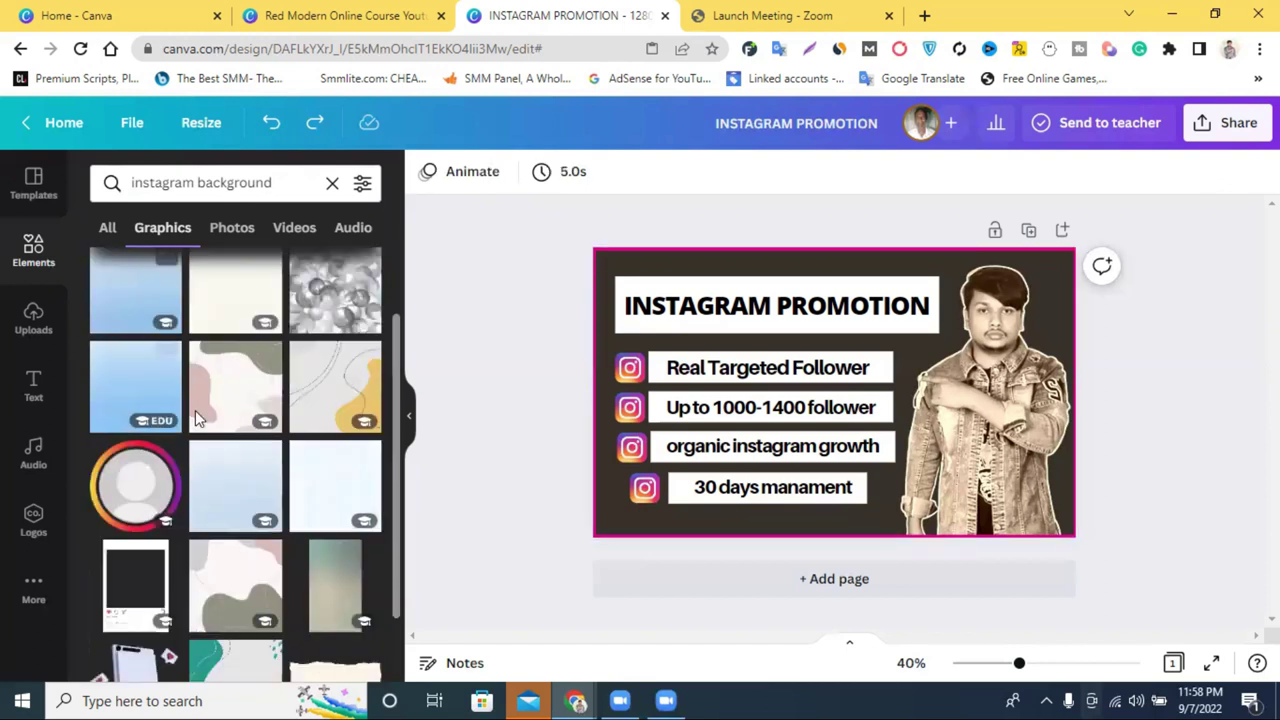
scroll(195, 410, "down", 3)
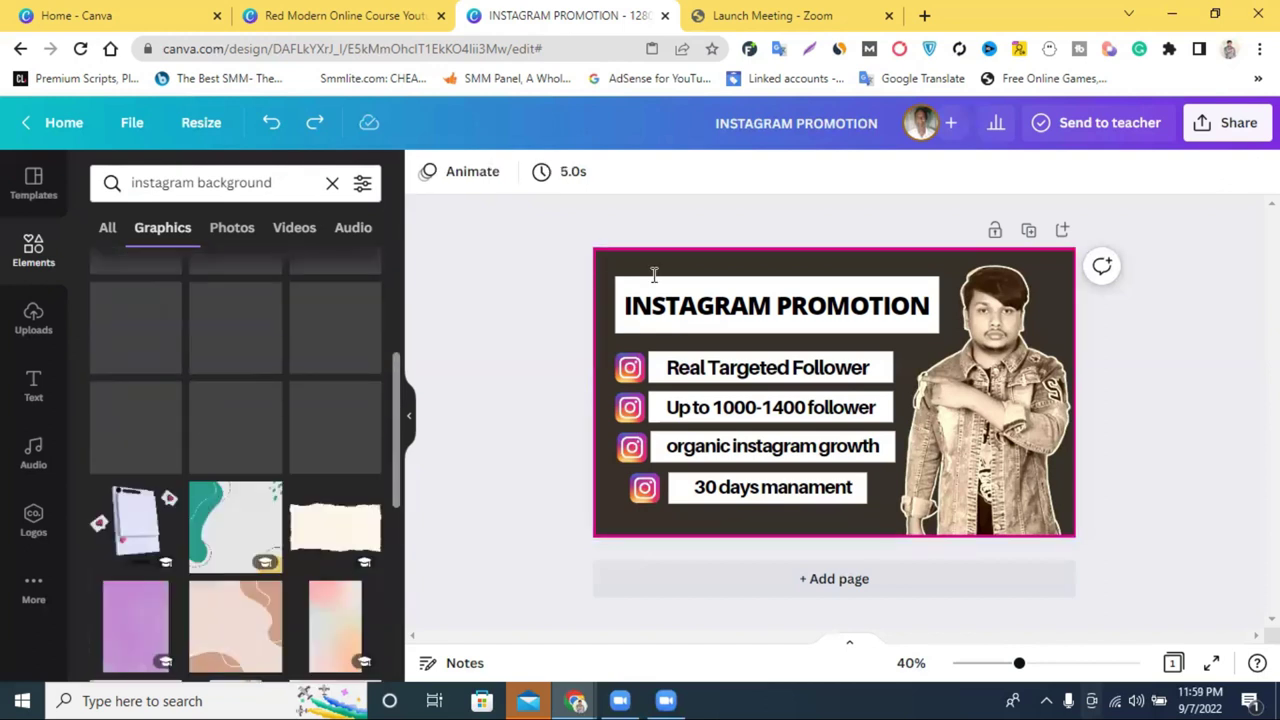
- Set the page background to the custom very dark purple #22081D
left_click(617, 268)
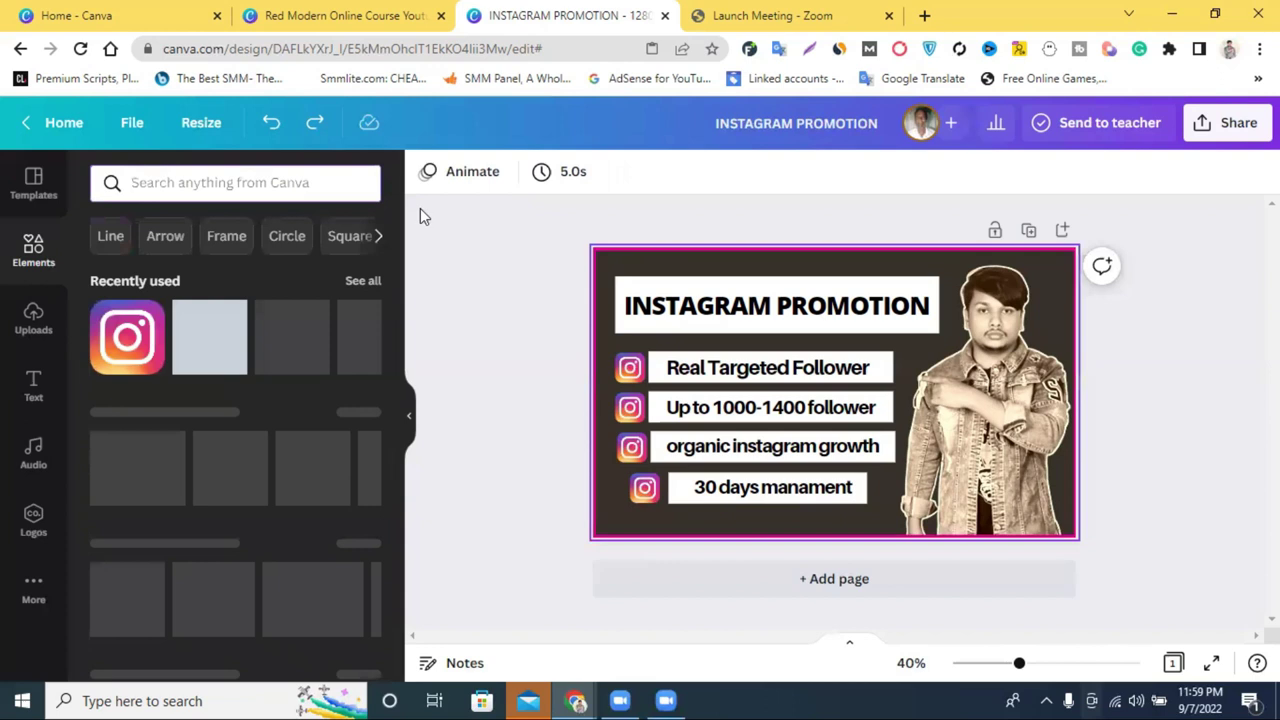
left_click(427, 172)
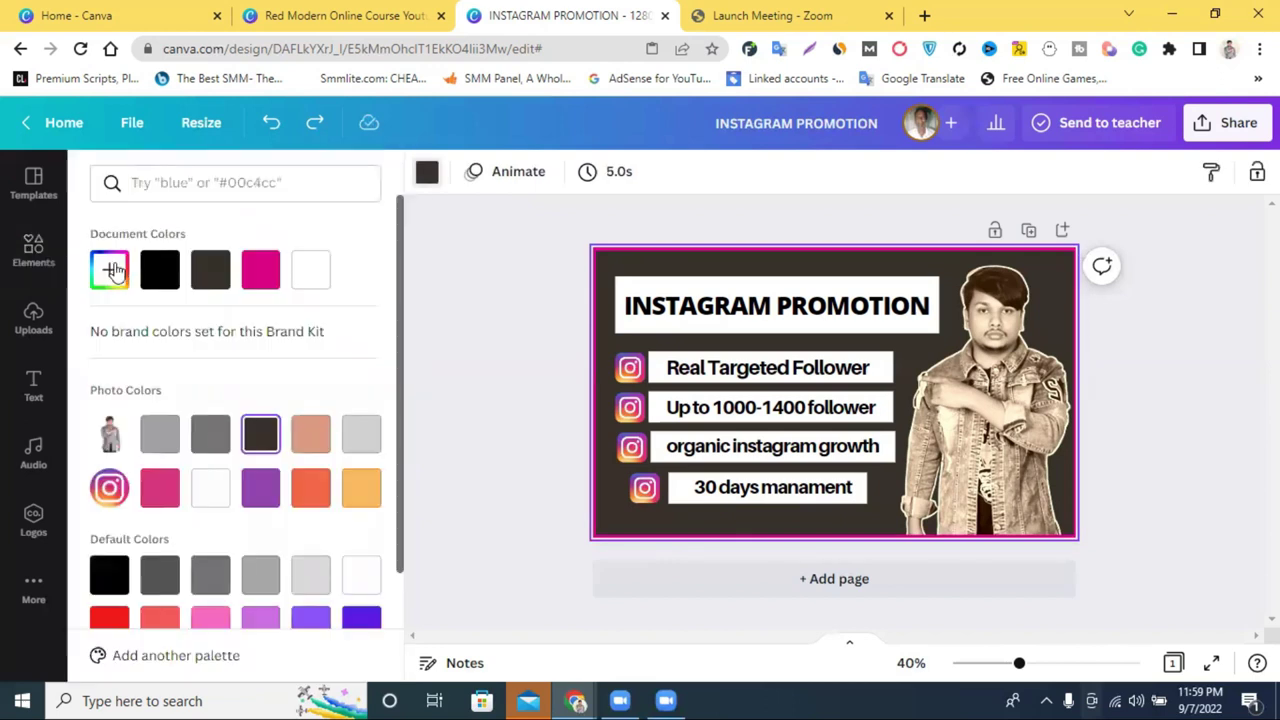
left_click(111, 270)
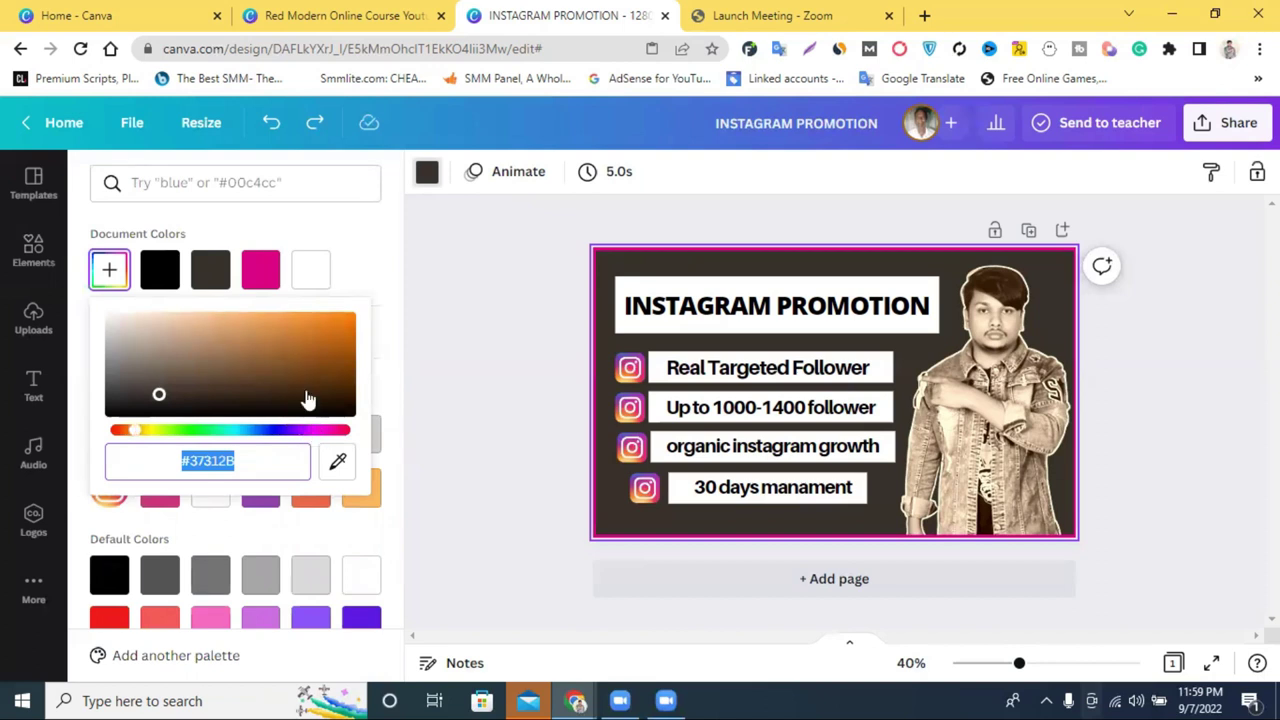
left_click(313, 430)
left_click(301, 372)
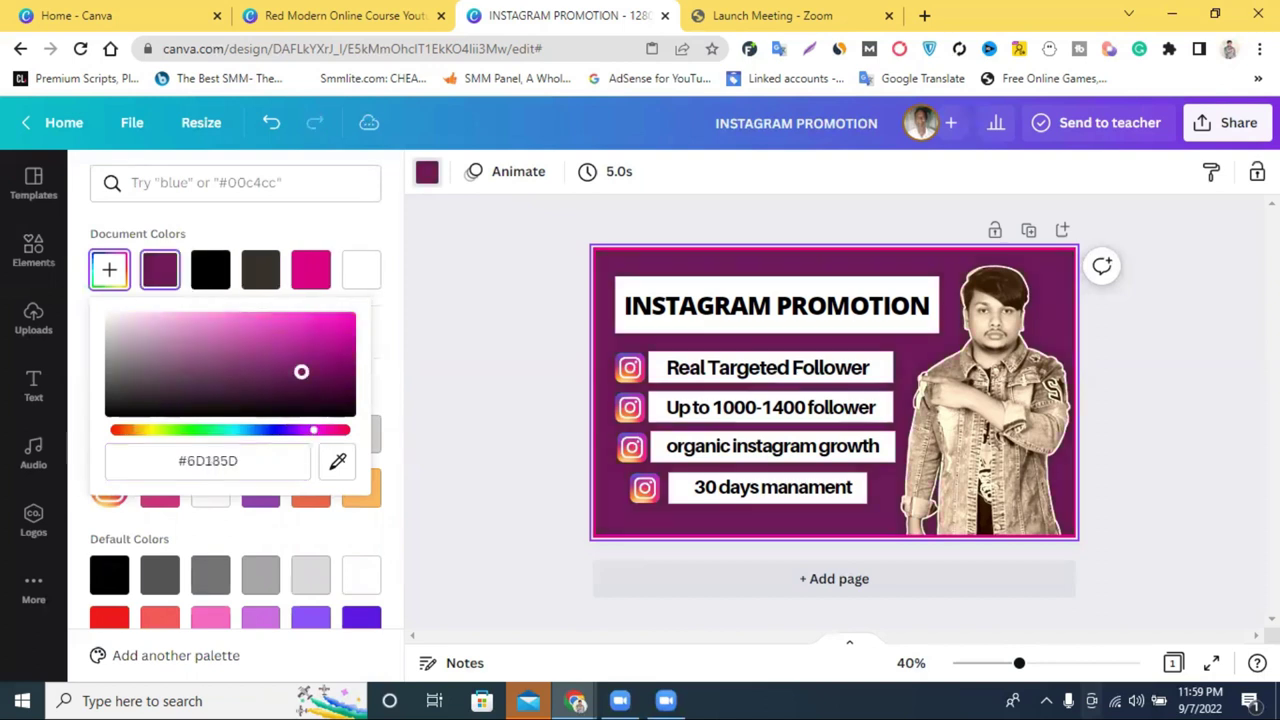
left_click_drag(301, 372, 295, 404)
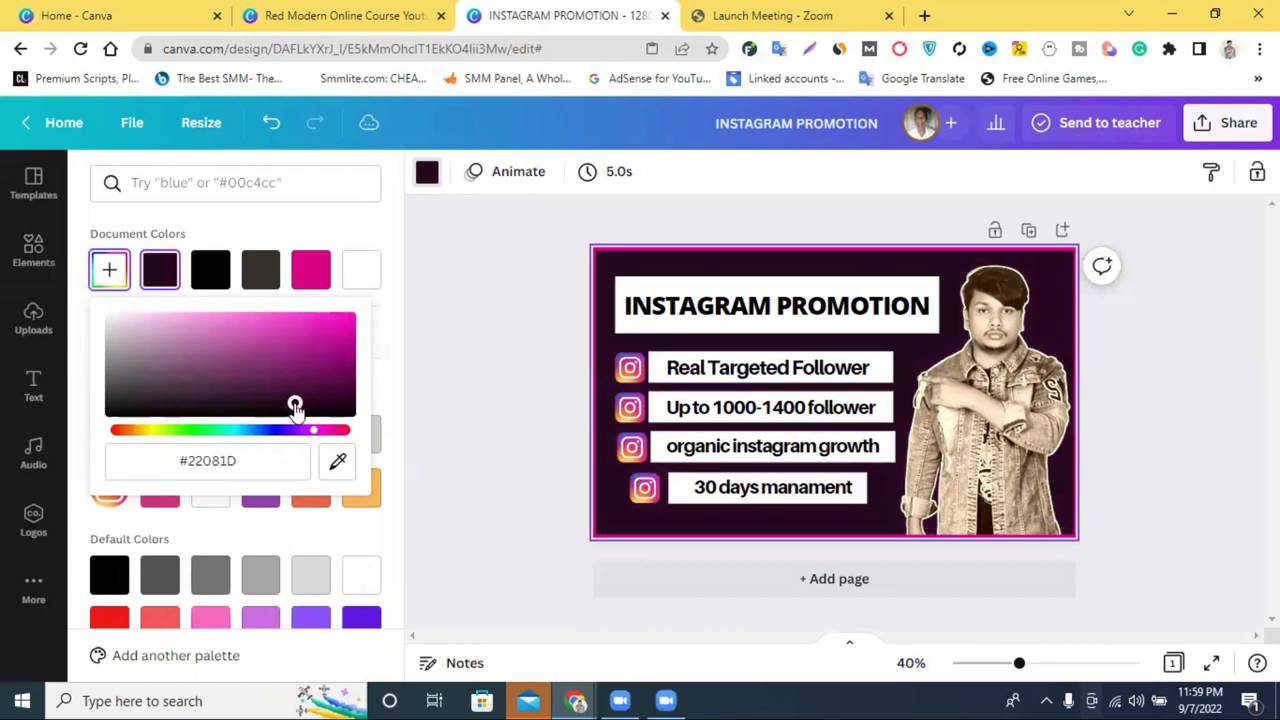
left_click(1205, 359)
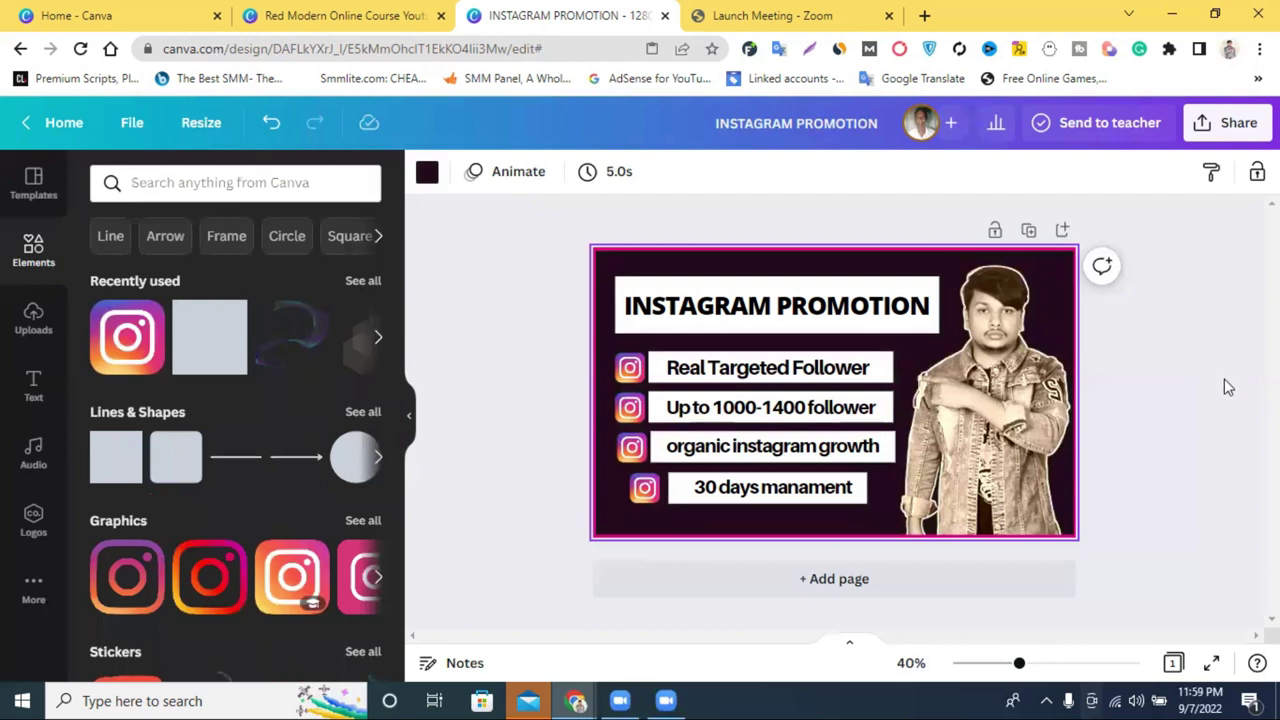
left_click(1222, 380)
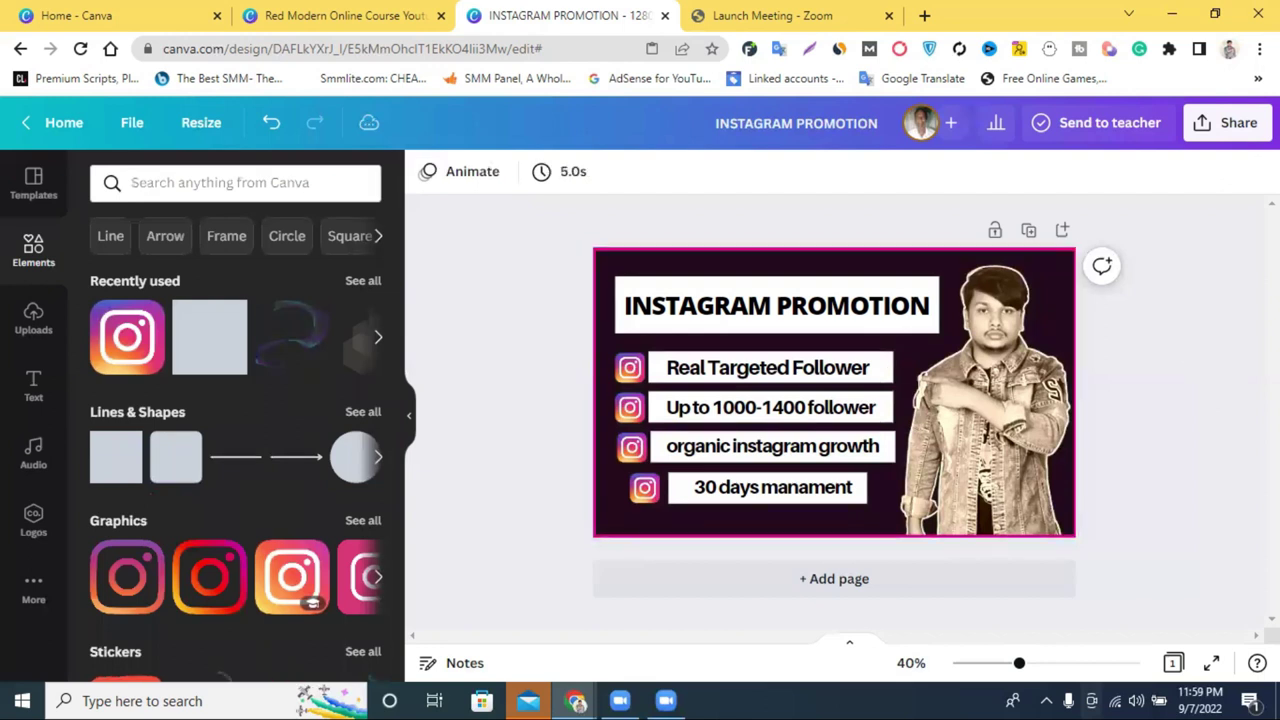
- Fill the box behind "Up to 1000-1400 follower" with the Instagram logo's light orange
left_click(660, 407)
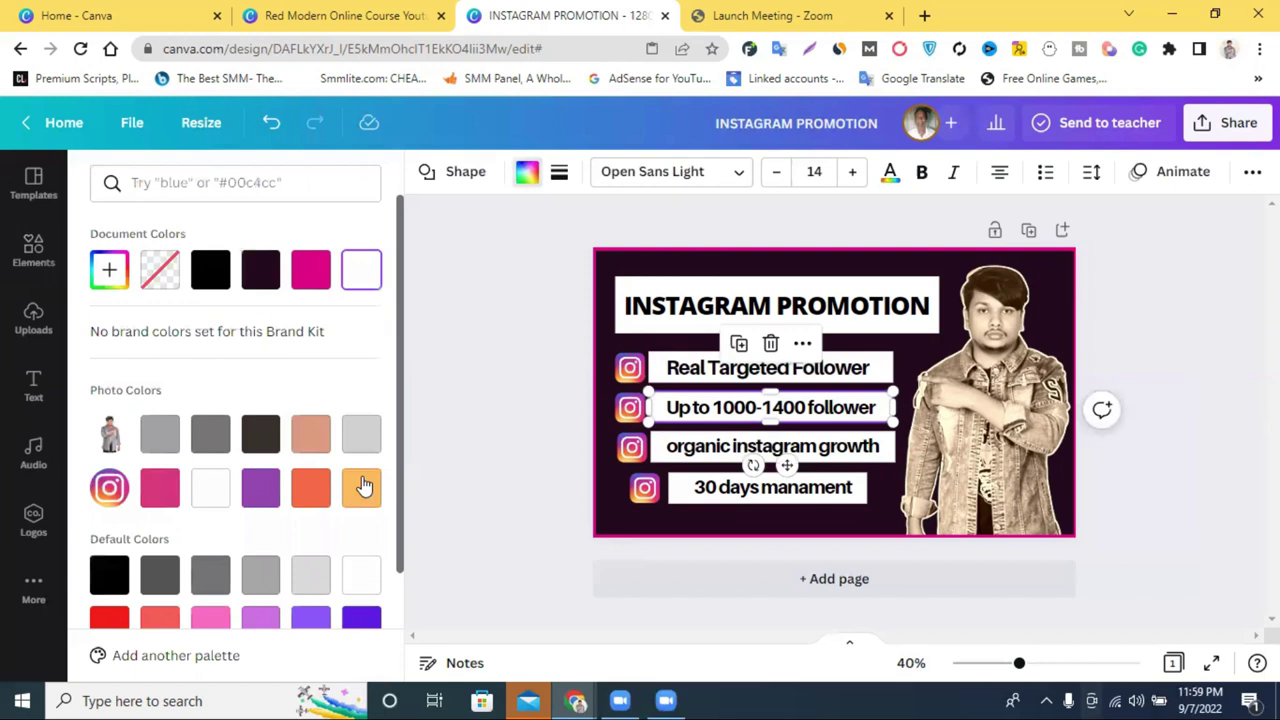
left_click(364, 486)
key("Escape")
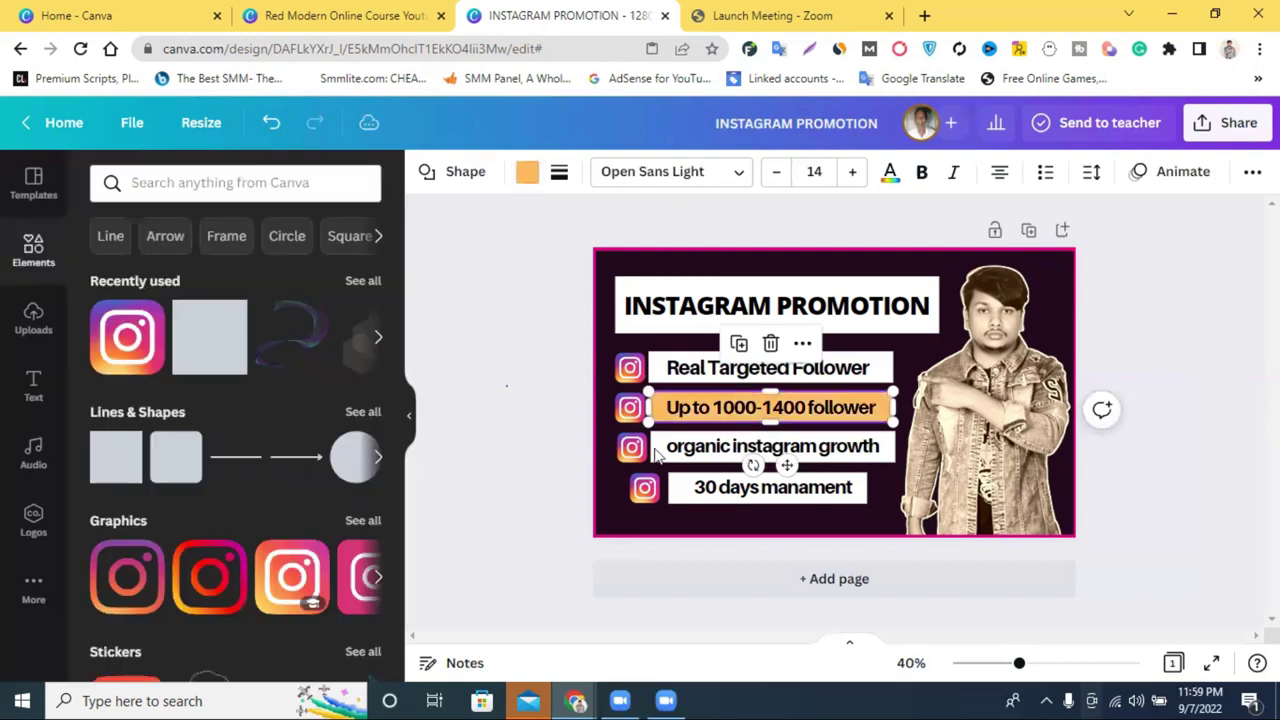
- Try a red-orange box fill and white text on the "organic instagram growth" row and undo both changes
key("Escape")
key("Tab")
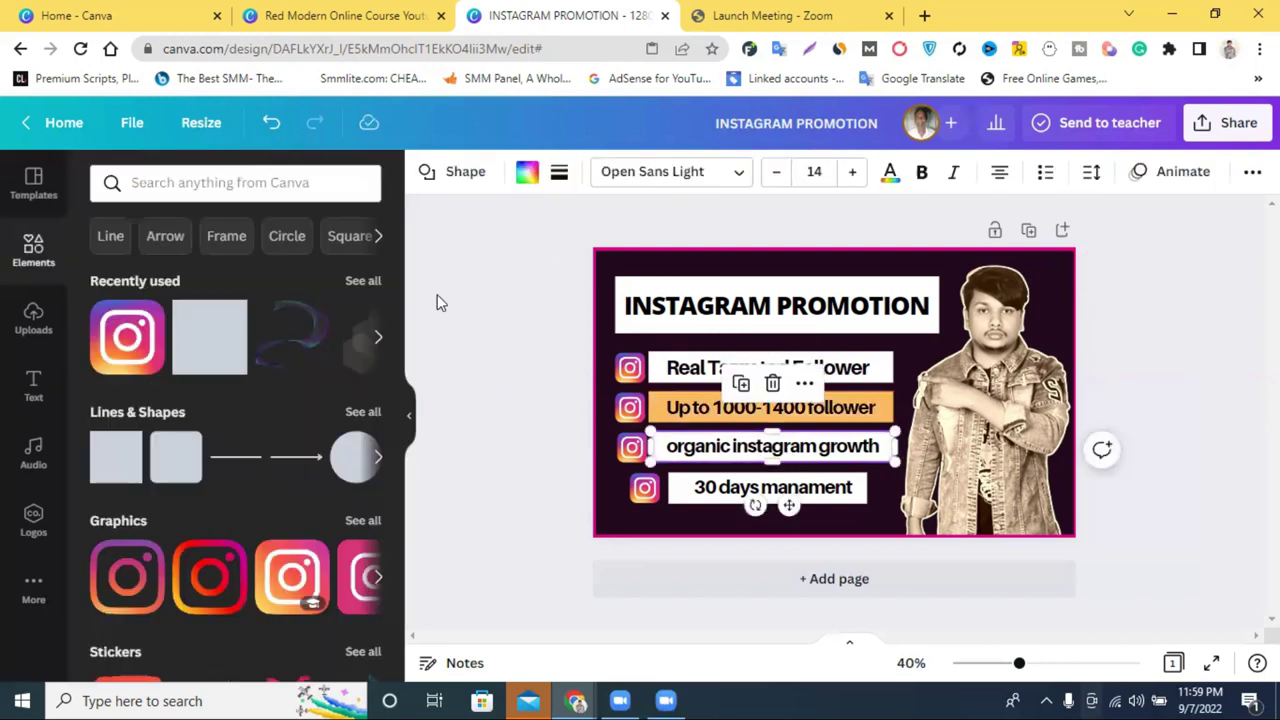
left_click(312, 536)
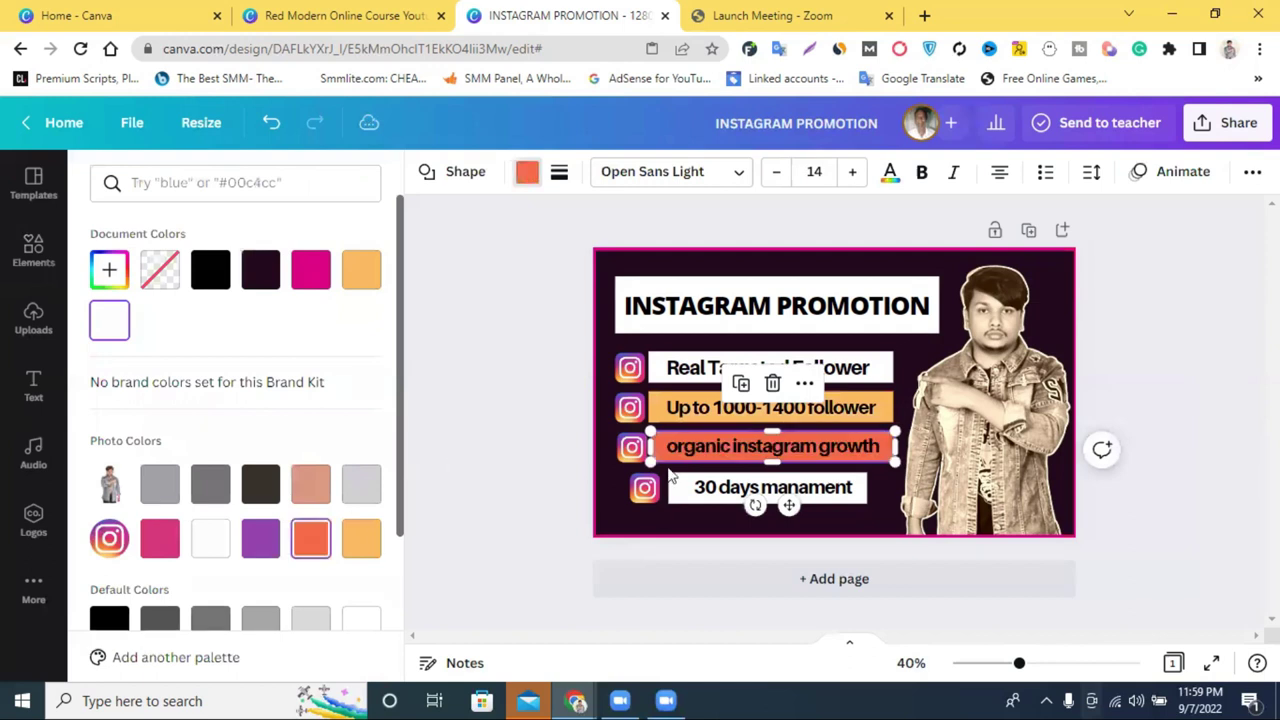
left_click(649, 291)
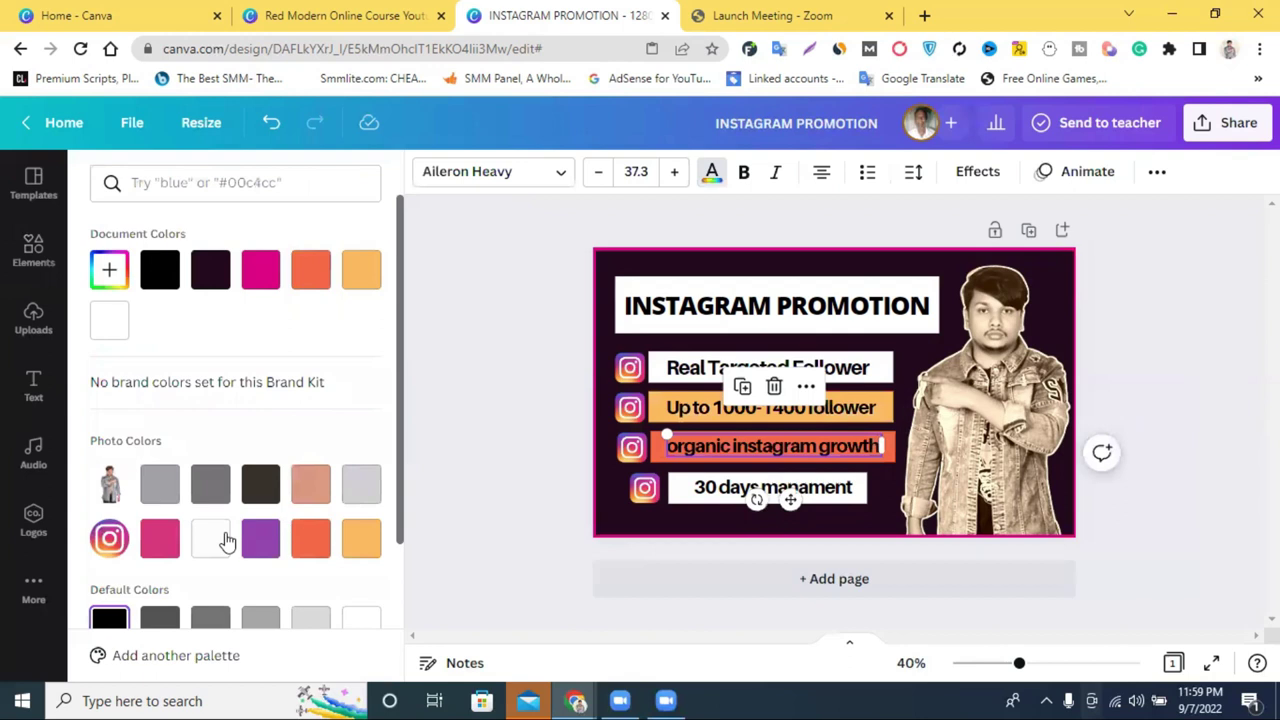
left_click(222, 540)
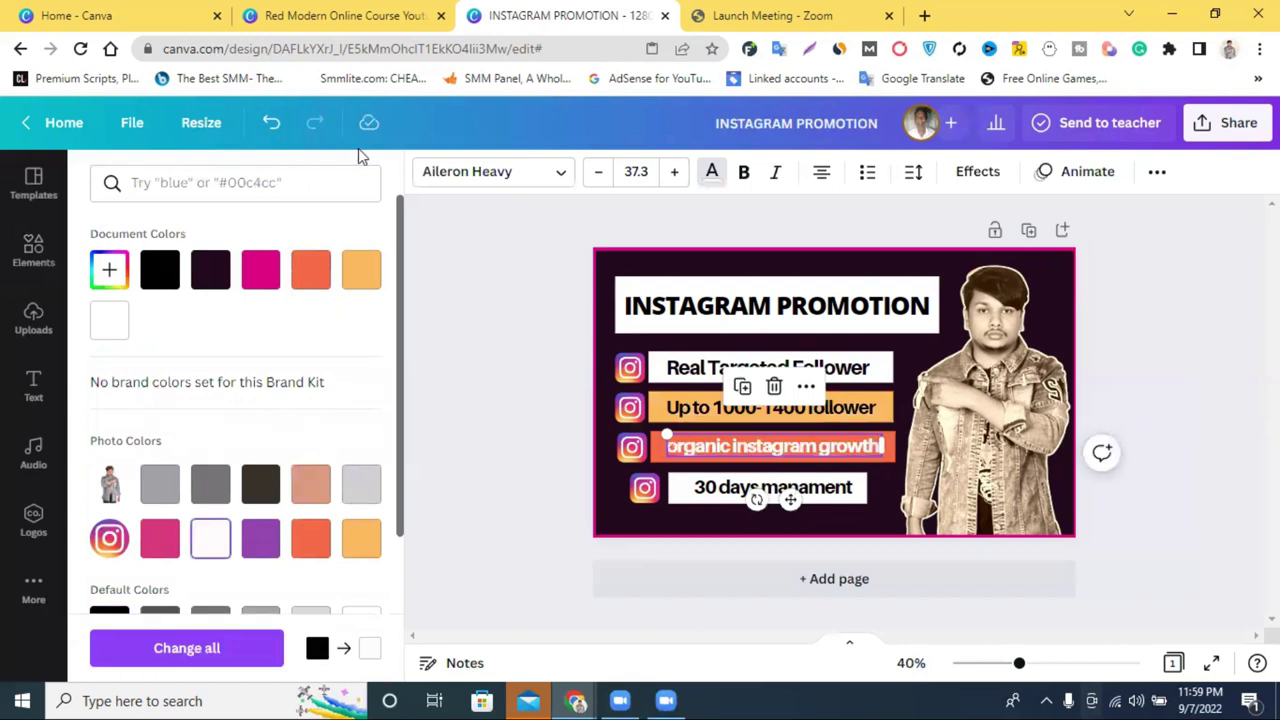
left_click(270, 128)
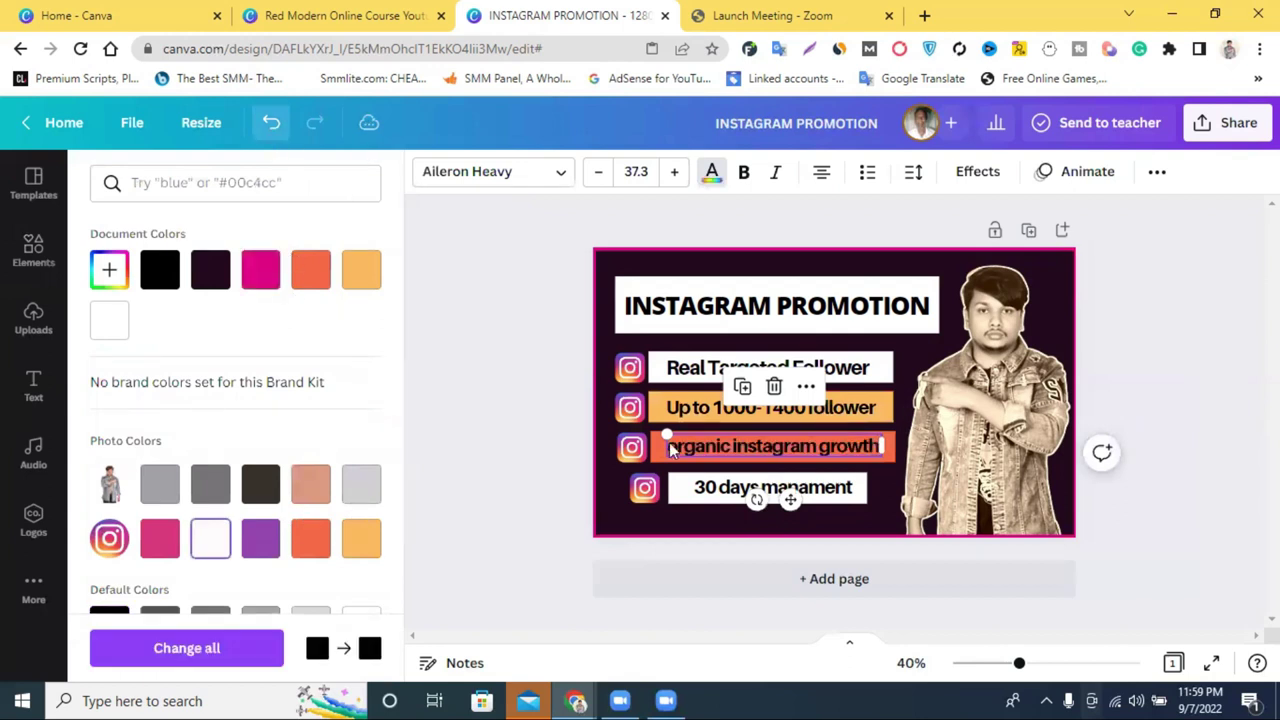
- Fill the box behind "30 days manament" with the Instagram logo's purple
left_click(676, 494)
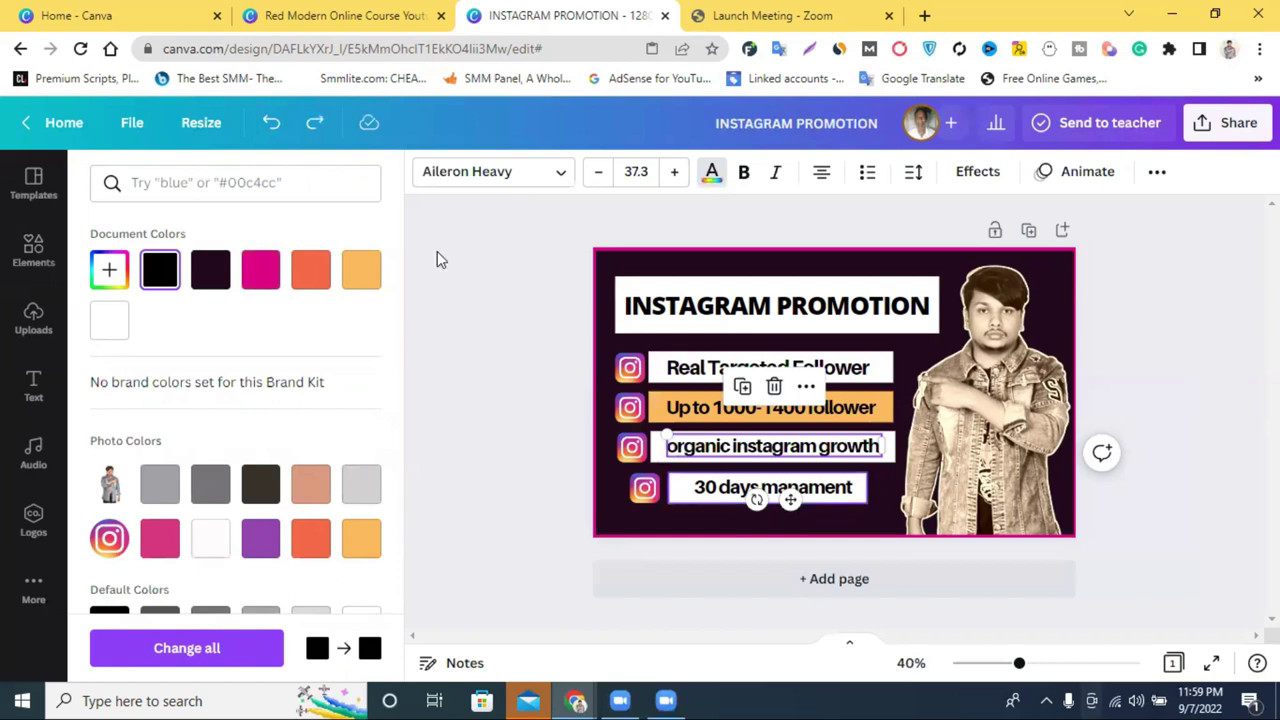
left_click(270, 275)
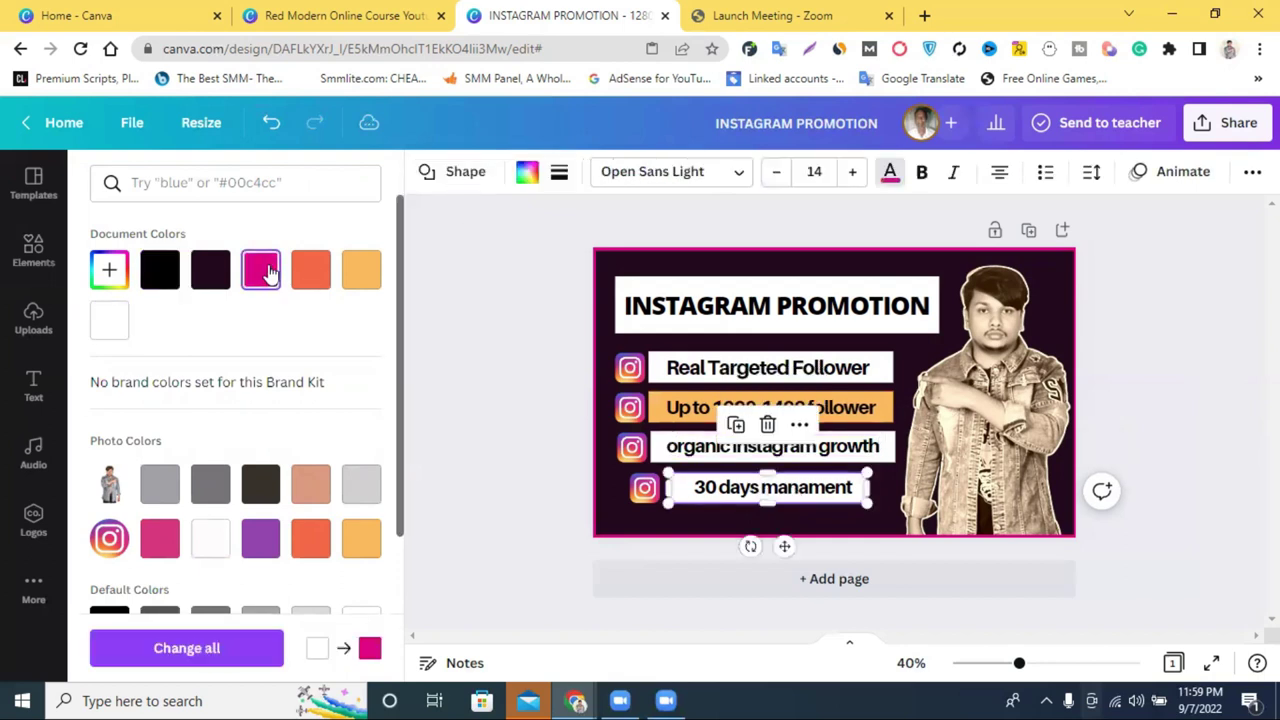
key("Escape")
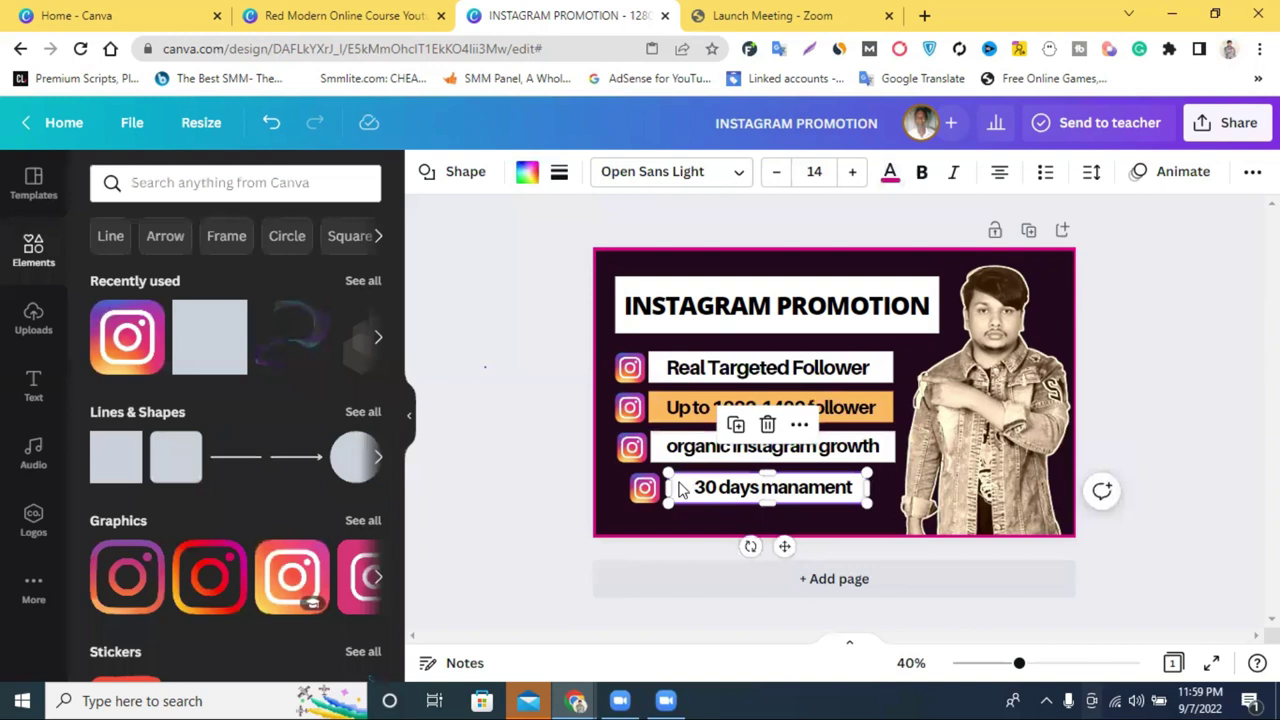
left_click(494, 197)
key("Tab")
left_click(258, 546)
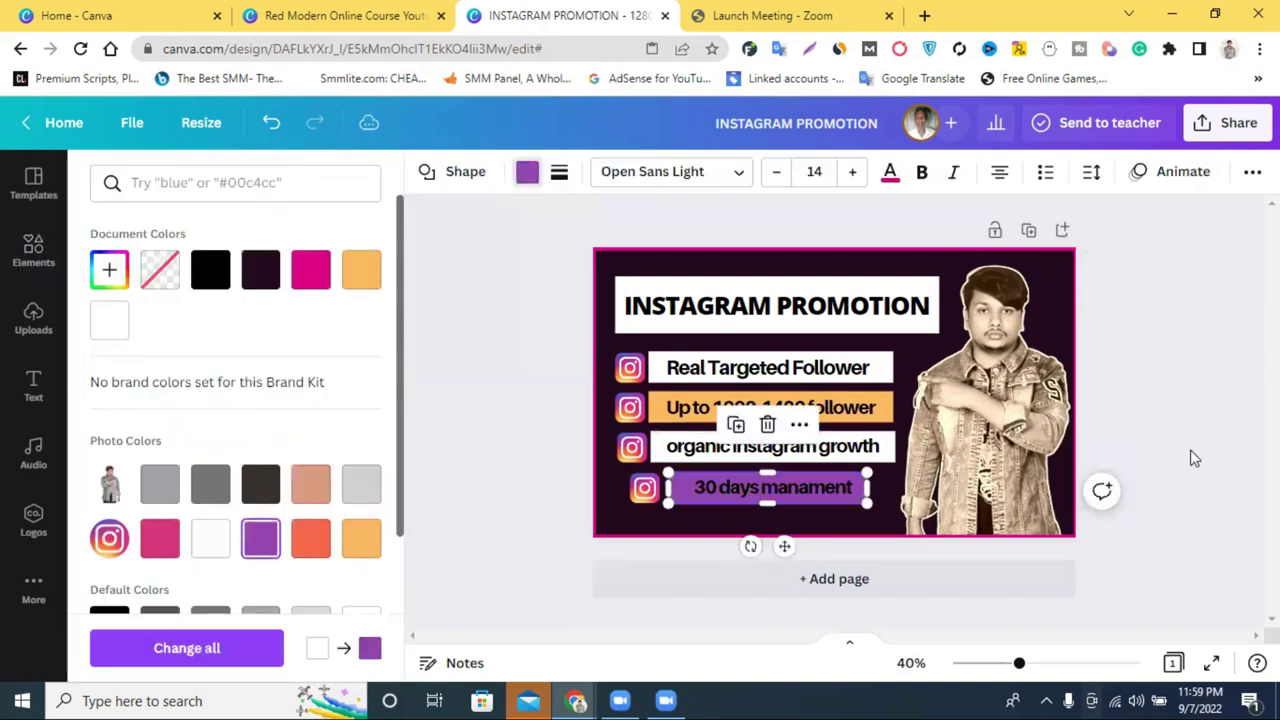
- Try orange #E8721C on the box behind the INSTAGRAM PROMOTION title, settling on off-white #F8F6F6
left_click(1174, 421)
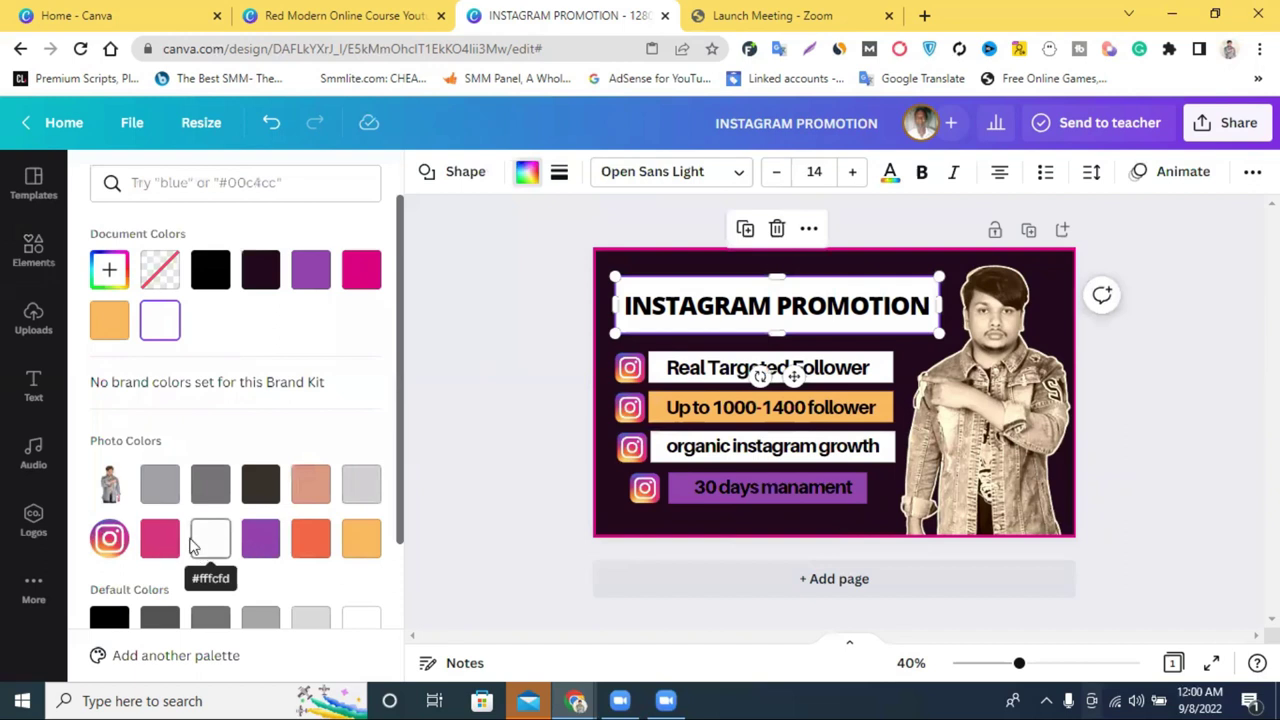
left_click(160, 541)
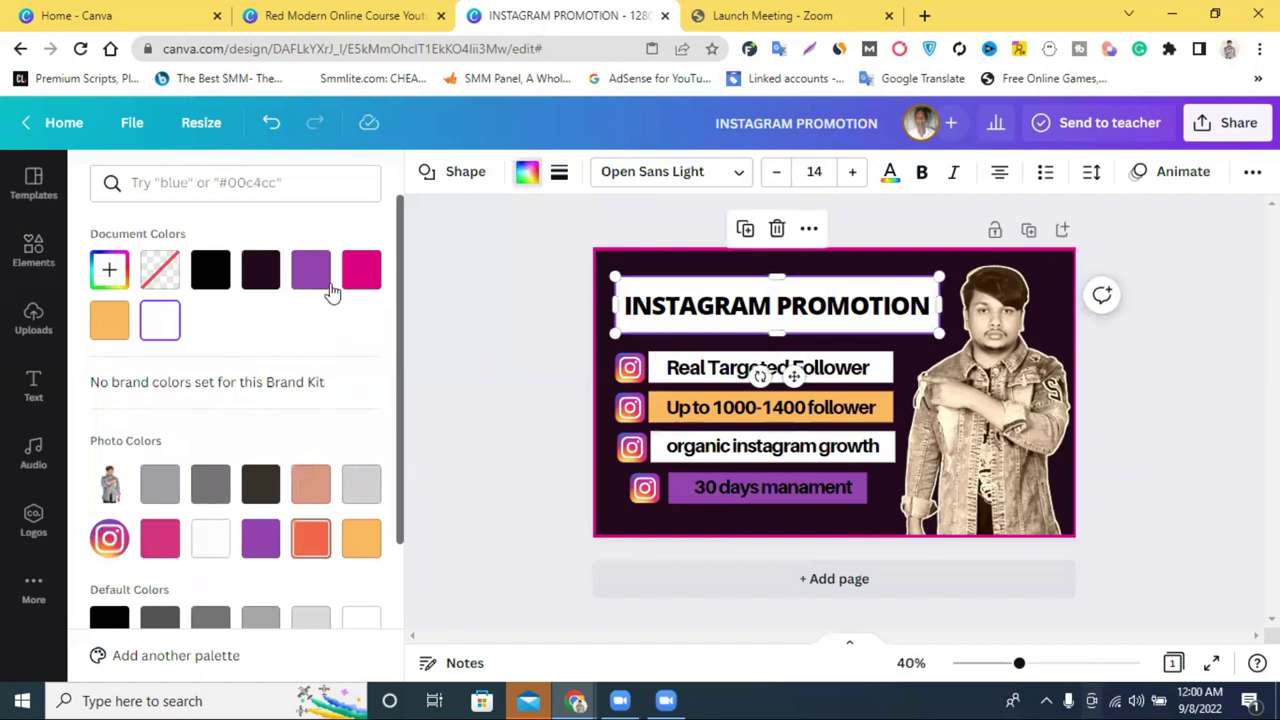
left_click(336, 430)
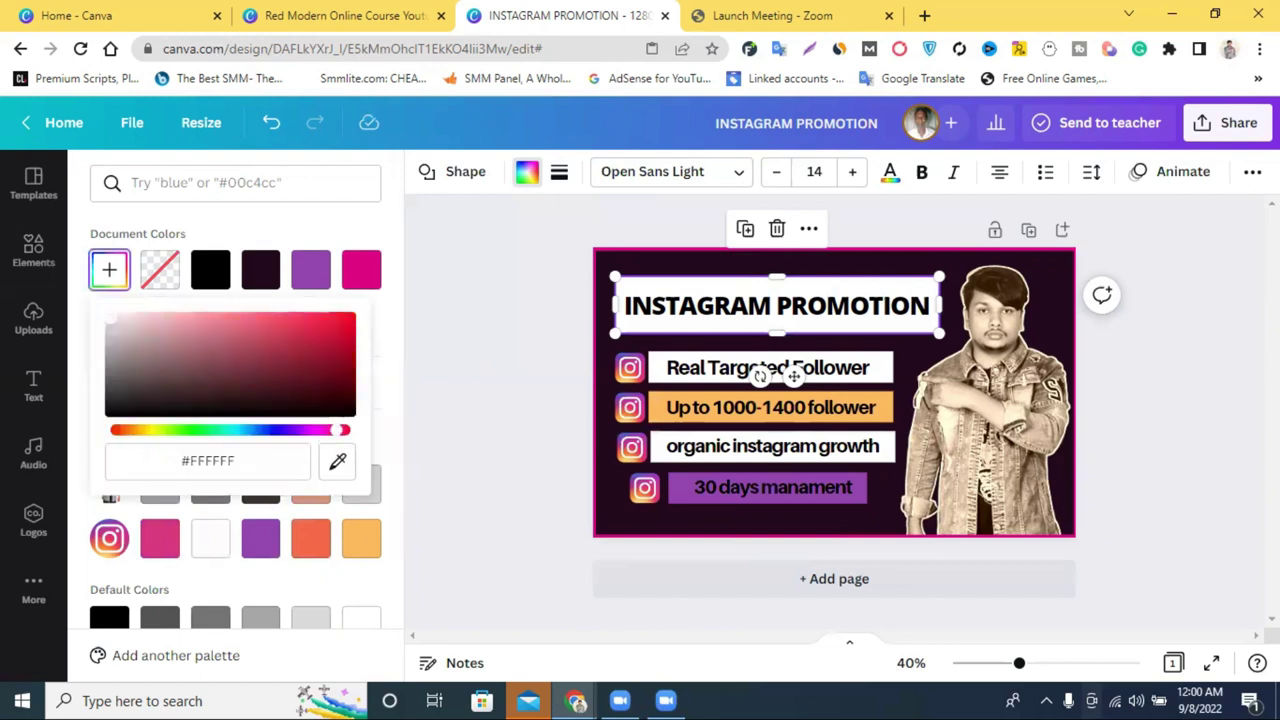
left_click(326, 321)
mouse_move(336, 432)
left_mouse_down()
mouse_move(316, 433)
mouse_move(355, 434)
left_mouse_up()
left_click_drag(257, 433, 112, 432)
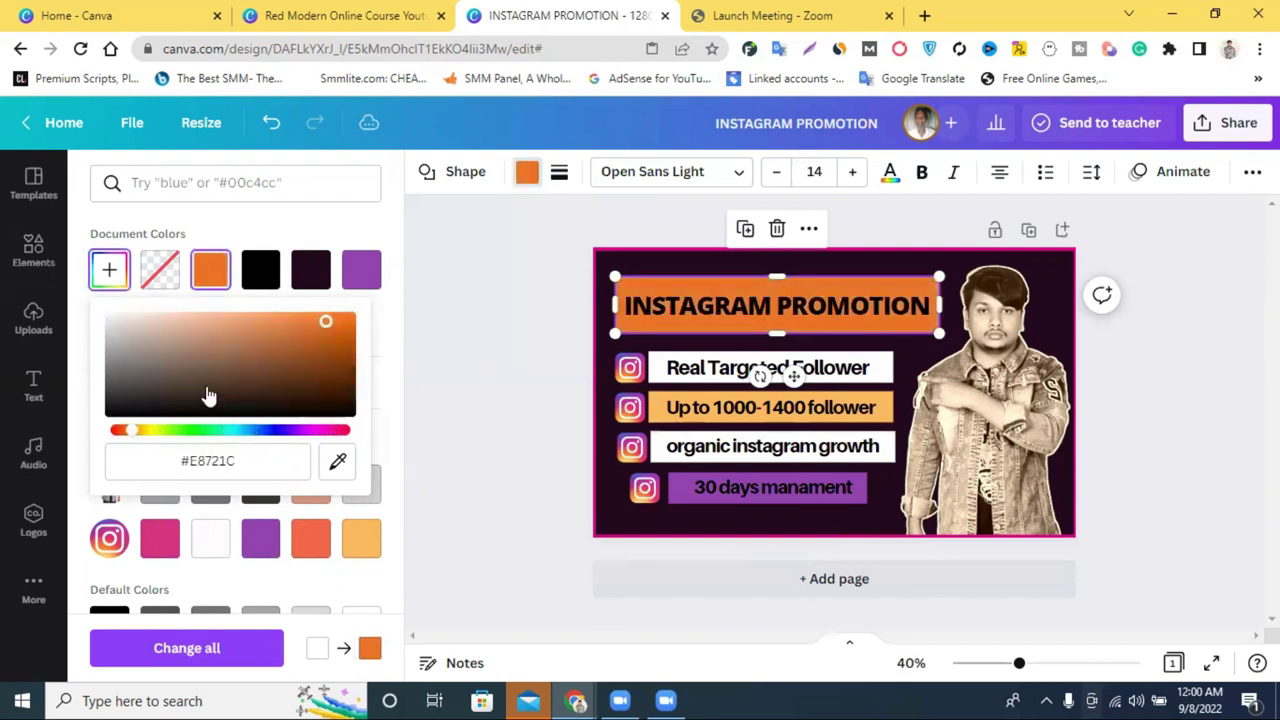
left_click(193, 537)
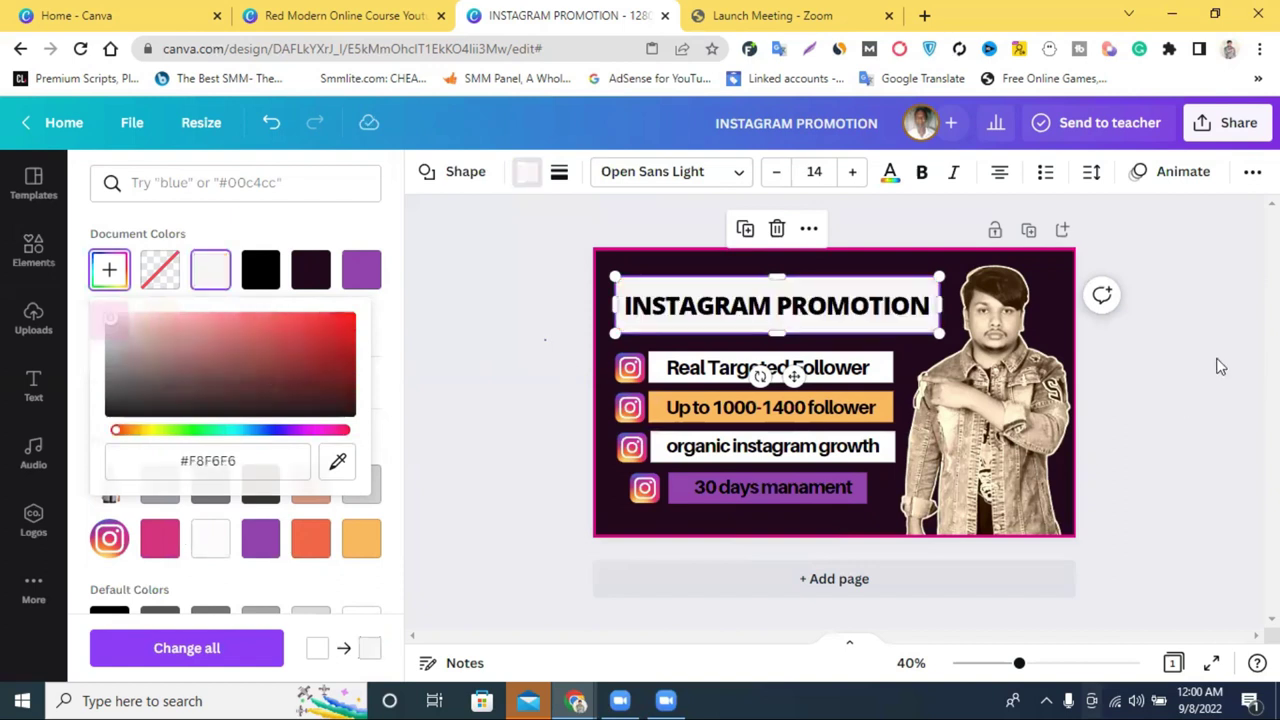
left_click(1218, 367)
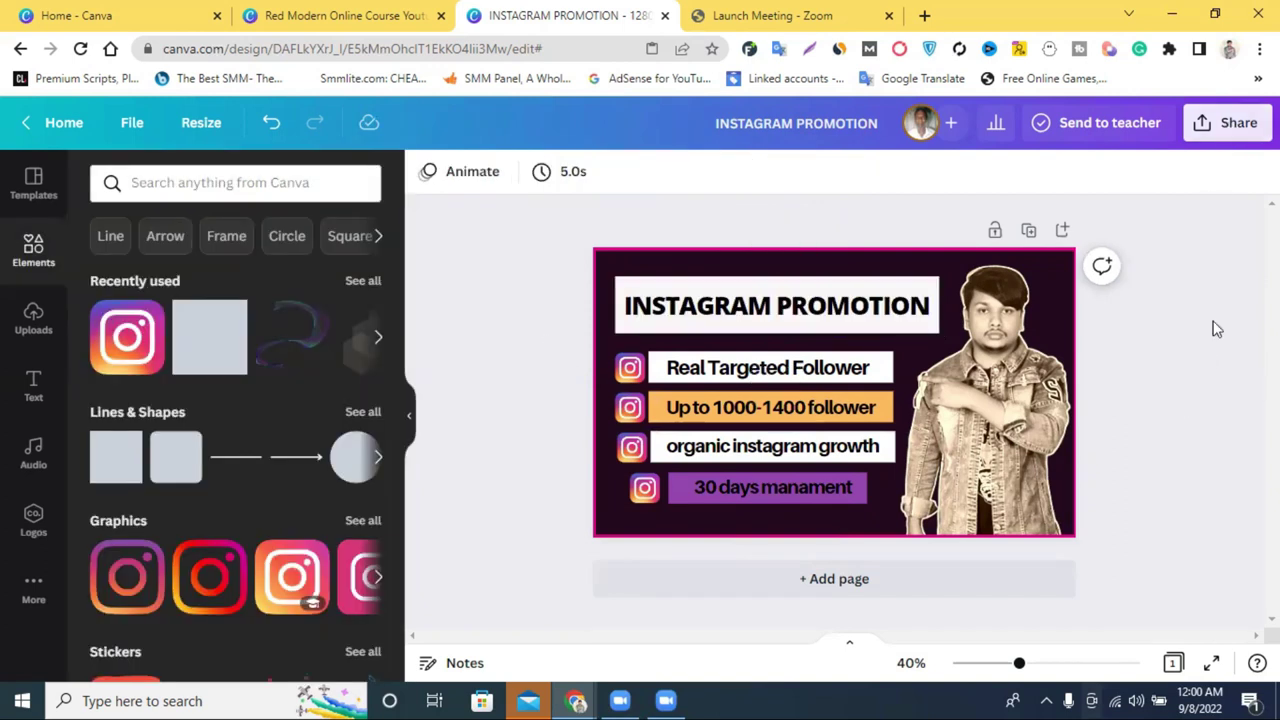
- Download the finished INSTAGRAM PROMOTION design as a PNG
left_click(1226, 122)
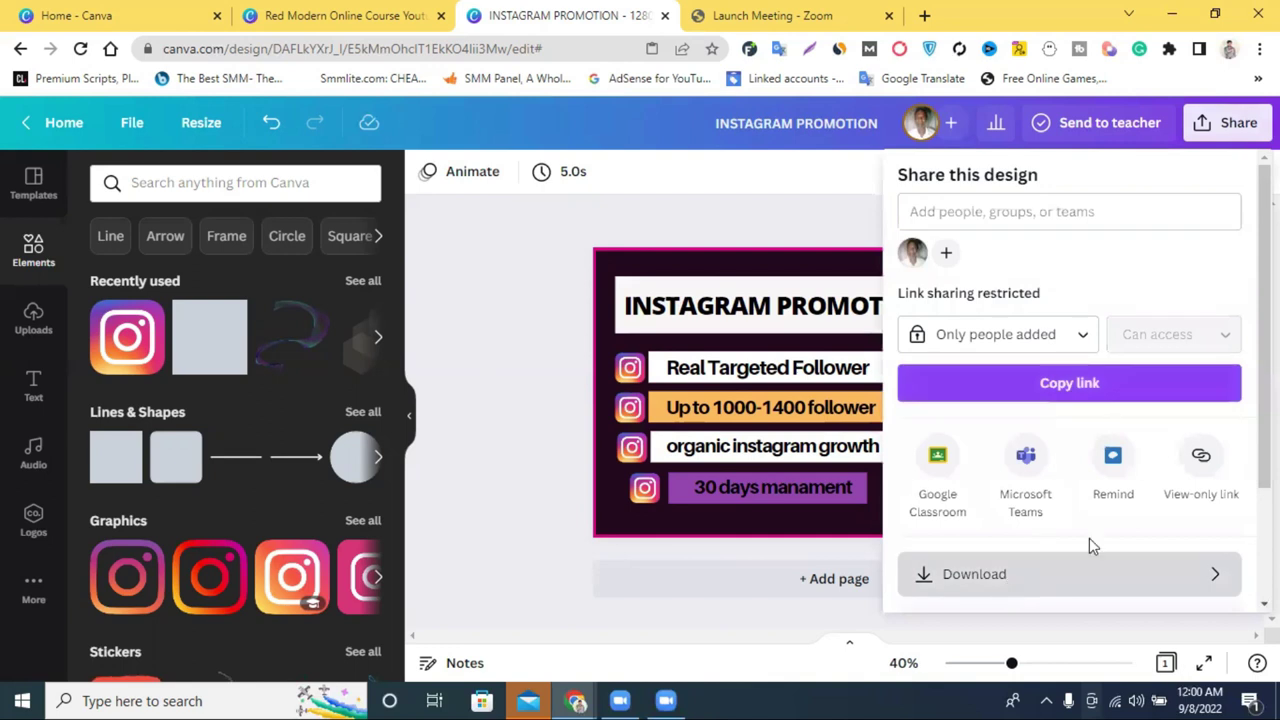
left_click(1091, 540)
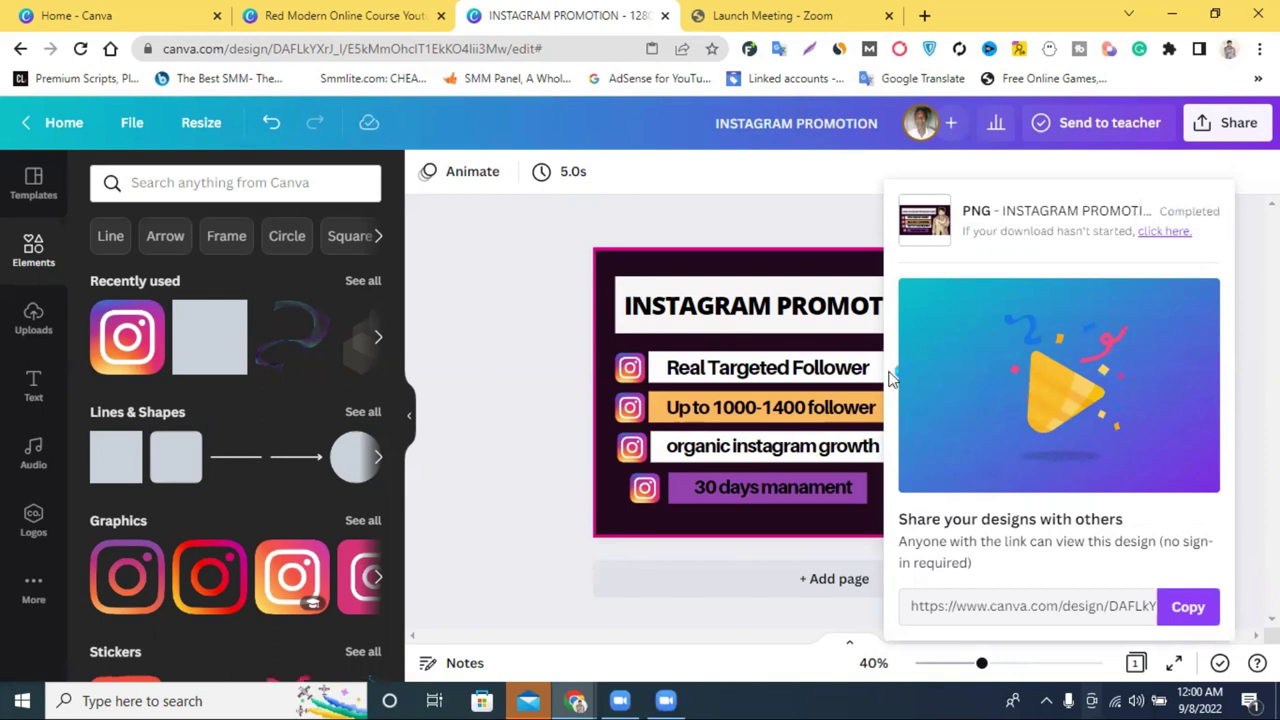
left_click(301, 9)
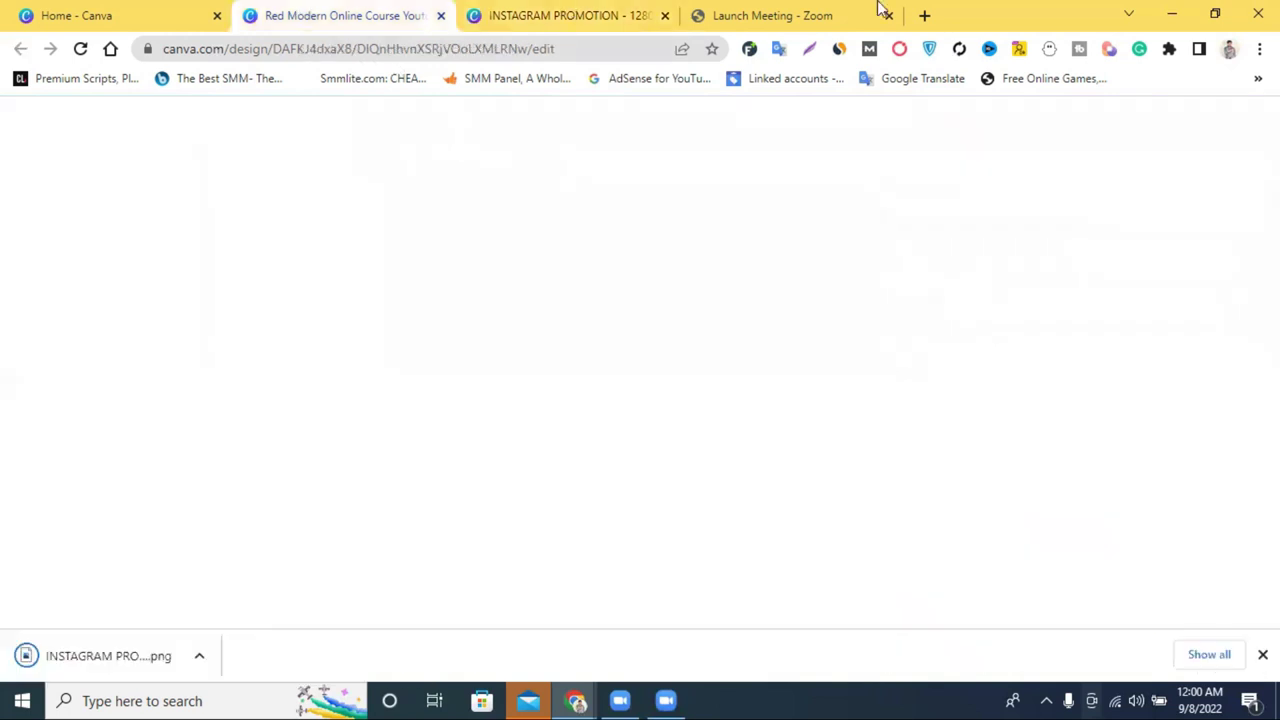
key("ctrl+Tab")
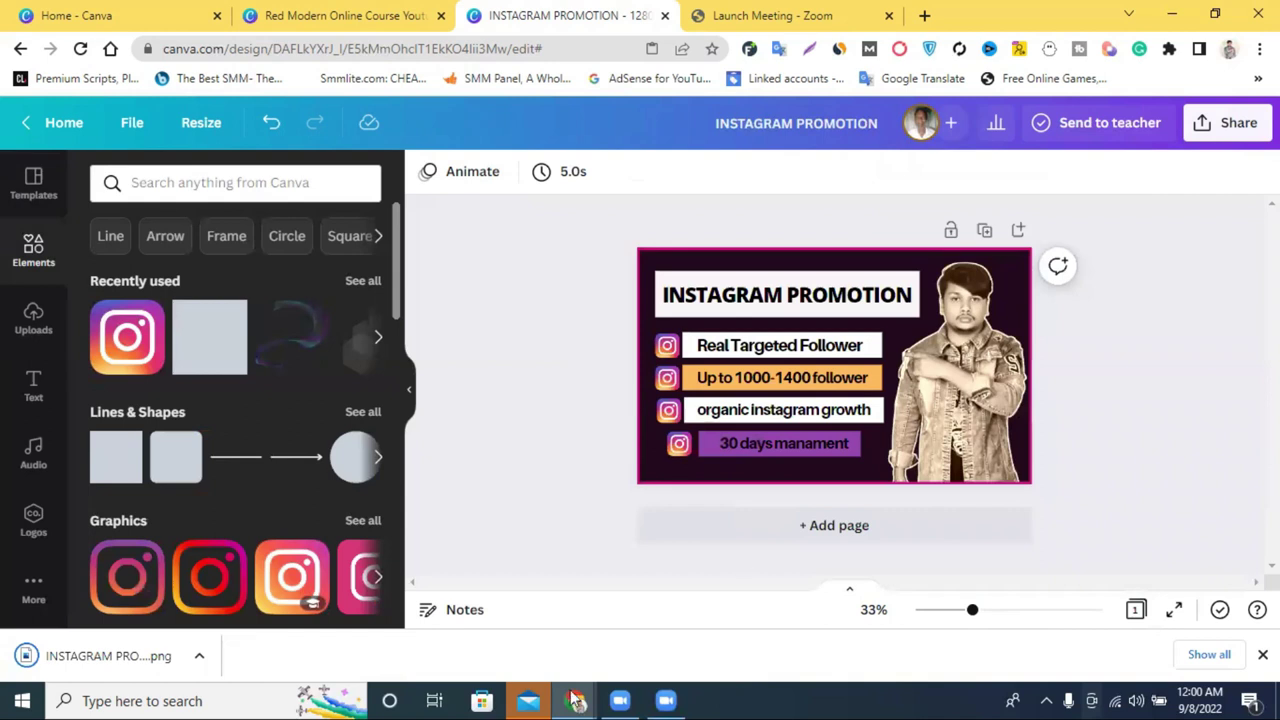
- Switch to the Fiverr gig's gallery page and start browsing for a photo in the Images section
mouse_move(575, 697)
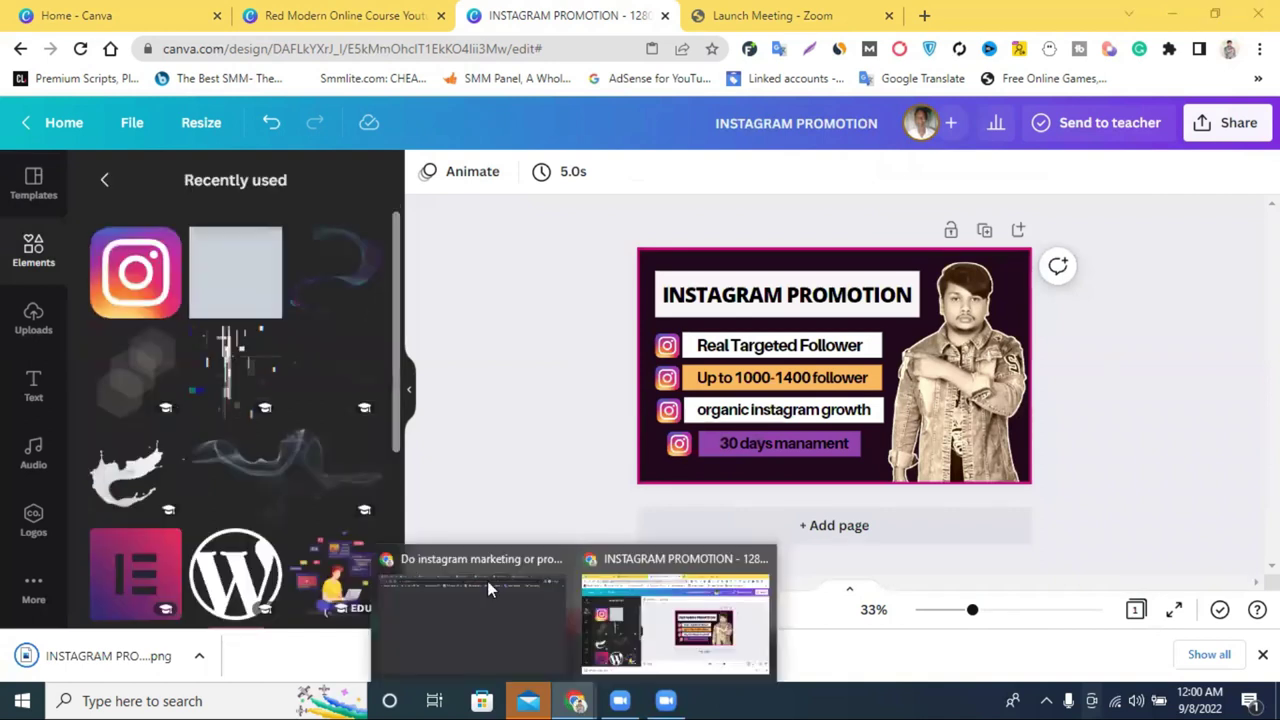
left_click(687, 623)
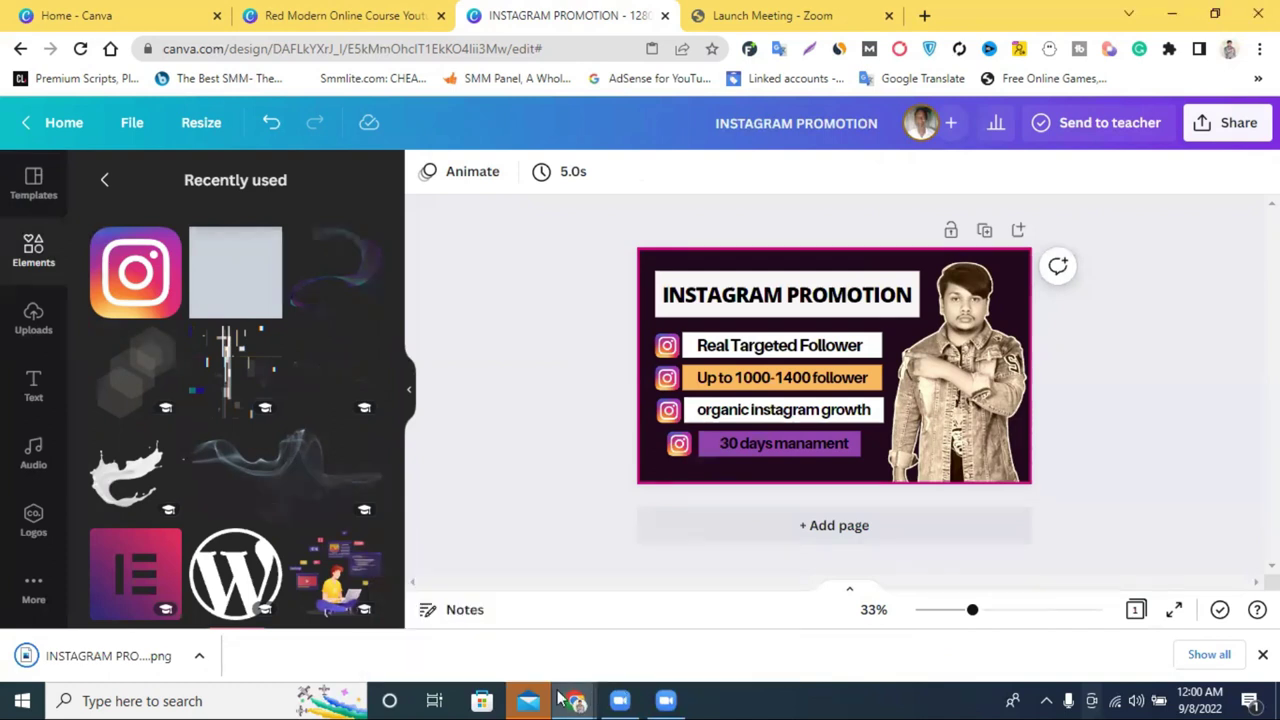
mouse_move(559, 697)
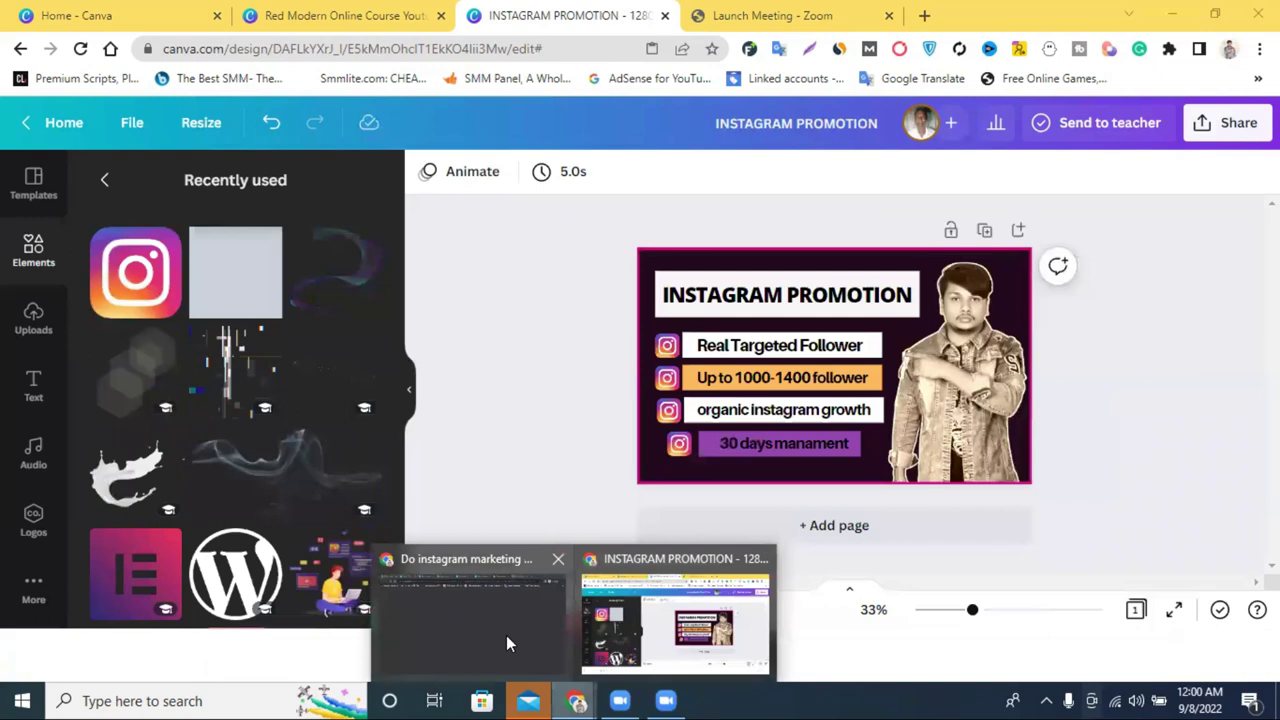
left_click(506, 643)
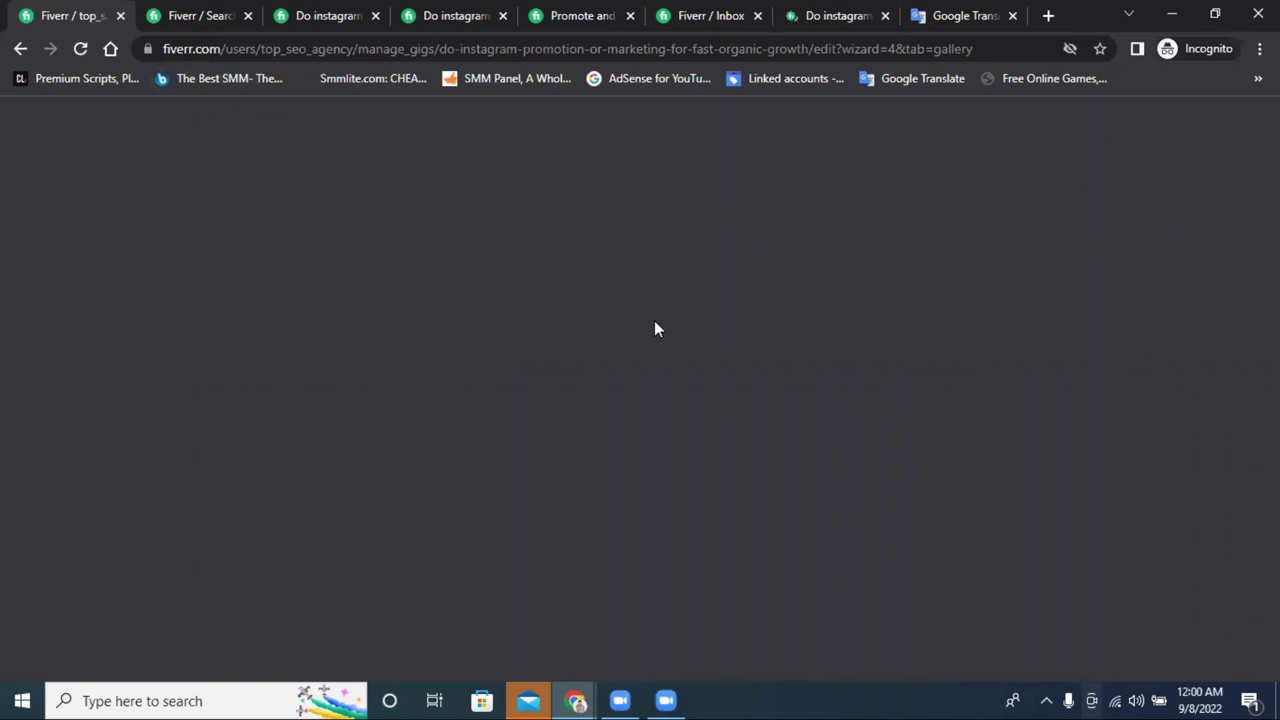
left_click(707, 697)
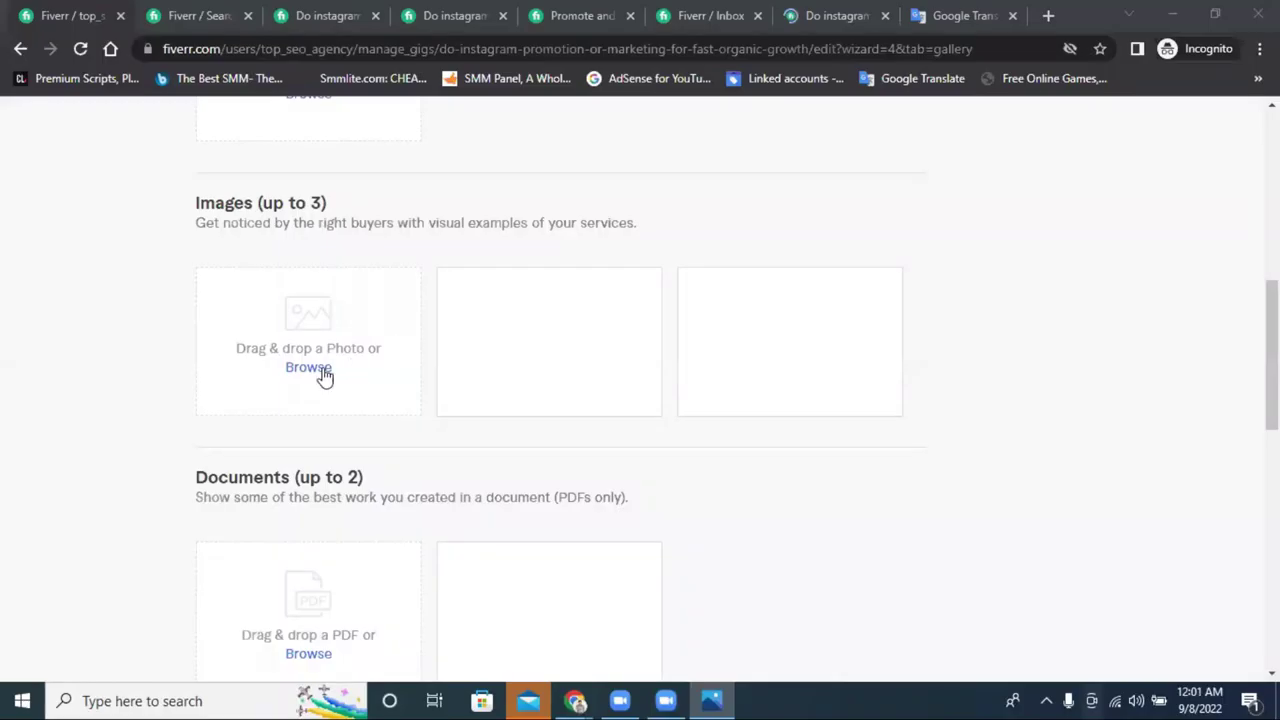
left_click(320, 370)
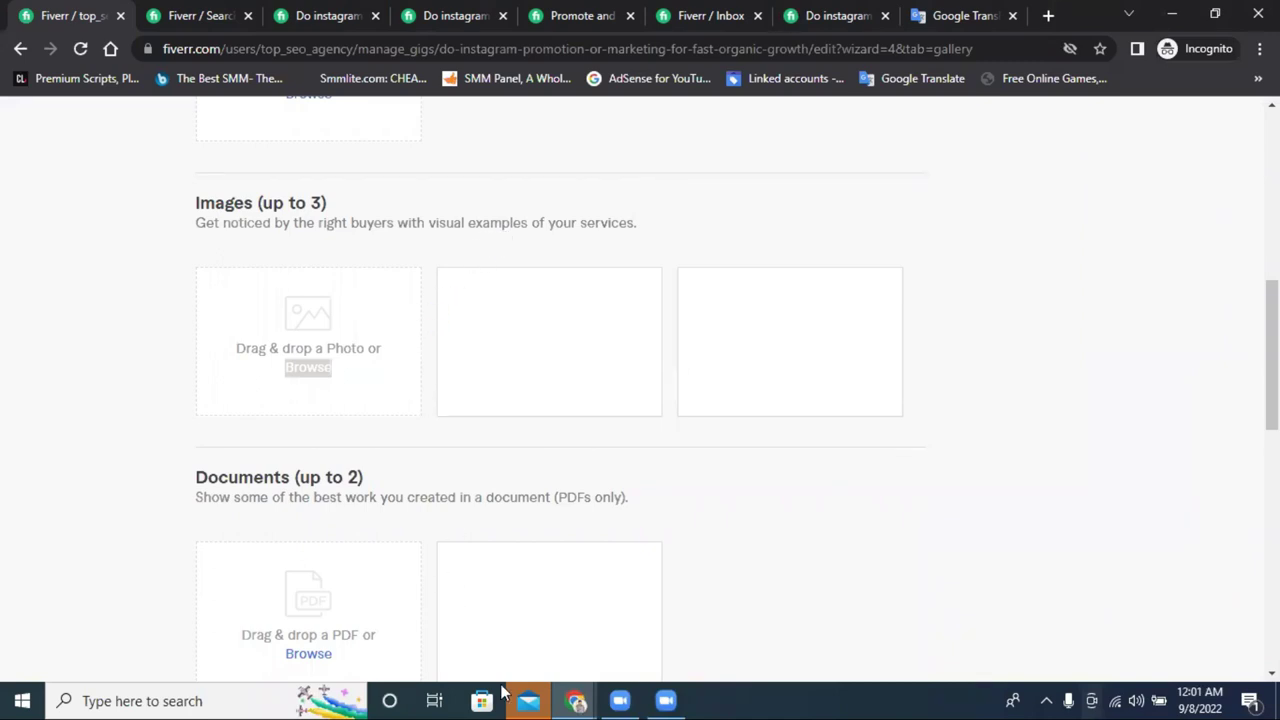
left_click(528, 700)
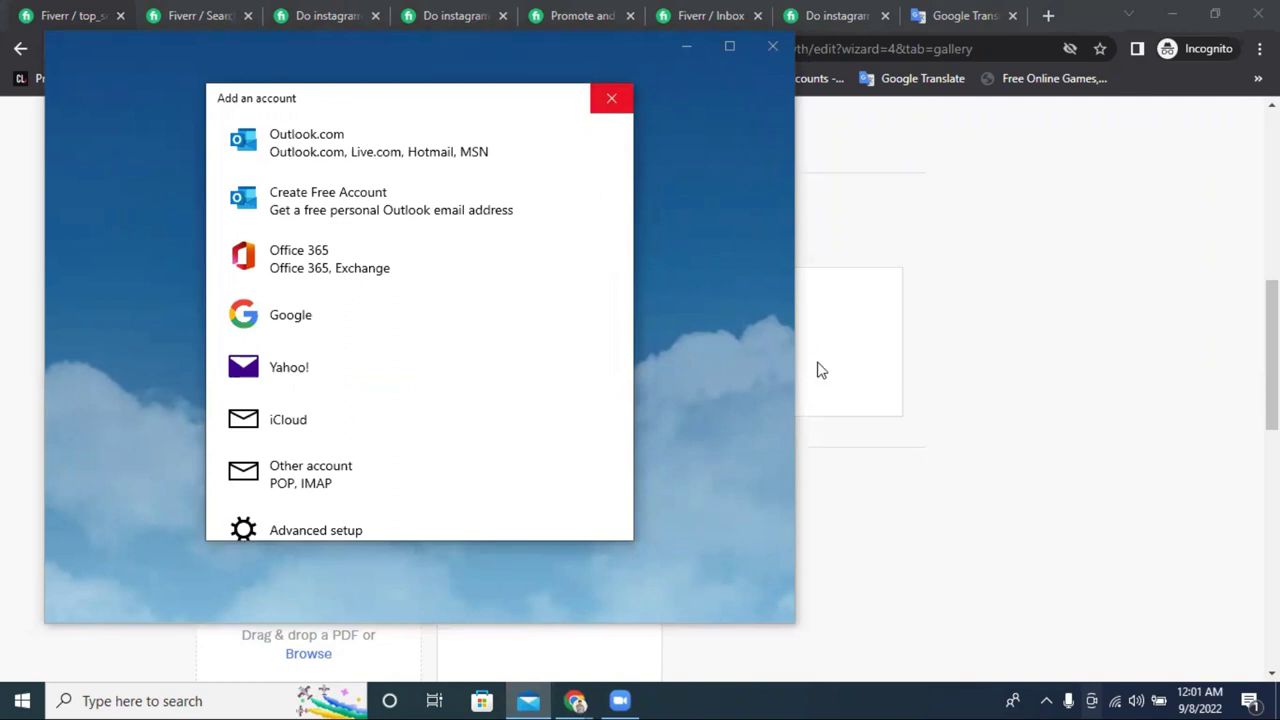
key("Escape")
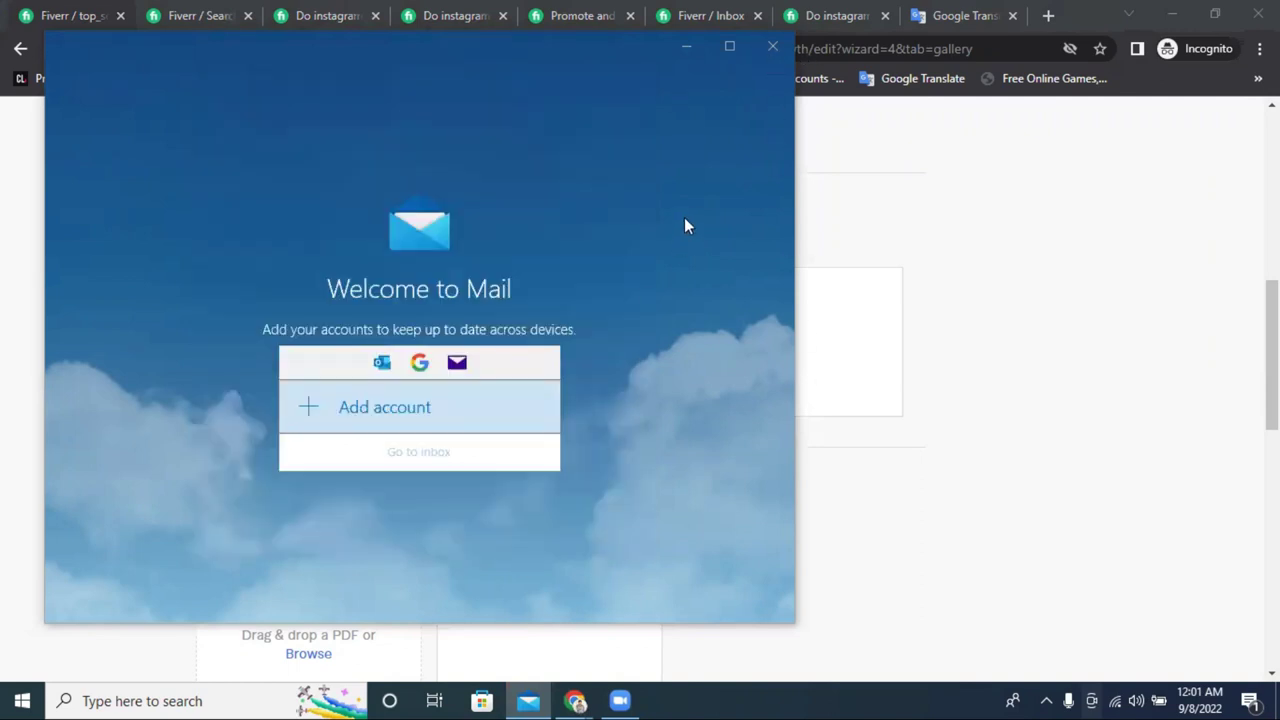
left_click(771, 48)
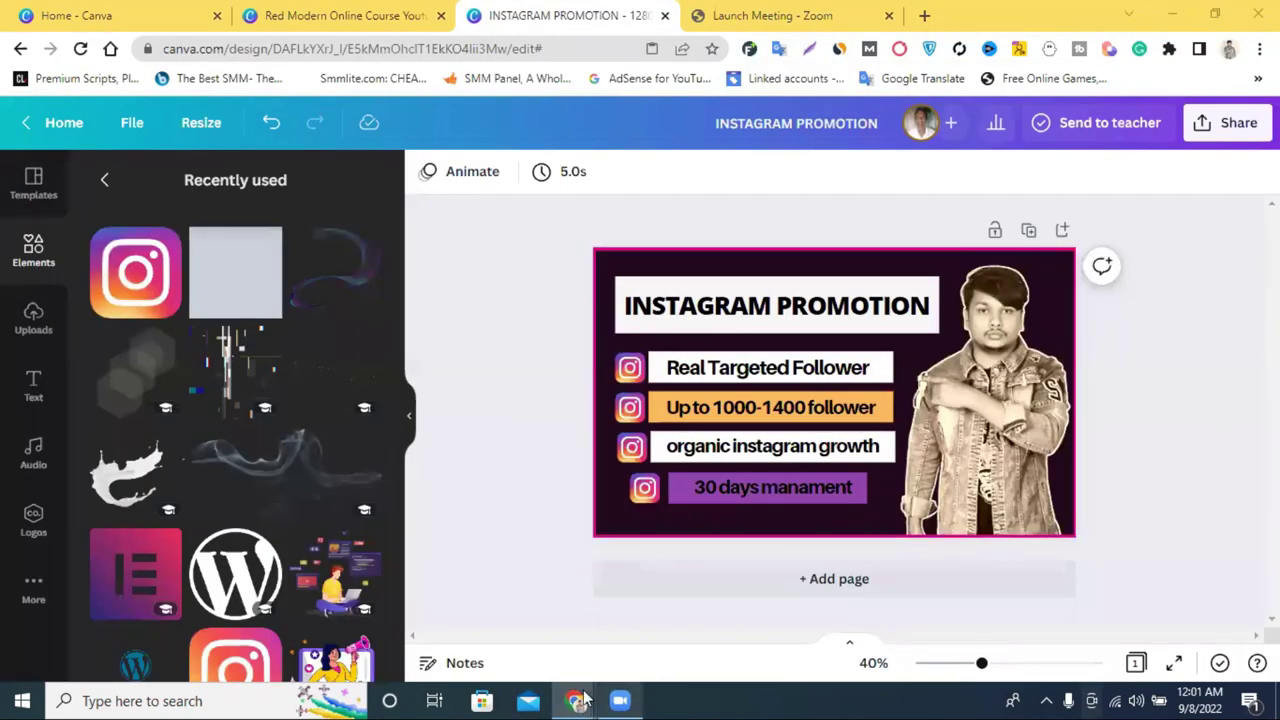
- Upload the INSTAGRAM PROMOTION image from the Downloads folder into the gig's first image slot
mouse_move(585, 698)
left_click(520, 641)
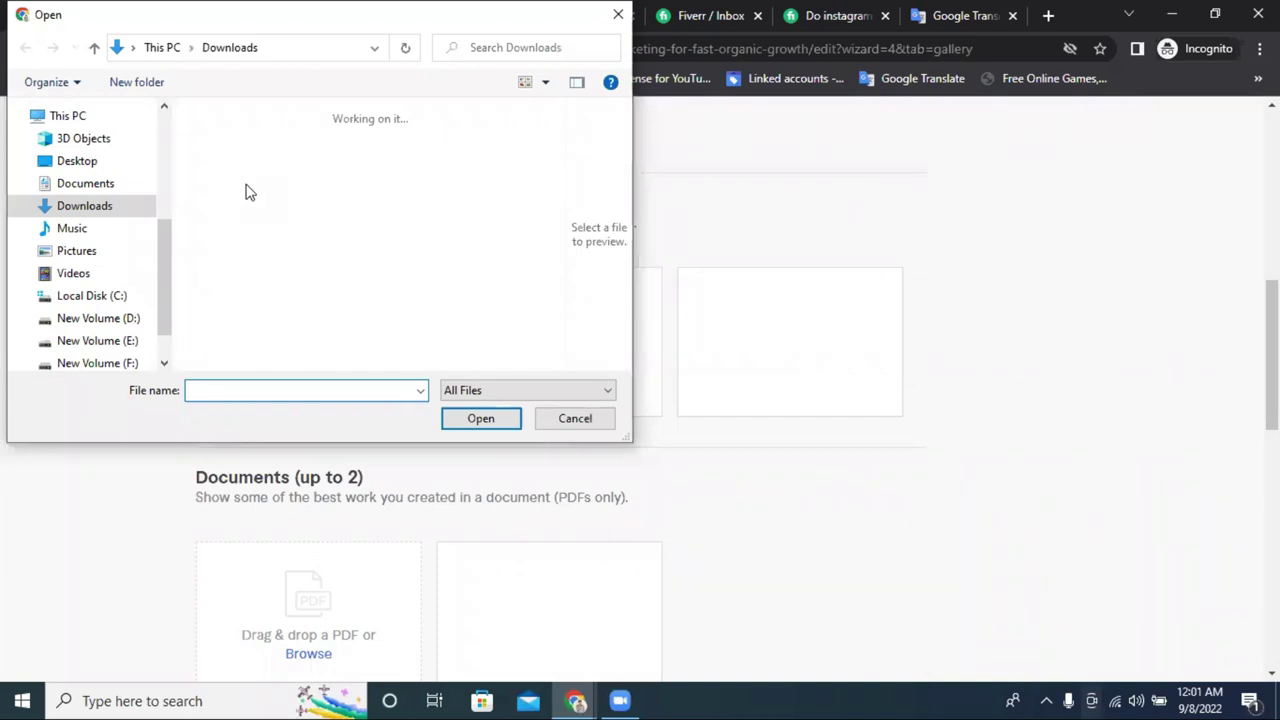
left_click(95, 207)
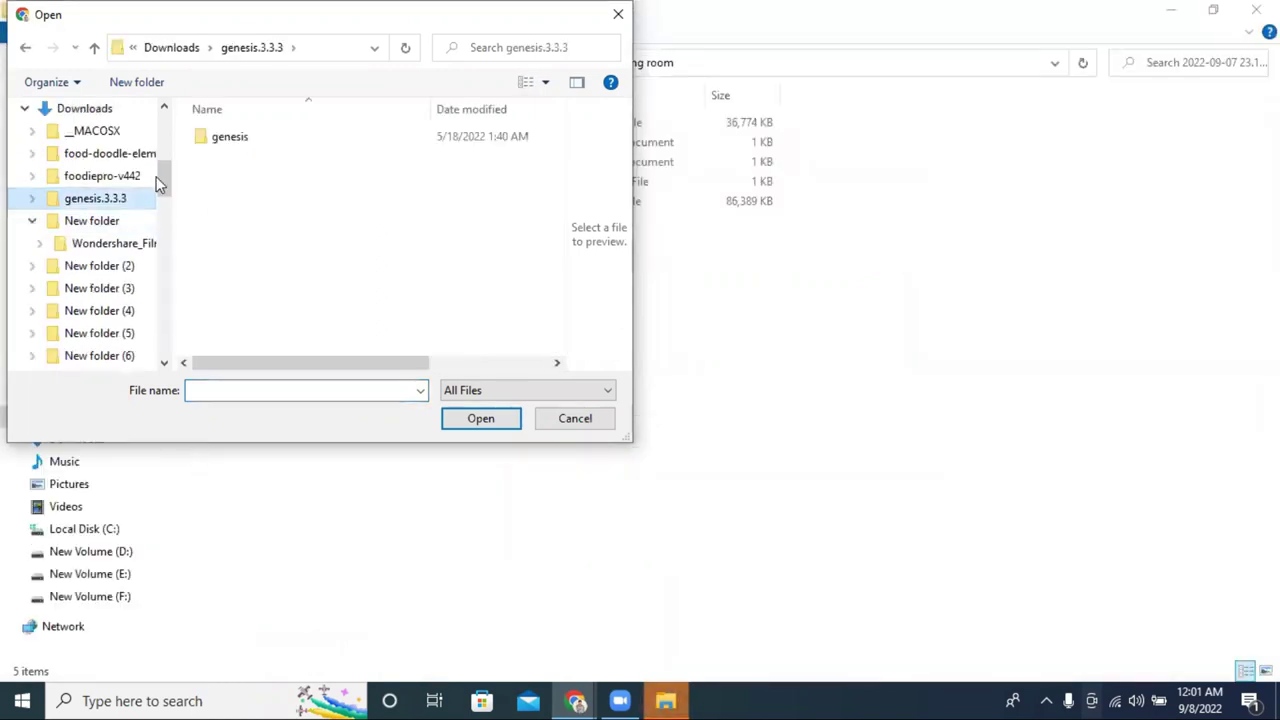
left_click(80, 116)
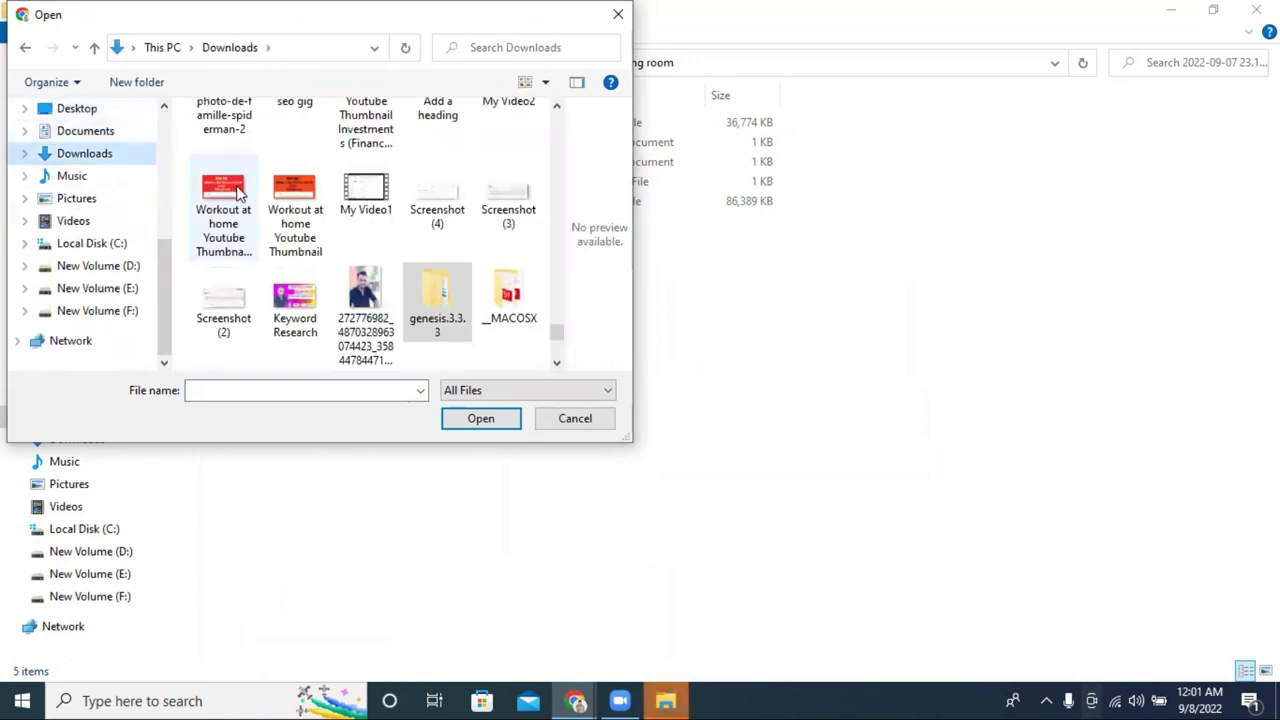
scroll(238, 193, "up", 5)
scroll(236, 196, "up", 5)
left_click_drag(560, 306, 540, 100)
left_click(223, 185)
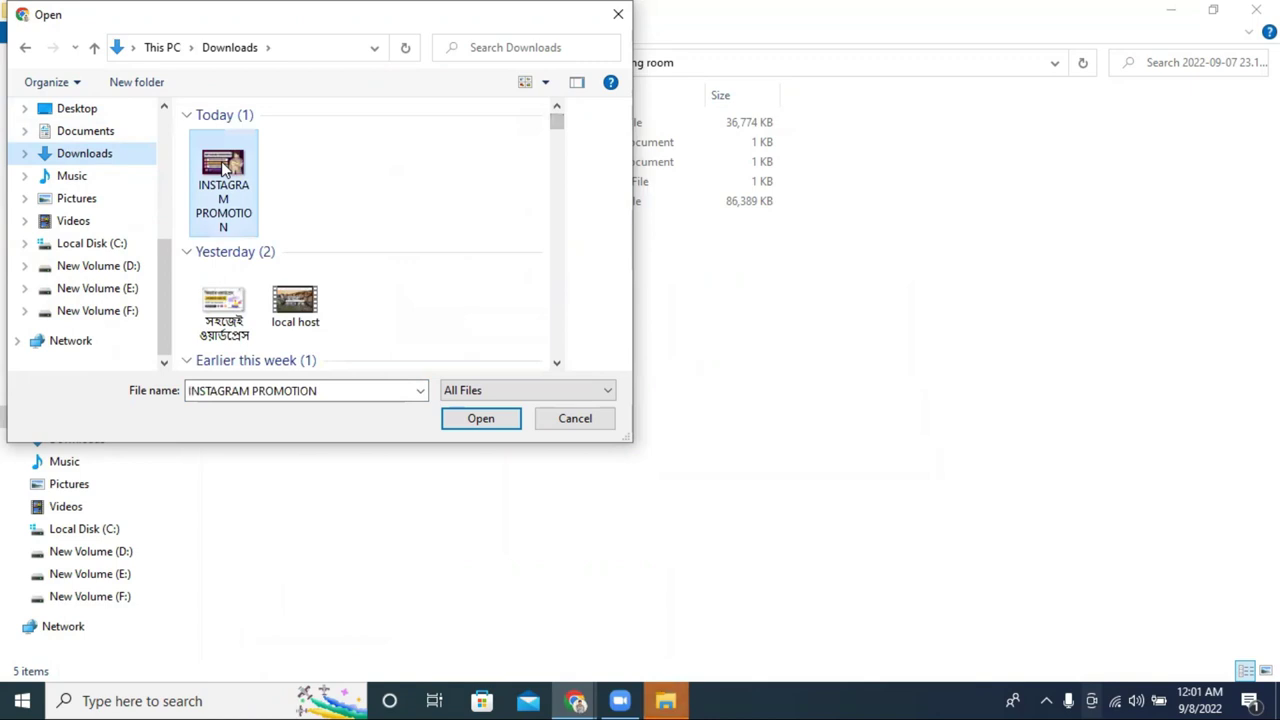
left_click(486, 421)
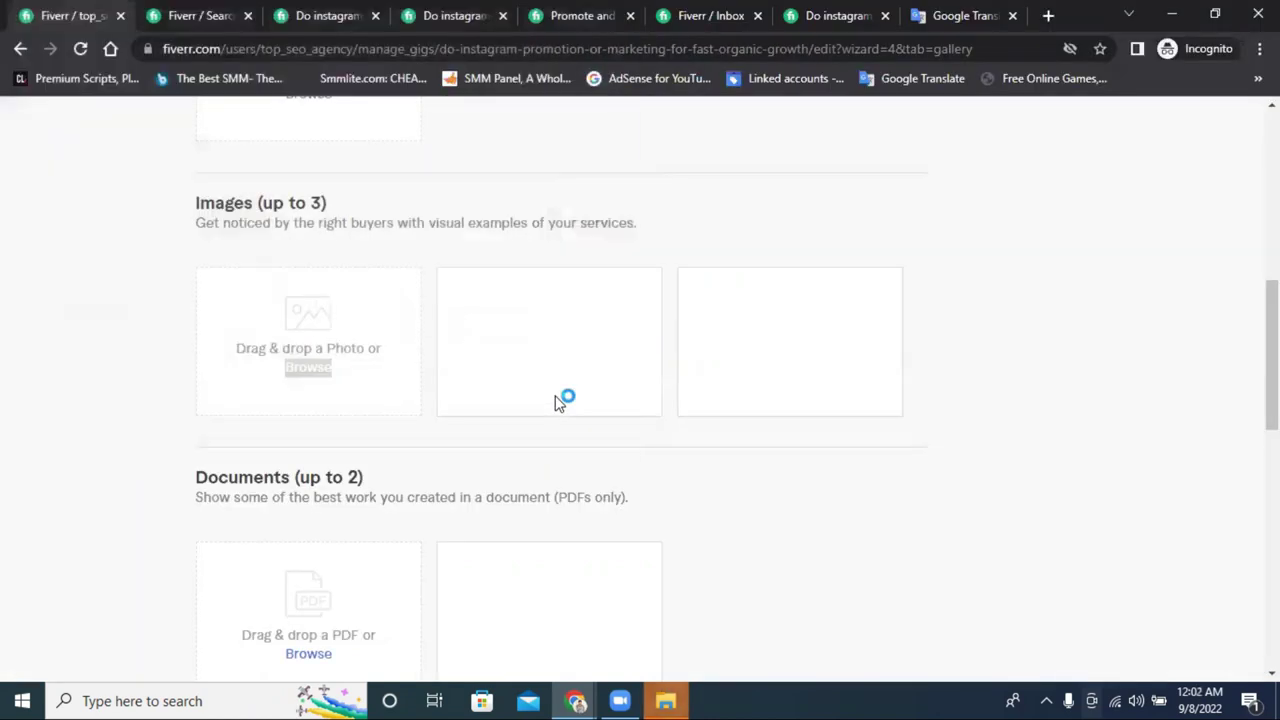
left_click(568, 394)
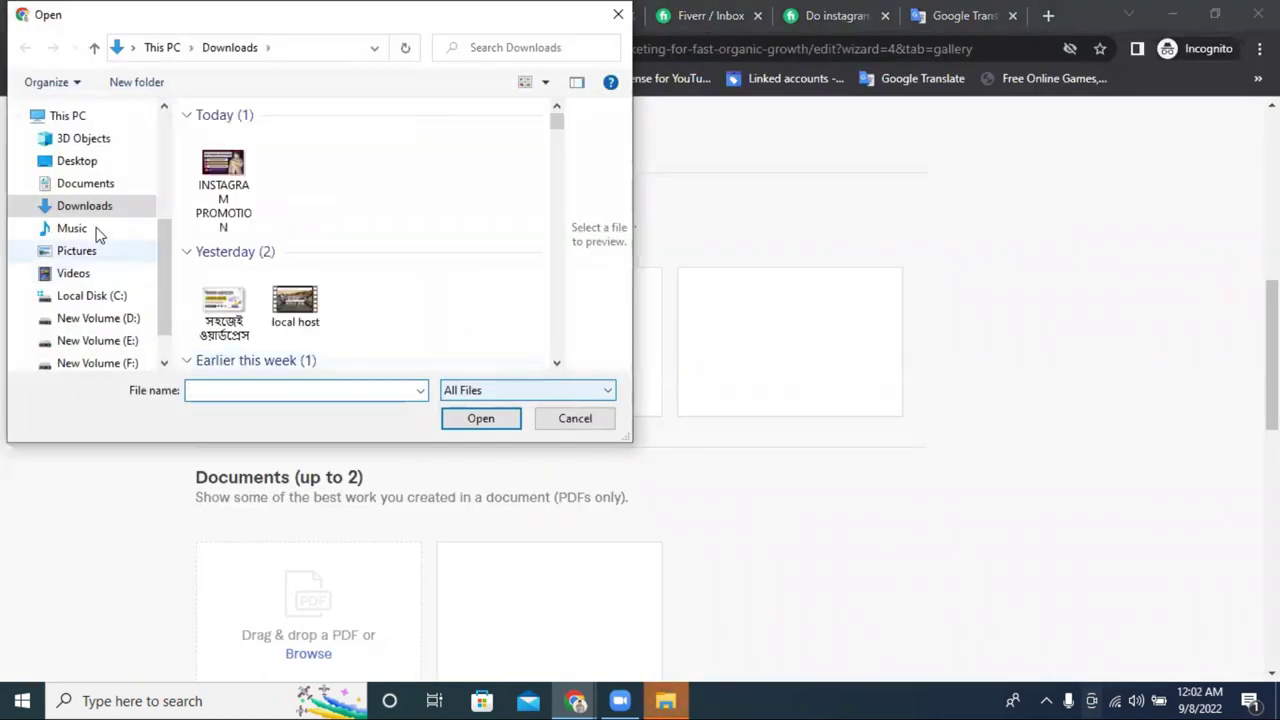
left_click(240, 178)
left_click(480, 419)
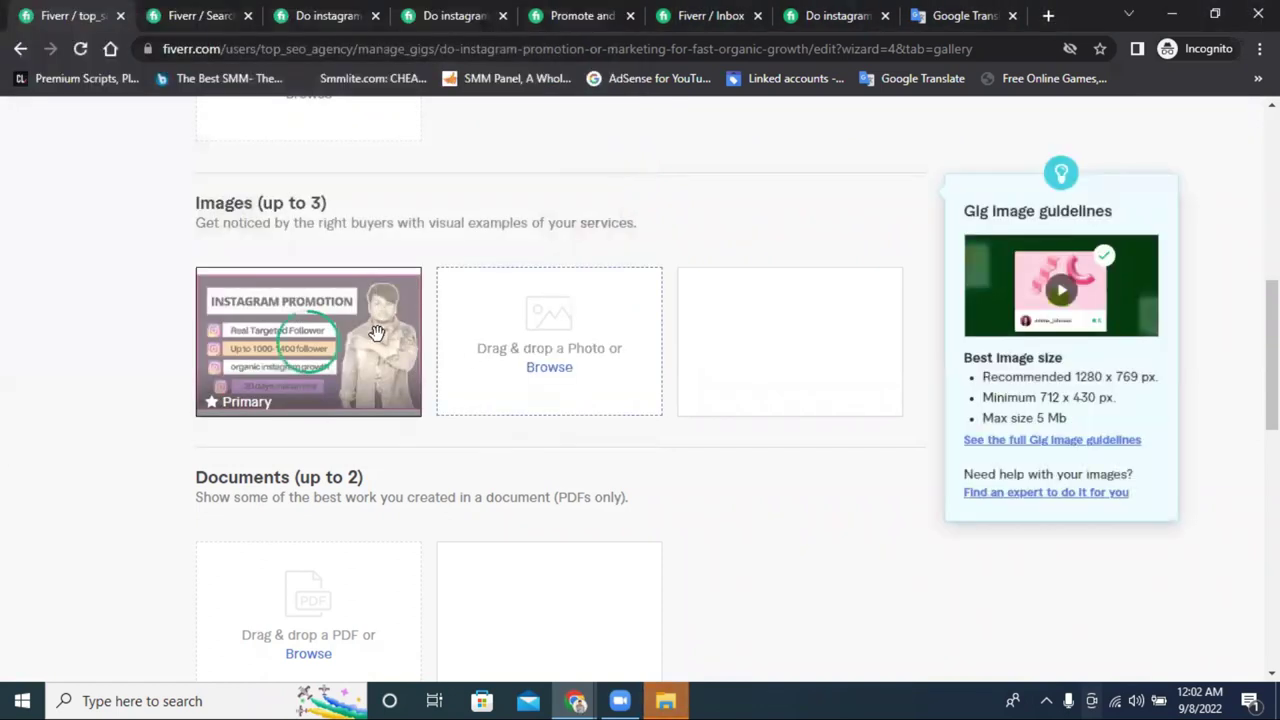
- Save the gig's gallery and continue to the Publish stage
scroll(570, 284, "down", 2)
scroll(570, 283, "down", 5)
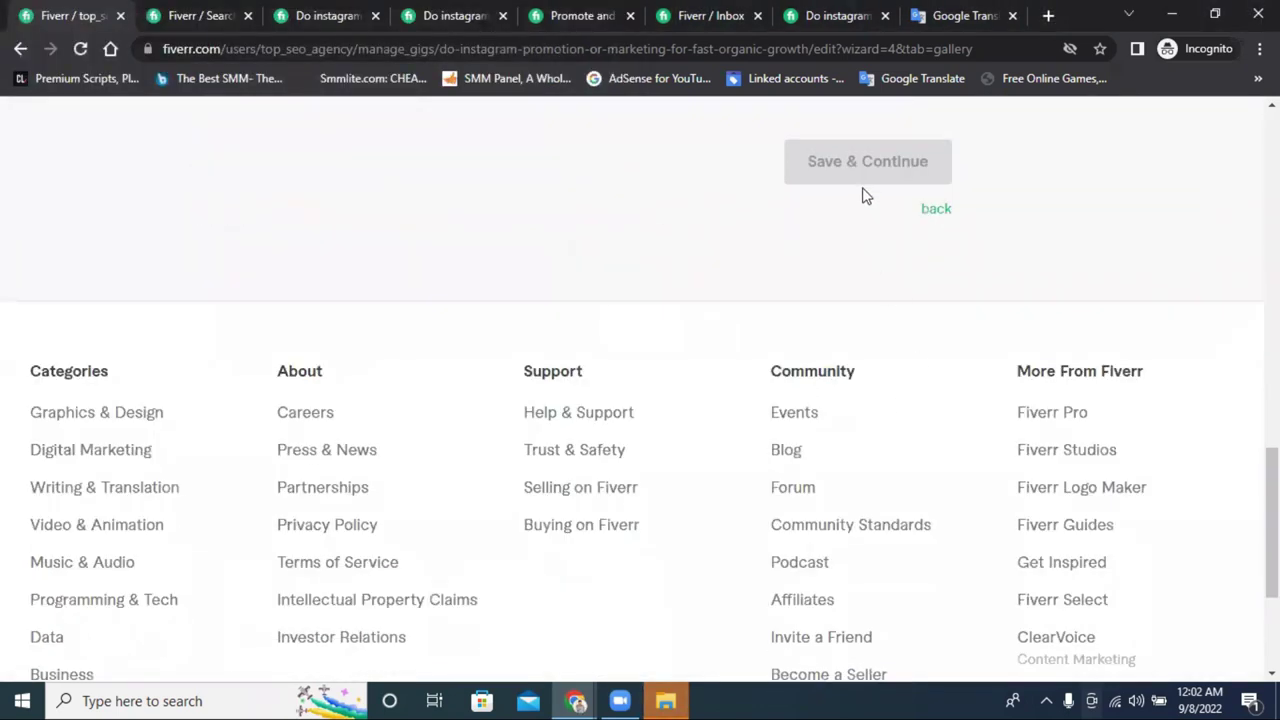
scroll(849, 183, "up", 5)
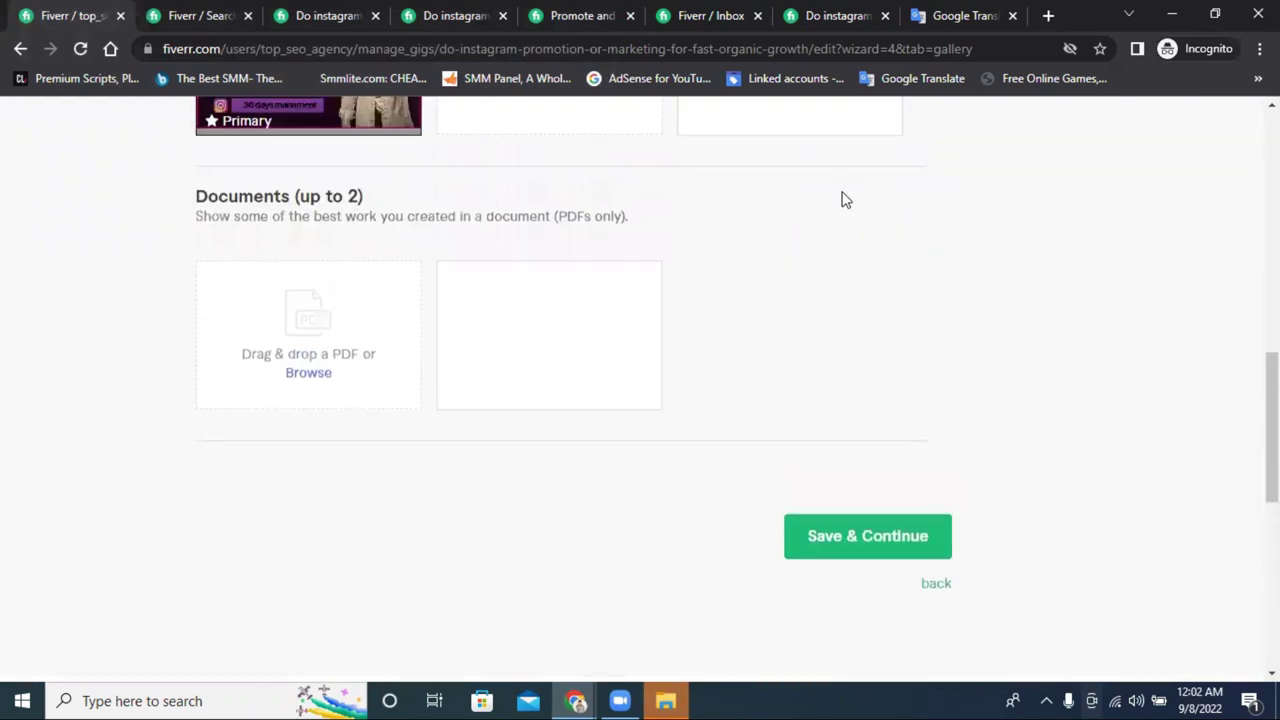
scroll(509, 177, "up", 2)
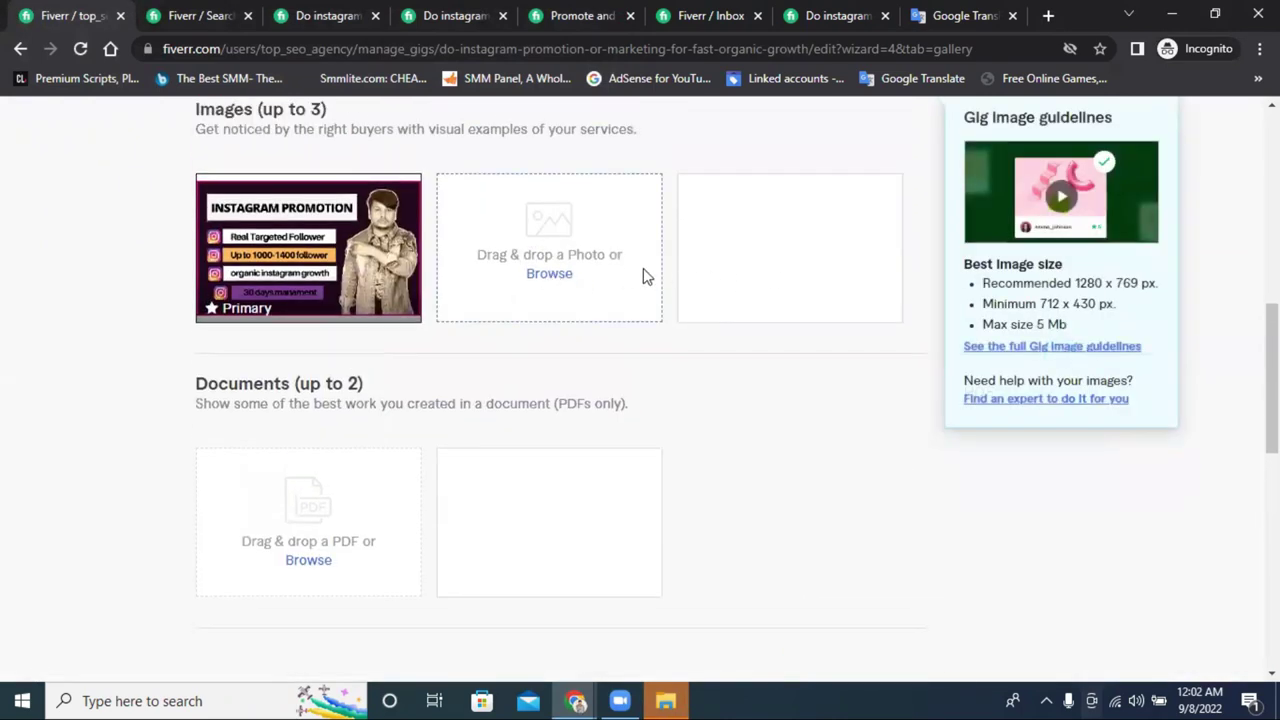
scroll(760, 270, "down", 4)
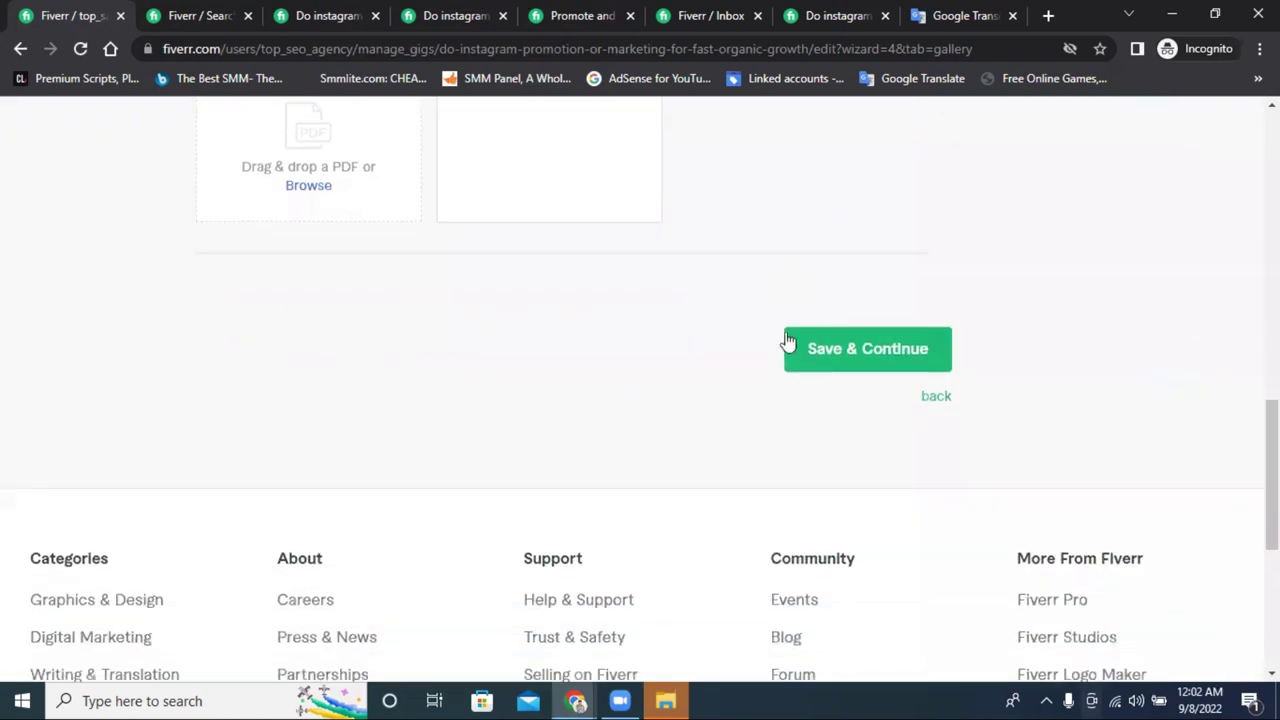
left_click(814, 350)
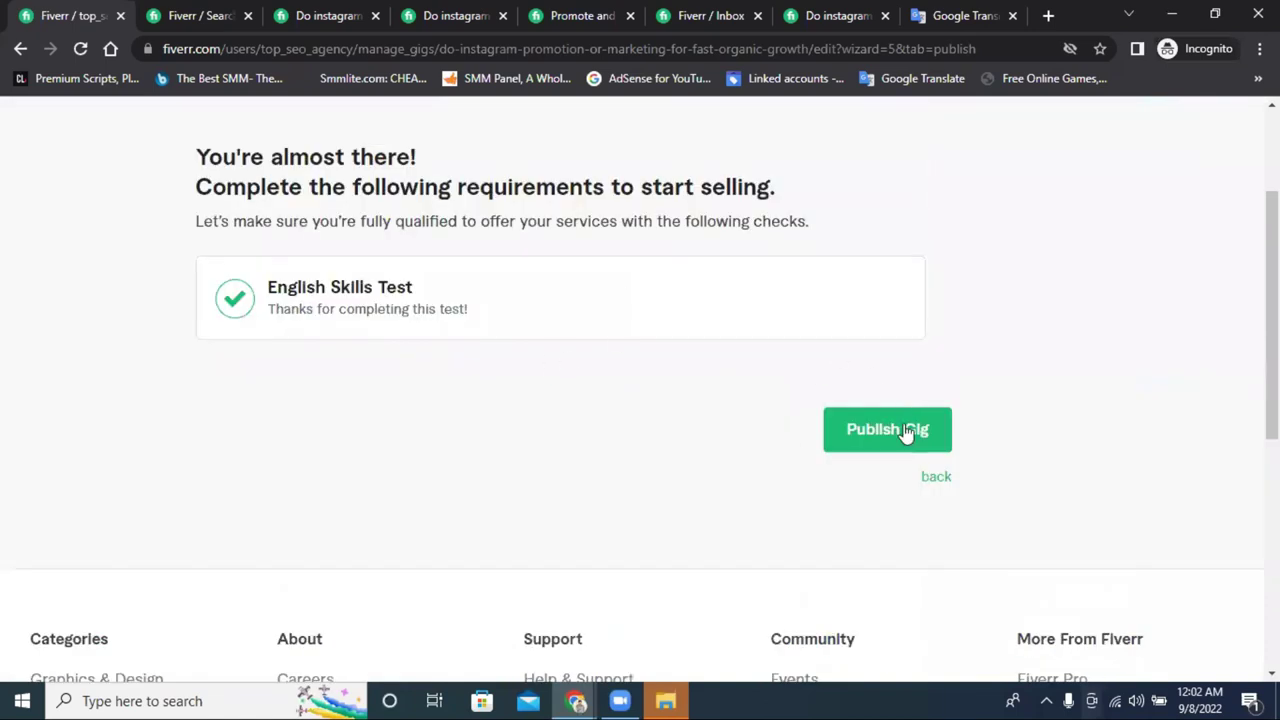
- Open the seller profile page and look through its draft gigs
scroll(509, 149, "up", 2)
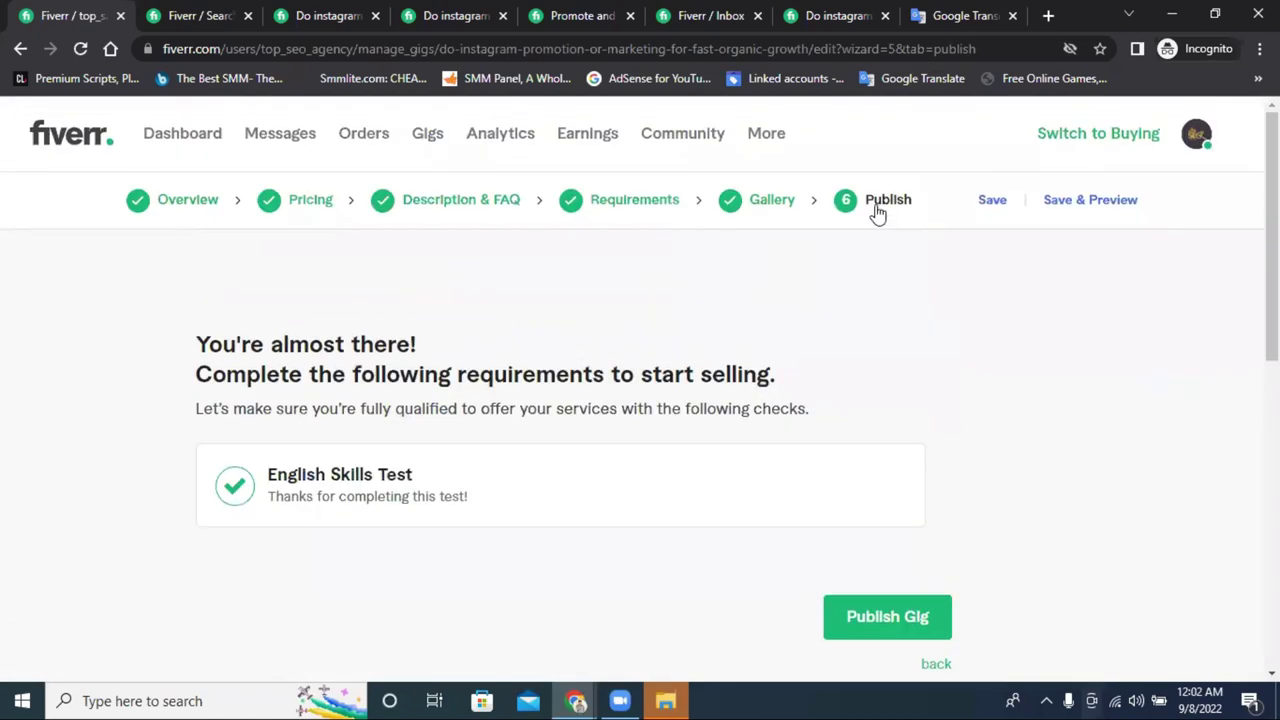
scroll(900, 500, "down", 1)
scroll(1050, 350, "up", 1)
left_click(1197, 136)
left_click(1055, 188)
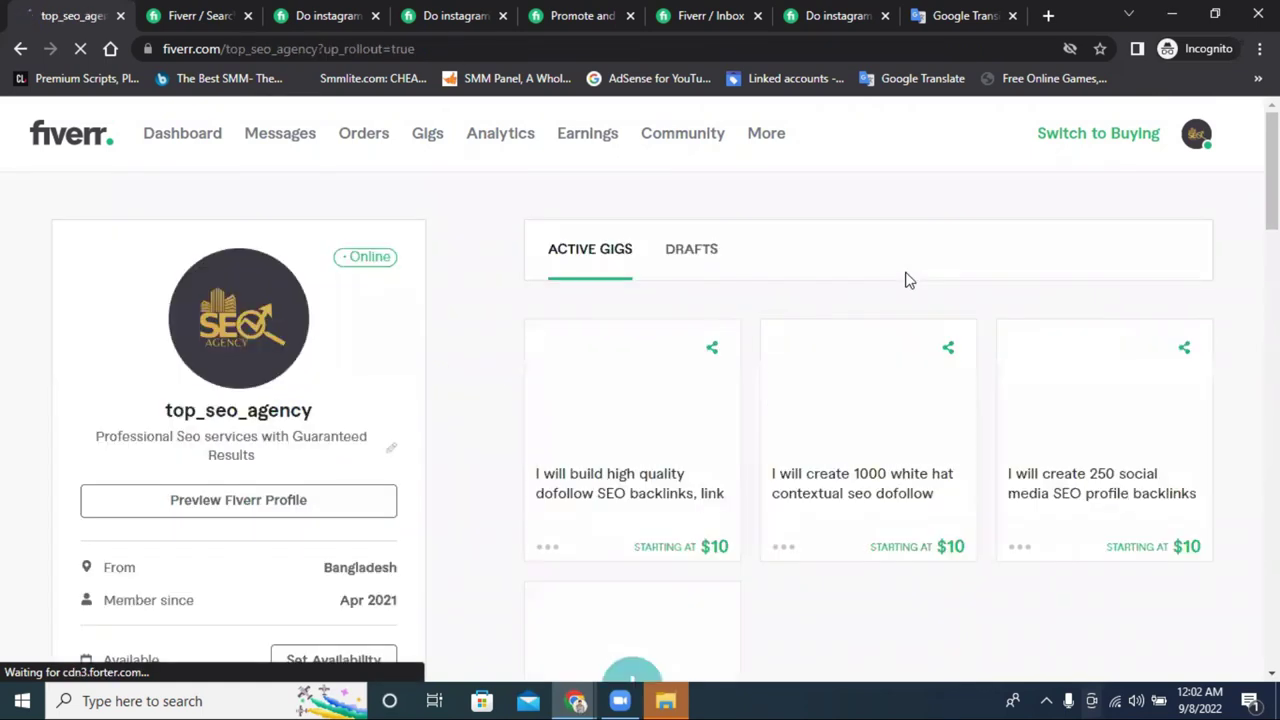
left_click(695, 262)
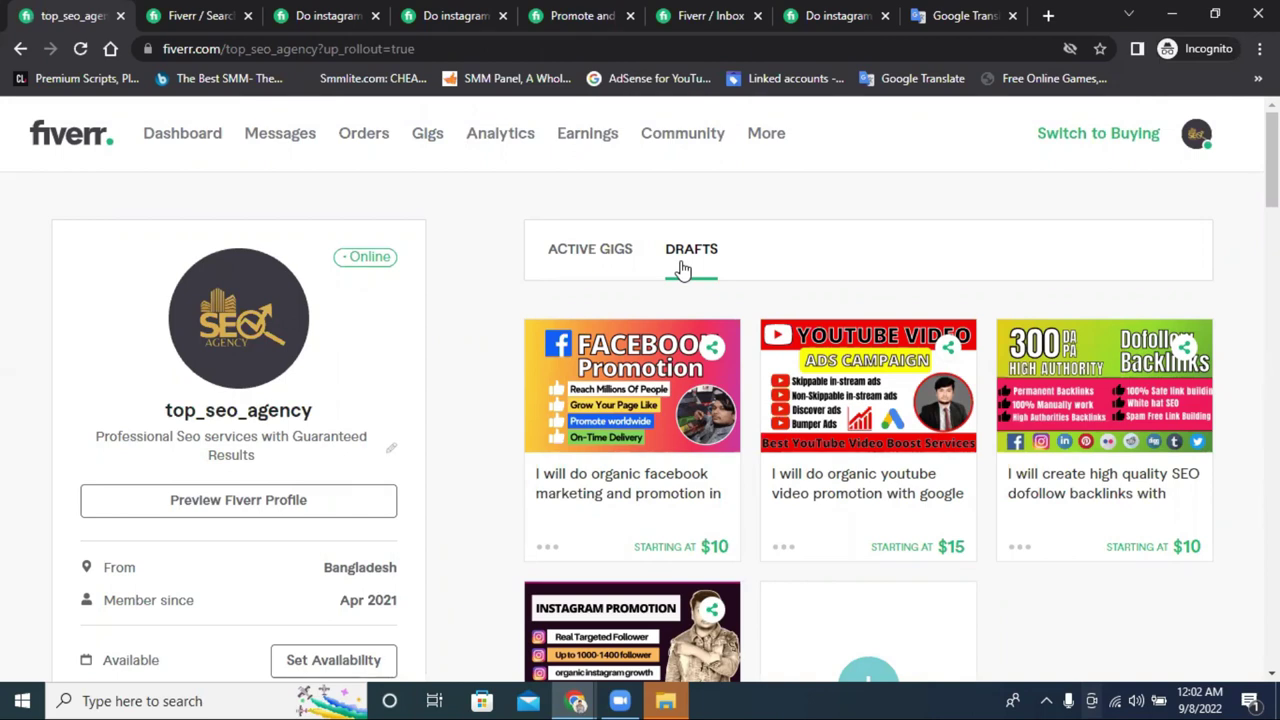
scroll(920, 251, "down", 2)
scroll(963, 306, "up", 2)
scroll(980, 373, "down", 1)
left_click(455, 15)
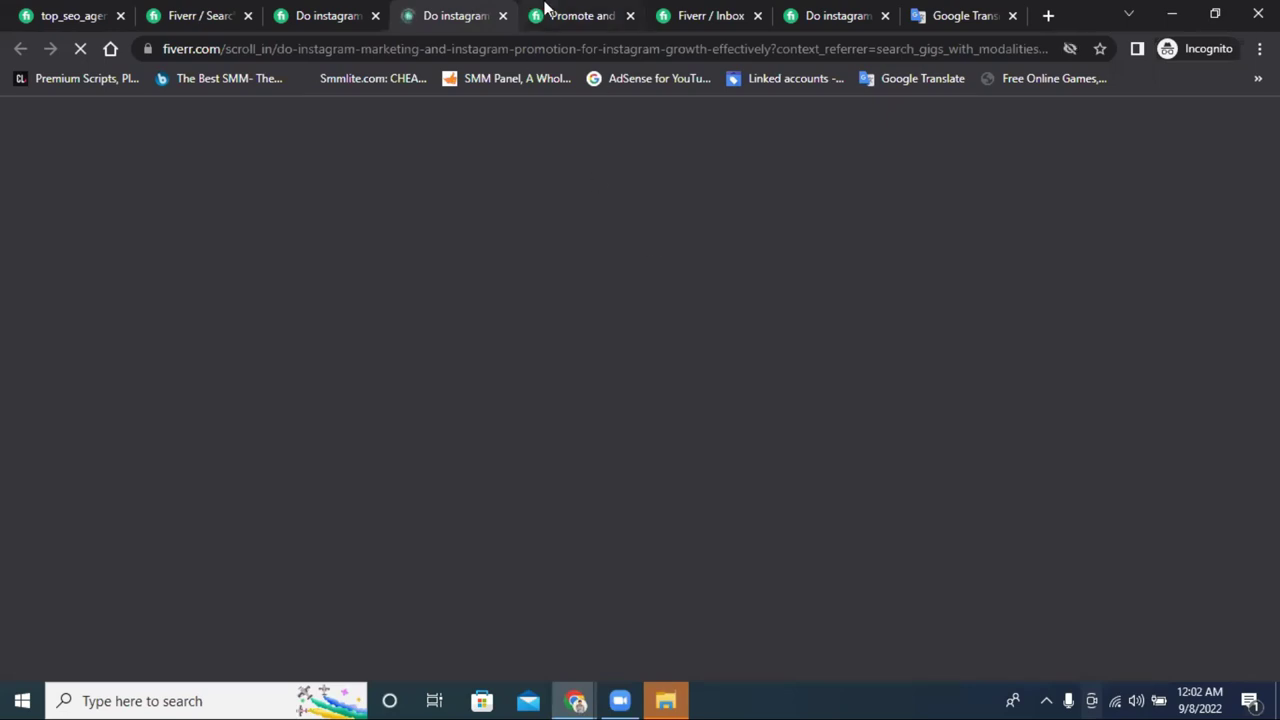
left_click(548, 12)
left_click(457, 14)
left_click(348, 10)
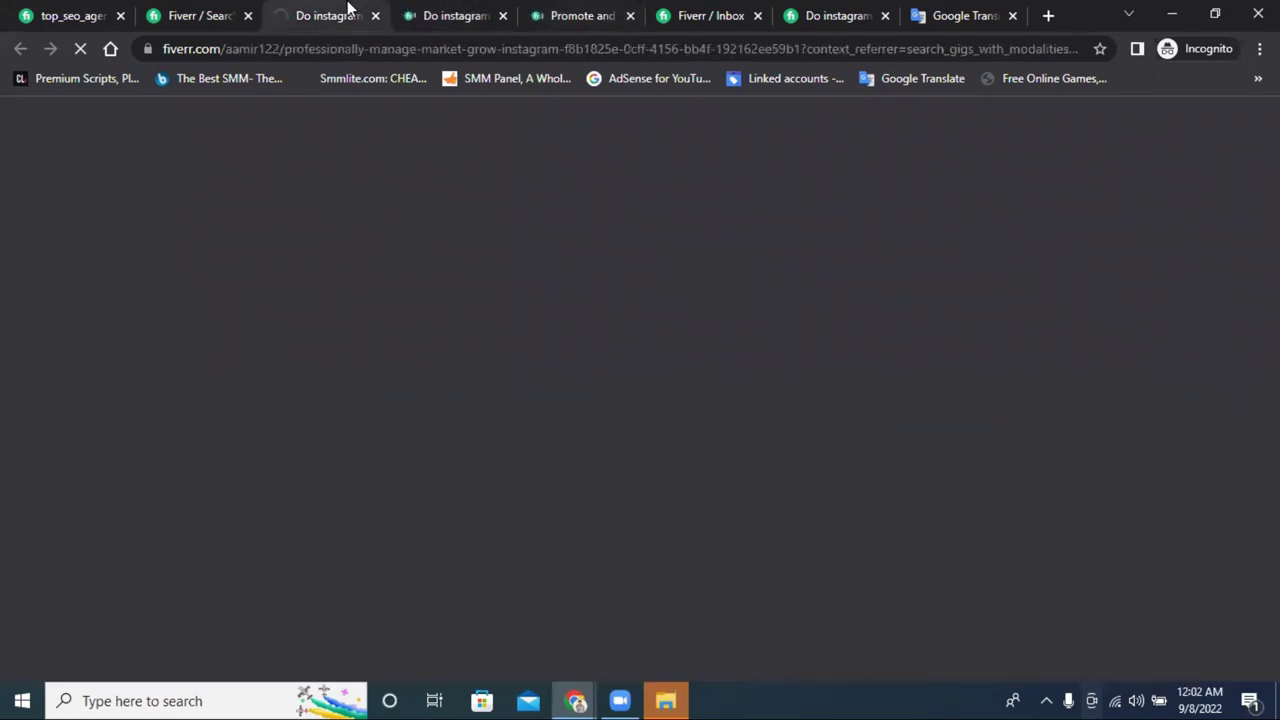
left_click(589, 15)
left_click(709, 15)
left_click(610, 12)
scroll(669, 196, "up", 10)
scroll(703, 340, "down", 3)
left_click(705, 15)
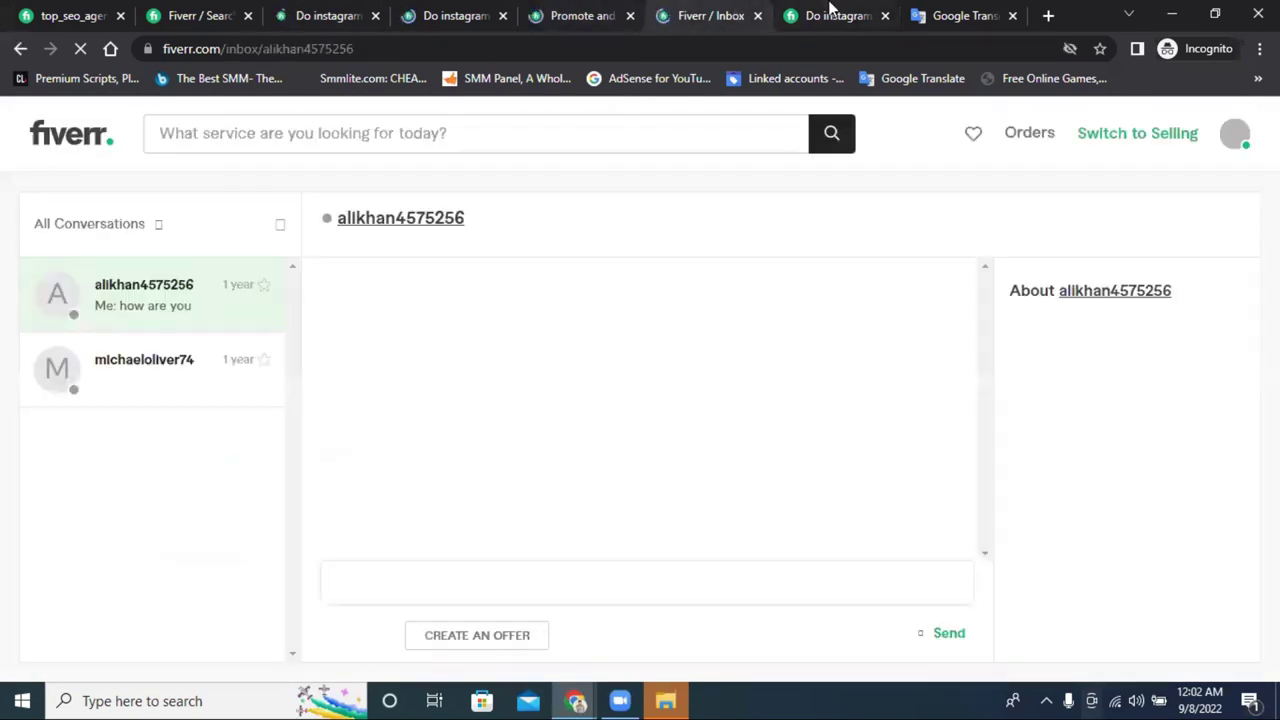
left_click(829, 12)
left_click(430, 12)
left_click(350, 12)
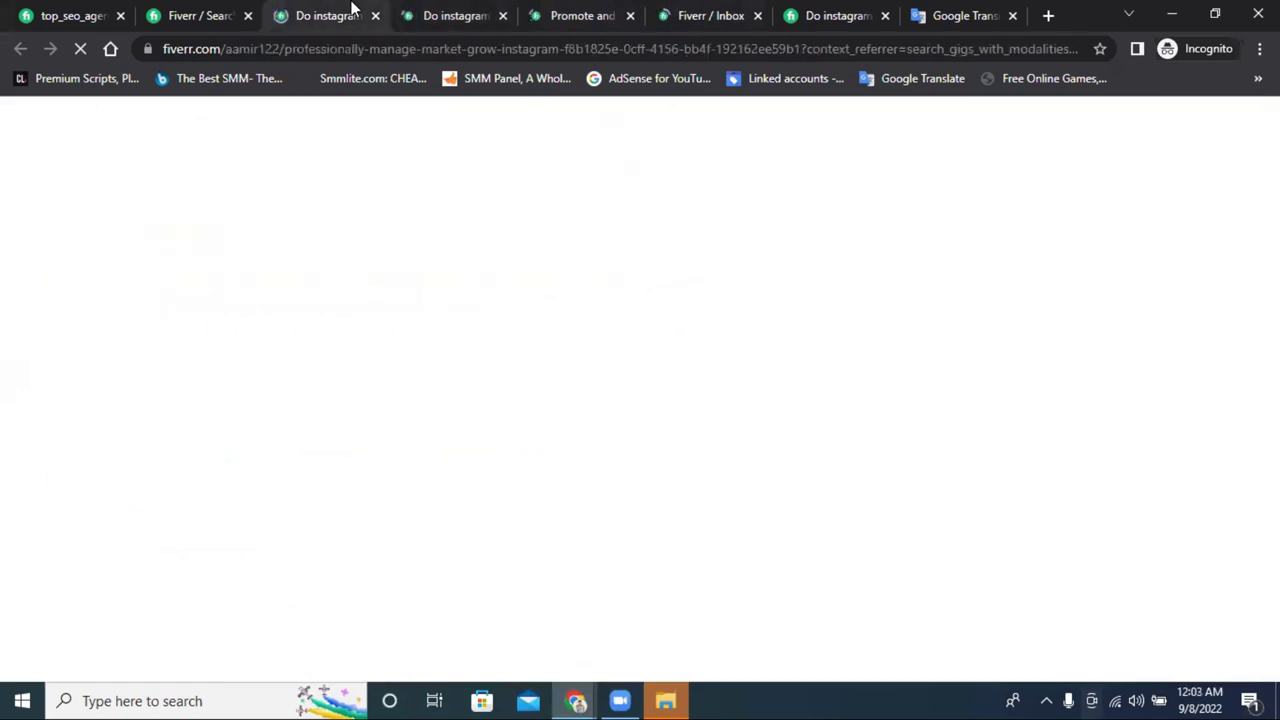
left_click(437, 12)
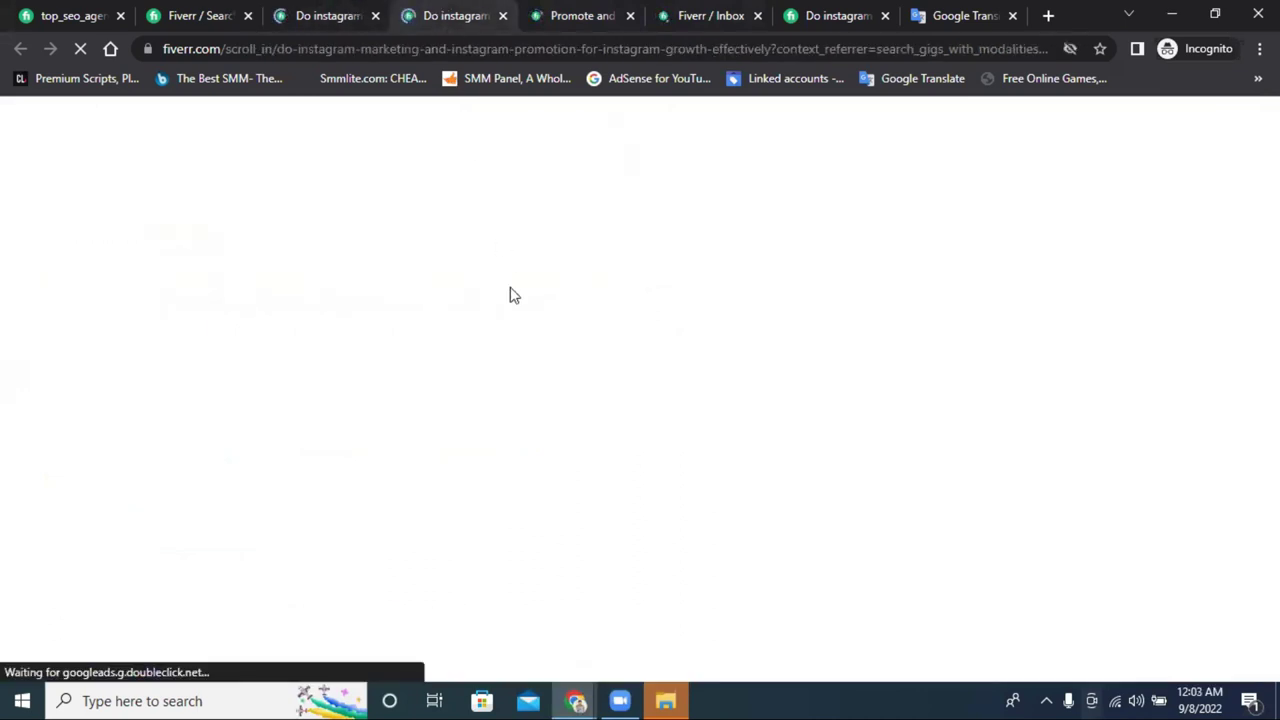
left_click(320, 10)
left_click(234, 16)
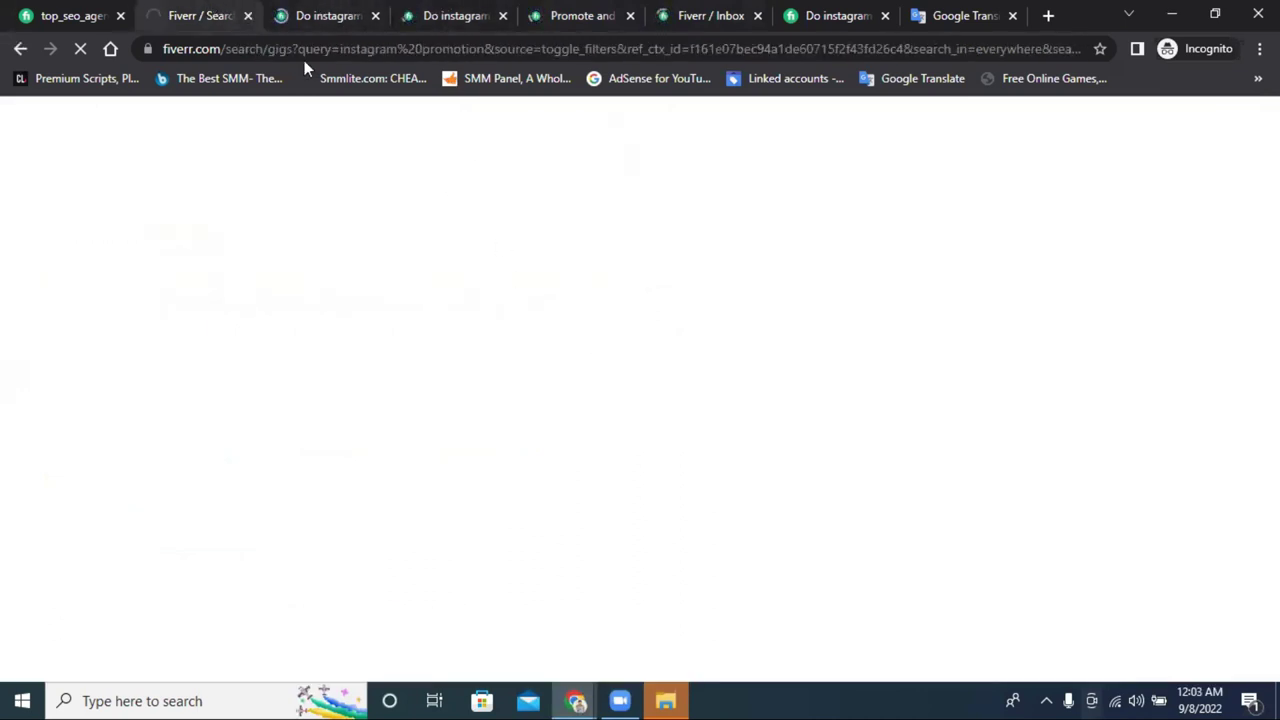
left_click(100, 8)
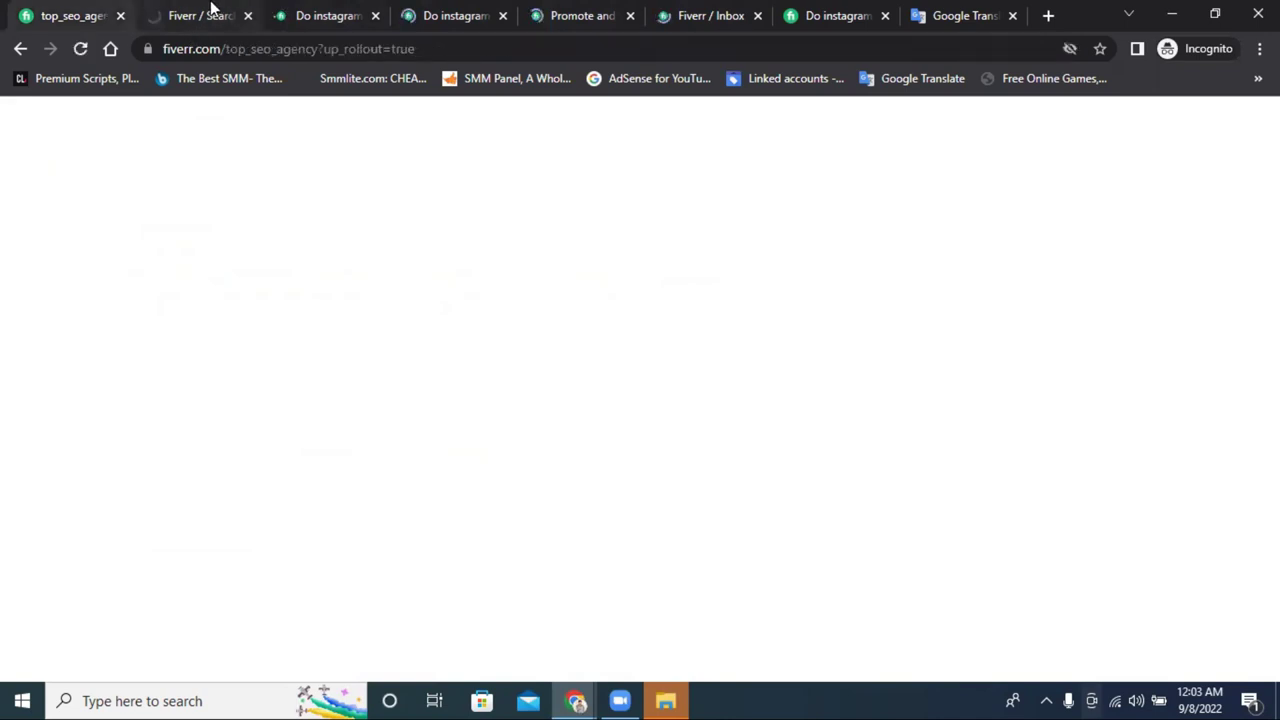
- Examine the competing gigs and their thumbnail images in the "instagram promotion" search results
left_click(205, 12)
left_click(57, 10)
left_click(197, 12)
scroll(259, 285, "up", 3)
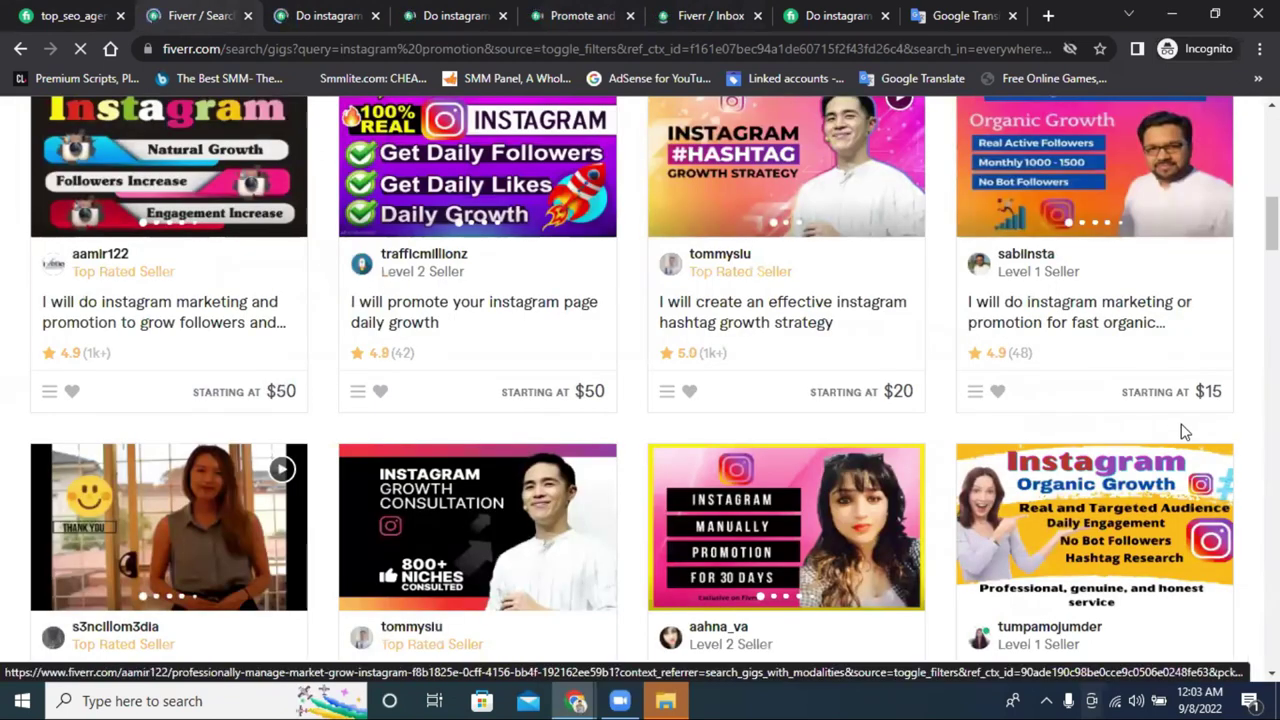
scroll(1183, 432, "up", 2)
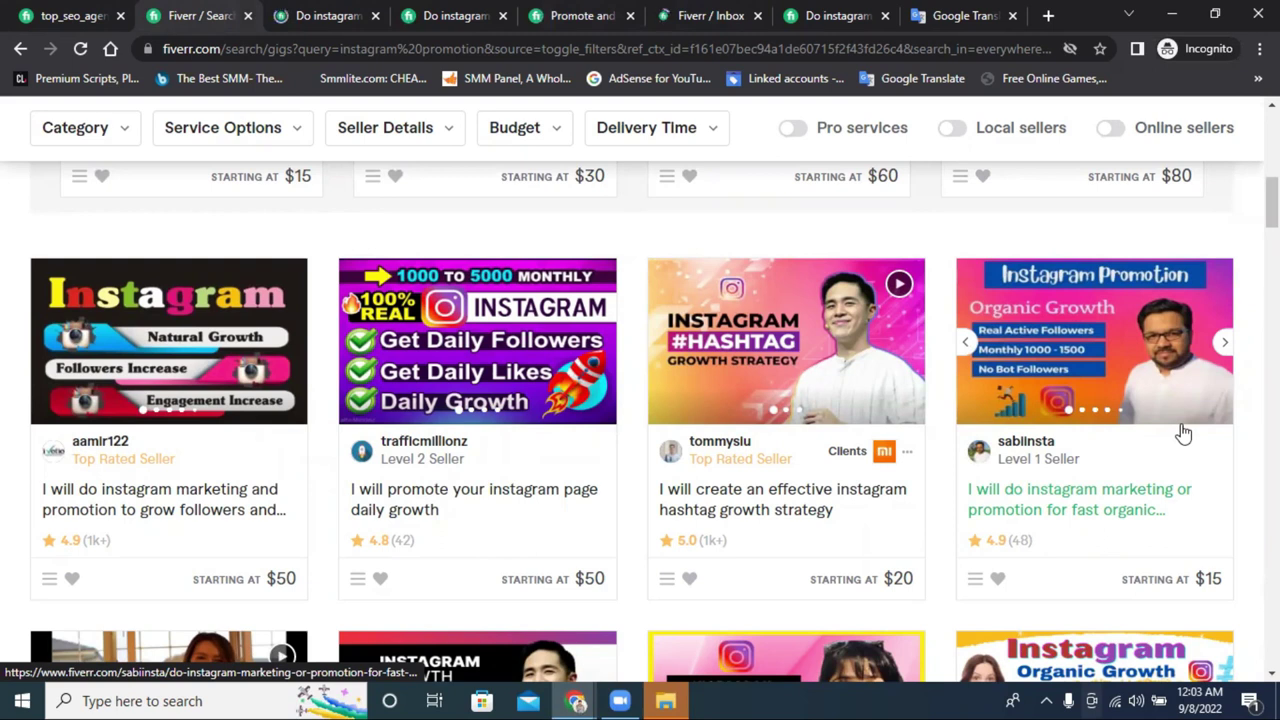
scroll(1143, 414, "up", 4)
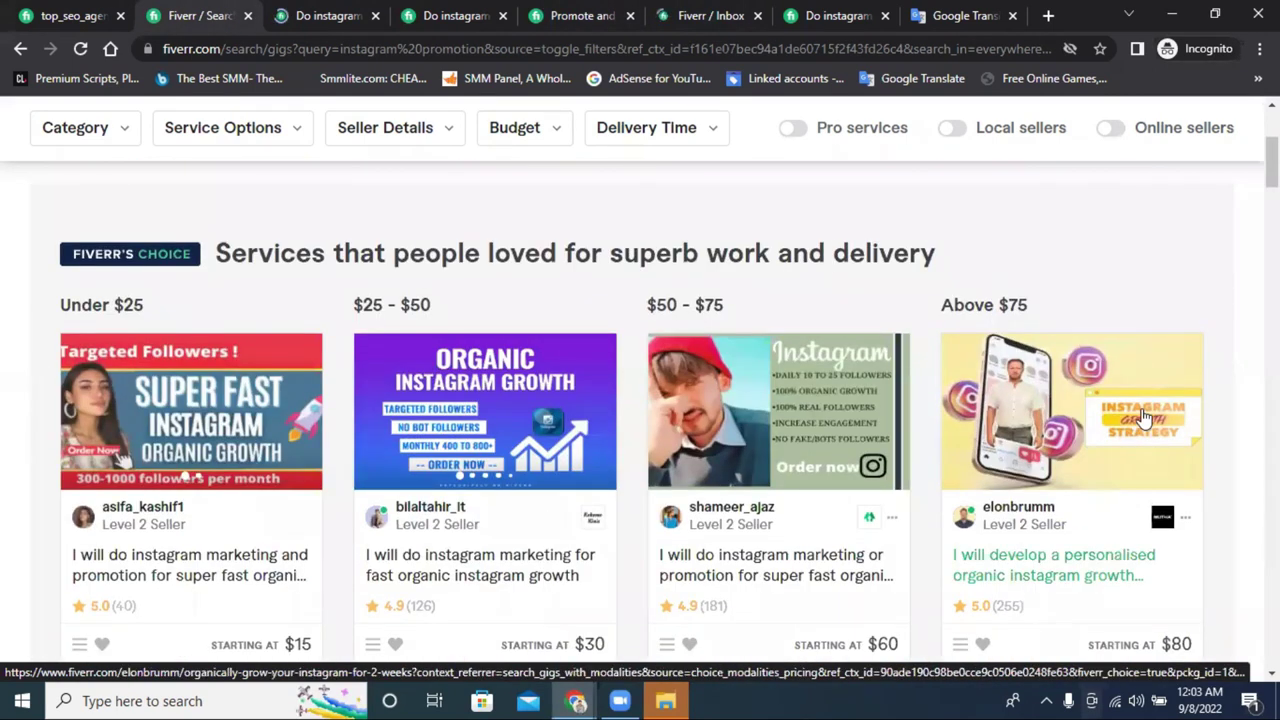
scroll(1143, 417, "down", 2)
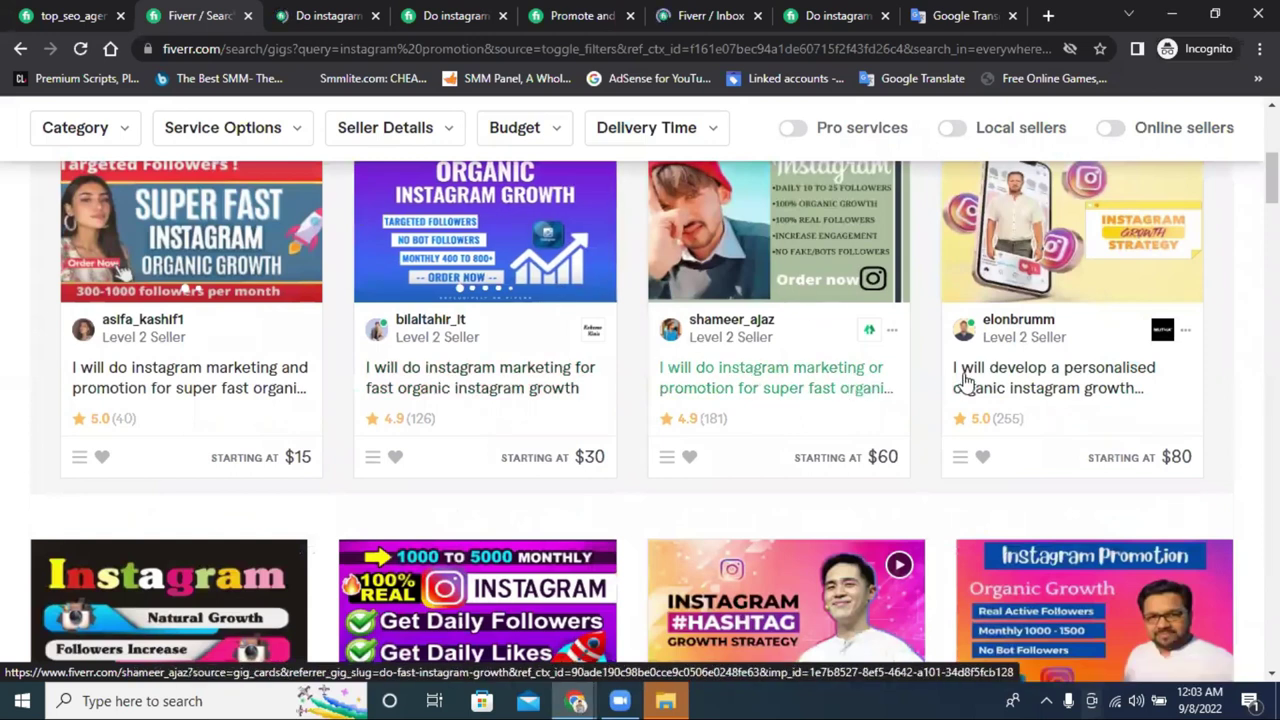
- Return from the search results to the seller profile page and open the account settings
scroll(1128, 613, "down", 5)
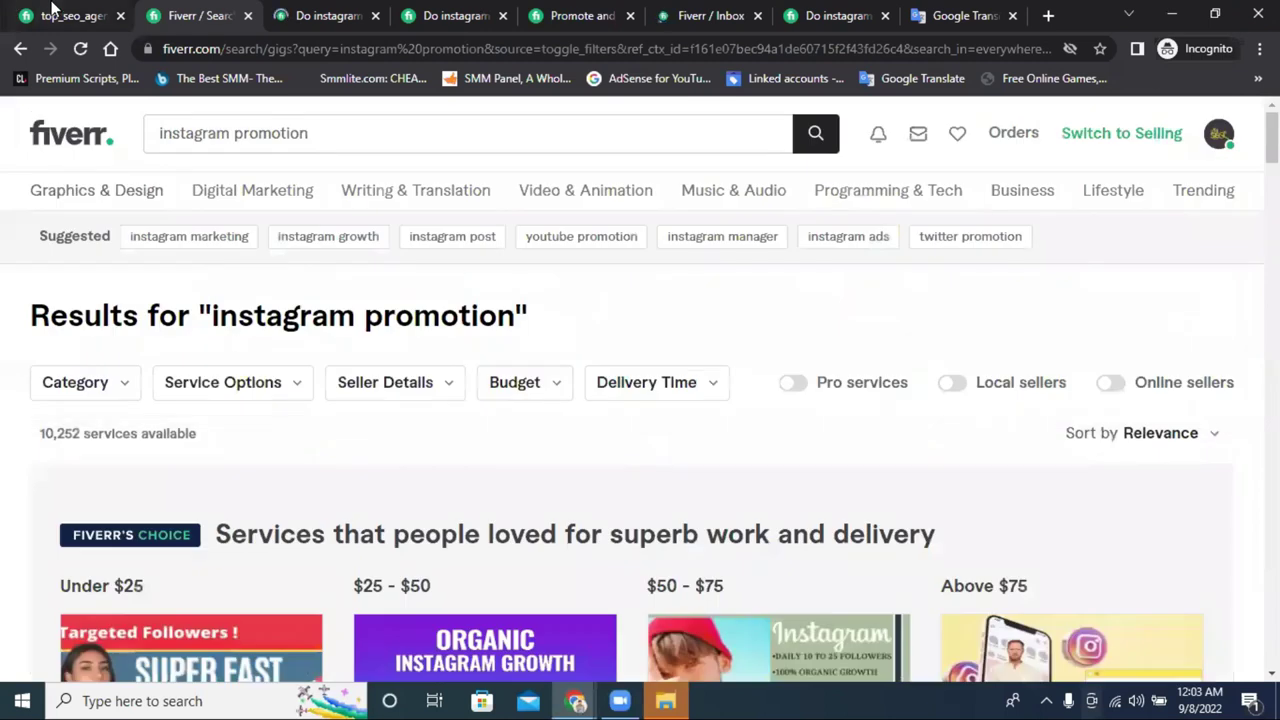
left_click(55, 12)
scroll(1100, 260, "up", 1)
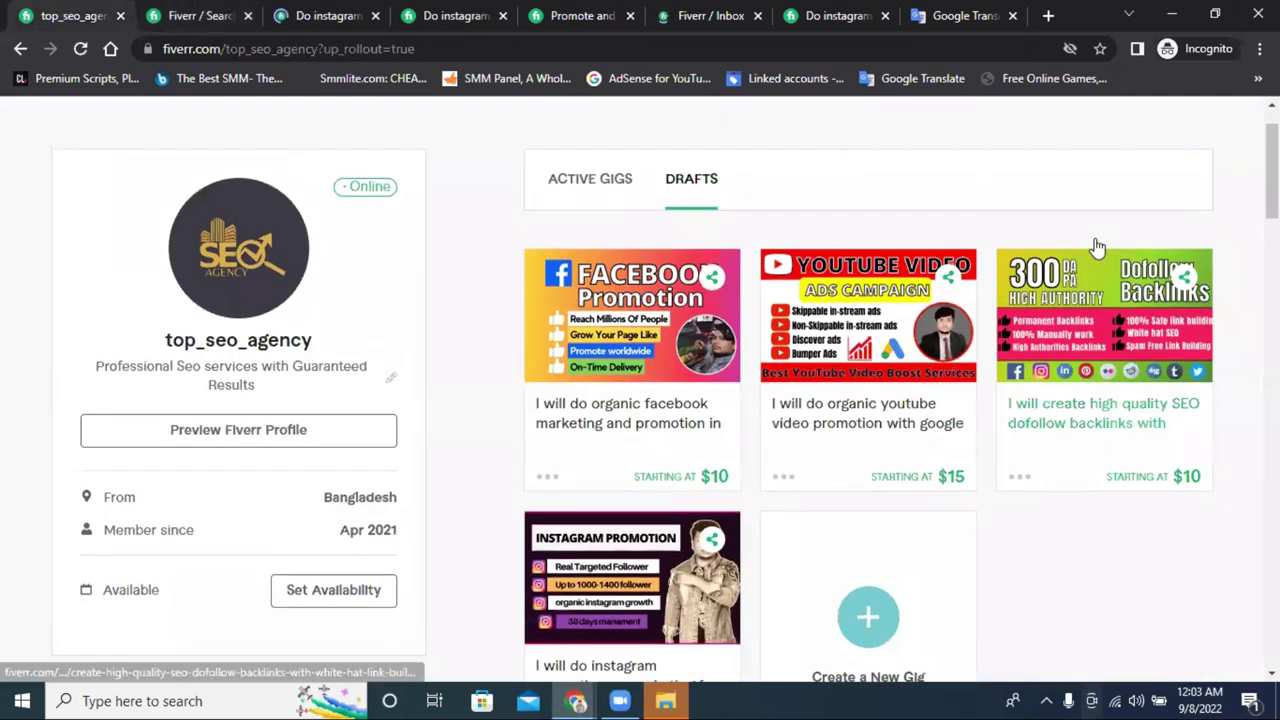
left_click(1201, 143)
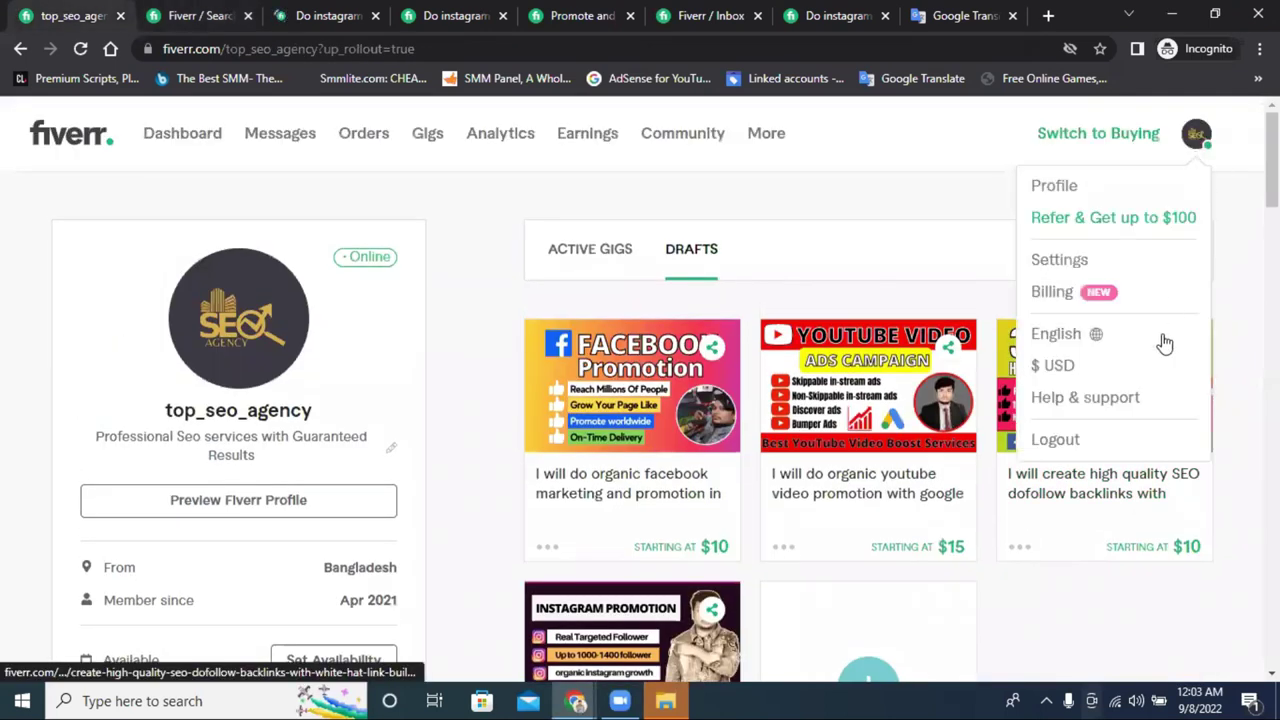
left_click(1057, 263)
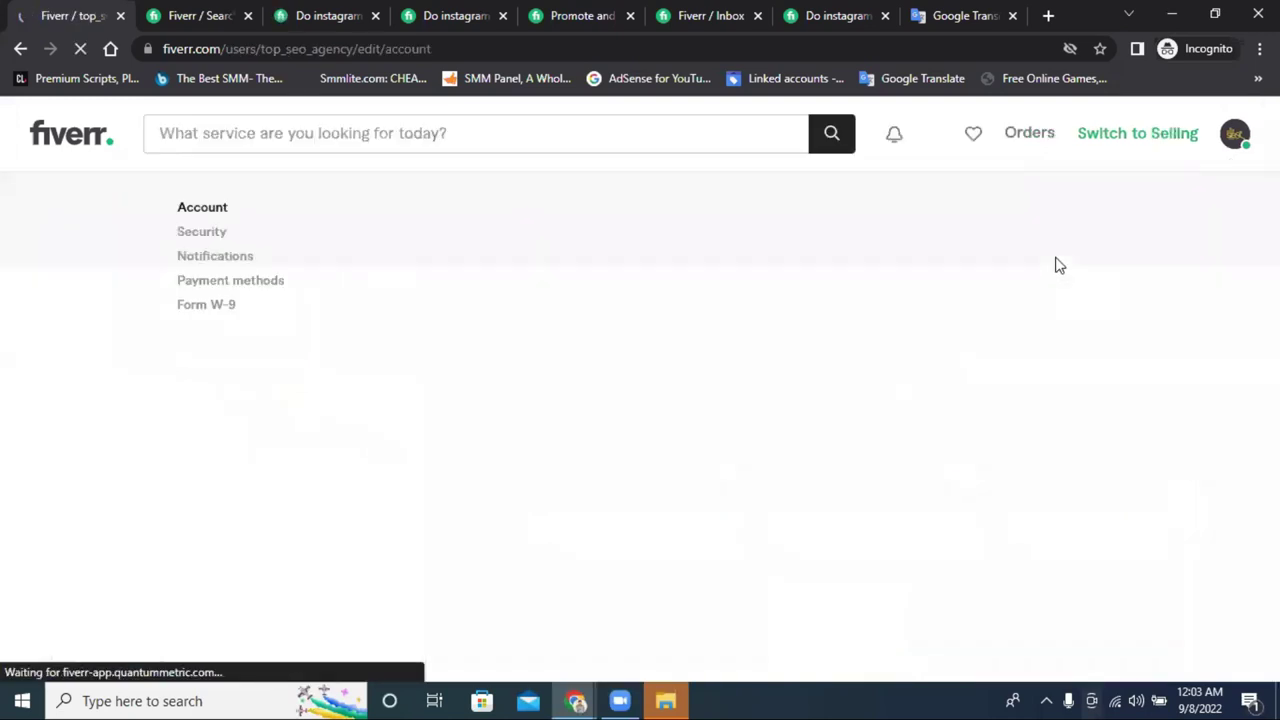
- Sign out the connected Chrome 104, Windows device in the account's Security settings
left_click(214, 238)
scroll(1100, 455, "down", 5)
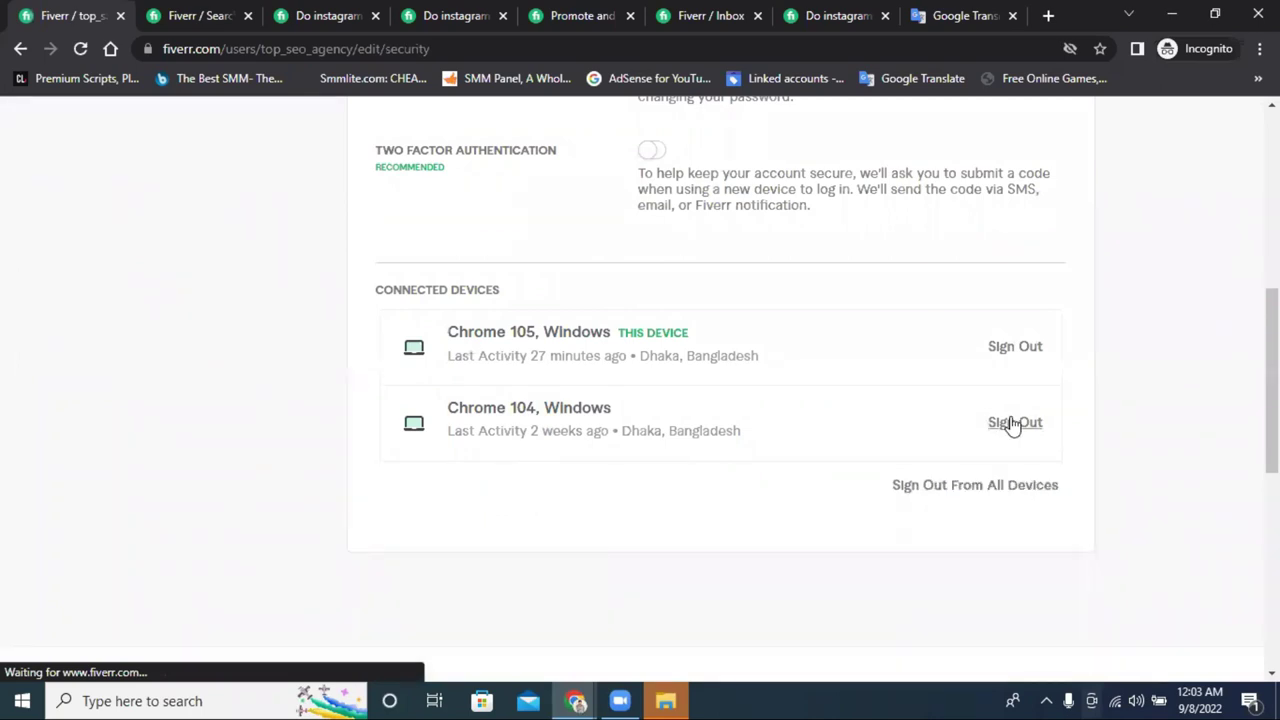
left_click(1012, 347)
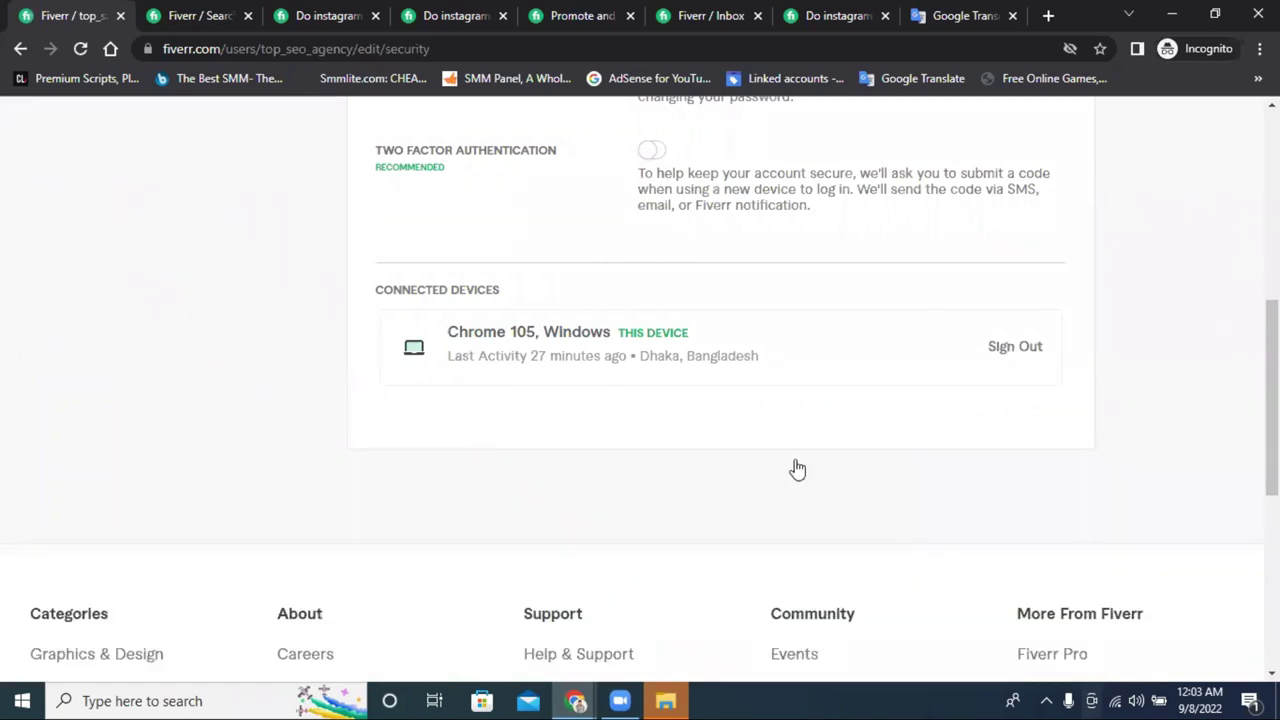
left_click(765, 459)
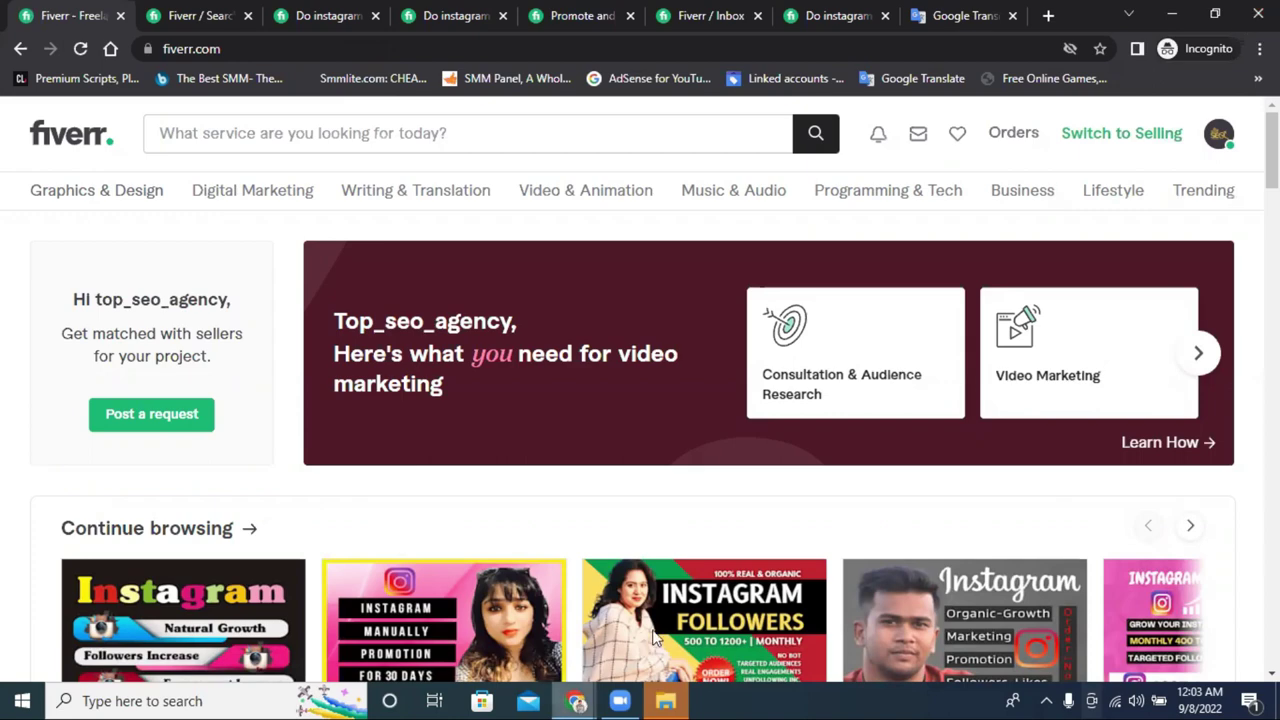
- Switch to the INSTAGRAM PROMOTION design in Canva, group its frame, texts, icons and portrait, and move the group aside
key("alt+Tab")
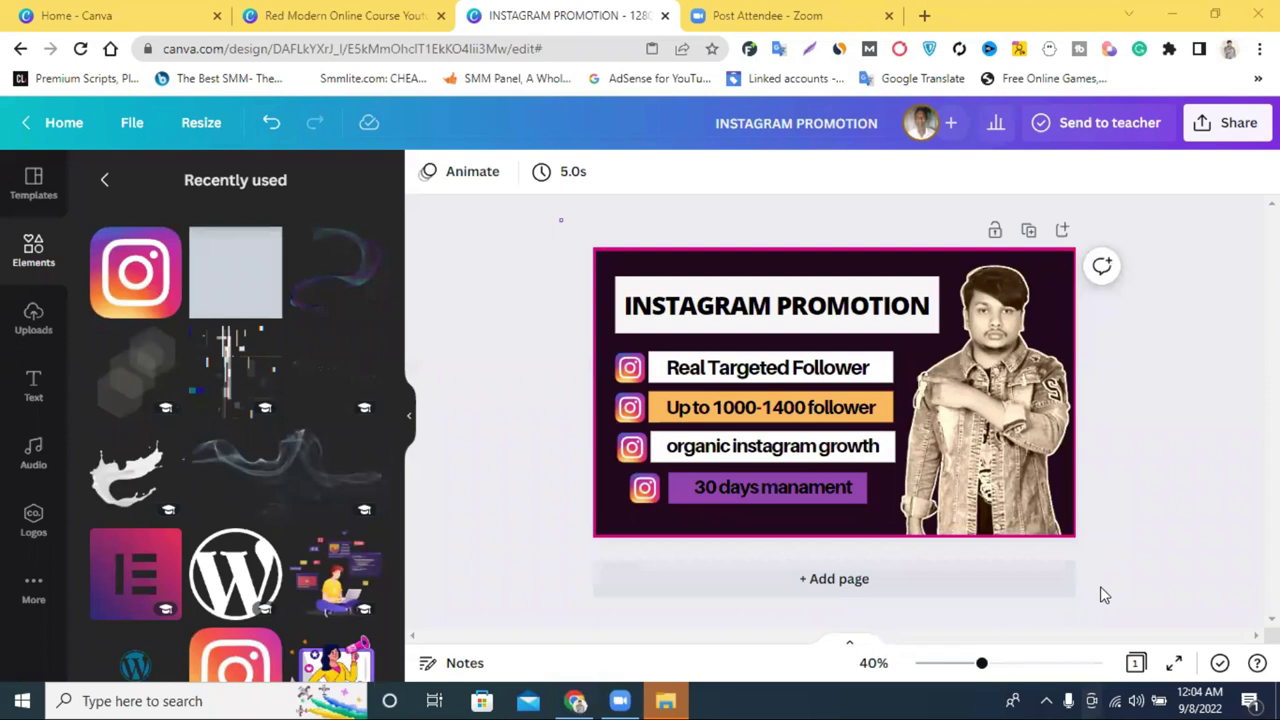
left_click_drag(1104, 595, 1078, 535)
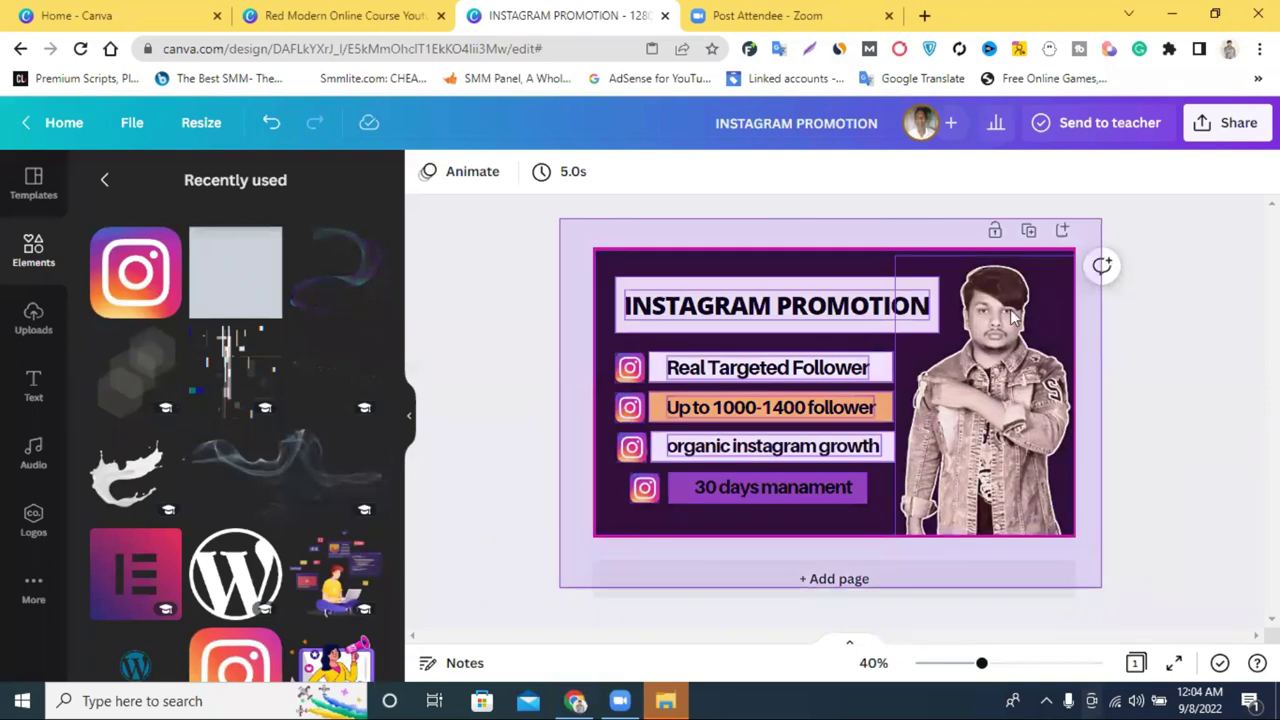
left_click_drag(1014, 315, 1019, 355)
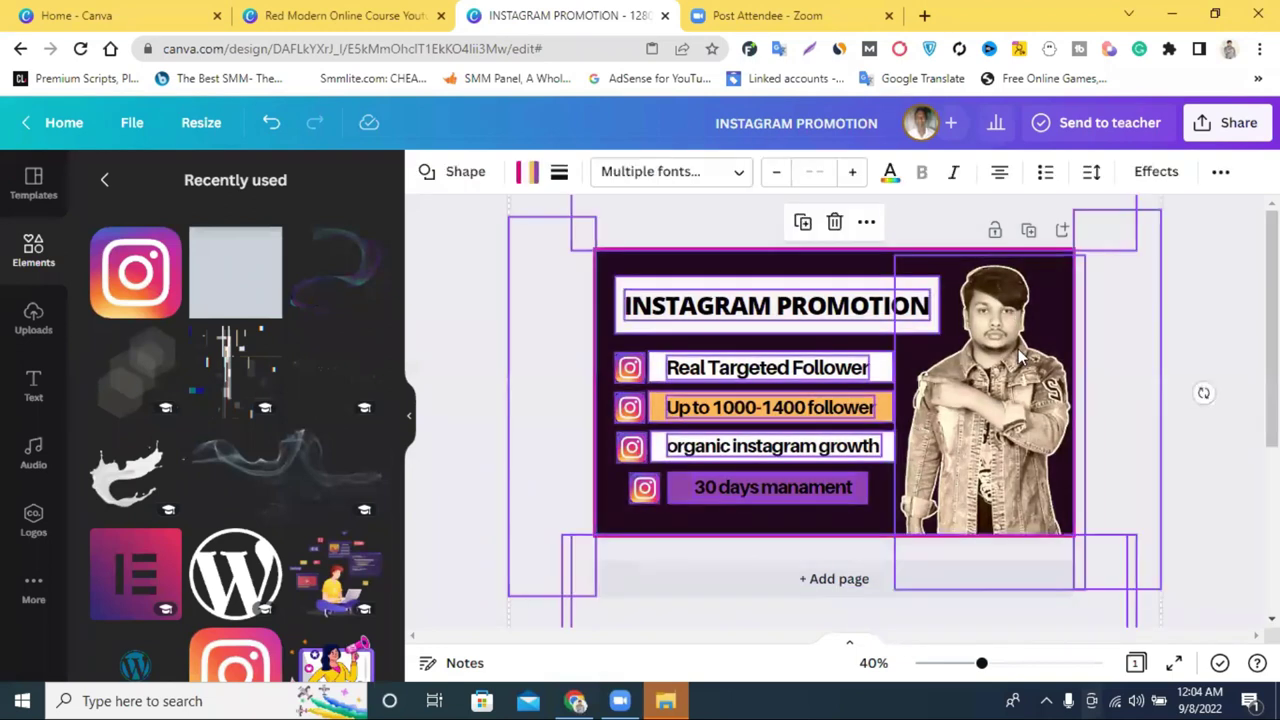
left_click(1223, 175)
left_click(990, 217)
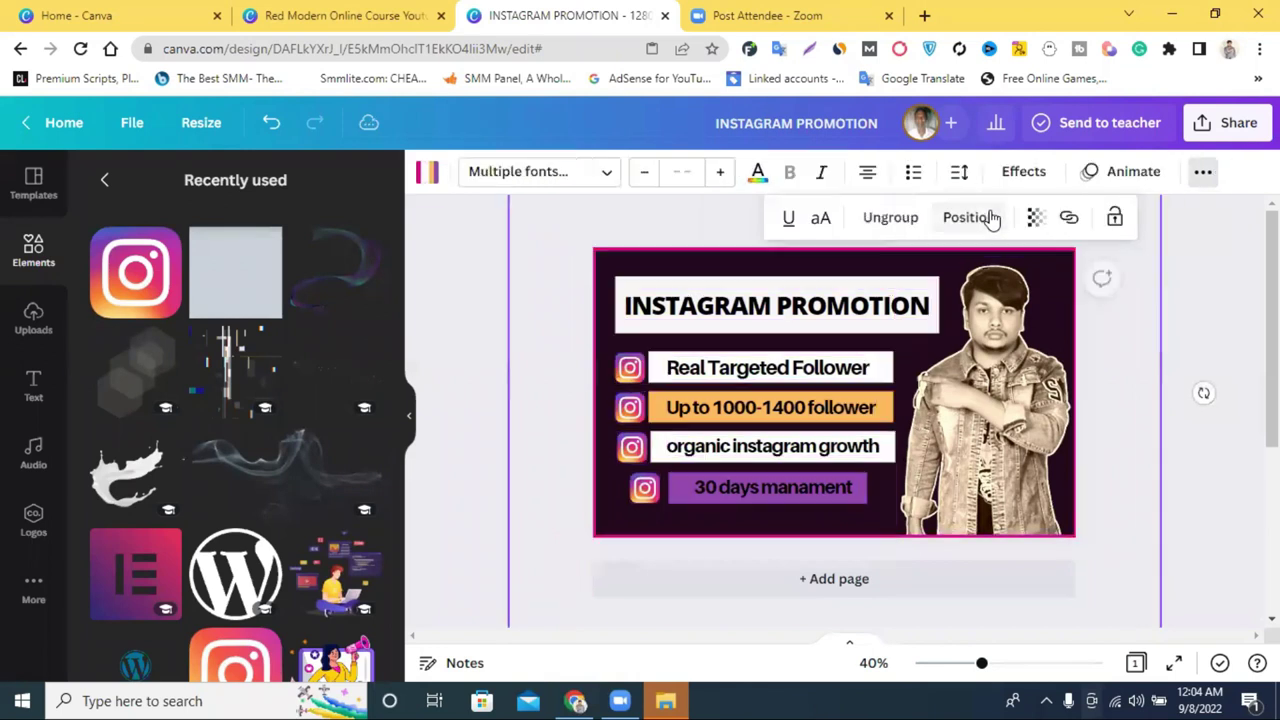
left_click(1024, 382)
left_click_drag(1024, 382, 730, 408)
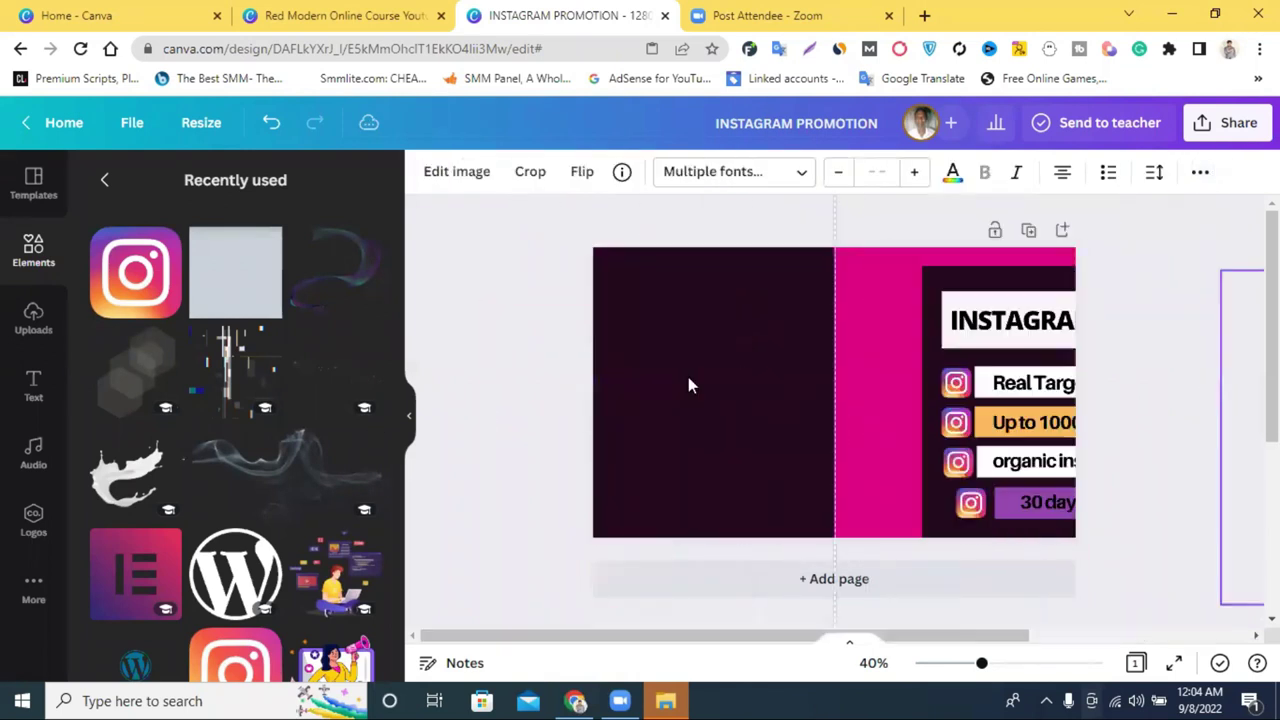
- Cut the grouped design elements from the page, leaving only the dark background
right_click(935, 365)
left_click(986, 339)
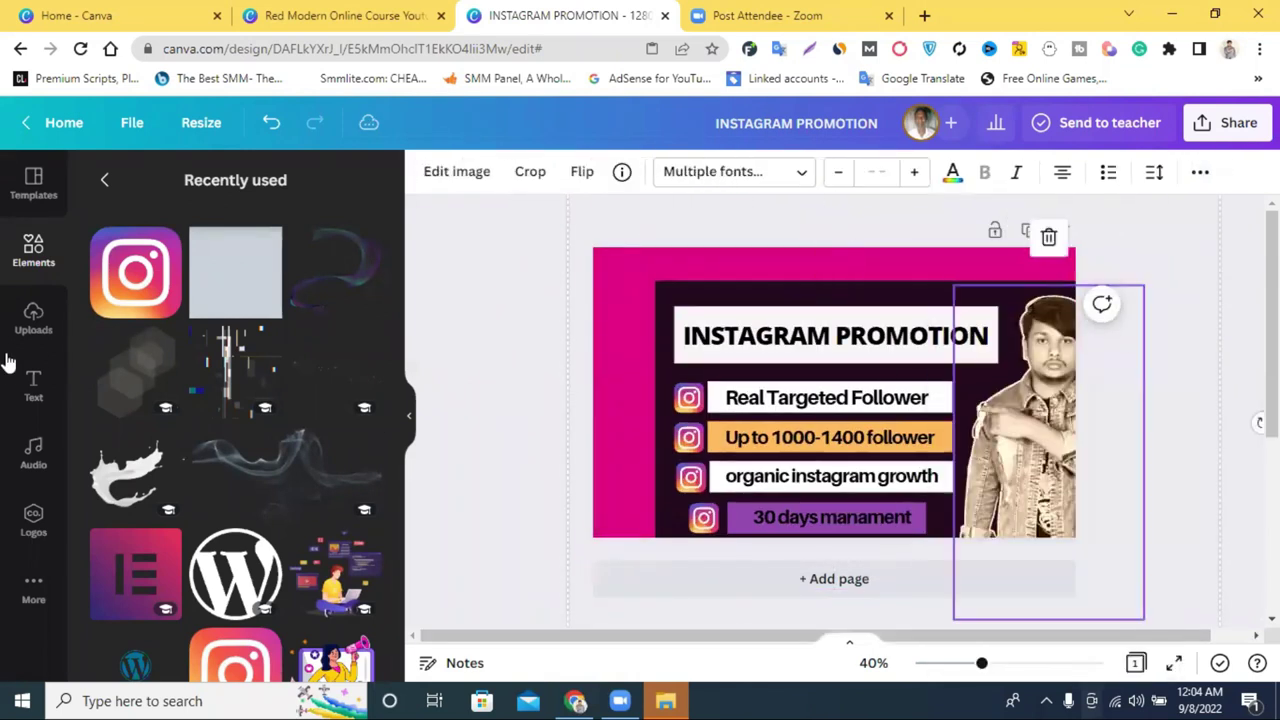
key("Delete")
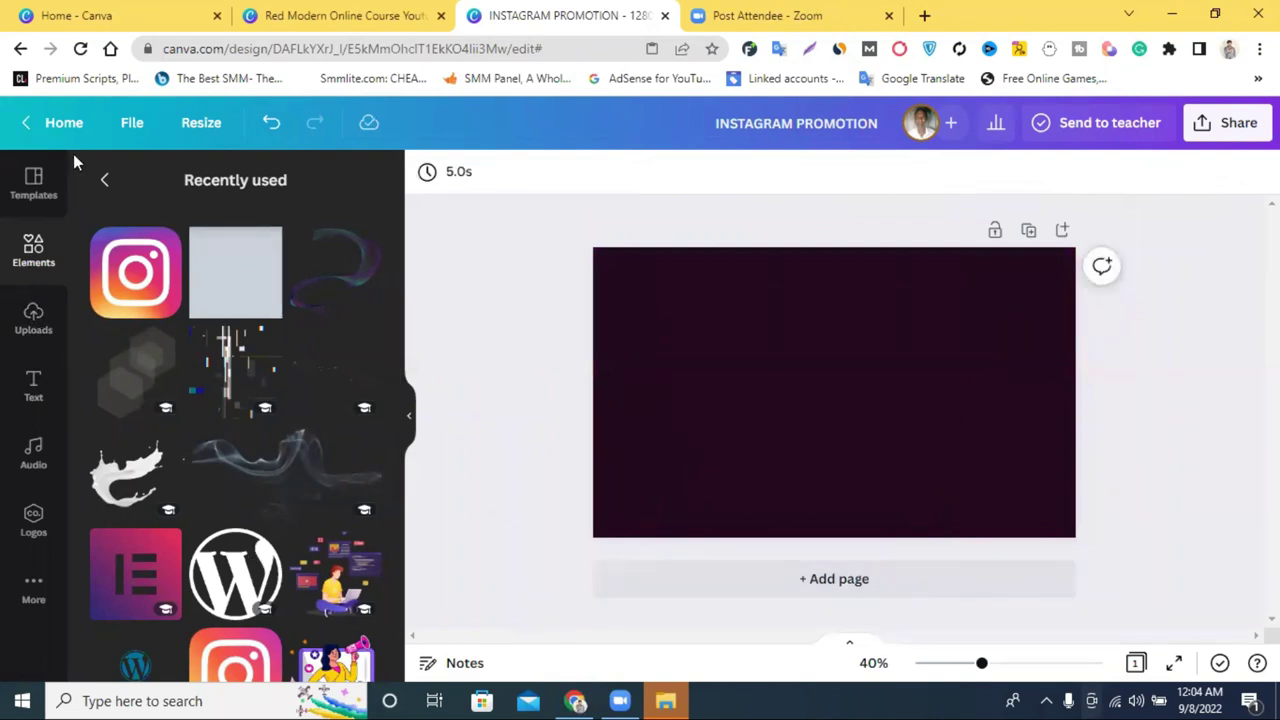
- Search the elements for "instagram background", add the orange-to-purple gradient and enlarge it to cover the page
left_click(17, 260)
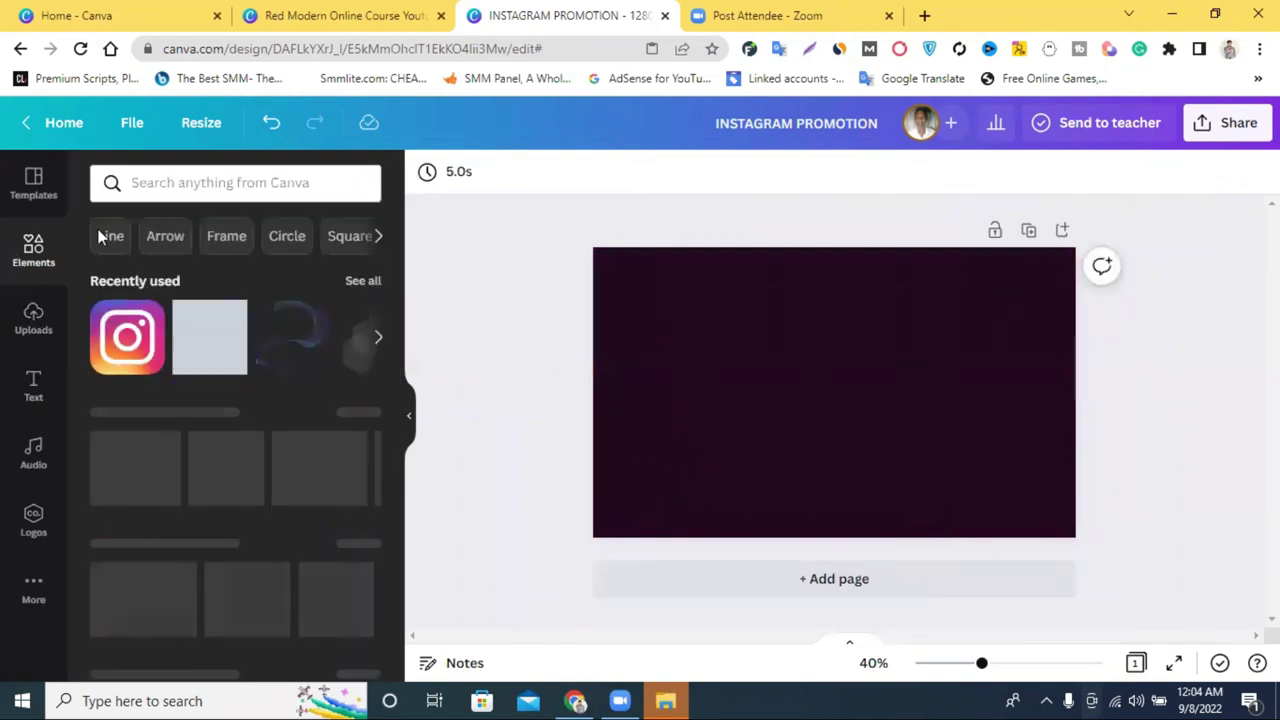
left_click(149, 182)
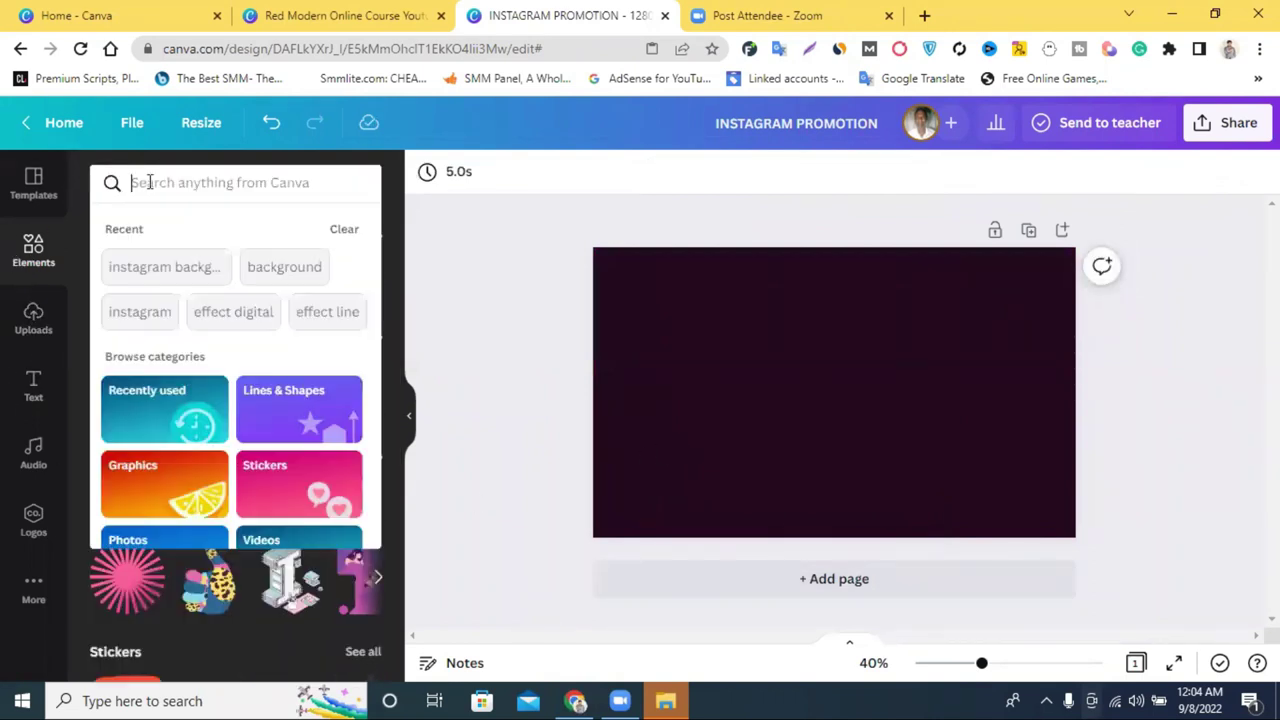
left_click(171, 266)
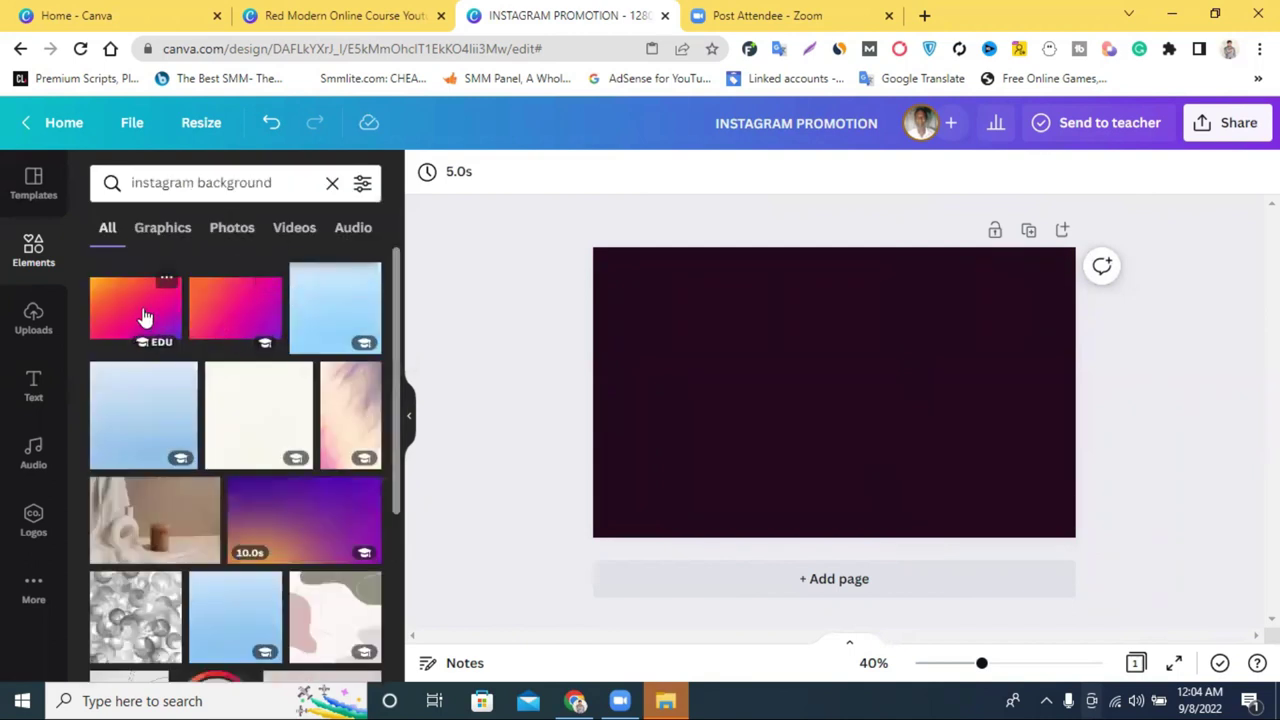
left_click(145, 317)
left_click_drag(886, 391, 854, 366)
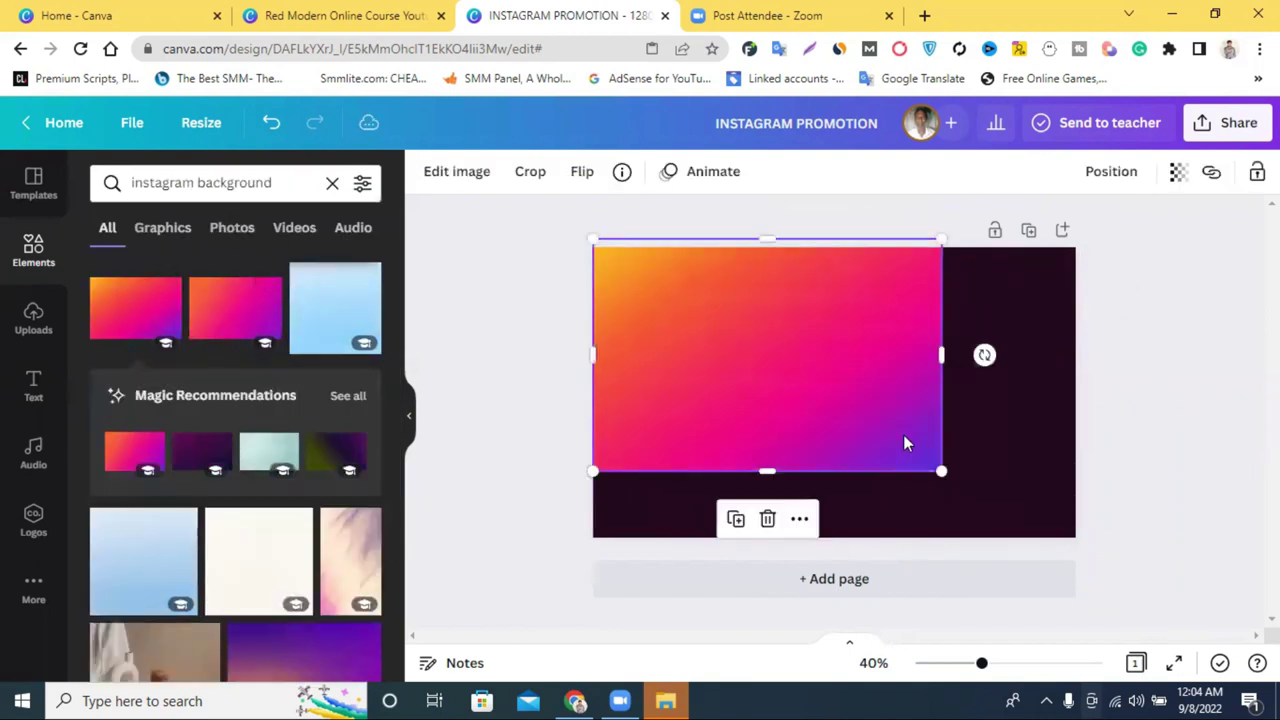
left_click_drag(962, 485, 1105, 570)
- Set the gradient as the page background and paste the grouped design back, centred on the page
right_click(749, 328)
left_click(818, 386)
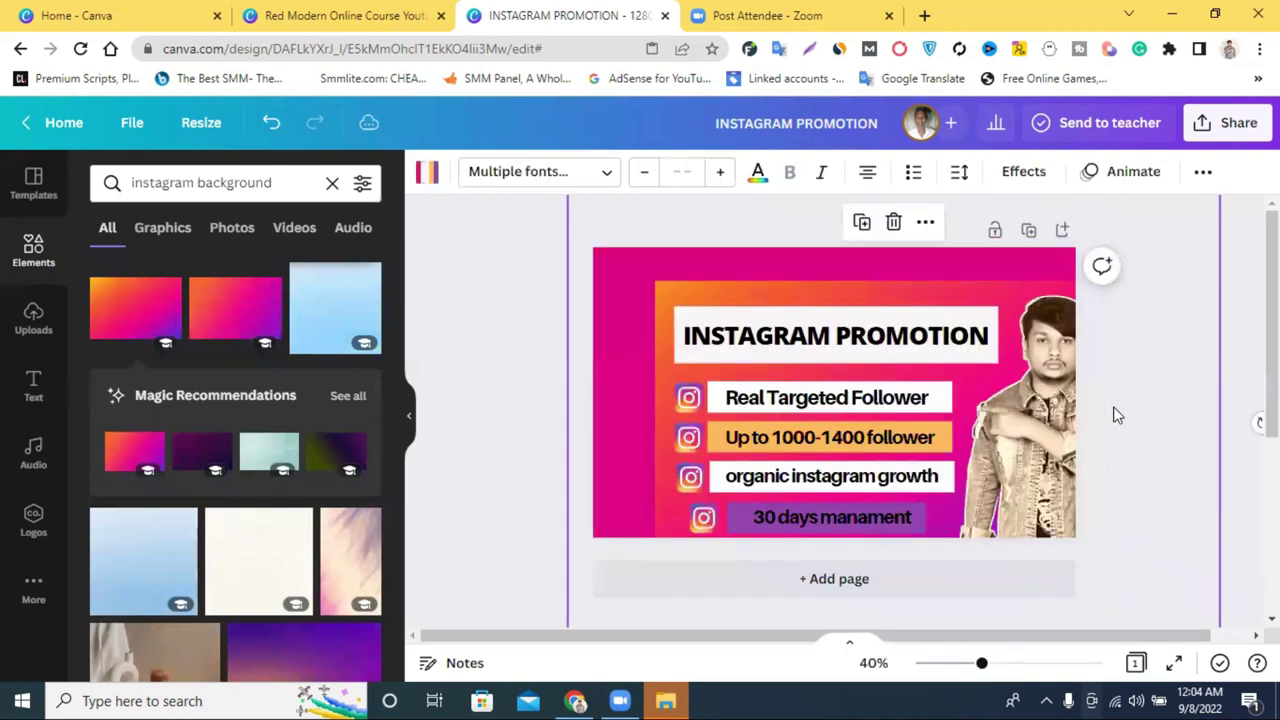
left_click_drag(860, 390, 818, 368)
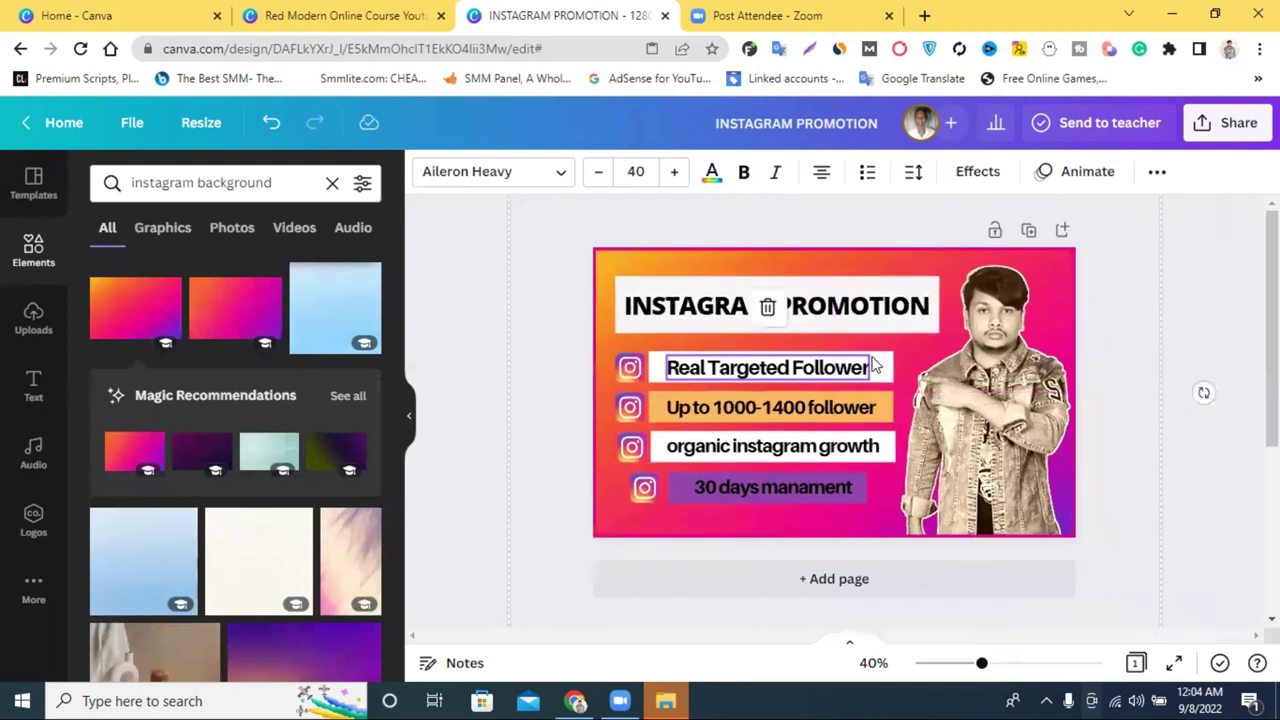
left_click(1229, 302)
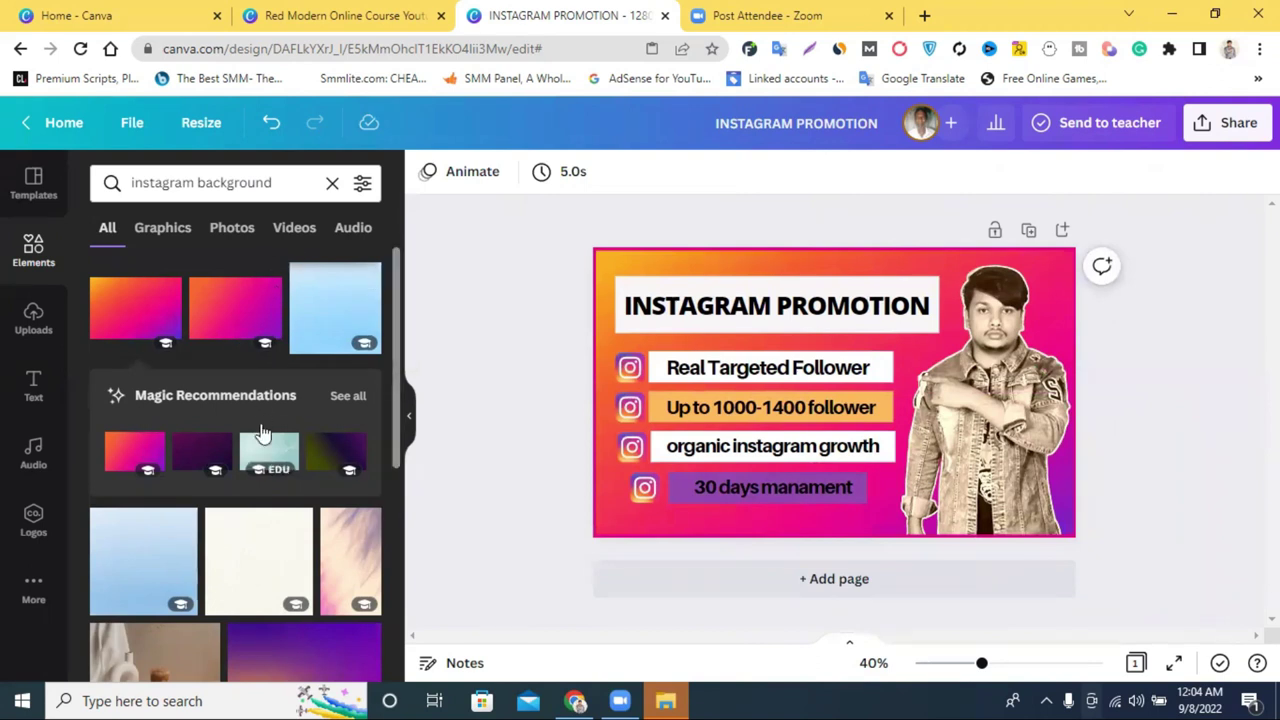
- Browse all Magic Recommendations for backgrounds similar to the gradient
left_click(347, 397)
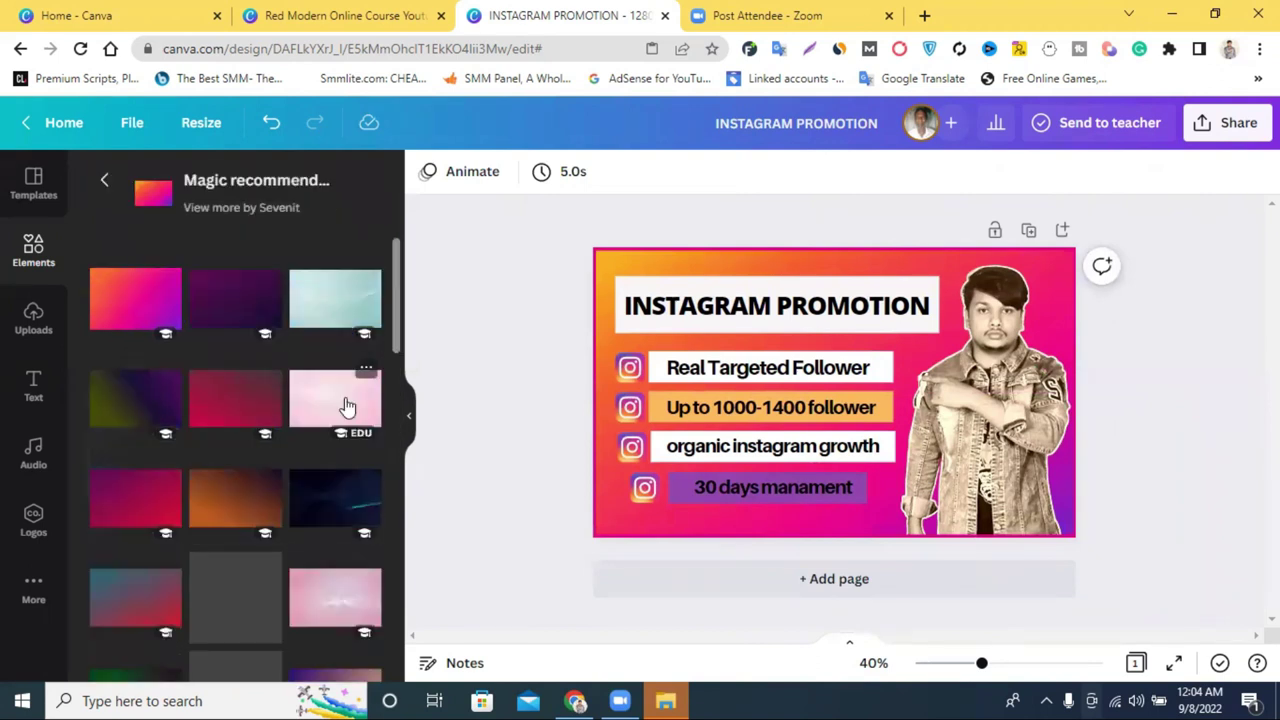
scroll(347, 405, "down", 3)
scroll(347, 405, "down", 2)
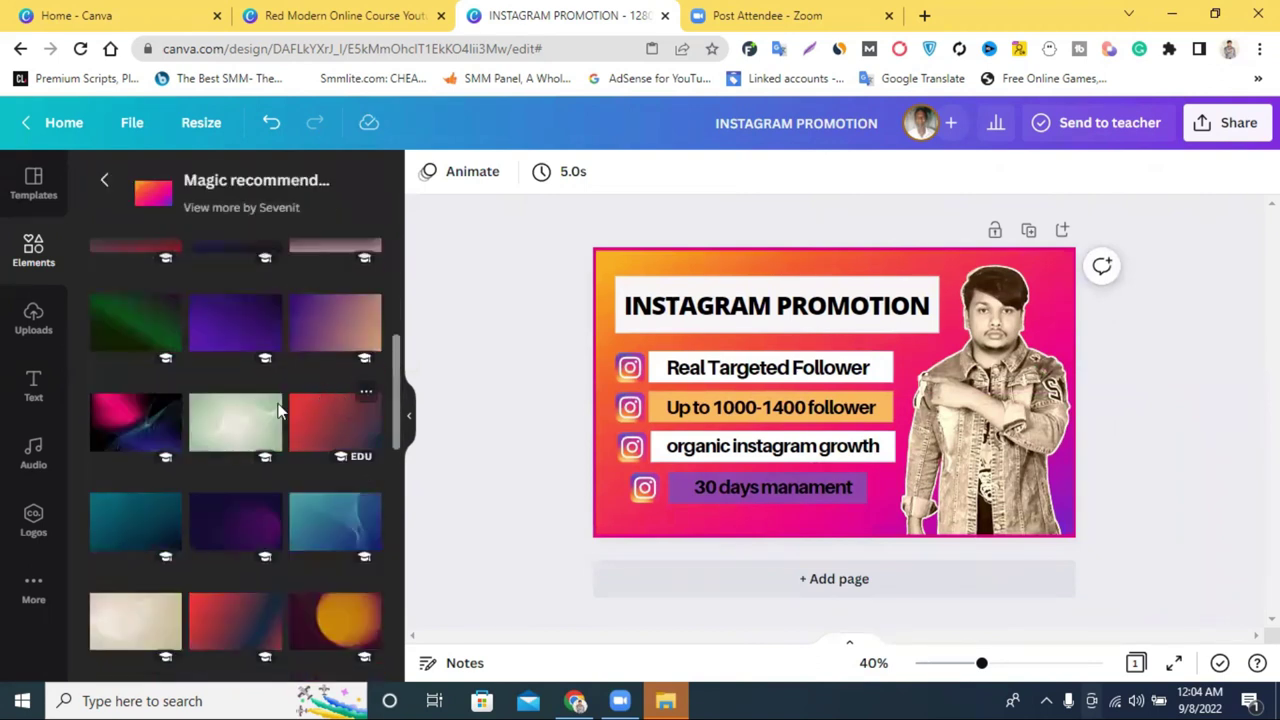
scroll(295, 500, "down", 3)
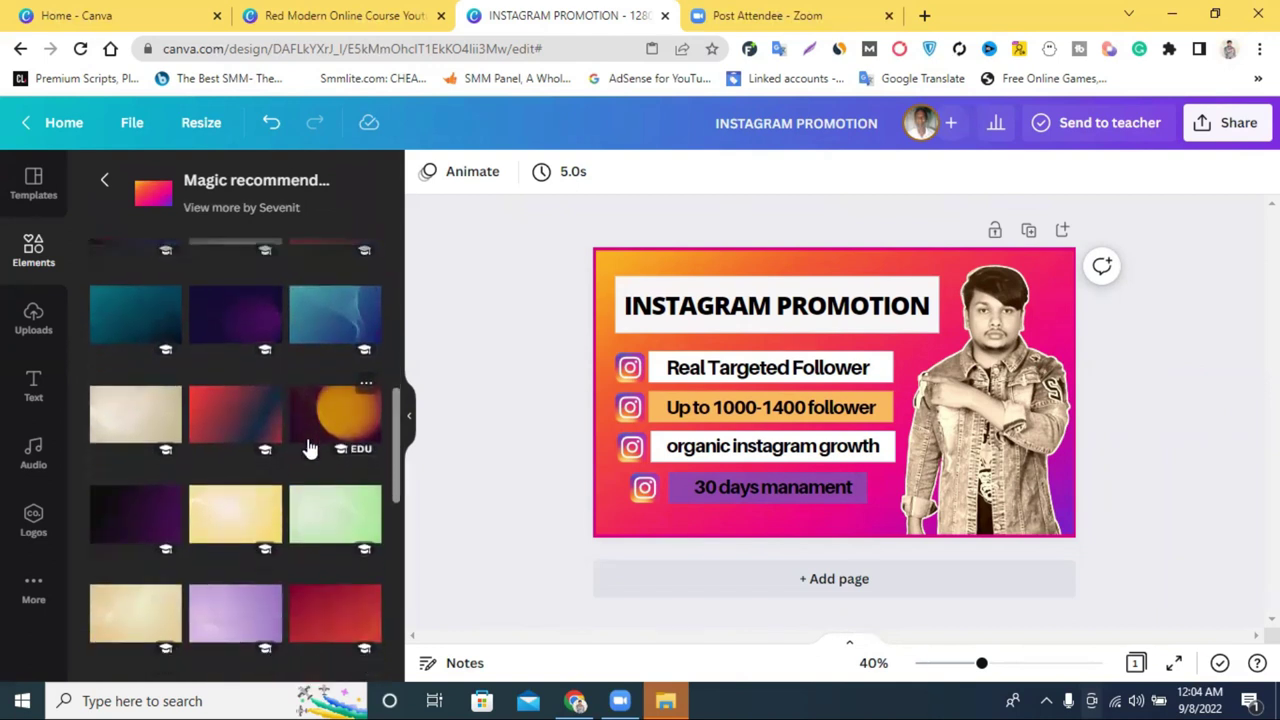
scroll(310, 447, "down", 5)
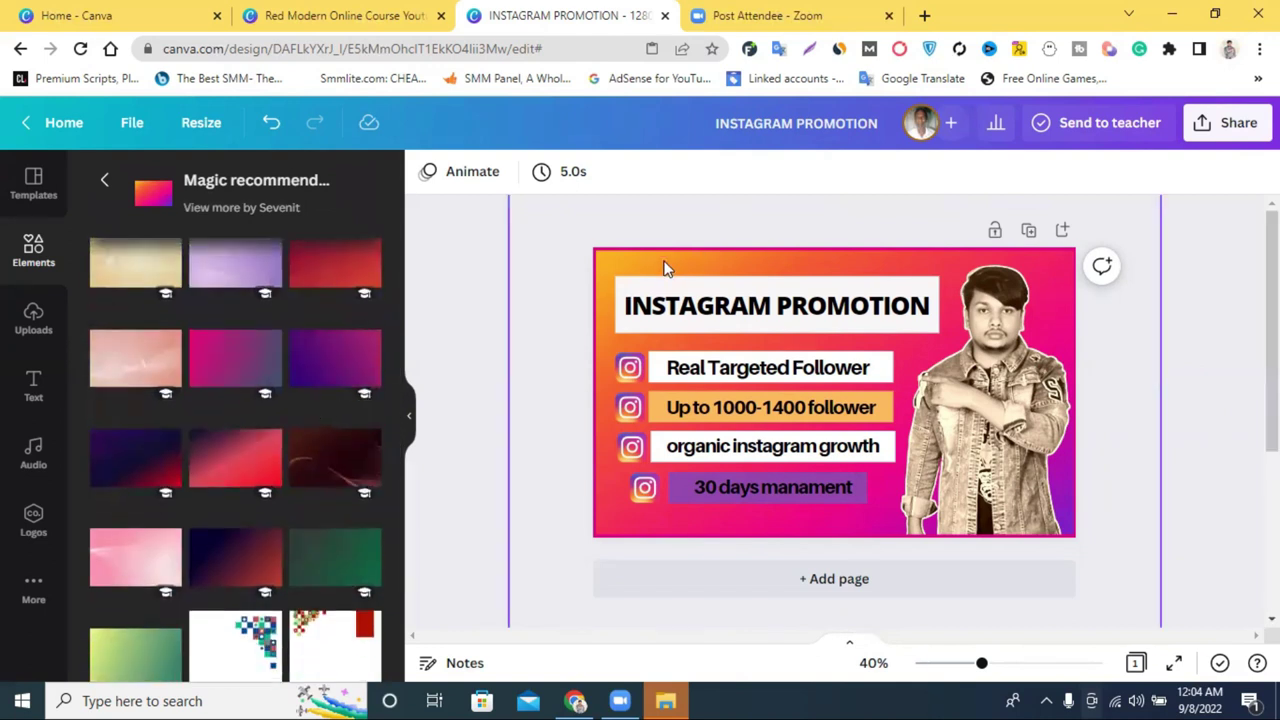
- Move the grouped design off the background, set the gradient's saturation to 15, and cut the group from the page
left_click(667, 268)
left_click_drag(770, 328, 934, 374)
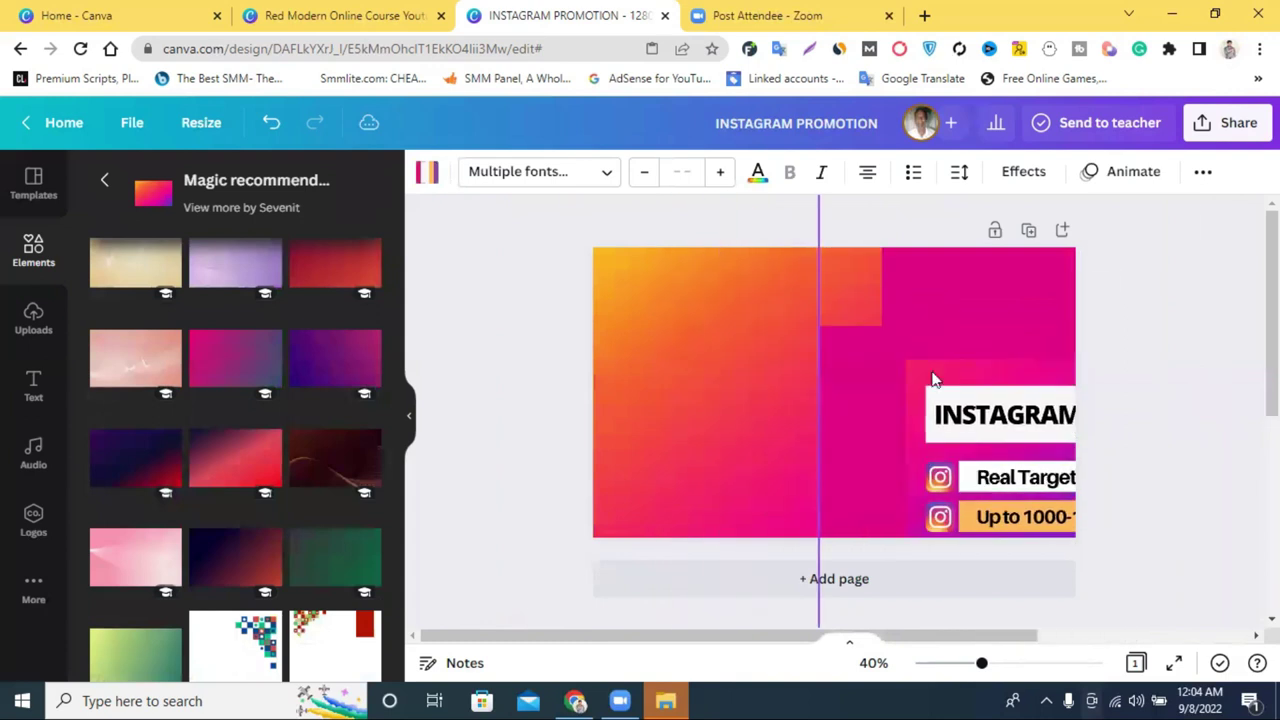
left_click(660, 302)
left_click(505, 175)
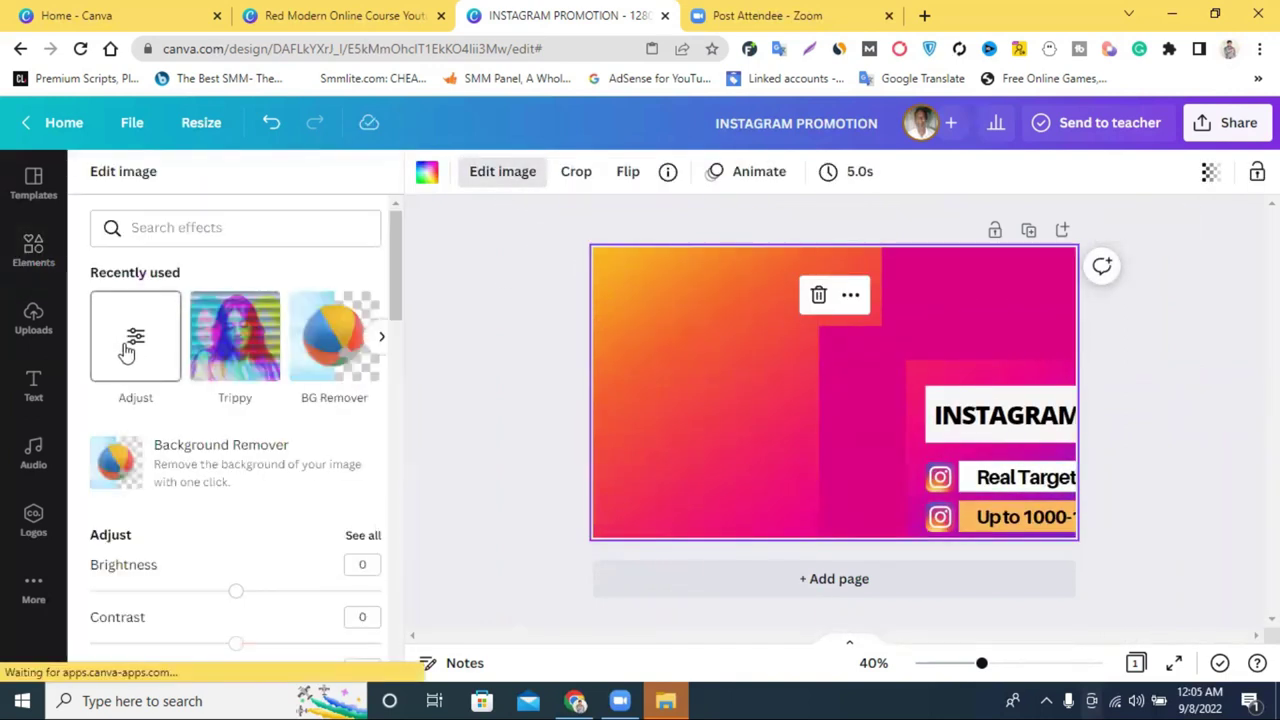
left_click(138, 340)
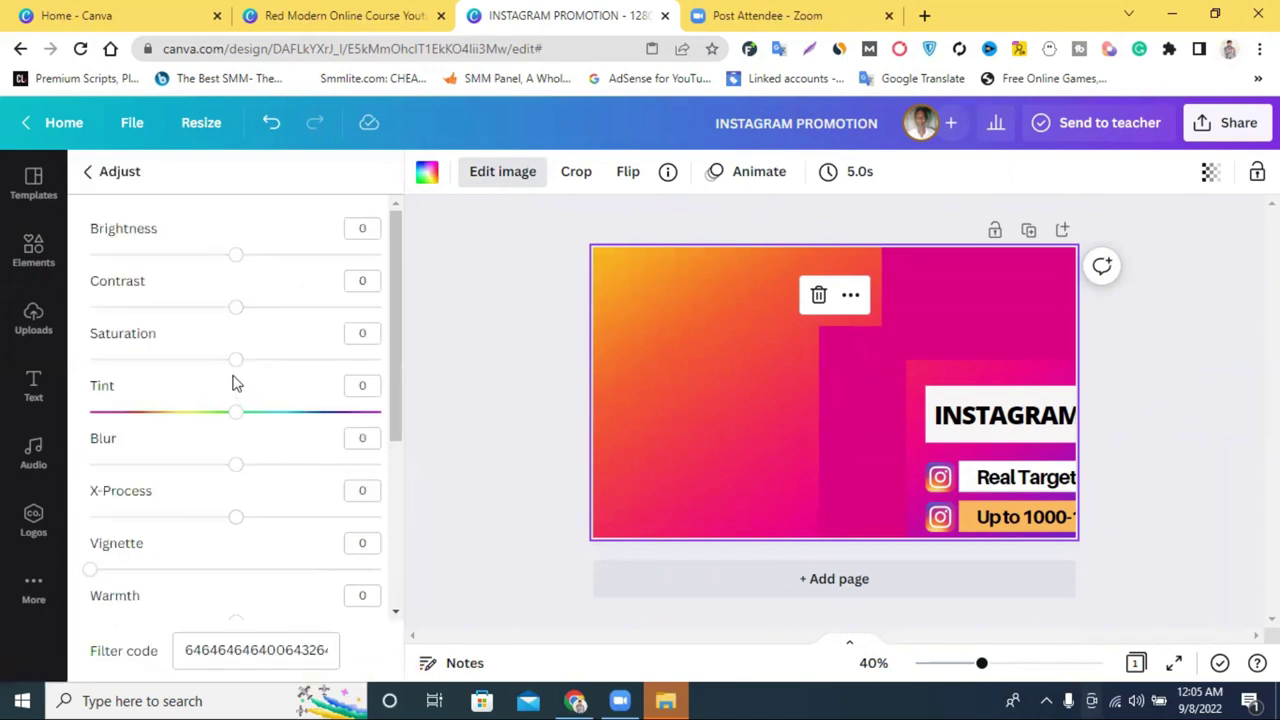
mouse_move(249, 370)
left_mouse_down()
mouse_move(337, 371)
mouse_move(214, 366)
mouse_move(361, 374)
mouse_move(154, 360)
mouse_move(255, 361)
left_mouse_up()
left_click(851, 422)
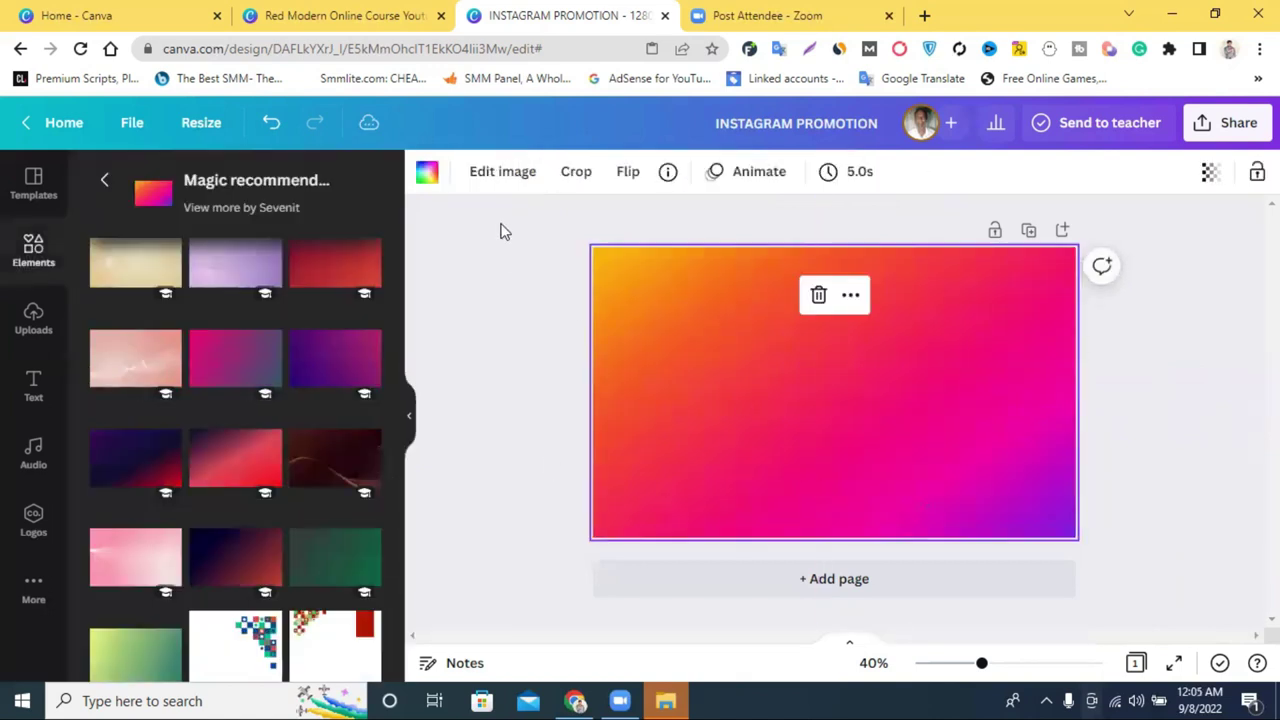
- Adjust the gradient background with brightness 17 and raise its contrast beyond 31
left_click(471, 178)
left_click(137, 337)
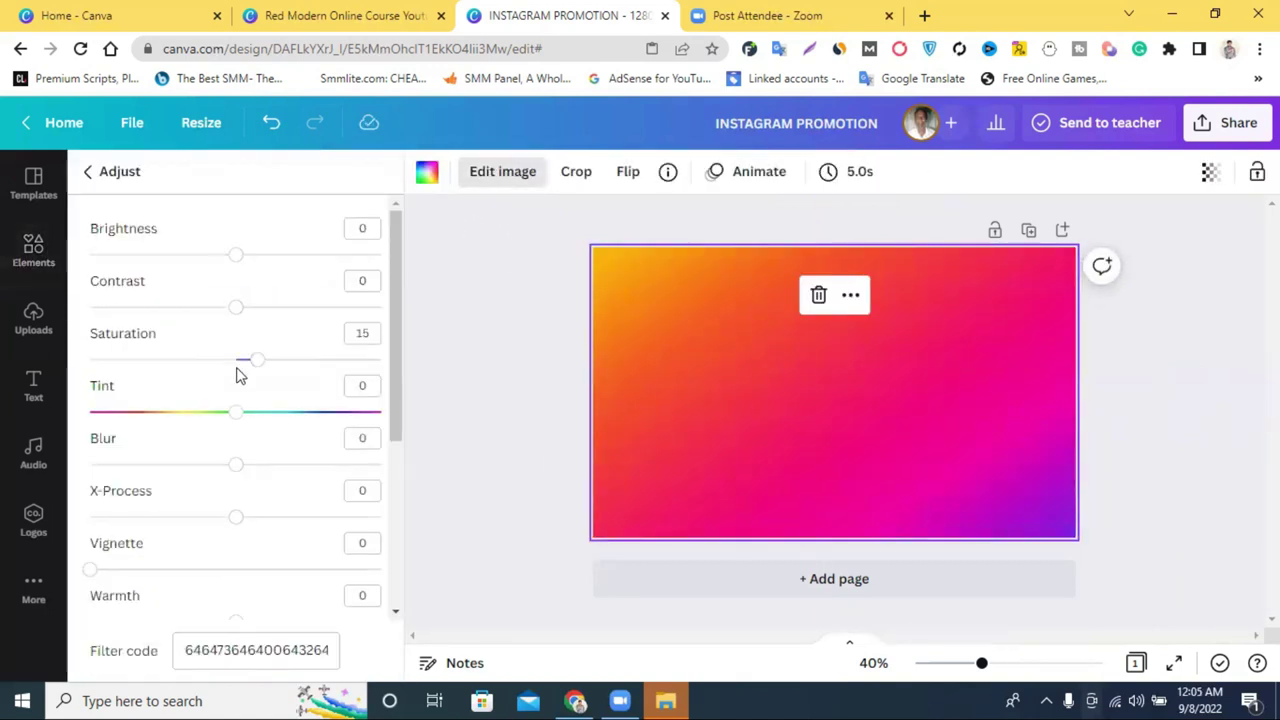
left_click_drag(251, 317, 283, 316)
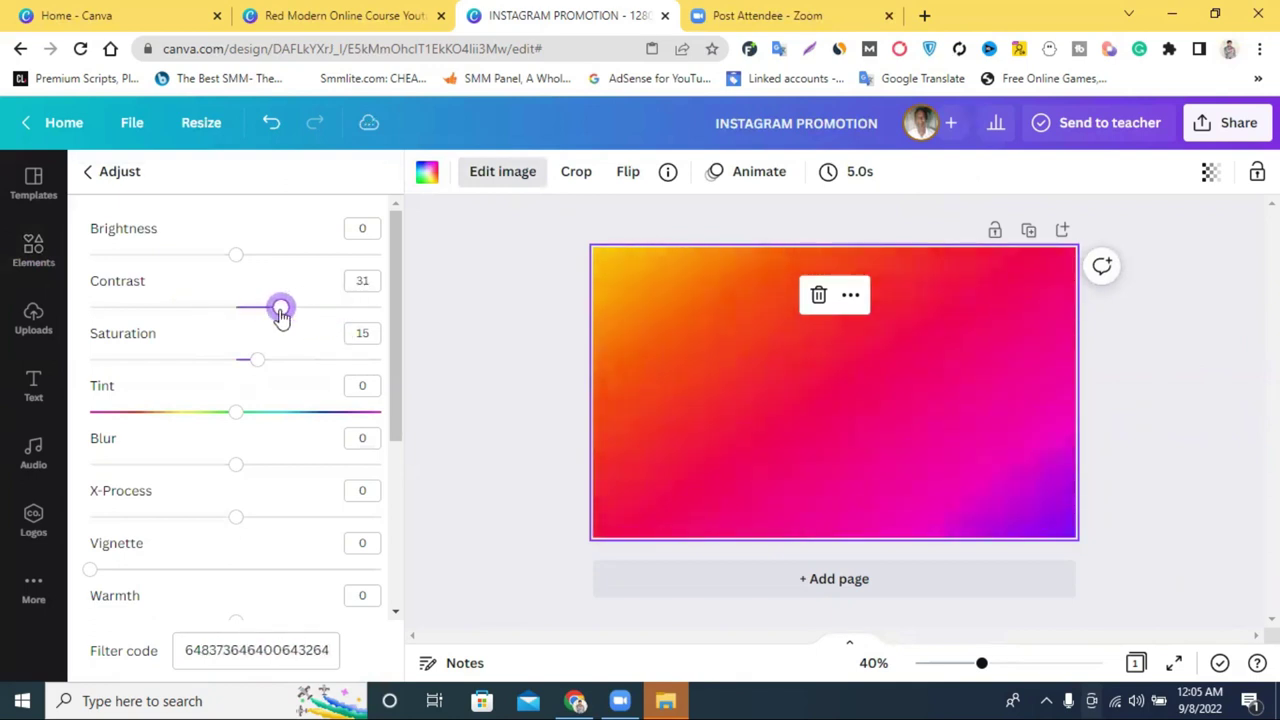
mouse_move(238, 256)
left_mouse_down()
mouse_move(289, 251)
mouse_move(203, 251)
mouse_move(261, 258)
left_mouse_up()
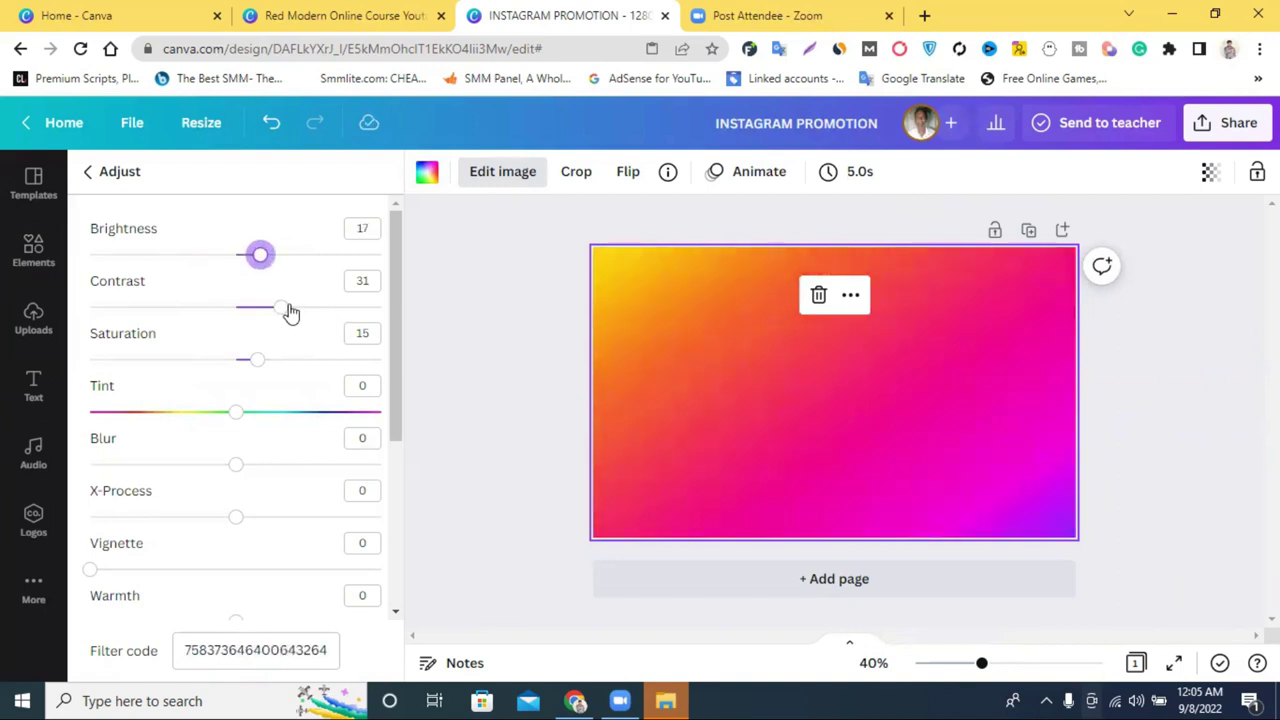
left_click_drag(287, 313, 313, 311)
- Paste the grouped design back onto the adjusted background and centre it so its pink frame matches the page edges
right_click(706, 386)
left_click(752, 437)
left_click_drag(984, 430, 925, 397)
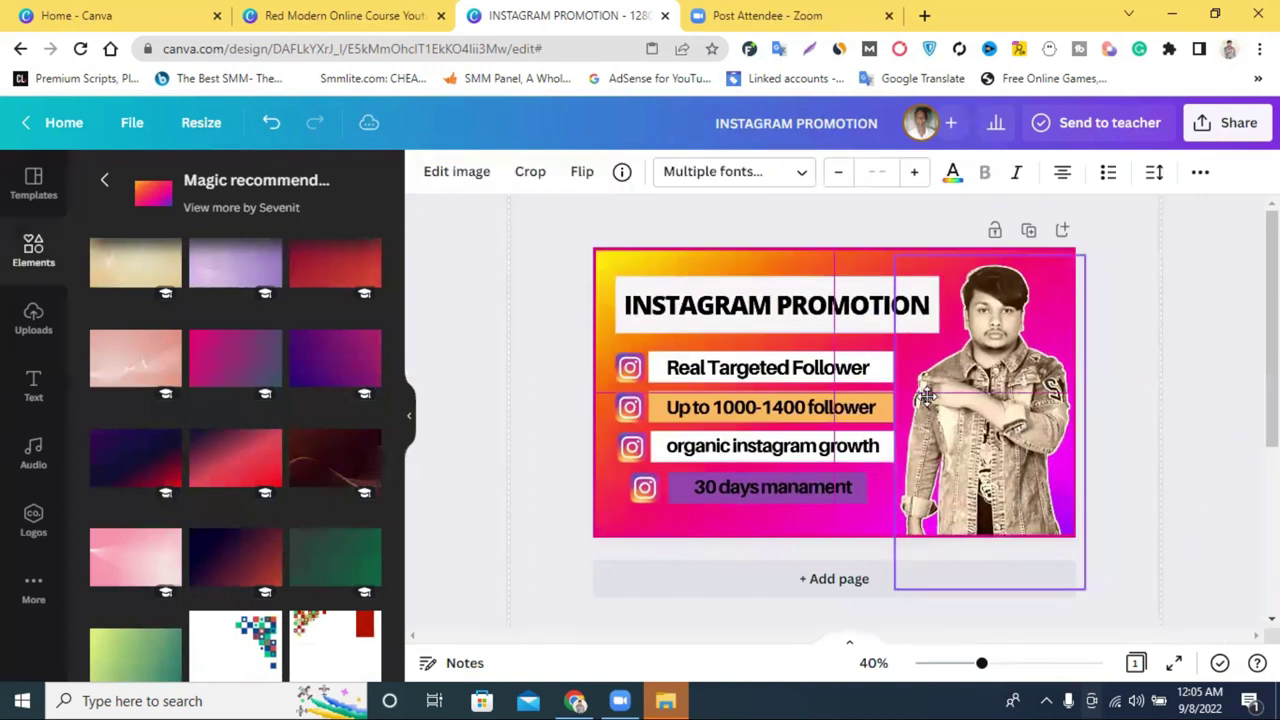
left_click(1209, 322)
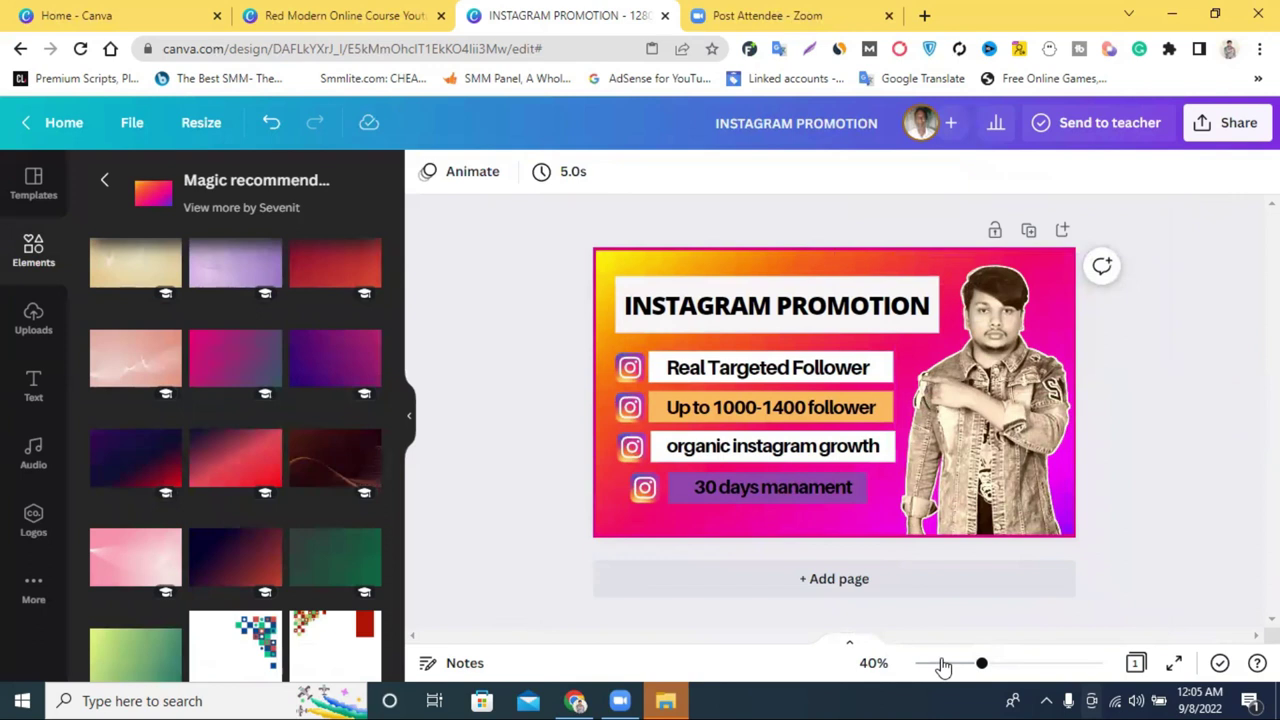
mouse_move(978, 665)
left_mouse_down()
mouse_move(921, 664)
mouse_move(986, 666)
left_mouse_up()
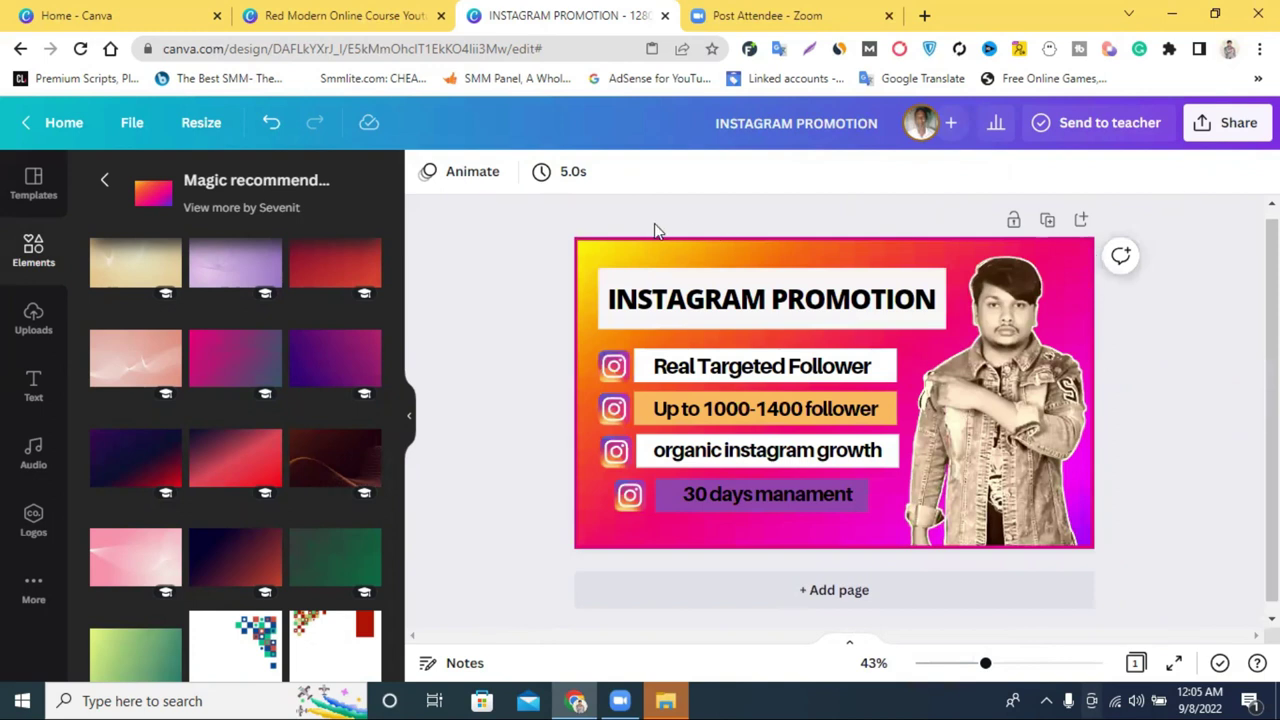
- Ungroup the design elements on the page and clear the selection
left_click(602, 241)
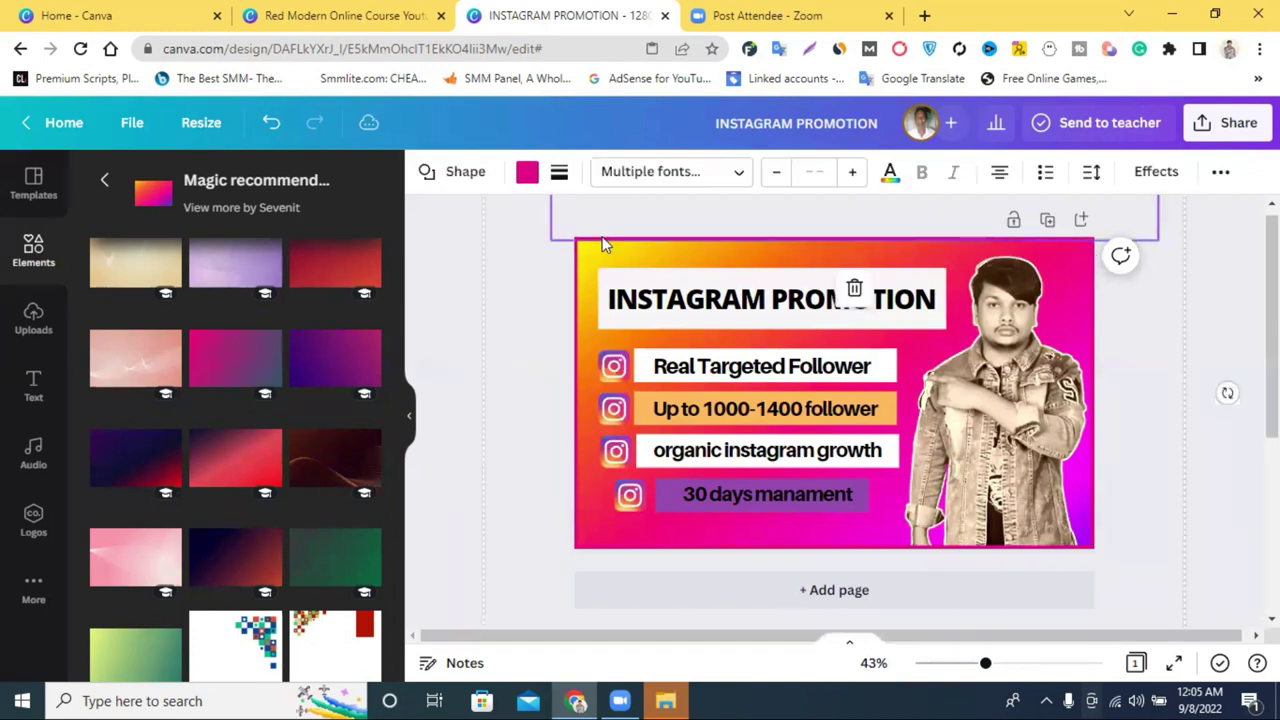
left_click(1033, 352)
left_click(818, 302)
left_click(1070, 249)
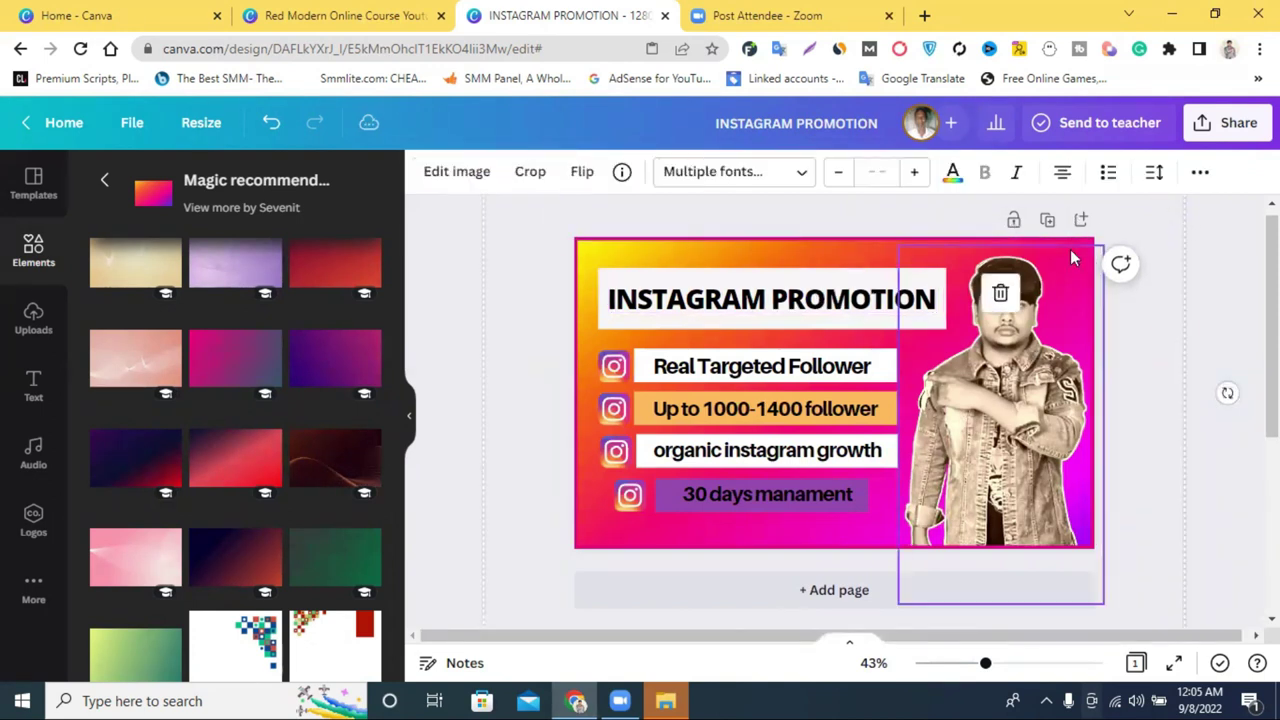
left_click(1200, 172)
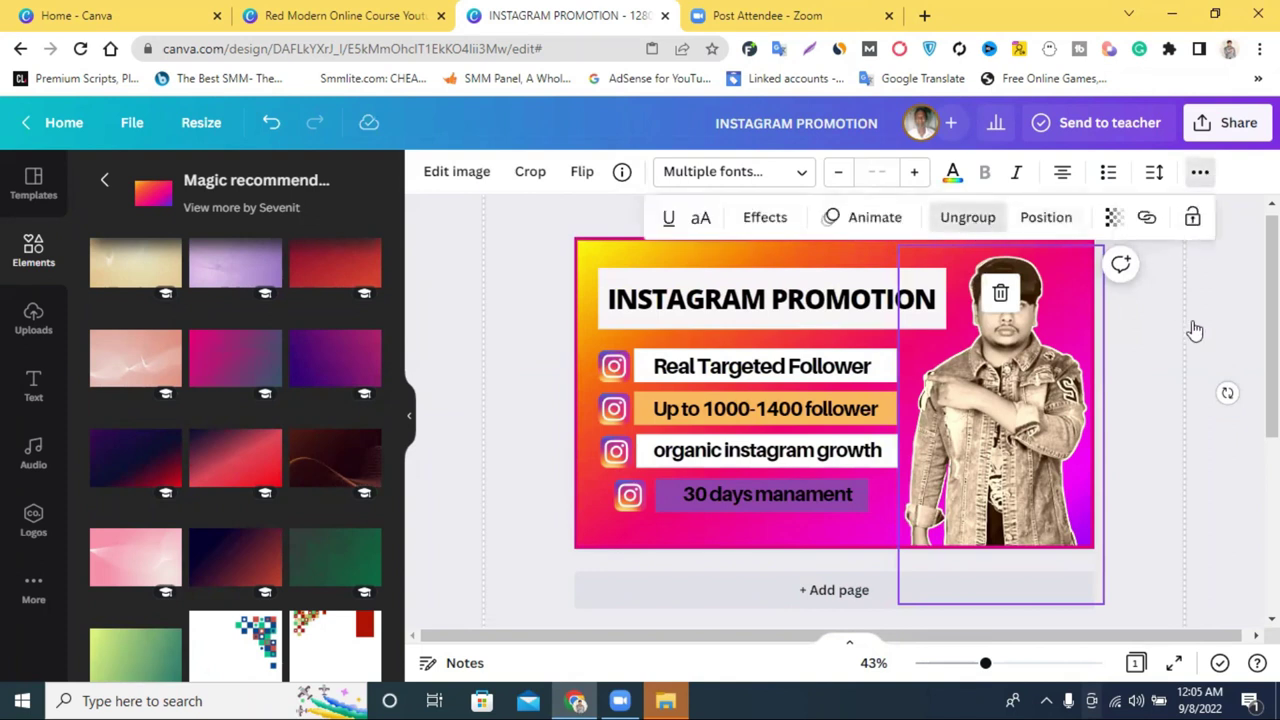
key("ctrl+a")
left_click(1236, 303)
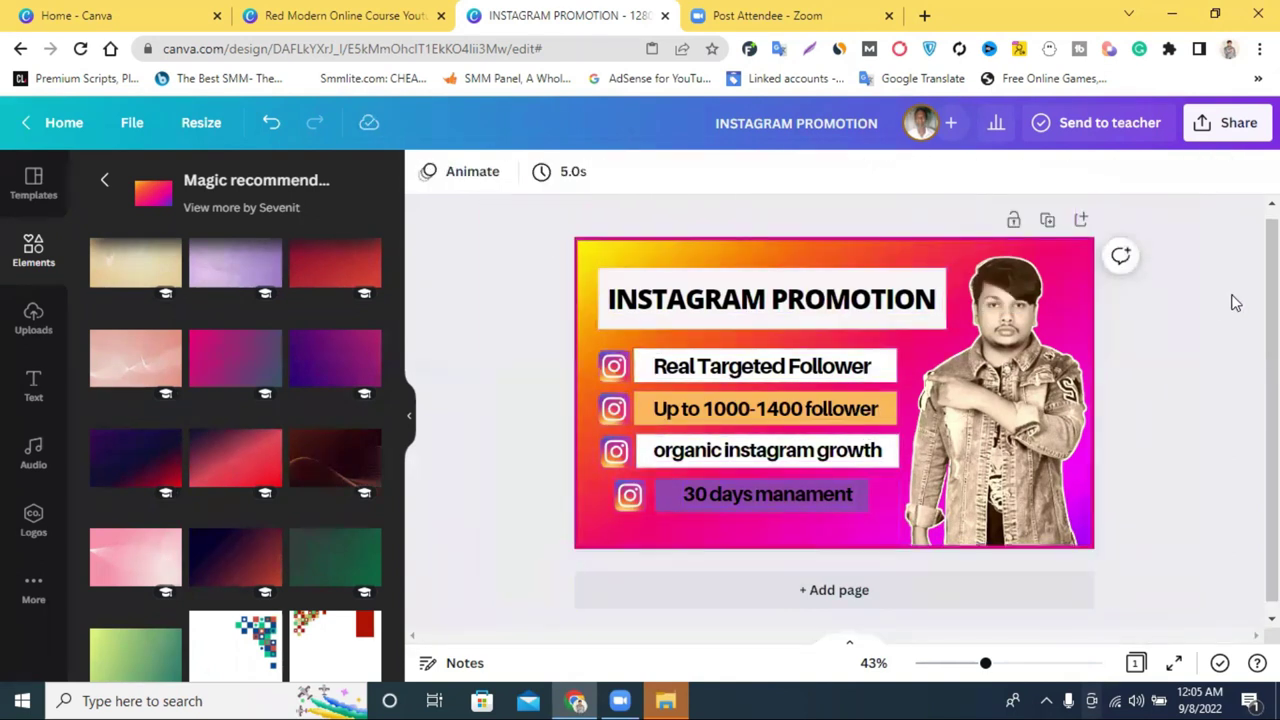
- Leave the background recommendations and search the elements library for "effect line"
left_click(697, 263)
left_click(104, 179)
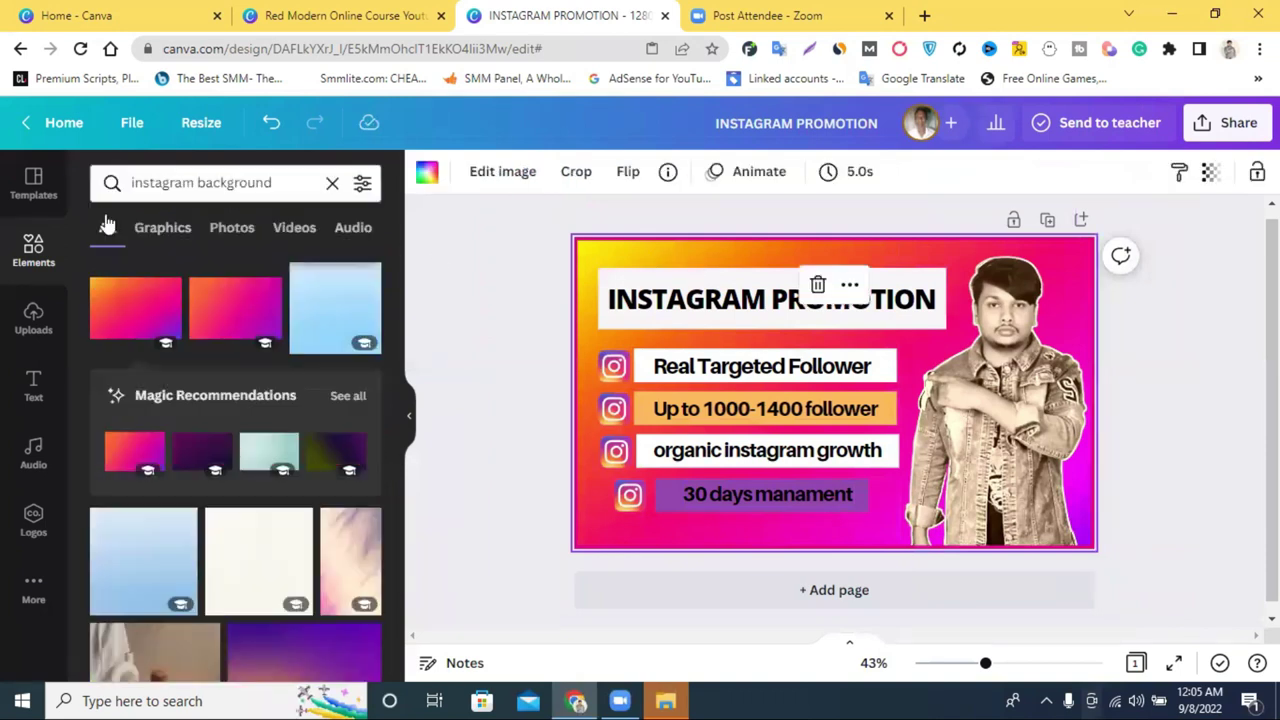
left_click(203, 178)
key("BackSpace")
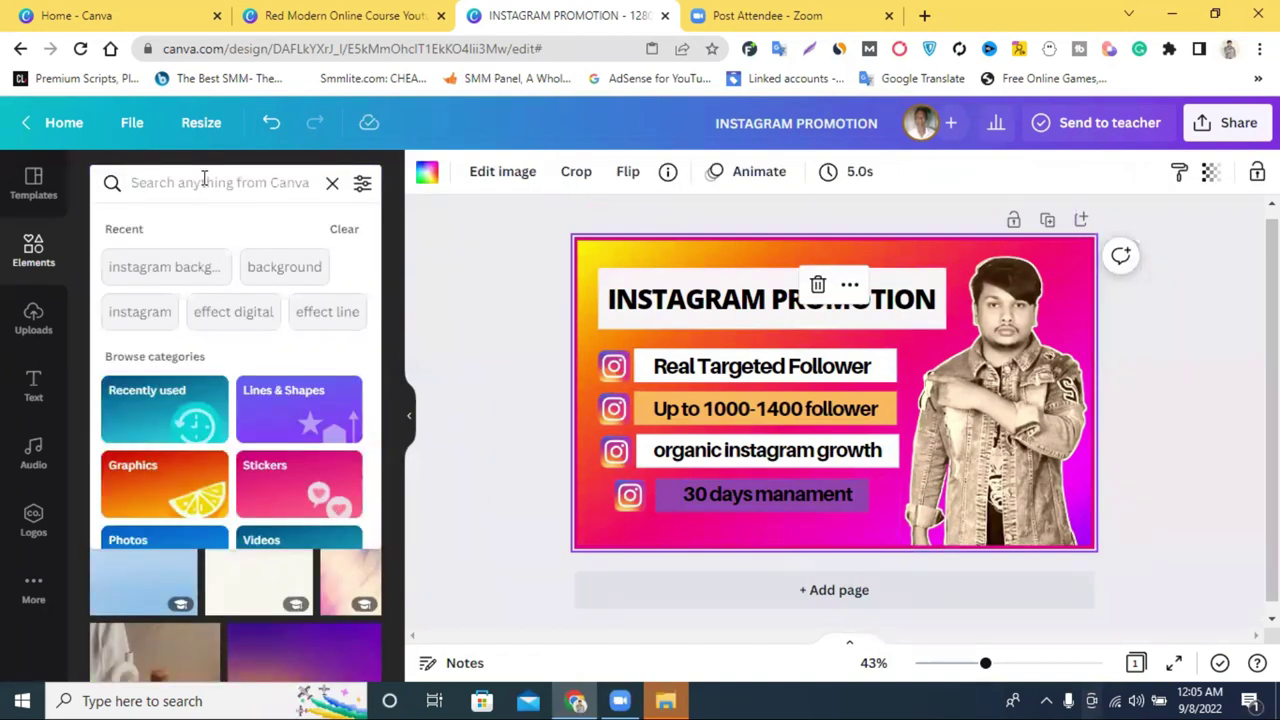
type("eff")
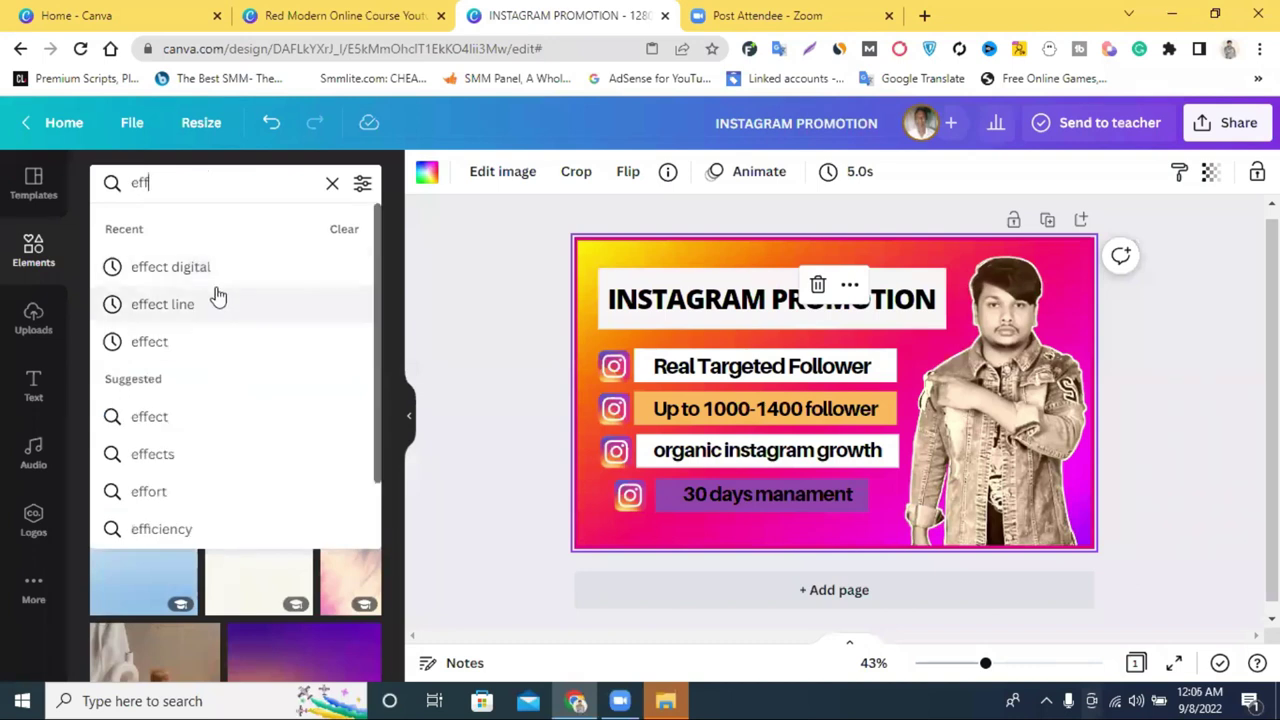
left_click(211, 303)
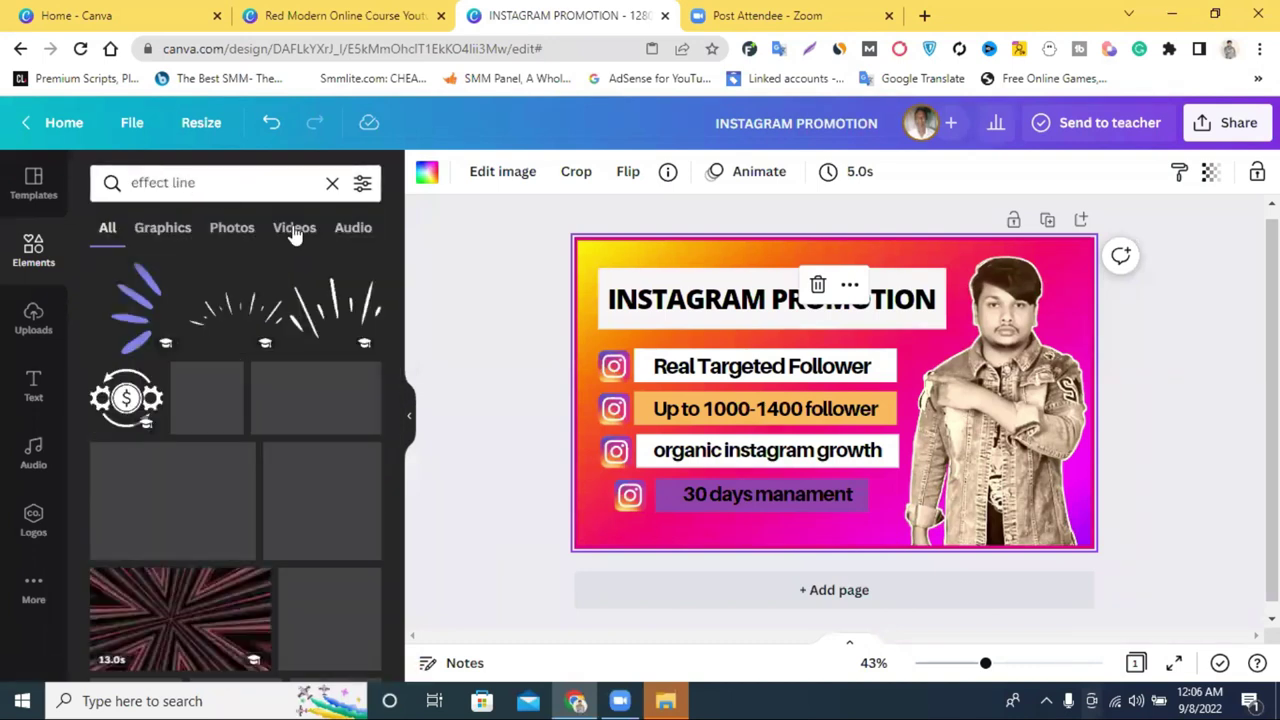
- Try two speed-line graphics from the "effect line" results at the page's upper-right edge
scroll(289, 314, "down", 3)
scroll(340, 310, "down", 2)
left_click(149, 406)
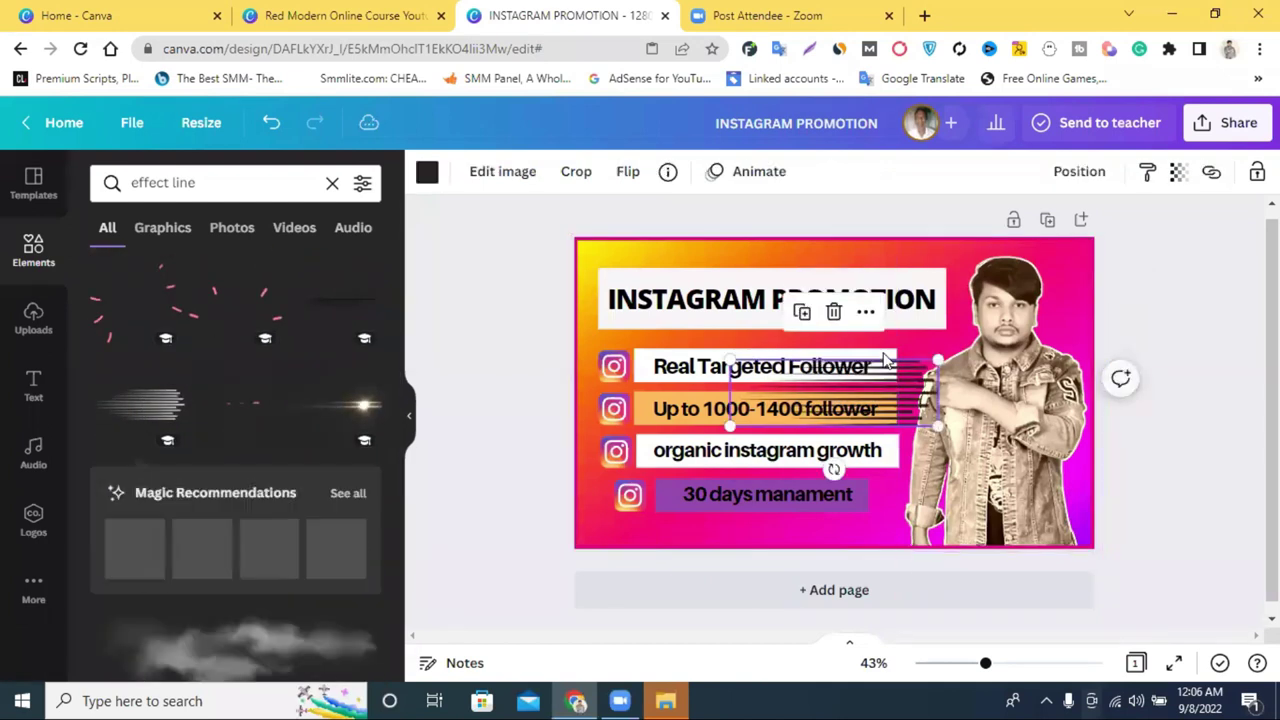
left_click_drag(920, 405, 1206, 243)
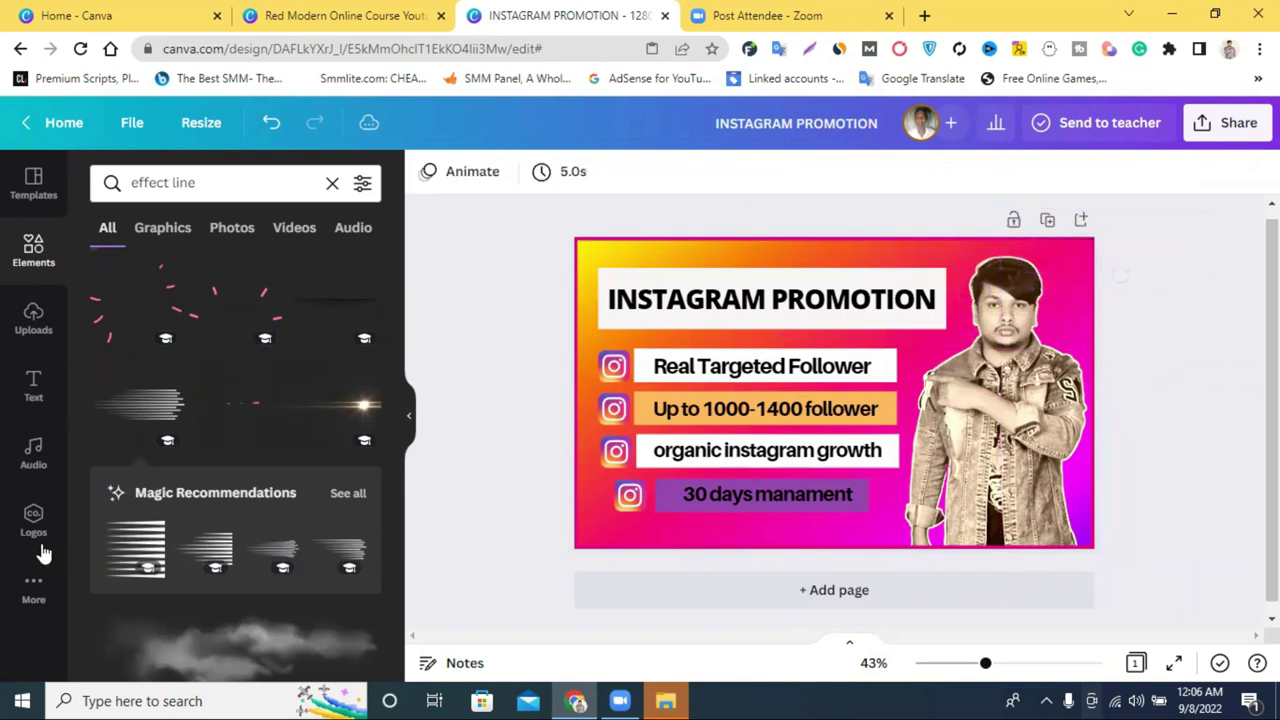
scroll(217, 583, "down", 1)
left_click(275, 558)
left_click_drag(992, 387, 1172, 241)
- Narrow the "effect line" results to graphics and browse them for a suitable decoration
scroll(280, 345, "down", 3)
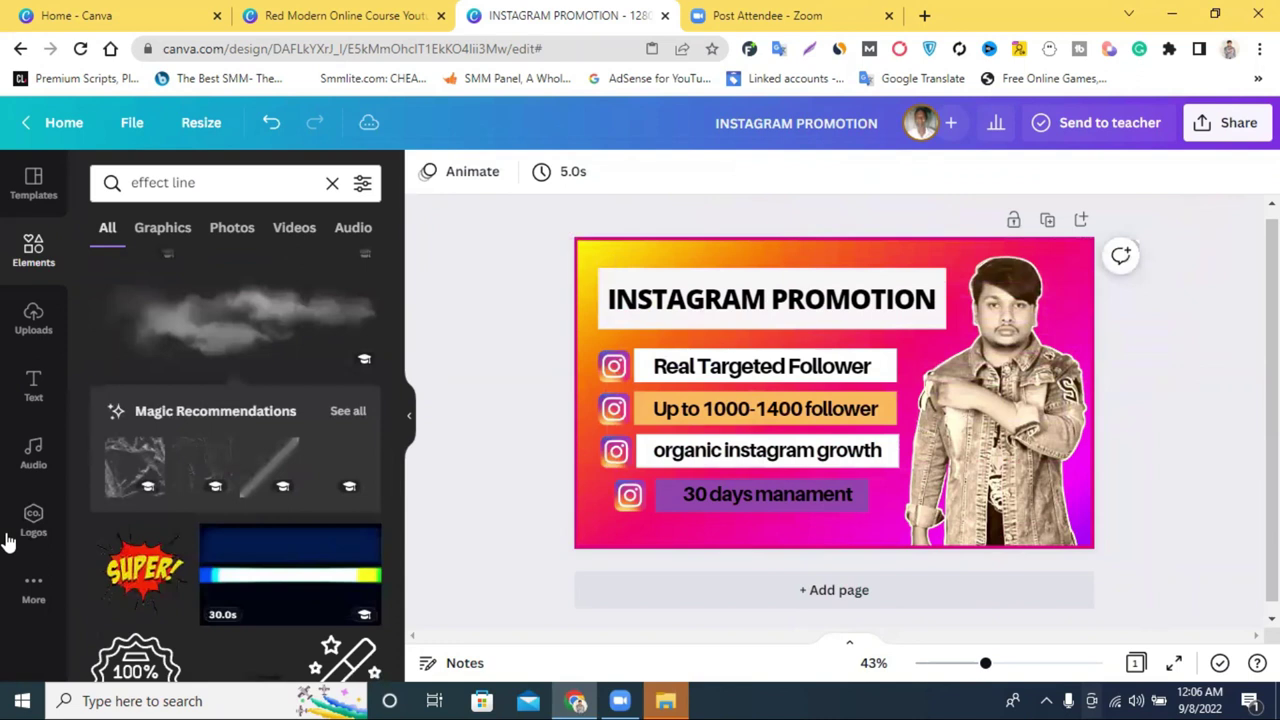
left_click(184, 227)
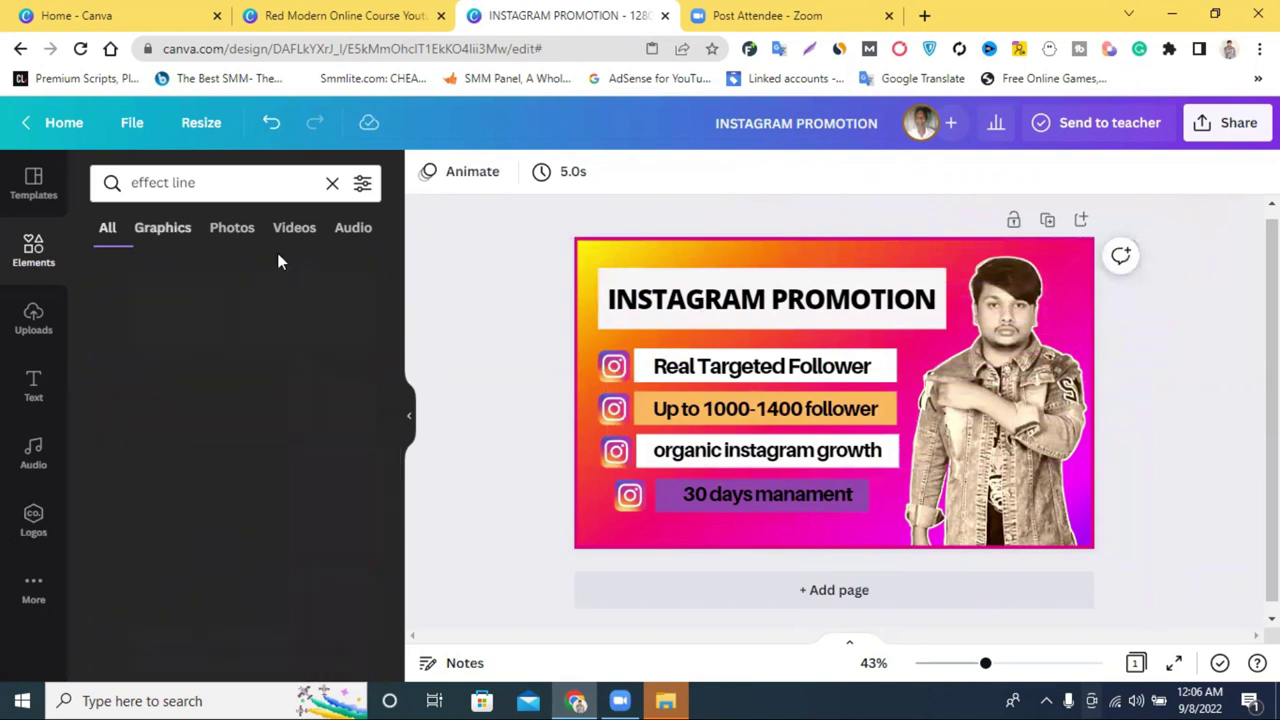
scroll(302, 297, "down", 5)
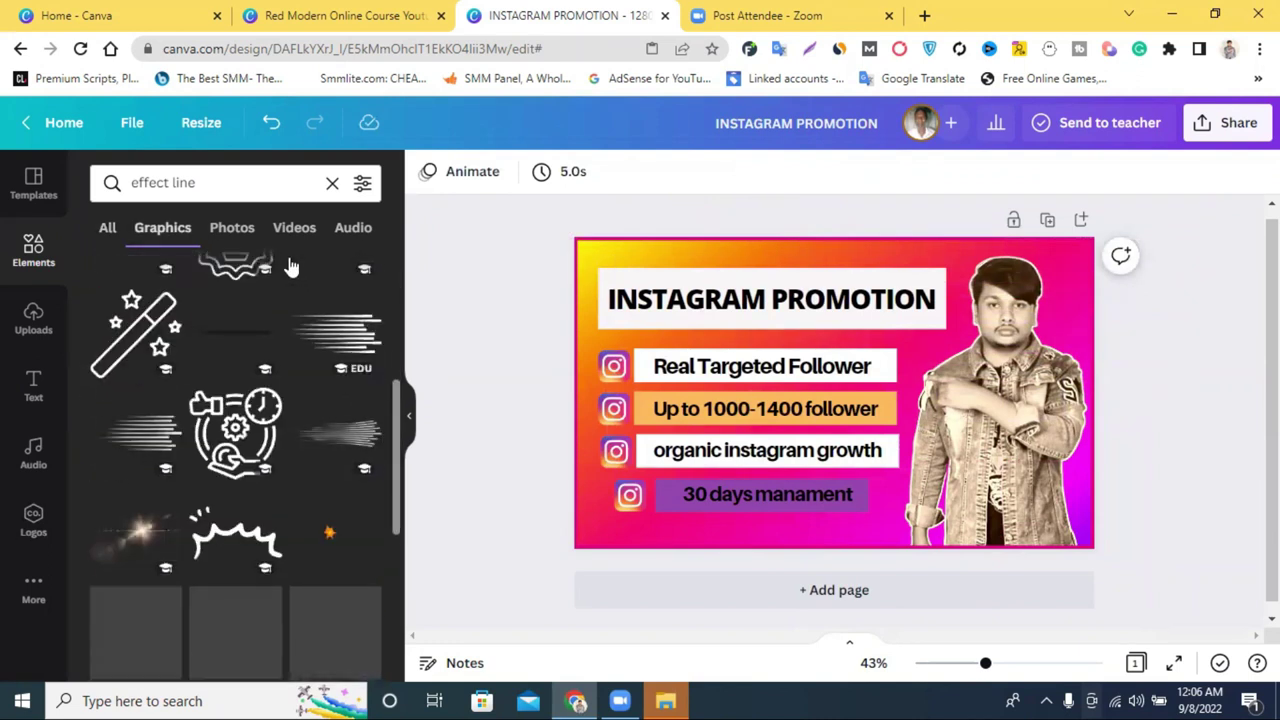
scroll(295, 265, "down", 6)
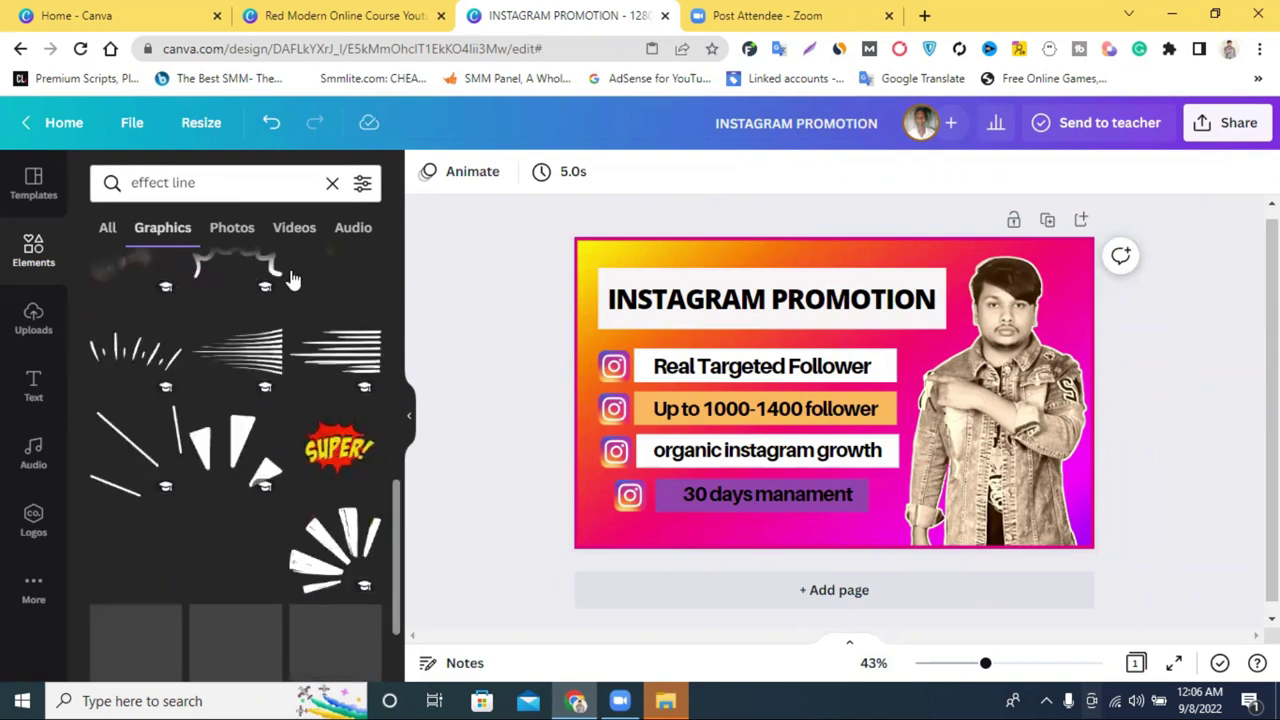
scroll(309, 275, "down", 5)
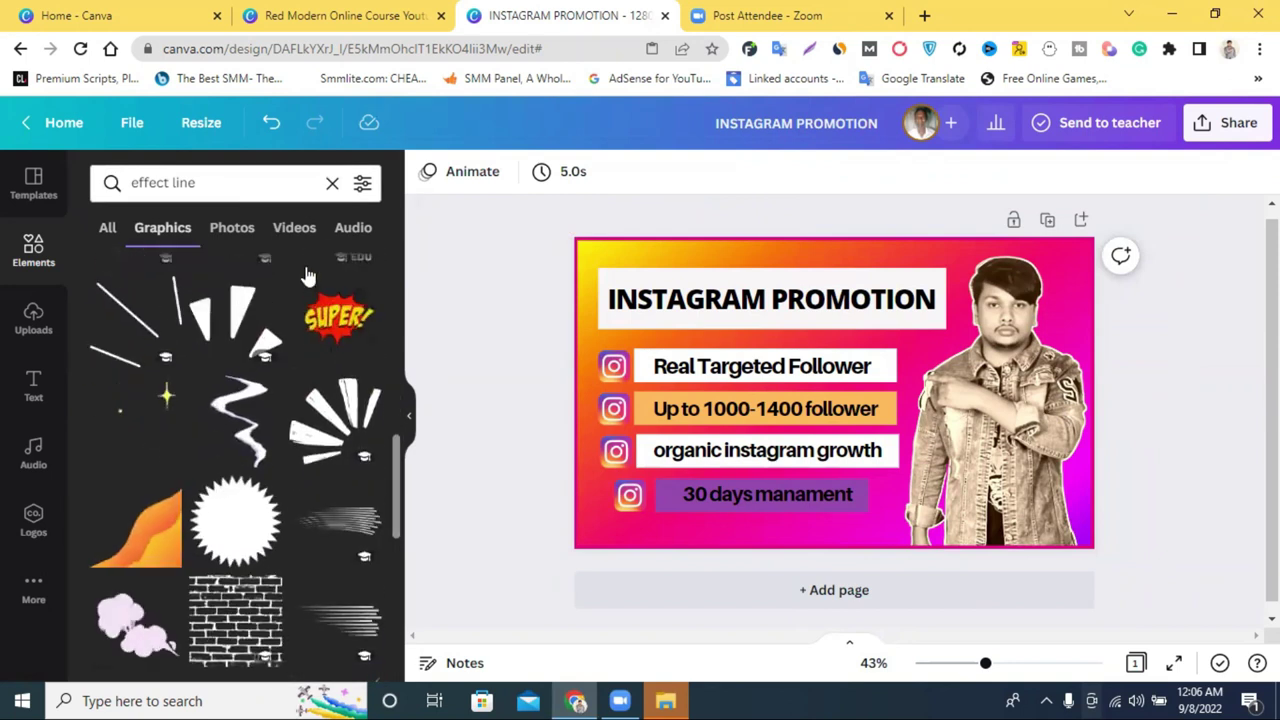
scroll(309, 275, "down", 4)
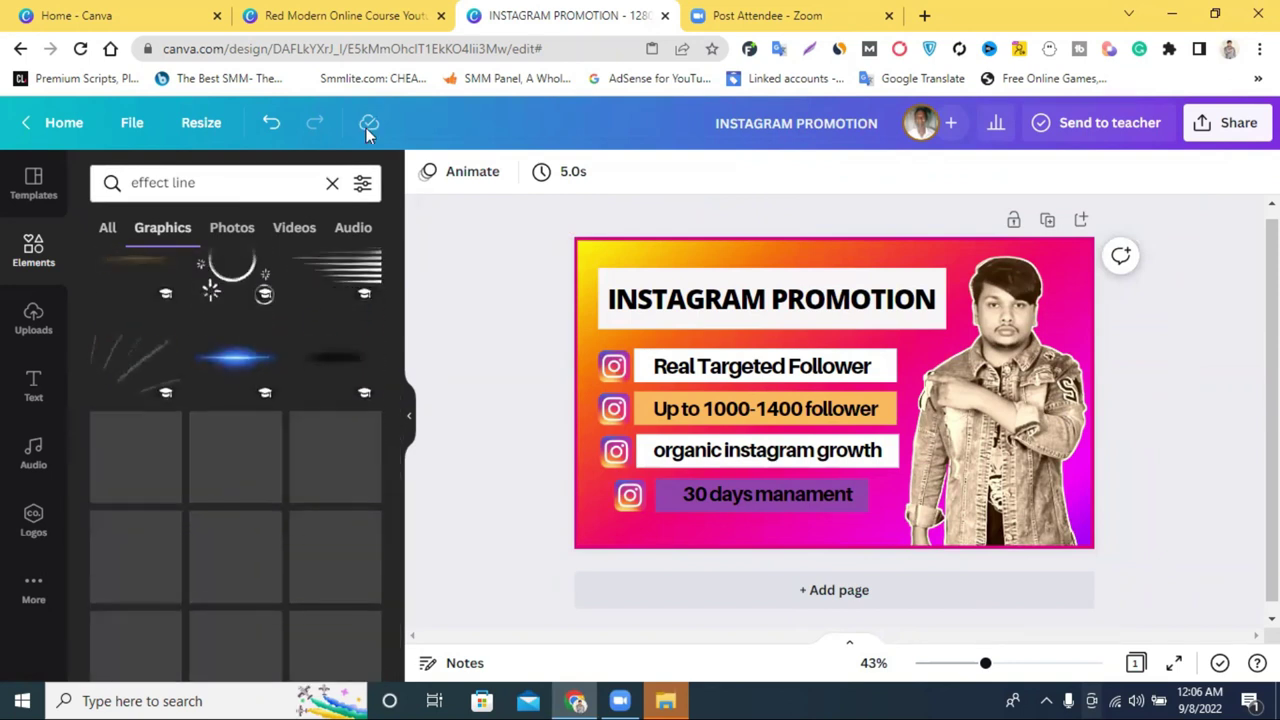
- Search the graphics for "effect" and browse the results for a decoration that suits the gradient background
double_click(189, 183)
key("BackSpace")
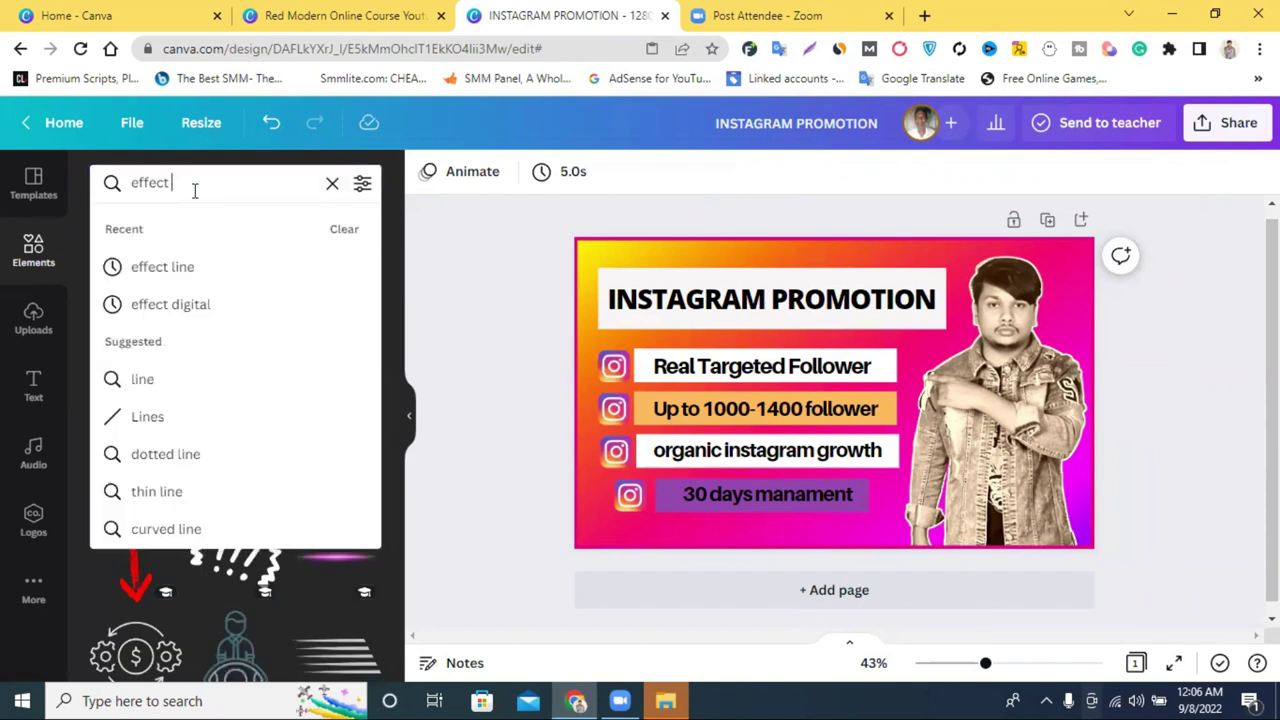
key("Return")
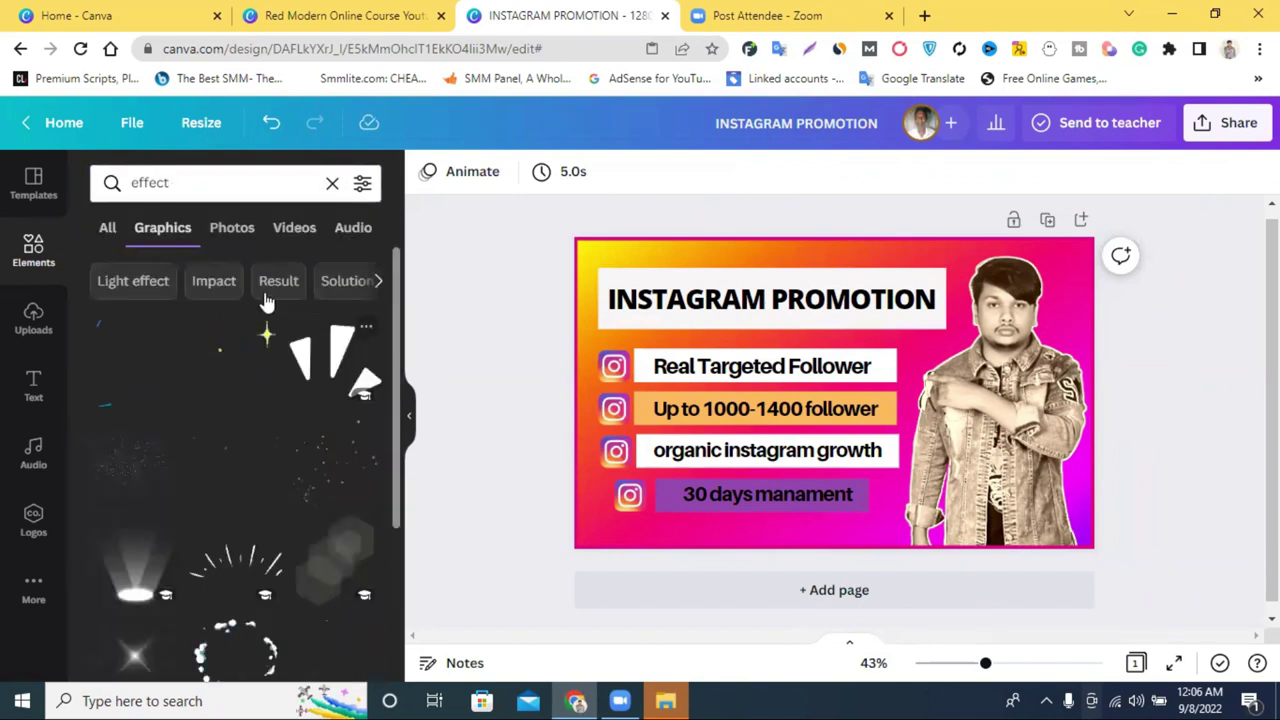
scroll(230, 290, "down", 6)
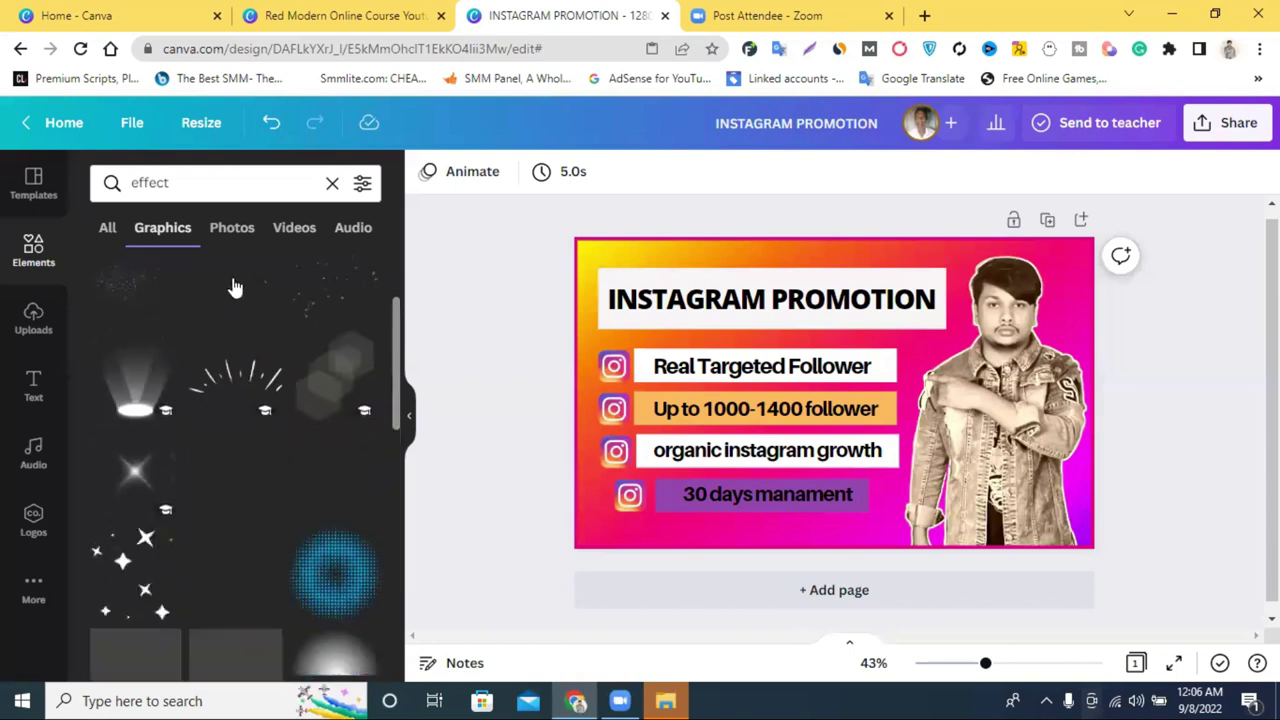
scroll(287, 316, "down", 10)
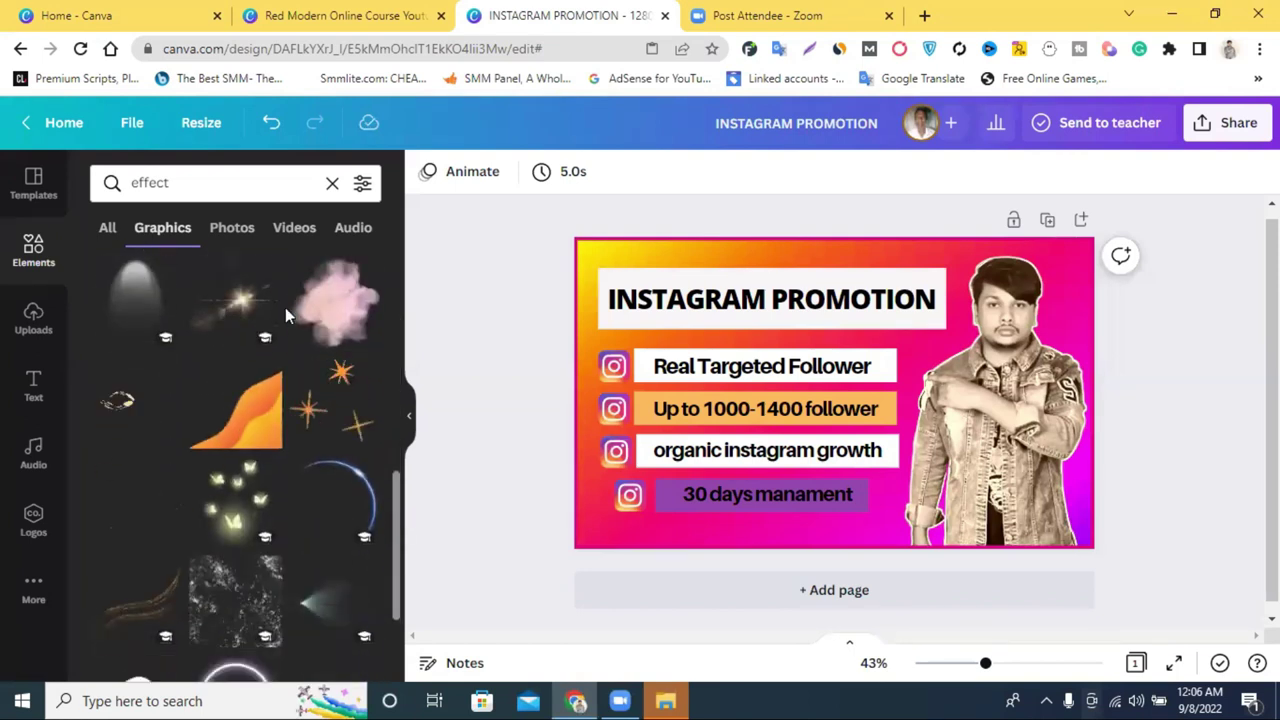
scroll(330, 340, "down", 2)
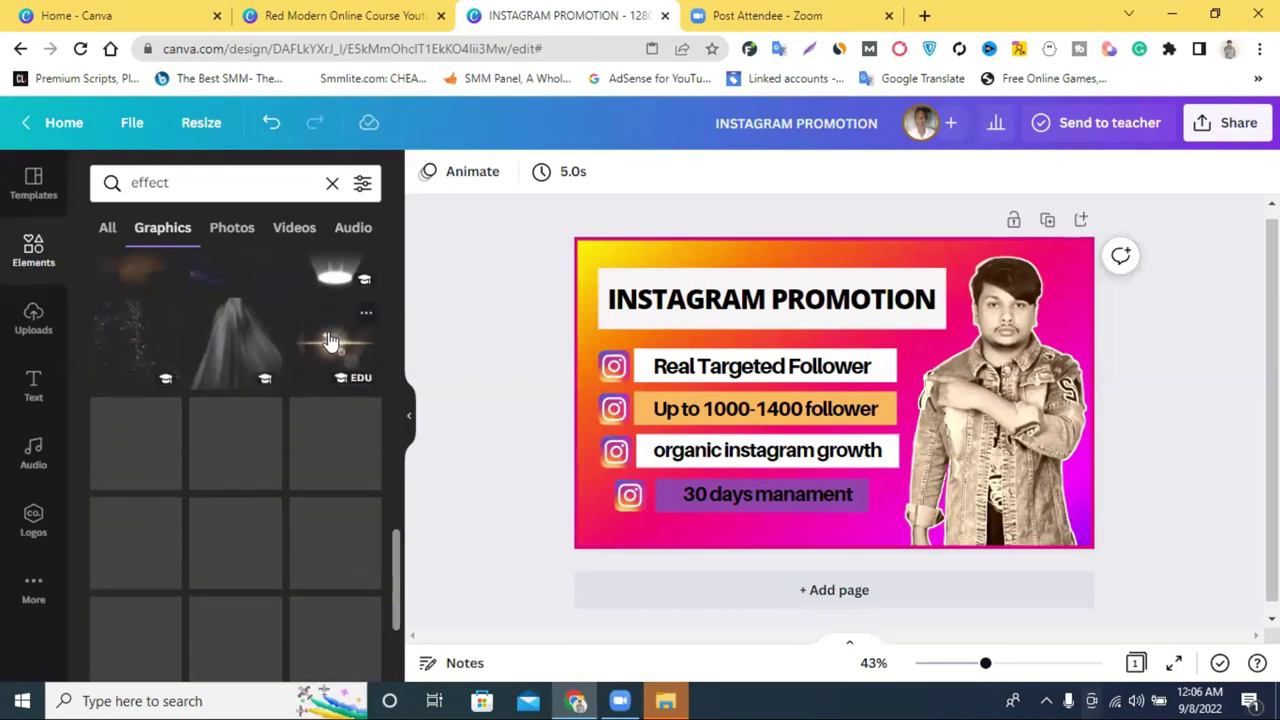
scroll(330, 342, "down", 8)
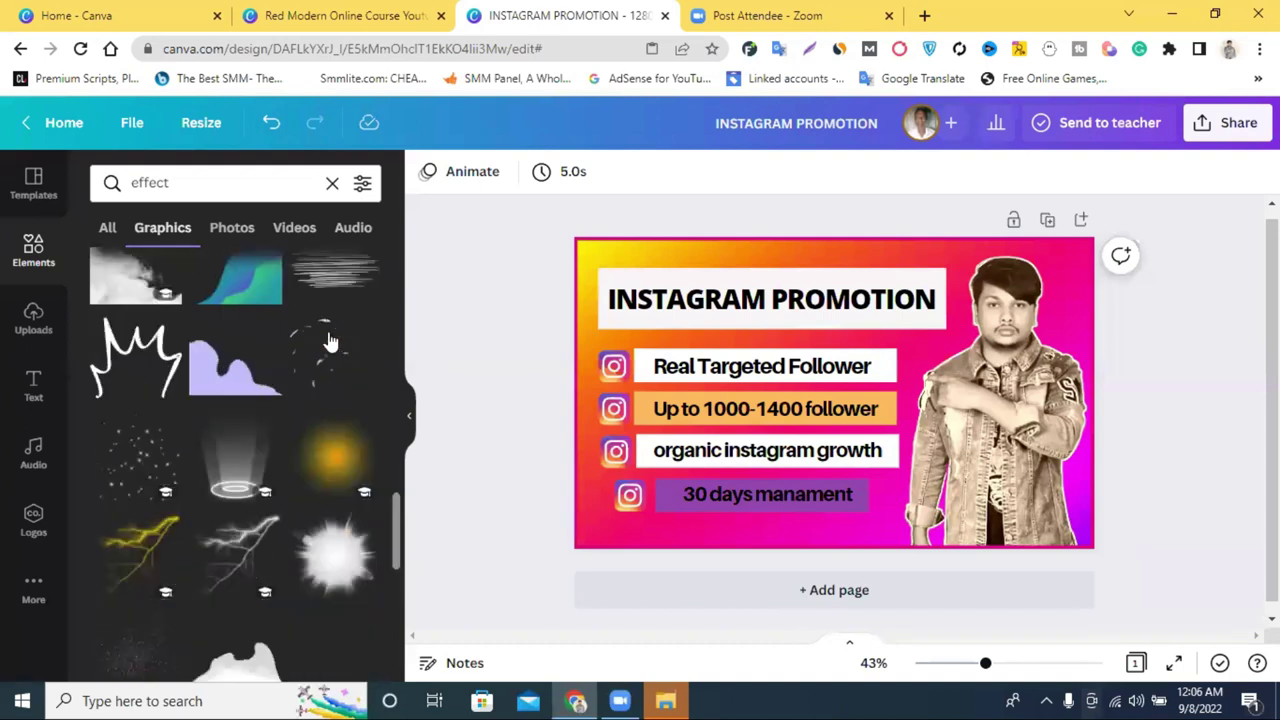
scroll(330, 342, "down", 5)
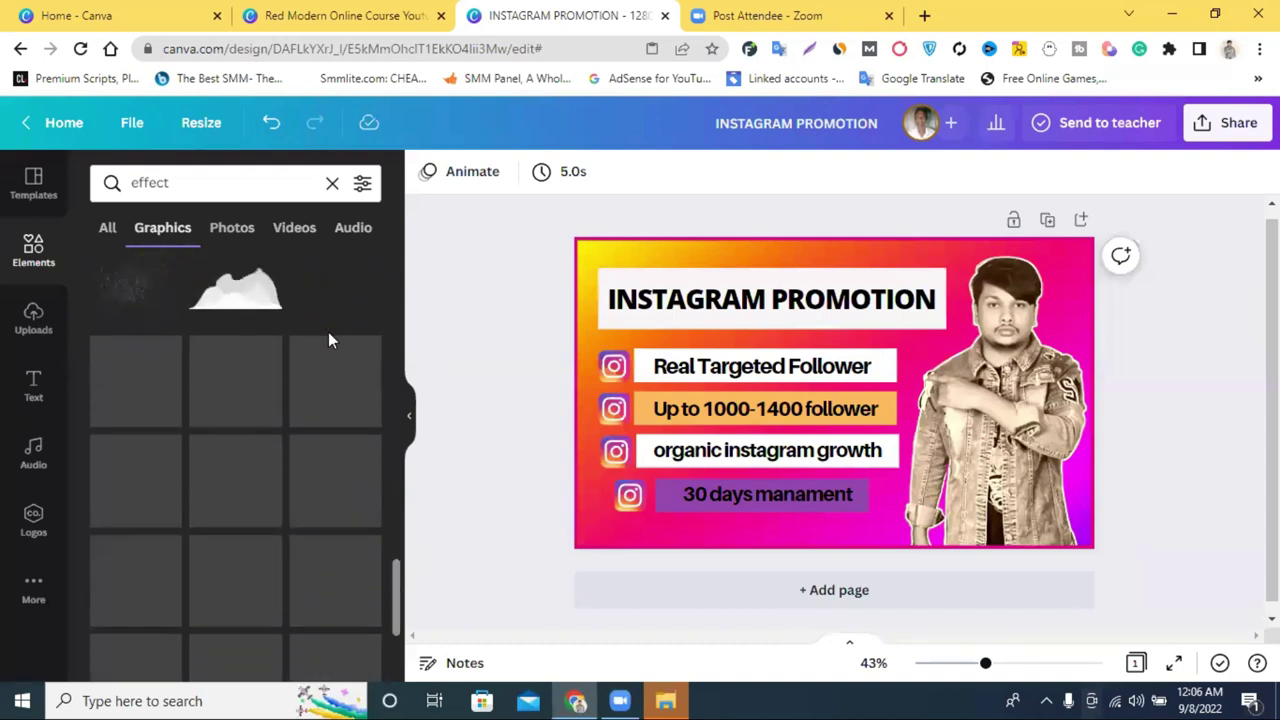
scroll(330, 342, "down", 5)
scroll(332, 340, "down", 5)
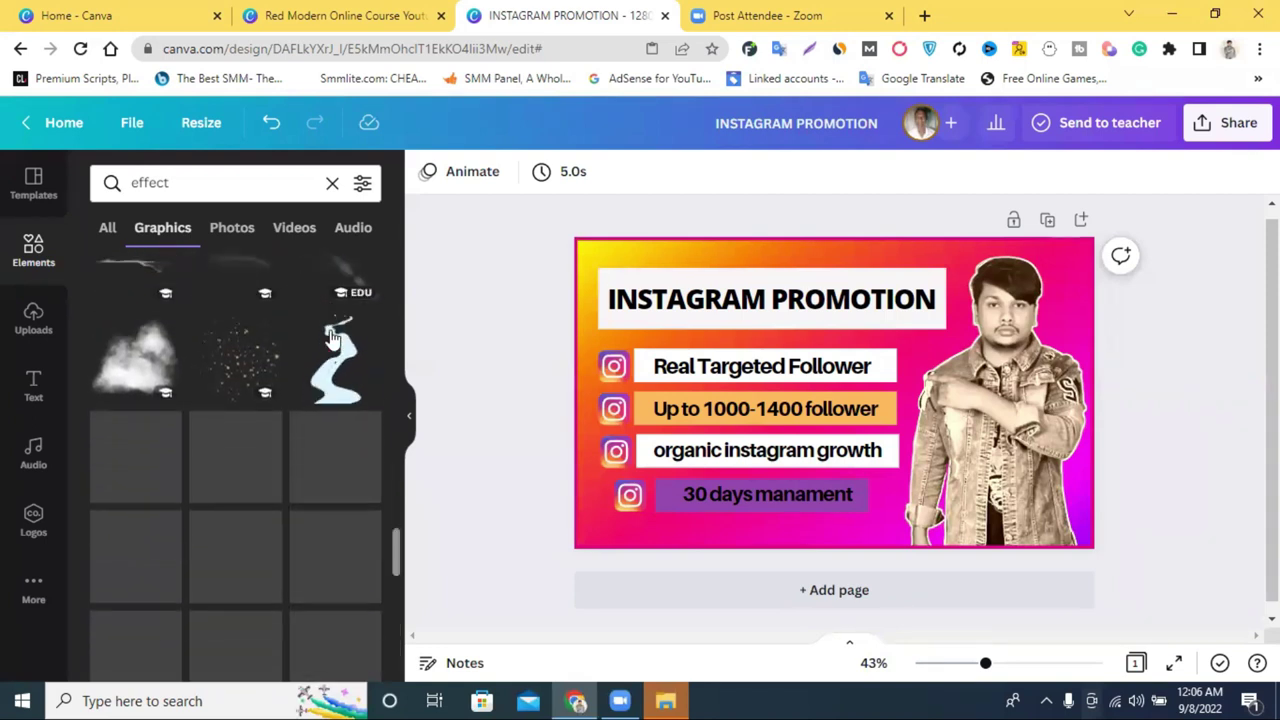
scroll(330, 340, "down", 5)
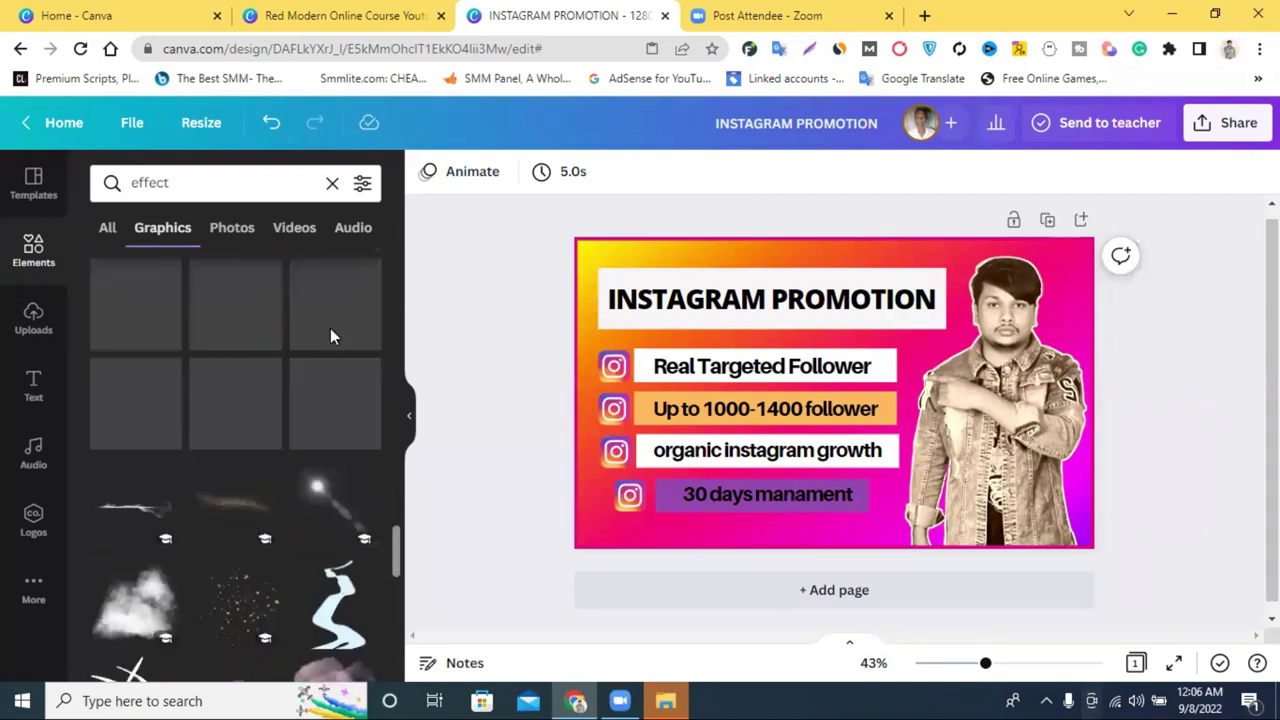
scroll(312, 362, "up", 2)
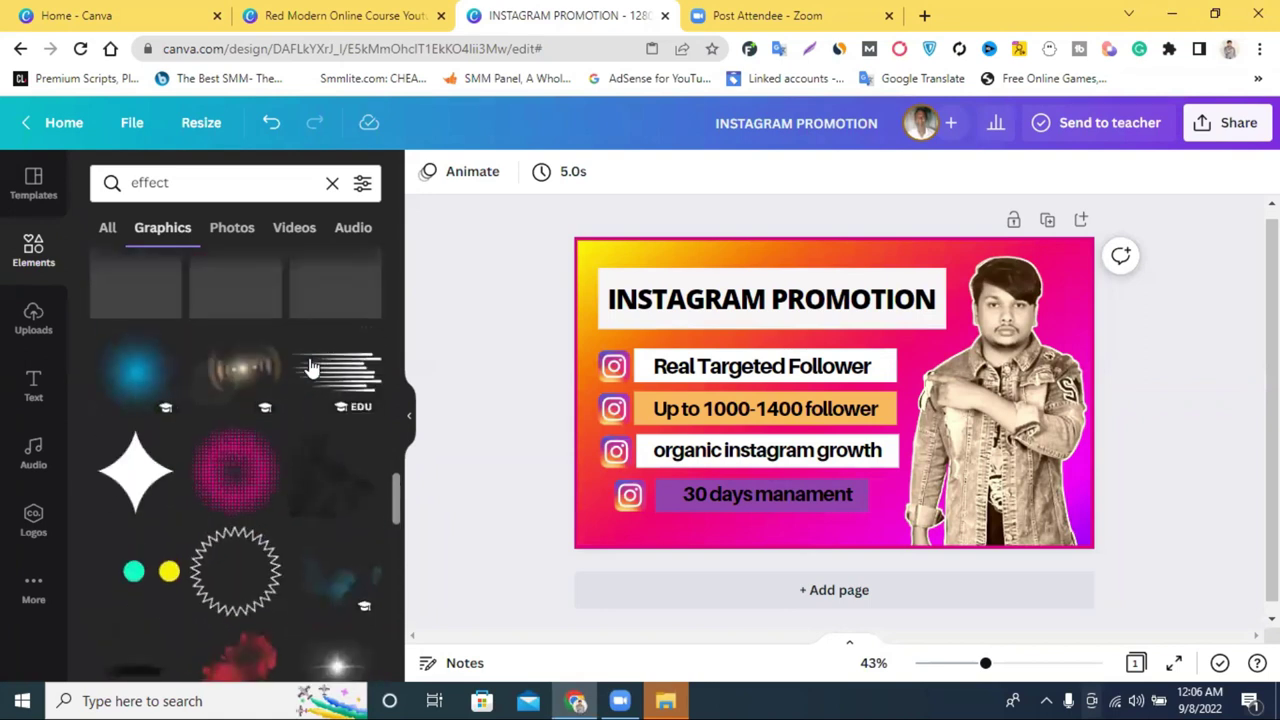
scroll(226, 388, "down", 1)
- Add the pink halftone dot circle, recolour it white, and place it partly over the page's upper-right corner
left_click(226, 390)
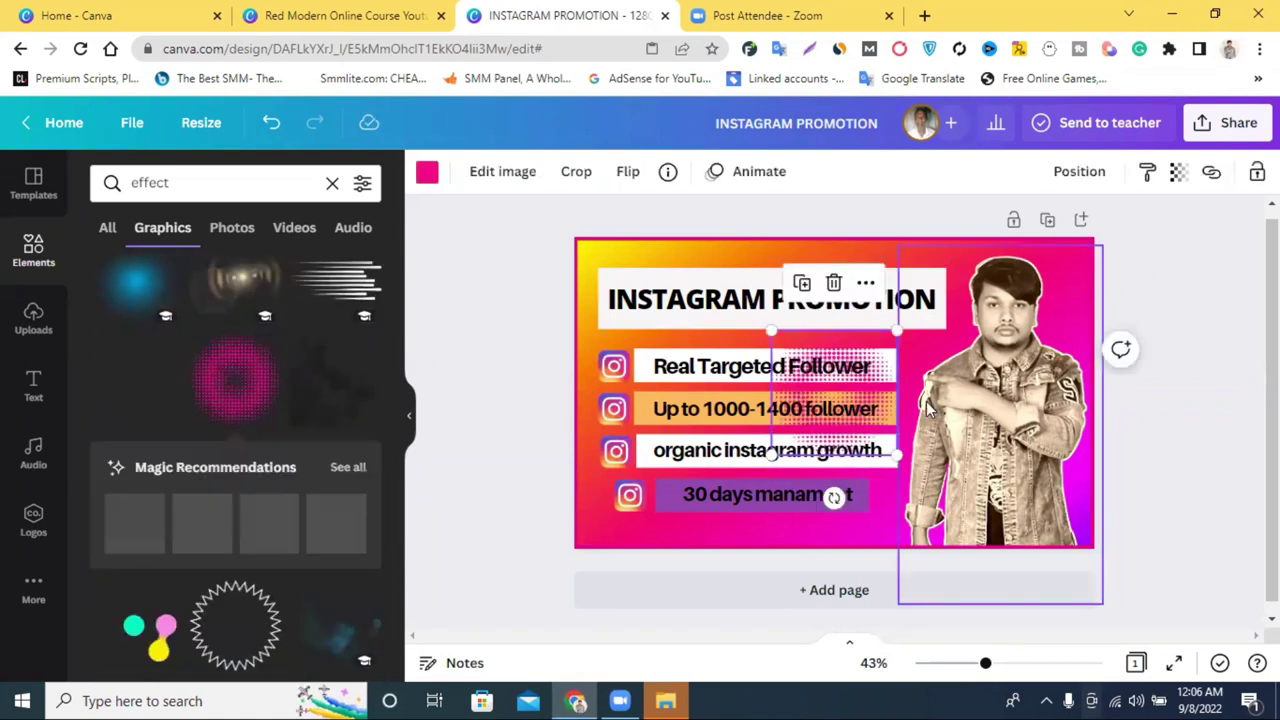
left_click_drag(880, 398, 1148, 189)
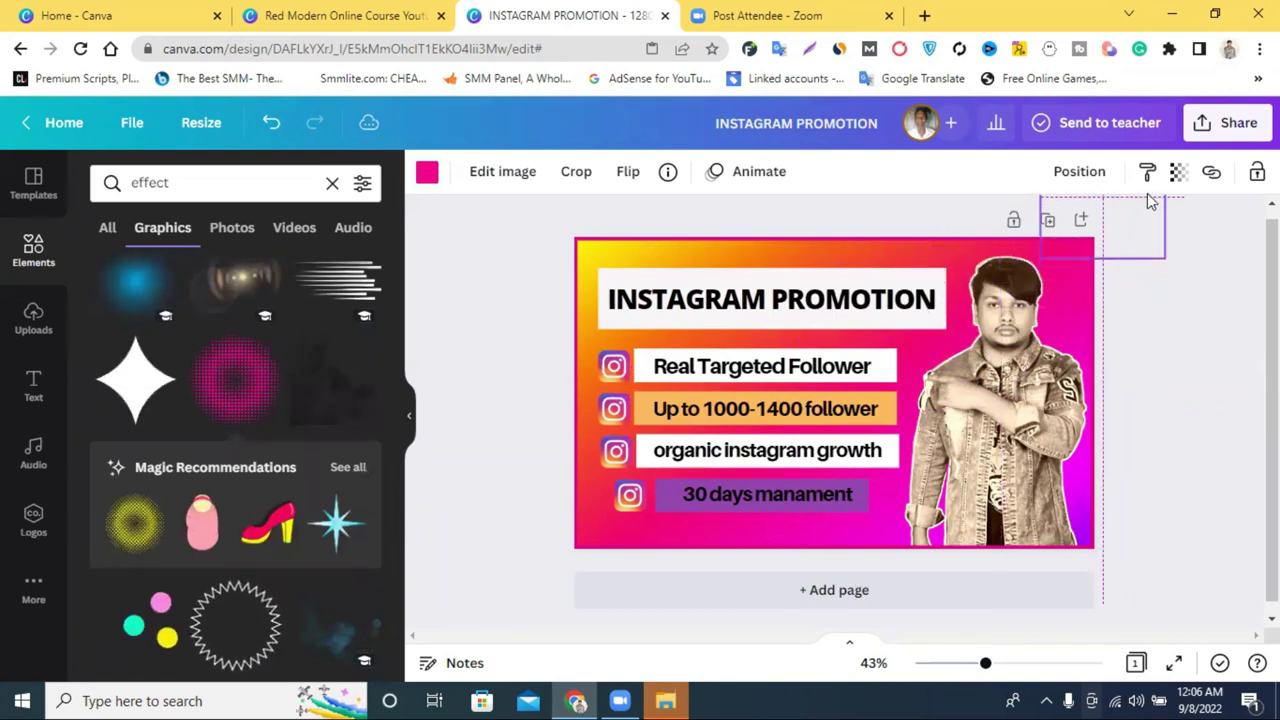
left_click(427, 171)
left_click(210, 320)
left_click(1156, 411)
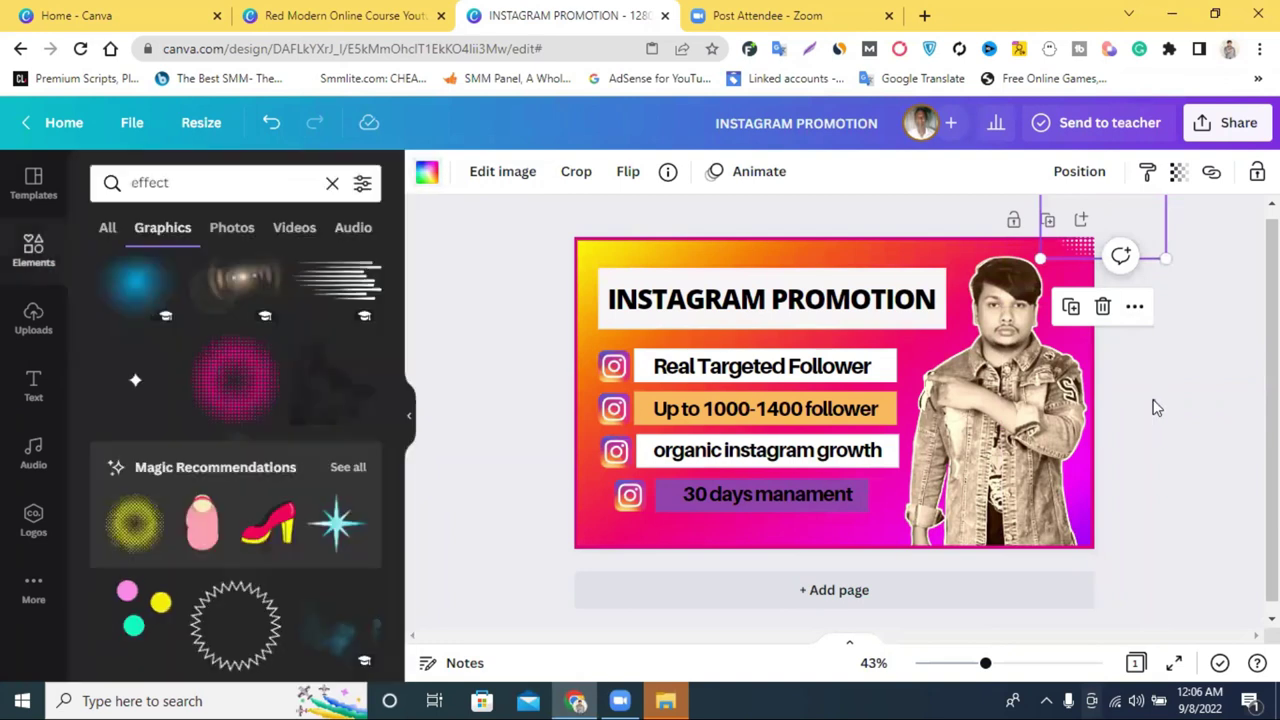
mouse_move(1088, 260)
left_mouse_down()
mouse_move(1083, 273)
mouse_move(1096, 268)
left_mouse_up()
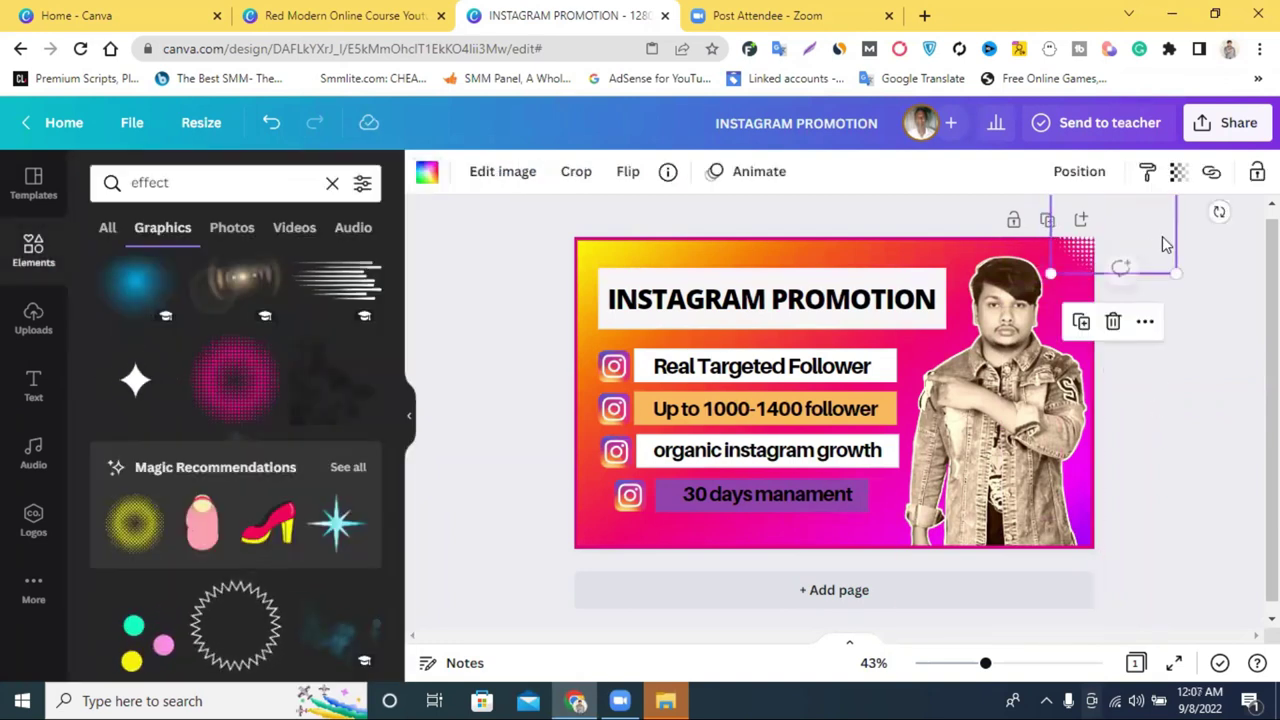
- Duplicate the white halftone circle and move the copy to the page's lower-right corner
left_click(1085, 322)
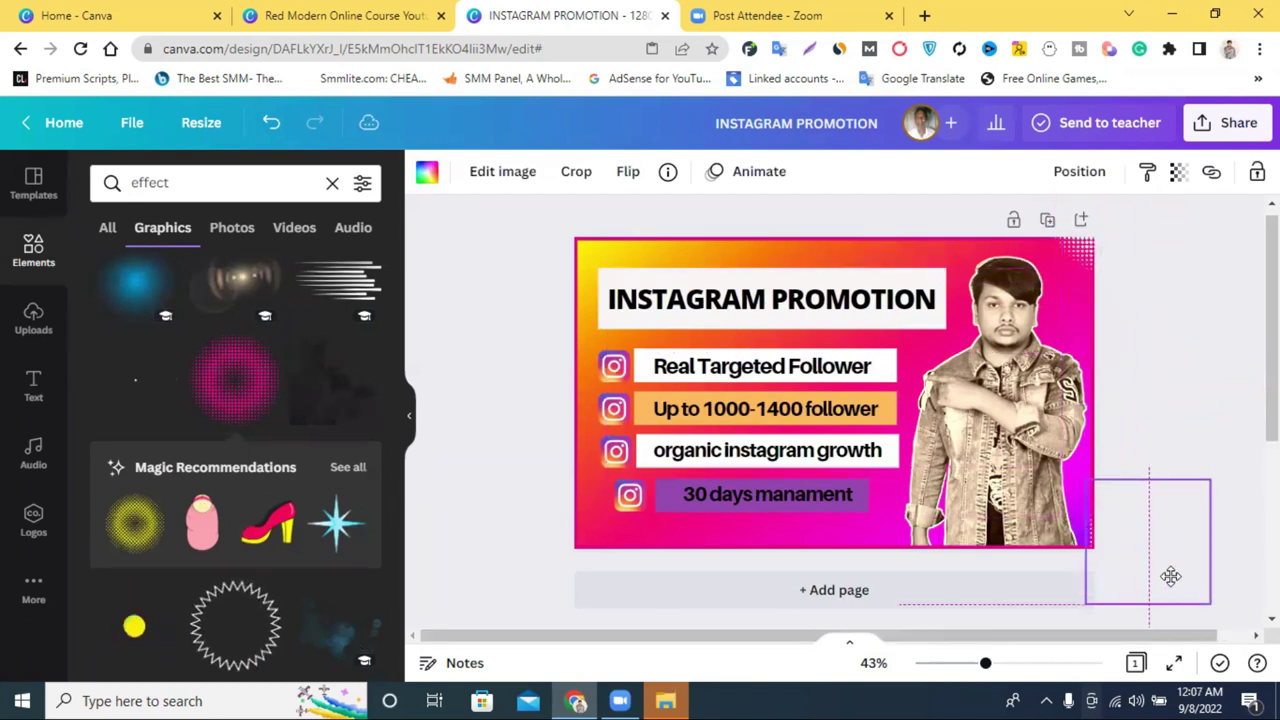